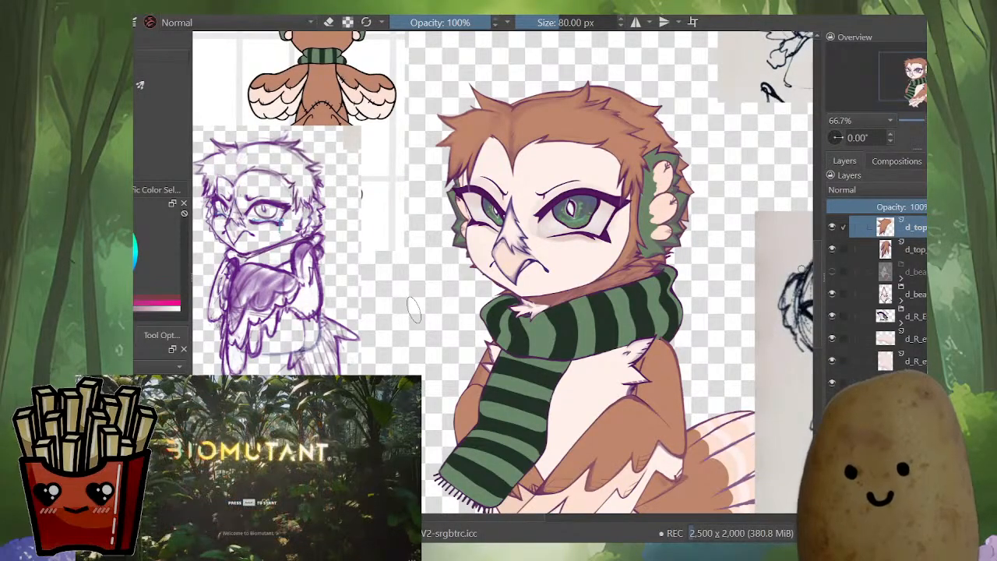
Step: Sample the dark purple line colour at the owl's larger eye and reduce the brush size to 12.35 px
left_click_drag(801, 268, 762, 312)
scroll(499, 284, "up", 3)
left_click_drag(584, 349, 589, 385)
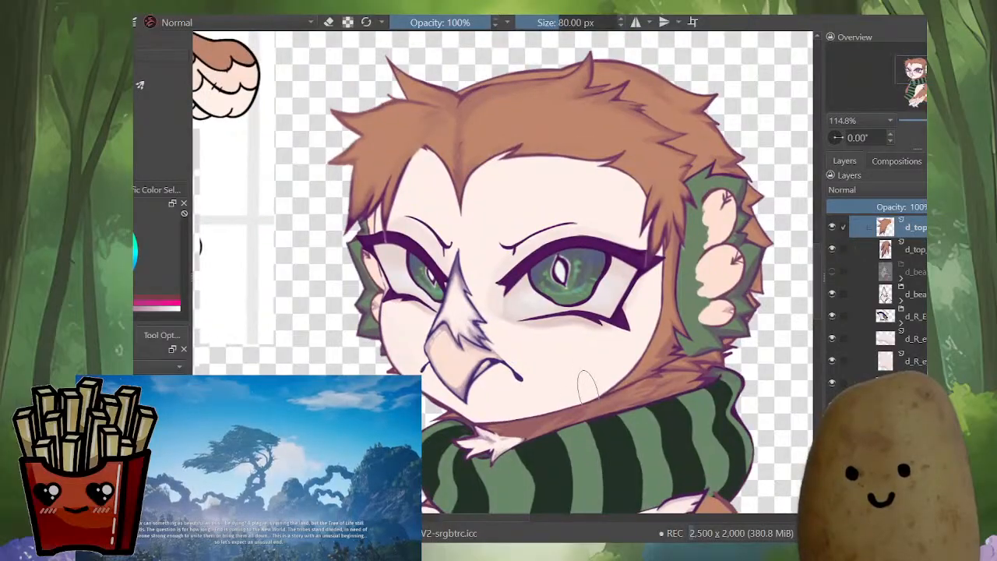
scroll(583, 374, "down", 4)
scroll(576, 342, "down", 1)
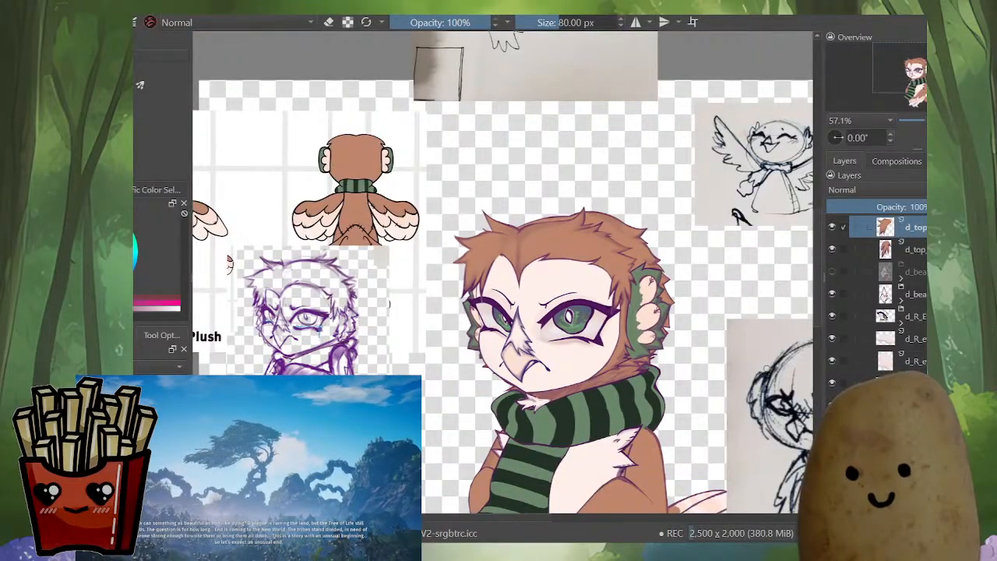
scroll(548, 311, "up", 5)
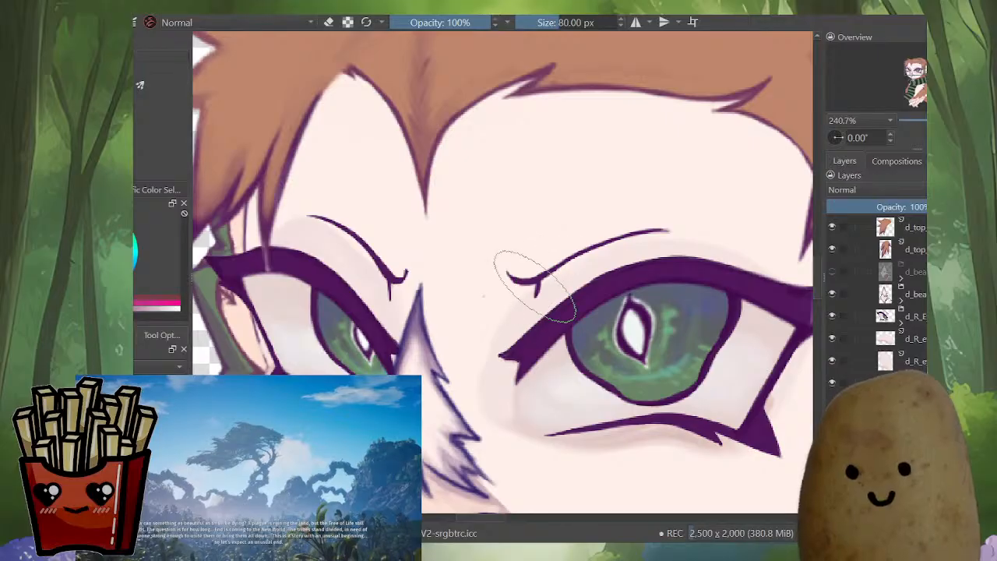
left_click_drag(535, 287, 486, 339)
scroll(553, 311, "up", 2)
left_click(599, 297, "ctrl")
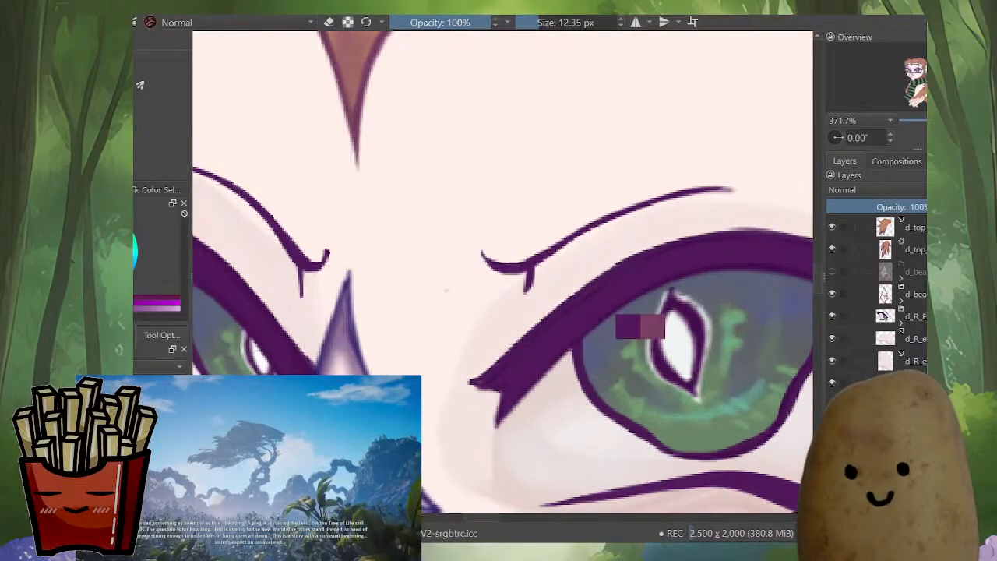
Step: Try to erase the stray speck between the brows and pick out the layer that holds it
scroll(451, 285, "up", 3)
key("e")
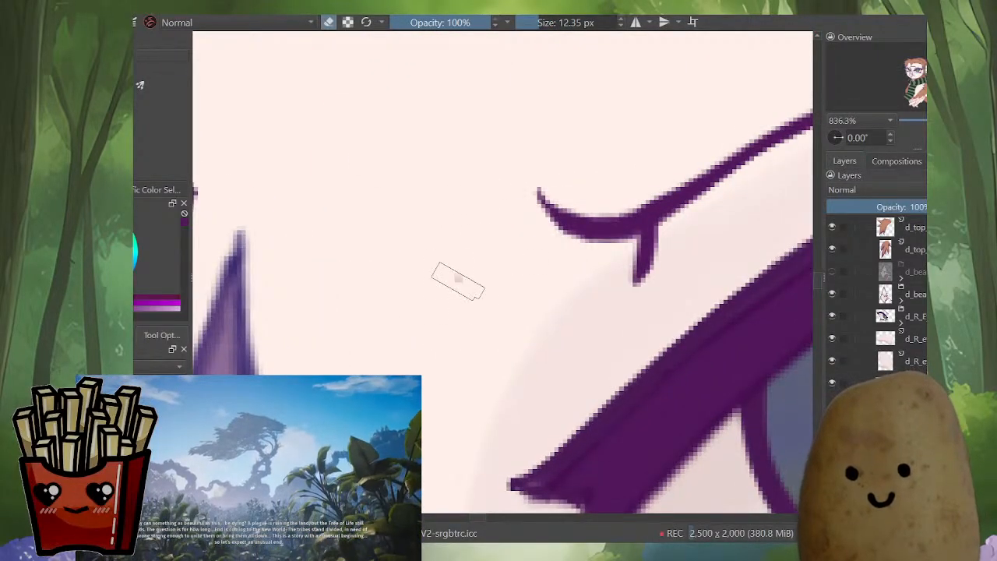
key("r")
left_click(458, 279)
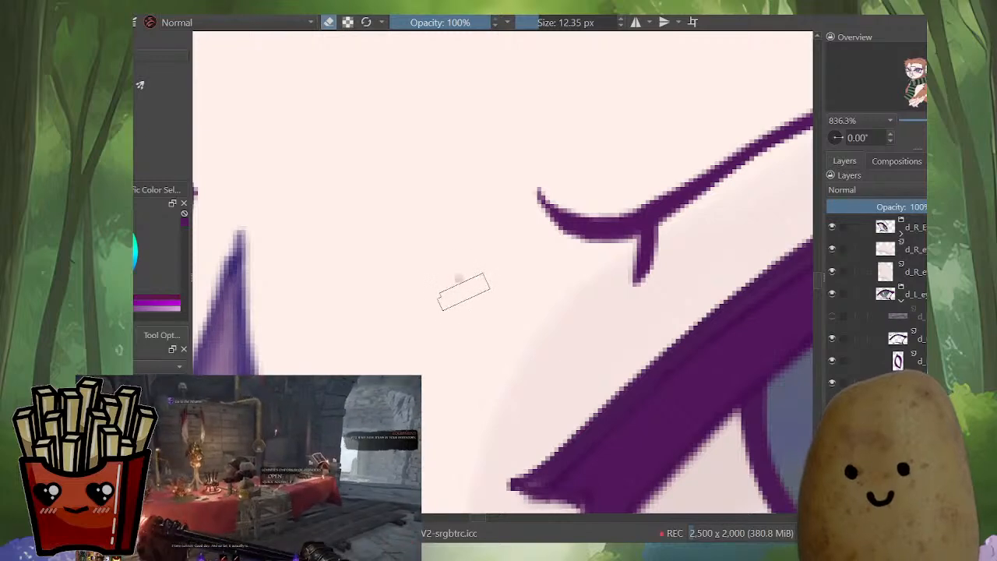
key("i")
key("i")
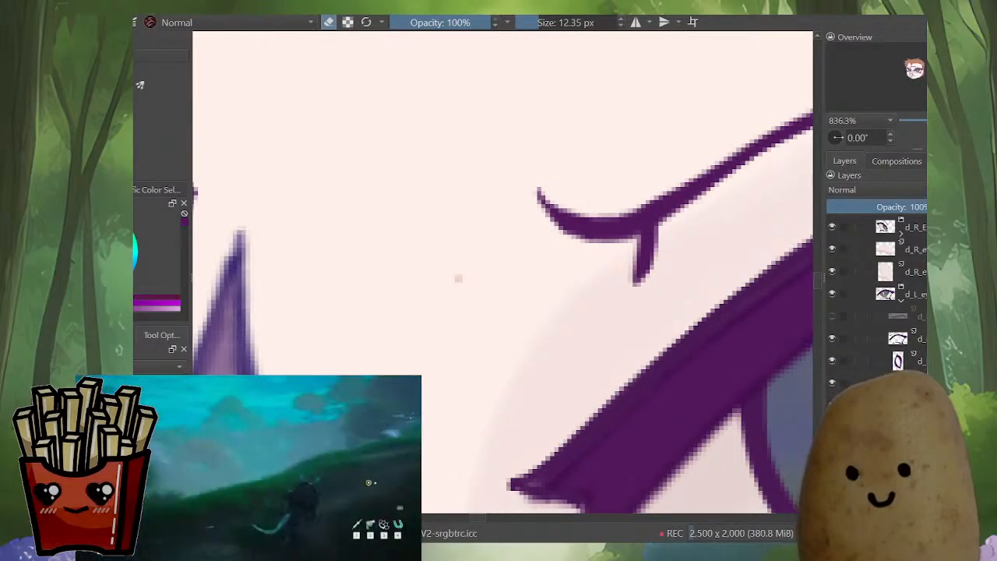
Step: Examine the eye layers and the top layers of Group 8 for the one containing the stray speck
left_click(865, 294)
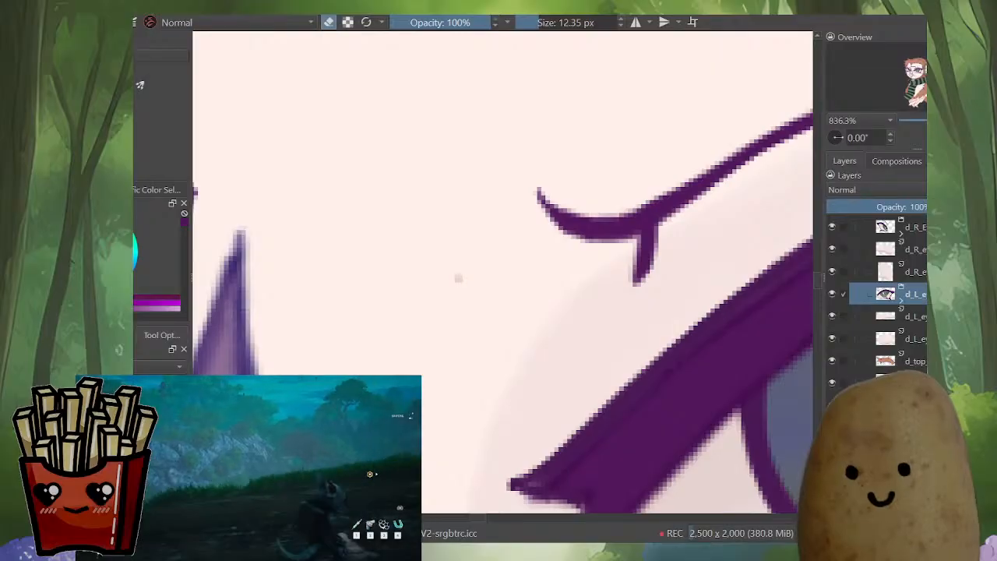
key("Page_Up")
key("Page_Up")
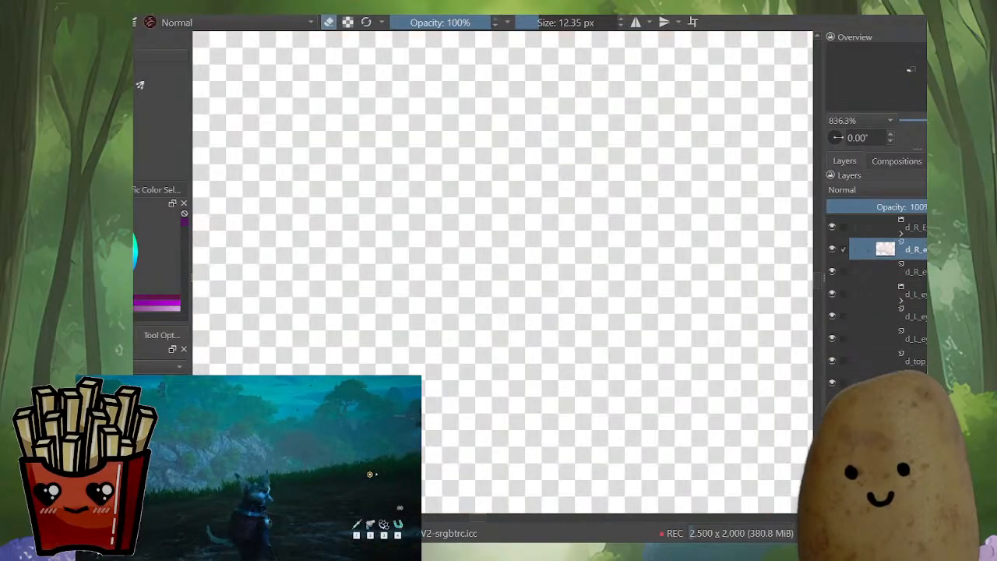
key("Page_Up")
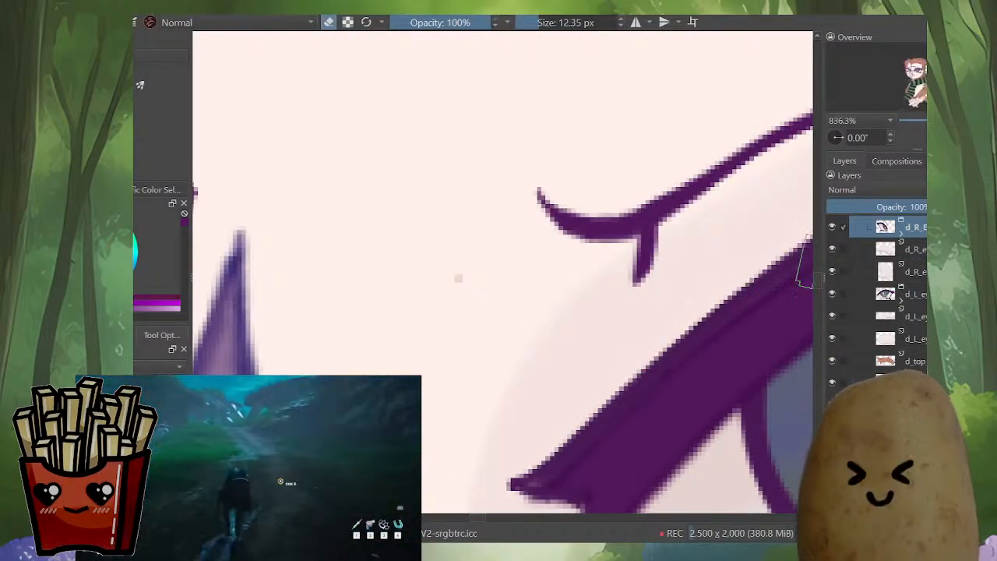
scroll(876, 296, "up", 5)
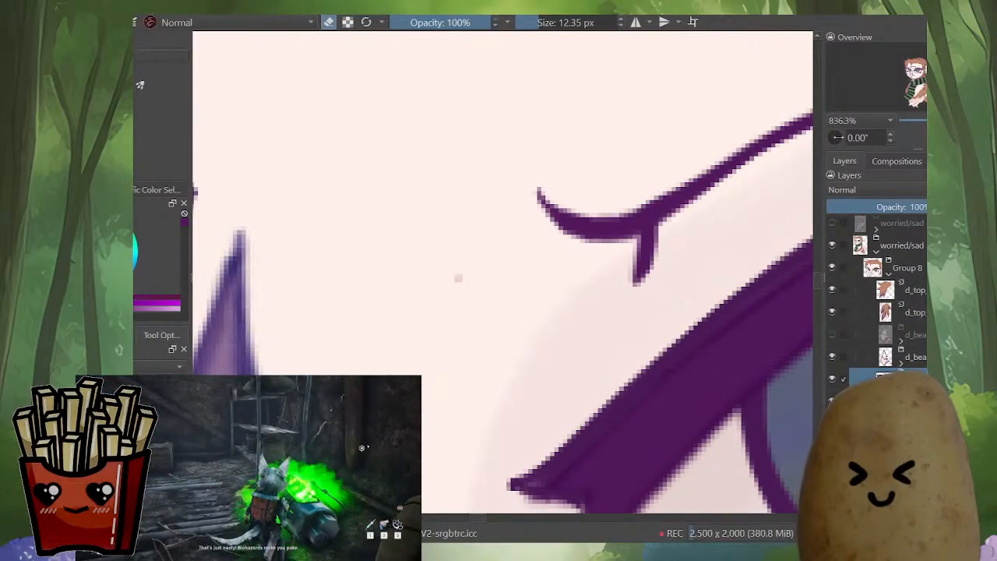
left_click(889, 274)
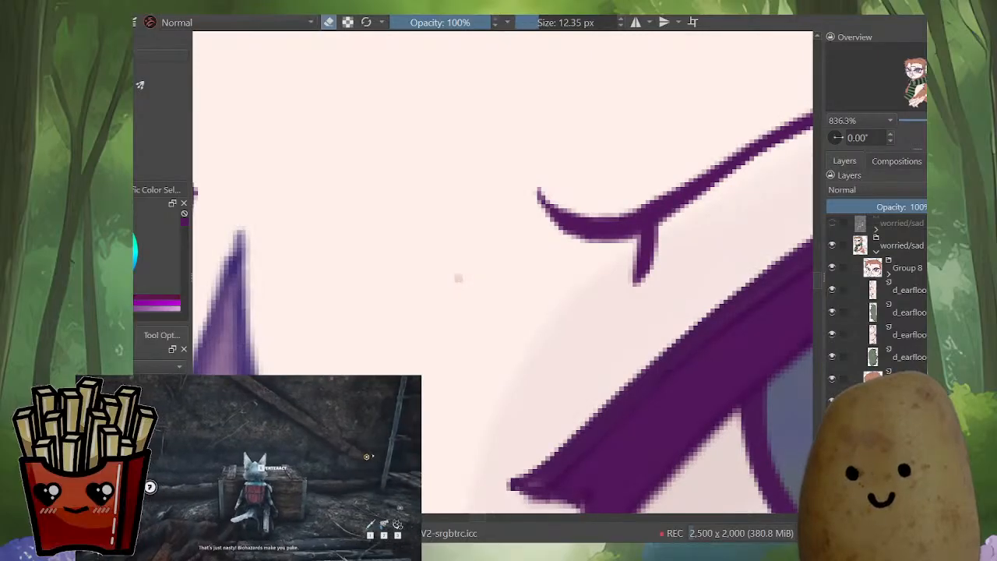
left_click(889, 274)
left_click(907, 290)
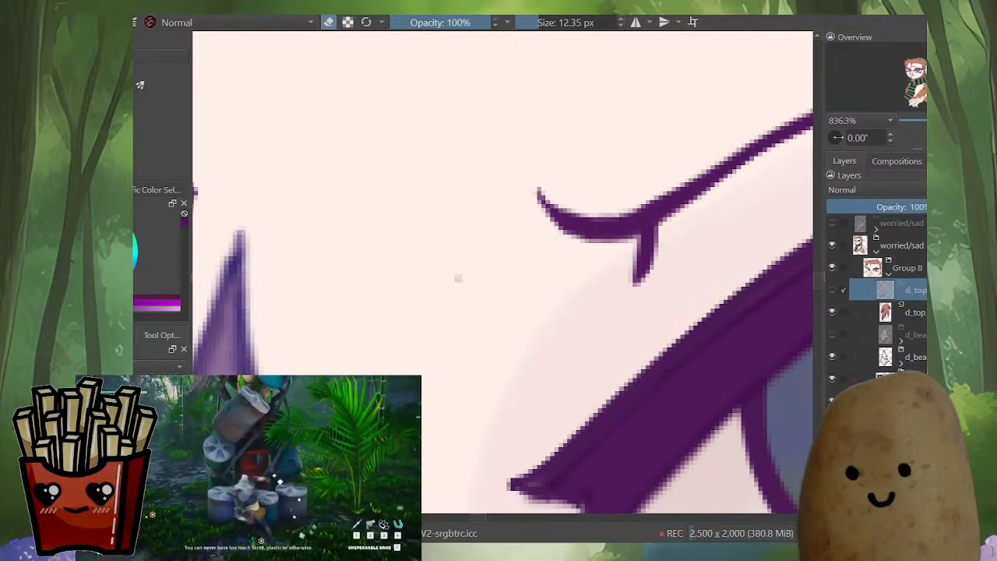
Step: Paint over the stray speck between the brows with the pale face colour sampled beside it
left_click(534, 263)
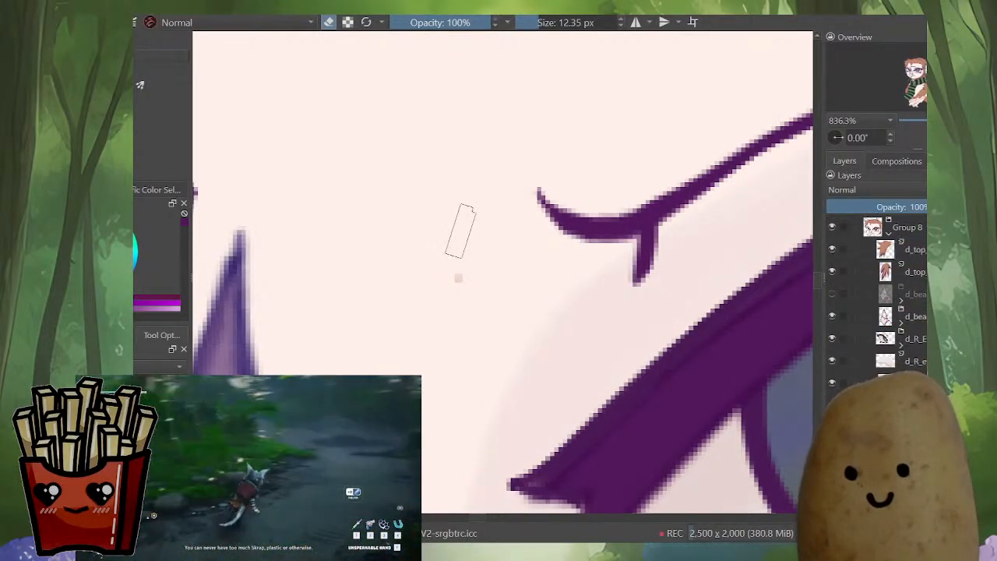
left_click(454, 254, "ctrl")
left_click_drag(458, 255, 445, 298)
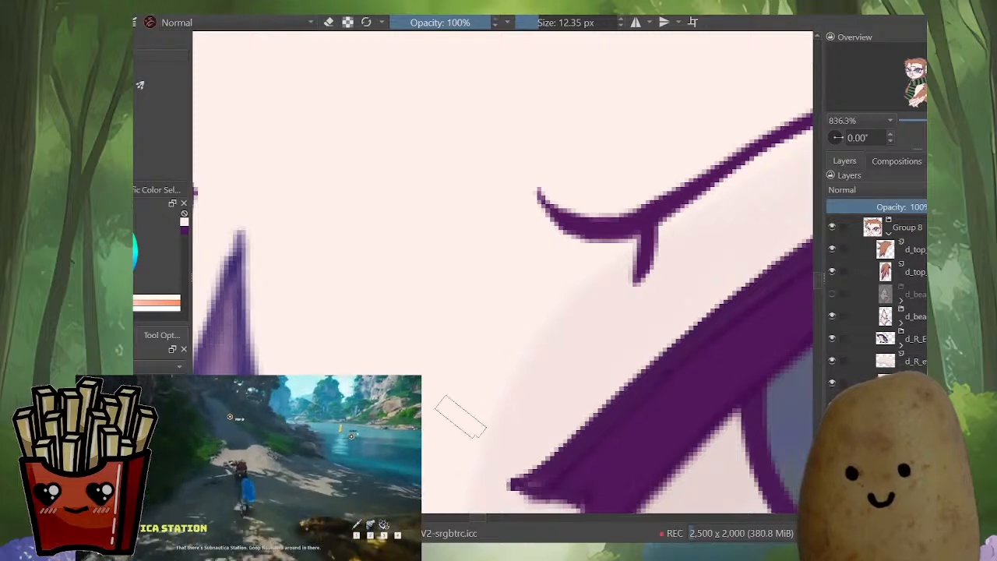
Step: Reinforce the brow line above the larger eye in dark purple with a 7.80 px brush, starting beneath its inner end
left_click_drag(616, 237, 456, 346)
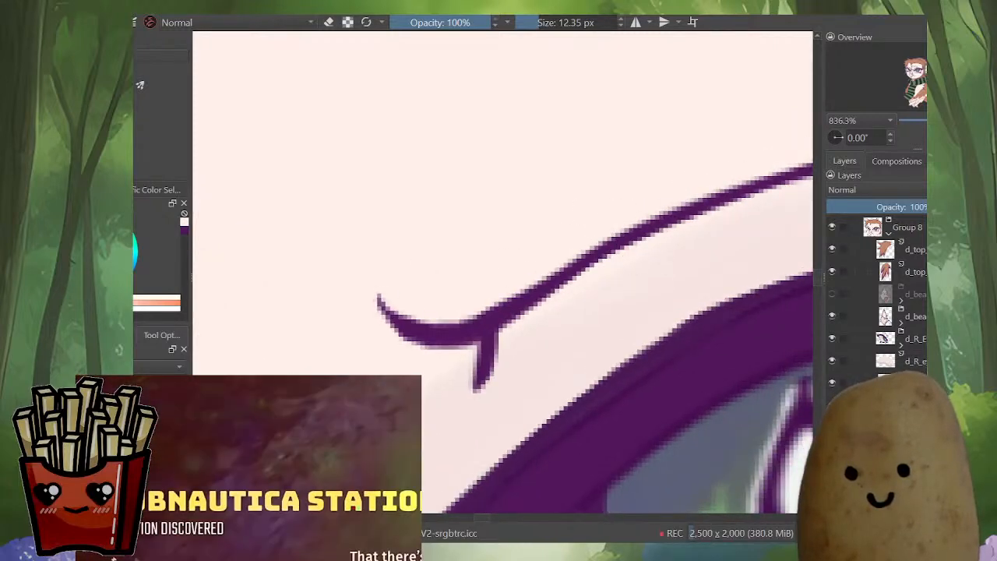
scroll(498, 273, "down", 8)
scroll(499, 273, "up", 3)
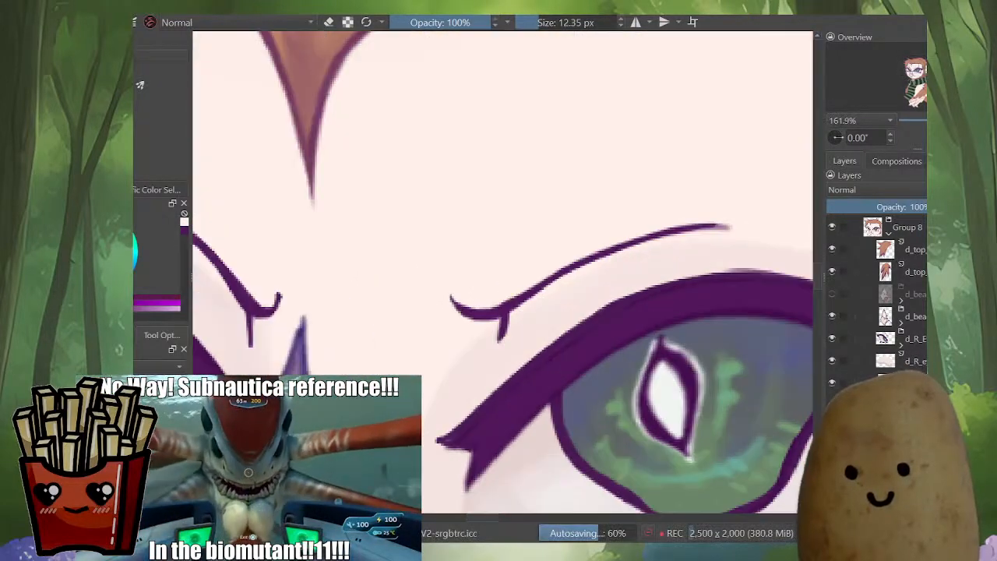
scroll(476, 282, "up", 6)
key("bracketleft")
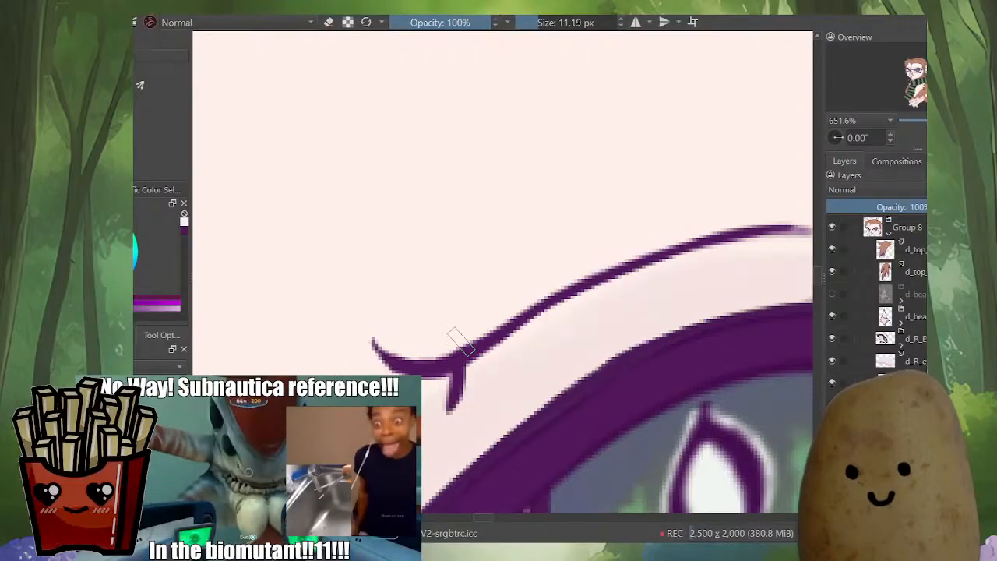
left_click_drag(461, 341, 450, 342)
scroll(466, 360, "down", 3)
scroll(459, 374, "up", 2)
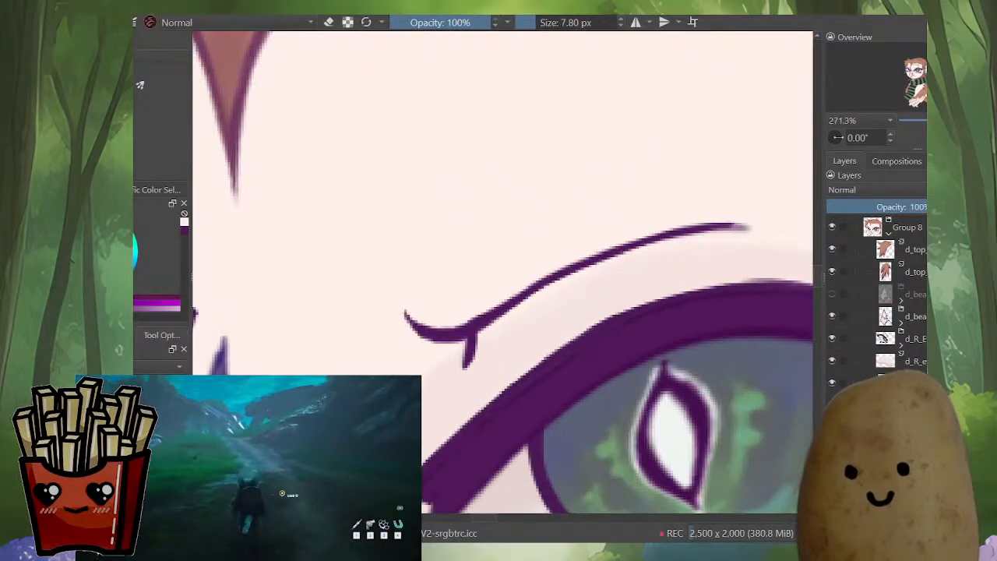
left_click_drag(405, 315, 407, 323)
key("ctrl+z")
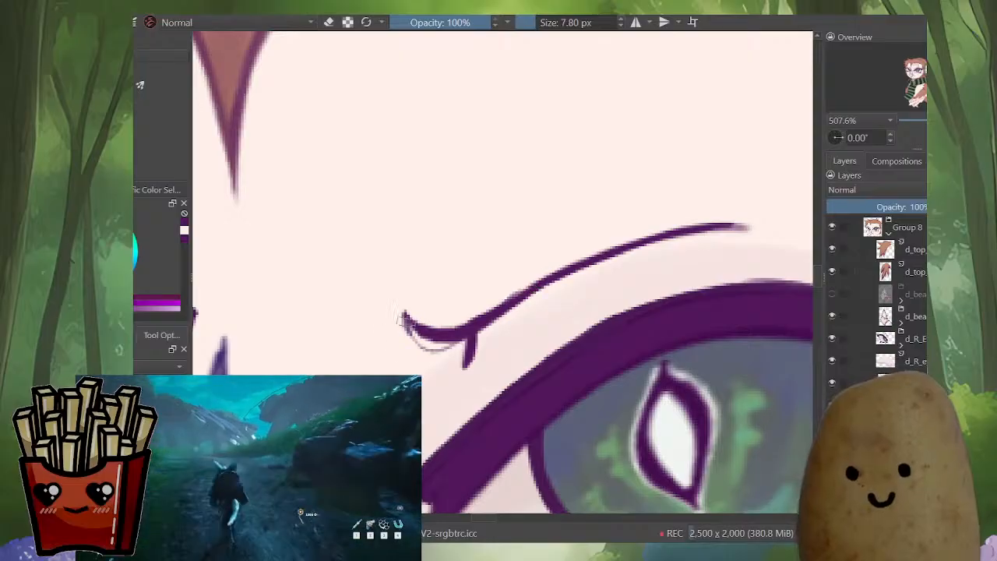
mouse_move(404, 314)
left_mouse_down()
mouse_move(412, 341)
mouse_move(436, 348)
mouse_move(467, 338)
mouse_move(522, 289)
mouse_move(412, 341)
mouse_move(414, 317)
mouse_move(421, 347)
mouse_move(442, 345)
mouse_move(601, 249)
mouse_move(732, 226)
left_mouse_up()
Step: Thin and taper the outer part of the larger eye's brow line with the eraser, reducing its size to 5.70 px
key("e")
mouse_move(490, 327)
left_mouse_down()
mouse_move(592, 264)
mouse_move(676, 241)
mouse_move(612, 260)
left_mouse_up()
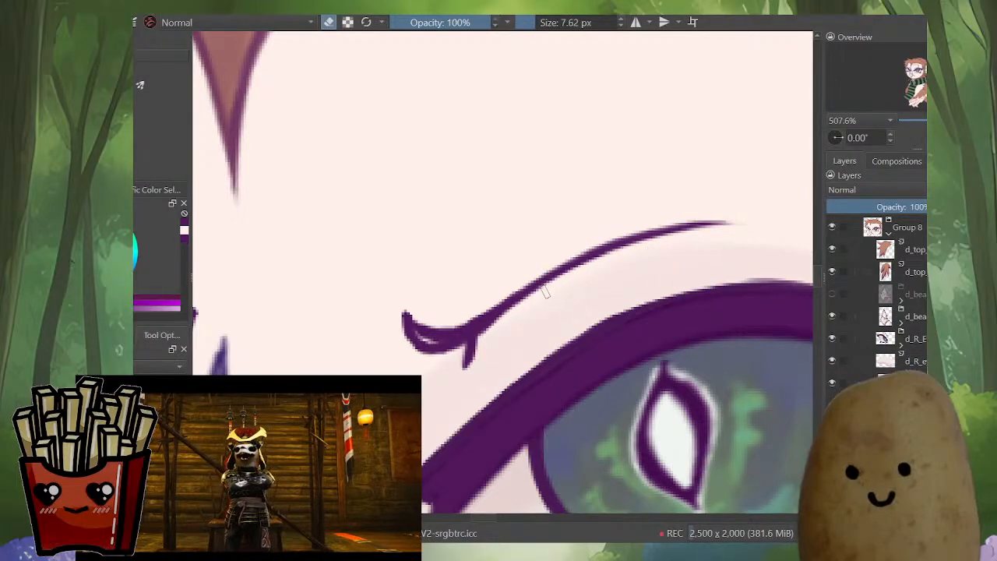
mouse_move(546, 289)
left_mouse_down("shift")
mouse_move(500, 323)
mouse_move(611, 252)
mouse_move(711, 225)
left_mouse_up("shift")
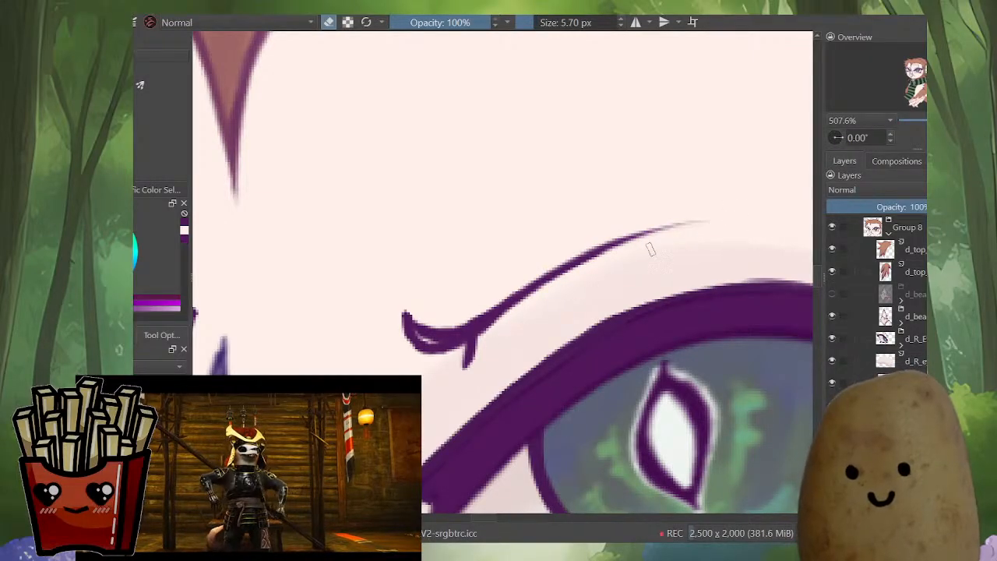
Step: Redraw the outer tip of the larger eye's brow in dark purple and smooth its line with the 5.70 px brush
key("e")
left_click_drag(631, 237, 701, 221)
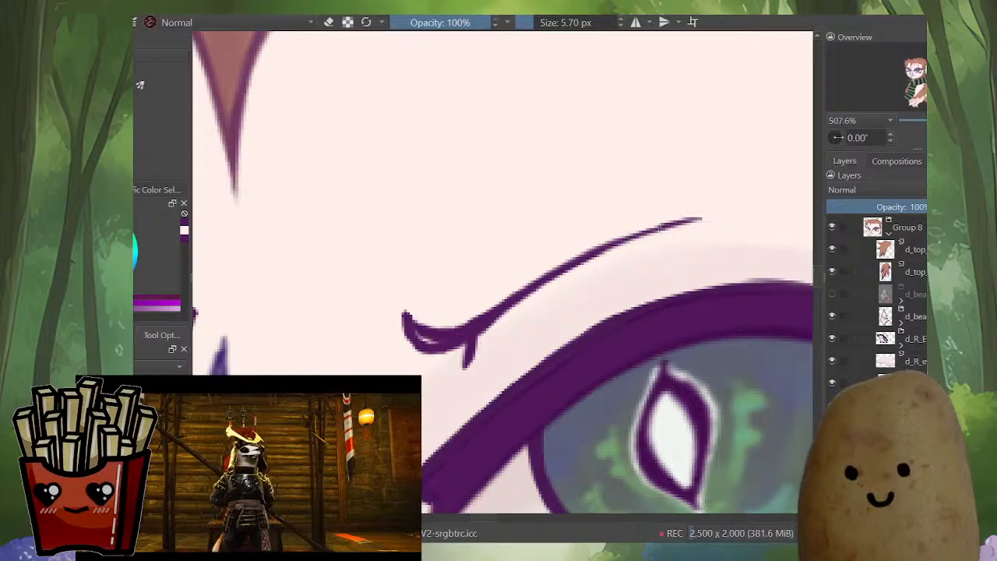
mouse_move(640, 231)
left_mouse_down()
mouse_move(693, 219)
mouse_move(529, 289)
left_mouse_up()
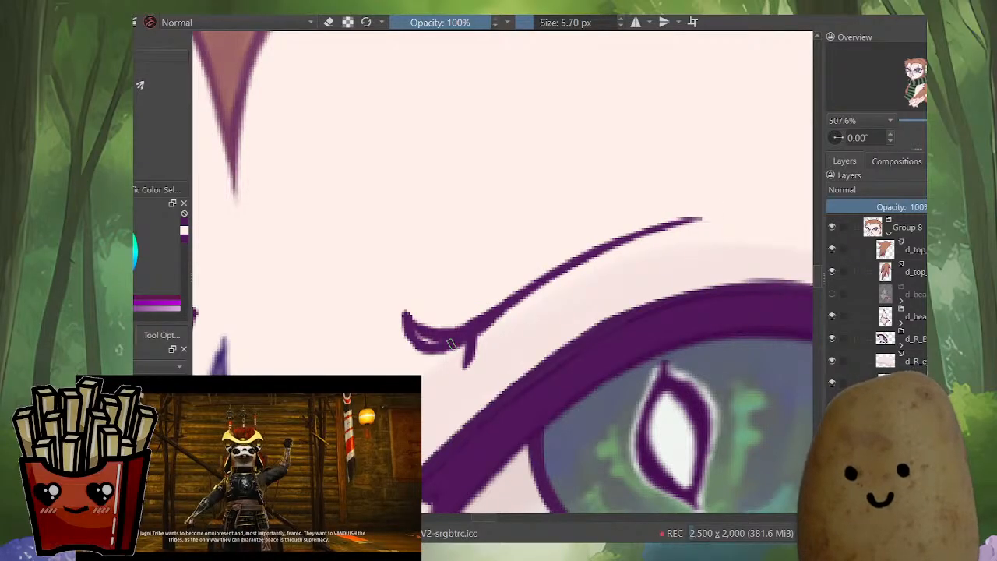
Step: Fill the gap at the inner end of the larger eye's brow and trim the line's edges with the eraser
mouse_move(450, 344)
left_mouse_down()
mouse_move(416, 351)
mouse_move(533, 274)
left_mouse_up()
key("e")
mouse_move(639, 226)
left_mouse_down()
mouse_move(536, 269)
mouse_move(460, 318)
mouse_move(413, 333)
mouse_move(404, 326)
left_mouse_up()
key("e")
Step: Replace the short upright crease under the larger eye's brow with a slanted one nearer the inner end
key("1")
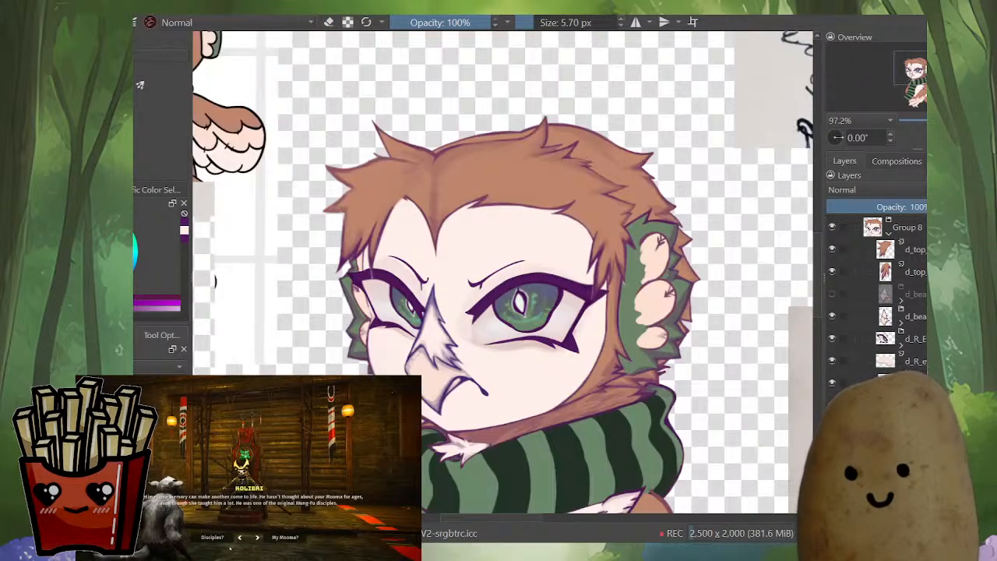
left_click_drag(506, 273, 606, 312)
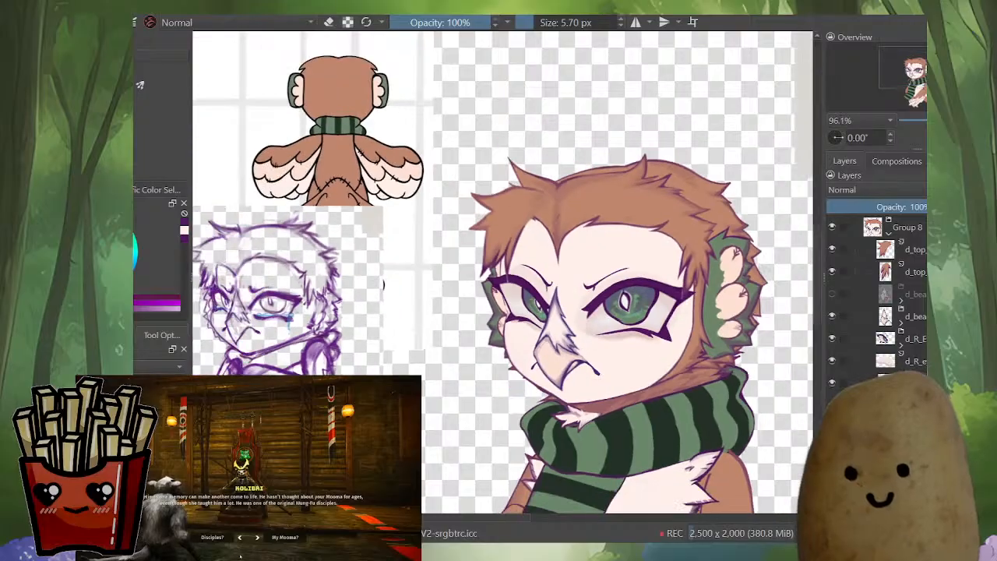
scroll(431, 272, "up", 10)
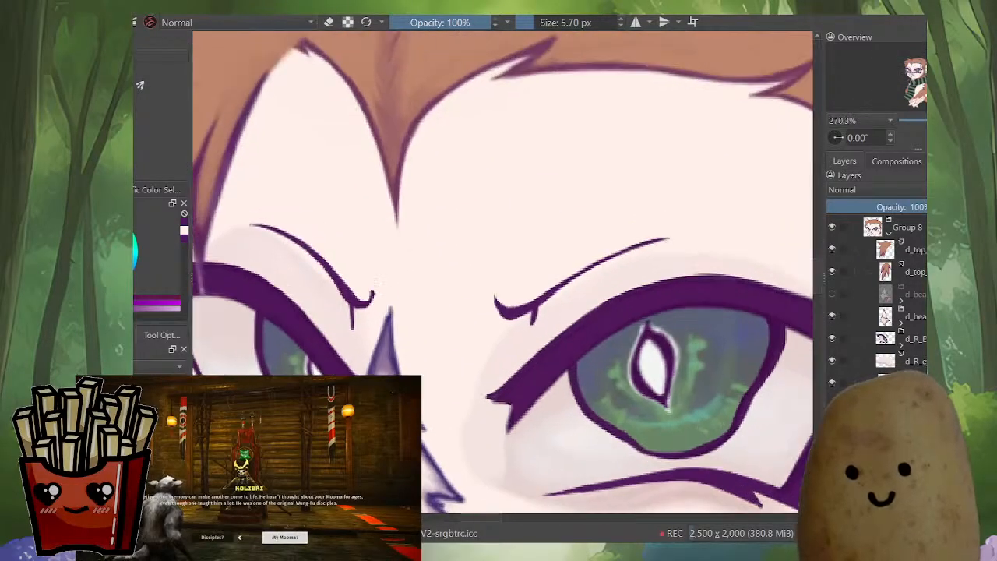
left_click_drag(419, 252, 438, 311)
key("e")
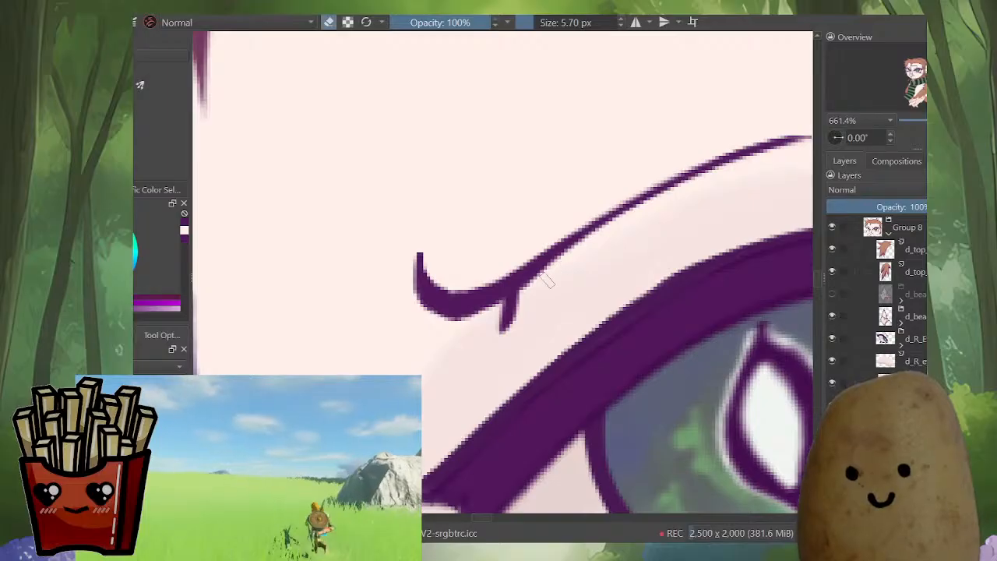
mouse_move(521, 296)
left_mouse_down()
mouse_move(459, 332)
mouse_move(494, 335)
mouse_move(444, 366)
mouse_move(470, 312)
mouse_move(441, 357)
left_mouse_up()
key("e")
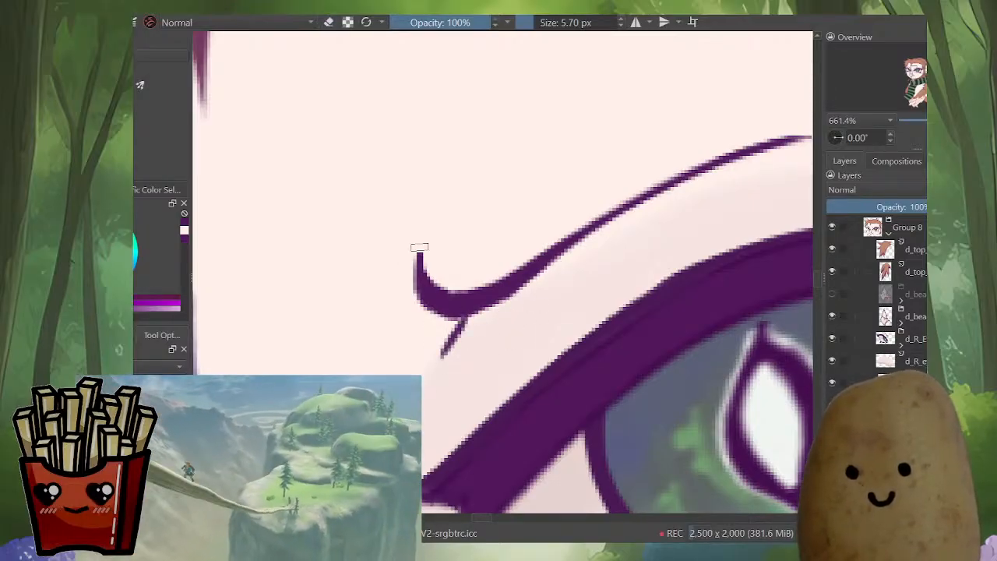
Step: Thicken the hooked inner end of the larger eye's brow in solid purple and erase its upper edge to a sharper tip
mouse_move(414, 251)
left_mouse_down()
mouse_move(409, 294)
mouse_move(421, 316)
mouse_move(453, 322)
mouse_move(670, 183)
left_mouse_up()
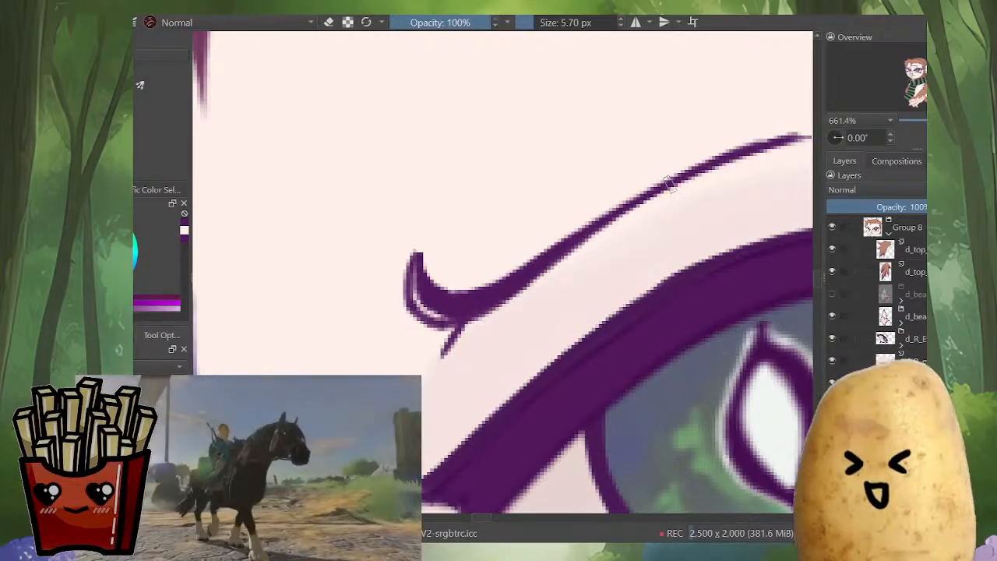
mouse_move(484, 310)
left_mouse_down()
mouse_move(442, 331)
mouse_move(419, 319)
mouse_move(413, 260)
mouse_move(418, 293)
mouse_move(445, 316)
left_mouse_up()
key("e")
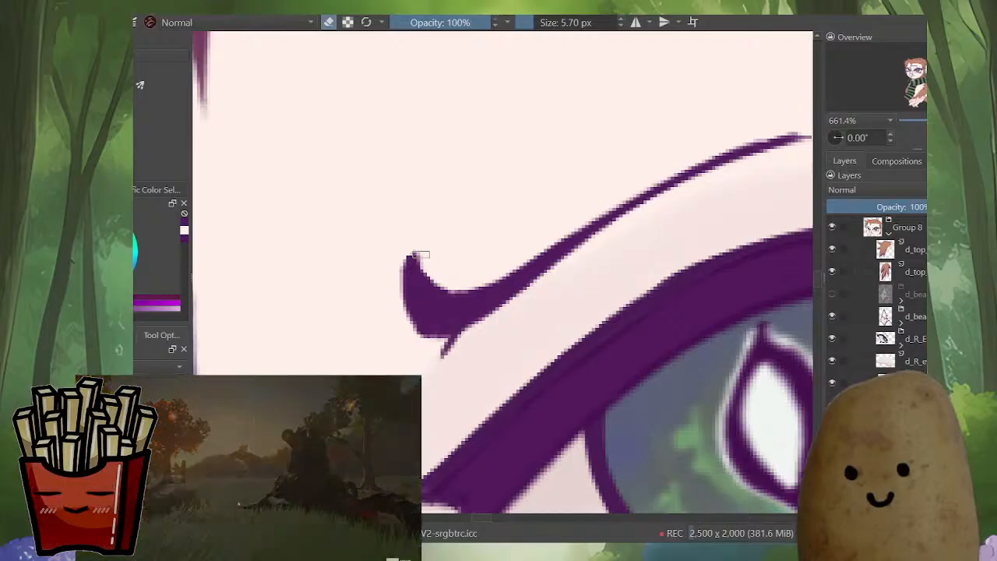
mouse_move(421, 254)
left_mouse_down()
mouse_move(434, 287)
mouse_move(458, 291)
mouse_move(576, 218)
left_mouse_up()
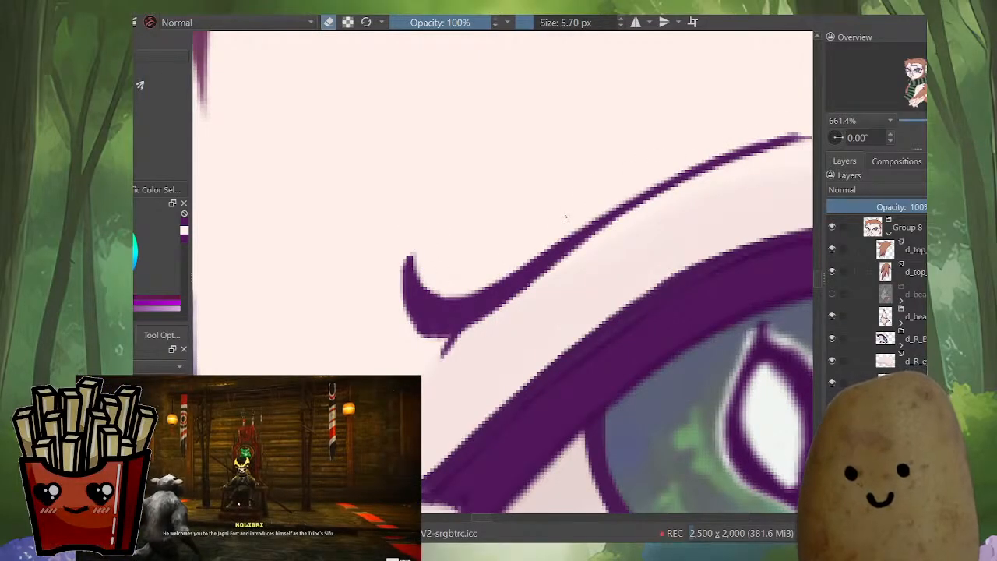
left_click_drag(458, 291, 421, 277)
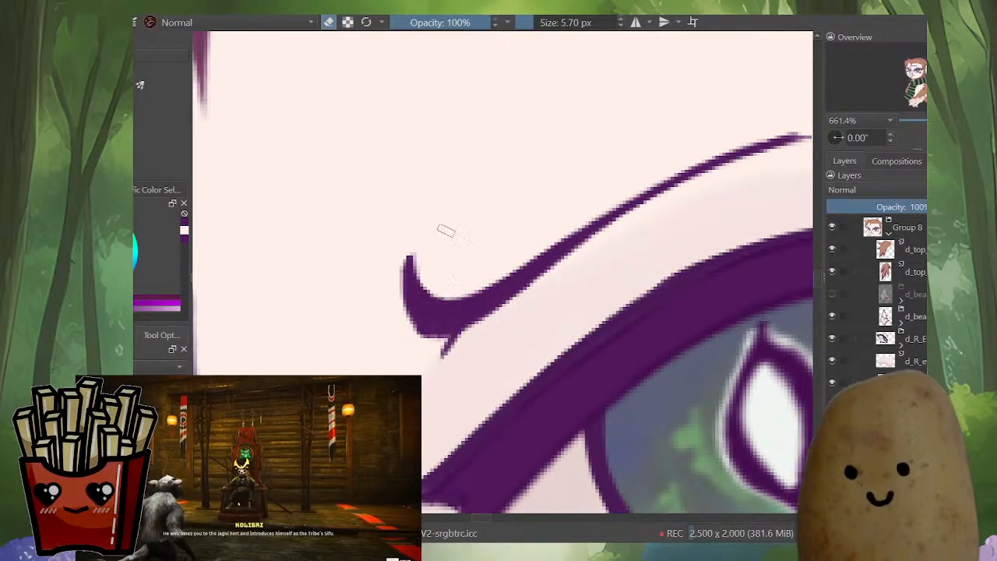
Step: Refine the slanted crease beneath the larger eye's brow in dark purple with a 4.78 px brush
scroll(450, 235, "down", 7)
scroll(475, 253, "up", 8)
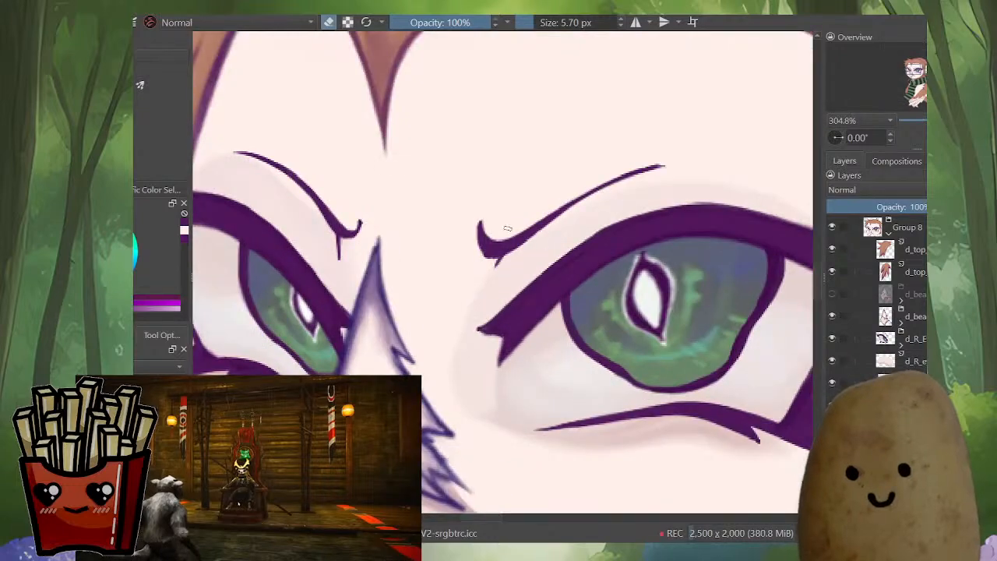
key("e")
left_click_drag(510, 234, 493, 271)
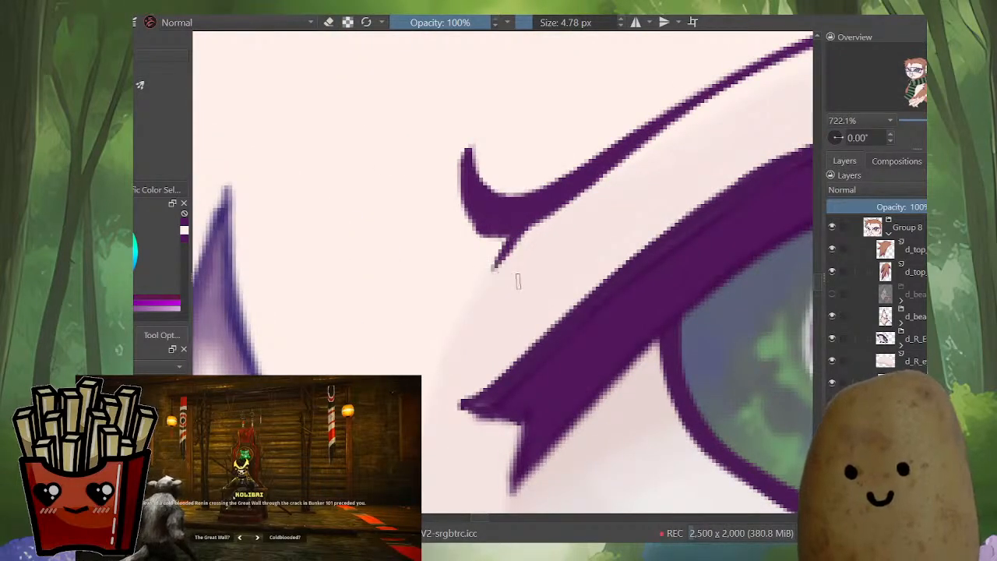
Step: Try to thicken the hooked inner end of the smaller eye's brow with the 4.78 px brush
key("m")
left_click_drag(608, 283, 548, 282)
scroll(538, 288, "down", 3)
scroll(541, 269, "up", 3)
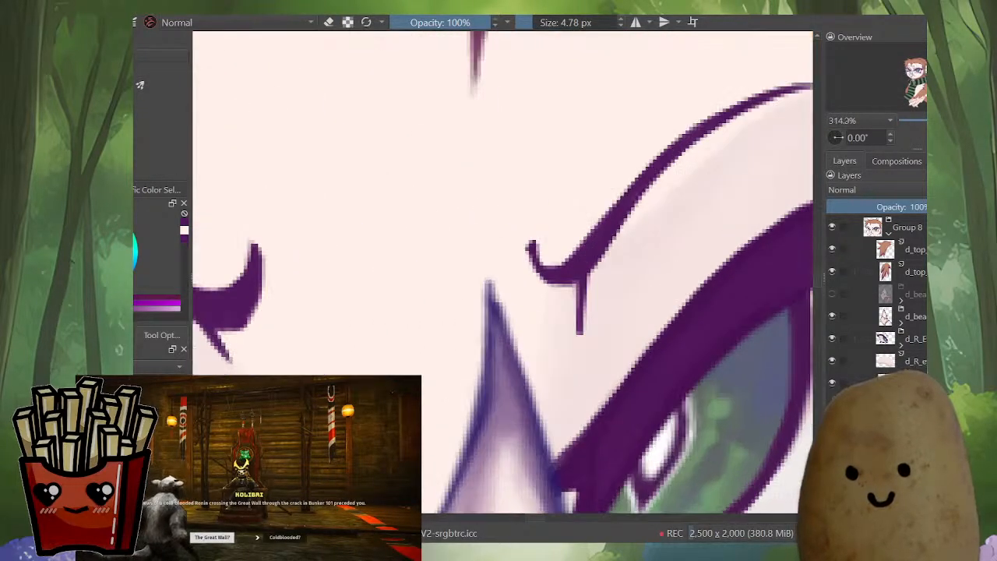
left_click_drag(532, 243, 537, 270)
key("ctrl+z")
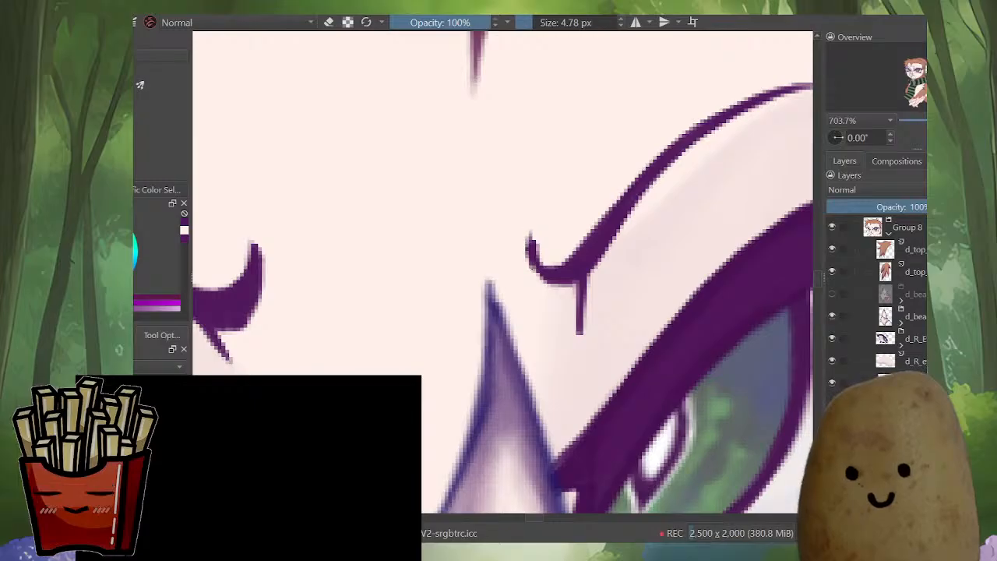
mouse_move(529, 234)
left_mouse_down()
mouse_move(540, 287)
mouse_move(485, 354)
left_mouse_up()
left_click_drag(501, 380, 476, 376)
mouse_move(458, 289)
left_mouse_down()
mouse_move(449, 338)
mouse_move(459, 355)
left_mouse_up()
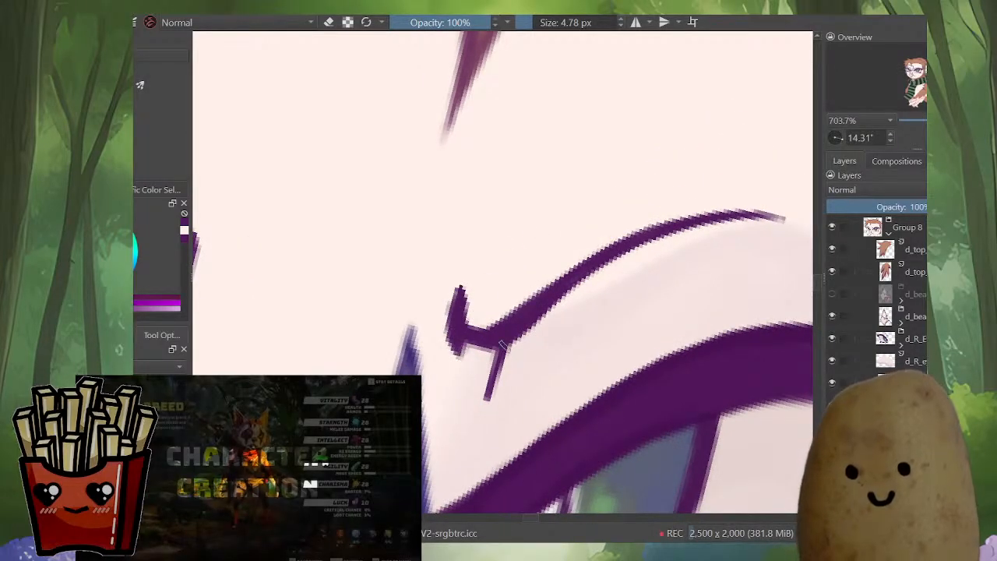
key("ctrl+z")
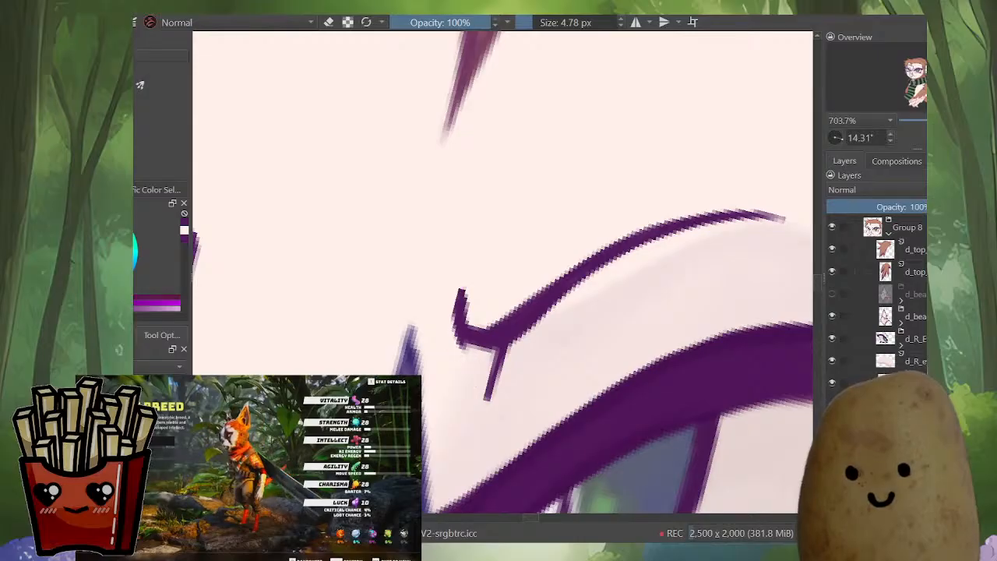
Step: Isolate the active layer, erase the stray purple stroke at the smaller brow's hooked end, and show all layers again
key("alt+i")
key("alt+i")
key("ctrl+z")
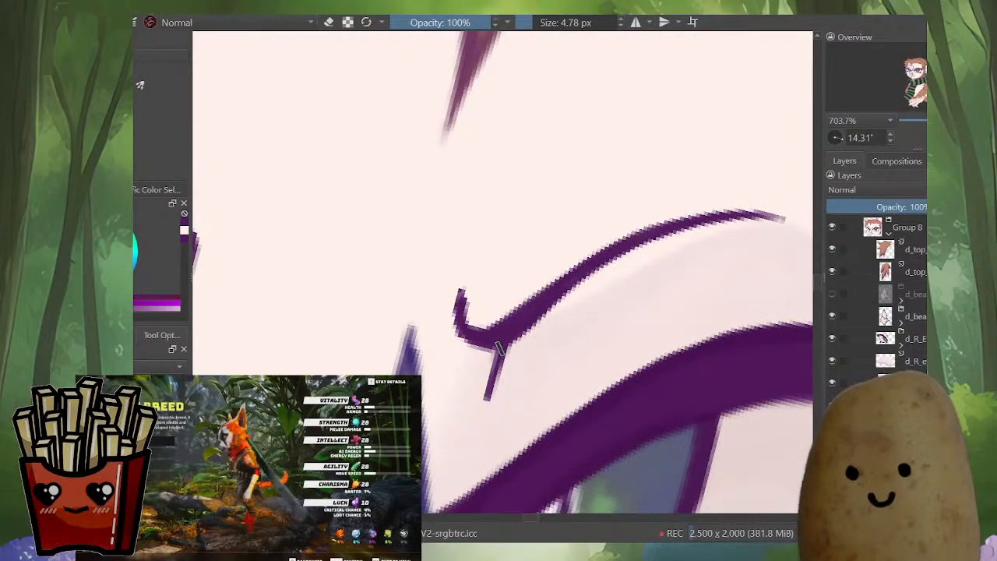
key("alt+i")
key("ctrl+z")
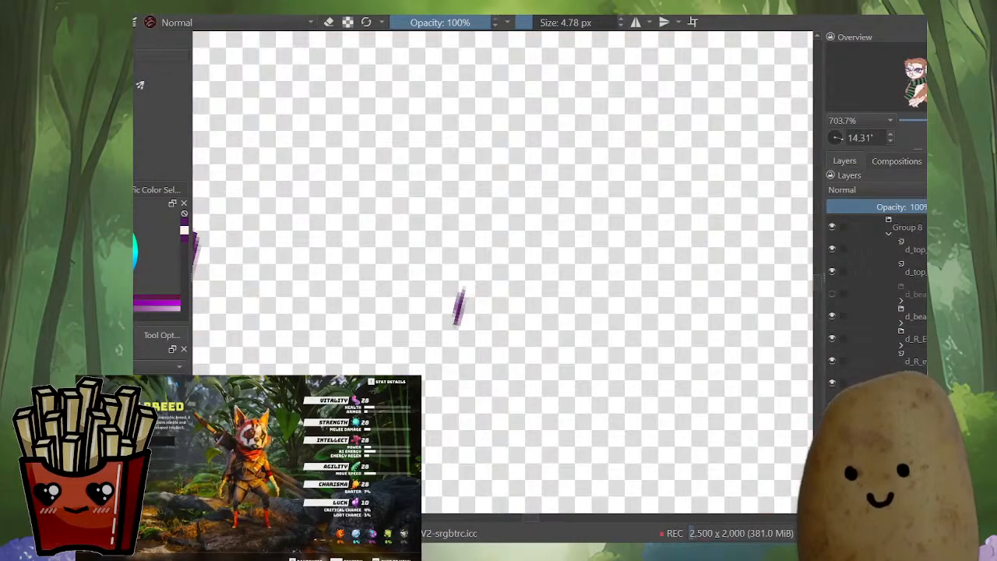
key("ctrl+z")
key("e")
left_click_drag(466, 296, 452, 324)
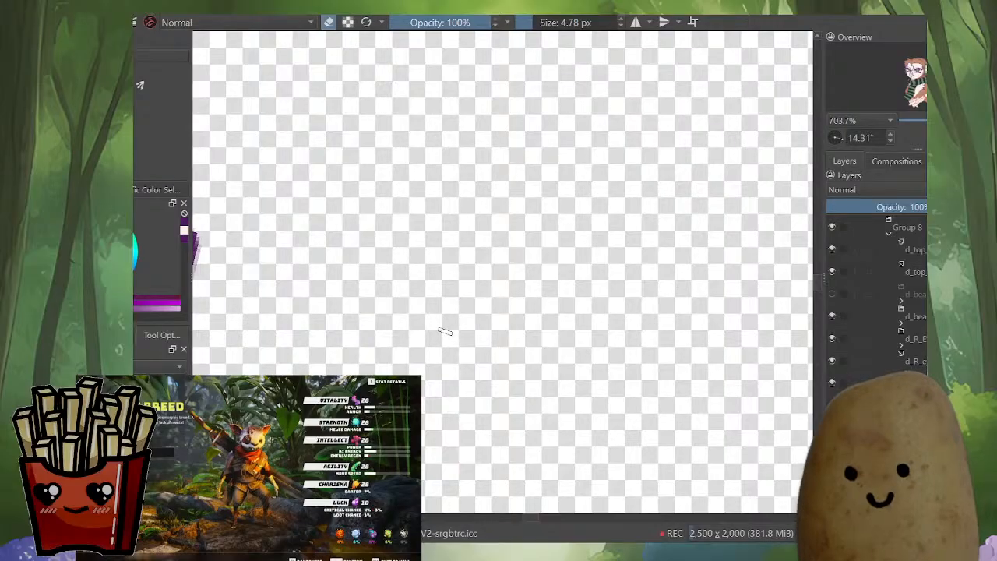
key("alt+i")
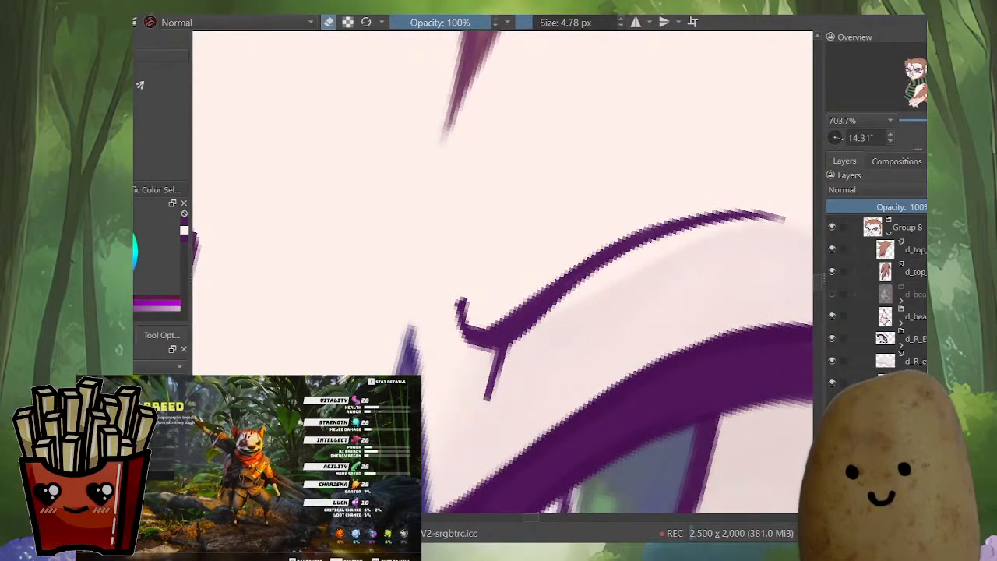
Step: Make the line-art layer inside the d_R_E group active and isolate it to check that it holds the smaller eye's brow
left_click(914, 339)
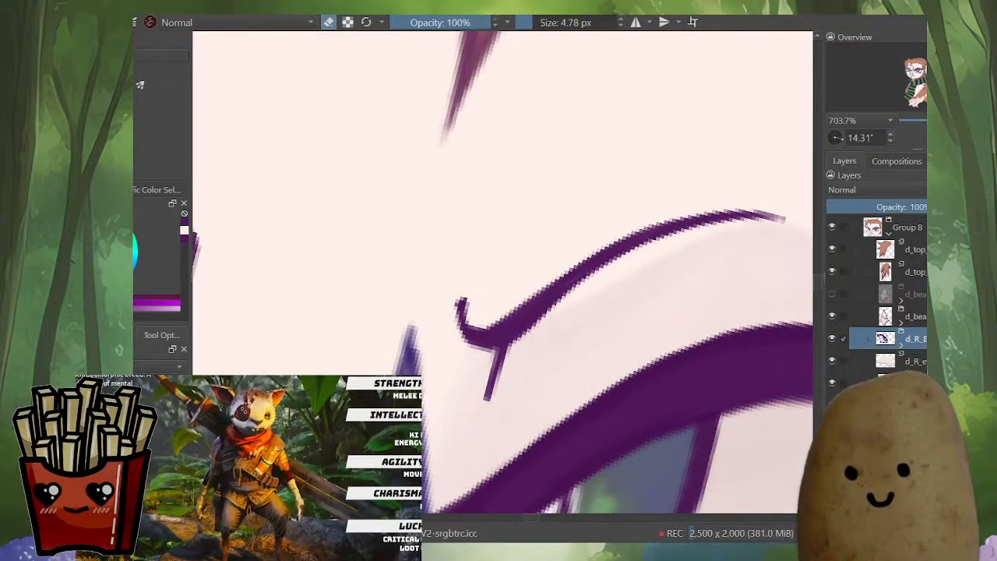
left_click(914, 382)
key("alt+i")
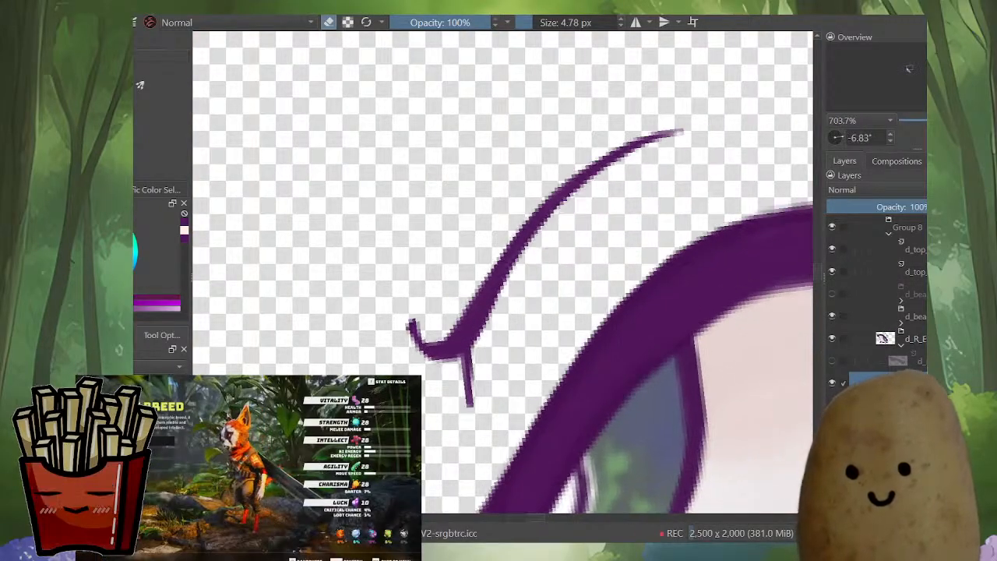
key("e")
key("e")
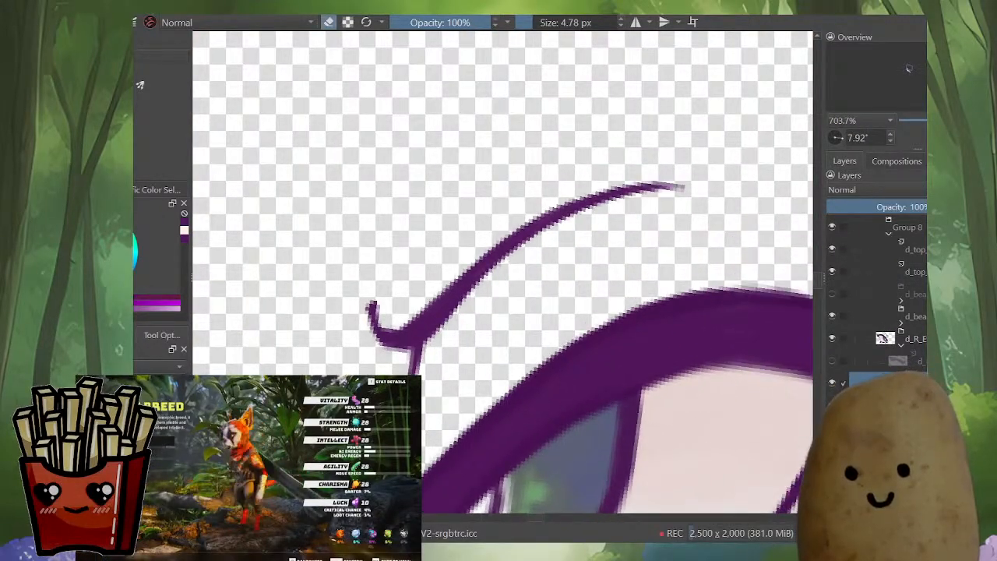
scroll(472, 352, "down", 5)
scroll(472, 352, "up", 1)
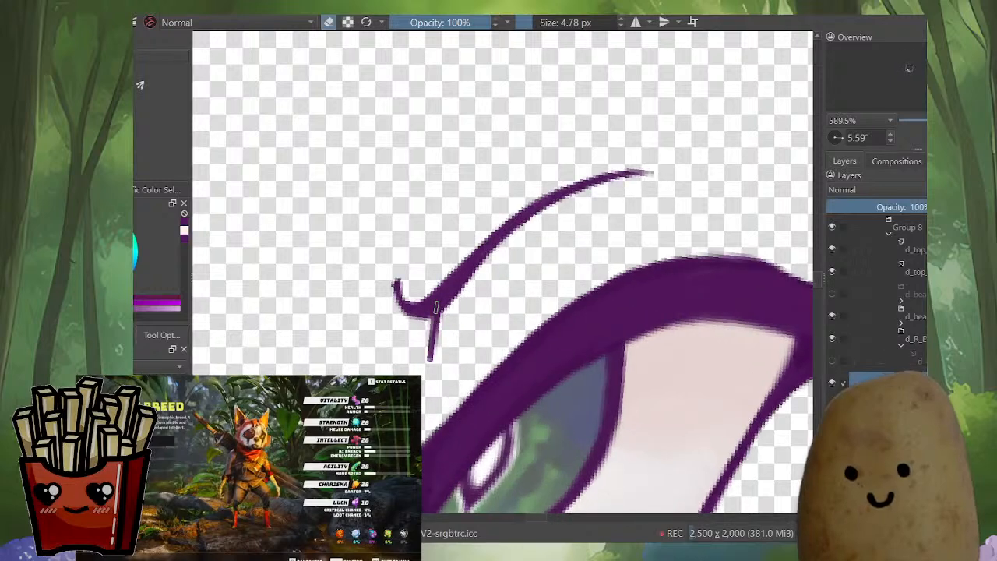
scroll(394, 289, "up", 2)
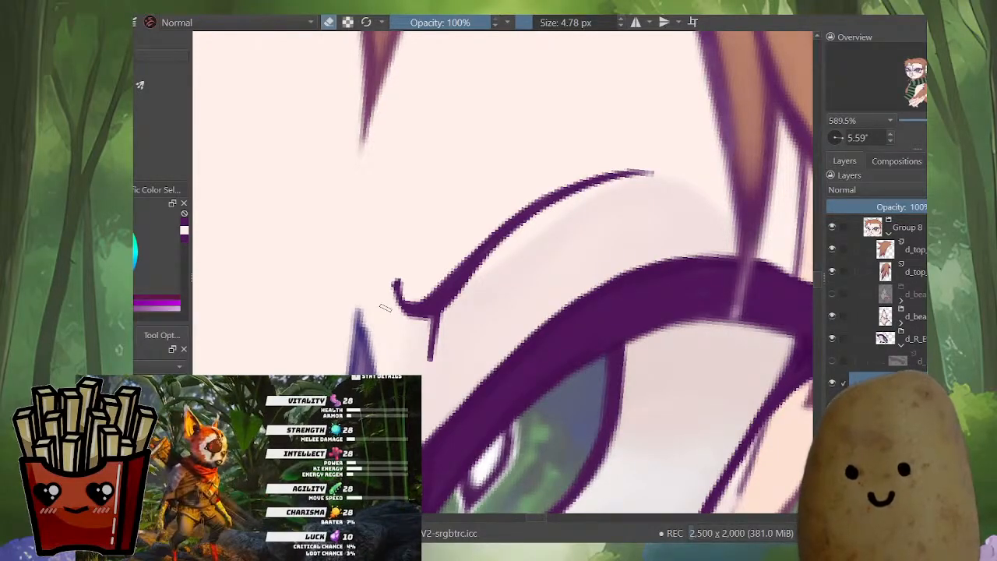
scroll(446, 288, "down", 6)
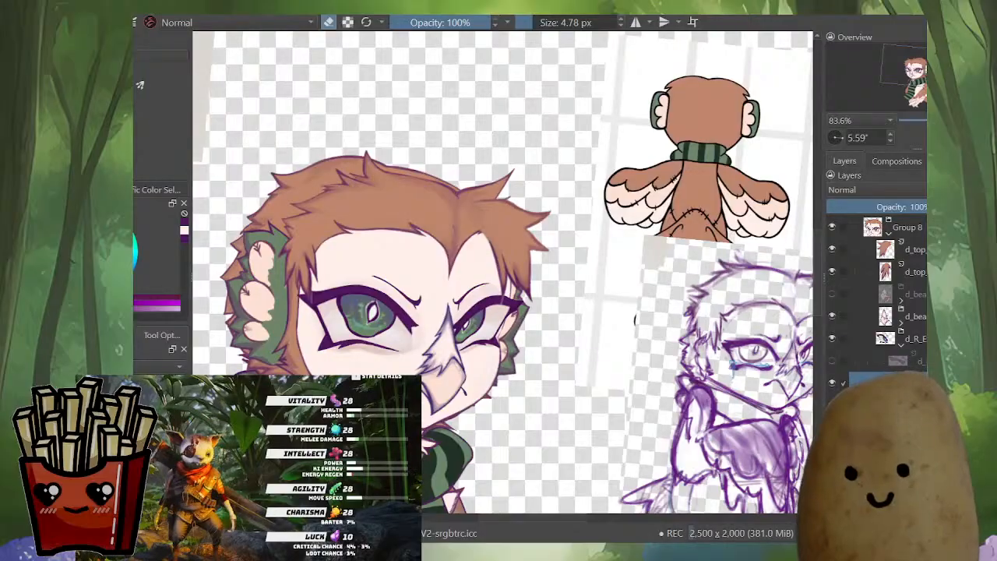
scroll(462, 270, "up", 5)
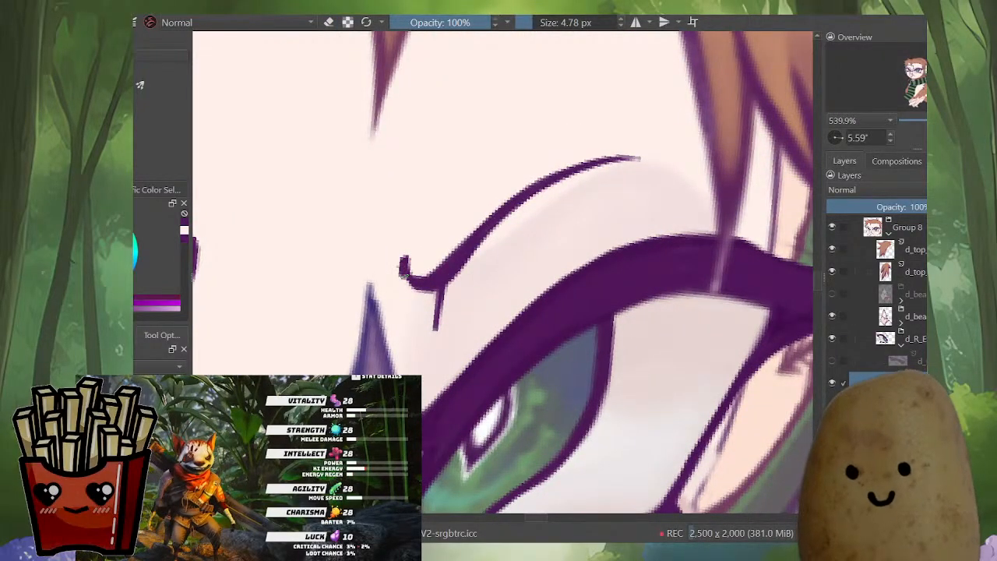
Step: Thicken the smaller eye's brow in dark purple from its hooked inner end along the arch and lengthen its outer tip
mouse_move(402, 265)
left_mouse_down()
mouse_move(407, 294)
mouse_move(423, 289)
left_mouse_up()
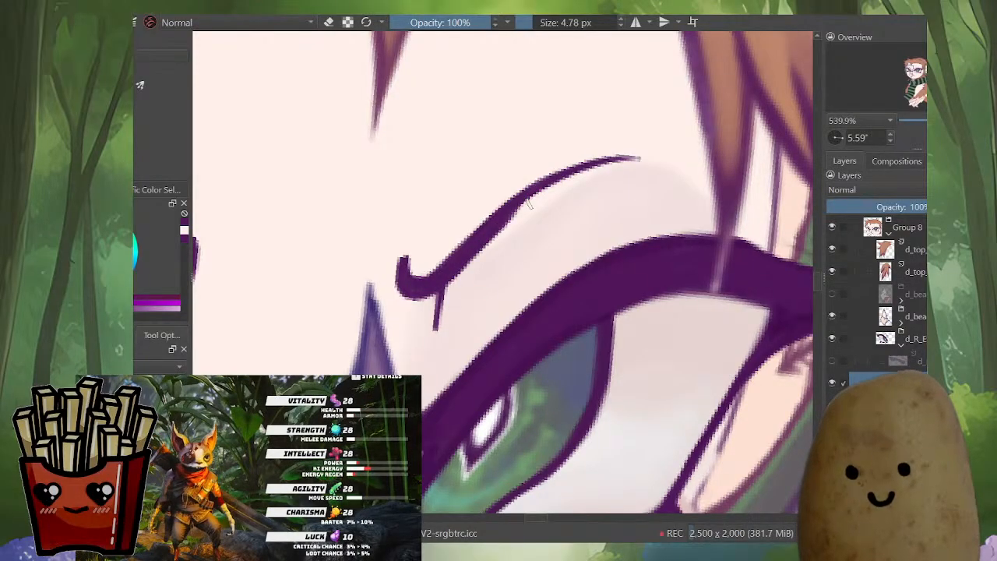
left_click_drag(473, 257, 584, 172)
left_click_drag(522, 208, 646, 151)
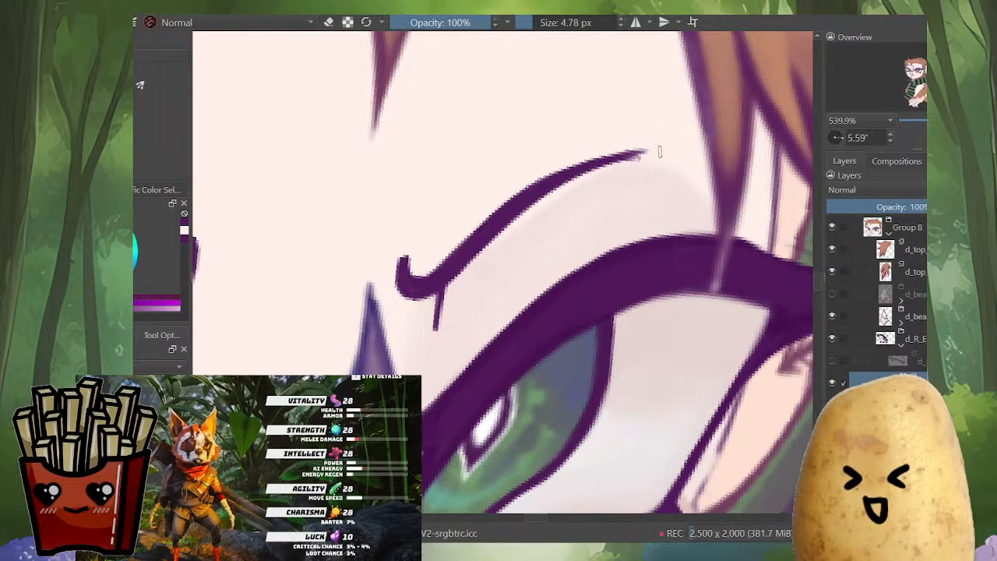
Step: Thin the smaller eye's brow with the eraser along the arch and sharpen the tip of its hooked inner end
key("e")
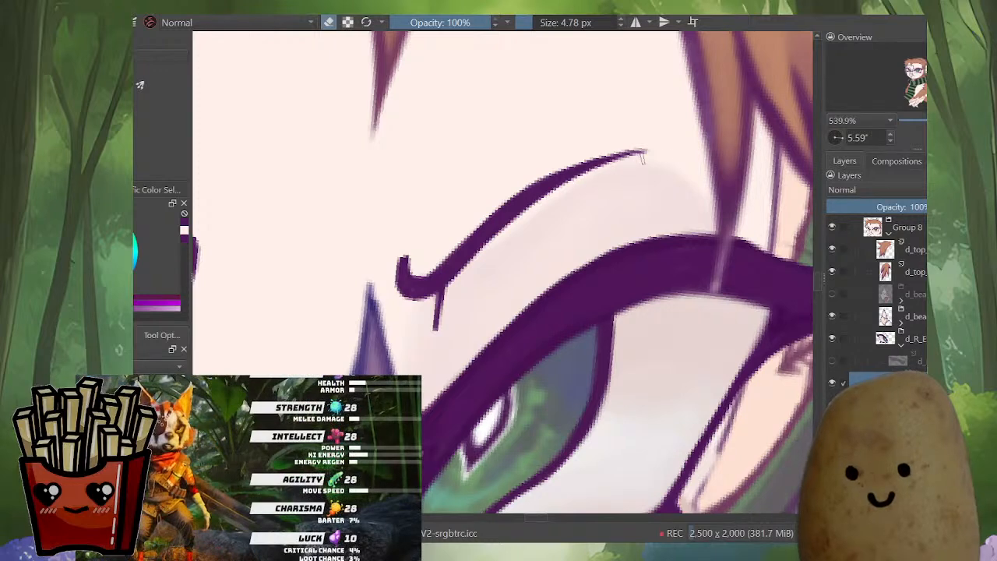
left_click_drag(606, 156, 524, 192)
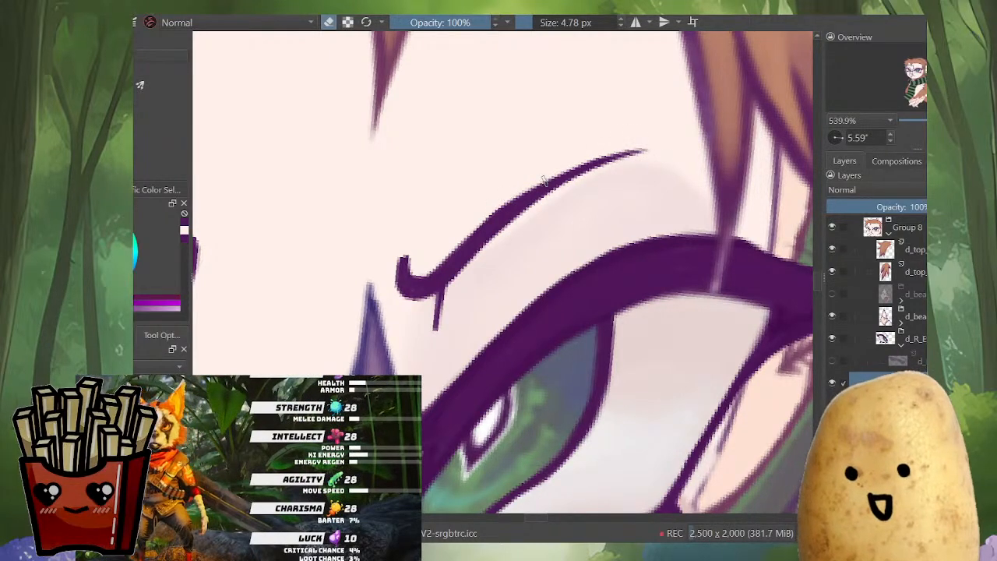
mouse_move(637, 149)
left_mouse_down()
mouse_move(524, 194)
mouse_move(469, 235)
left_mouse_up()
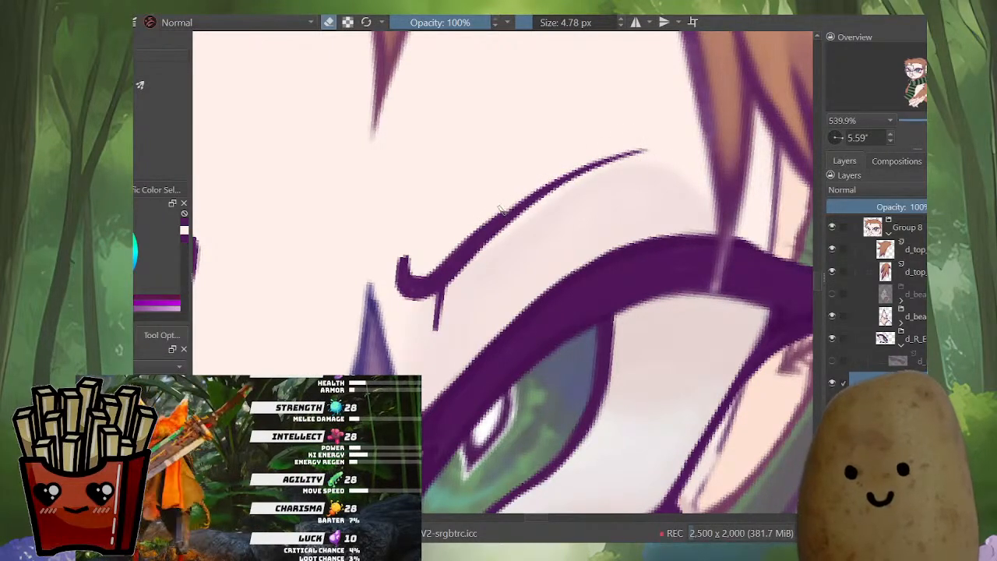
left_click_drag(399, 276, 406, 259)
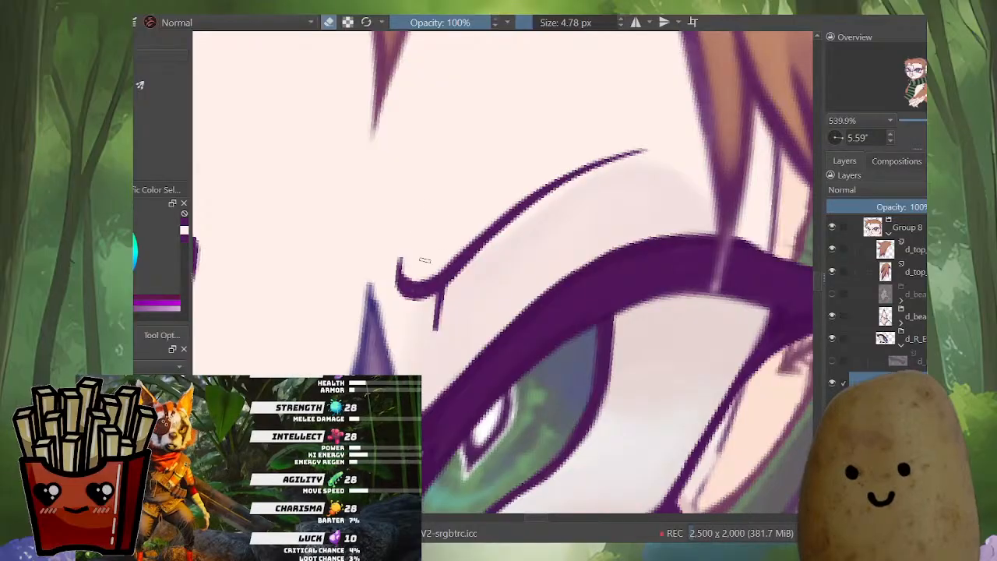
Step: Erase the short upright crease beneath the smaller eye's brow
left_click_drag(484, 222, 483, 374)
left_click_drag(472, 253, 490, 191)
key("e")
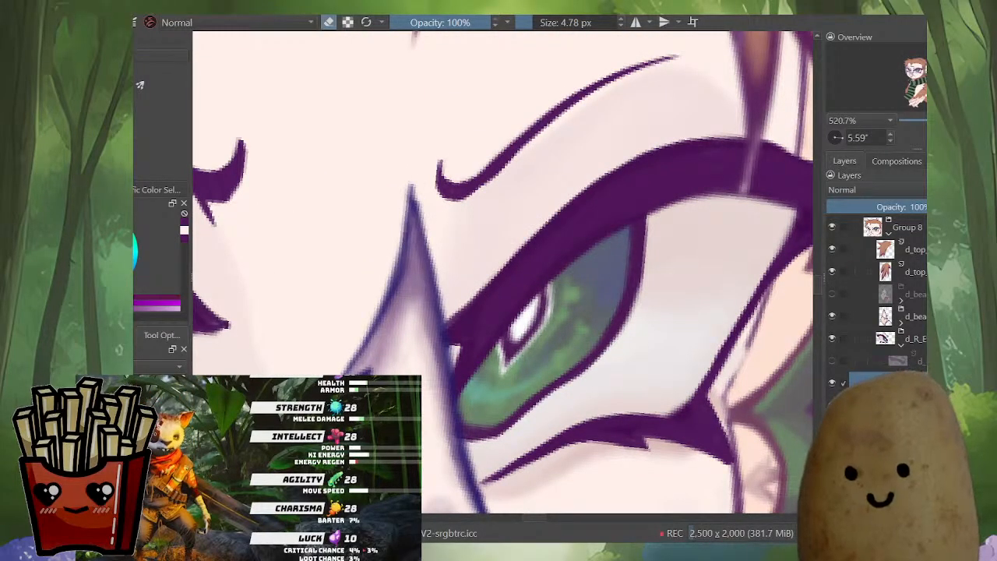
Step: Thicken the inner hook and middle of the smaller eye's brow in dark purple, and trim the outer part to a fine taper
left_click_drag(444, 169, 425, 240)
key("e")
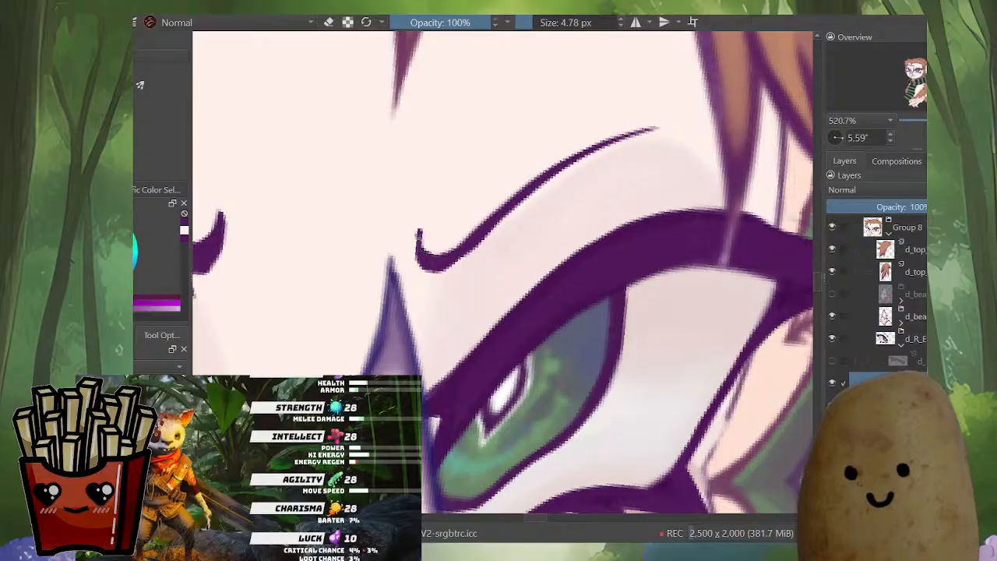
left_click_drag(446, 263, 548, 178)
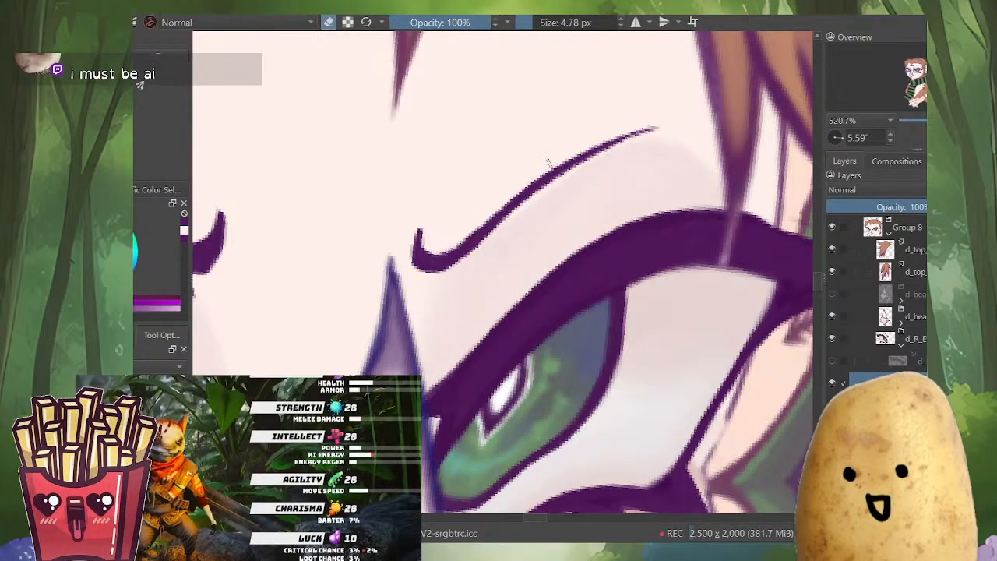
left_click_drag(634, 129, 628, 172)
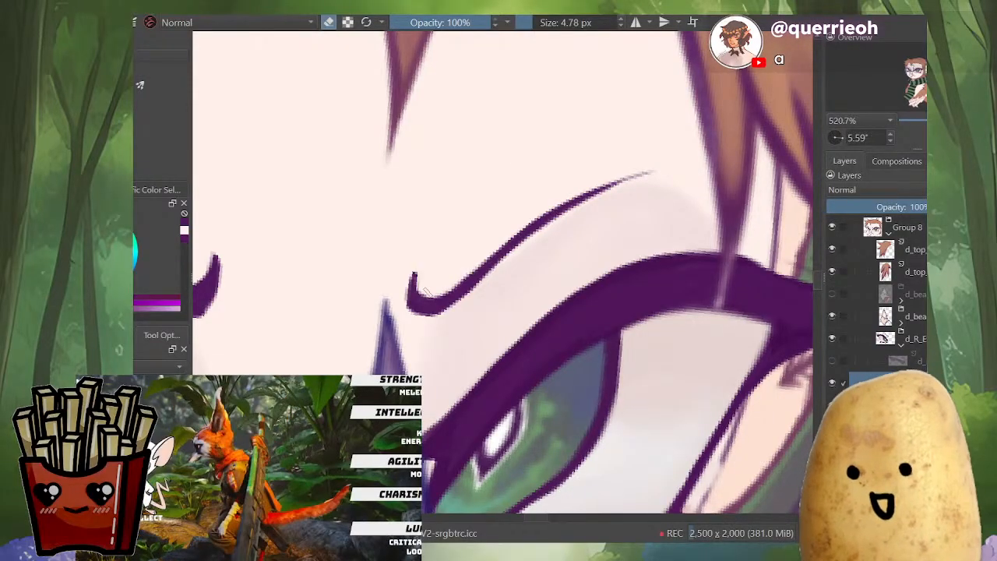
scroll(424, 291, "down", 3)
scroll(425, 291, "up", 5)
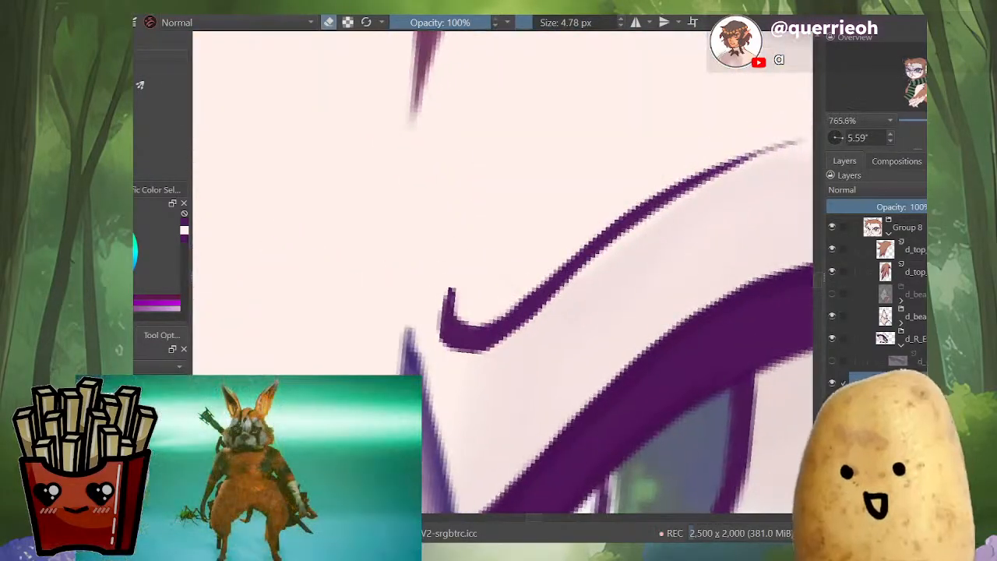
Step: Reshape the hooked inner end of the smaller eye's brow by cleaning its outer edge and building up the hook in dark purple
mouse_move(444, 332)
left_mouse_down()
mouse_move(452, 301)
mouse_move(443, 330)
left_mouse_up()
key("e")
left_click_drag(447, 293, 442, 343)
mouse_move(489, 314)
left_mouse_down()
mouse_move(424, 355)
mouse_move(384, 360)
left_mouse_up()
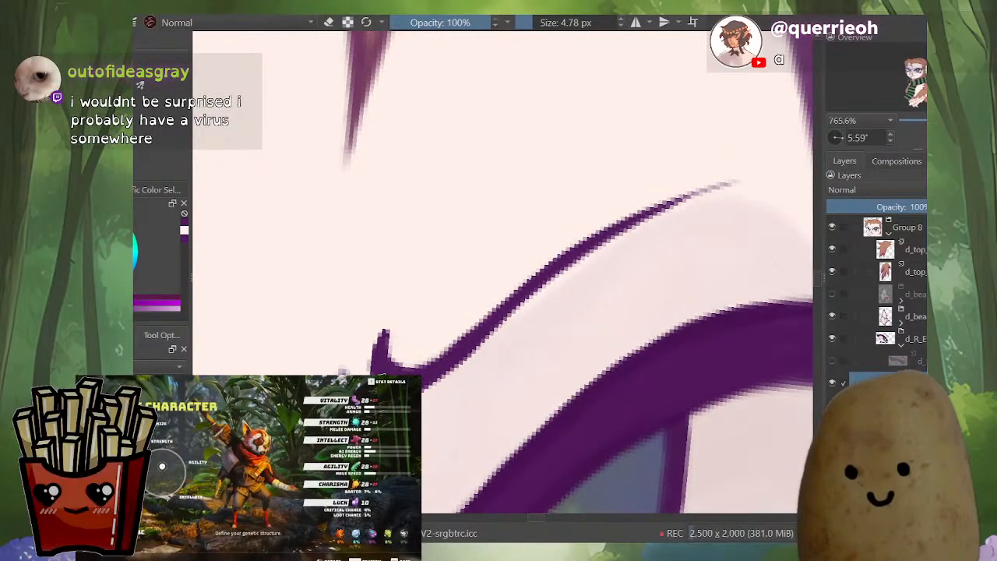
Step: Redraw the arch of the smaller eye's brow in dark purple, erase its upper edge thinner, and extend the outer tip
mouse_move(428, 385)
left_mouse_down()
mouse_move(605, 233)
mouse_move(679, 203)
left_mouse_up()
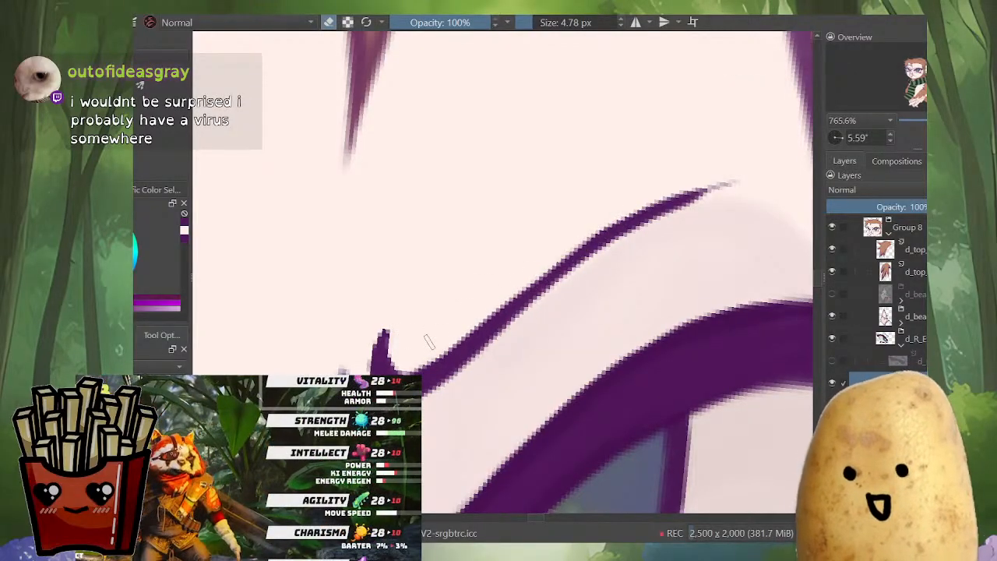
mouse_move(428, 343)
left_mouse_down()
mouse_move(577, 235)
mouse_move(717, 179)
left_mouse_up()
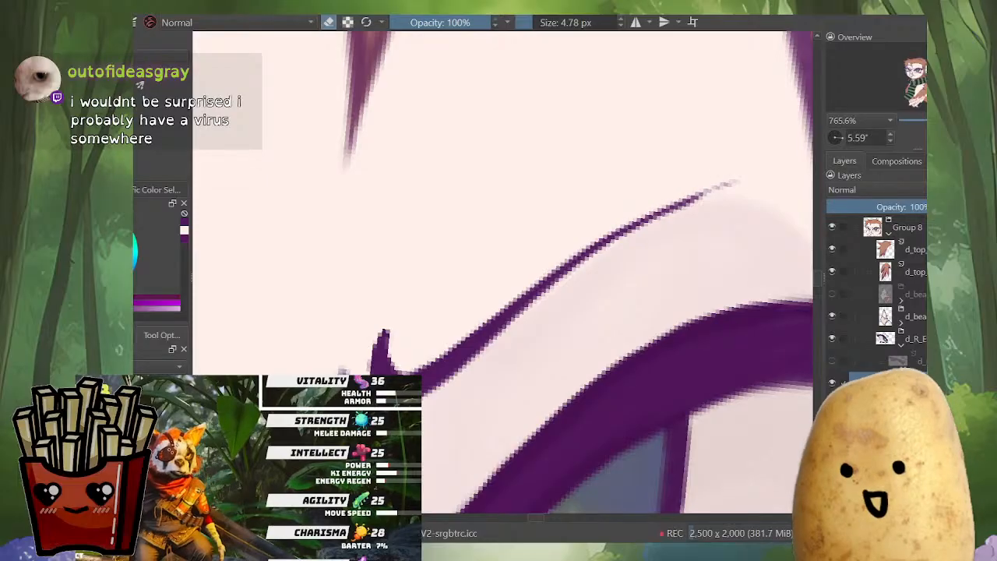
mouse_move(506, 321)
left_mouse_down()
mouse_move(587, 258)
mouse_move(715, 192)
left_mouse_up()
left_click_drag(624, 226, 752, 177)
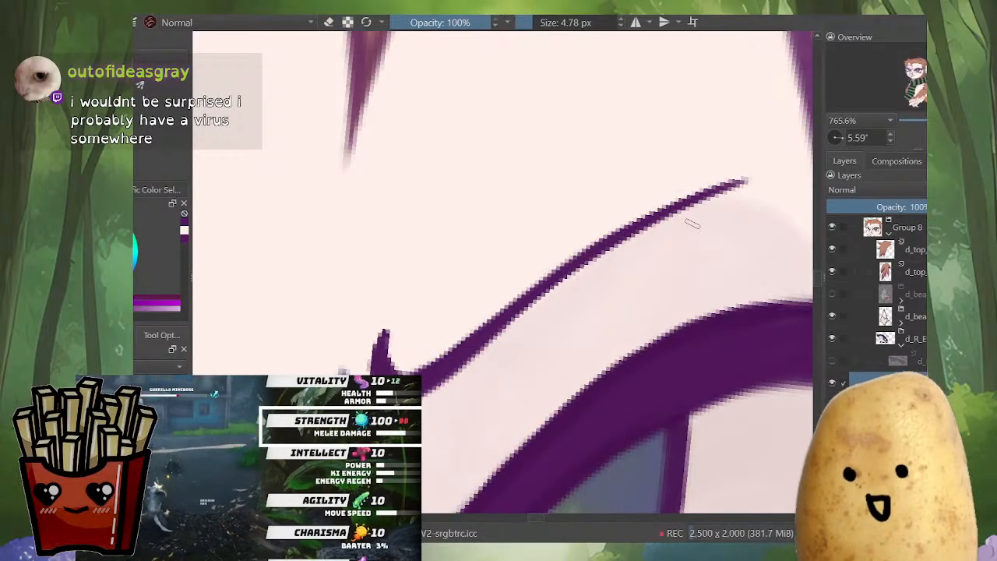
Step: Compare both brows in mirrored view, and erase the smaller brow's outer tip and upper edge to a finer taper
mouse_move(671, 271)
left_mouse_down()
mouse_move(671, 331)
mouse_move(626, 382)
mouse_move(626, 475)
left_mouse_up()
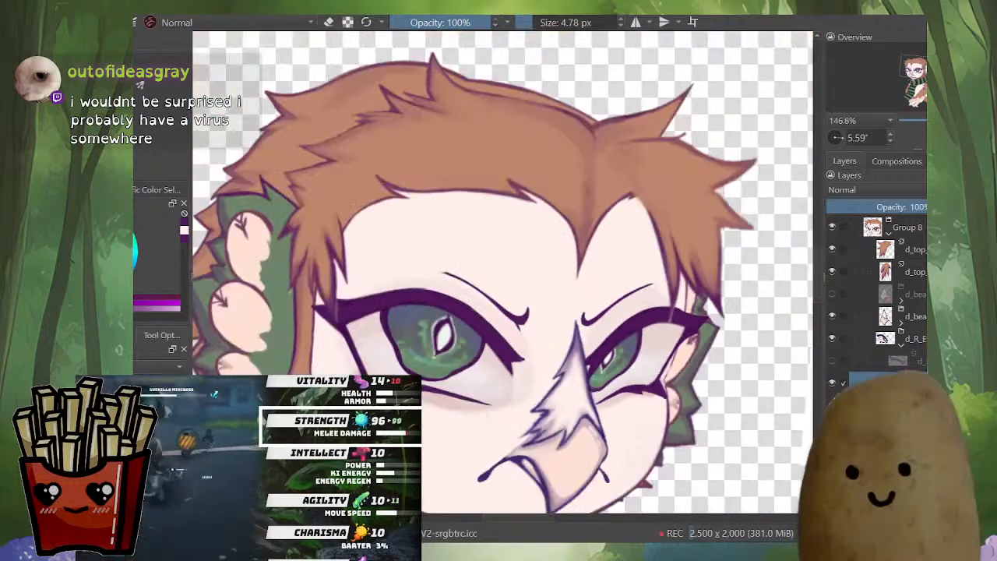
key("m")
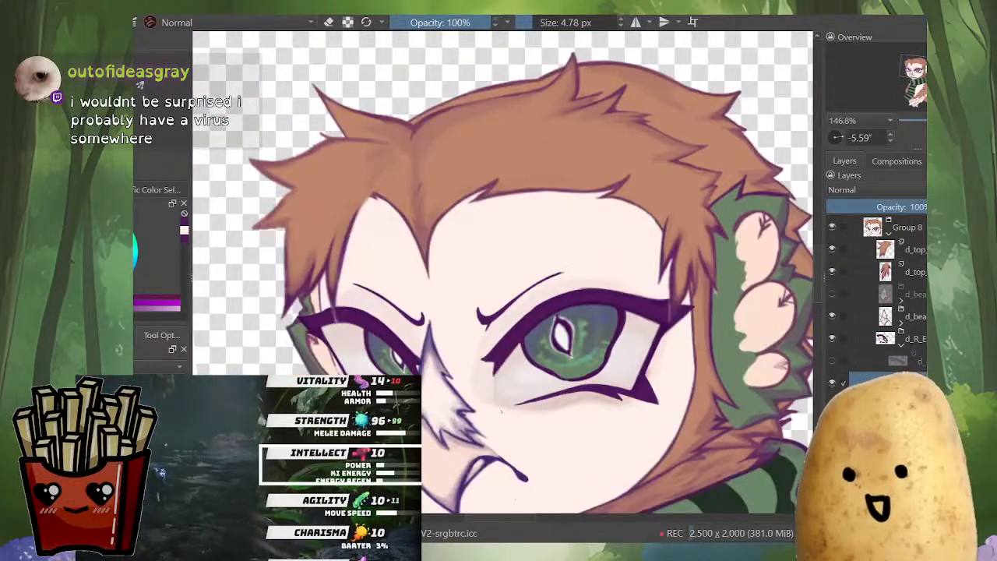
key("m")
left_click_drag(626, 310, 626, 238)
mouse_move(565, 288)
left_mouse_down()
mouse_move(514, 329)
mouse_move(516, 304)
left_mouse_up()
key("e")
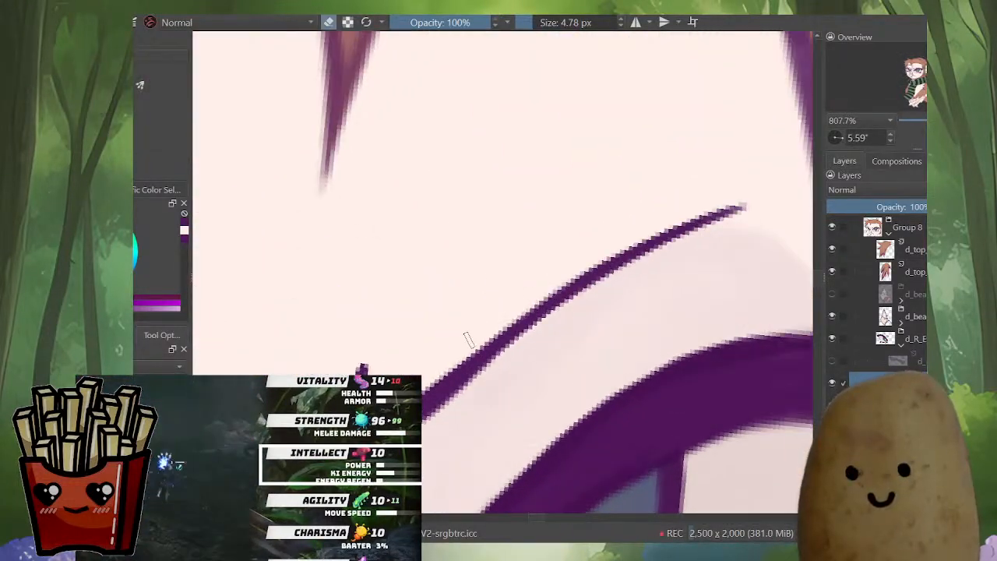
left_click_drag(743, 207, 613, 248)
left_click_drag(466, 349, 565, 269)
key("e")
Step: Mirror the canvas view and examine the whole face to compare the shapes of both brows
mouse_move(516, 329)
left_mouse_down()
mouse_move(515, 401)
mouse_move(513, 269)
mouse_move(494, 316)
mouse_move(497, 307)
left_mouse_up()
left_click_drag(532, 295, 533, 366)
key("m")
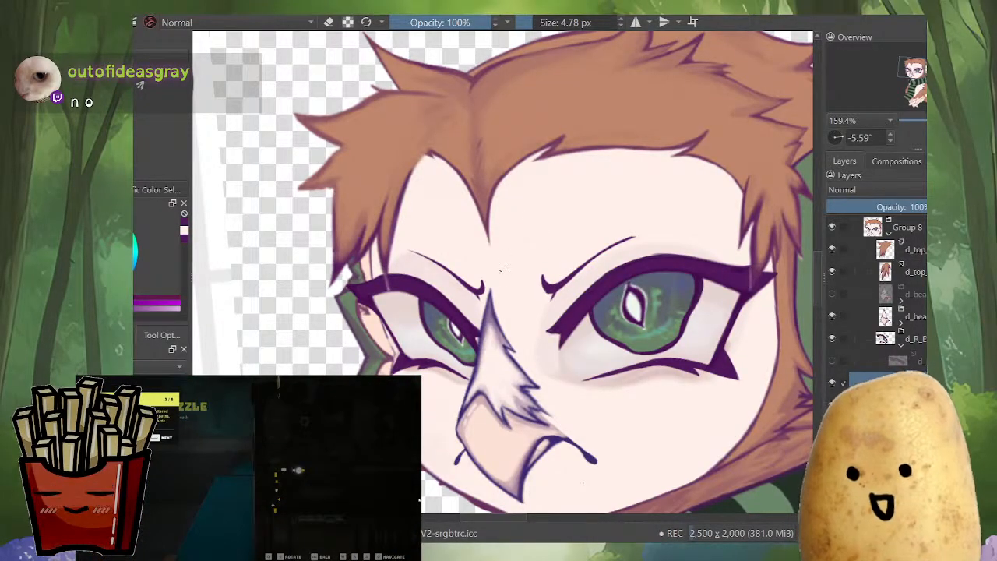
mouse_move(511, 320)
left_mouse_down()
mouse_move(512, 425)
mouse_move(512, 319)
left_mouse_up()
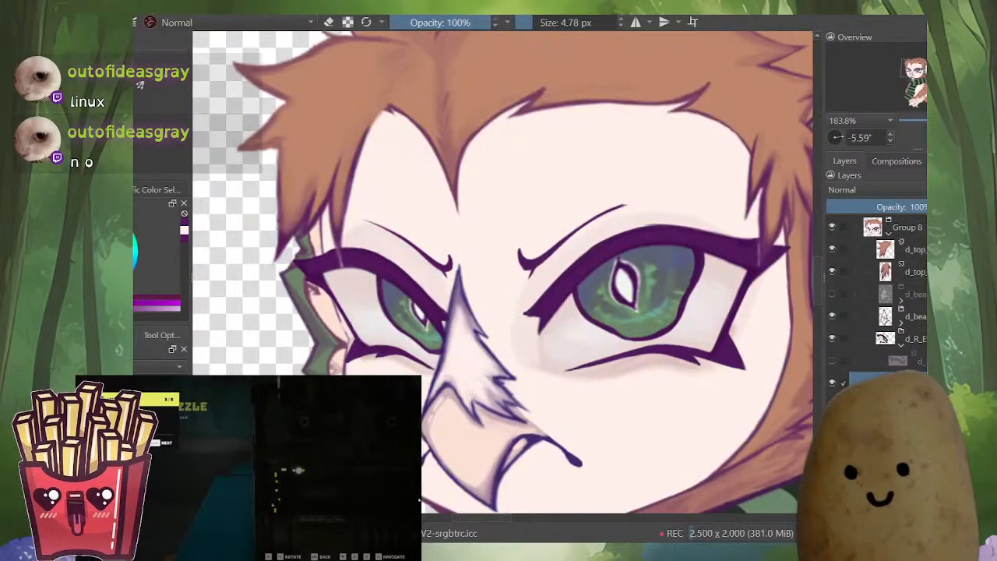
Step: Draw a dark purple line along the inner forehead edge of the front hair tuft on its own layer, extending it past the peak
key("m")
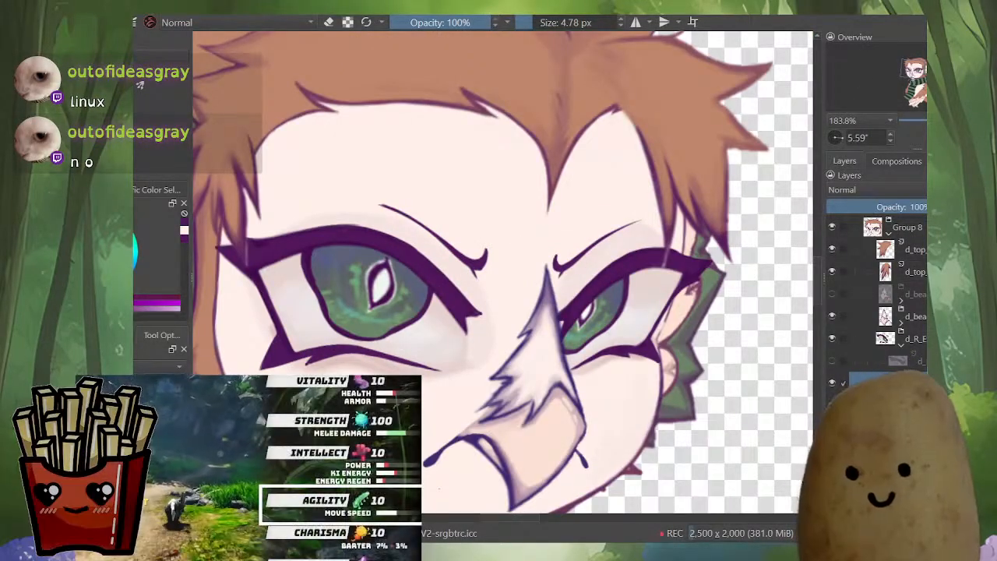
left_click_drag(629, 334, 630, 413)
key("m")
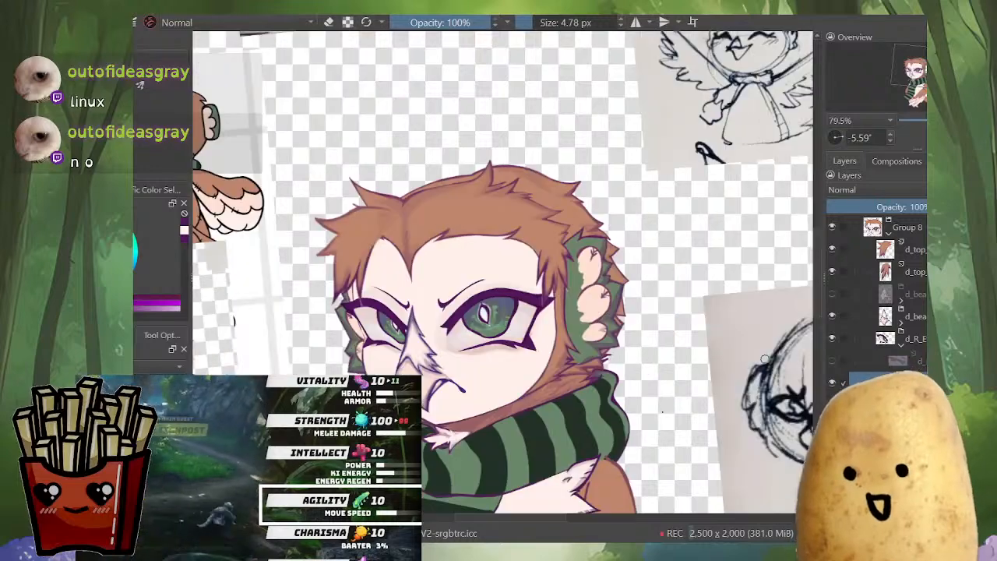
left_click_drag(360, 256, 525, 190)
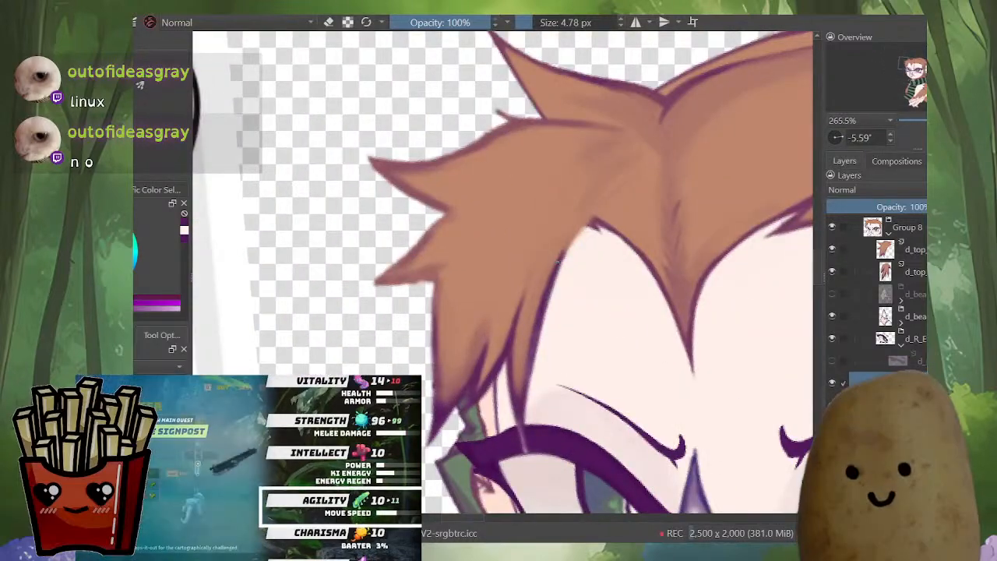
left_click(887, 250)
mouse_move(614, 242)
left_mouse_down()
mouse_move(614, 304)
mouse_move(614, 233)
left_mouse_up()
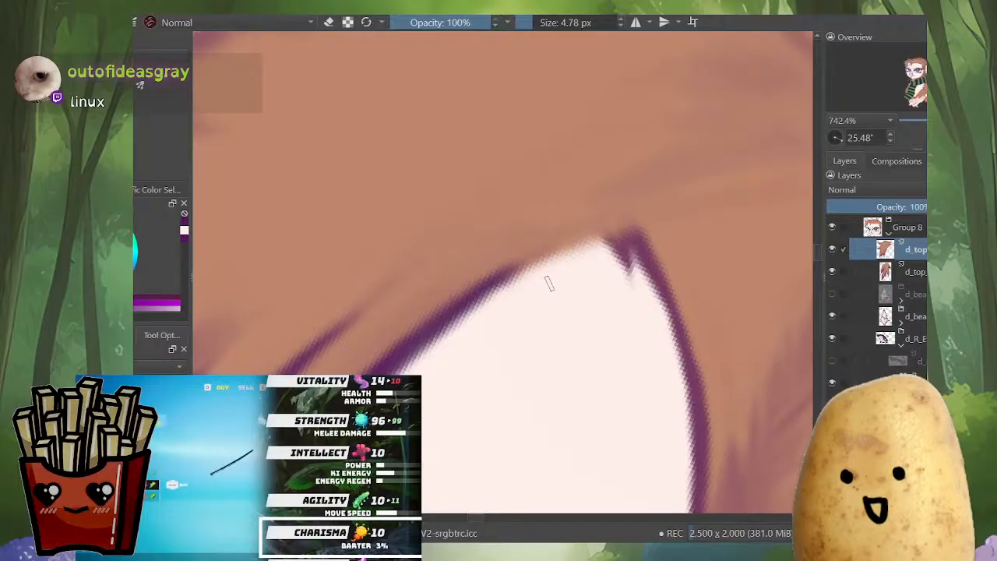
left_click_drag(491, 300, 529, 366)
left_click_drag(553, 296, 553, 234)
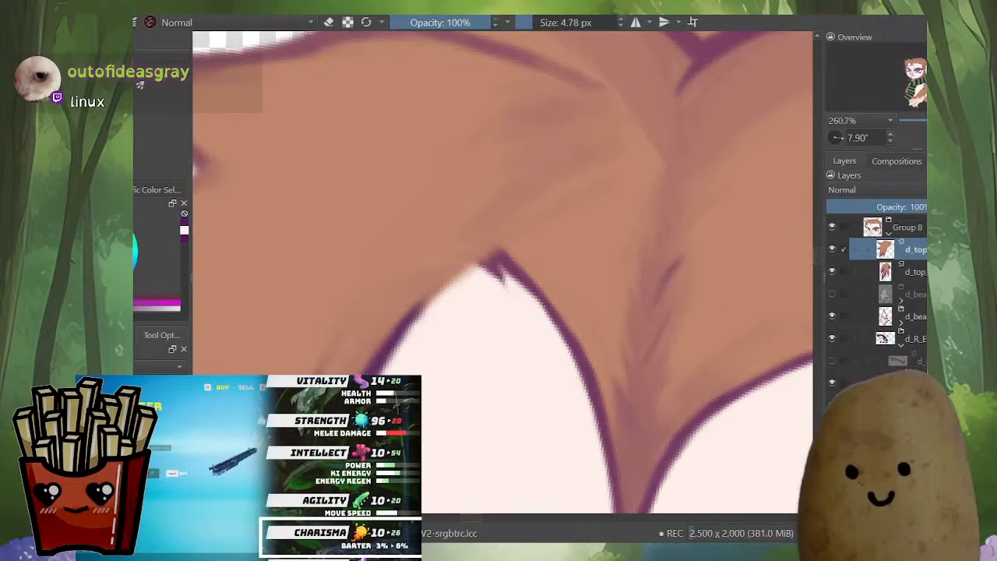
left_click_drag(467, 269, 540, 205)
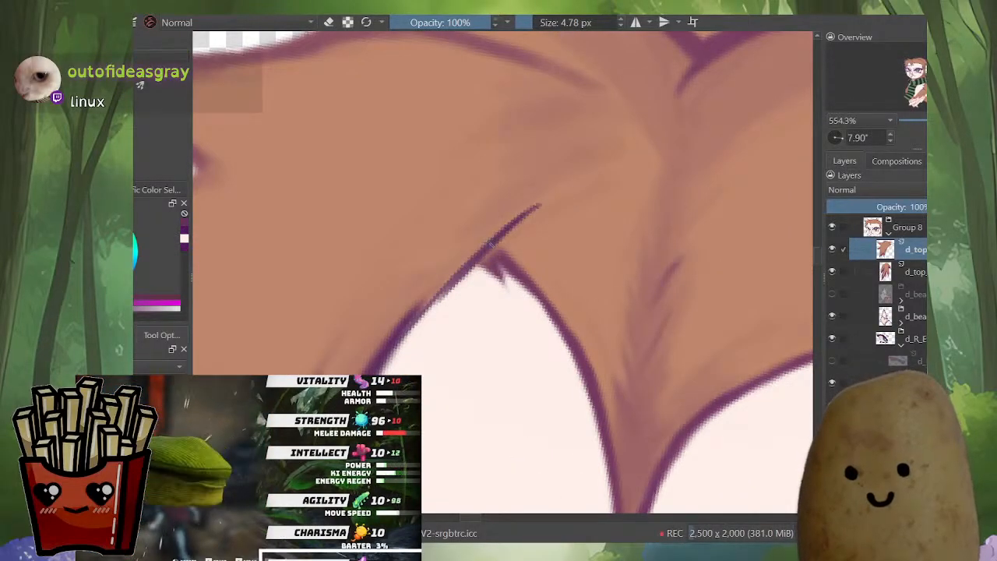
left_click_drag(491, 244, 406, 343)
left_click_drag(484, 292, 485, 362)
left_click_drag(510, 412, 539, 371)
Step: Mesh-transform the front hair tuft, slightly adjusting its corner points over the brow and at the parting
key("ctrl+t")
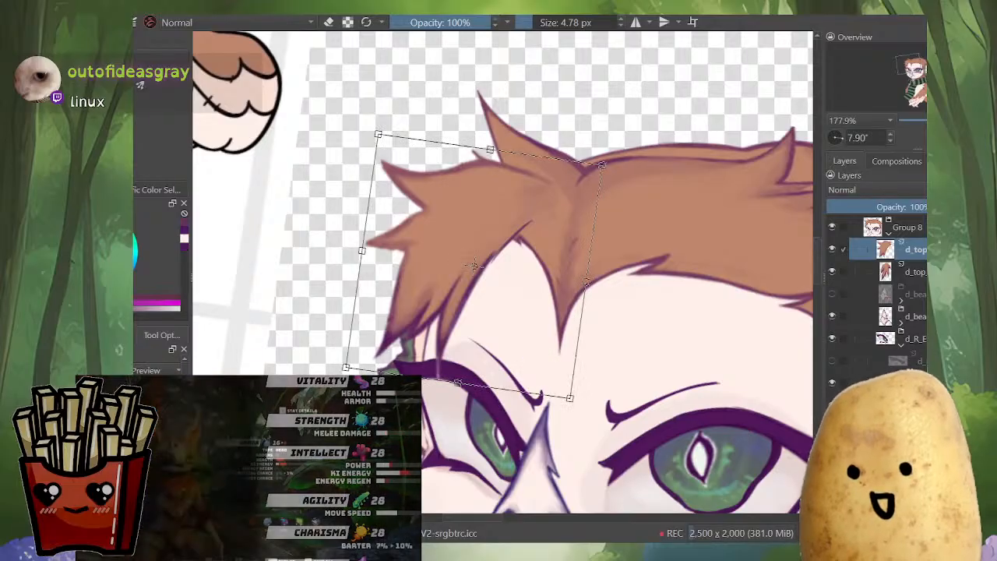
left_click(161, 393)
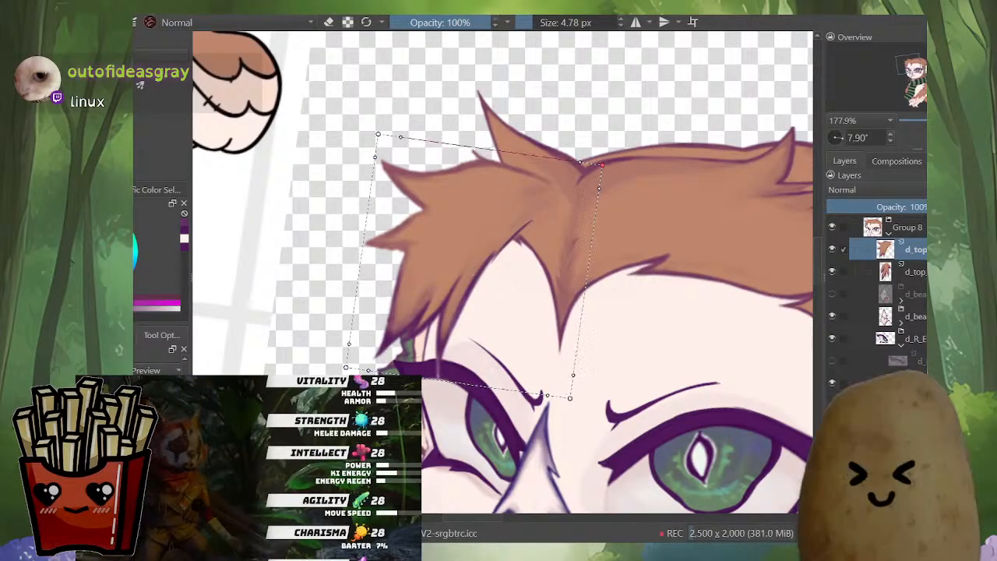
left_click_drag(475, 311, 470, 261)
left_click_drag(339, 316, 343, 333)
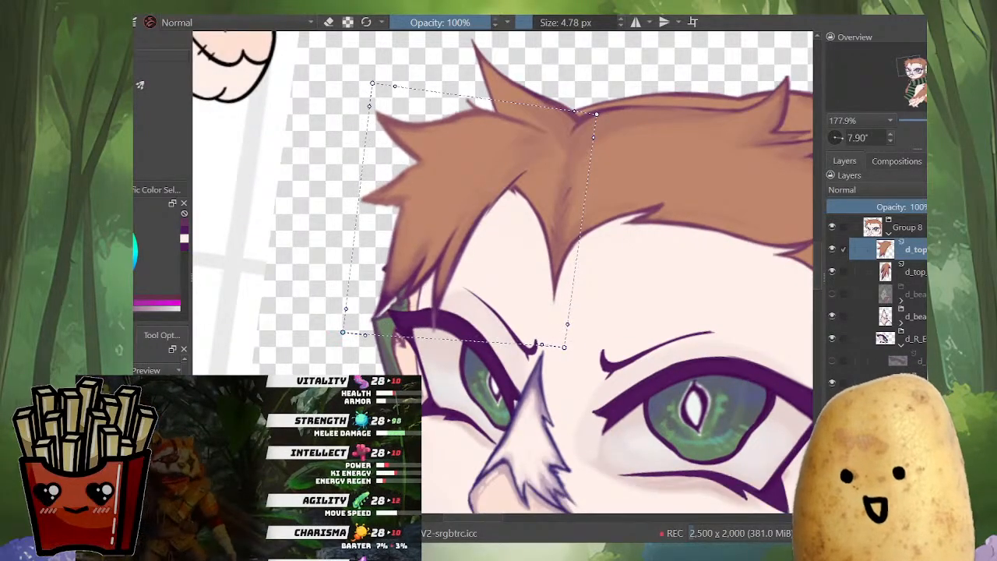
left_click_drag(564, 347, 565, 357)
scroll(504, 249, "up", 1)
left_click_drag(598, 126, 596, 131)
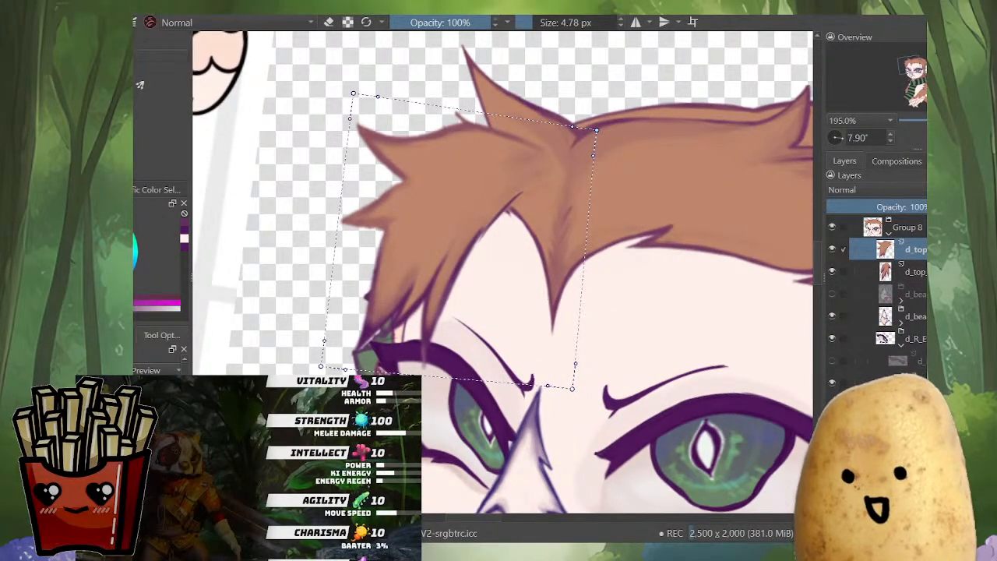
Step: Thicken and smooth the tuft's inner outline in dark purple up to a tapered end, and trim its hair side with sampled brown
key("b")
scroll(500, 212, "up", 5)
left_click(540, 176, "ctrl")
left_click(415, 298, "ctrl")
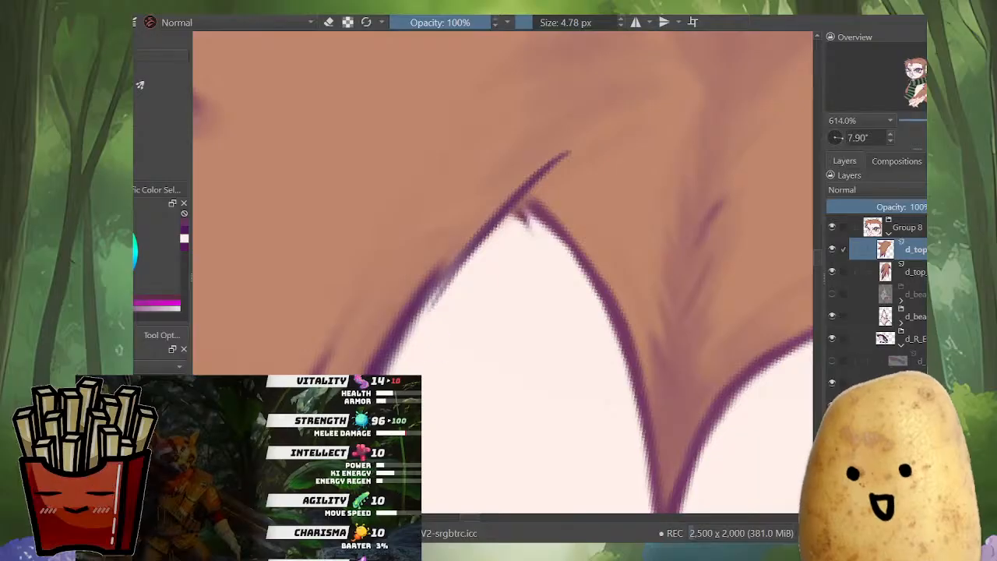
left_click_drag(401, 340, 507, 212)
left_click_drag(433, 282, 578, 141)
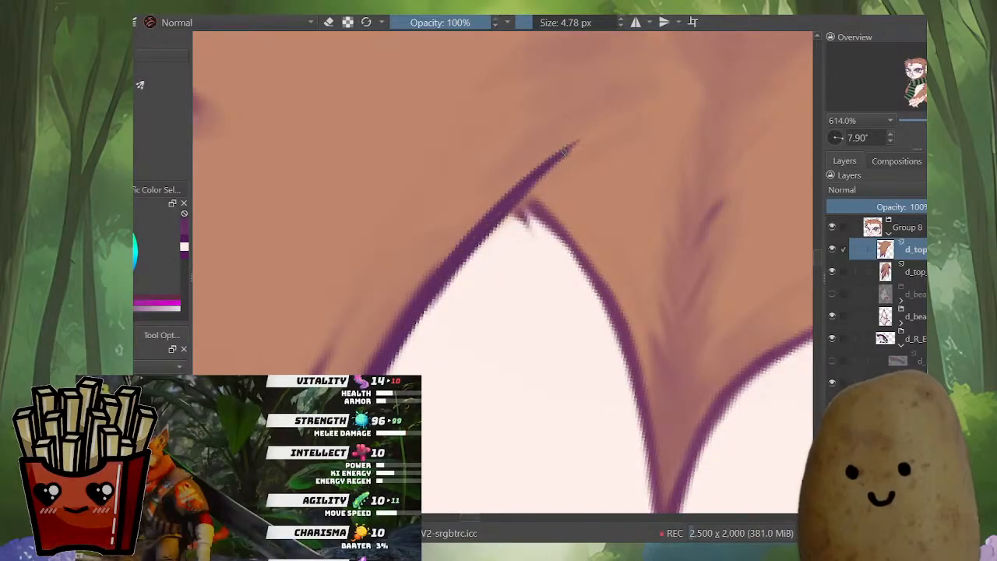
left_click(484, 195, "ctrl")
left_click_drag(484, 194, 389, 336)
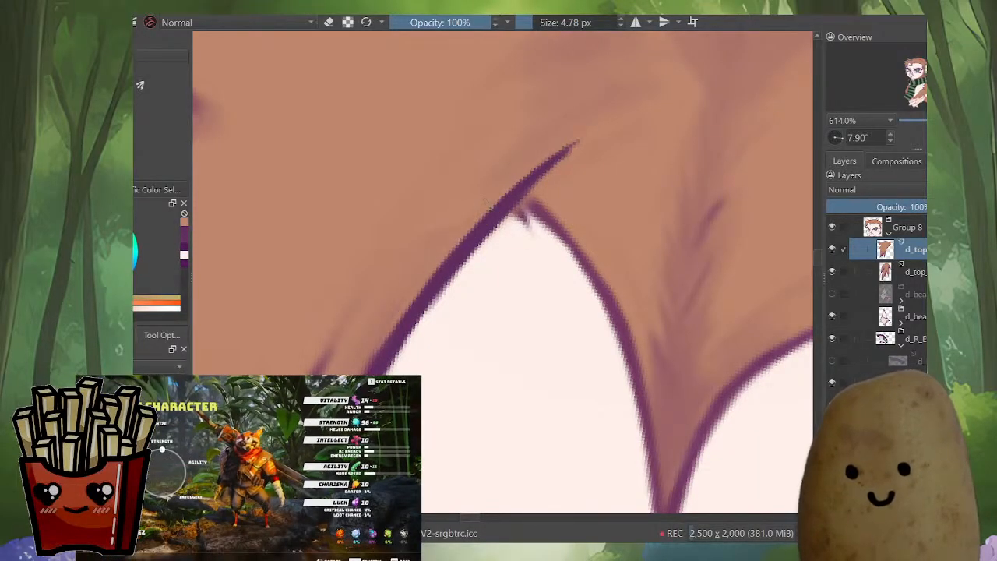
Step: Sample the hair and line colors to refine the lower part of the tuft's inner outline, and erase its forehead-side edge clean
scroll(580, 126, "down", 3)
left_click(476, 211, "ctrl")
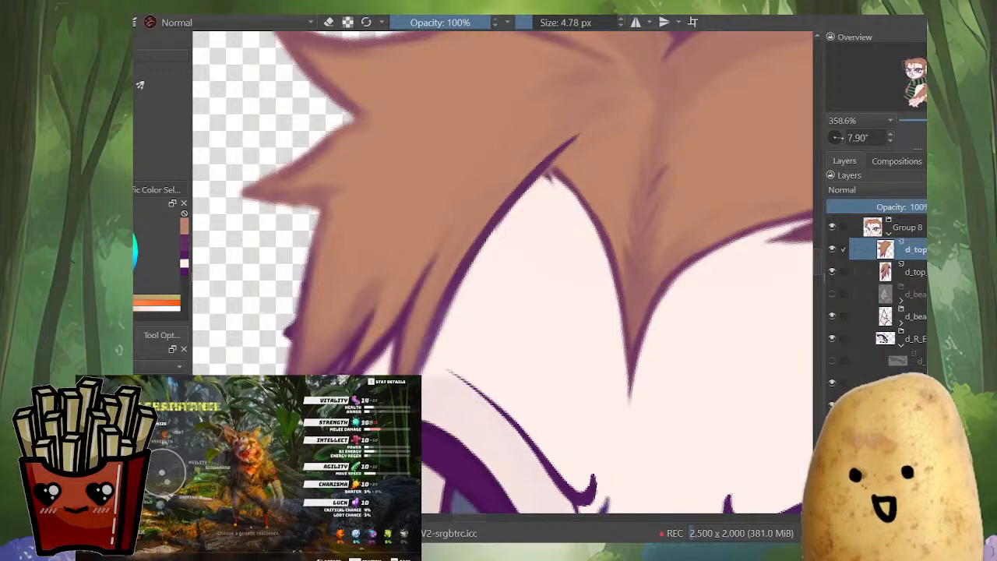
left_click(491, 191, "ctrl")
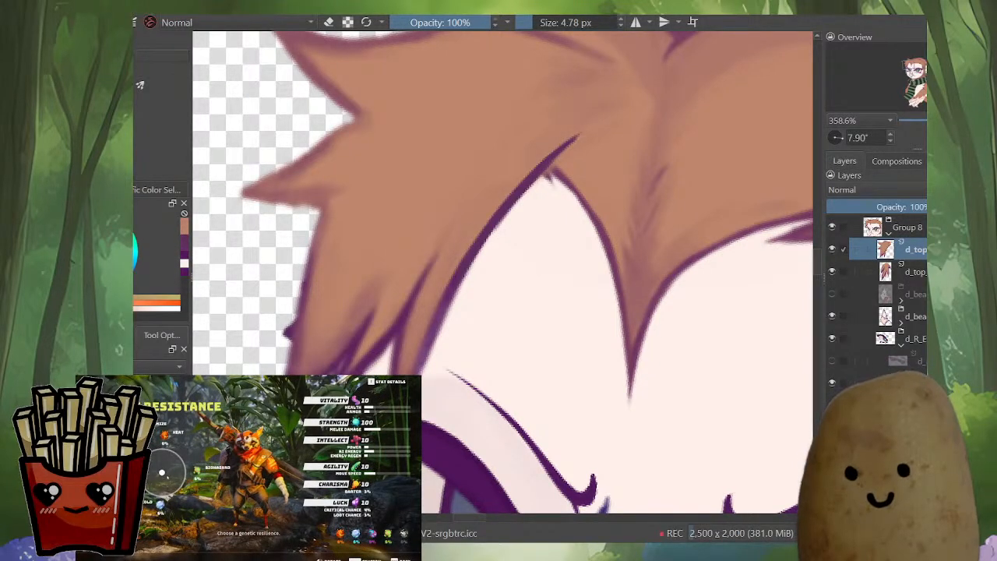
left_click(427, 299, "ctrl")
left_click(458, 226, "ctrl")
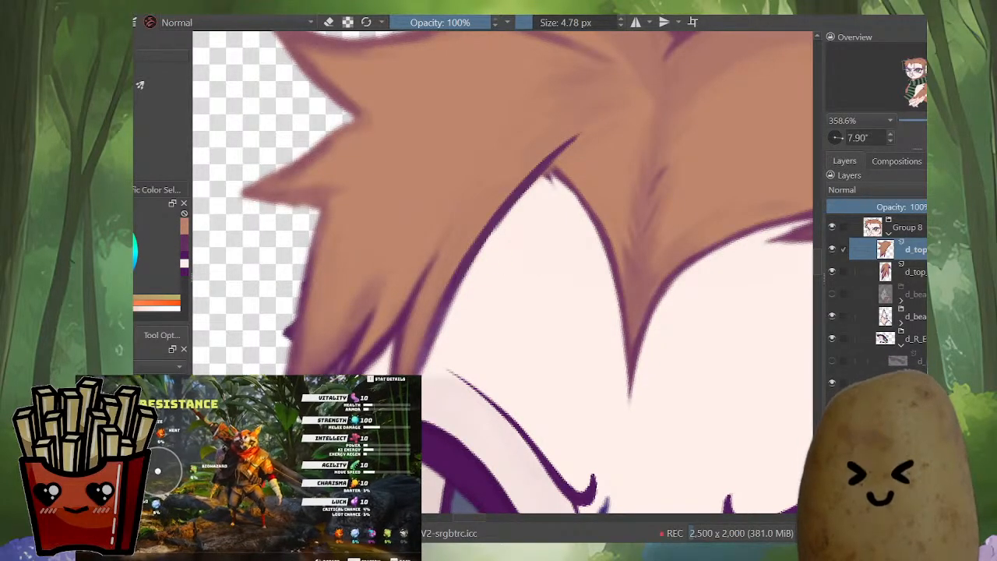
key("e")
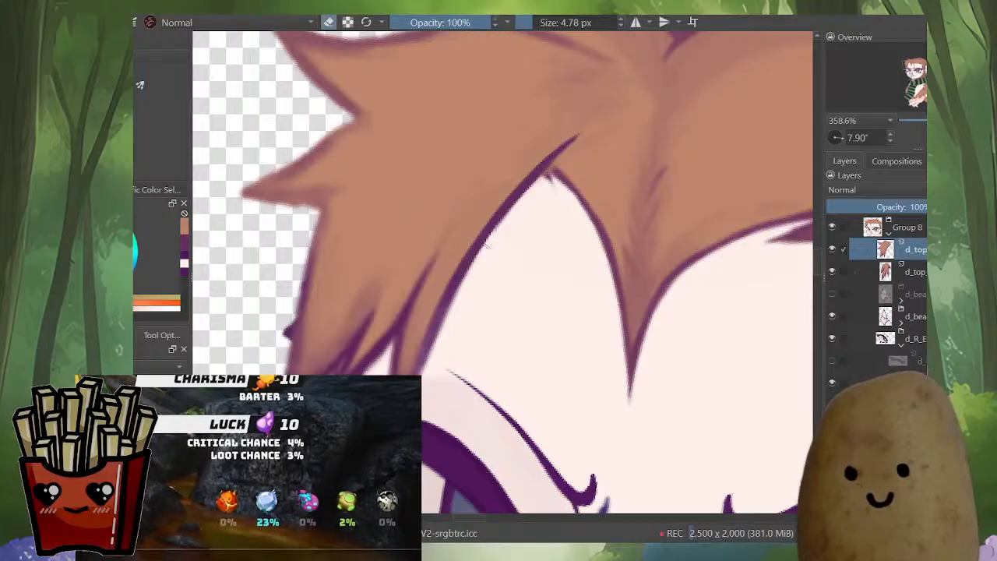
left_click_drag(478, 257, 431, 346)
key("e")
left_click(484, 248, "ctrl")
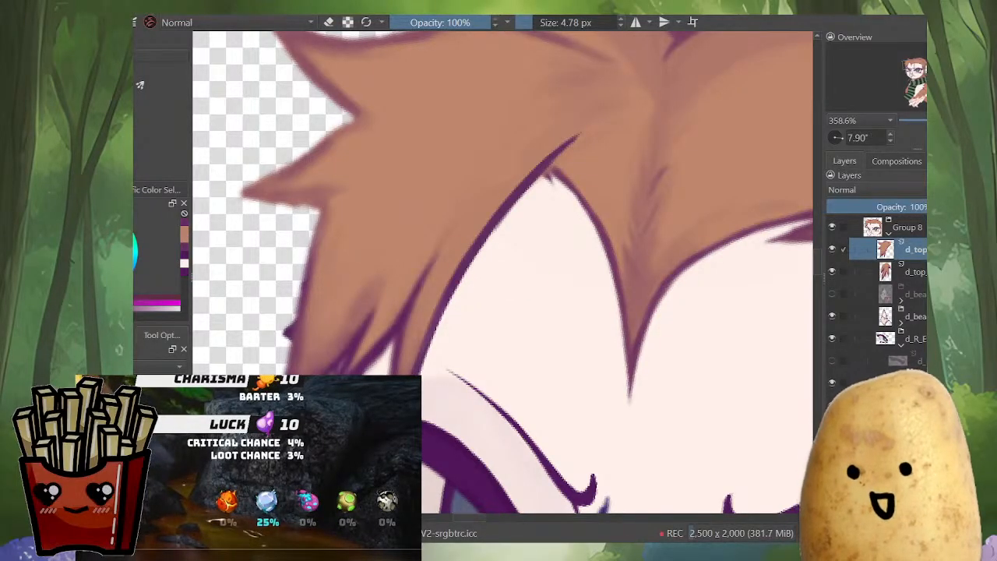
Step: Erase around the tuft's lower points to sharpen them, isolate the hair layer, and touch up their outlines with sampled colors
scroll(403, 321, "up", 2)
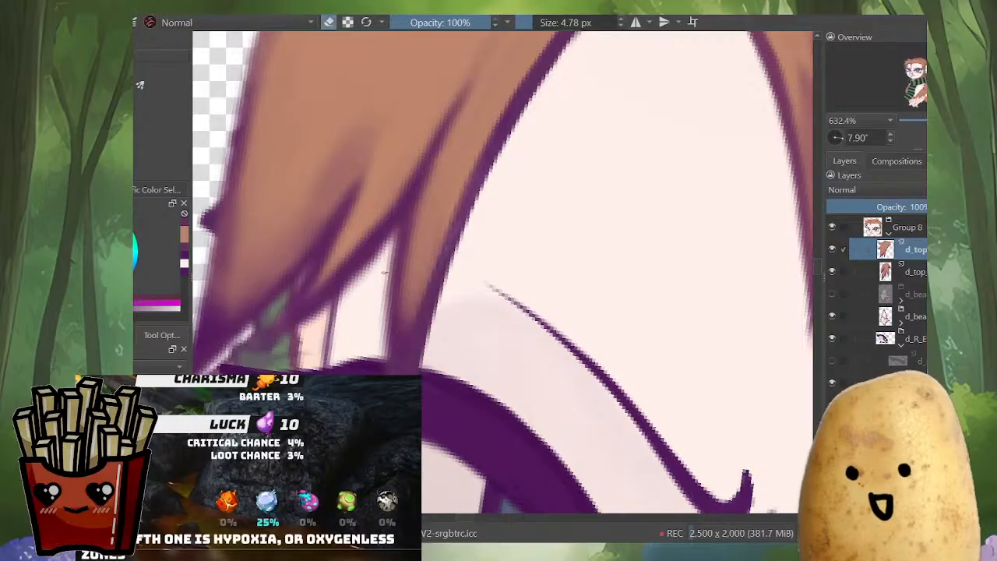
mouse_move(378, 252)
left_mouse_down()
mouse_move(393, 303)
mouse_move(443, 364)
mouse_move(493, 348)
left_mouse_up()
key("e")
left_click_drag(453, 399, 500, 346)
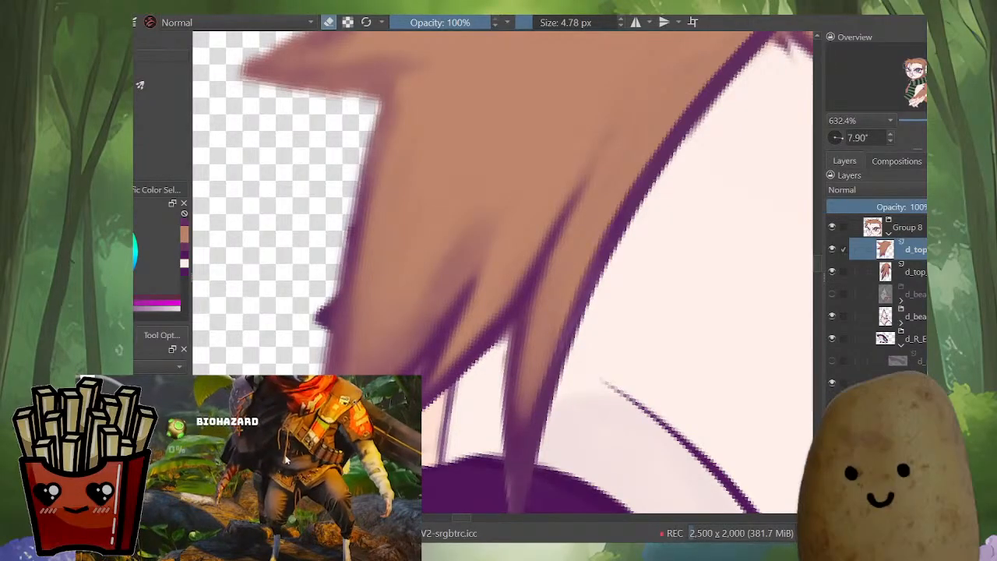
left_click(884, 249, "alt")
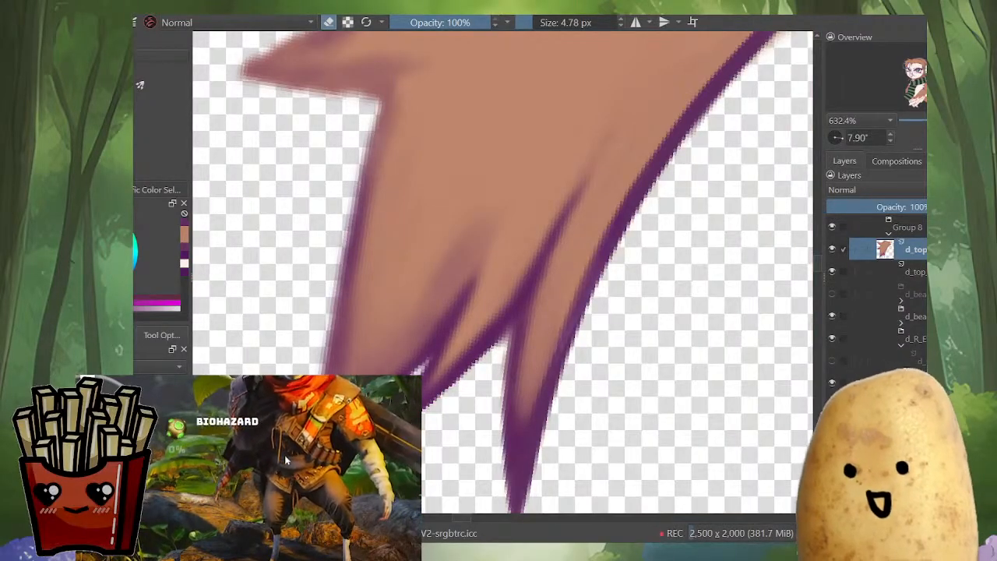
mouse_move(402, 389)
left_mouse_down()
mouse_move(463, 313)
mouse_move(435, 340)
left_mouse_up()
key("e")
left_click(464, 313, "ctrl")
left_click(445, 320, "ctrl")
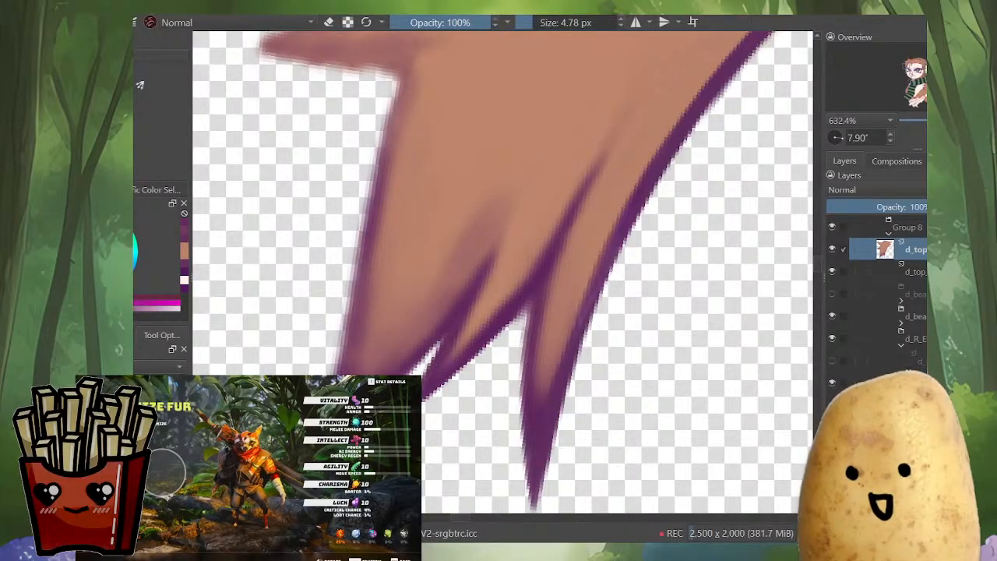
Step: Erase the stray hair color beyond the inner outline near the tuft's upper end, and turn off the layer isolation
scroll(473, 363, "down", 5)
left_click_drag(483, 389, 472, 388)
mouse_move(499, 312)
left_mouse_down()
mouse_move(435, 330)
mouse_move(491, 280)
left_mouse_up()
scroll(545, 261, "up", 4)
key("e")
left_click_drag(440, 335, 600, 206)
left_click_drag(488, 281, 644, 188)
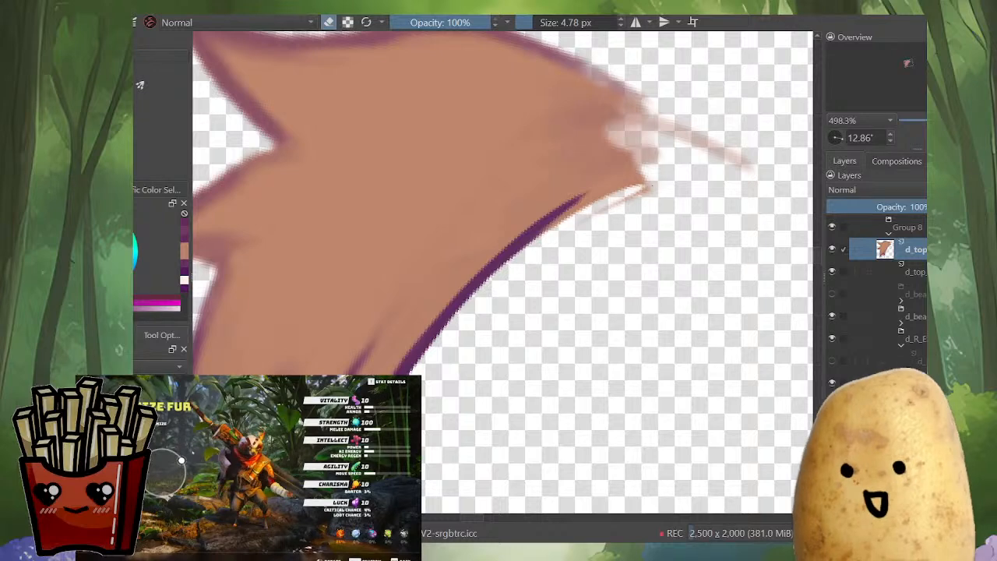
left_click_drag(588, 217, 653, 184)
left_click_drag(750, 159, 506, 34)
left_click_drag(623, 234, 544, 153)
left_click_drag(507, 195, 563, 321)
left_click_drag(499, 296, 606, 278)
left_click(884, 250, "alt")
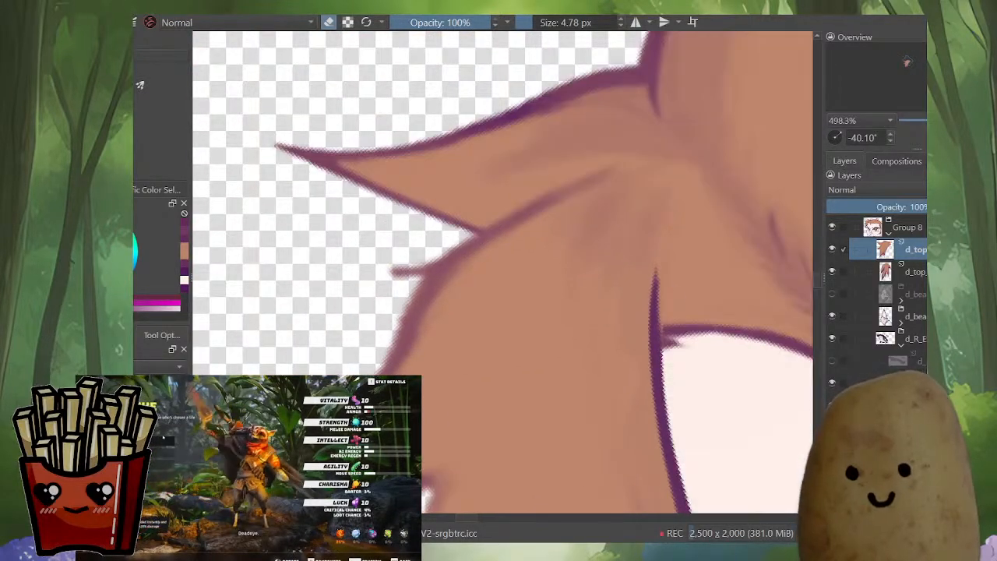
Step: Redraw the tuft's upper edge in dark purple from the small outer hook to a tapered end inside the hair
left_click(655, 294, "ctrl")
scroll(421, 270, "up", 2)
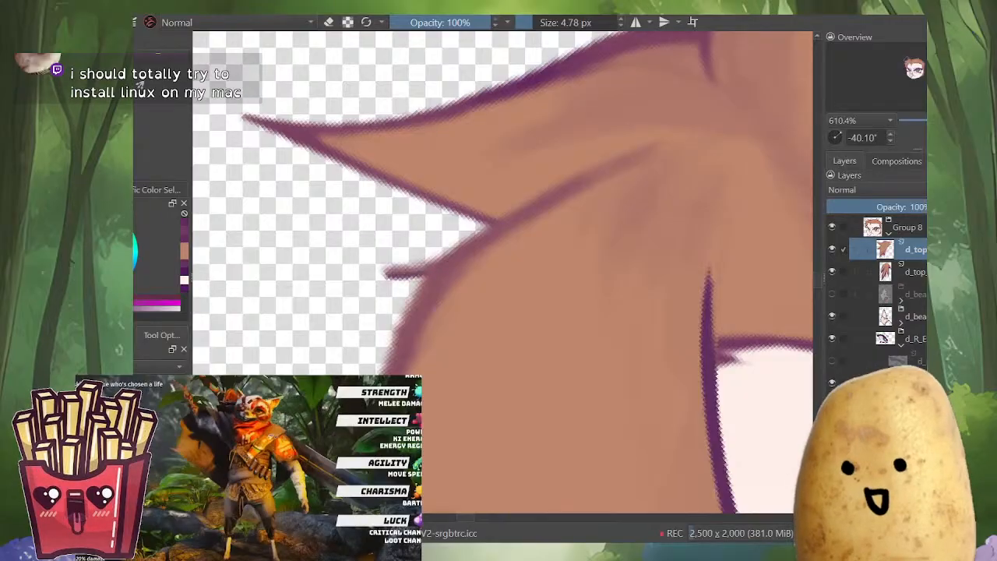
mouse_move(529, 210)
left_mouse_down()
mouse_move(614, 163)
mouse_move(567, 219)
mouse_move(574, 223)
left_mouse_up()
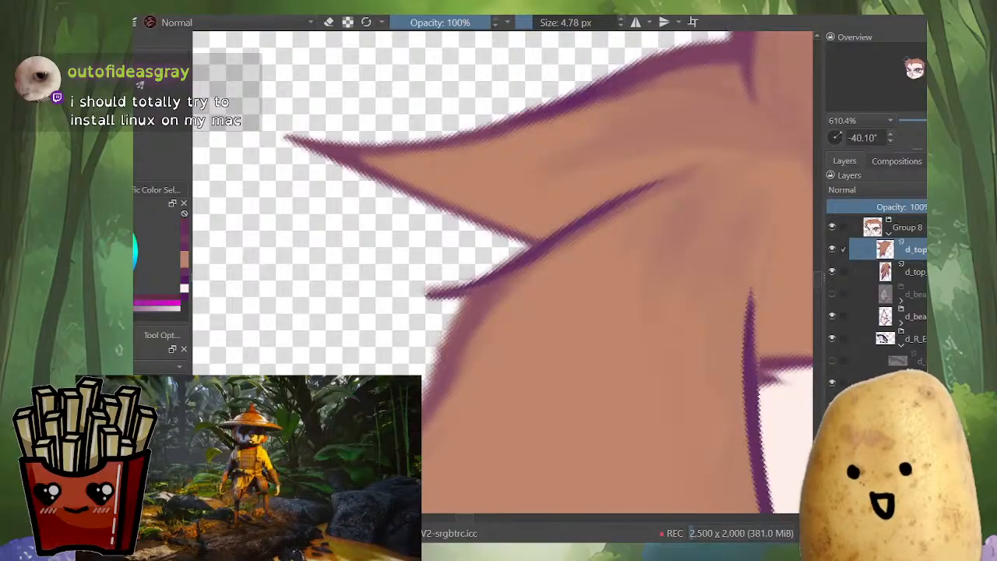
mouse_move(686, 236)
left_mouse_down()
mouse_move(685, 296)
mouse_move(668, 352)
mouse_move(682, 316)
mouse_move(683, 238)
left_mouse_up()
left_click_drag(683, 237, 683, 109)
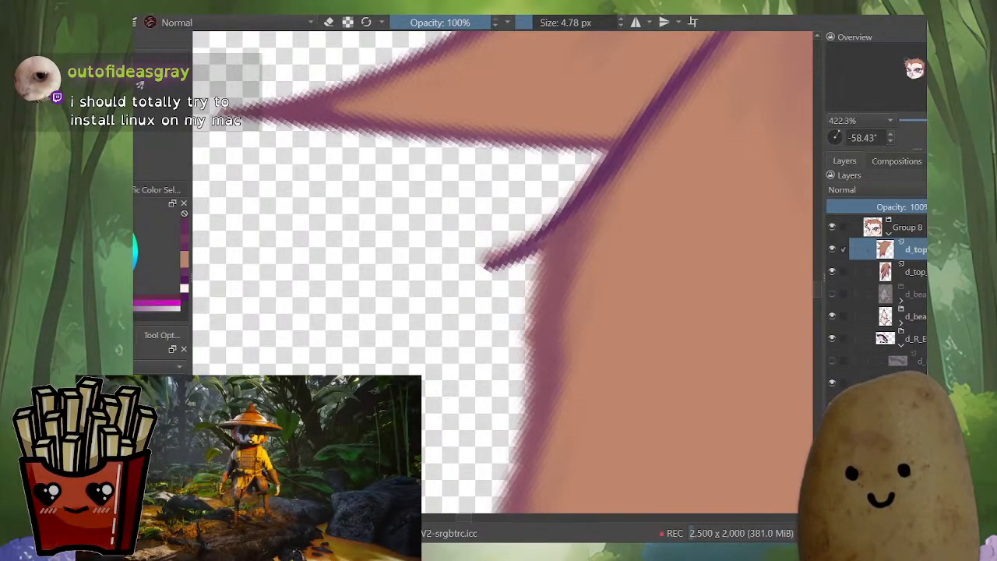
left_click_drag(640, 279, 498, 507)
left_click_drag(577, 311, 505, 269)
Step: Examine the redrawn tuft against the whole head and with its layer isolated
left_click_drag(646, 257, 652, 294)
left_click_drag(694, 342, 693, 436)
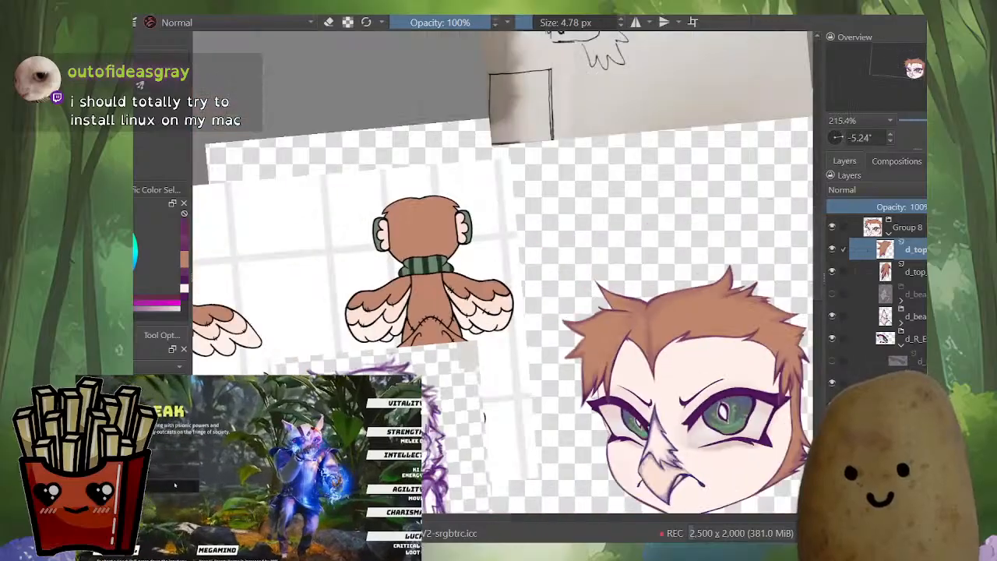
left_click_drag(662, 366, 550, 310)
left_click_drag(623, 272, 620, 298)
left_click_drag(620, 426, 628, 417)
key("i")
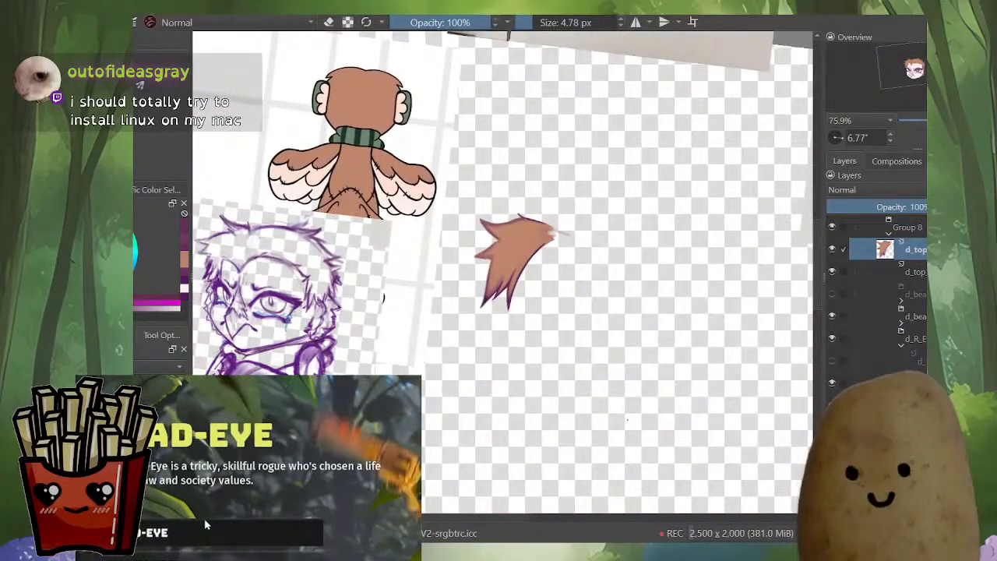
key("i")
key("shift+i")
Step: Sample the outline color on the tuft's outer side and erase the edges of the lower outer spike to a cleaner point
left_click_drag(511, 260, 511, 155)
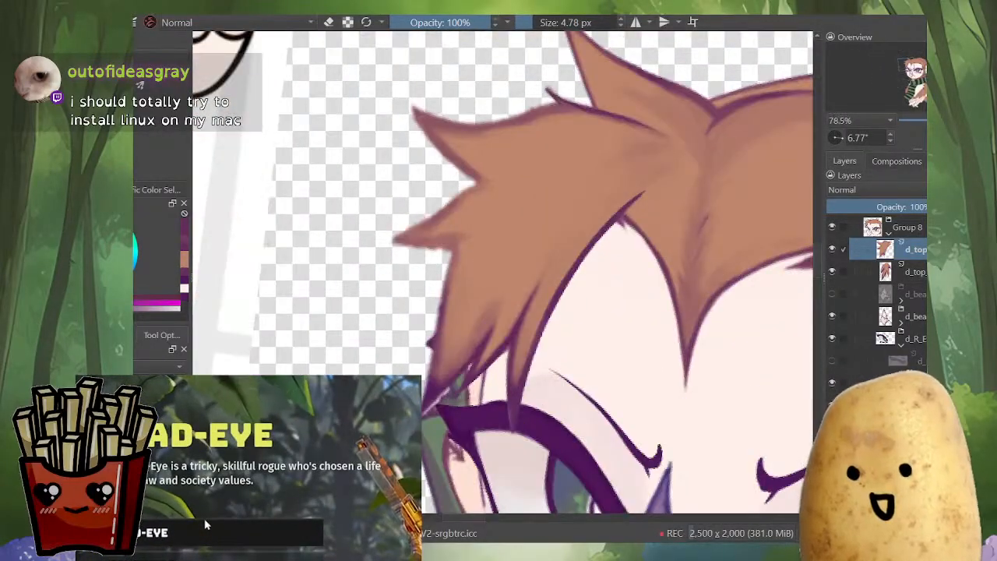
left_click_drag(450, 232, 517, 303)
left_click_drag(517, 304, 522, 235, "ctrl")
left_click(578, 185, "ctrl")
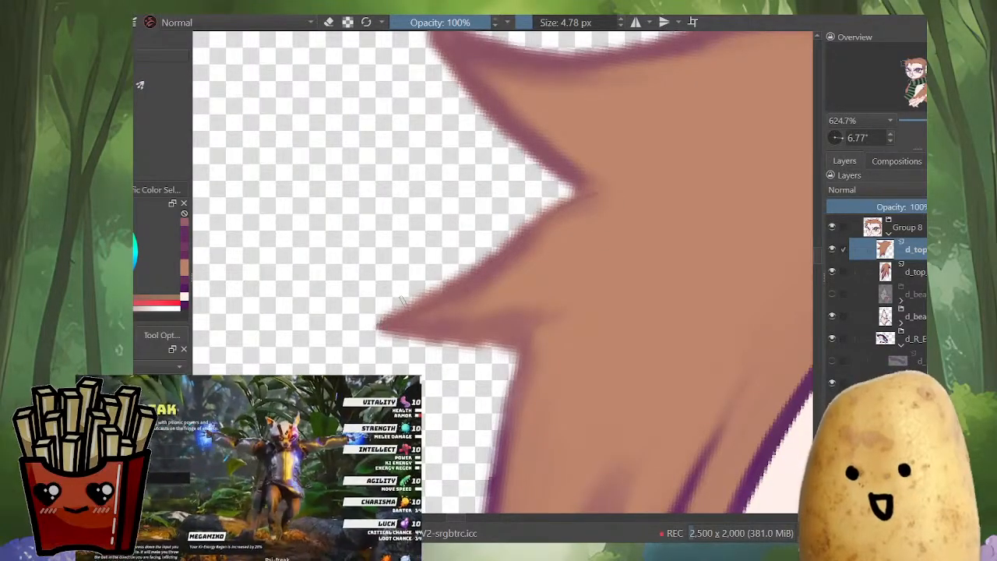
key("e")
mouse_move(501, 239)
left_mouse_down()
mouse_move(425, 298)
mouse_move(364, 315)
mouse_move(474, 415)
mouse_move(394, 370)
left_mouse_up()
key("e")
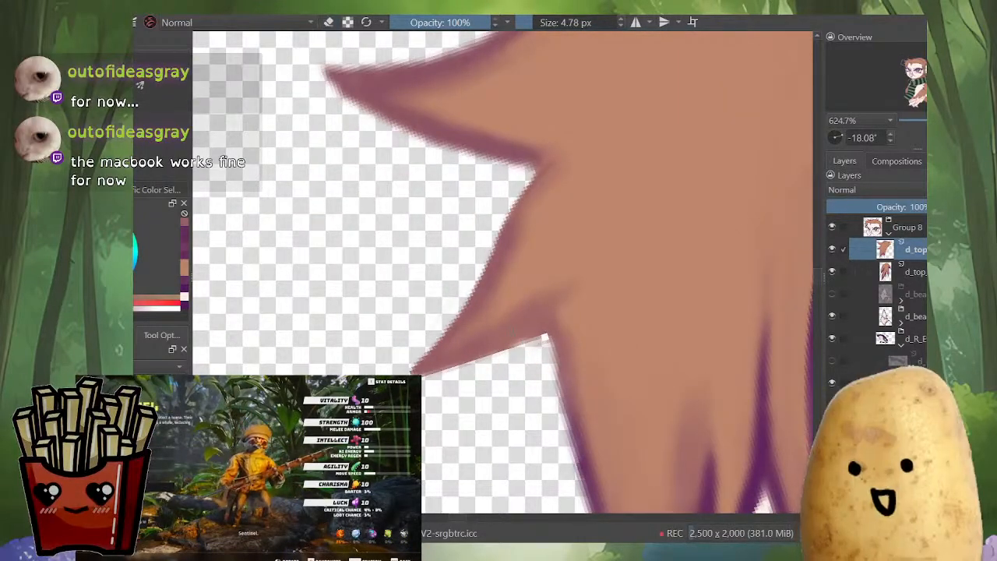
Step: Examine the cleaned-up tuft within the whole face, and check its upper end up close with the layer isolated
scroll(551, 280, "down", 1)
scroll(551, 280, "down", 8)
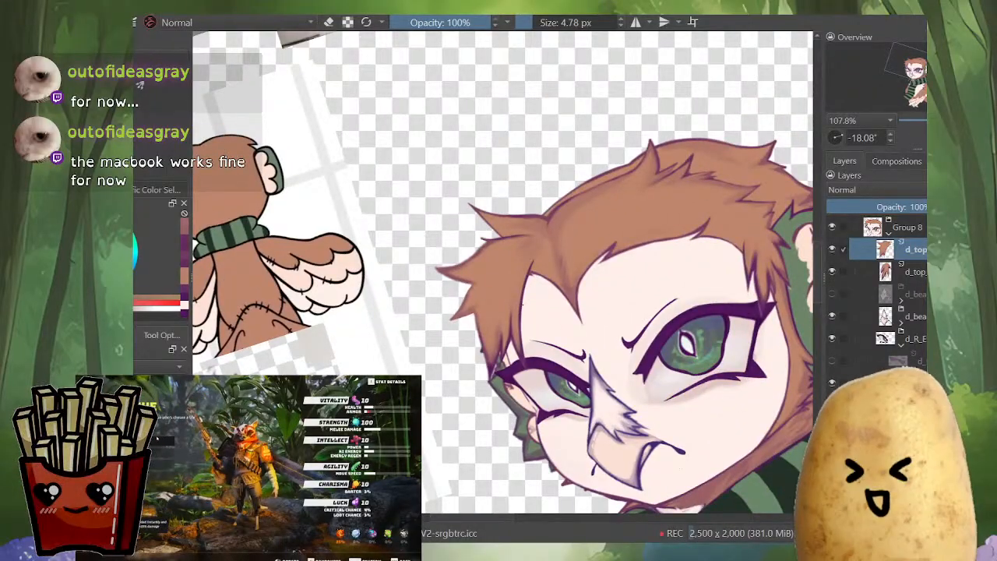
scroll(608, 289, "down", 4)
left_click_drag(611, 288, 537, 307, "shift")
scroll(581, 302, "up", 6)
scroll(536, 308, "up", 4)
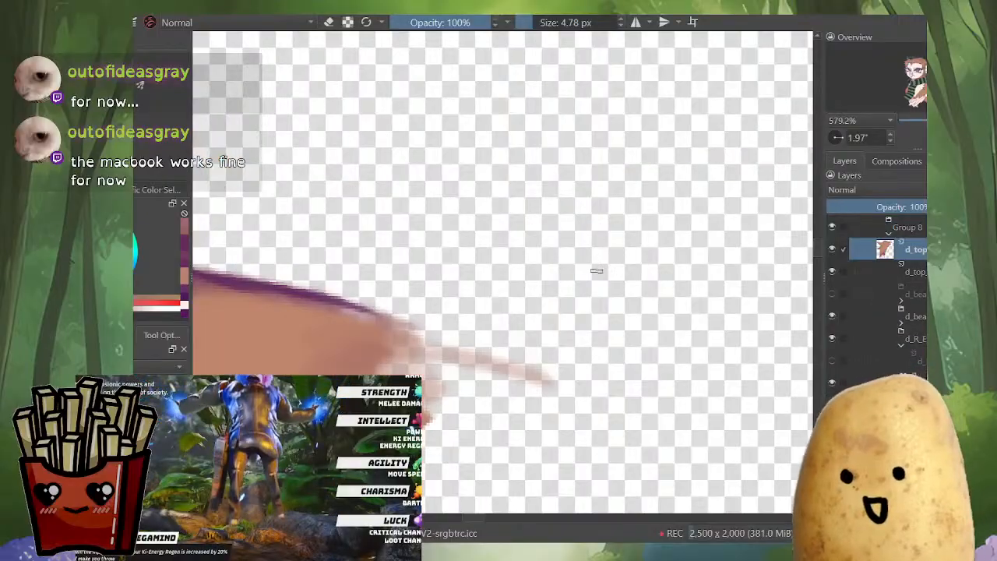
scroll(596, 271, "down", 8)
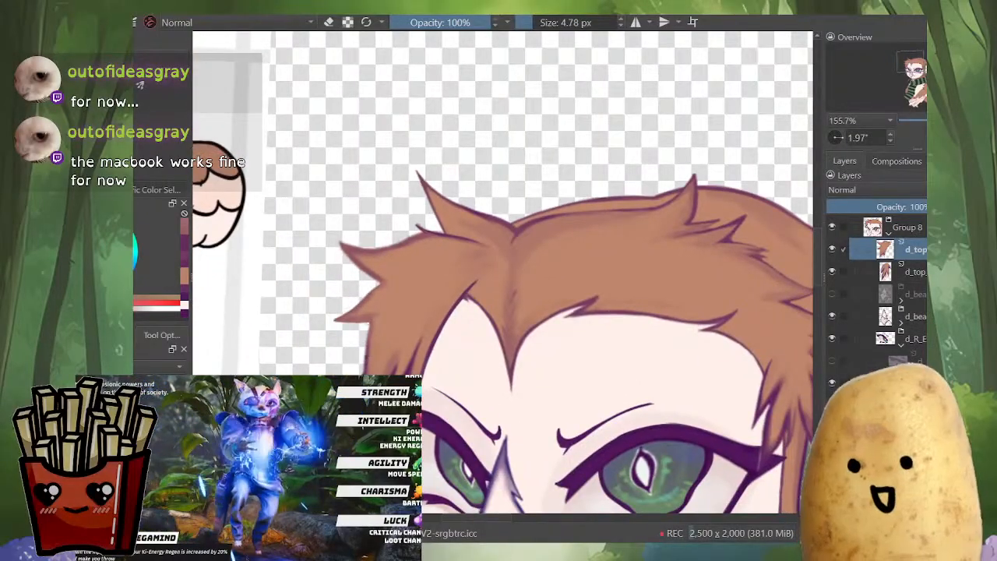
Step: Switch to the side hair layer and warp the lock in front of the large ear, shifting its upper edge toward the face
scroll(569, 327, "down", 4)
left_click_drag(568, 327, 568, 232)
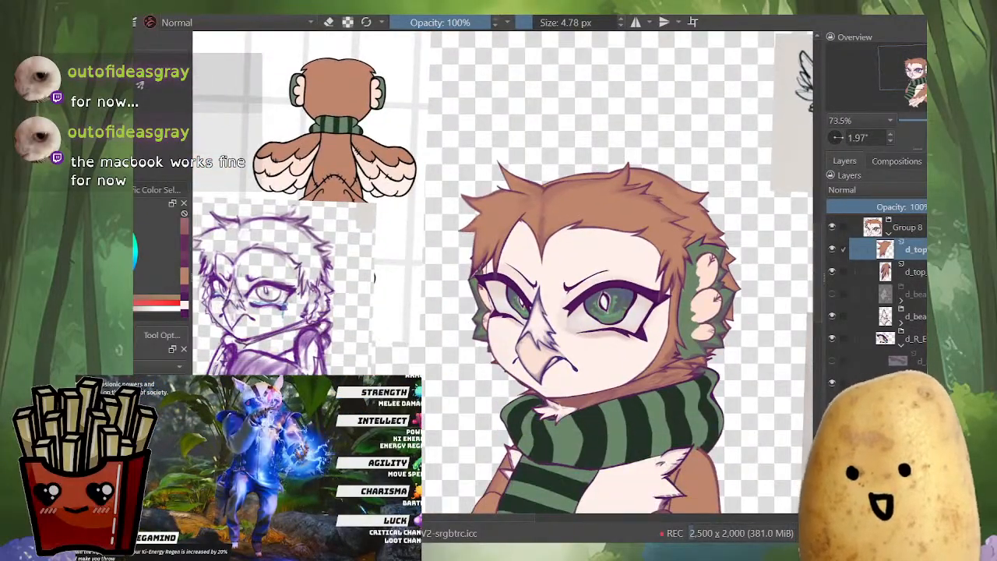
left_click(886, 272, "alt")
left_click(886, 272, "alt")
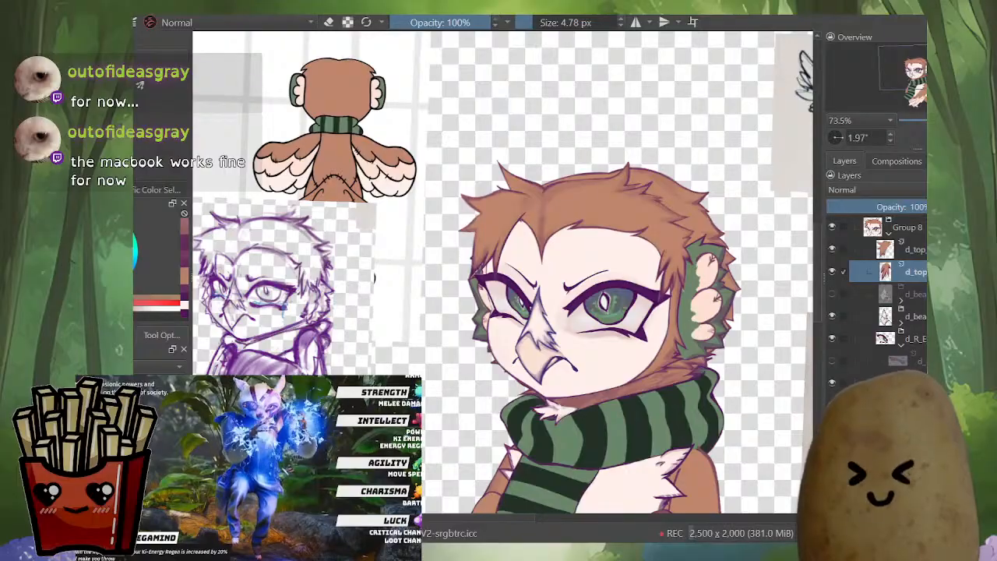
left_click(701, 351, "ctrl")
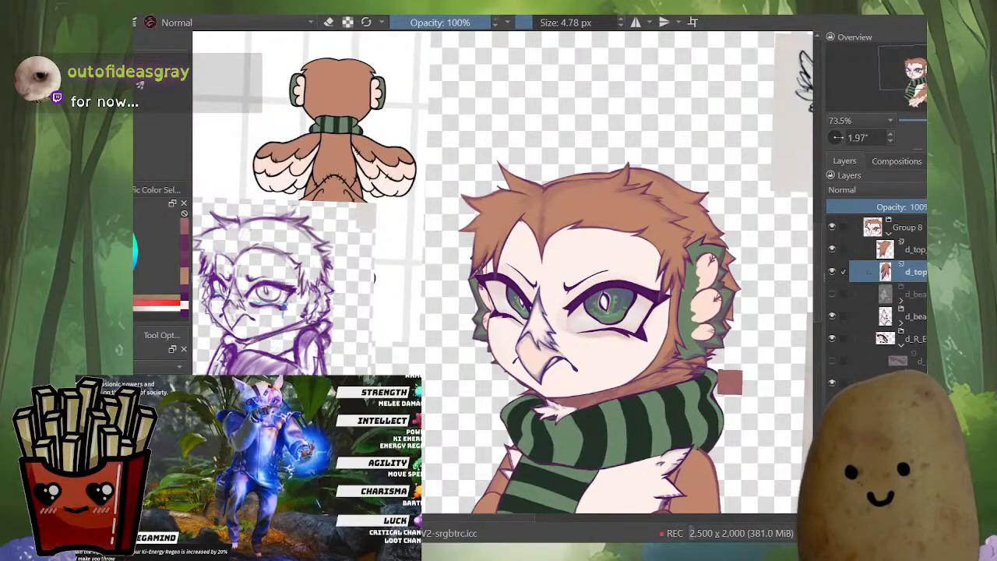
scroll(701, 273, "up", 6)
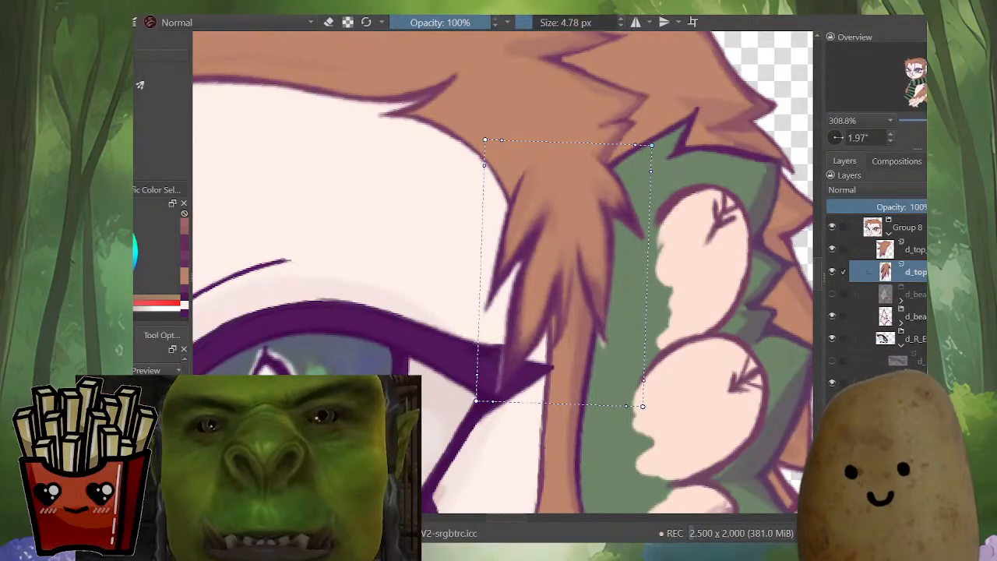
left_click_drag(476, 401, 481, 419)
left_click_drag(488, 152, 472, 165)
left_click_drag(650, 146, 624, 154)
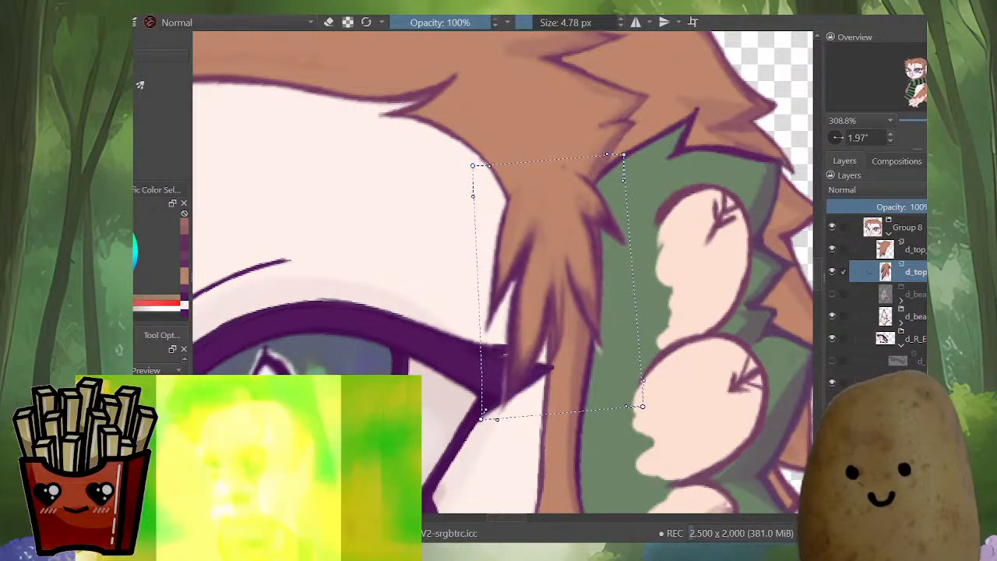
left_click_drag(472, 165, 465, 168)
left_click_drag(623, 154, 601, 134)
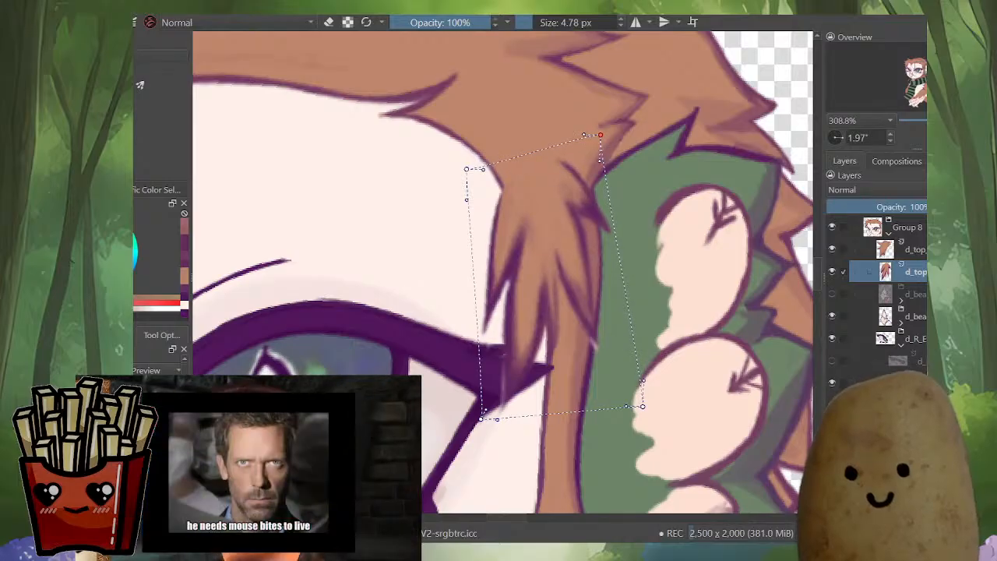
Step: Fine-tune the lock's warp by moving its lower inner corner toward the ear and bowing both side edges slightly toward the face
left_click_drag(466, 168, 470, 169)
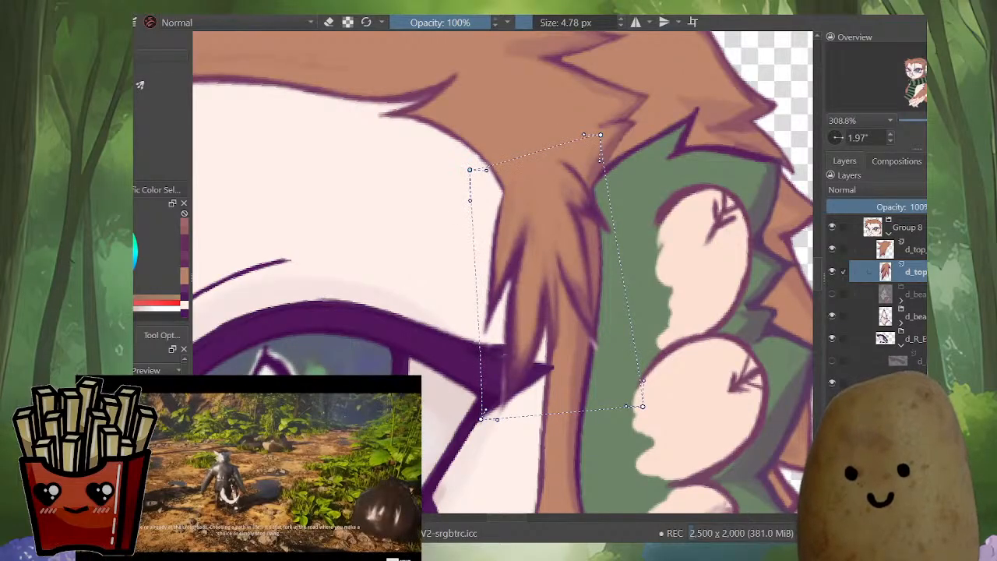
left_click_drag(481, 419, 492, 420)
left_click_drag(487, 337, 484, 337)
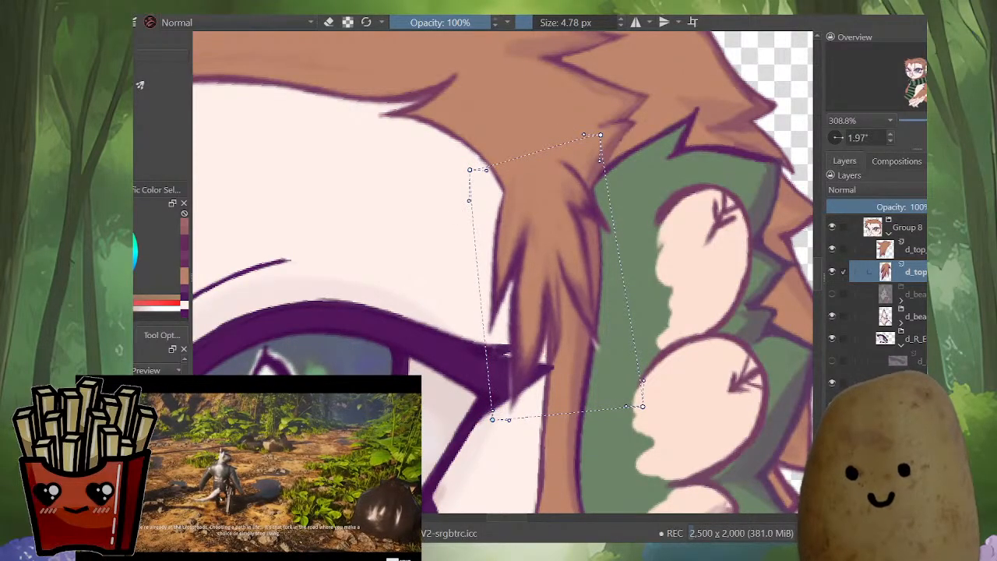
left_click_drag(621, 270, 614, 271)
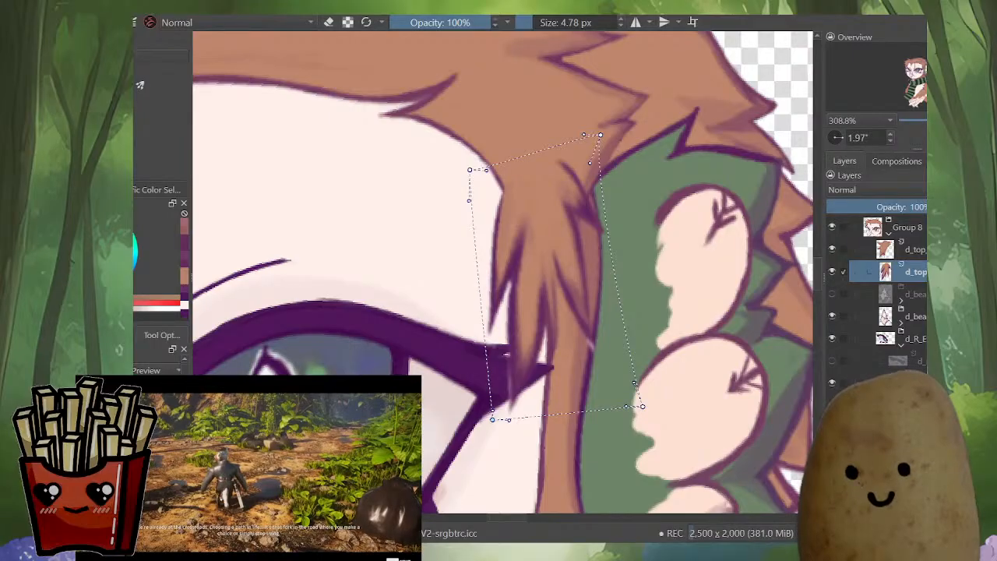
Step: Sample the lock's purple outline, extend its inner edge slightly up into the hair, and check the reshaped lock in a mirrored view
scroll(520, 153, "up", 3, "ctrl")
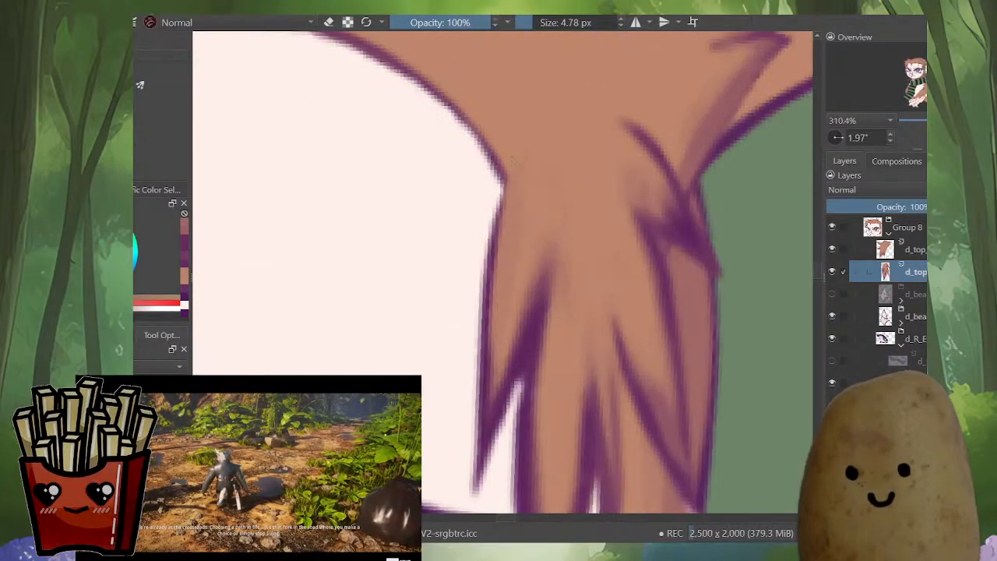
left_click(487, 298, "ctrl")
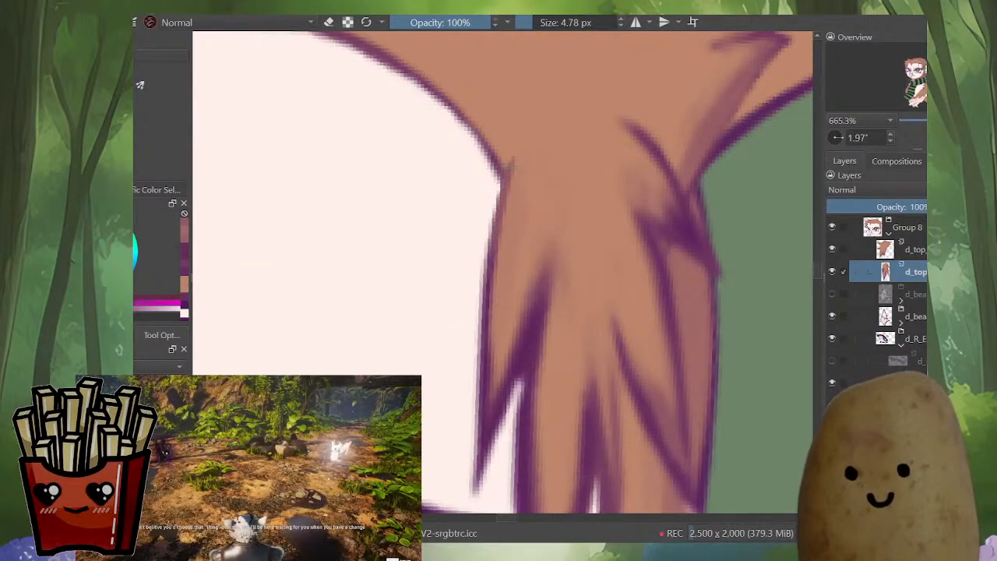
scroll(511, 154, "down", 10, "ctrl")
key("m")
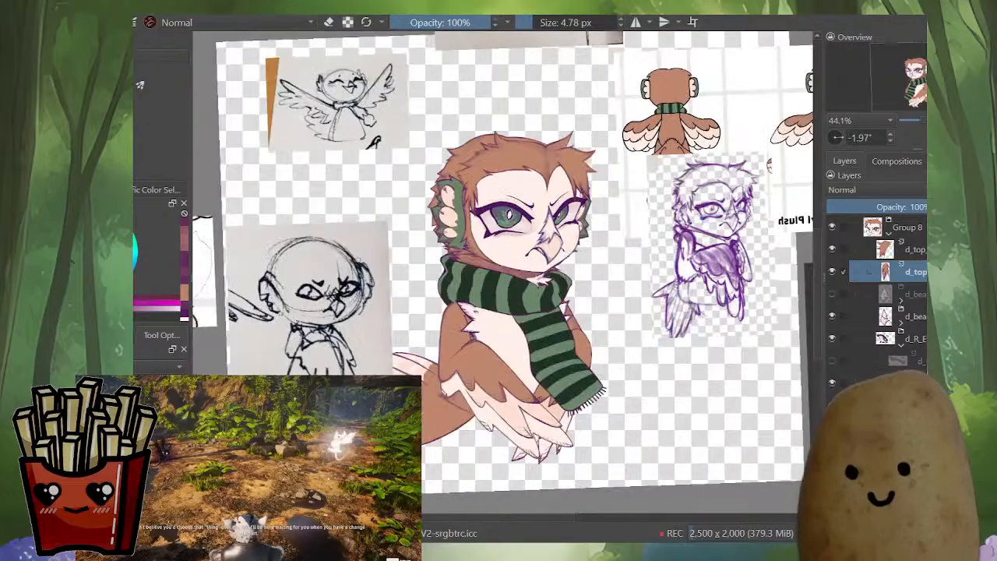
scroll(460, 178, "up", 5, "ctrl")
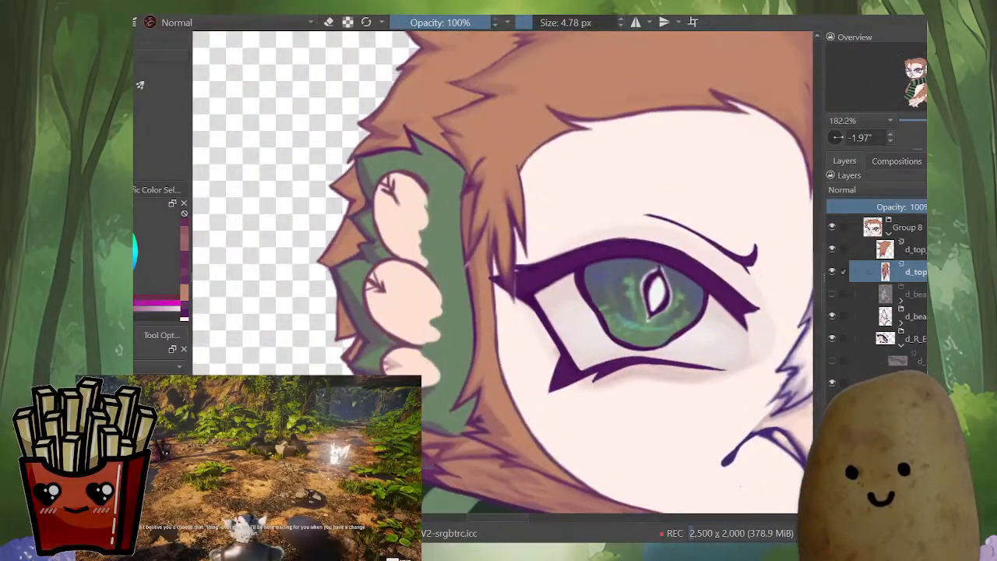
key("m")
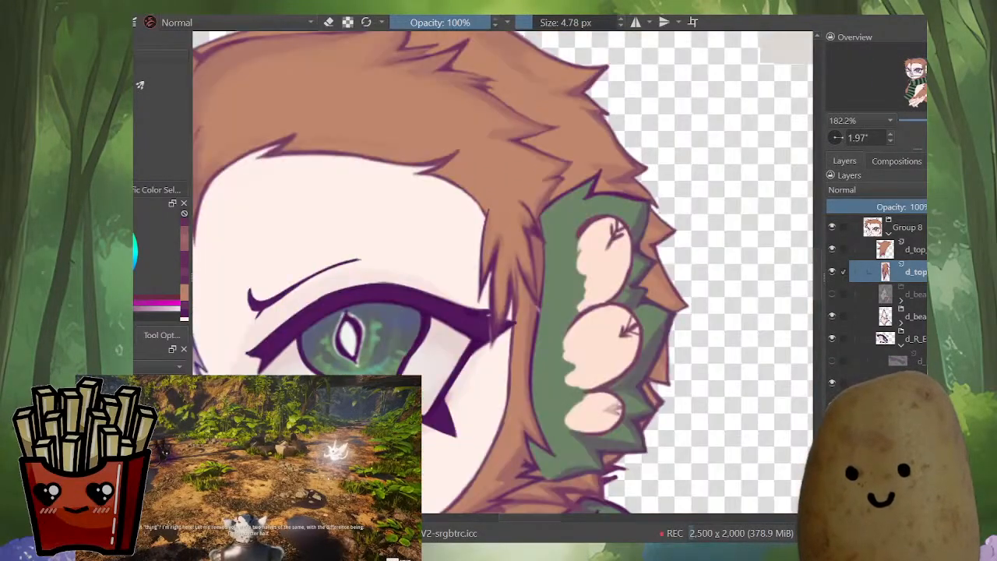
Step: Sample the shadow color between the lock's spikes and redraw the thin line running down to the outer spike's tip
scroll(521, 252, "up", 4)
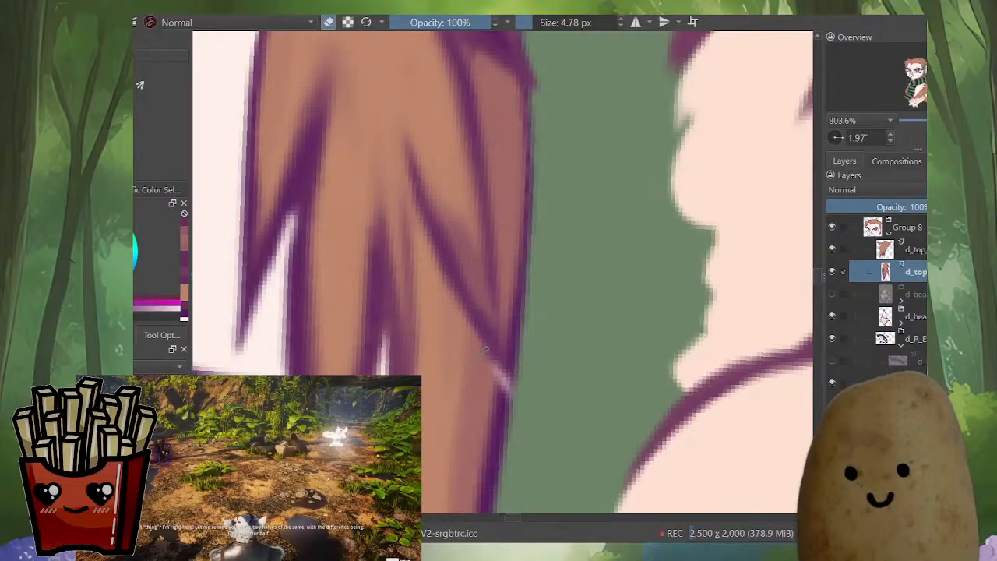
left_click(497, 275, "ctrl")
key("e")
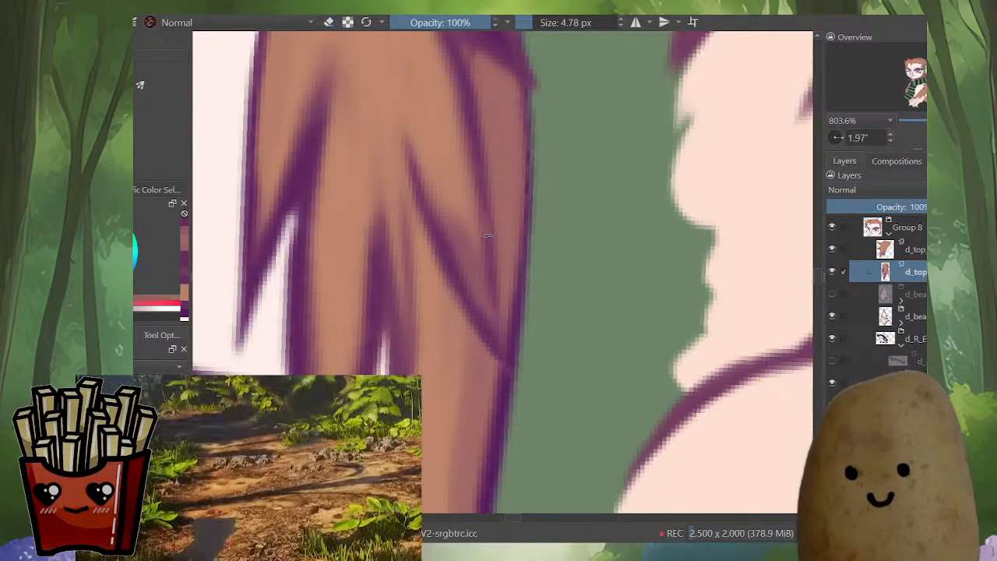
left_click_drag(489, 235, 499, 338)
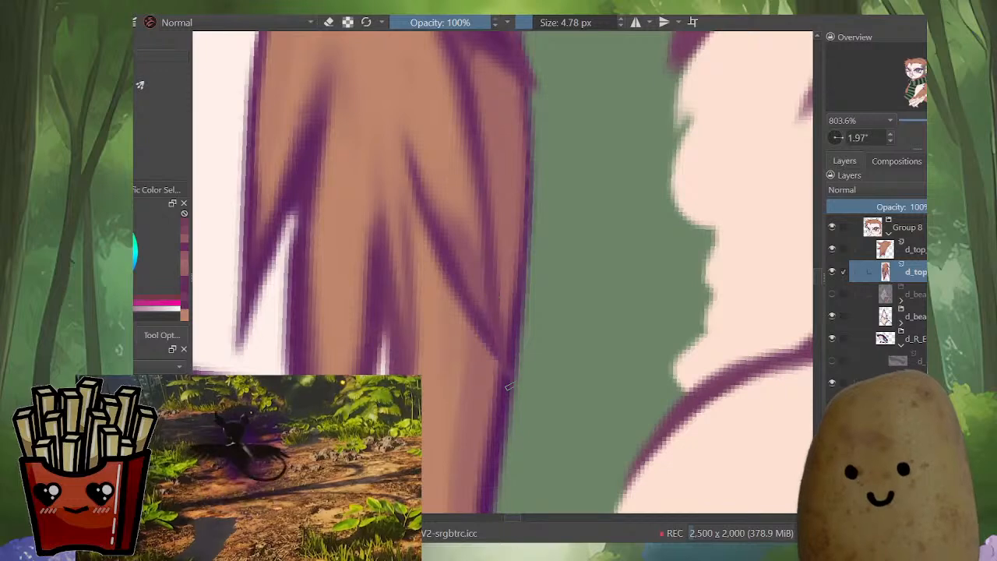
scroll(483, 234, "down", 4)
left_click_drag(468, 241, 481, 299)
scroll(463, 312, "up", 4)
key("e")
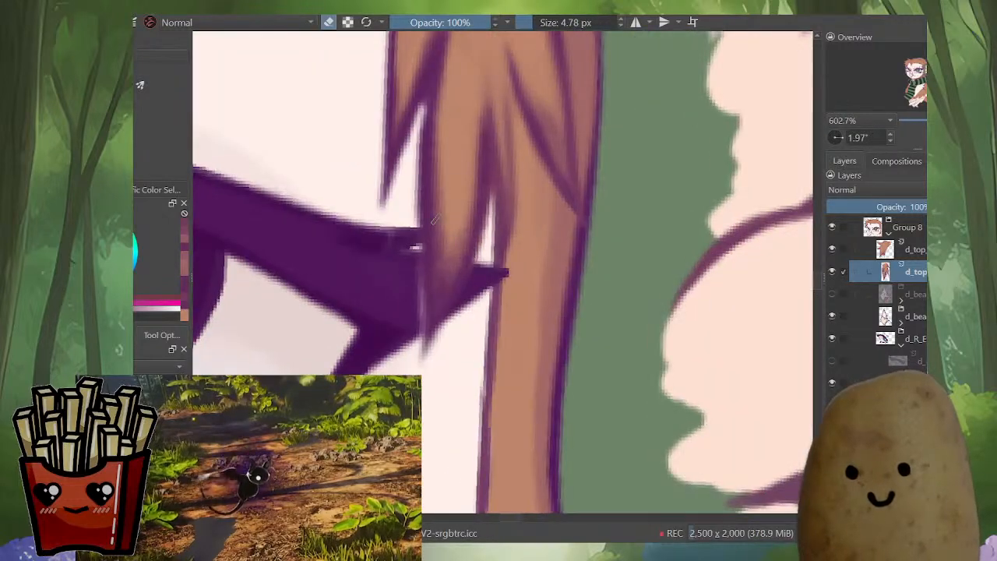
Step: Examine the lock's upper inner edge up close, and compare the lock with the whole head and full character
left_click_drag(480, 106, 524, 288)
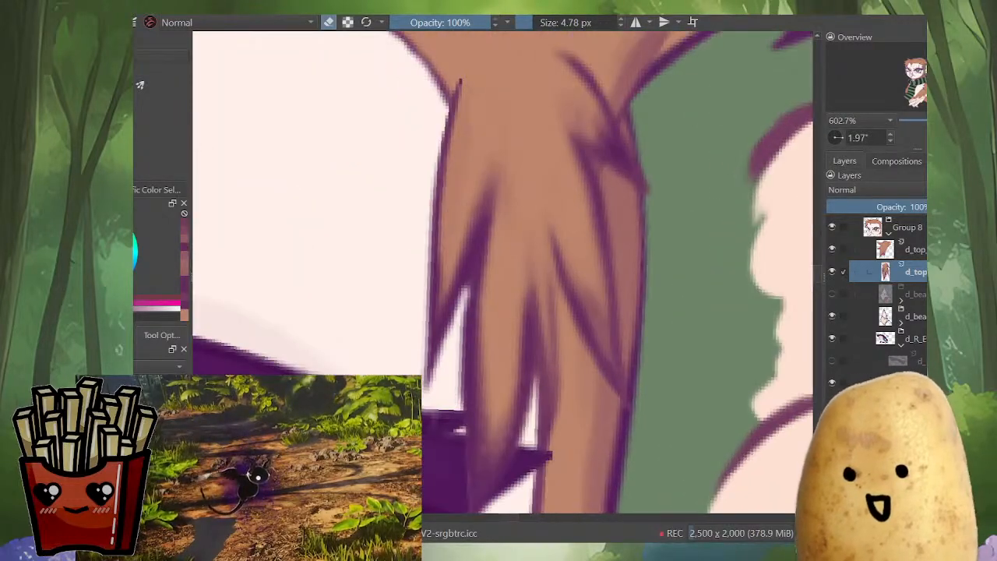
scroll(523, 288, "down", 4)
scroll(467, 327, "up", 3)
key("e")
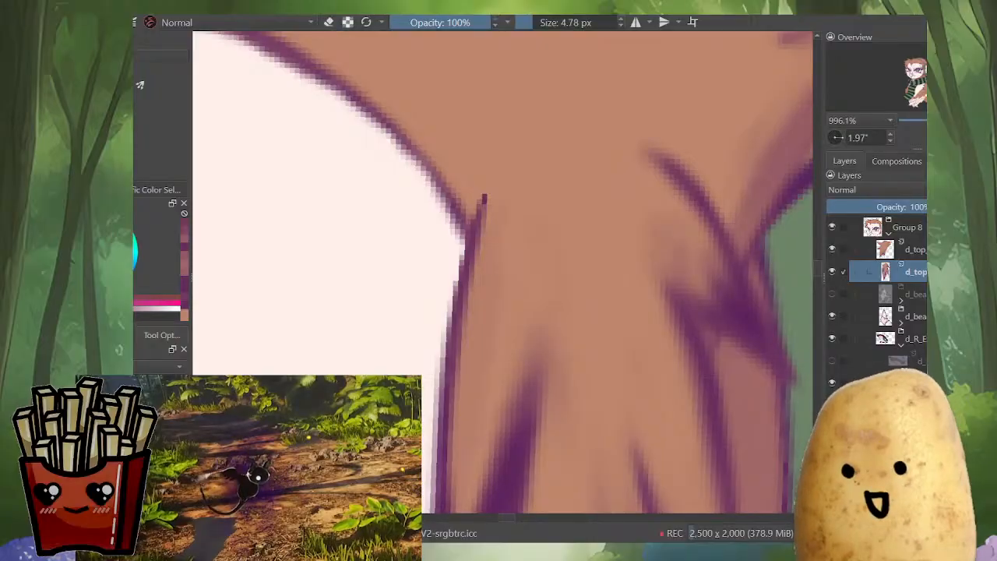
scroll(447, 355, "down", 11)
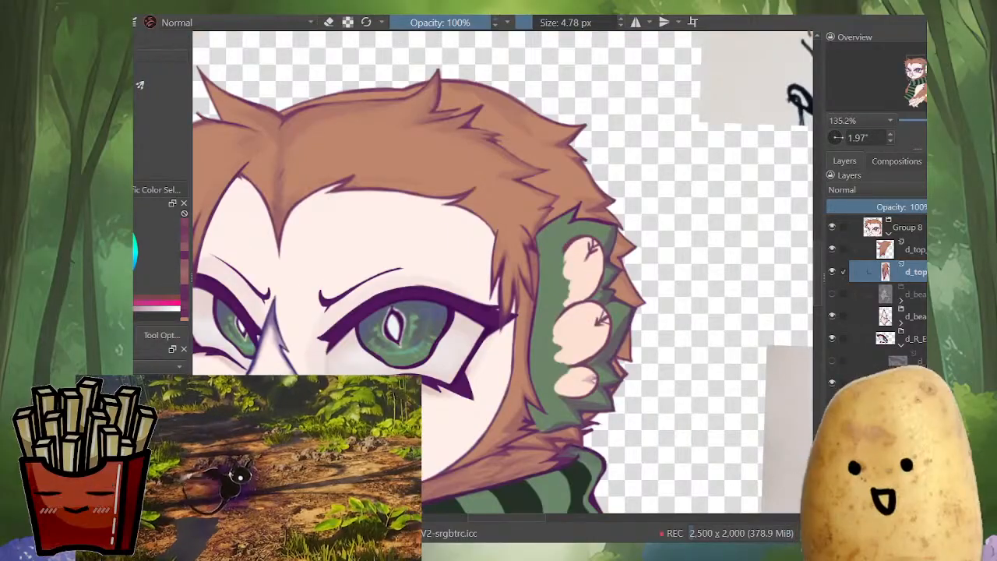
scroll(467, 272, "down", 4)
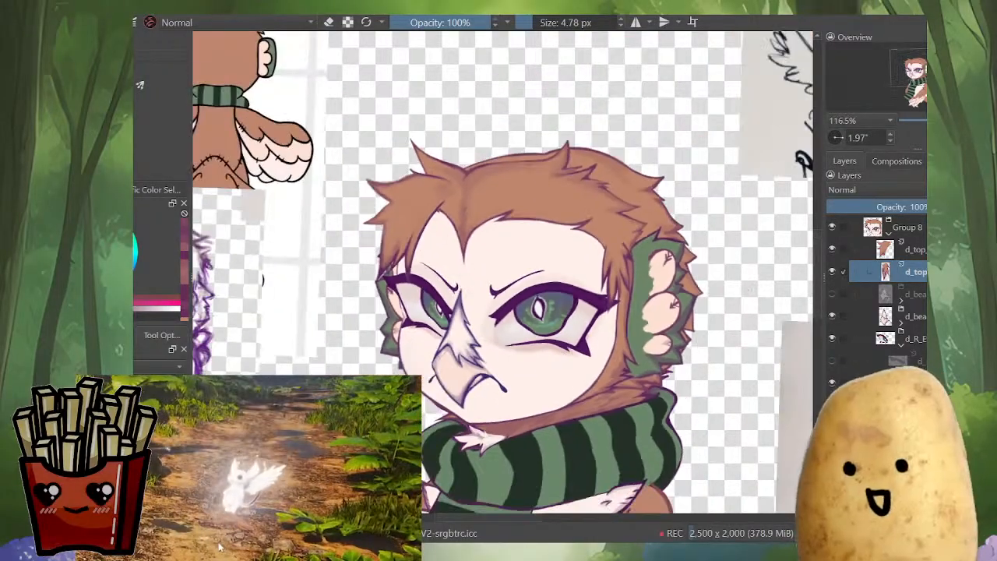
scroll(498, 272, "down", 5)
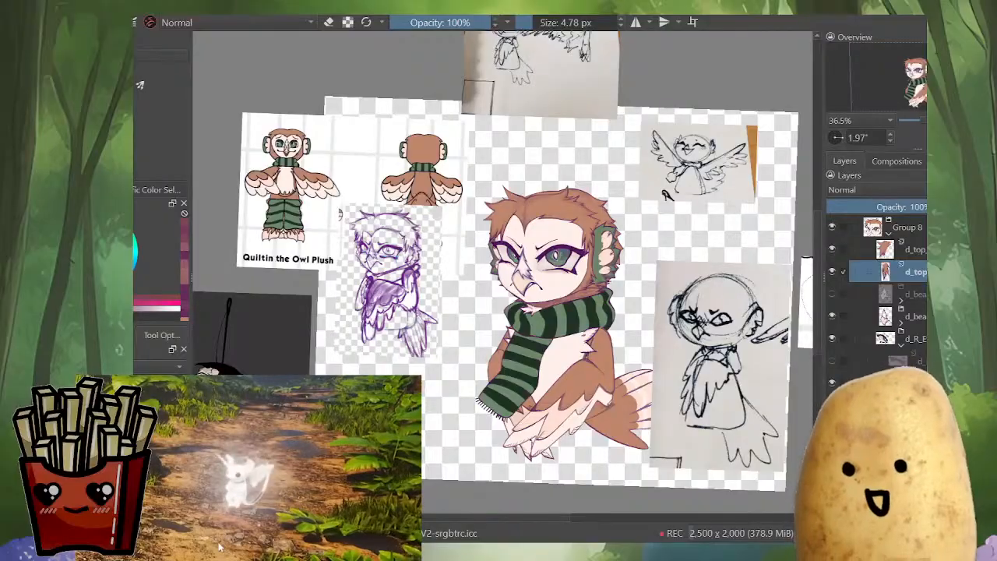
scroll(526, 211, "up", 3)
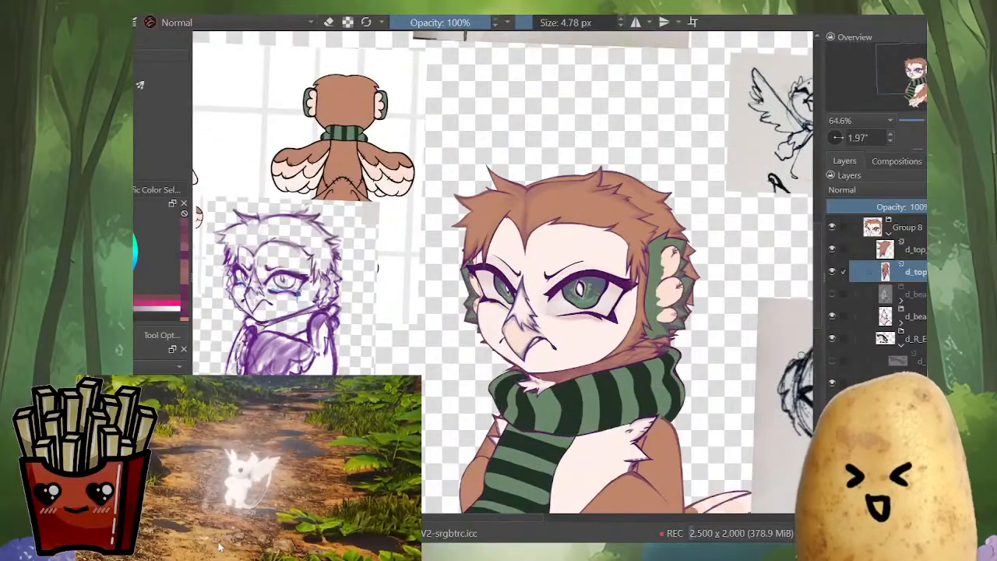
Step: Isolate the top front hair layer and outline the pointed tuft beside the parting with a freehand selection
scroll(556, 124, "up", 5)
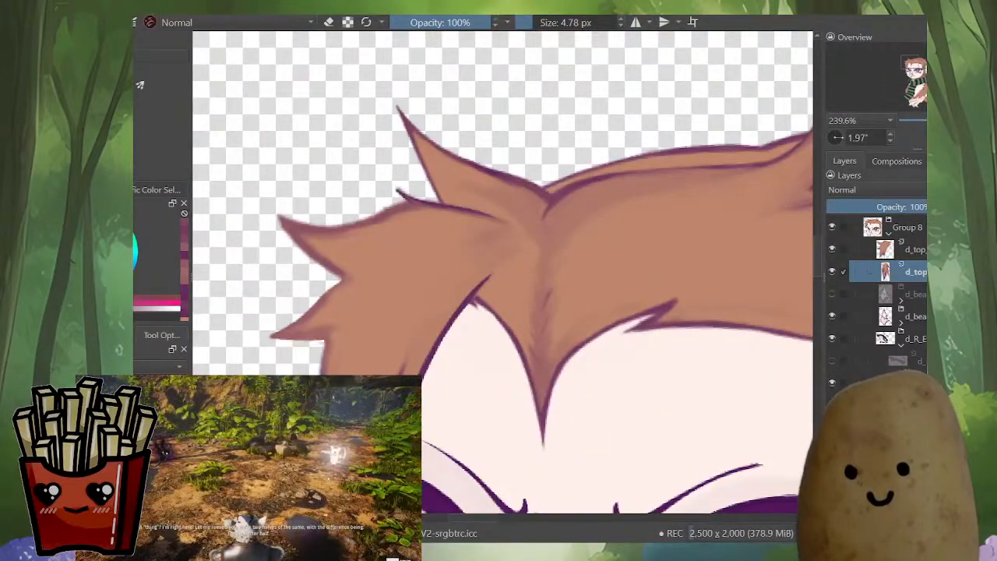
scroll(880, 296, "down", 2)
left_click(831, 449)
left_click(832, 449)
left_click(888, 450, "alt")
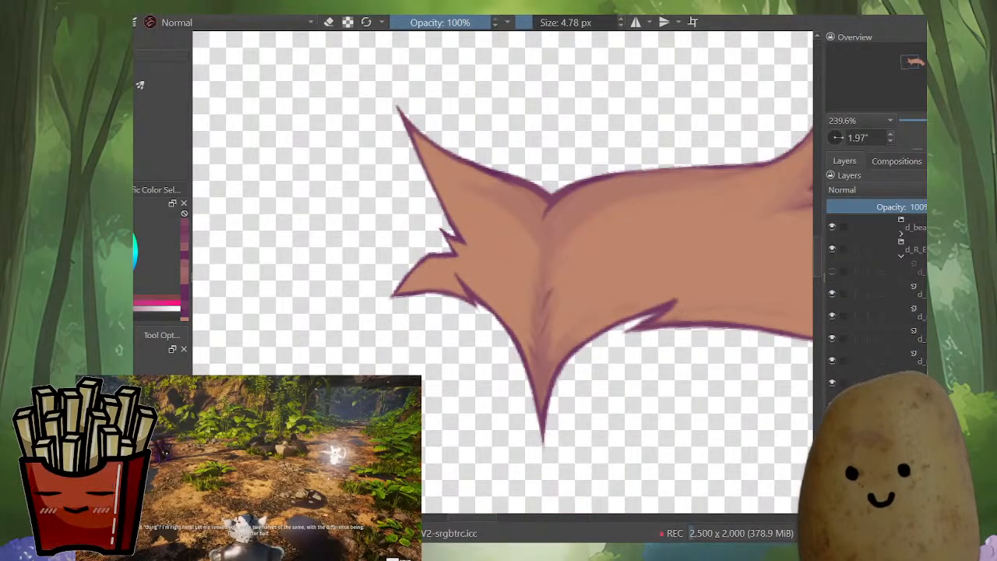
scroll(503, 272, "up", 3)
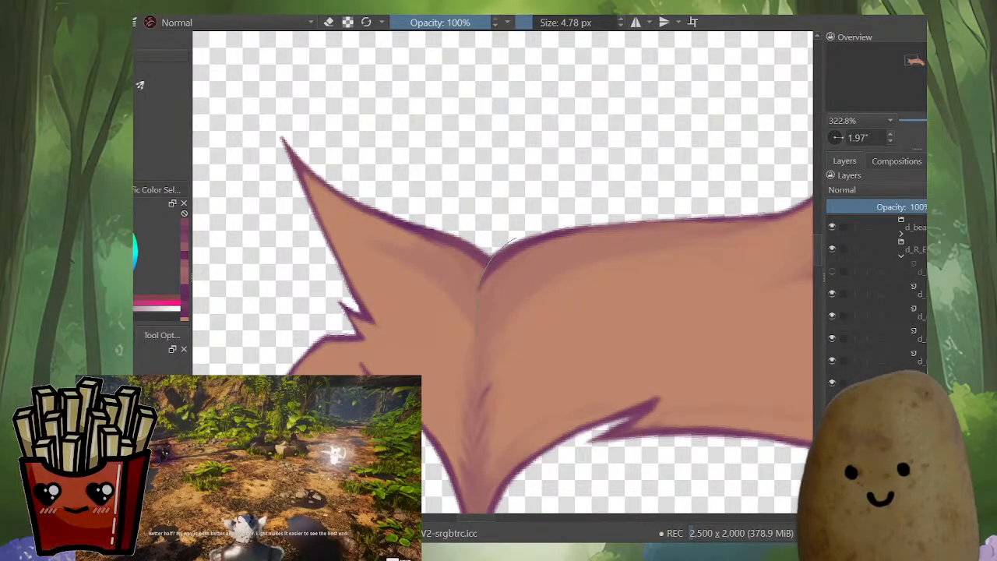
left_click_drag(514, 239, 319, 89)
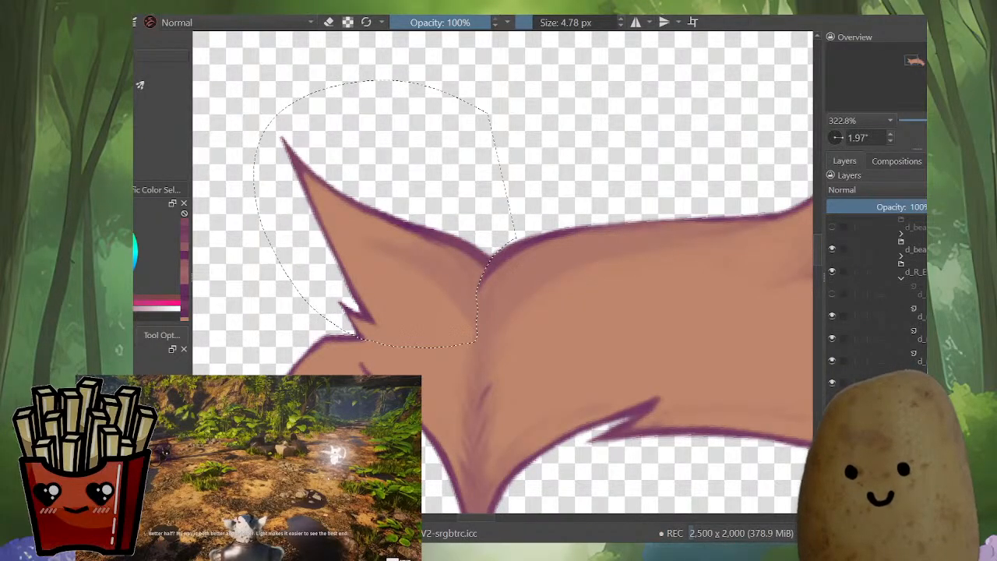
Step: Warp the selected tuft with a mesh transform, bending its pointed tip outward and down while easing its upper edge
key("ctrl+t")
key("Return")
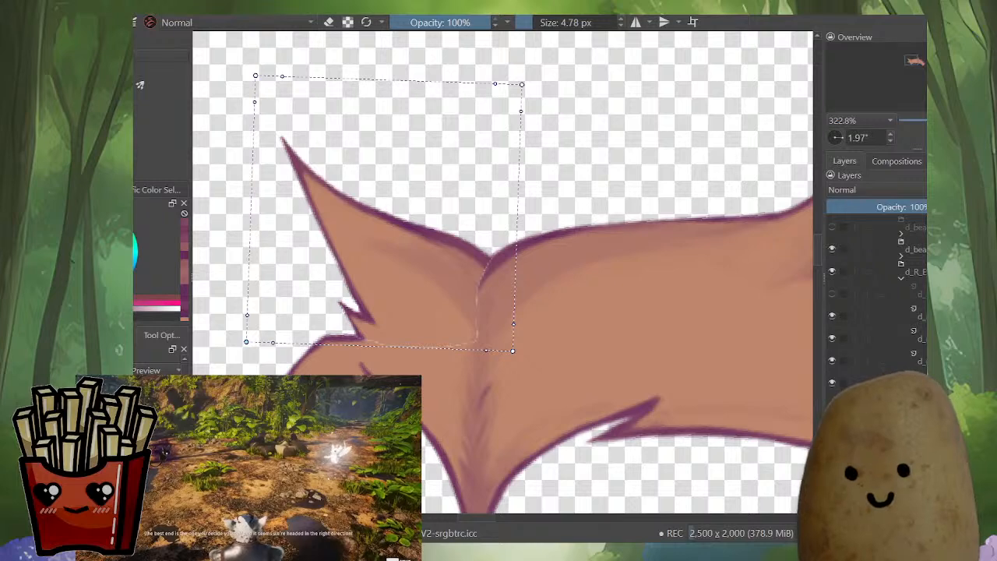
left_click_drag(499, 273, 572, 314)
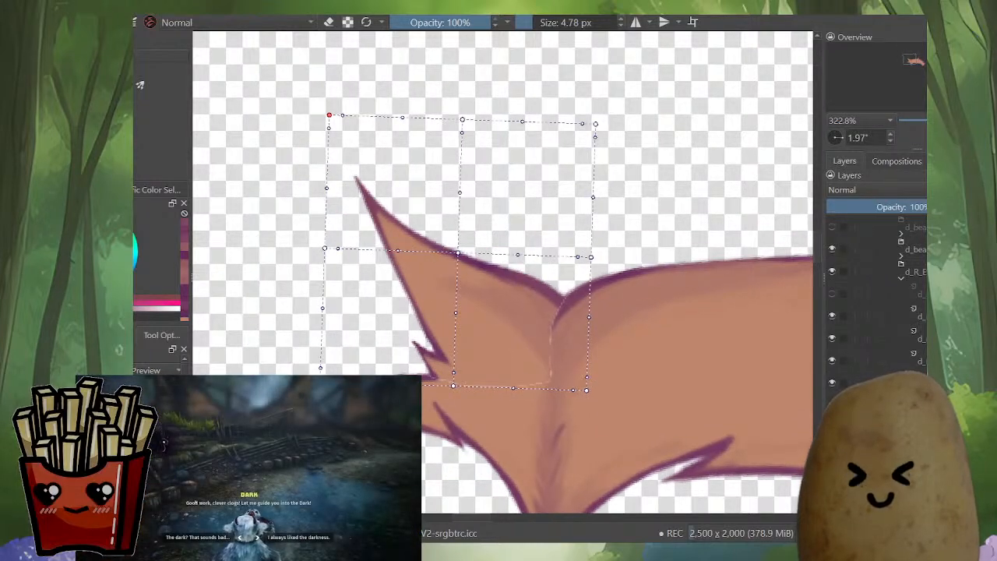
left_click_drag(329, 116, 308, 128)
left_click_drag(457, 253, 449, 258)
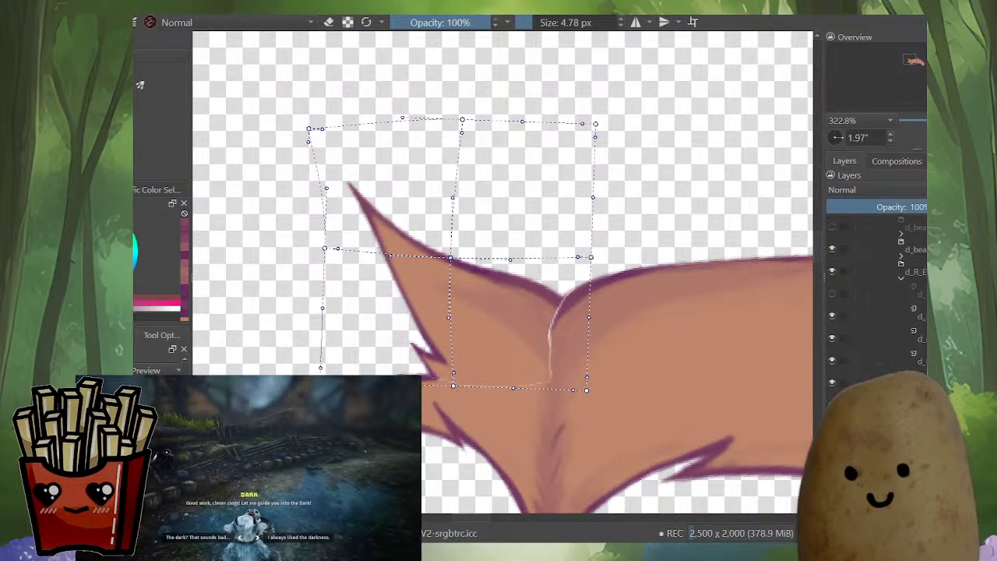
left_click_drag(324, 247, 318, 256)
left_click_drag(308, 129, 287, 158)
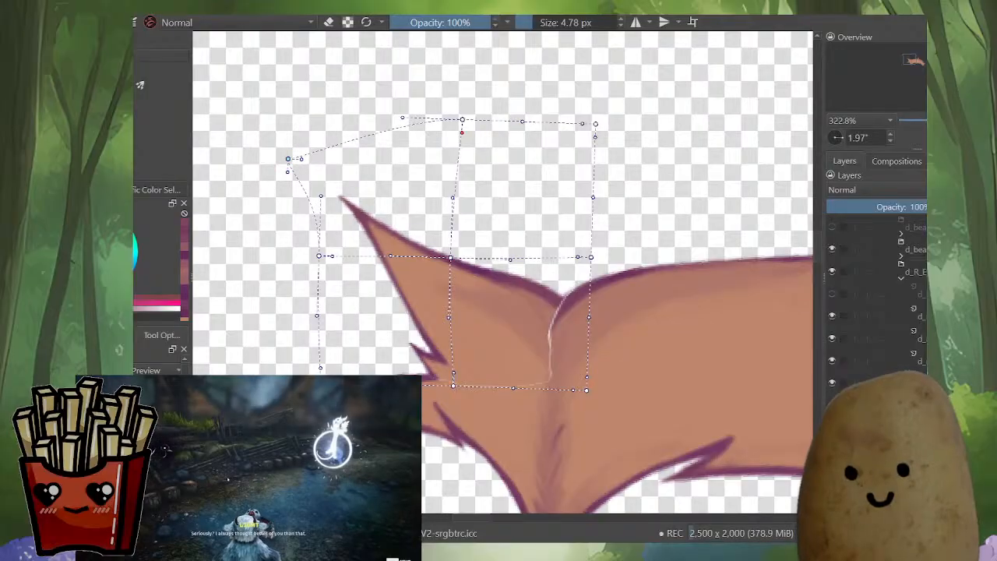
left_click_drag(462, 120, 454, 127)
left_click_drag(319, 255, 309, 272)
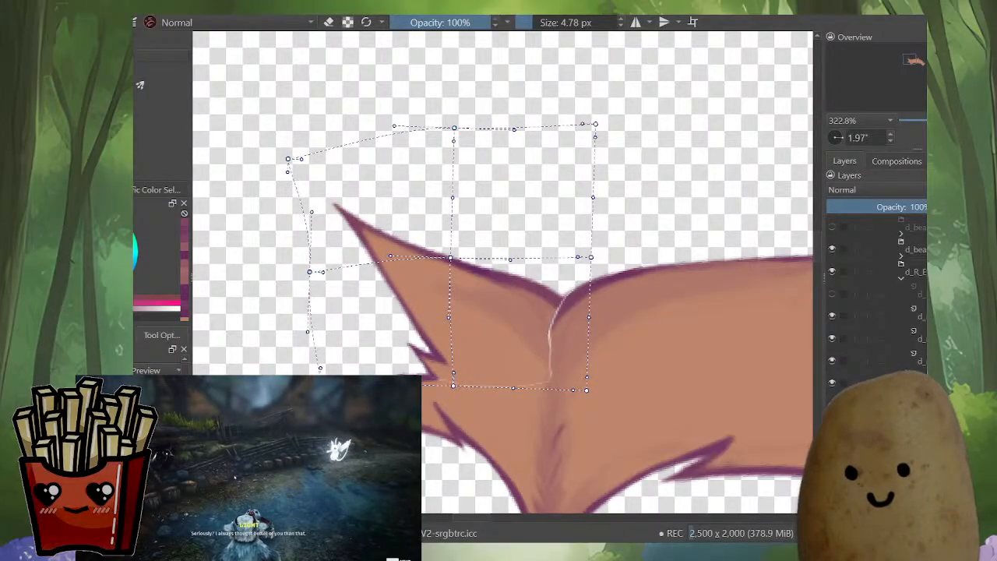
Step: Check the warped tuft in mirrored view, fine-tune the mesh around its tip, apply the transform and clear the selection
scroll(665, 291, "down", 3)
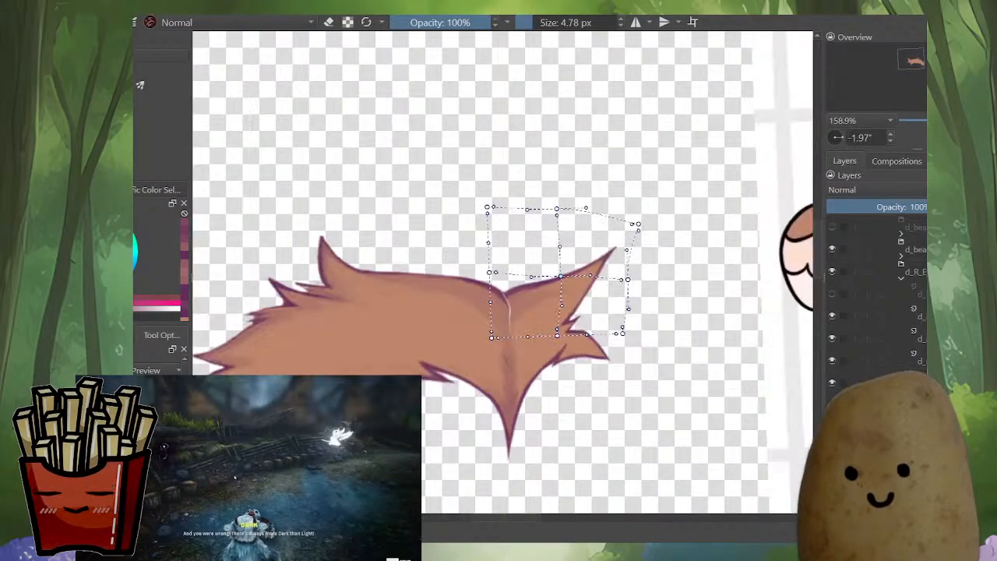
scroll(610, 282, "up", 2)
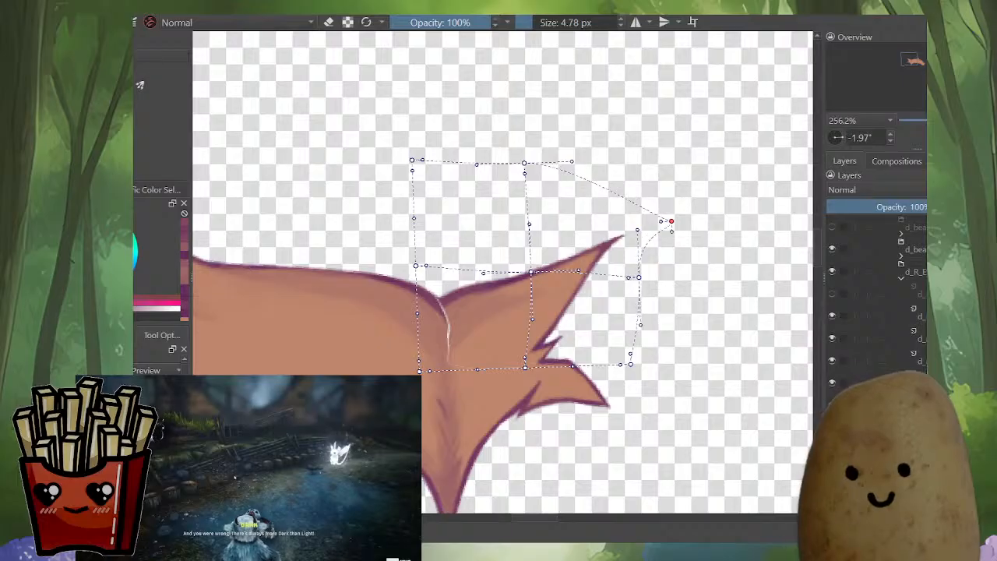
left_click_drag(671, 221, 673, 223)
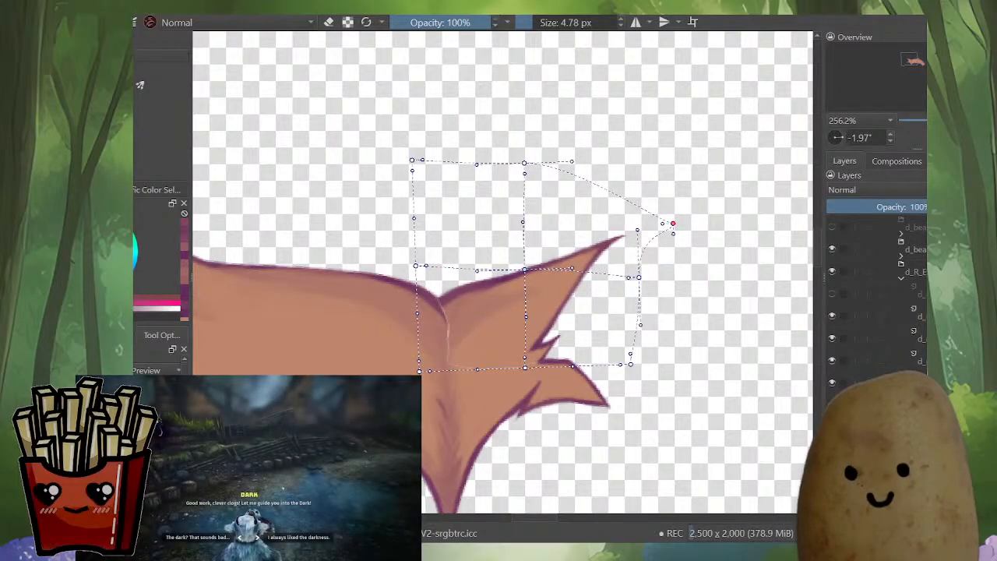
key("m")
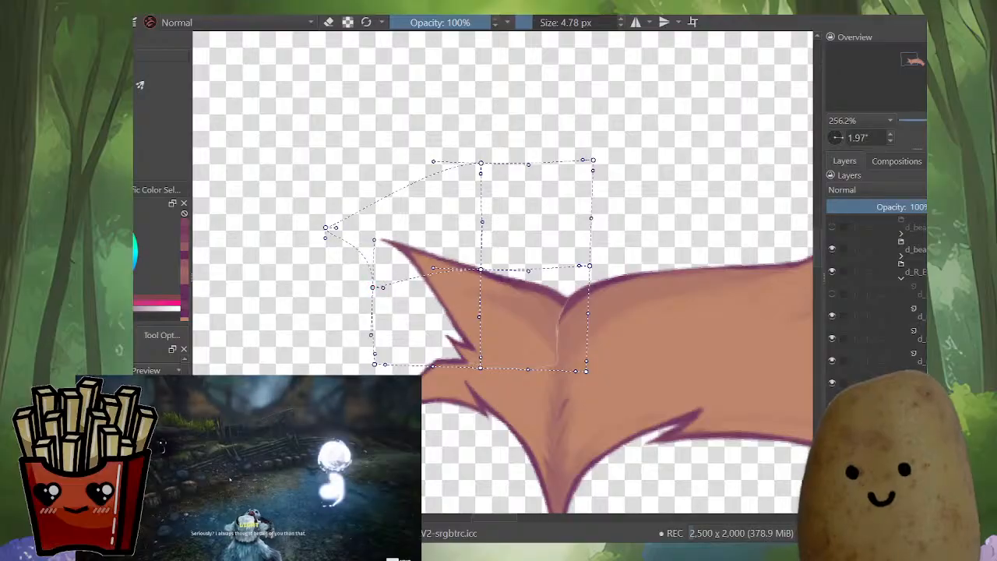
key("Return")
key("ctrl+shift+a")
key("m")
scroll(563, 261, "up", 5)
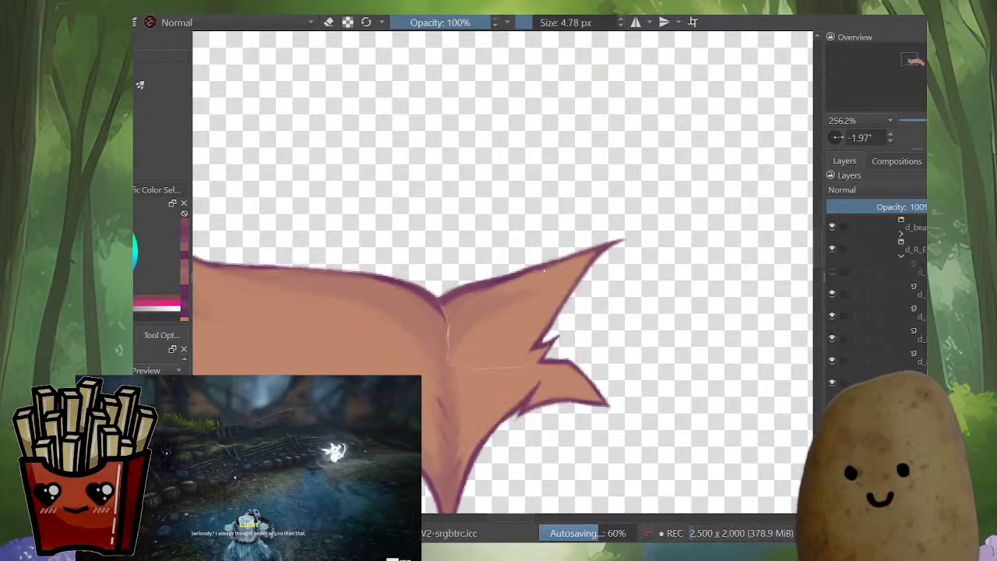
Step: Sample the tuft's hair and outline colors and touch up its upper outline and the line just below the tip
key("b")
left_click(563, 261, "ctrl")
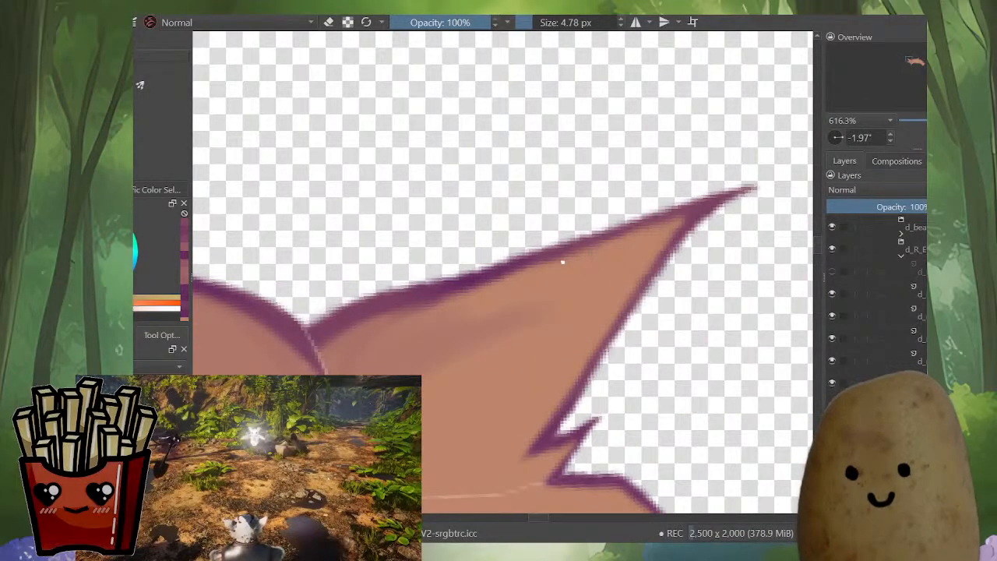
left_click_drag(578, 253, 536, 265)
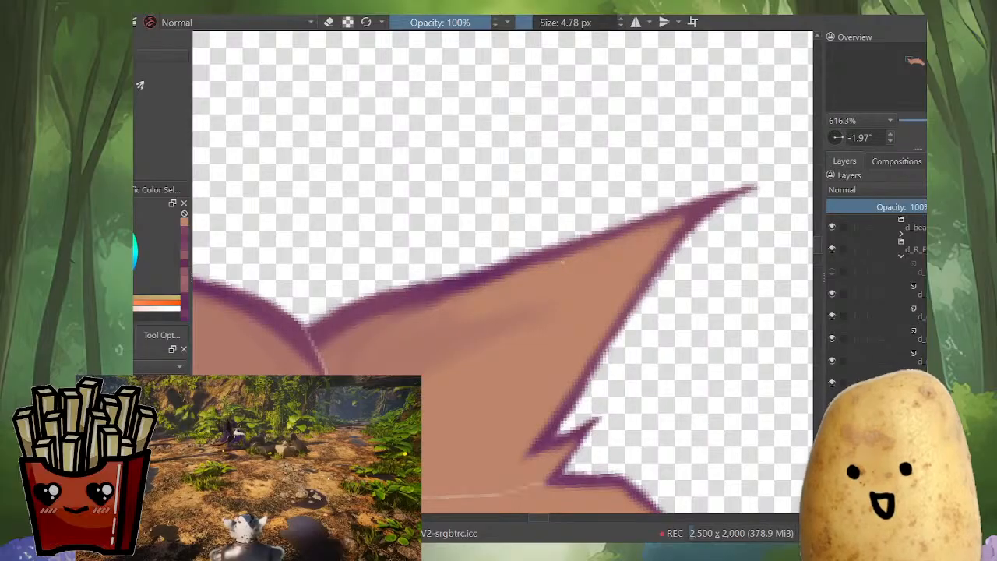
left_click_drag(628, 300, 624, 237)
left_click(639, 168, "ctrl")
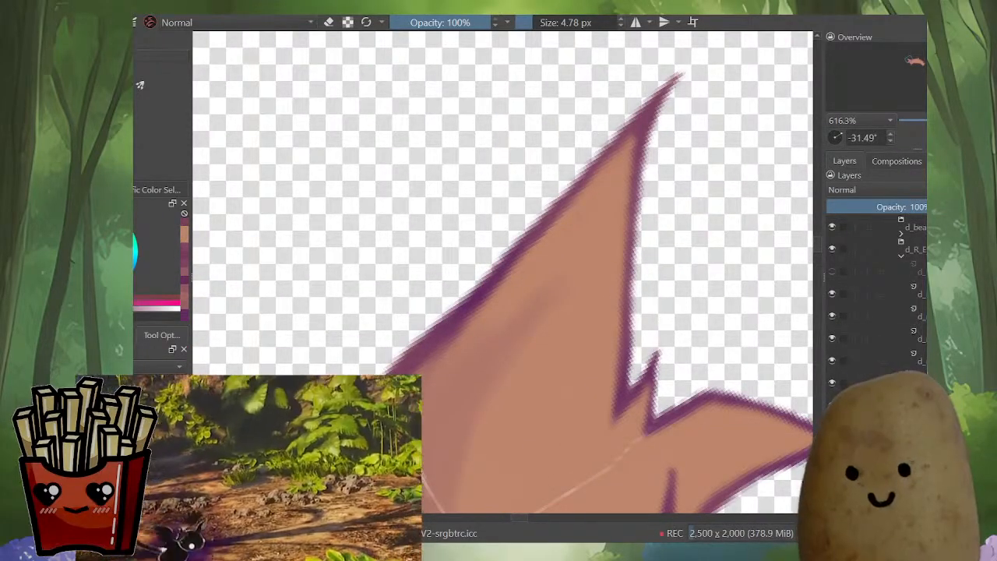
left_click_drag(639, 167, 646, 179)
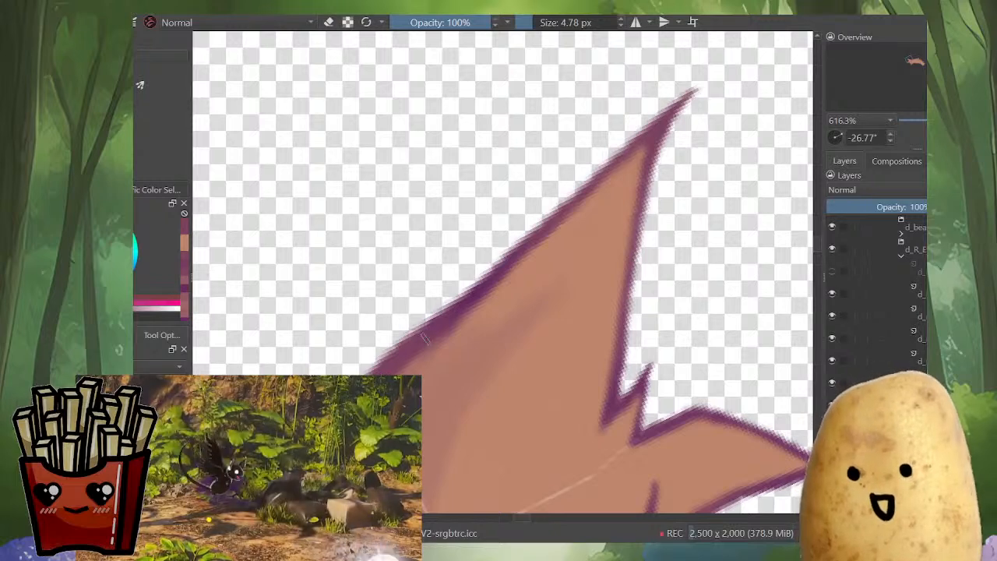
Step: Thin the tuft's upper outline from inside near its base with sampled hair colors, and undo the erasing along its outer edge
left_click(438, 355, "ctrl")
left_click_drag(402, 366, 446, 330)
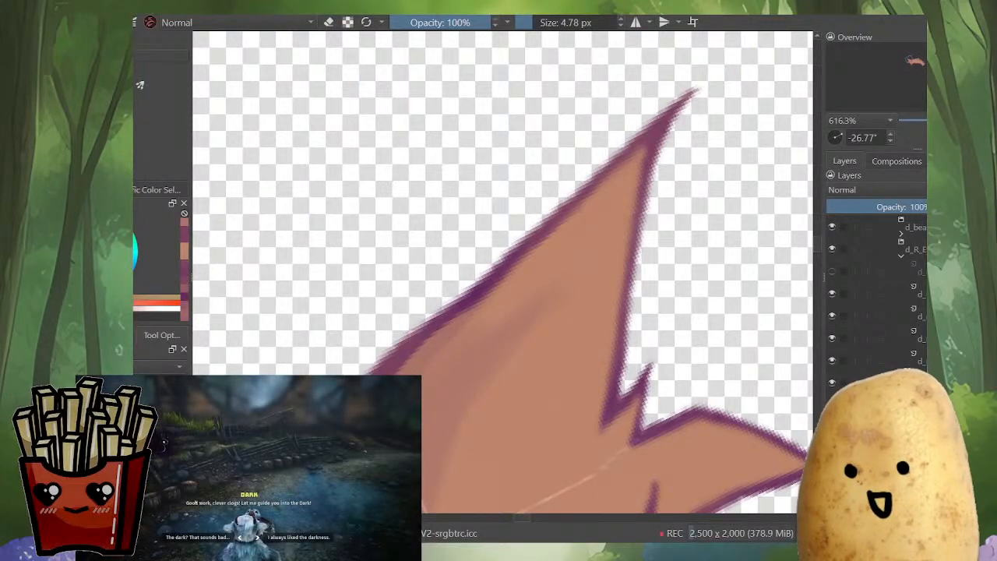
left_click(449, 339, "ctrl")
mouse_move(438, 323)
left_mouse_down()
mouse_move(398, 350)
mouse_move(565, 202)
left_mouse_up()
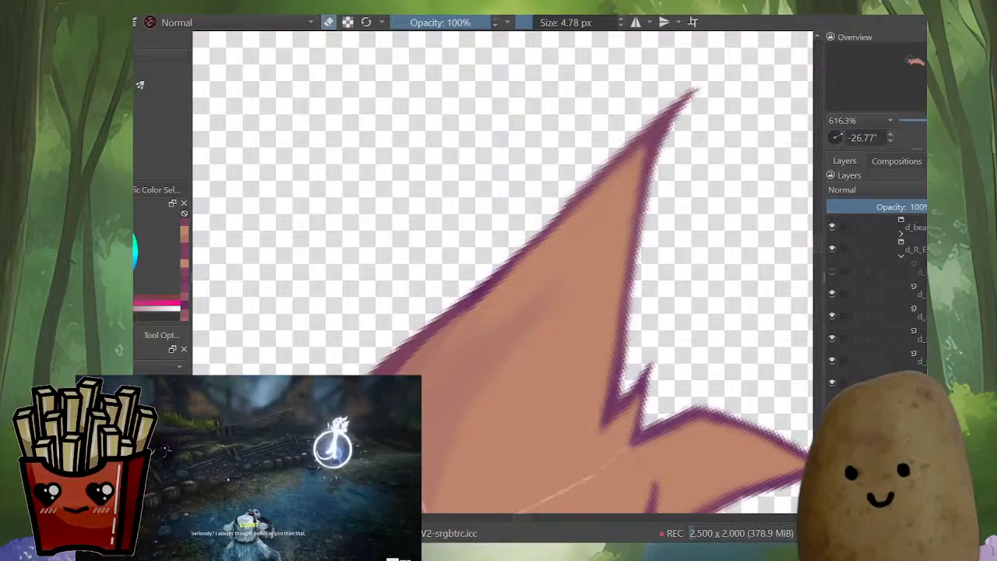
key("ctrl+z")
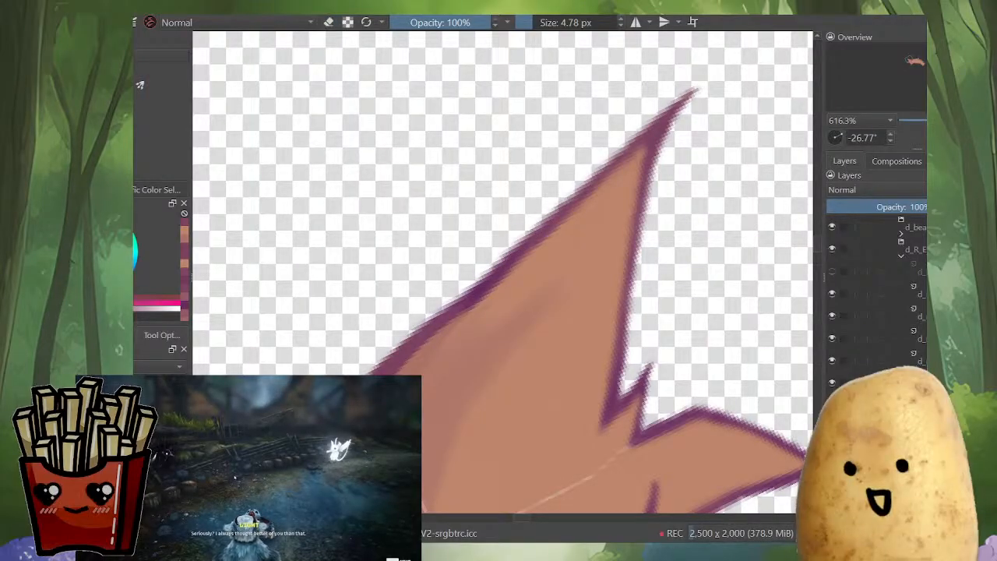
Step: Paint over the pale vertical seam beside the parting with the sampled hair shadow color, using a 6.28 px brush
mouse_move(550, 265)
left_mouse_down()
mouse_move(550, 397)
mouse_move(510, 407)
left_mouse_up()
left_click_drag(503, 338, 507, 171)
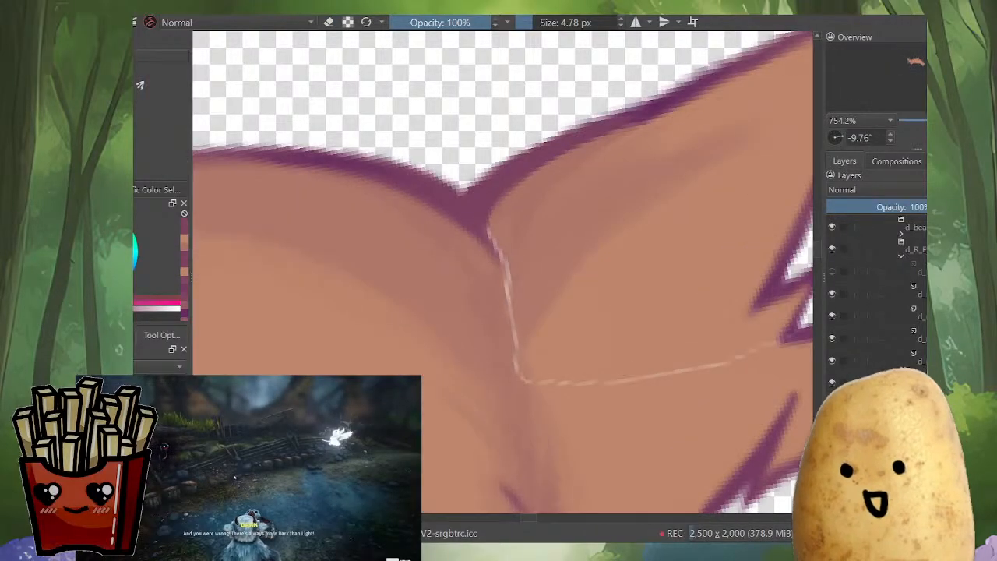
left_click(520, 248, "ctrl")
left_click_drag(515, 244, 522, 244)
key("m")
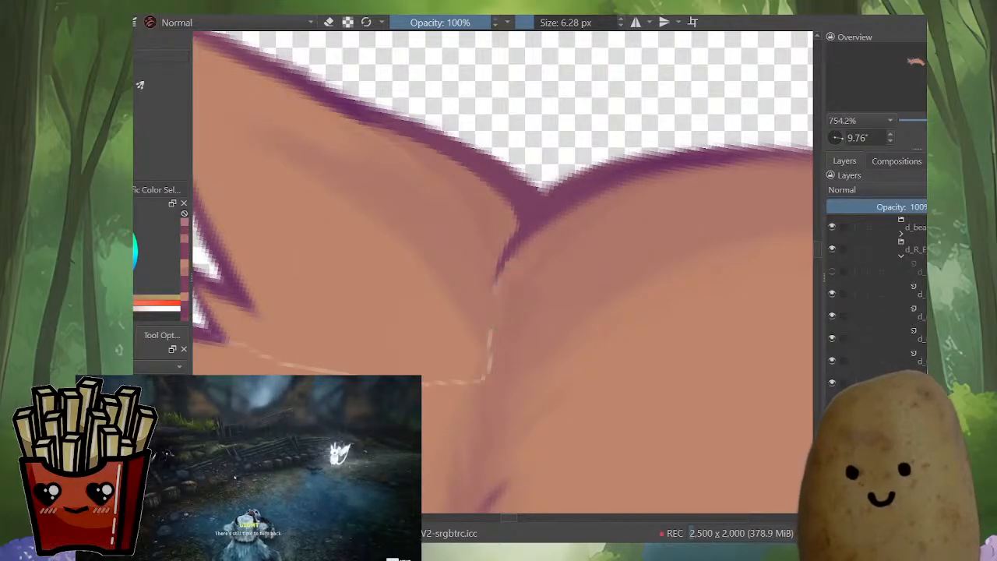
key("m")
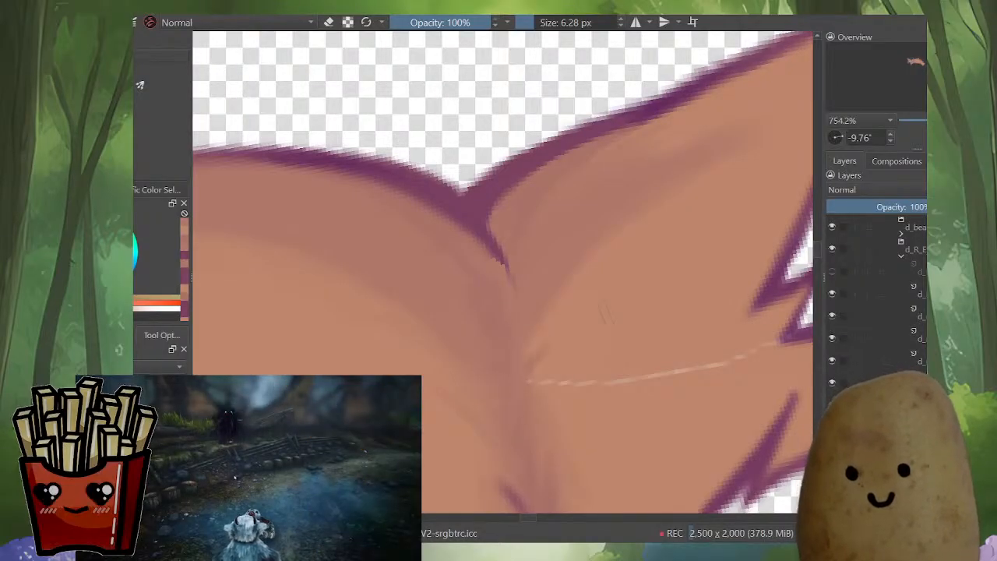
Step: Cover the pale horizontal seam across the tuft's base with hair color and blend the surrounding fill
left_click_drag(606, 313, 526, 273)
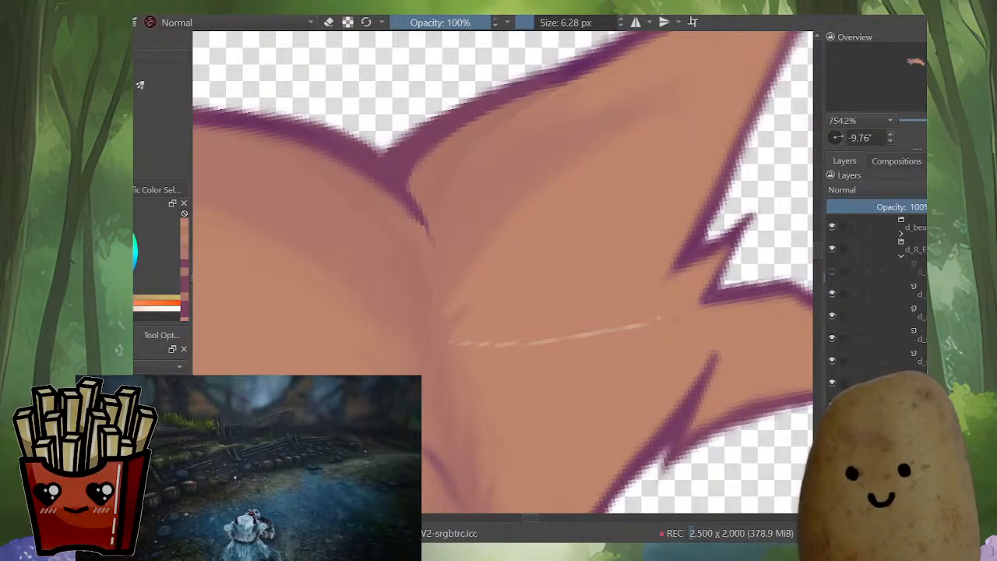
key("ctrl+z")
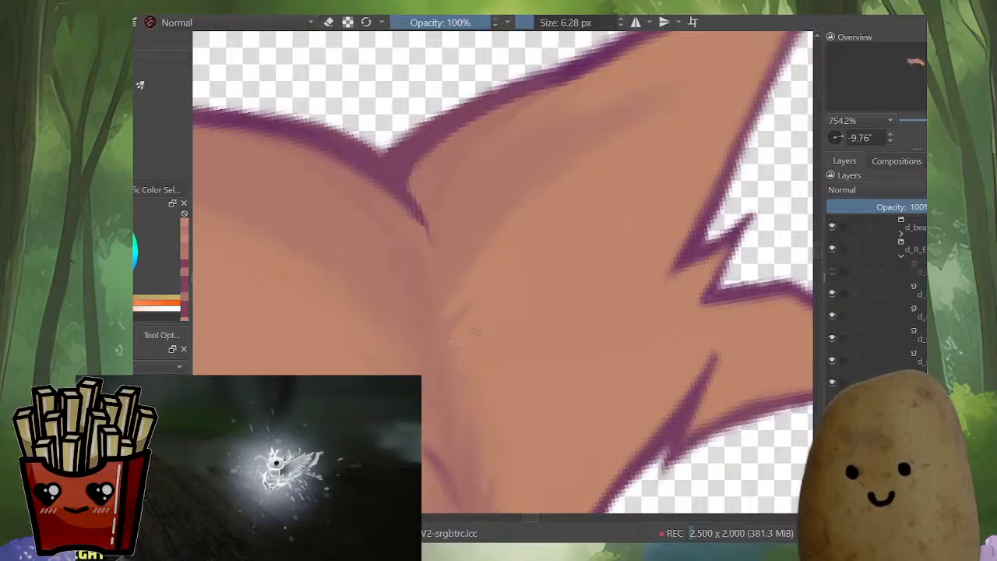
left_click_drag(605, 253, 543, 425)
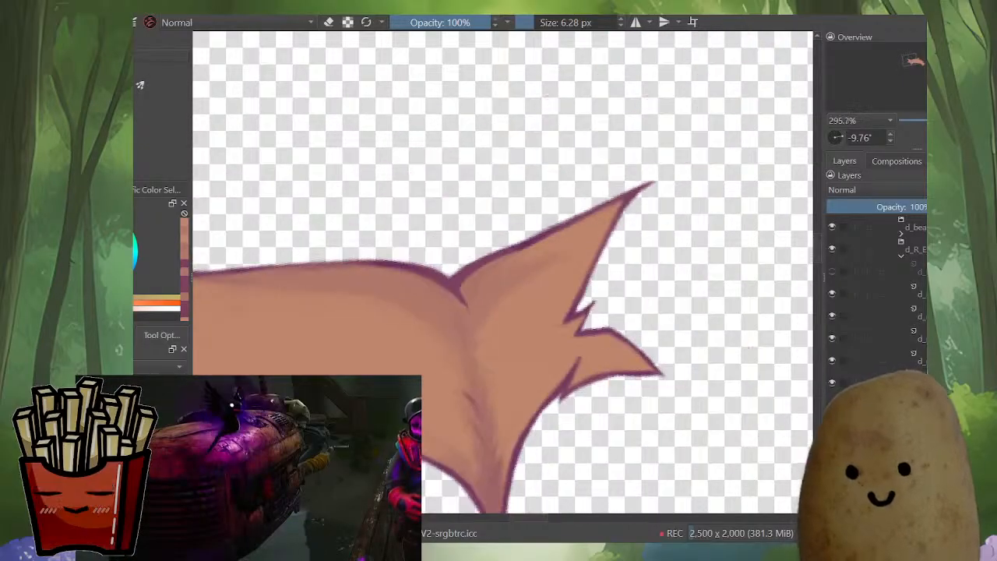
left_click_drag(593, 341, 593, 255)
left_click(547, 308, "ctrl")
left_click_drag(547, 308, 569, 365)
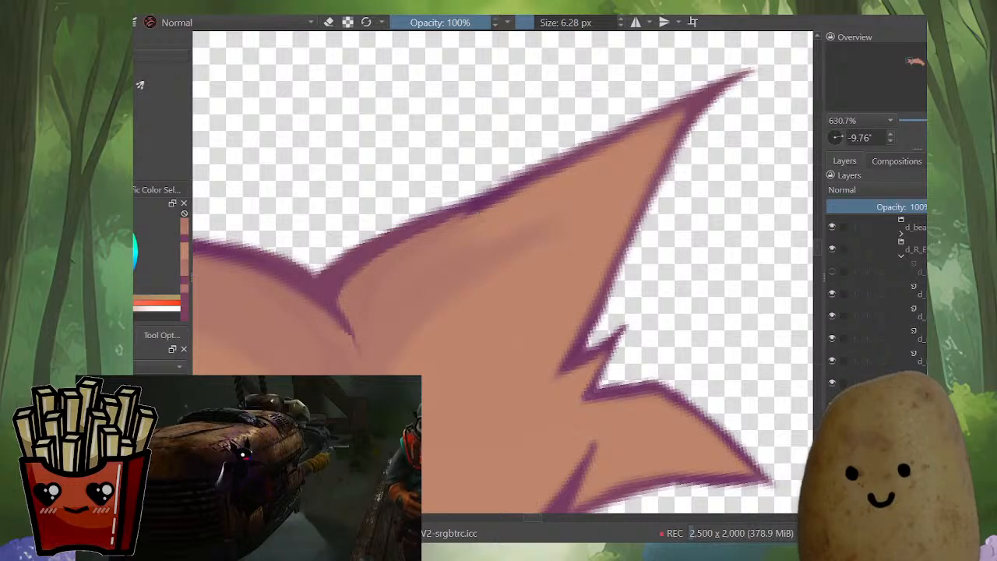
Step: Show all layers again, select the head layer below the top hair, and briefly isolate it to inspect its shape
mouse_move(549, 230)
left_mouse_down()
mouse_move(547, 412)
mouse_move(581, 399)
left_mouse_up()
key("i")
key("m")
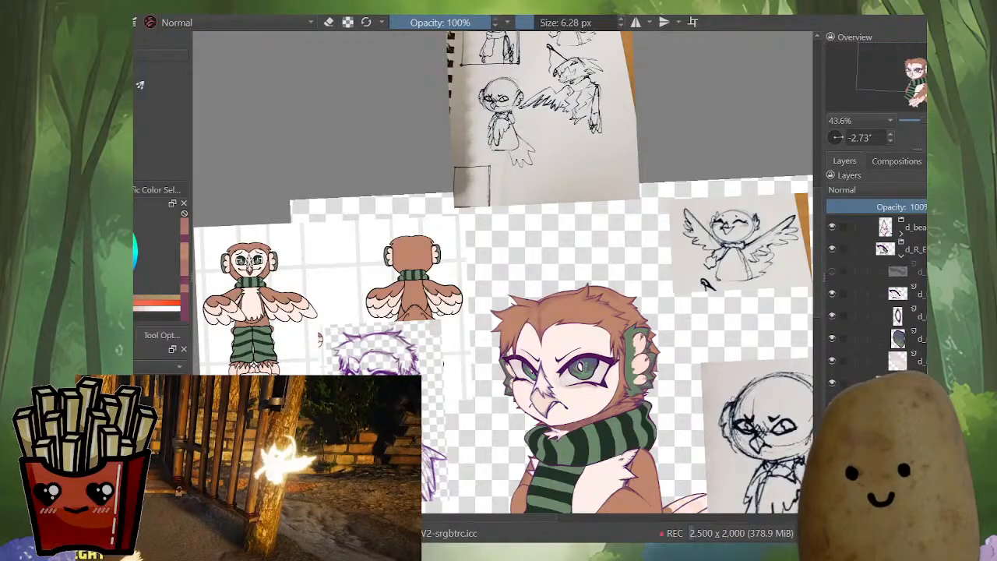
scroll(877, 296, "down", 3)
scroll(886, 311, "down", 2)
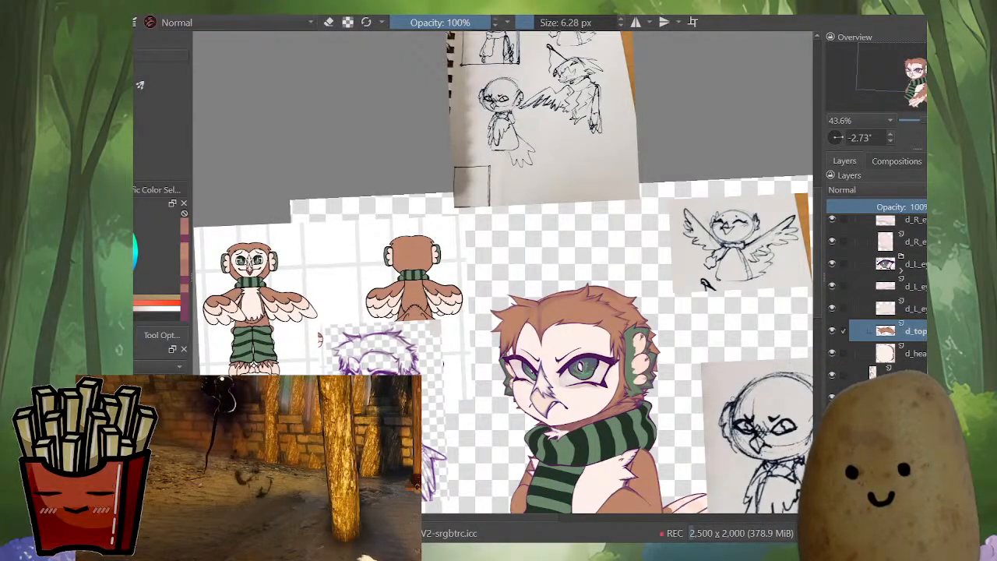
left_click(886, 352)
left_click(886, 353, "alt")
scroll(630, 379, "up", 4)
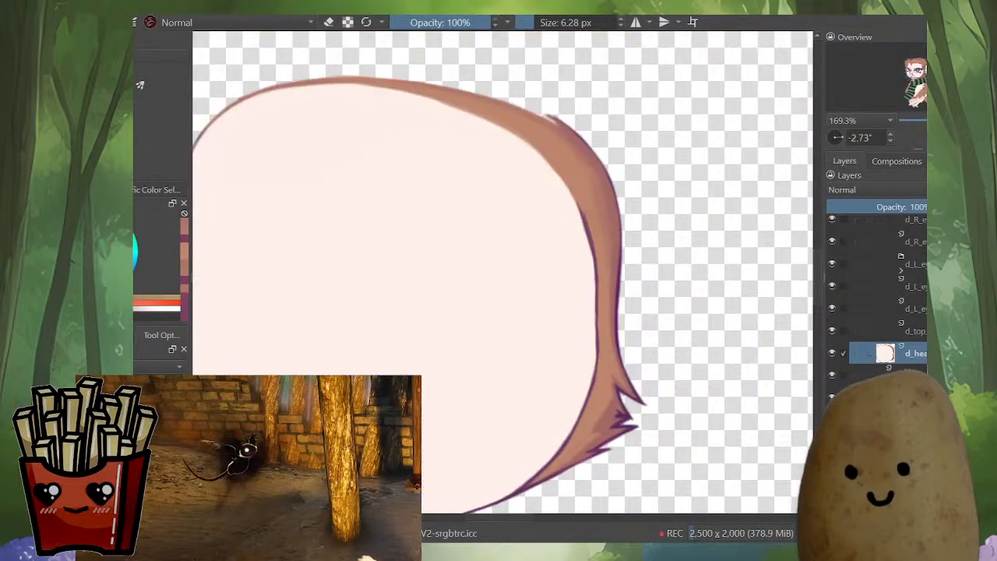
scroll(670, 311, "down", 1)
left_click(886, 353, "alt")
Step: Examine the reshaped front tufts and the crown's outline in mirrored and normal views, comparing them with the whole character
key("m")
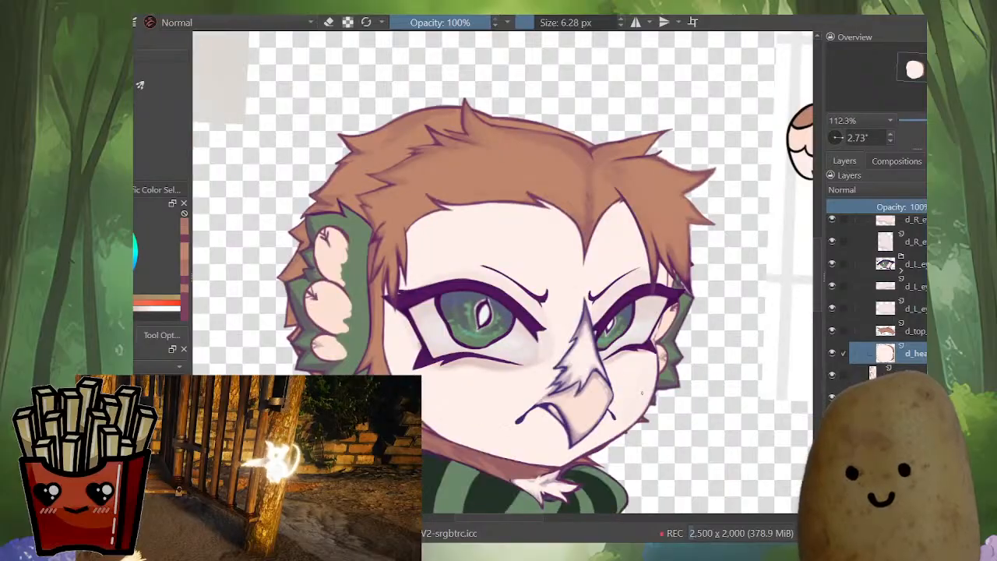
scroll(710, 203, "down", 3)
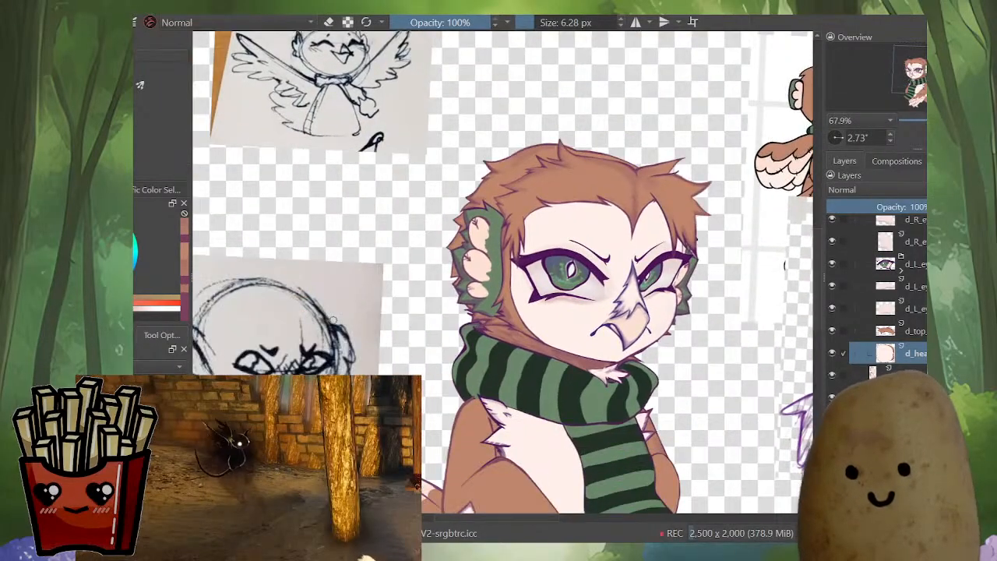
scroll(537, 152, "up", 4)
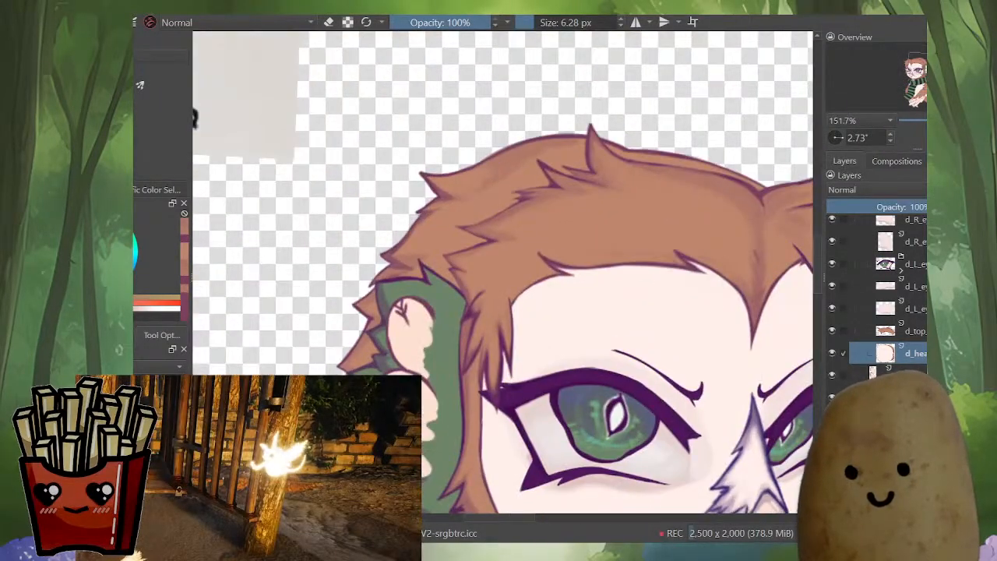
key("m")
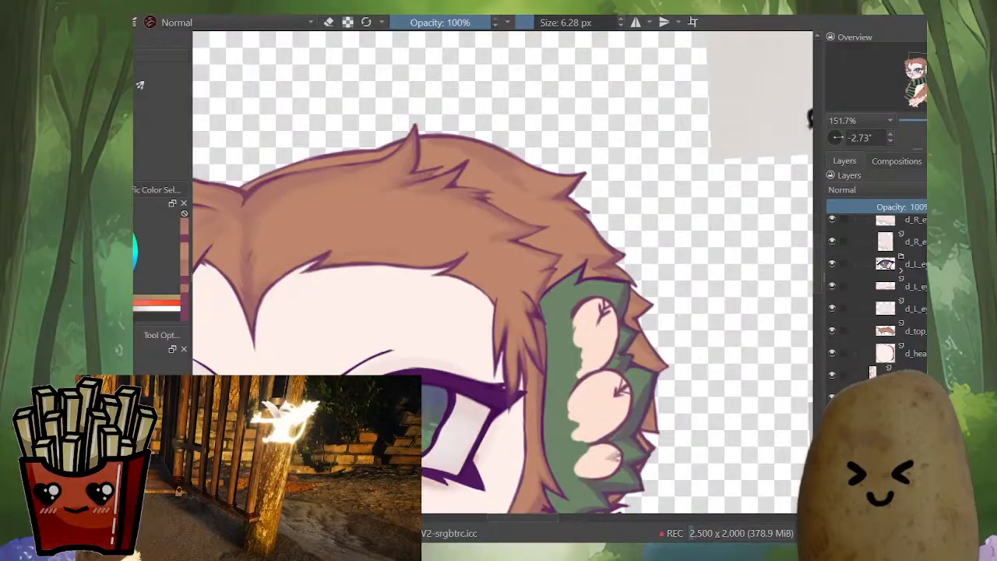
scroll(494, 257, "down", 4)
left_click_drag(467, 311, 578, 300)
scroll(532, 200, "up", 5)
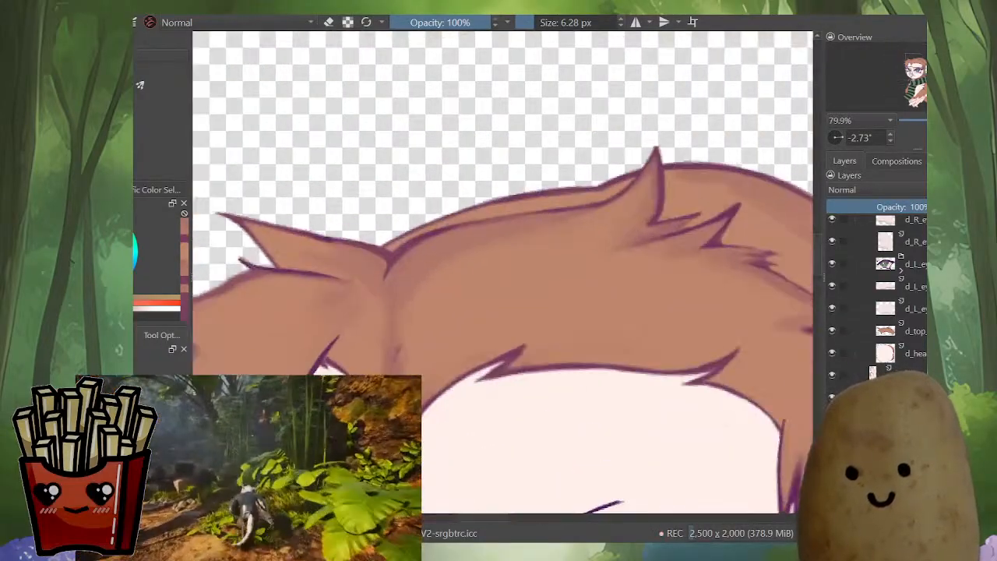
Step: Erase along the outer edge of the crown's outline between the tall front tuft and the rear tuft, thinning the line
left_click_drag(620, 272, 608, 222)
left_click_drag(545, 234, 511, 278)
scroll(556, 173, "up", 2)
left_click_drag(591, 195, 437, 299)
left_click_drag(620, 273, 616, 243)
scroll(572, 192, "up", 2)
key("e")
scroll(876, 296, "up", 1)
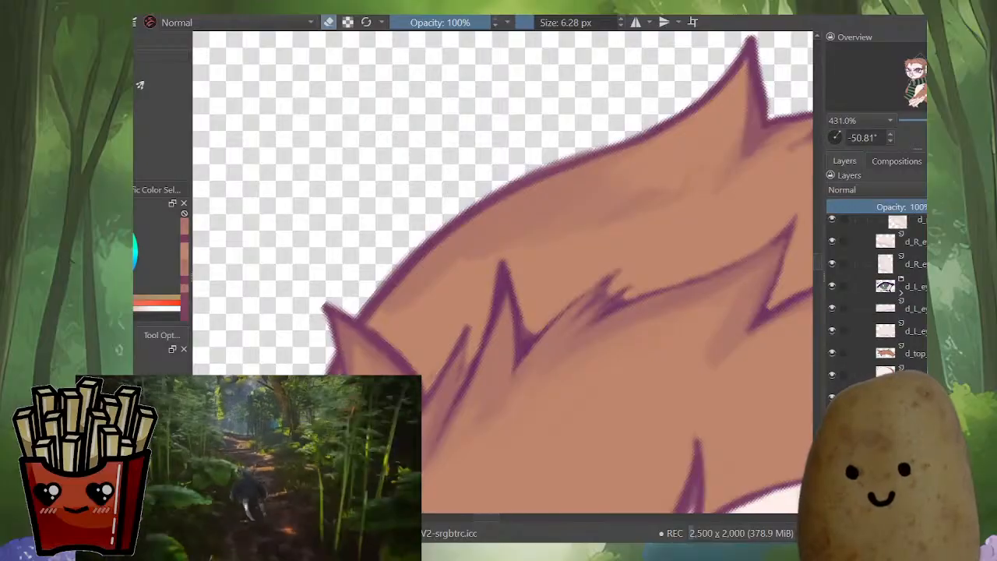
left_click_drag(744, 44, 736, 54)
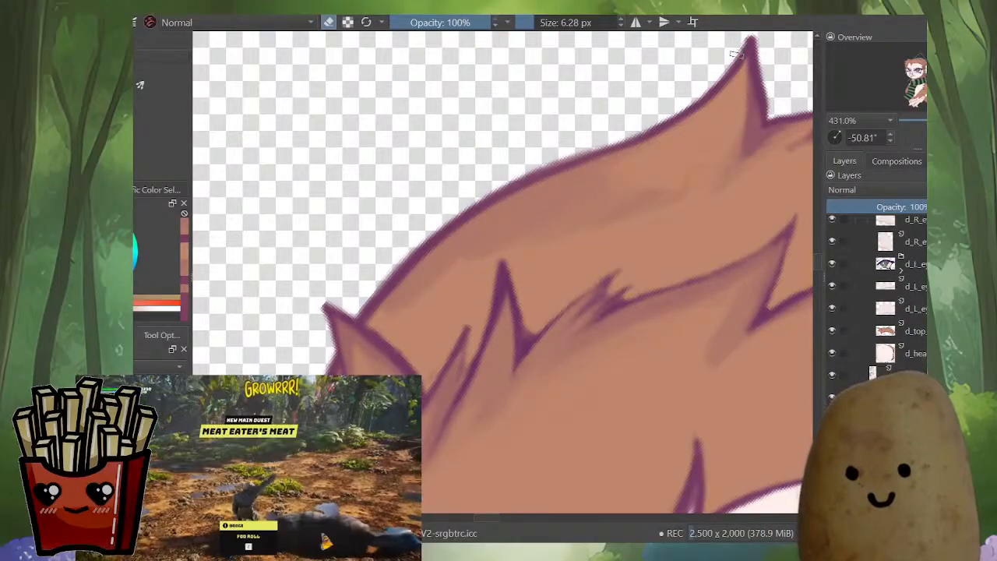
mouse_move(637, 125)
left_mouse_down()
mouse_move(482, 187)
mouse_move(413, 238)
left_mouse_up()
left_click_drag(508, 185, 378, 287)
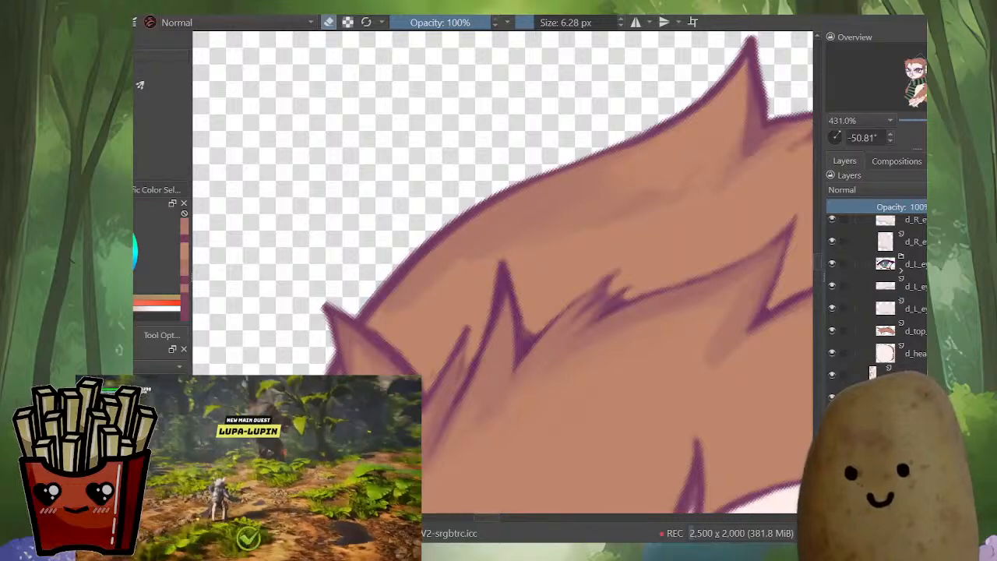
Step: Draw a raised purple outline along the crown from the hair parting to the tall front tuft with a 6.28 px brush
left_click_drag(329, 343, 360, 305)
left_click_drag(360, 305, 504, 154)
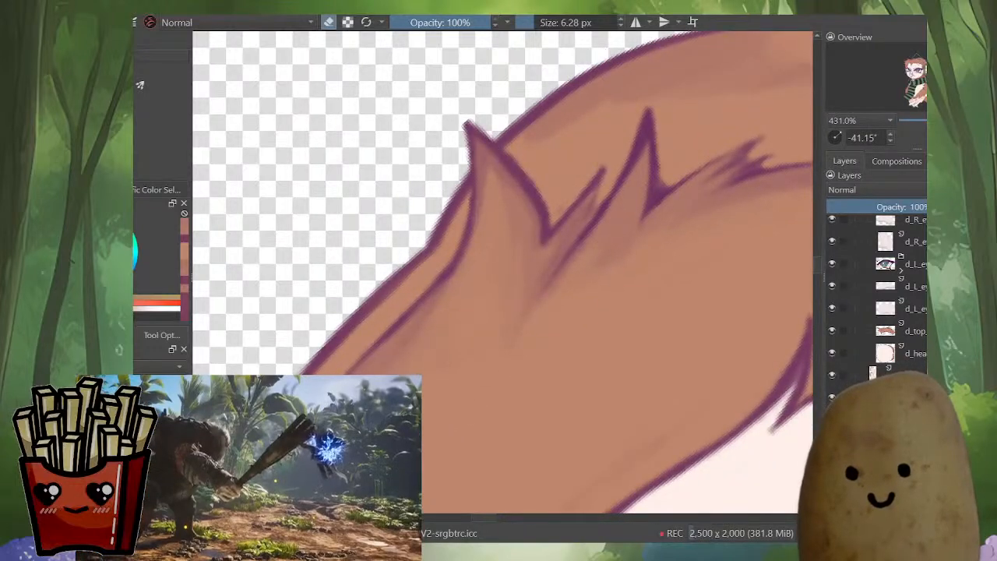
left_click(458, 204, "ctrl")
scroll(502, 272, "down", 3)
scroll(502, 272, "up", 2)
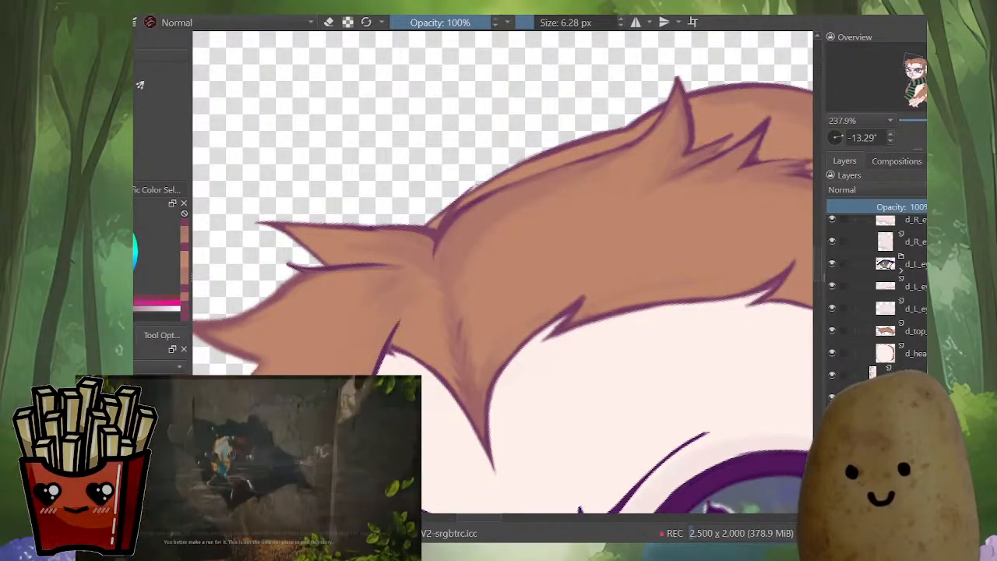
left_click_drag(466, 193, 658, 108)
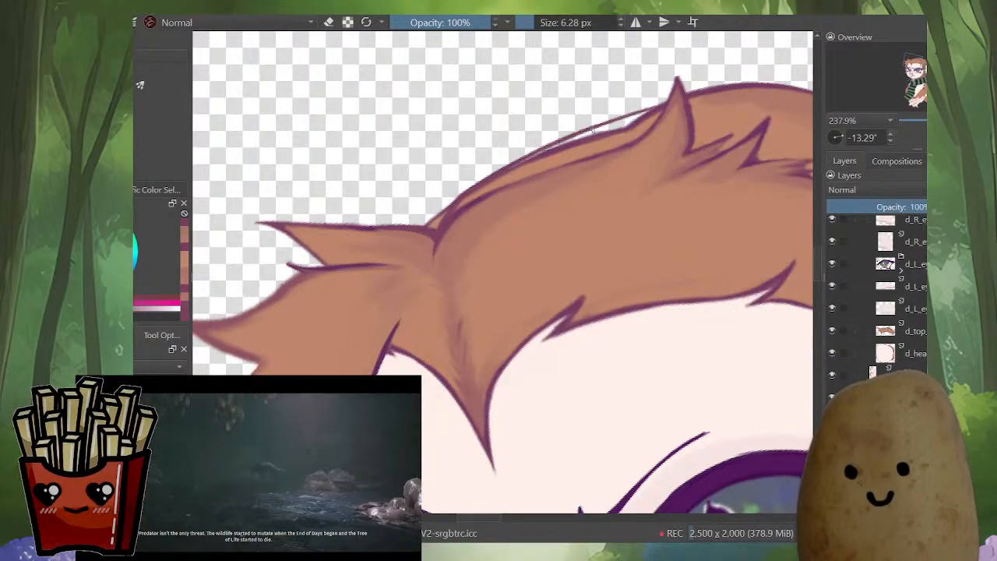
mouse_move(595, 127)
left_mouse_down()
mouse_move(731, 86)
mouse_move(505, 167)
mouse_move(456, 207)
left_mouse_up()
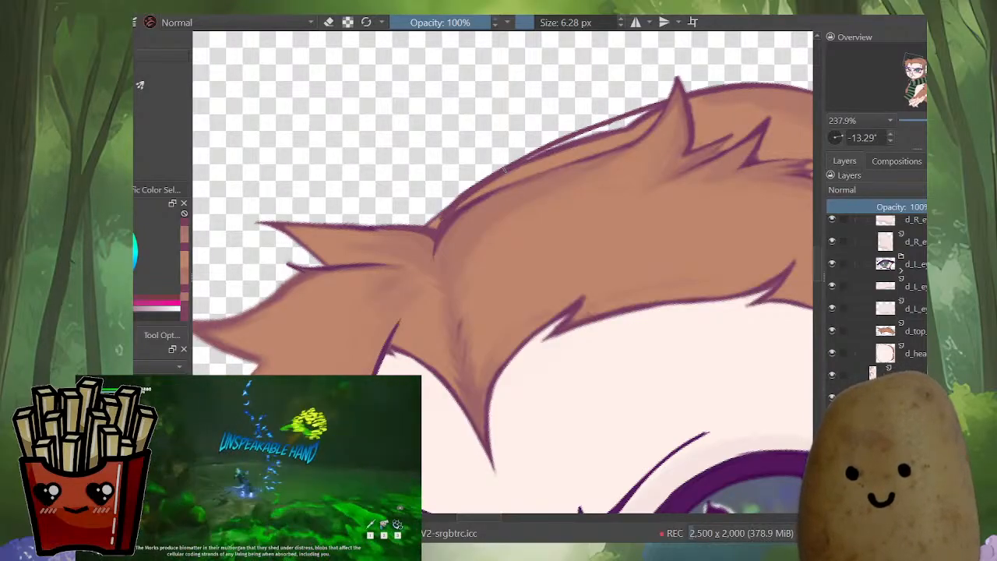
left_click_drag(517, 164, 669, 99)
left_click_drag(613, 123, 454, 212)
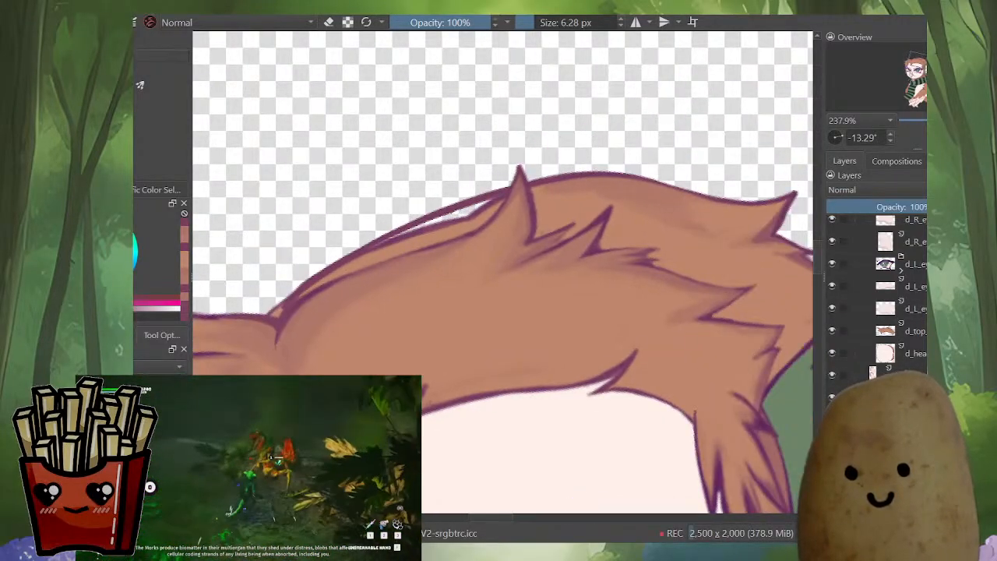
Step: Isolate the head layer, fill the gap under the raised outline with hair color and paint out the old inner line at 16.77 px
key("i")
mouse_move(539, 193)
left_mouse_down()
mouse_move(519, 186)
mouse_move(517, 148)
mouse_move(626, 115)
left_mouse_up()
key("e")
key("e")
left_click(487, 216, "ctrl")
mouse_move(480, 204)
left_mouse_down()
mouse_move(409, 249)
mouse_move(452, 278)
mouse_move(483, 251)
left_mouse_up()
left_click(478, 249, "ctrl")
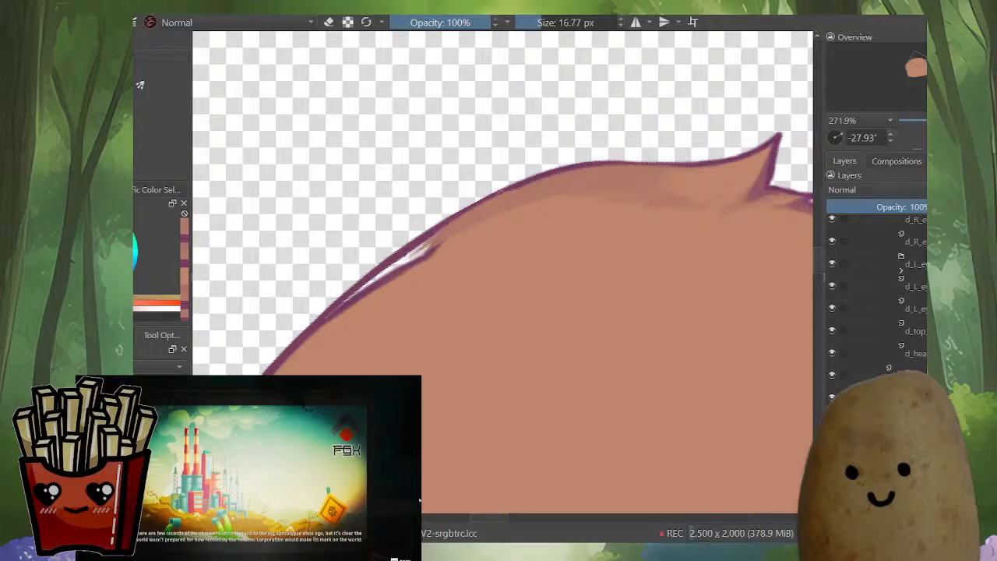
left_click_drag(506, 198, 349, 293)
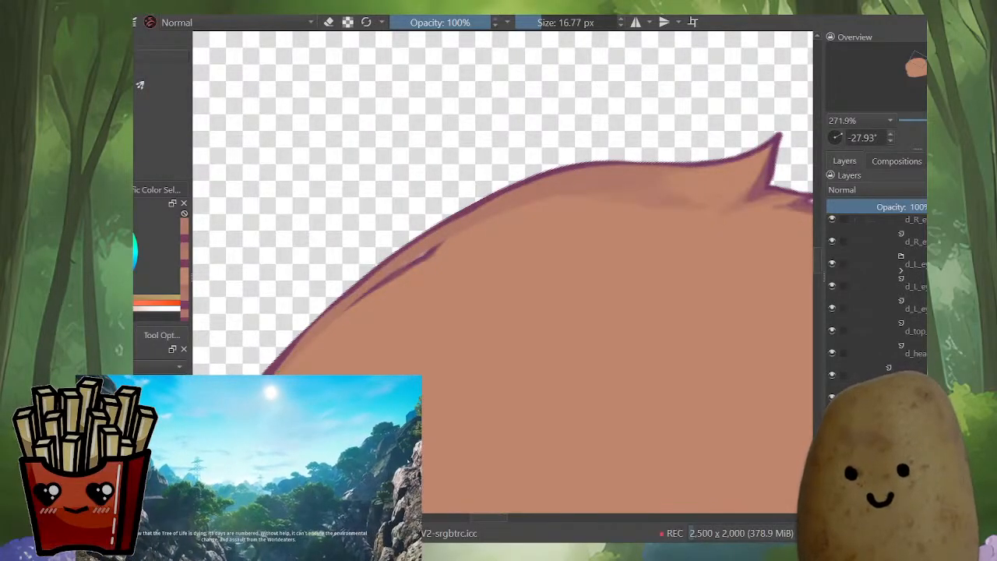
left_click_drag(440, 243, 374, 285)
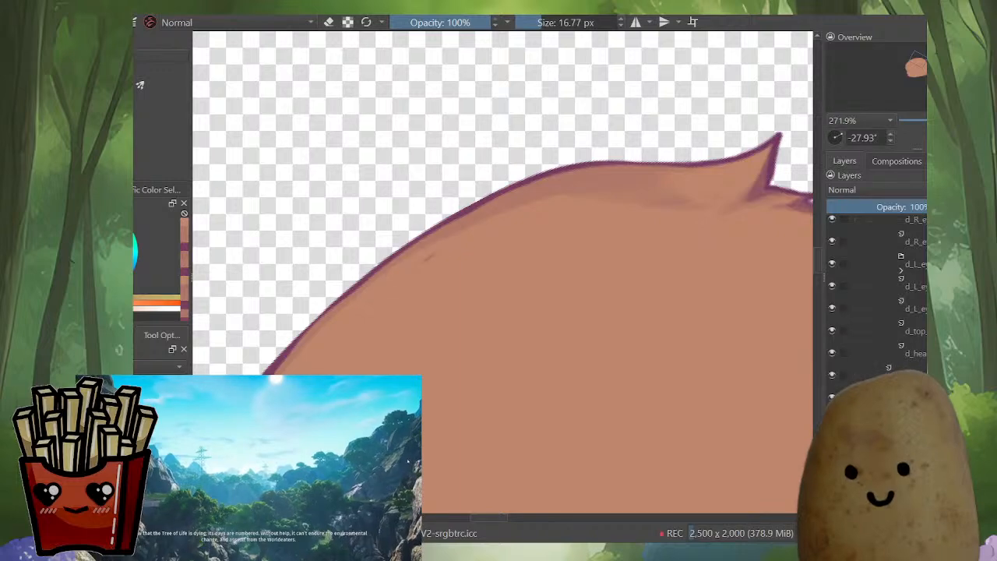
Step: Cover most of the thick inner line spur on the crown's edge with hair color using a 9.47 px brush
left_click_drag(499, 257, 443, 351)
left_click_drag(454, 262, 467, 163)
key("m")
left_click_drag(498, 247, 433, 191)
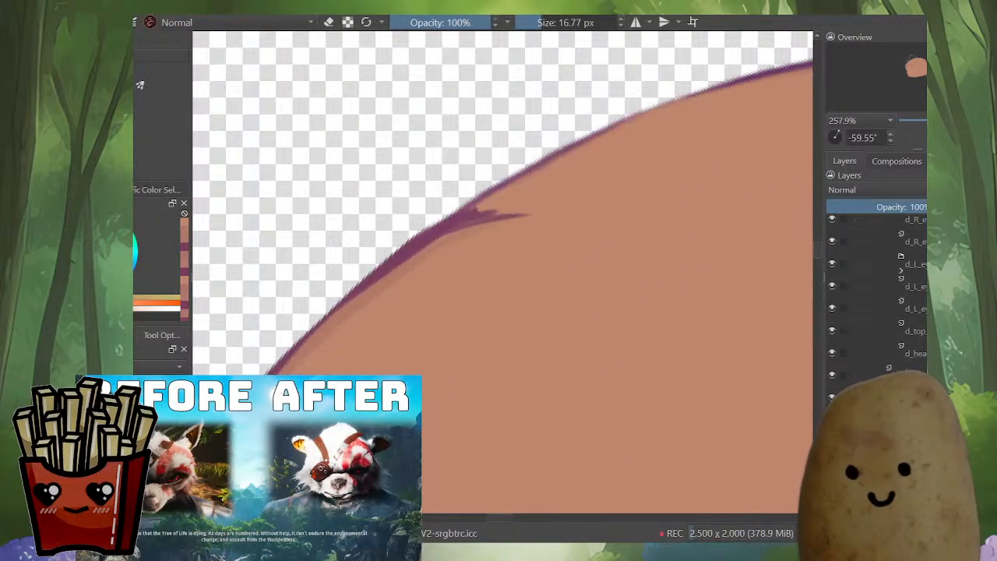
left_click_drag(414, 247, 403, 247)
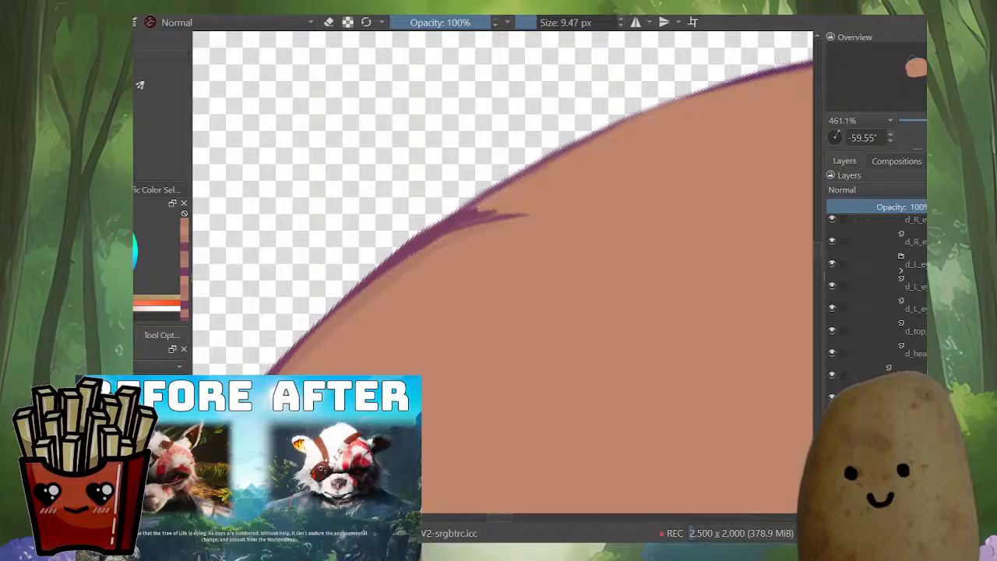
left_click_drag(571, 209, 495, 280)
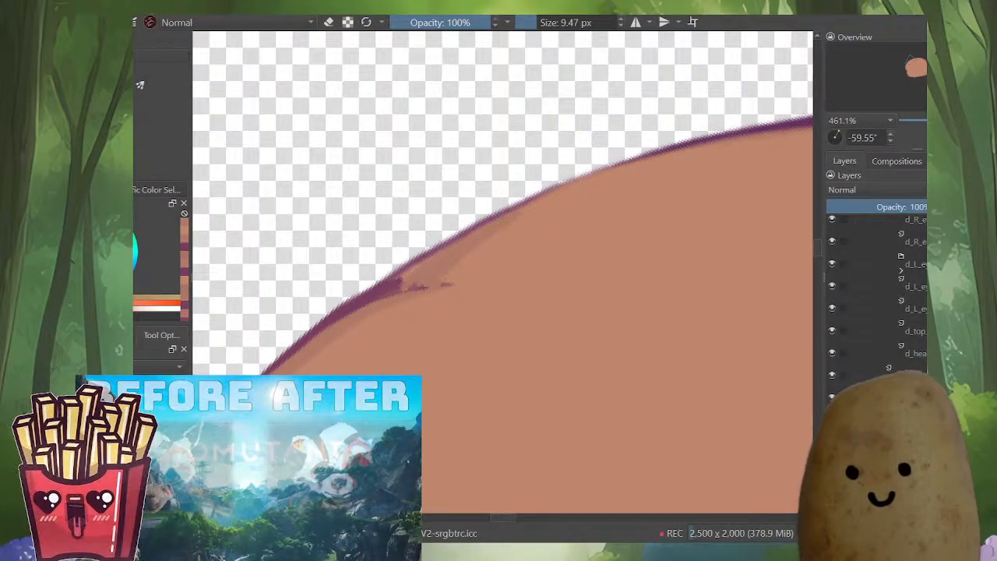
left_click_drag(667, 165, 551, 212)
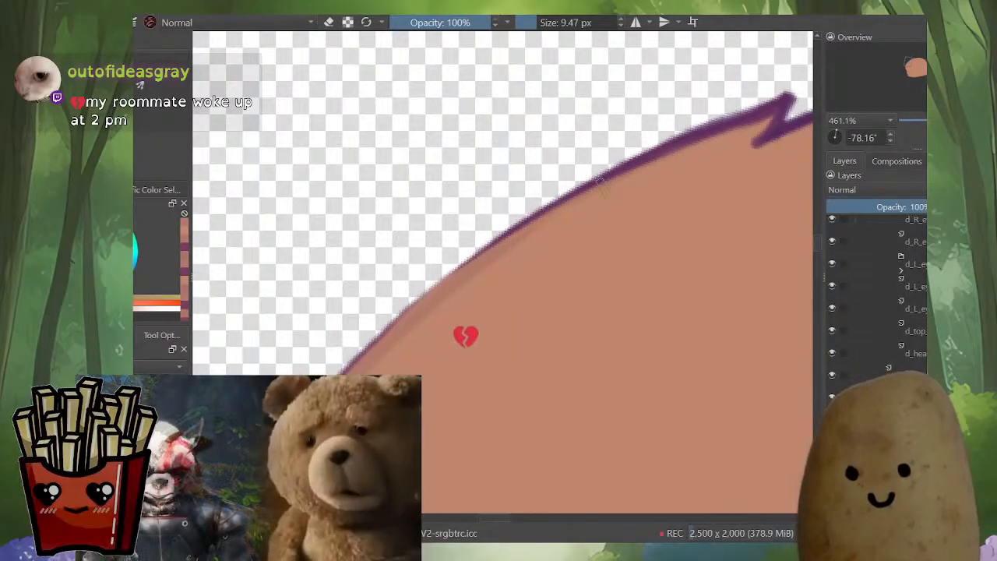
Step: Erase along the outer edge of the isolated head outline beside the small notch, thinning and smoothing the line
left_click_drag(667, 152, 632, 187)
key("e")
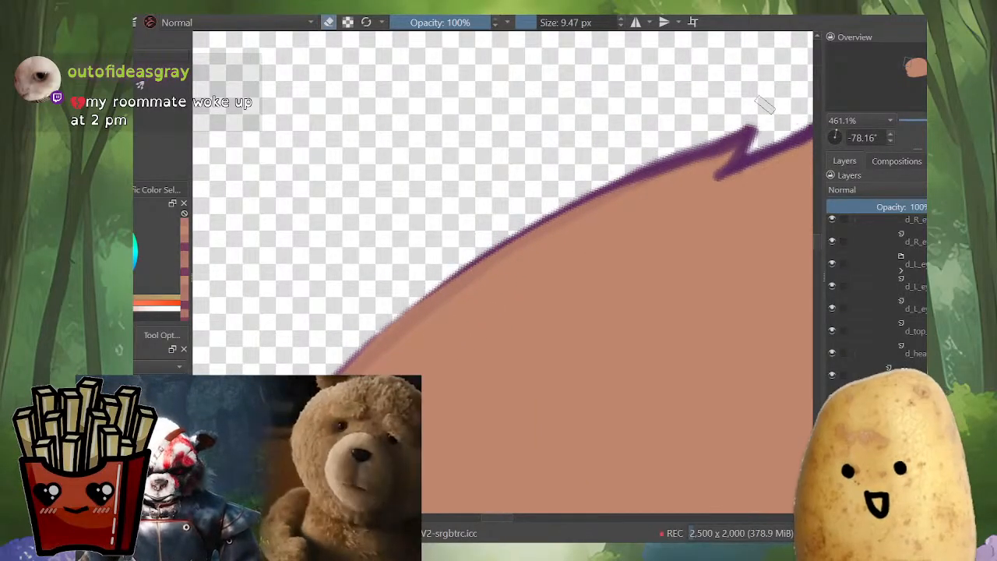
mouse_move(749, 123)
left_mouse_down()
mouse_move(598, 171)
mouse_move(426, 253)
left_mouse_up()
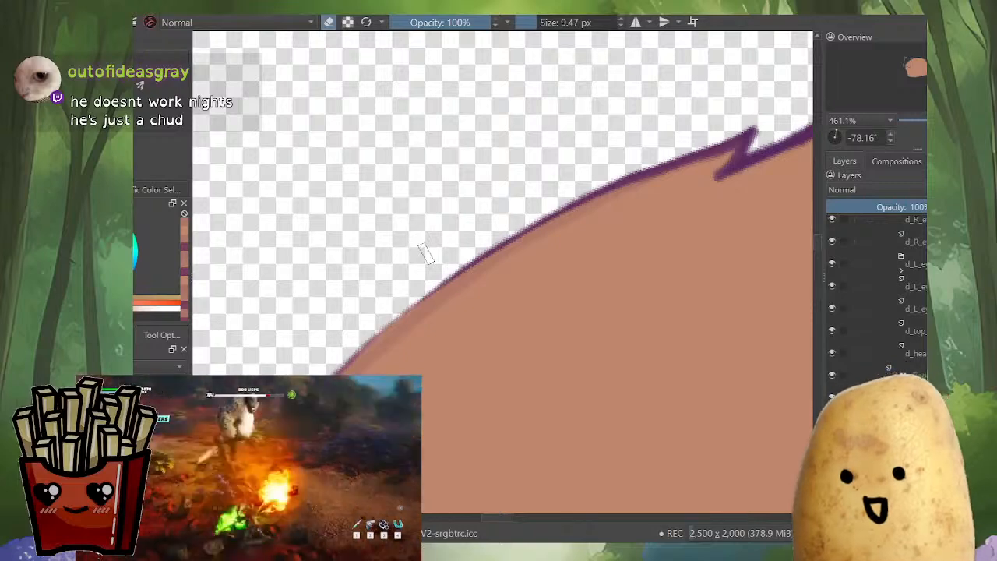
left_click(744, 143, "ctrl")
key("e")
mouse_move(751, 122)
left_mouse_down()
mouse_move(519, 213)
mouse_move(415, 273)
left_mouse_up()
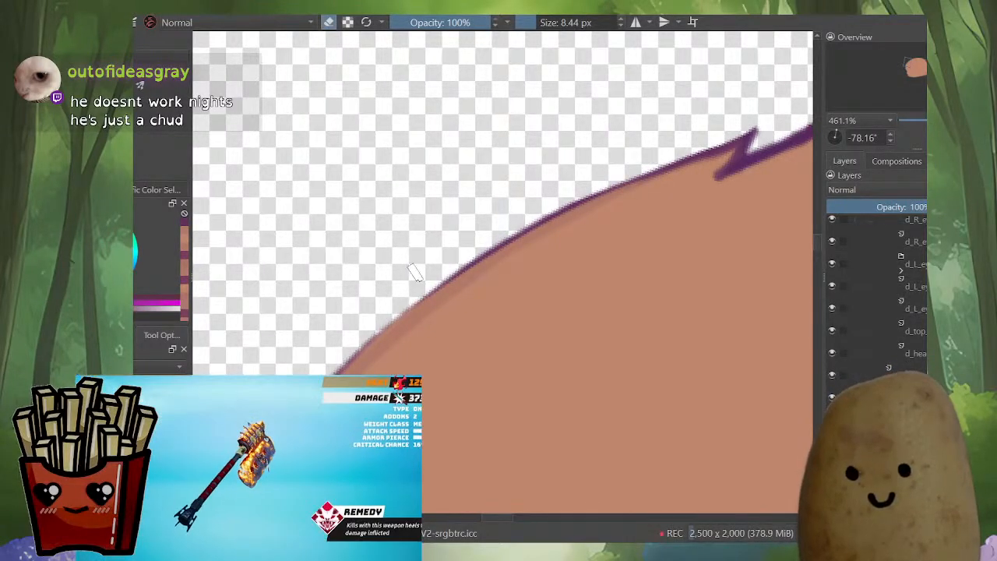
Step: Retrace the outline running down from the notch in dark purple with a 5.99 px brush
key("e")
left_click_drag(703, 155, 514, 232)
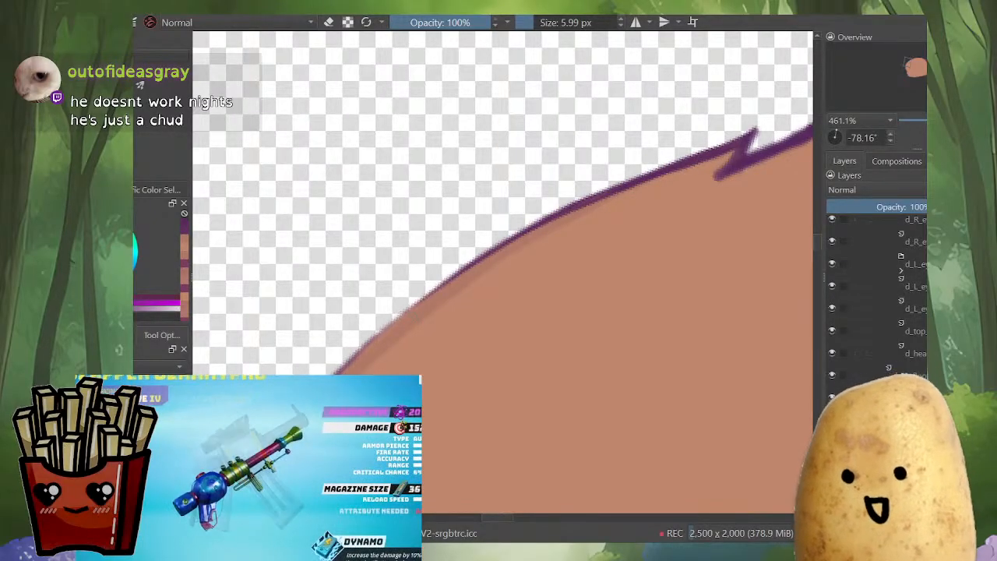
left_click_drag(569, 208, 631, 157)
mouse_move(690, 131)
left_mouse_down()
mouse_move(461, 259)
mouse_move(510, 229)
mouse_move(387, 328)
left_mouse_up()
key("ctrl+z")
left_click_drag(478, 251, 365, 348)
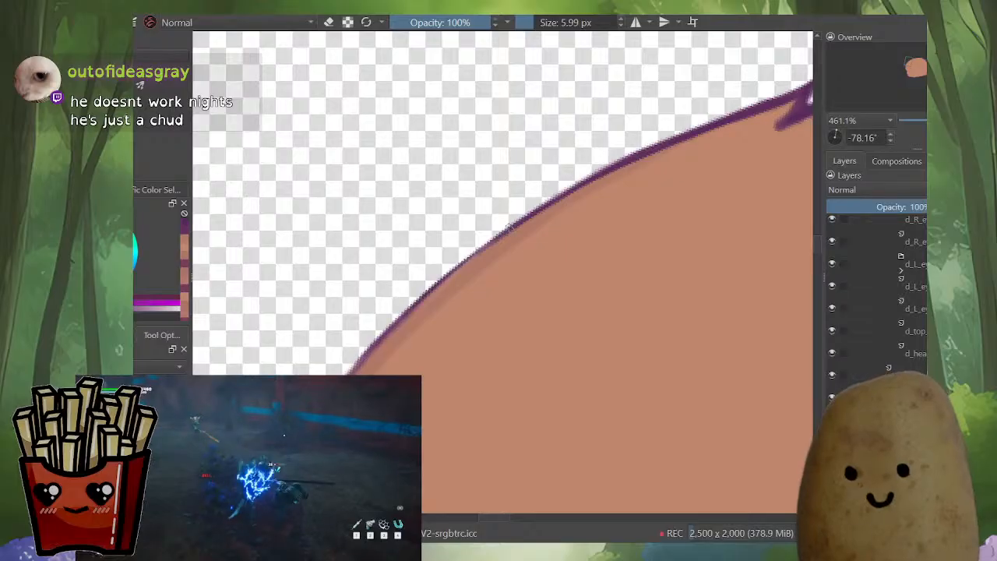
left_click_drag(512, 226, 570, 135)
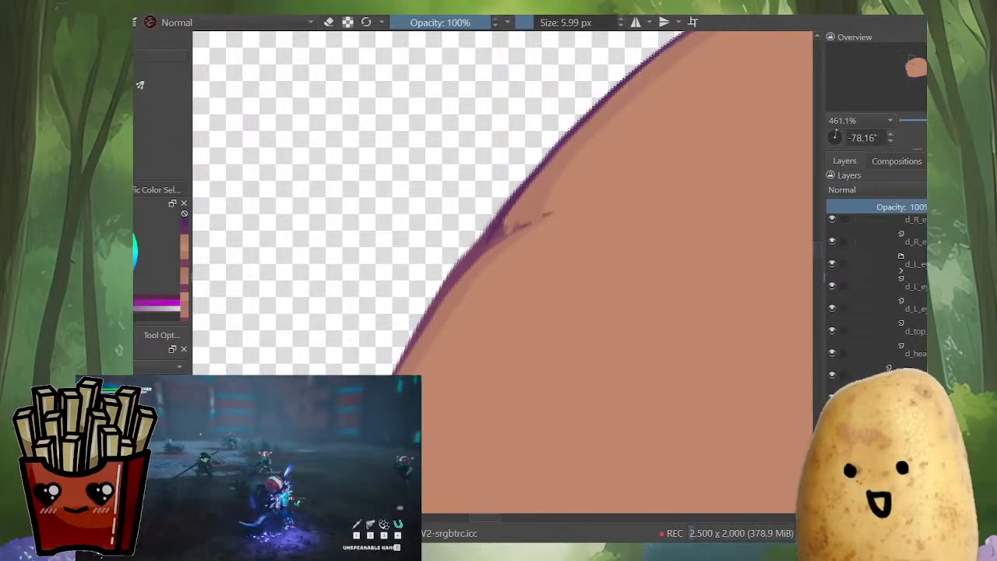
Step: Redraw the short inner hair spur, then darken the adjoining head outline and trim its inner edge into a smooth curve
mouse_move(548, 213)
left_mouse_down()
mouse_move(455, 278)
mouse_move(392, 363)
left_mouse_up()
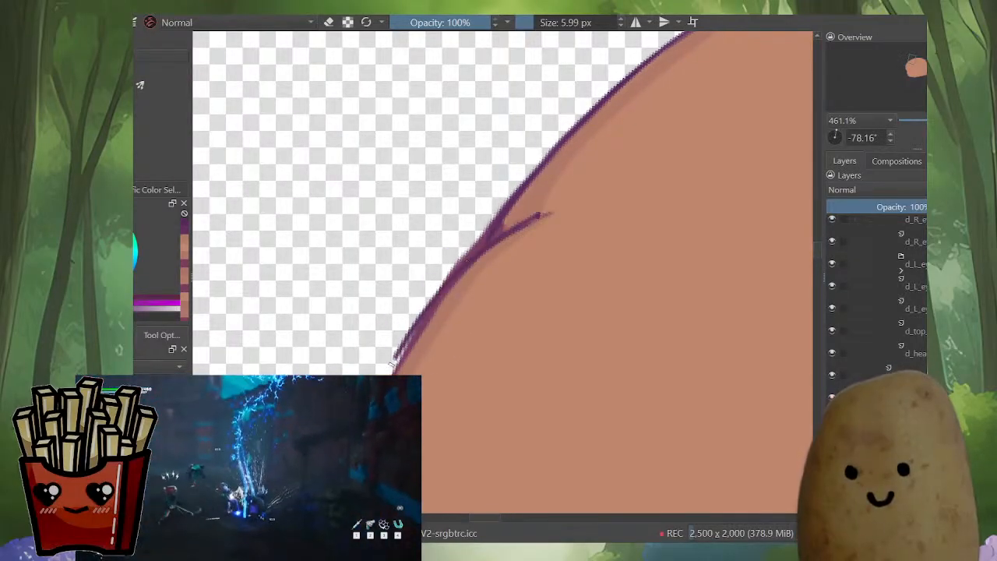
left_click_drag(458, 320, 495, 210)
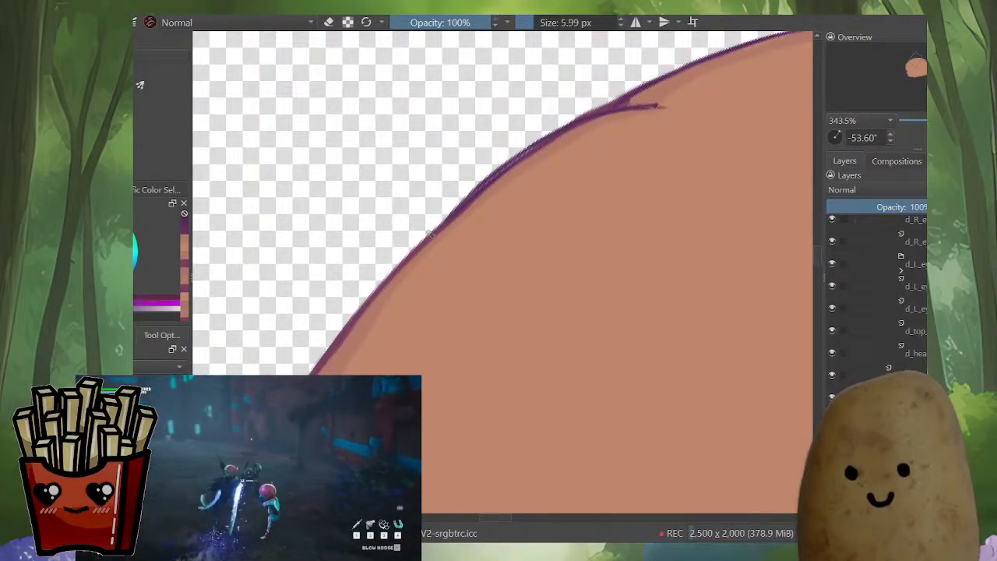
left_click_drag(525, 154, 330, 348)
left_click(483, 216, "ctrl")
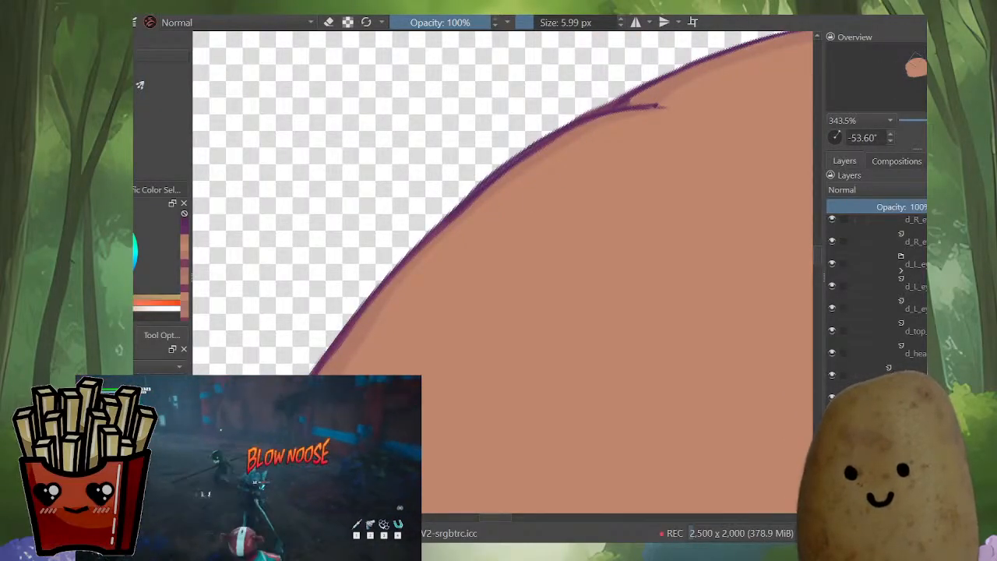
mouse_move(523, 162)
left_mouse_down()
mouse_move(468, 206)
mouse_move(336, 345)
left_mouse_up()
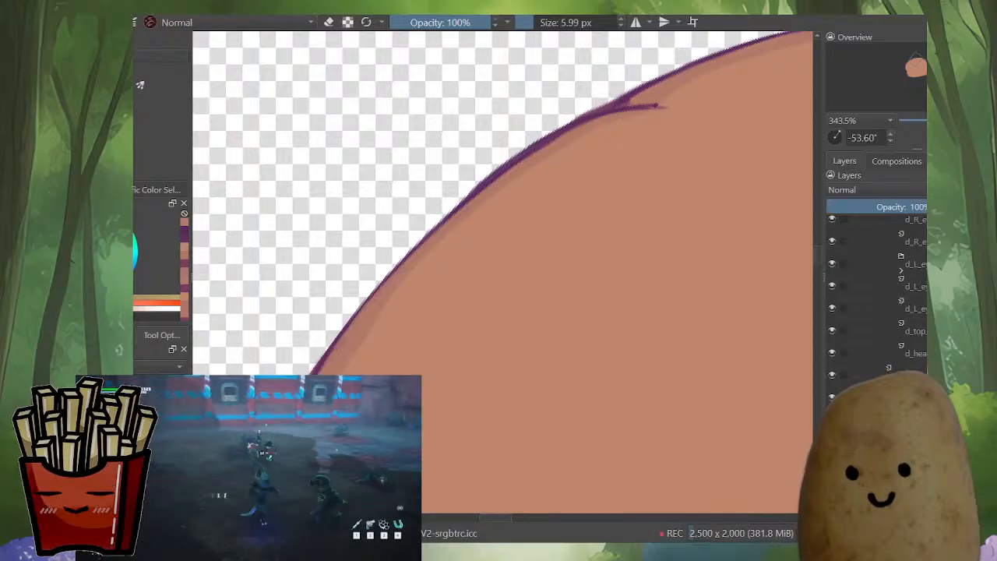
Step: Show all layers again and erase along the outer edge of the crown's outline beside the hair parting
left_click_drag(381, 311, 570, 400)
key("i")
key("m")
mouse_move(509, 165)
left_mouse_down()
mouse_move(510, 62)
mouse_move(486, 174)
mouse_move(478, 147)
left_mouse_up()
key("e")
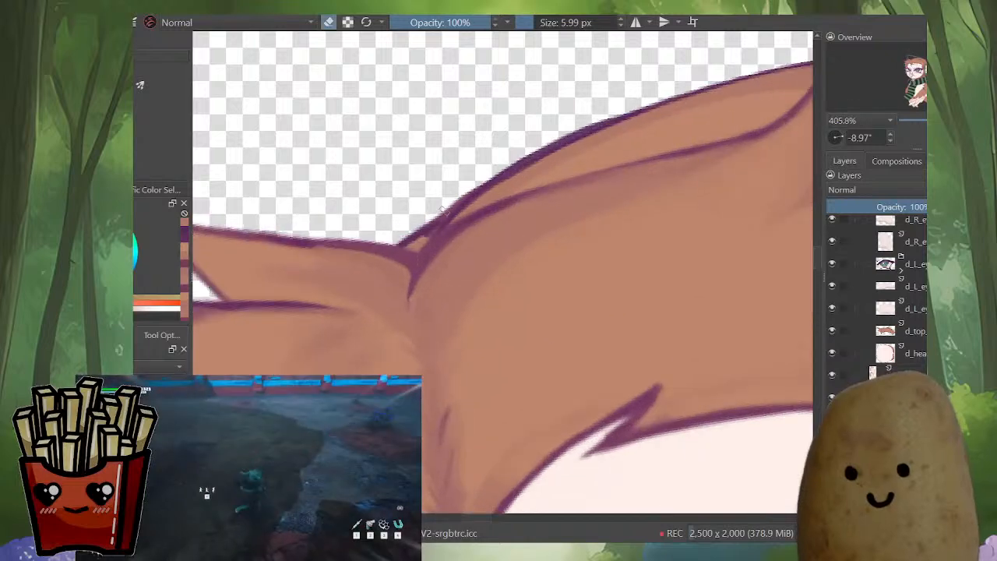
left_click_drag(434, 218, 614, 104)
left_click_drag(447, 199, 606, 117)
key("e")
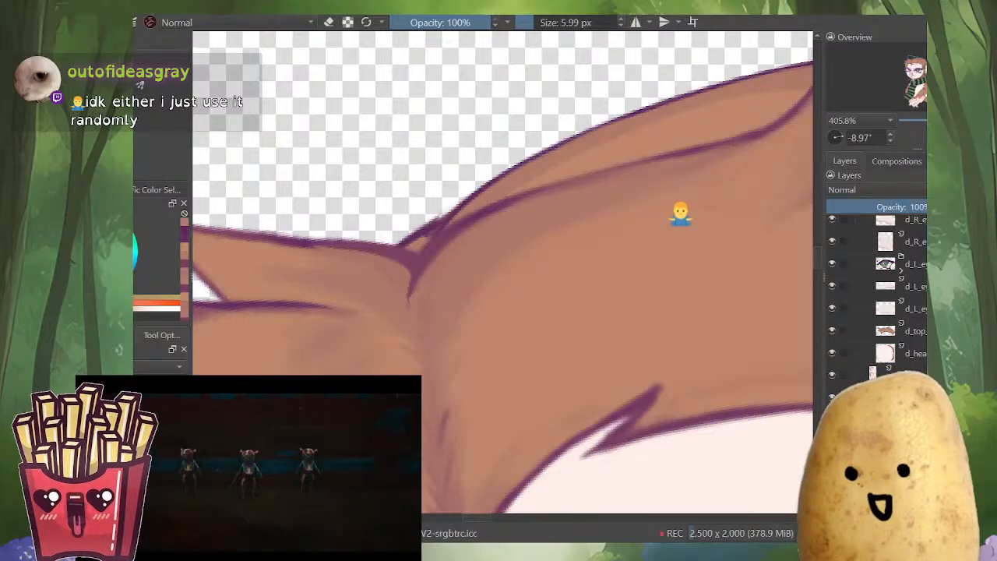
Step: Touch up the purple line and hair fill where the crown meets the parting, then erase the excess outside it
left_click(461, 201, "ctrl")
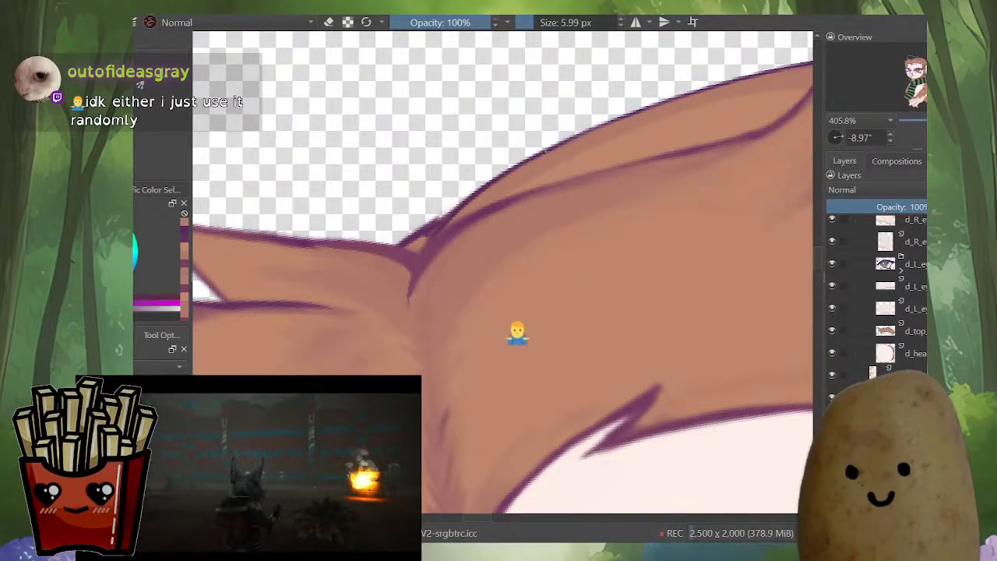
left_click_drag(461, 202, 487, 184)
mouse_move(441, 222)
left_mouse_down()
mouse_move(401, 247)
mouse_move(486, 207)
mouse_move(406, 245)
left_mouse_up()
left_click(422, 243, "ctrl")
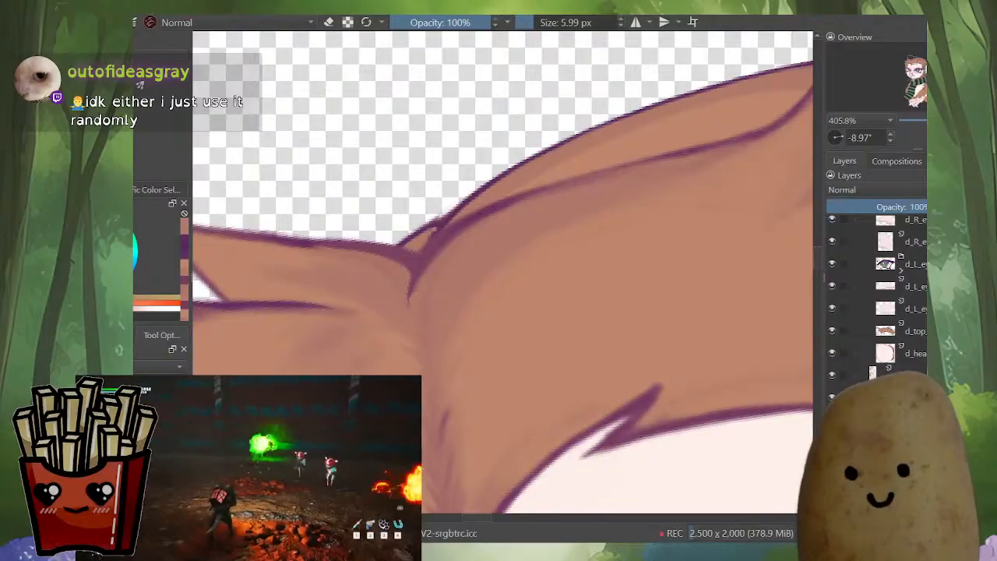
key("e")
left_click_drag(444, 212, 397, 243)
Step: Soften the hair shading beside the crown's rear tuft with a 19.42 px brush
scroll(420, 238, "down", 6)
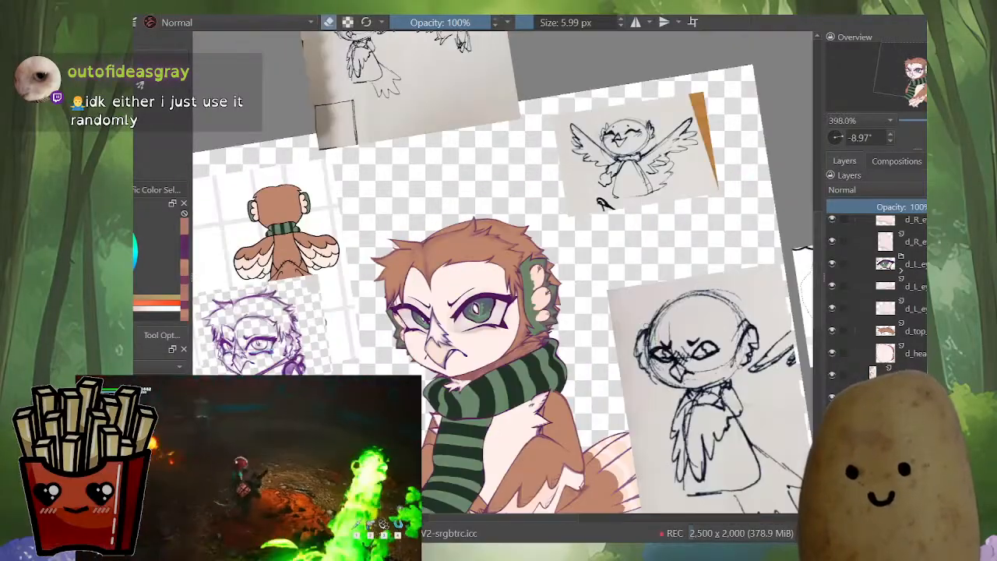
left_click_drag(452, 273, 493, 182)
scroll(543, 165, "up", 4)
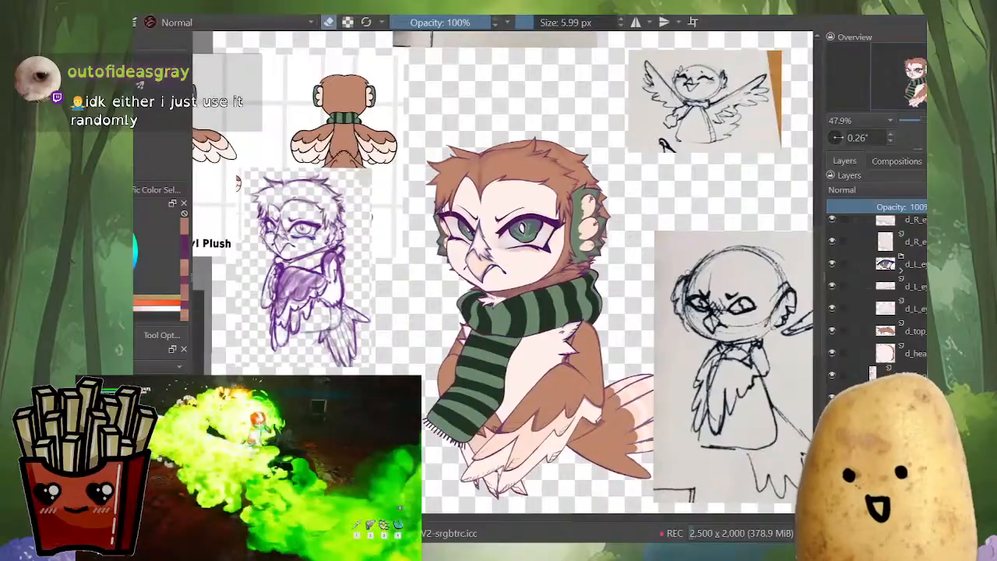
key("m")
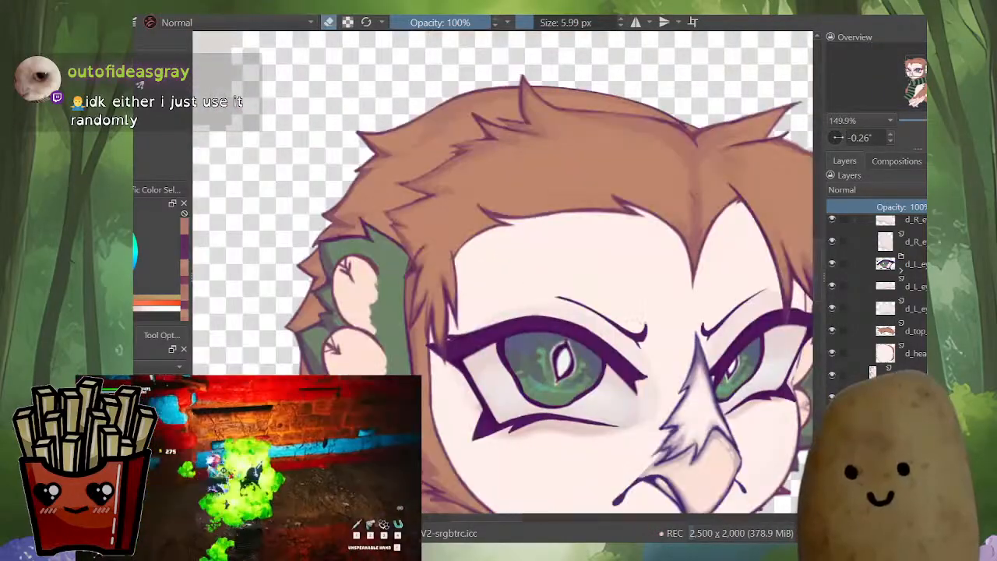
scroll(452, 119, "up", 3)
key("e")
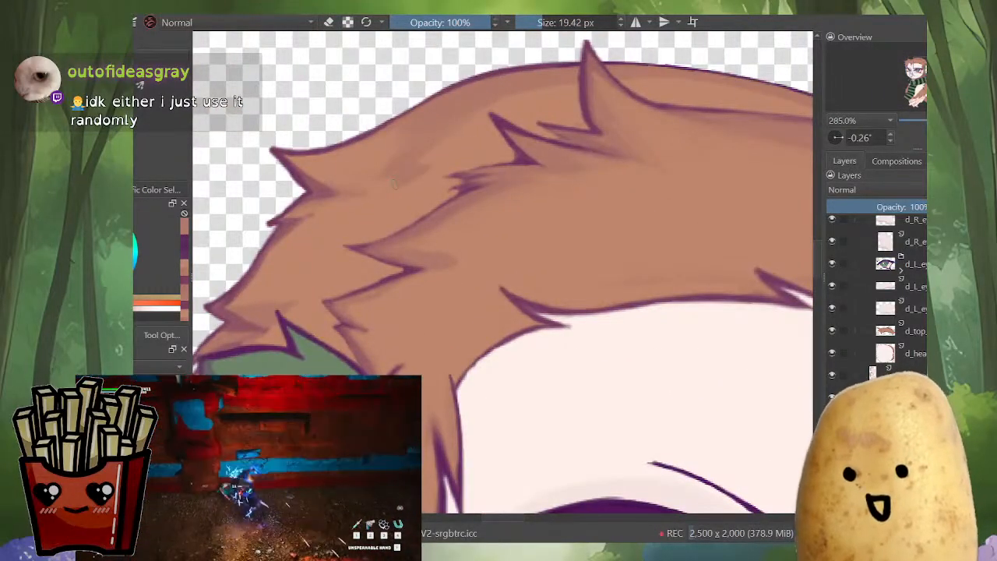
left_click_drag(405, 192, 443, 173)
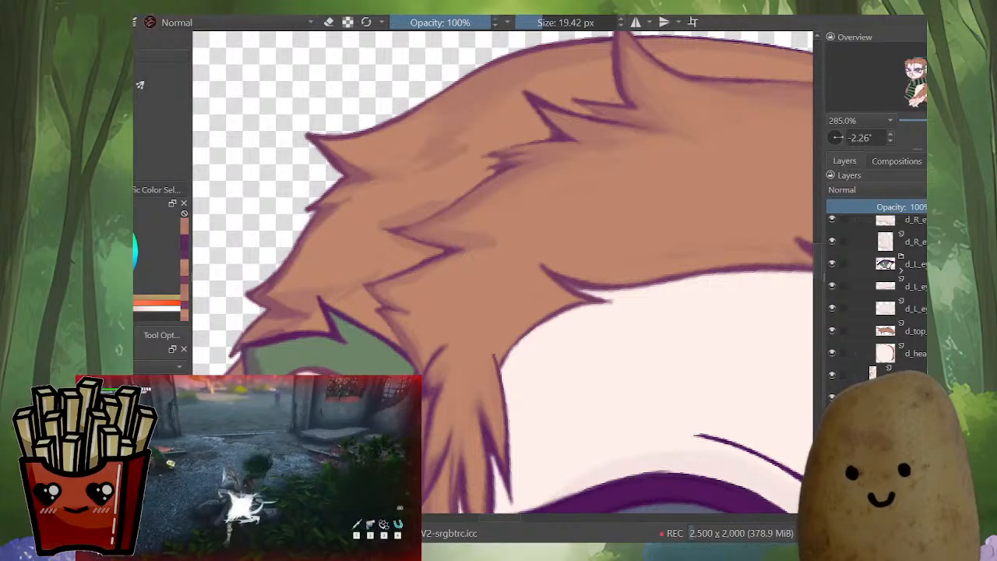
Step: Examine the lower back of the head in isolation and with all layers, and compare the mirrored view with the whole character
left_click_drag(545, 467, 612, 84)
key("i")
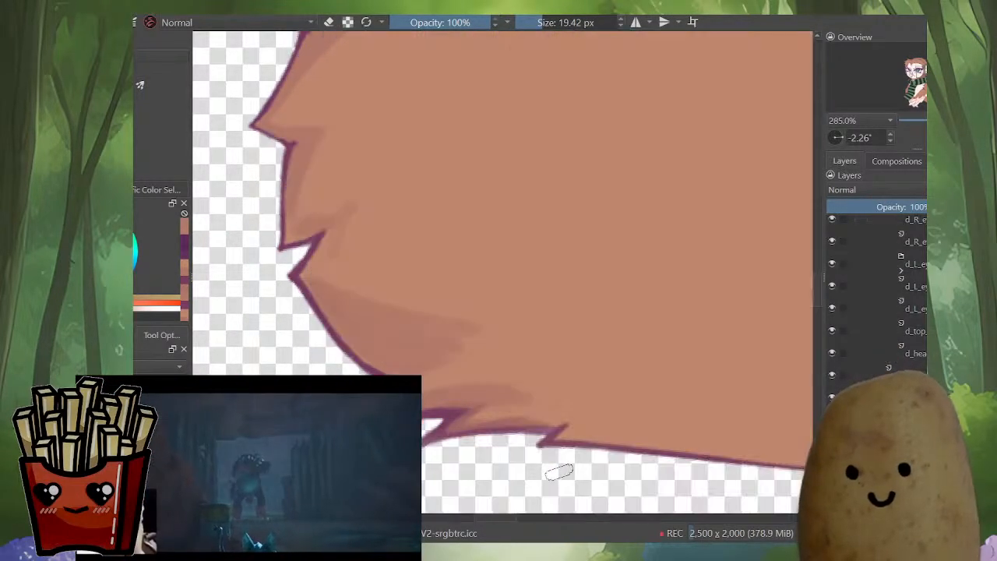
key("i")
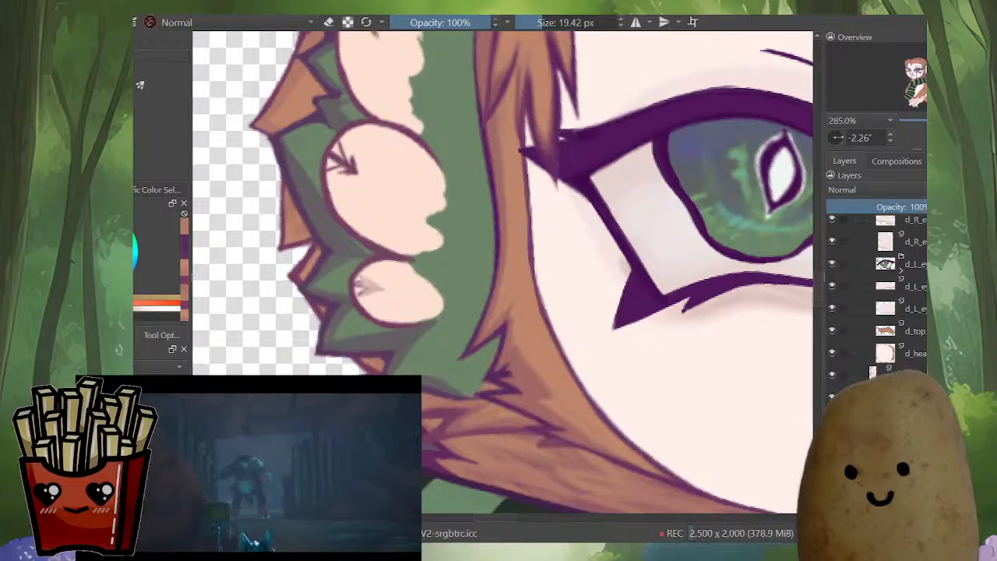
scroll(505, 426, "down", 4)
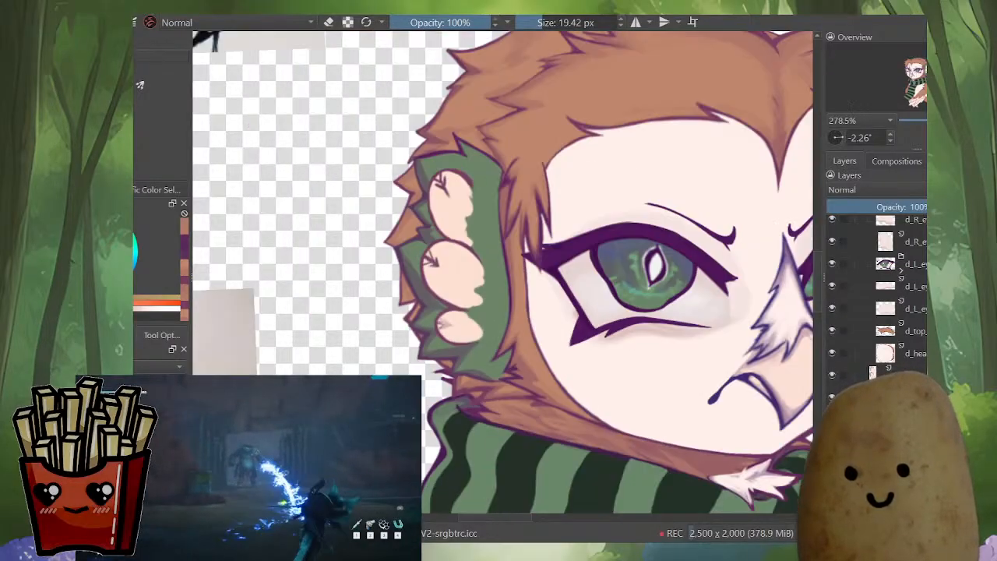
key("m")
scroll(506, 427, "down", 2)
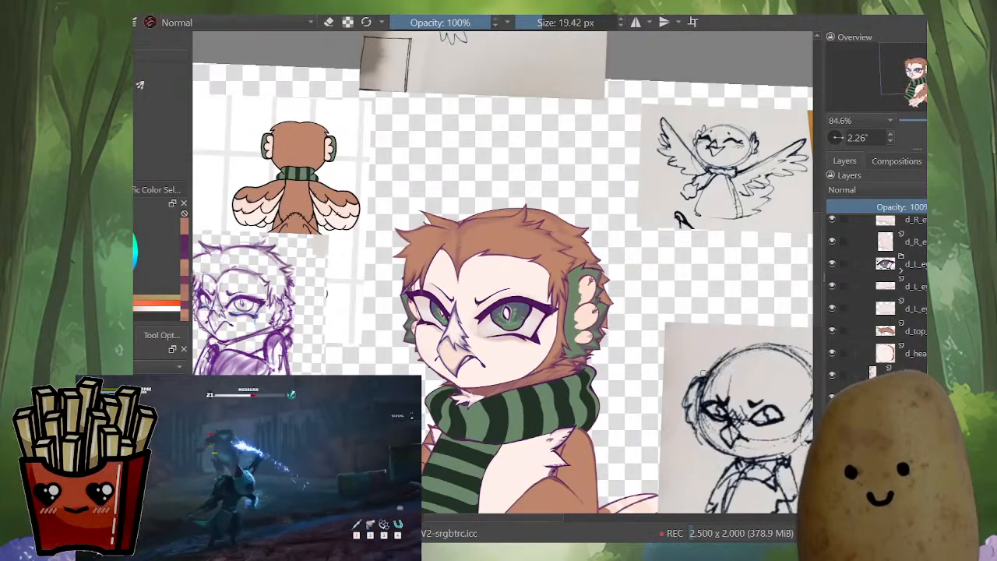
Step: Check the head and the ear layer in isolation, and change the ear layer's name prefix to "sw"
scroll(506, 427, "up", 2)
left_click_drag(506, 427, 537, 378)
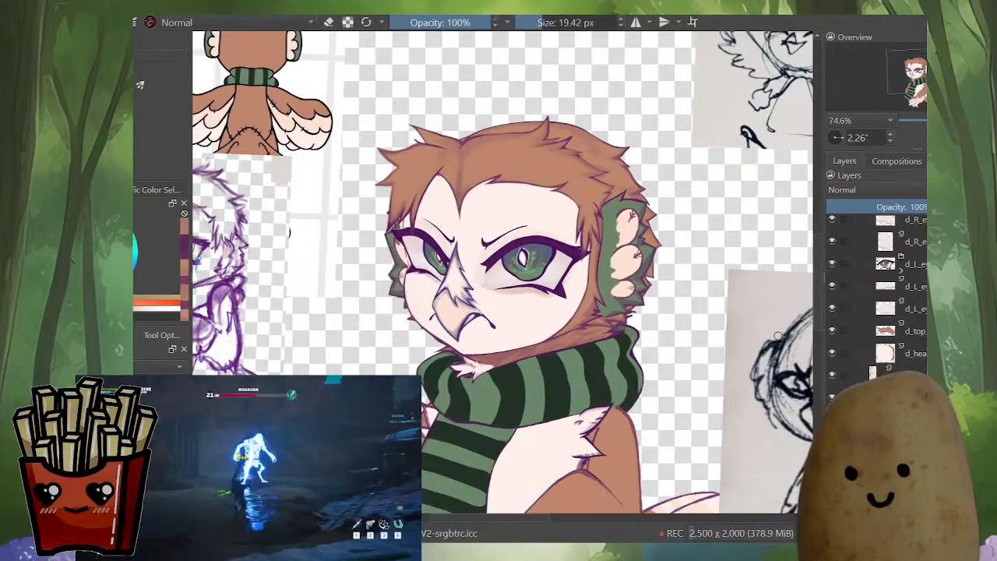
left_click_drag(778, 336, 792, 338)
scroll(642, 257, "up", 2)
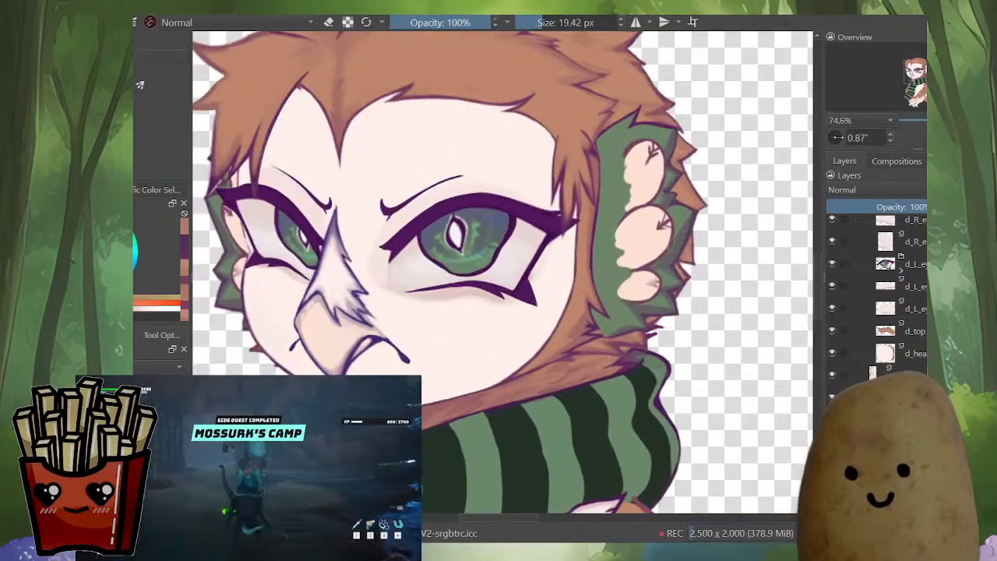
left_click_drag(642, 257, 668, 247)
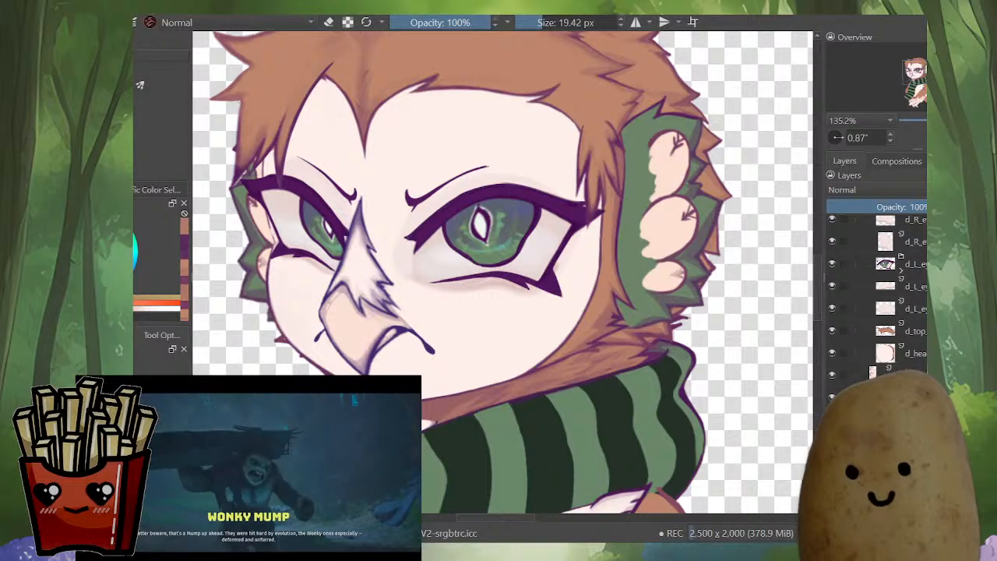
left_click(874, 442, "alt")
left_click(874, 442, "alt")
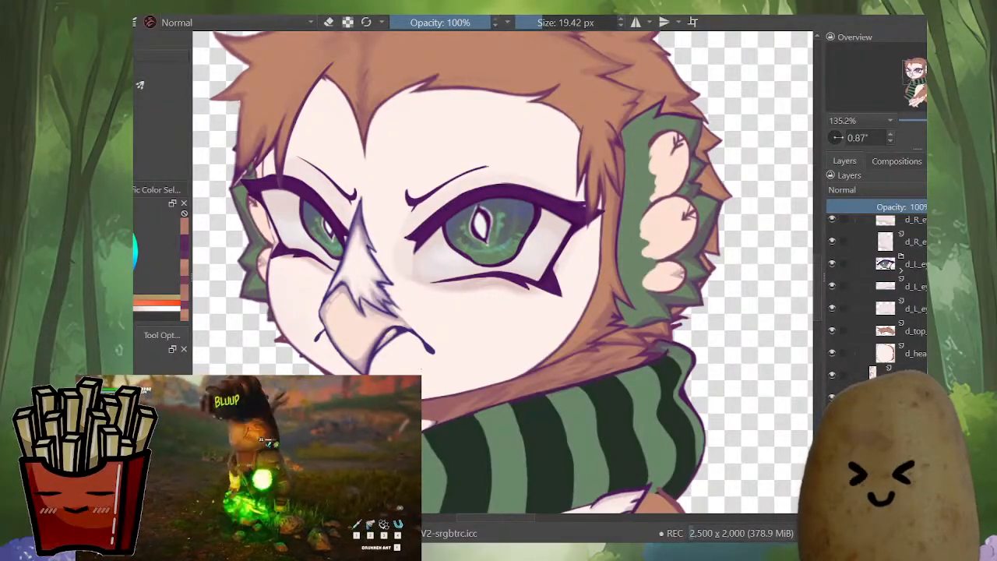
double_click(895, 375)
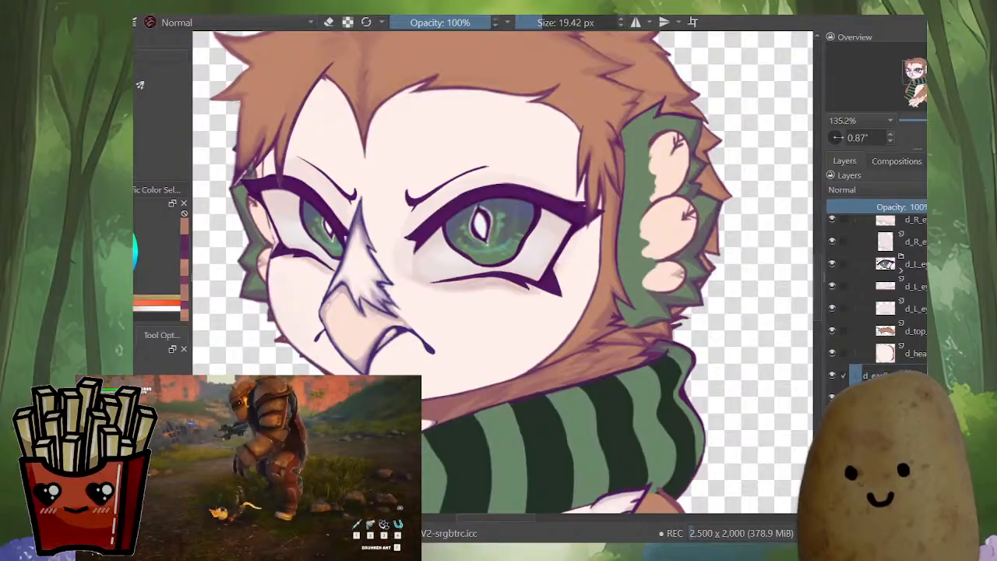
key("BackSpace")
type("sw")
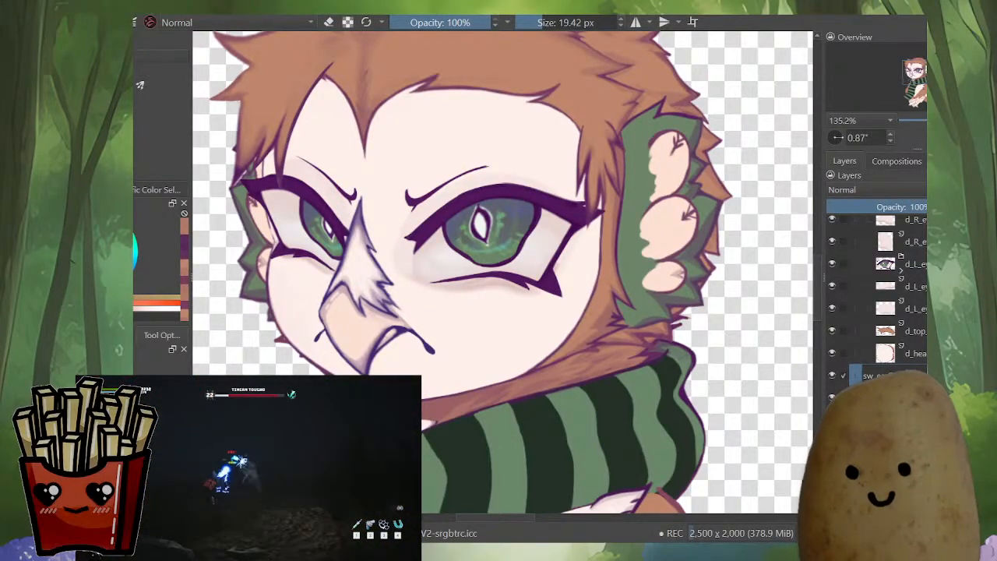
key("Return")
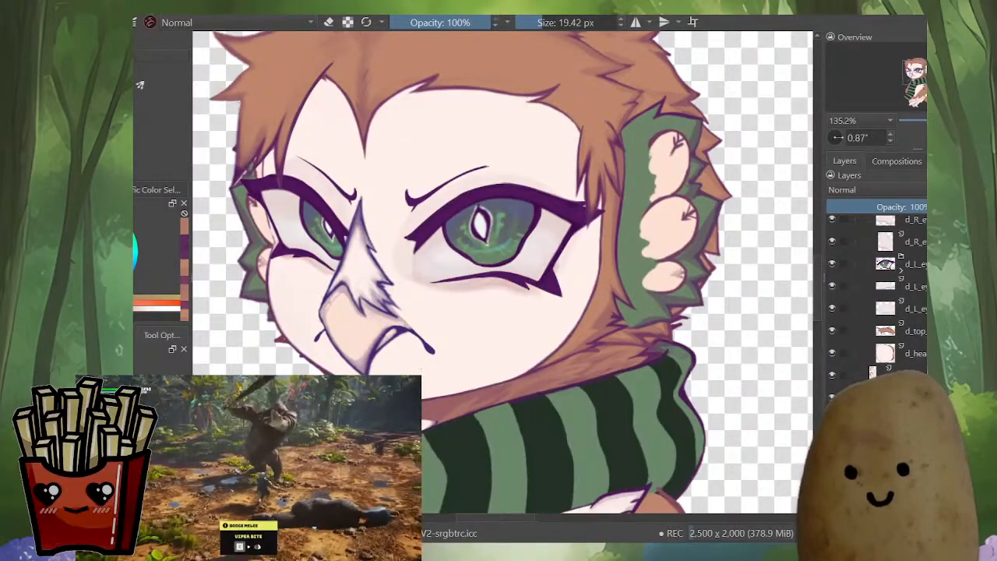
Step: Start a mesh transform on the far green ear and pull its upper and lower outer corner points downward
scroll(690, 396, "down", 2)
scroll(690, 396, "down", 3)
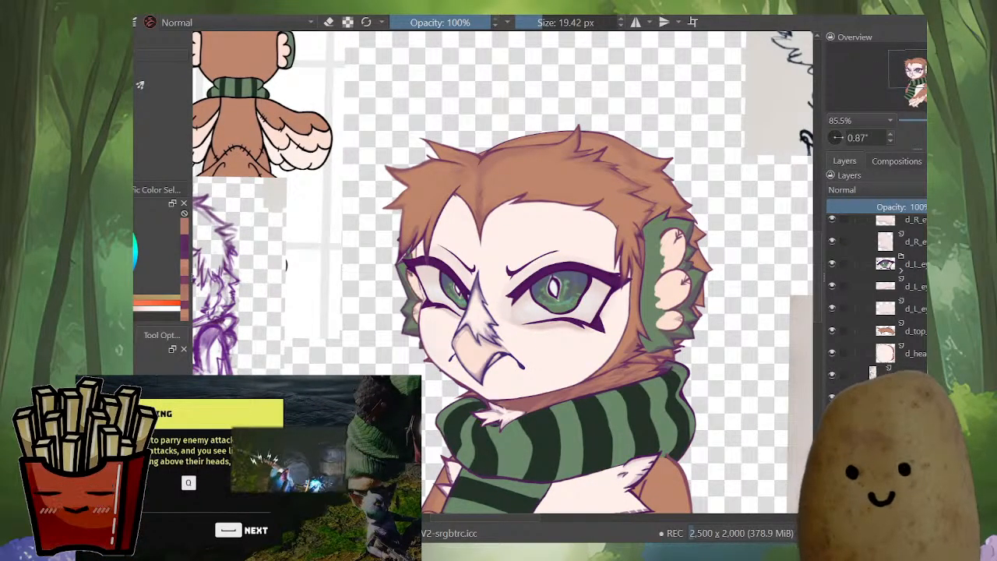
key("ctrl+v")
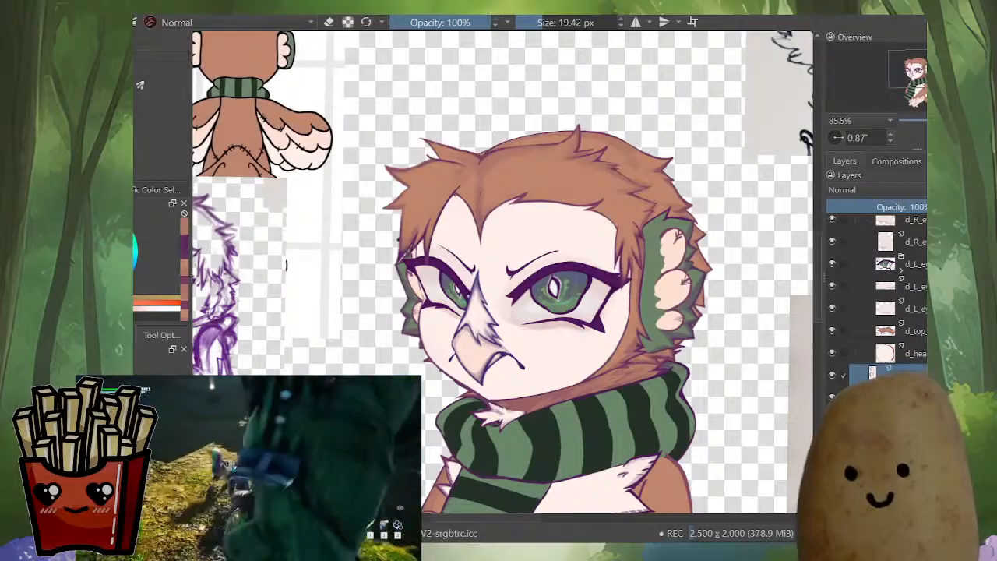
key("ctrl+t")
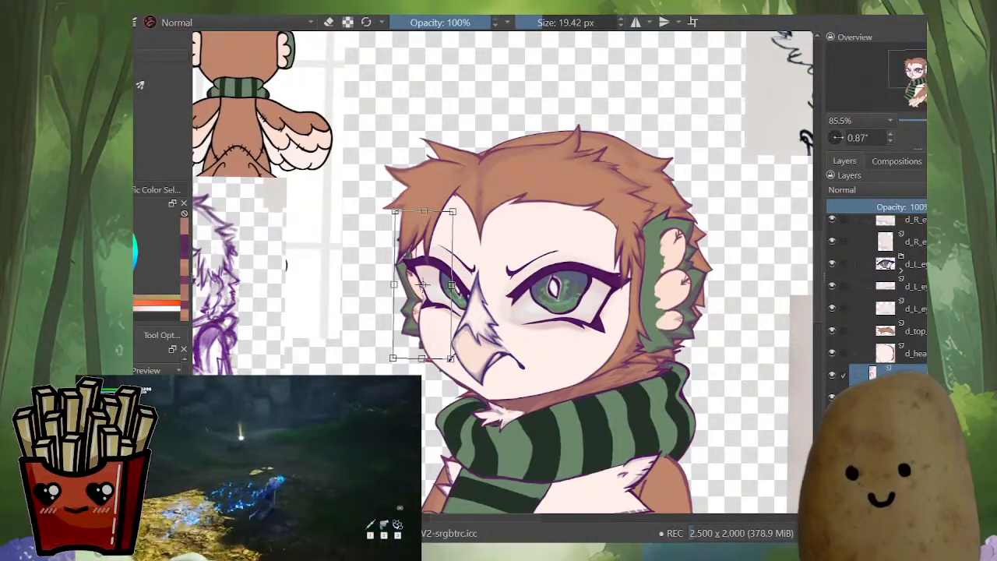
left_click(172, 391)
left_click(176, 412)
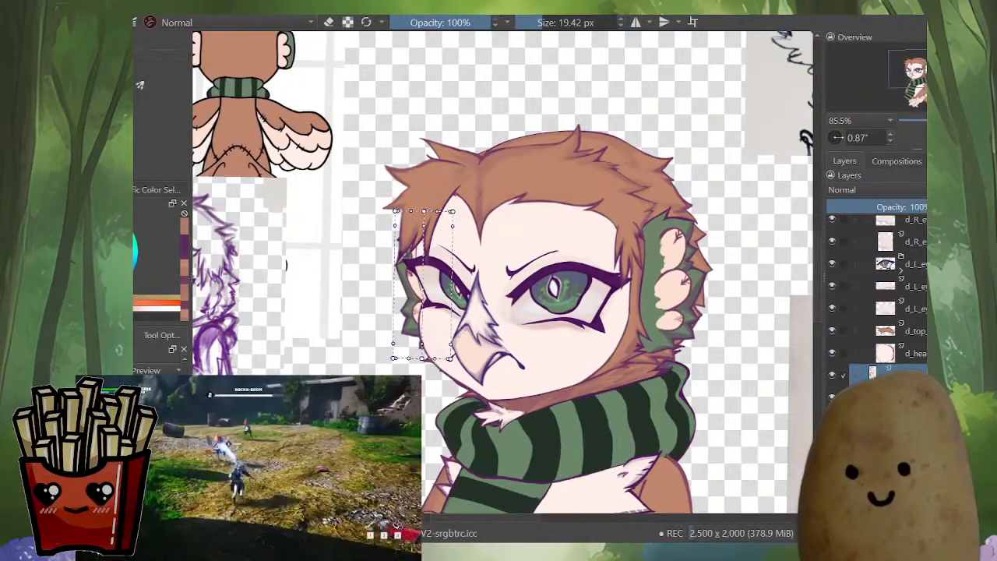
scroll(361, 283, "up", 3)
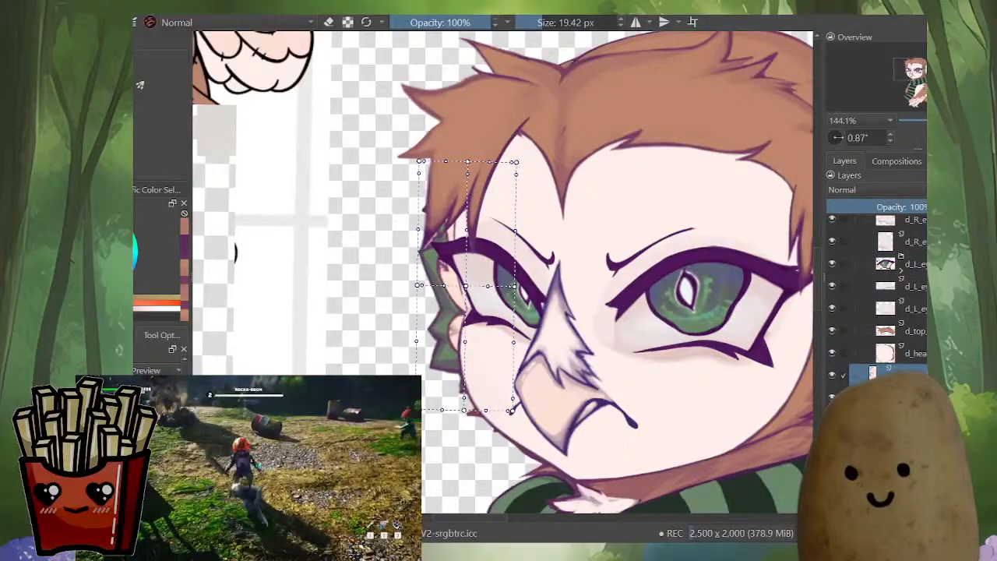
key("ctrl+z")
scroll(428, 226, "up", 1)
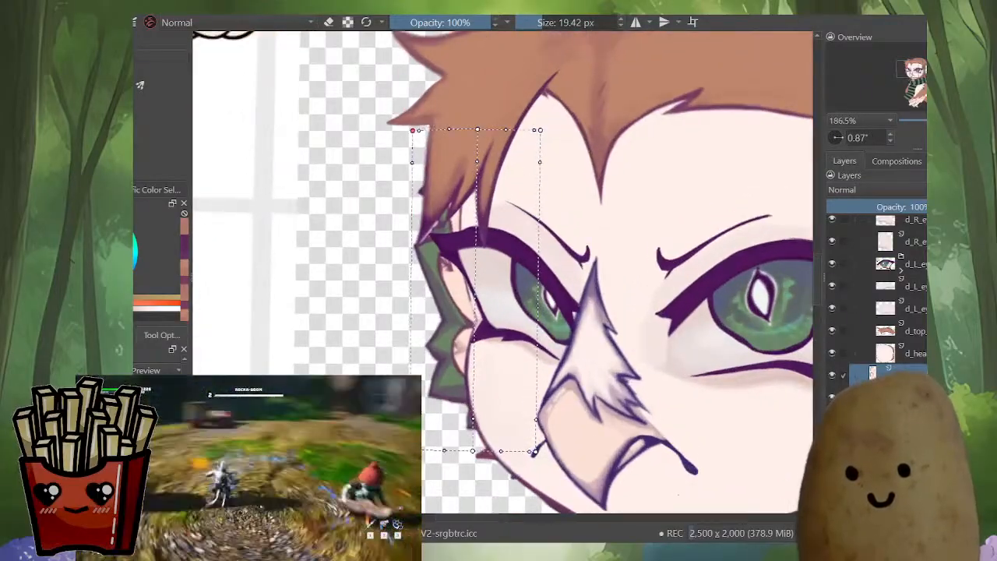
scroll(432, 218, "down", 4)
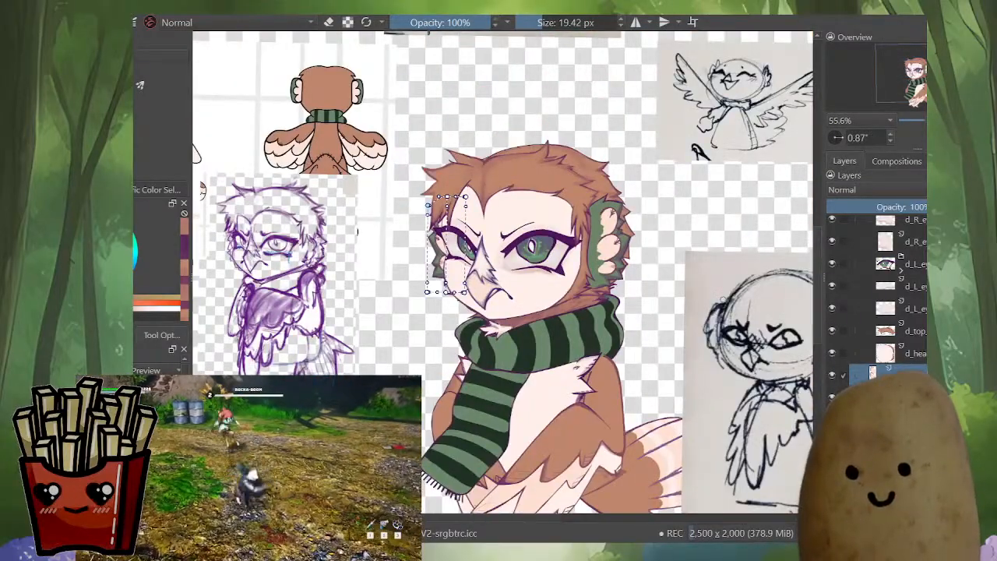
scroll(451, 265, "up", 4)
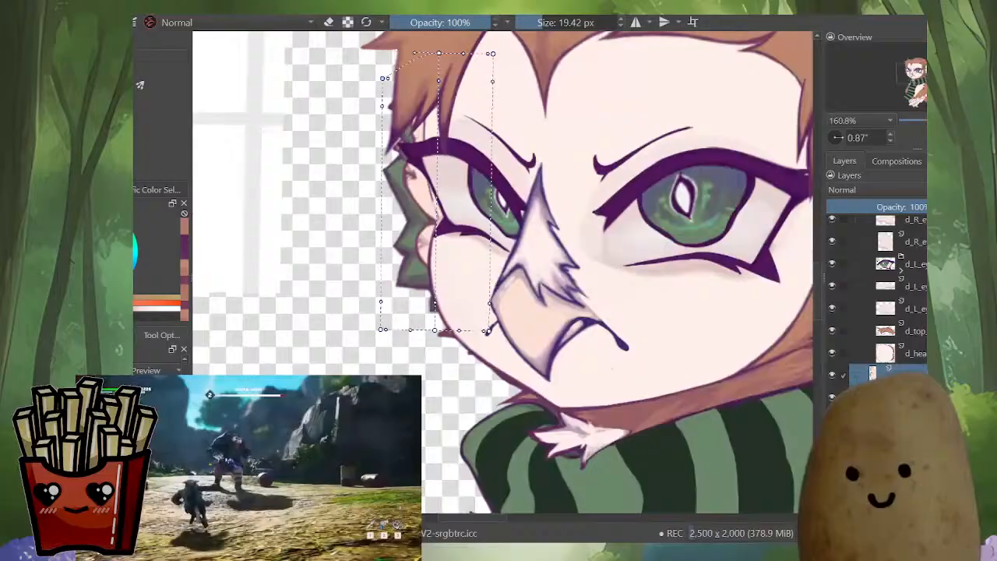
left_click_drag(381, 330, 386, 361)
Step: Lower the bottom middle point of the far ear's mesh and shift the ear slightly down against the face in the mirrored view
key("m")
left_click_drag(638, 374, 634, 376)
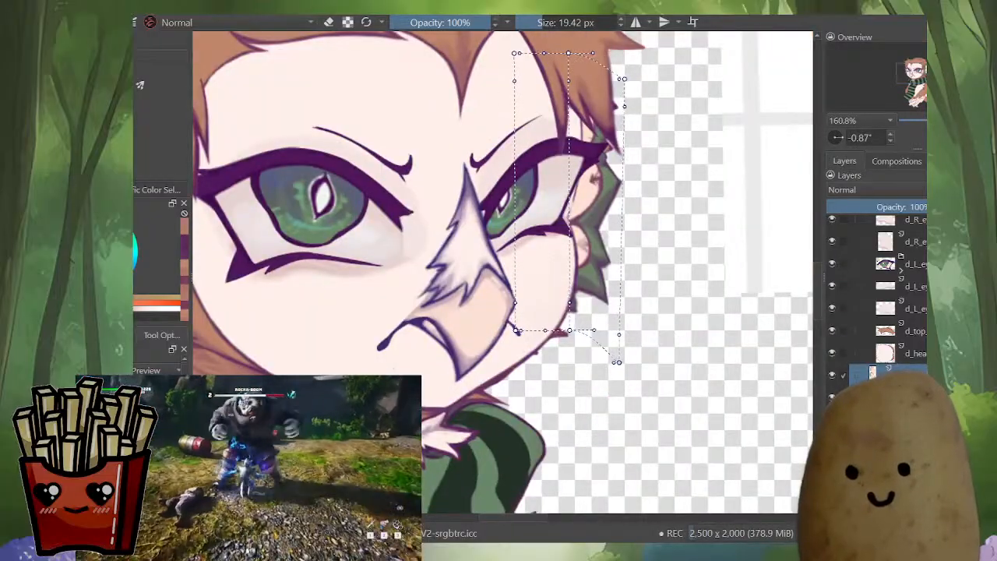
left_click_drag(568, 331, 563, 340)
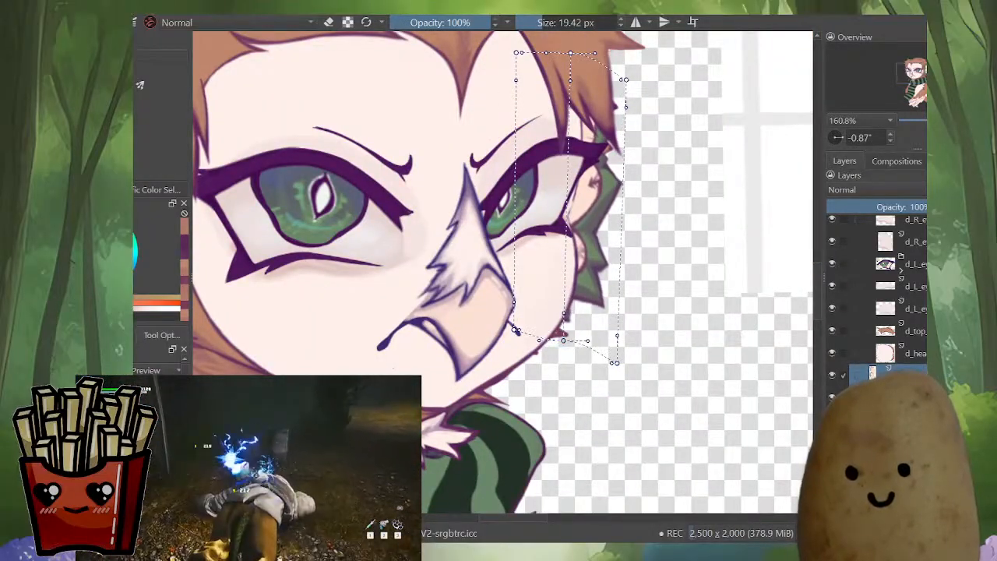
left_click_drag(577, 234, 553, 302)
left_click_drag(603, 148, 607, 169)
key("m")
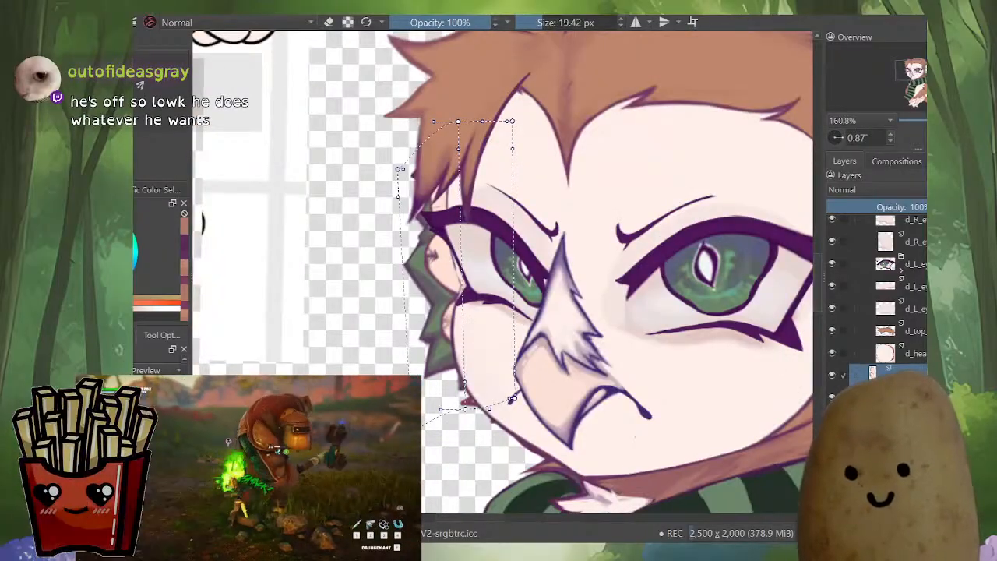
Step: Reshape the lower edge of the far ear by adjusting the mesh's lower outer corner and pulling its bottom middle point down
left_click_drag(576, 249, 607, 289)
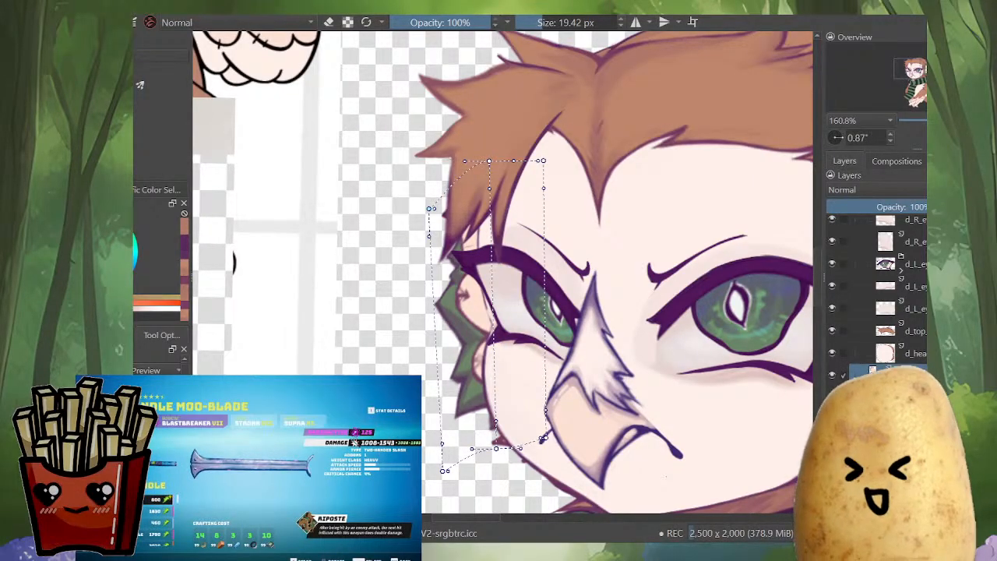
scroll(510, 326, "down", 4)
key("m")
scroll(520, 385, "up", 6)
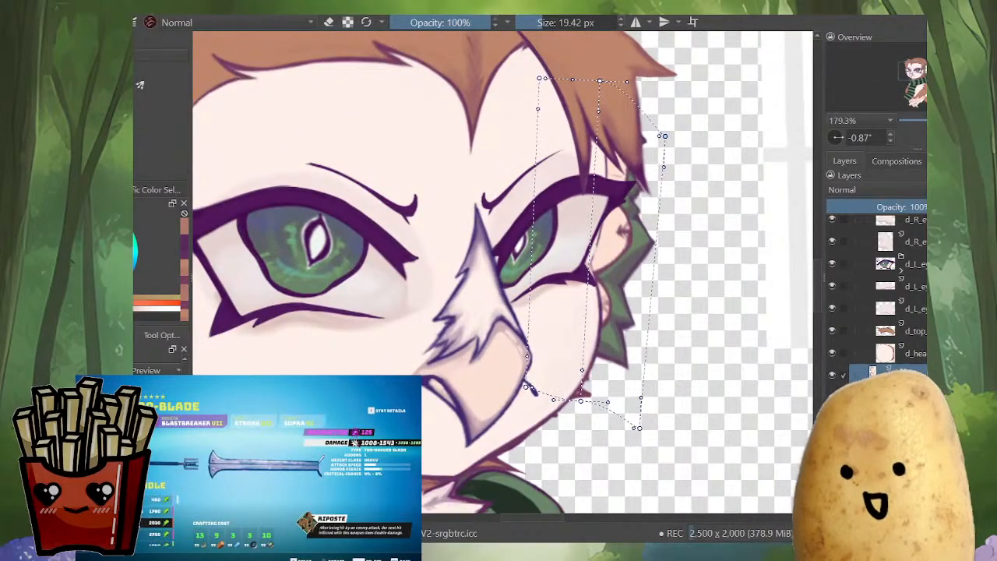
mouse_move(651, 441)
left_mouse_down()
mouse_move(660, 438)
mouse_move(644, 438)
left_mouse_up()
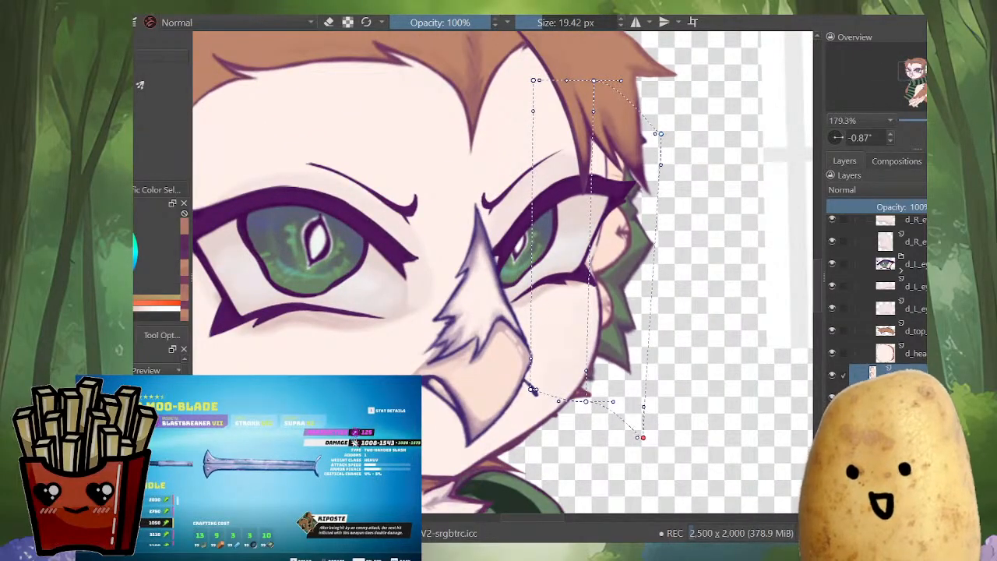
left_click_drag(585, 401, 583, 415)
scroll(532, 390, "down", 3)
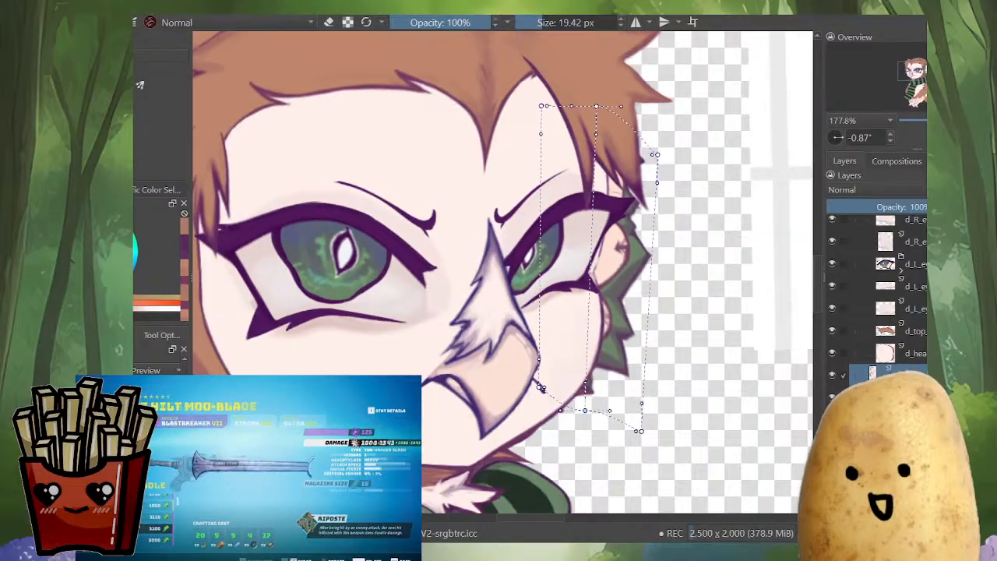
scroll(532, 412, "up", 4)
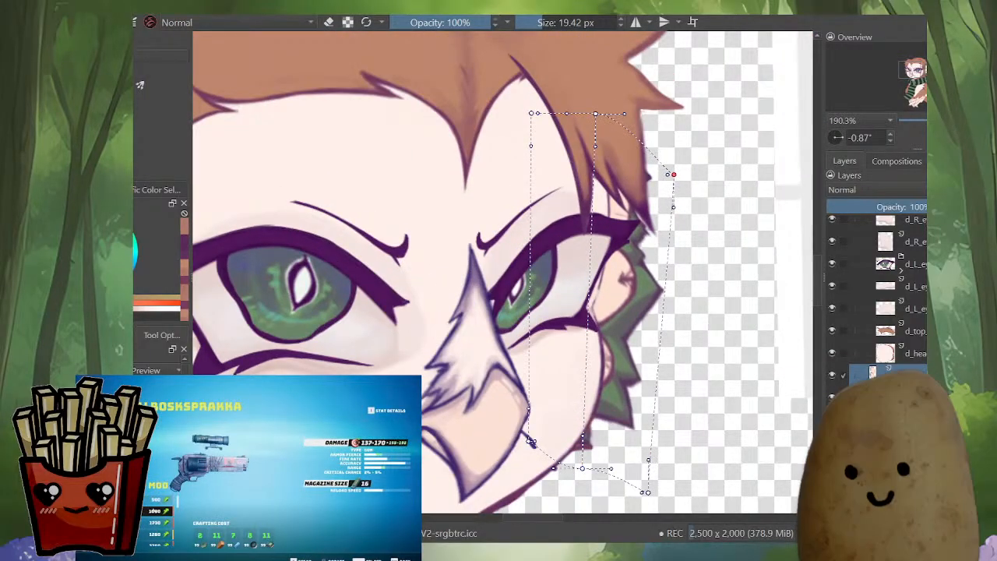
Step: Pull the upper outer corner of the far ear's mesh slightly outward and compare the ear in both view orientations
key("m")
scroll(511, 358, "down", 4)
scroll(455, 304, "up", 3)
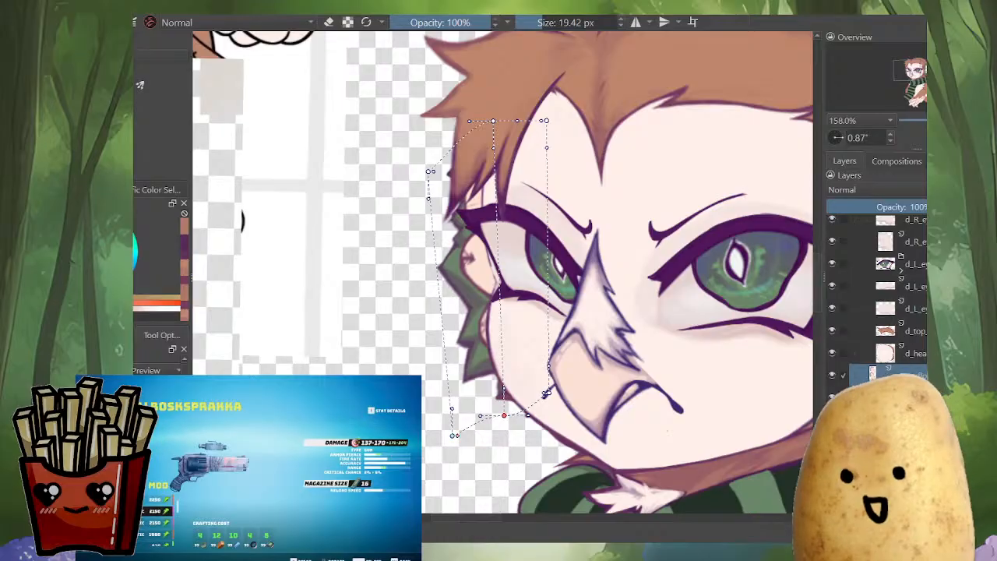
scroll(546, 394, "up", 2)
left_click_drag(546, 393, 546, 436)
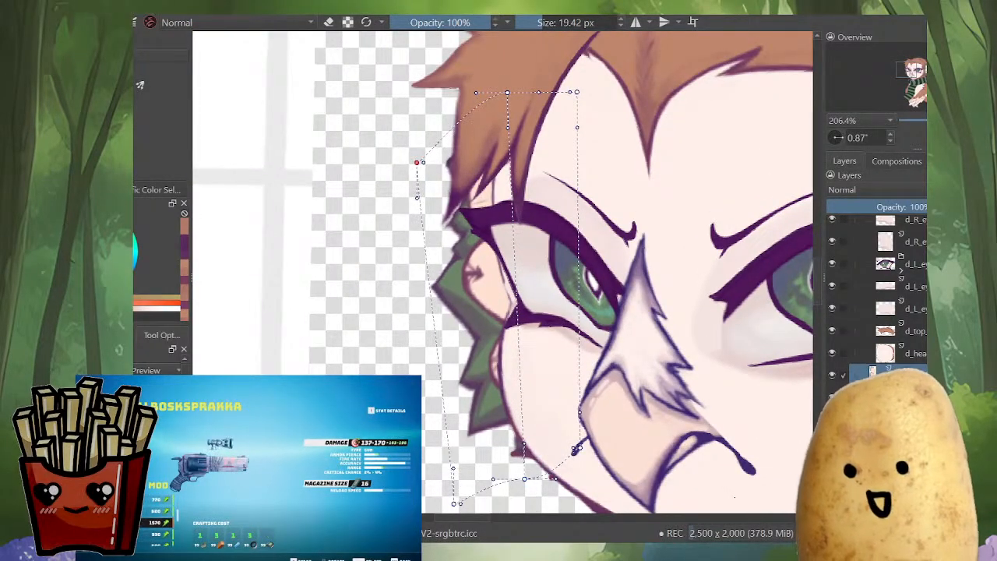
scroll(499, 200, "down", 2)
key("m")
left_click_drag(497, 343, 588, 358)
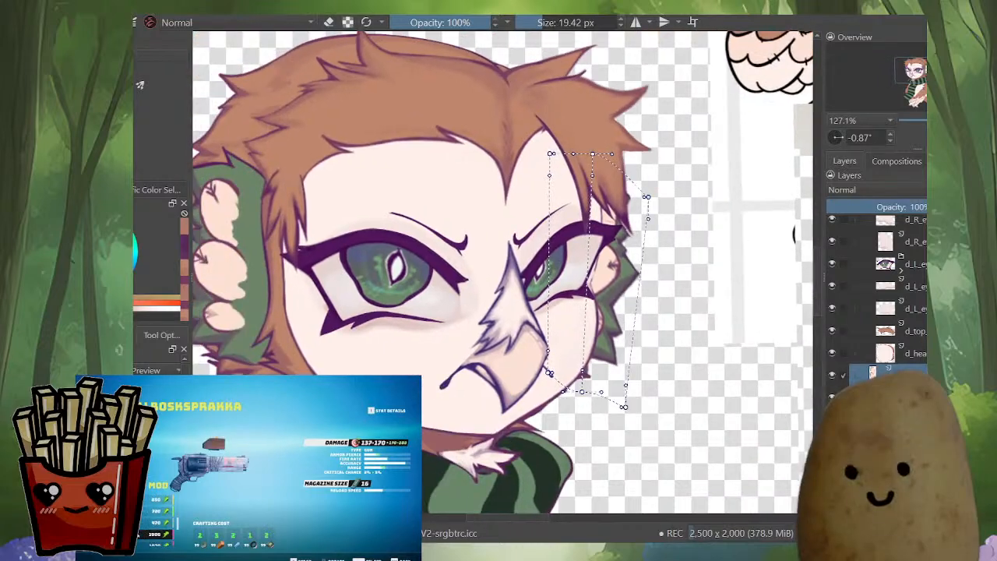
Step: Nudge both outer corner points of the far ear's mesh slightly downward and apply the transform
scroll(588, 358, "down", 2)
scroll(608, 367, "up", 2)
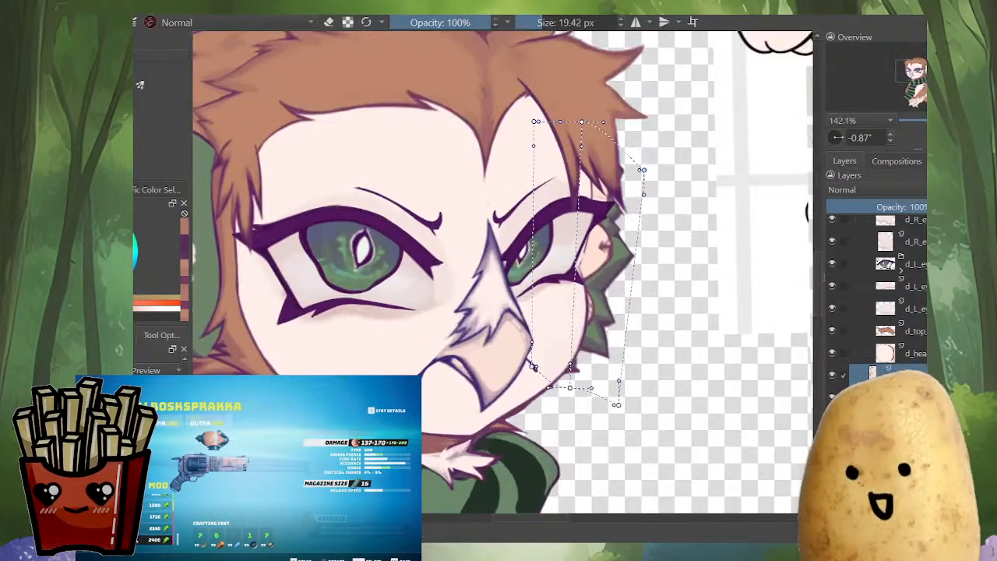
left_click_drag(618, 405, 617, 411)
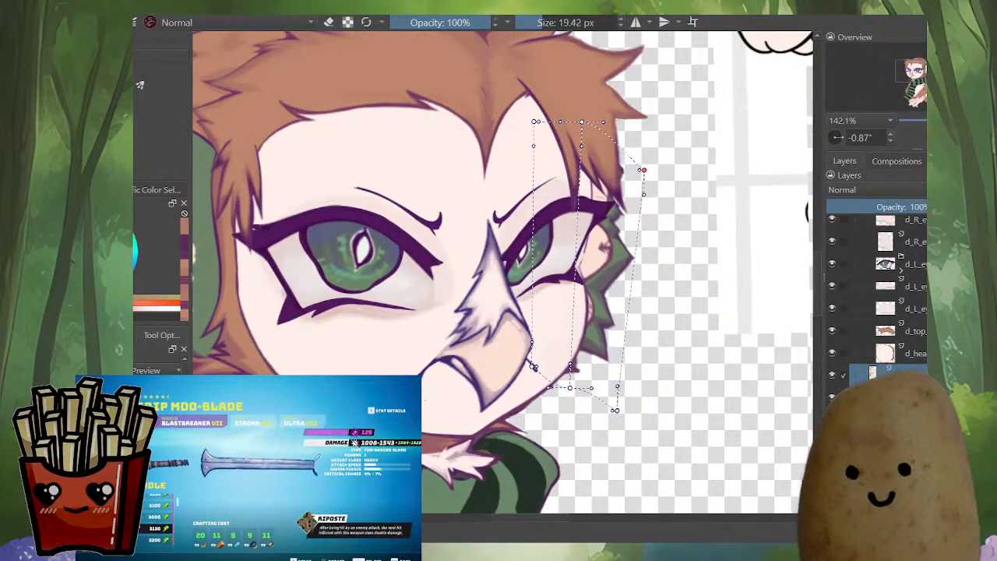
left_click_drag(643, 170, 647, 178)
scroll(657, 345, "down", 3)
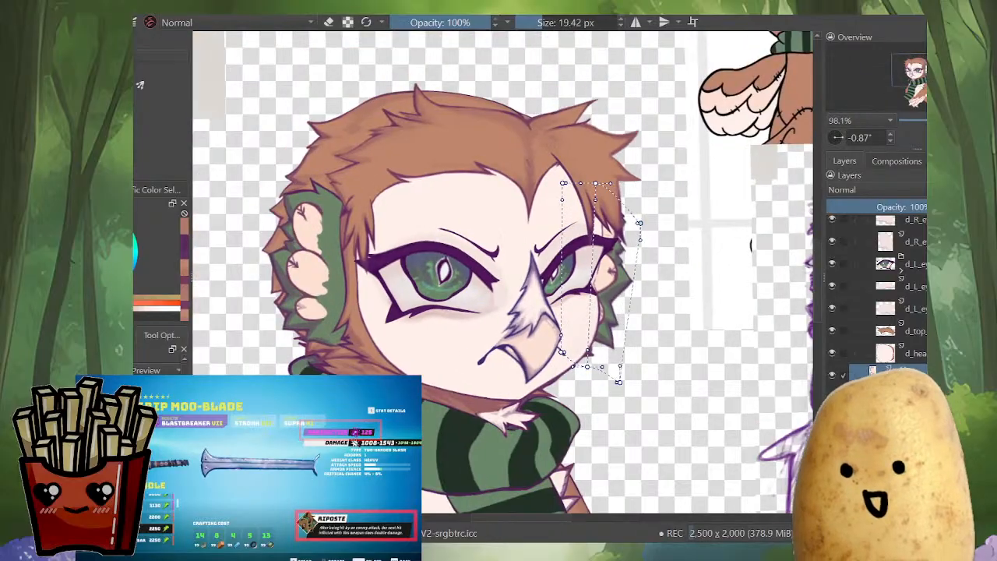
key("m")
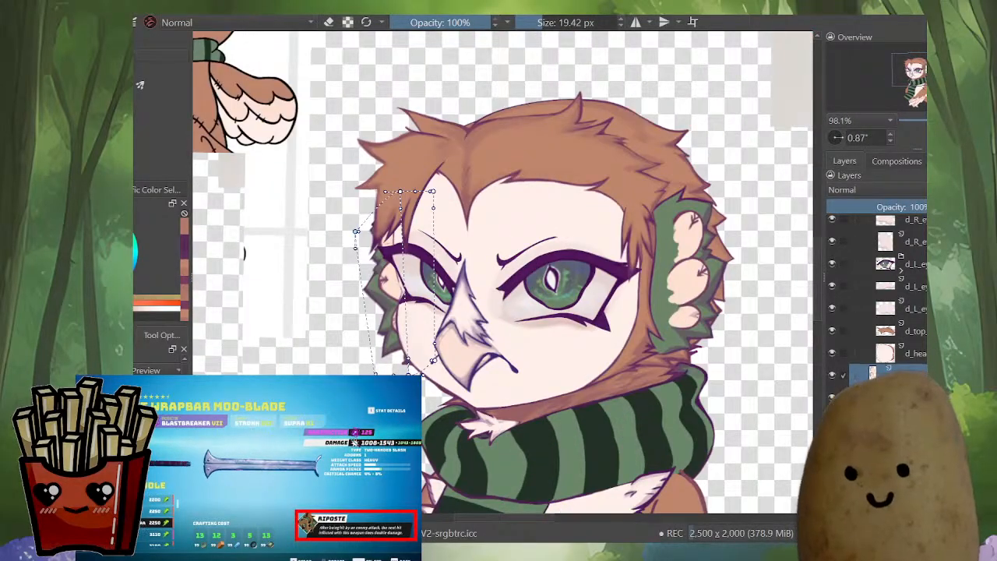
key("Return")
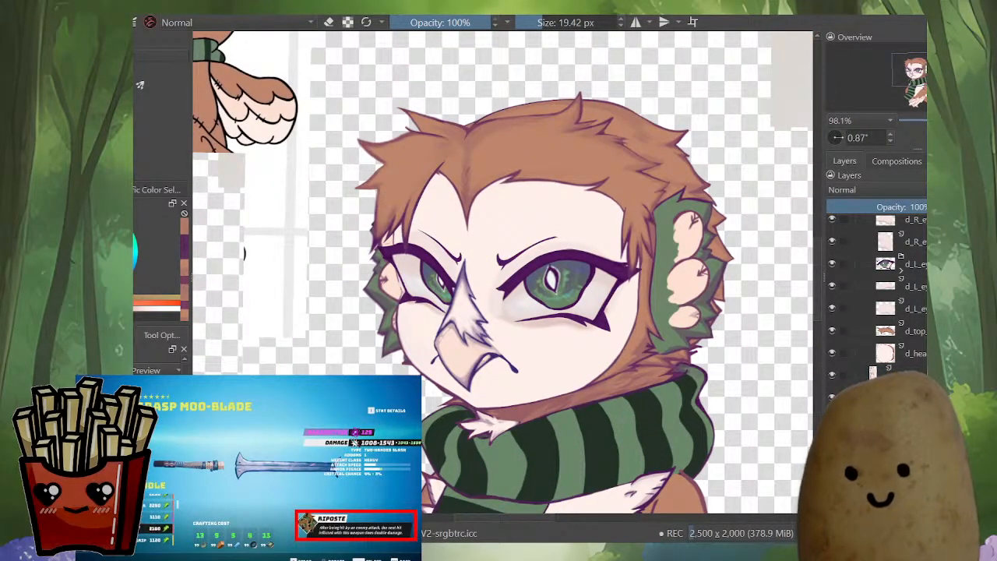
Step: Transform the near ear's mesh by lowering both outer corners, pulling the lower inner corner toward the face, and shifting the ear inward
key("ctrl+t")
left_click_drag(613, 270, 544, 270)
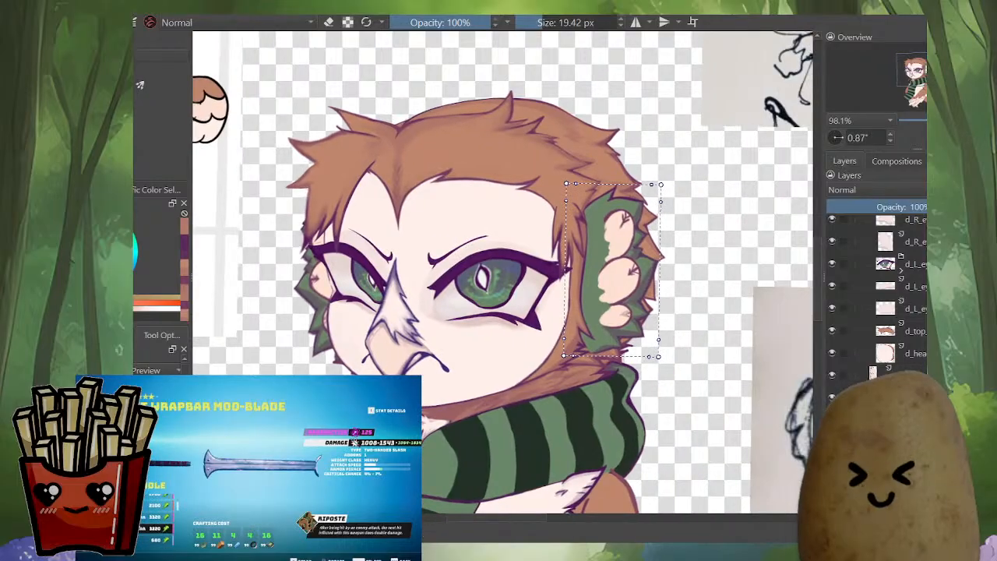
scroll(609, 303, "up", 2)
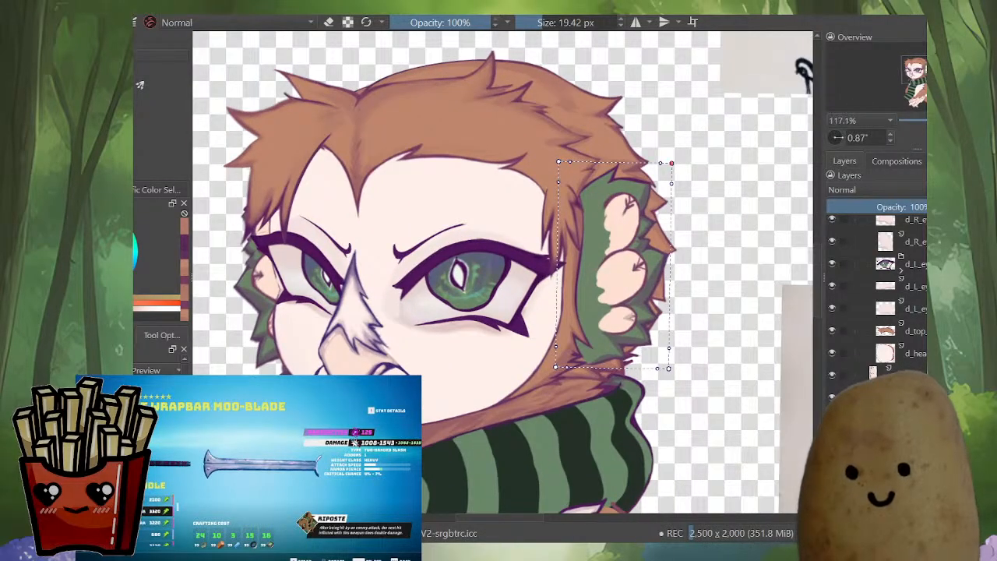
left_click_drag(670, 162, 675, 191)
left_click_drag(669, 368, 649, 393)
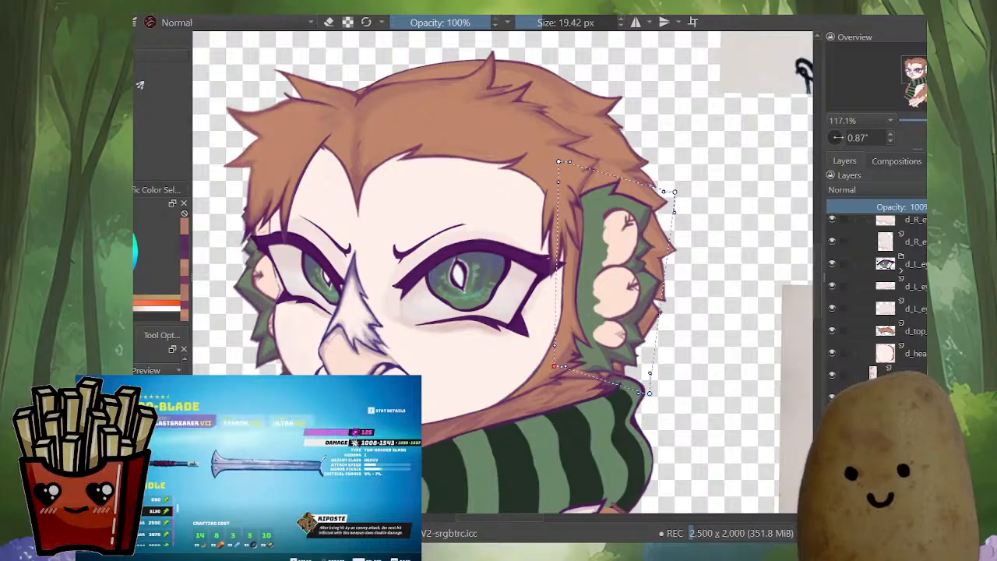
left_click_drag(555, 367, 548, 361)
left_click_drag(627, 257, 615, 261)
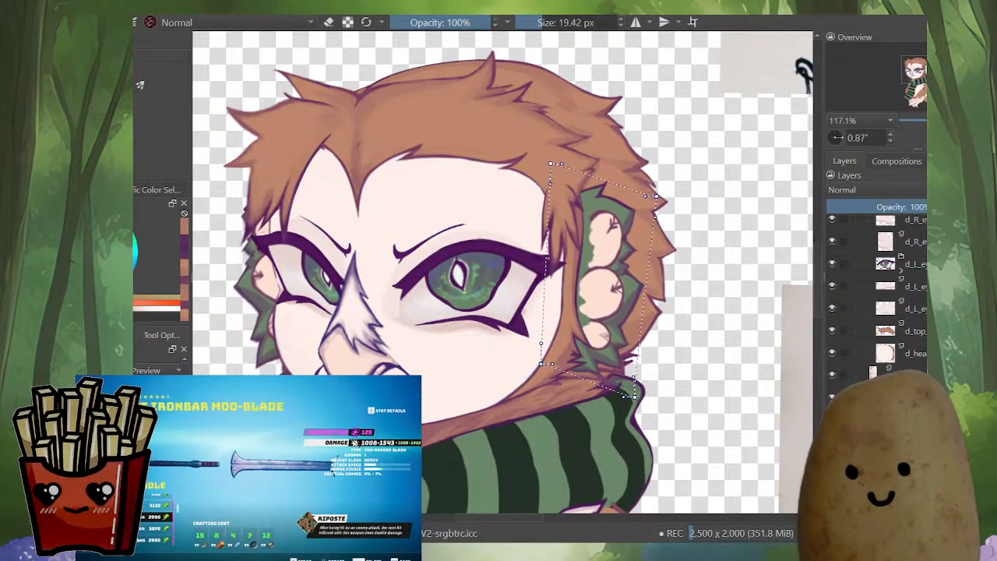
Step: Compare the near ear in the mirrored view and lower both outer corners of its mesh slightly
key("m")
left_click_drag(498, 250, 583, 288)
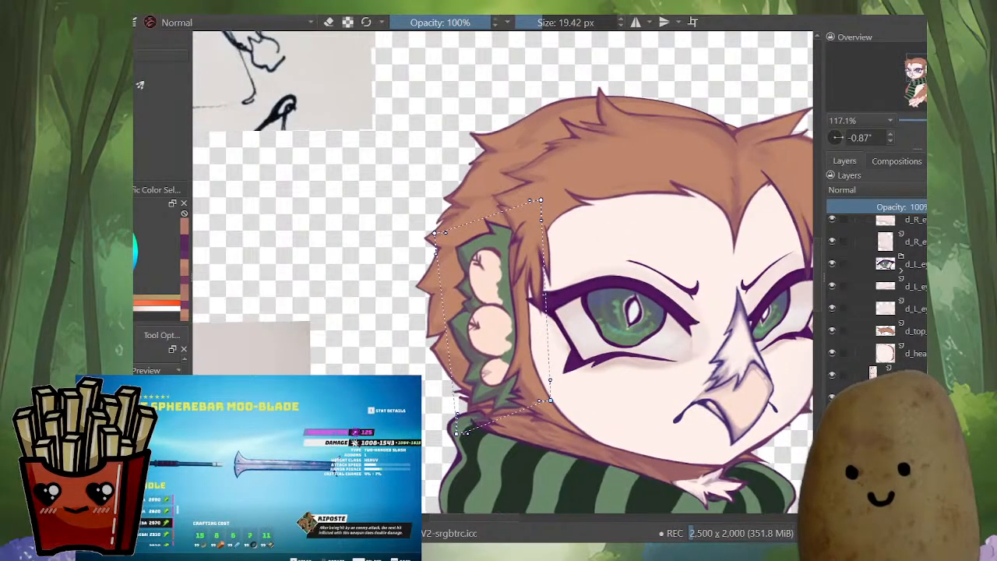
scroll(514, 417, "down", 4)
left_click_drag(643, 417, 645, 380)
key("m")
scroll(419, 370, "up", 4)
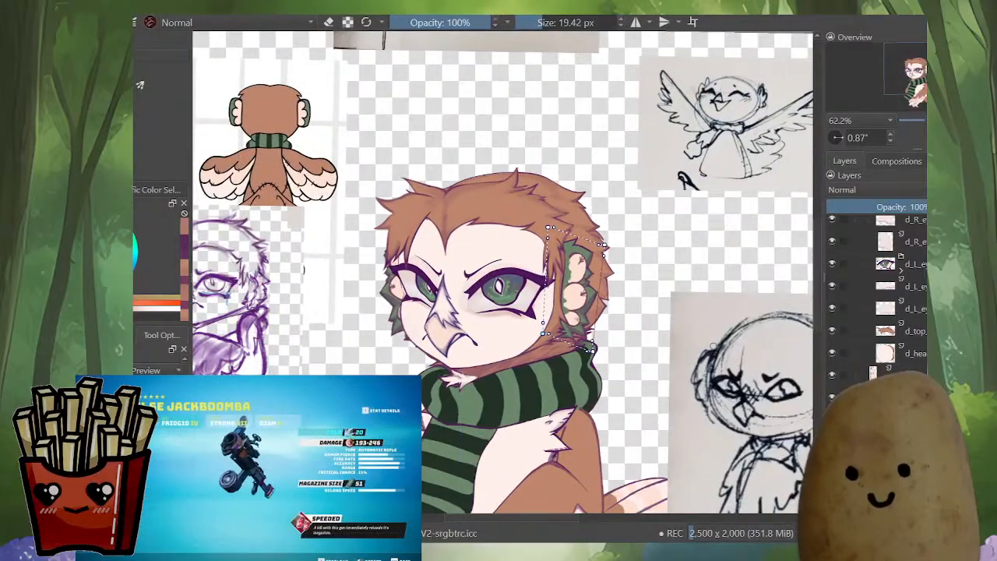
left_click_drag(631, 219, 631, 222)
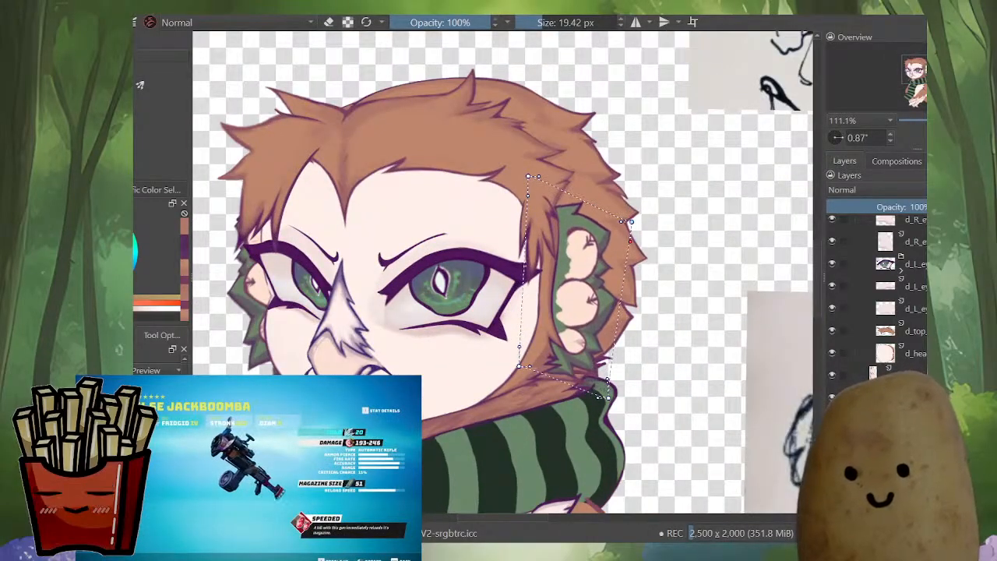
mouse_move(608, 398)
left_mouse_down()
mouse_move(595, 398)
mouse_move(599, 406)
left_mouse_up()
Step: Nudge the upper corners of the near ear's mesh in the mirrored view, moving the outer one slightly down
key("m")
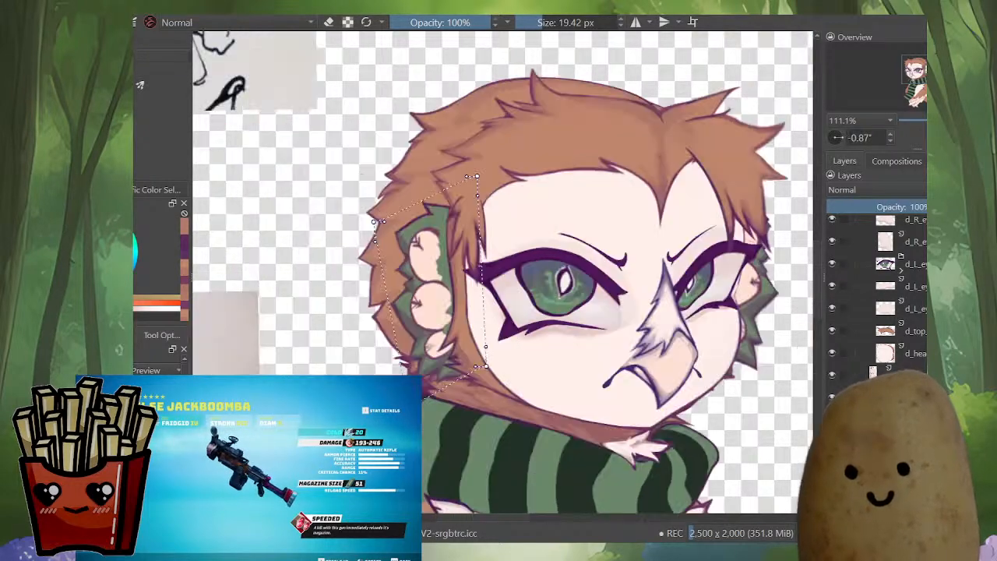
scroll(382, 237, "up", 1)
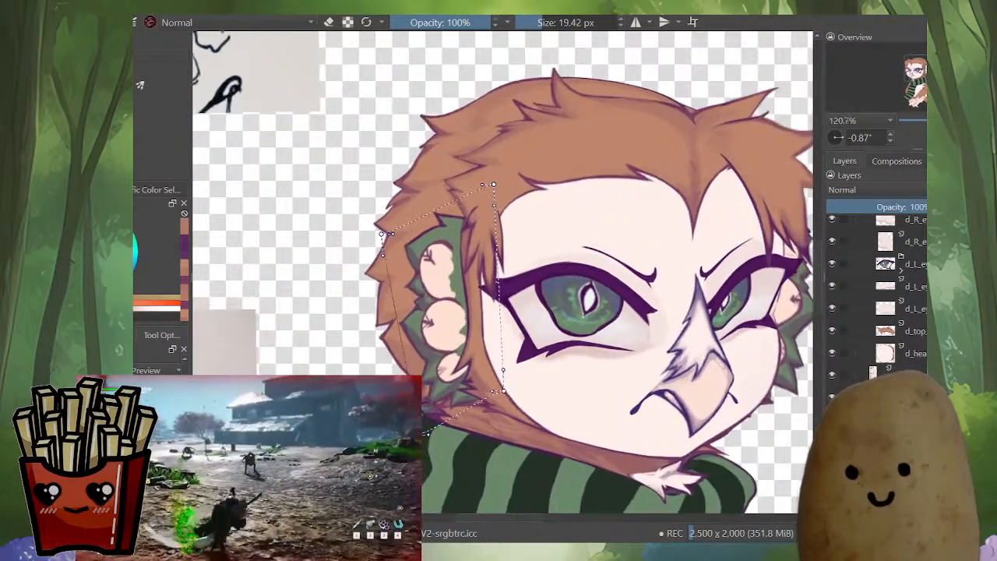
left_click_drag(493, 185, 496, 183)
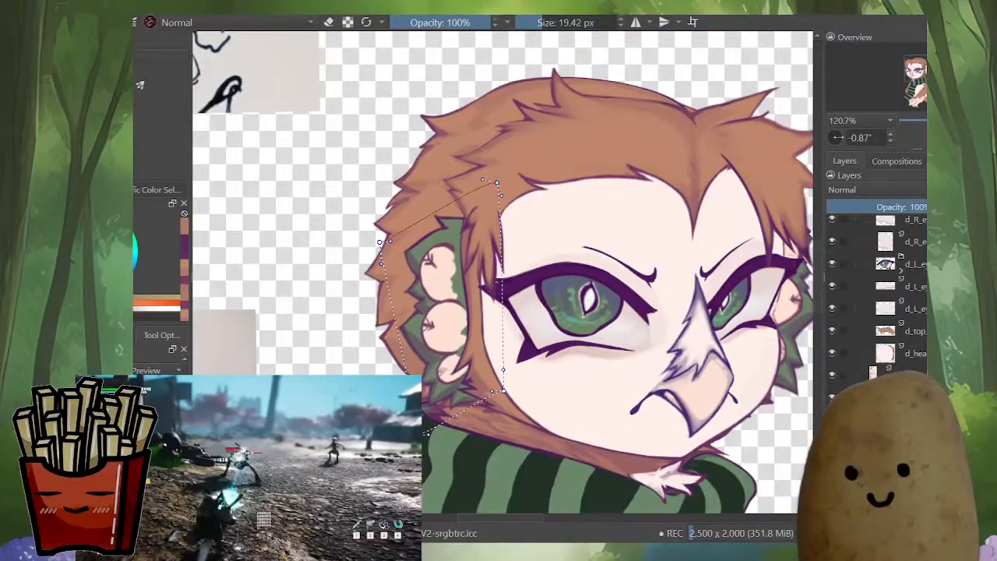
key("m")
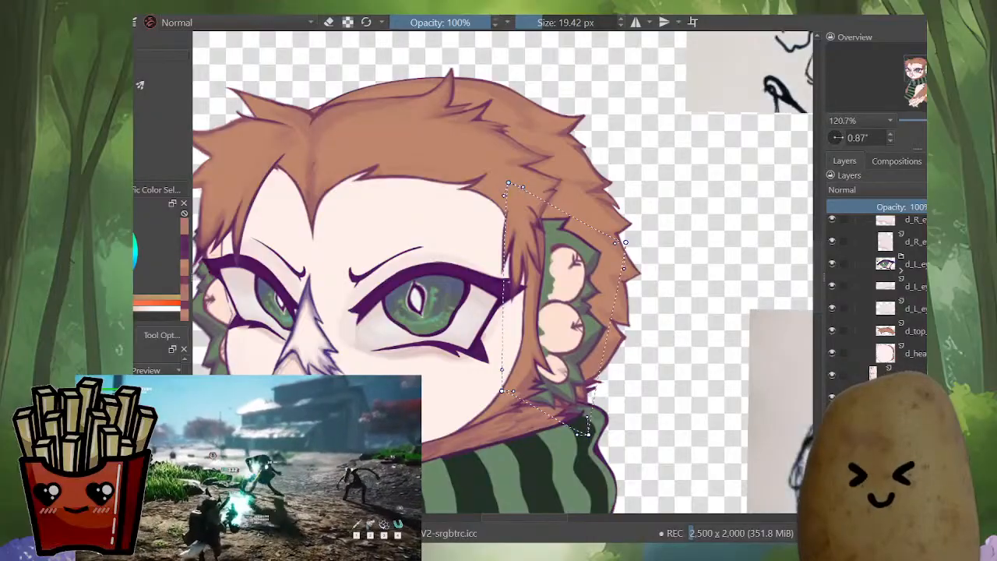
Step: Add a middle row to the near ear's mesh, lowering its outer point and bending the row upward at the inner side
left_click(606, 338, "ctrl+alt")
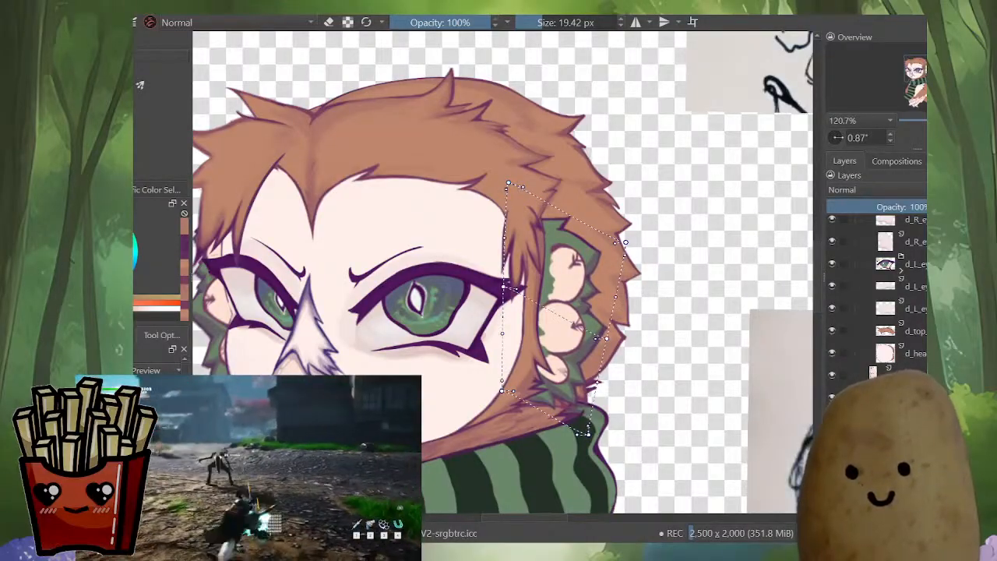
left_click_drag(606, 338, 604, 346)
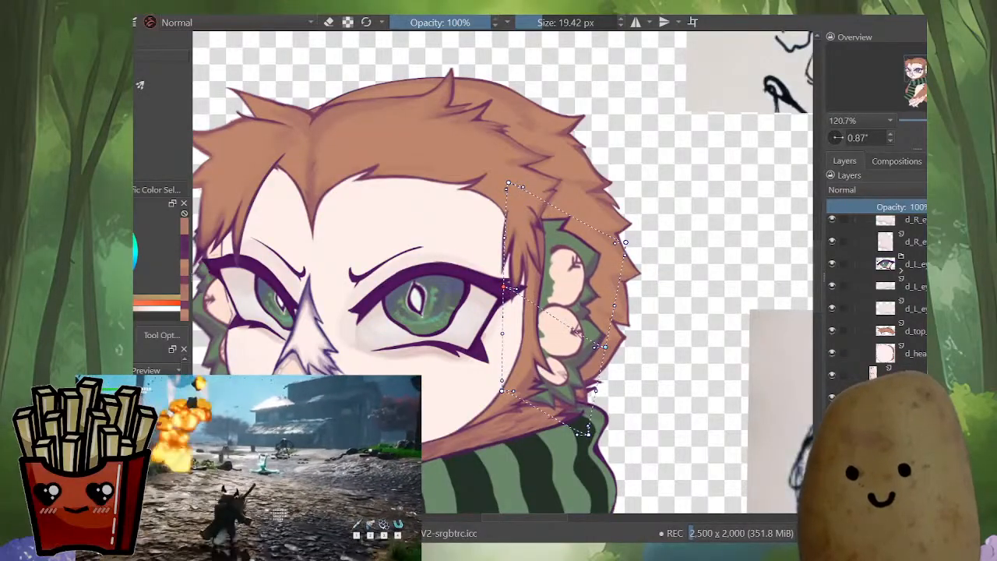
left_click_drag(517, 287, 526, 274)
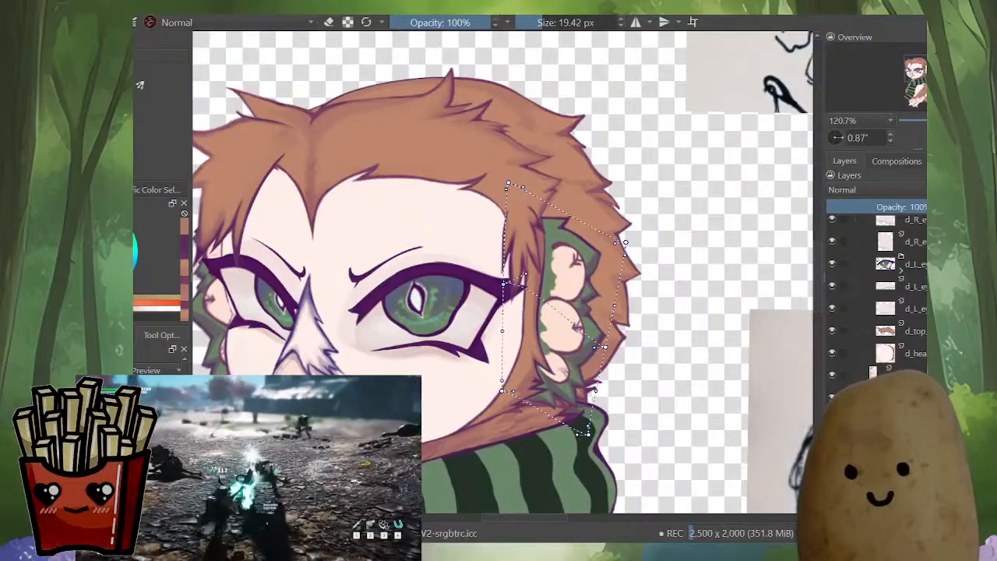
Step: Refine the middle row of the near ear's mesh in the mirrored view by nudging its outer and inner points
scroll(590, 366, "down", 3)
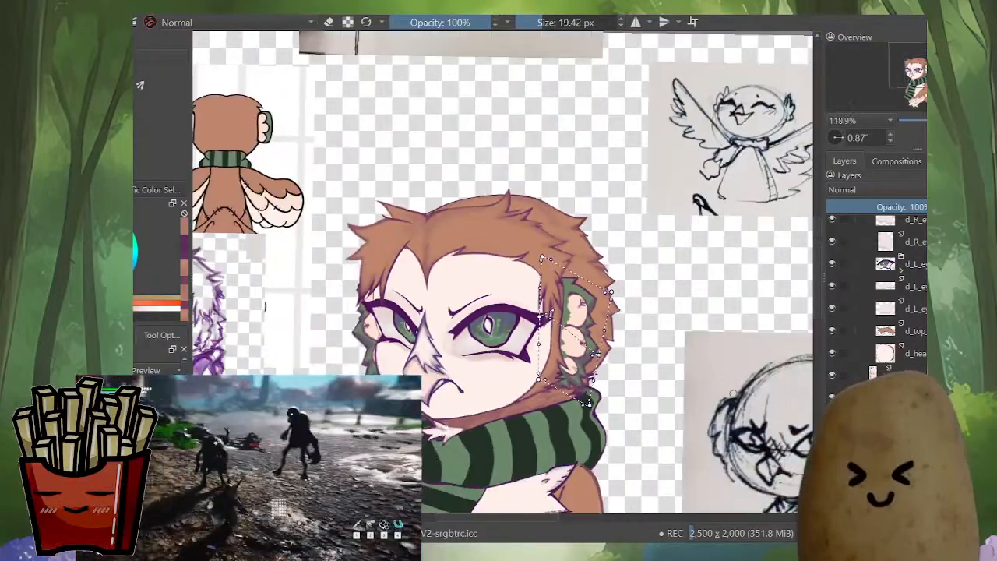
key("m")
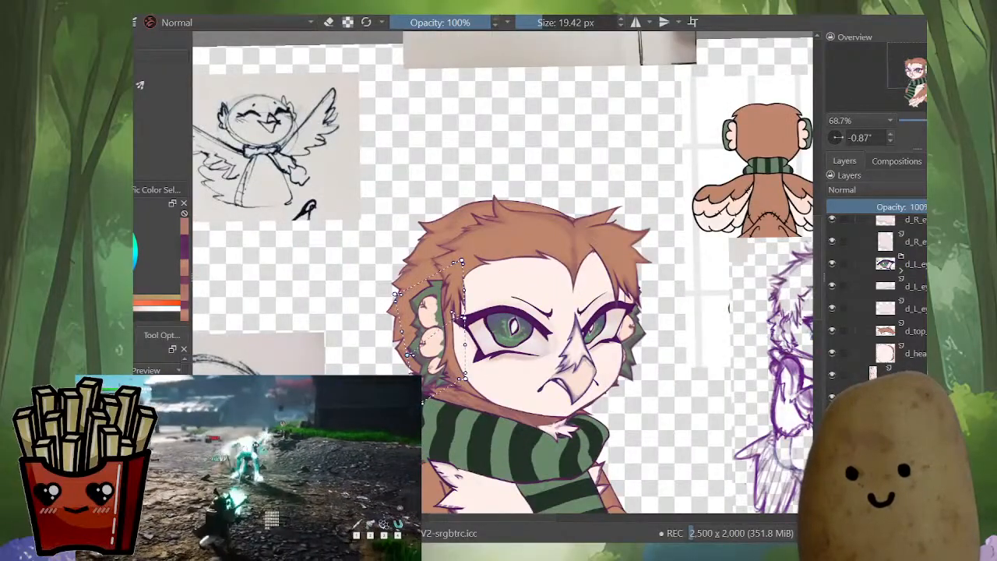
scroll(432, 311, "up", 1)
left_click_drag(409, 351, 406, 356)
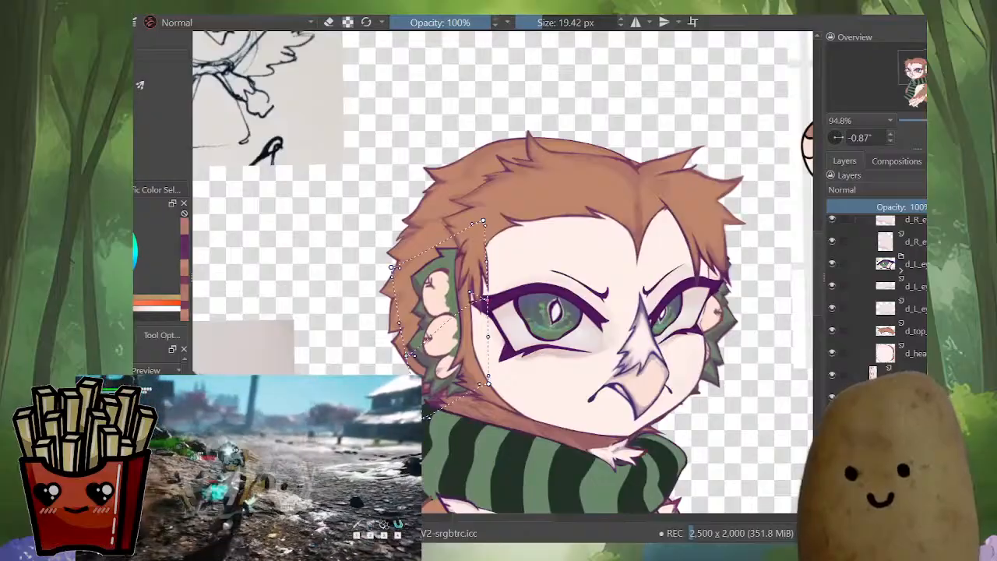
left_click_drag(486, 299, 488, 299)
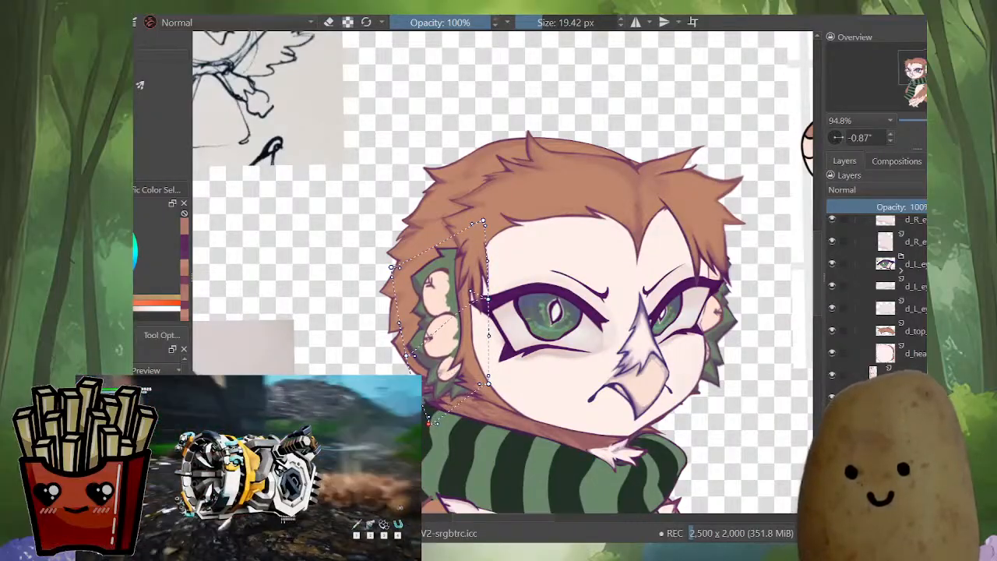
Step: Lower both upper corners of the near ear's mesh slightly, apply the transform, and check the ear in the mirrored view
key("m")
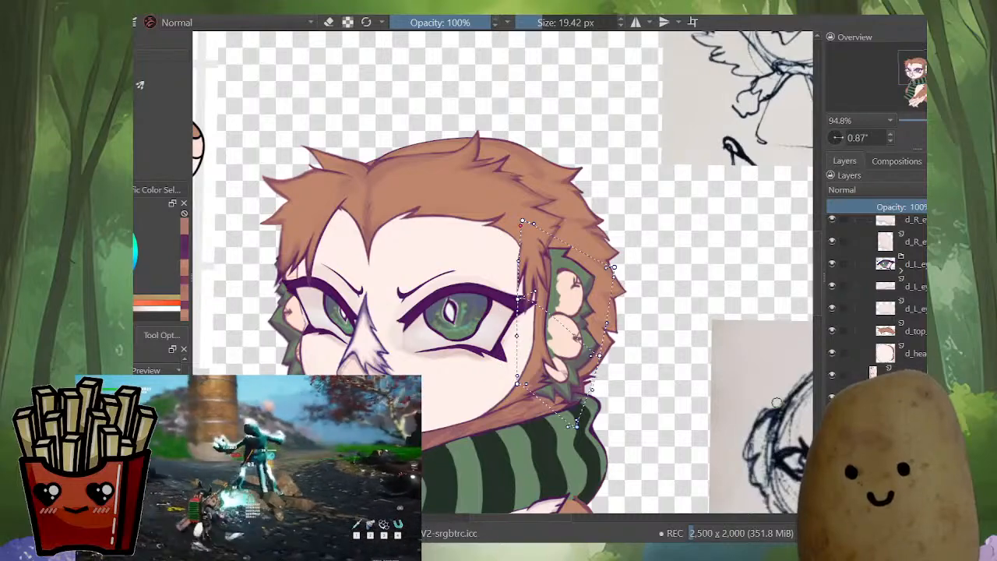
left_click_drag(523, 220, 523, 226)
left_click_drag(614, 267, 611, 271)
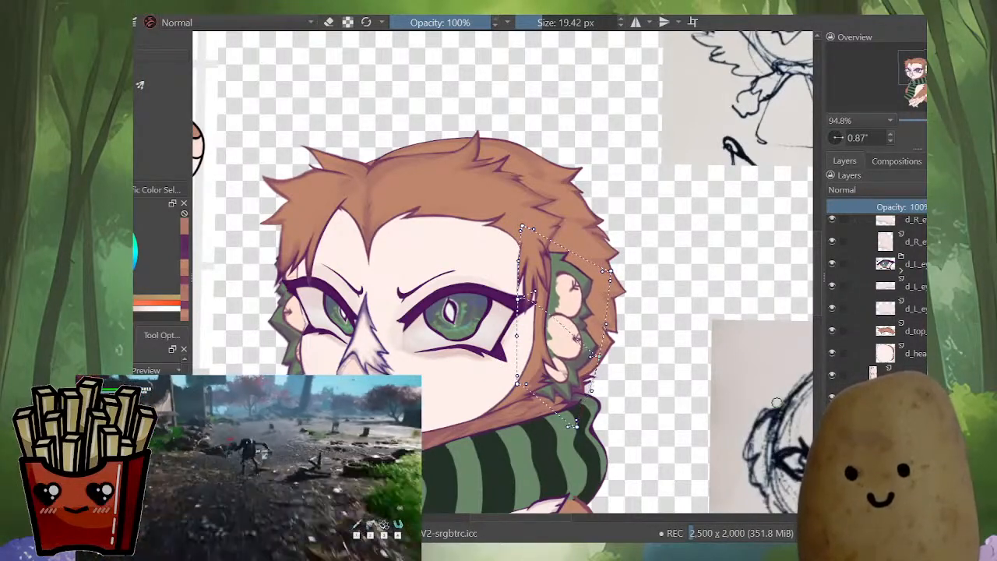
key("Return")
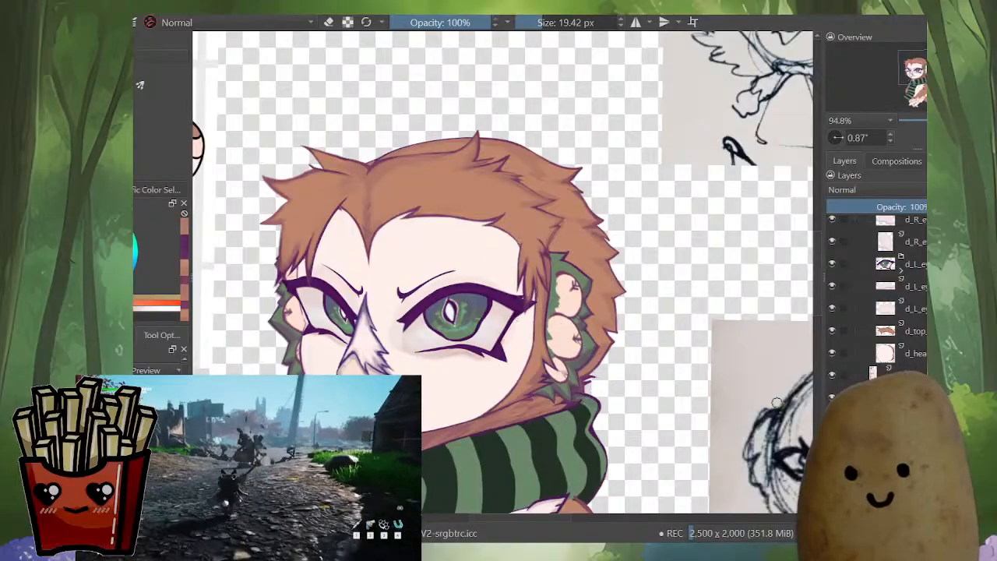
key("m")
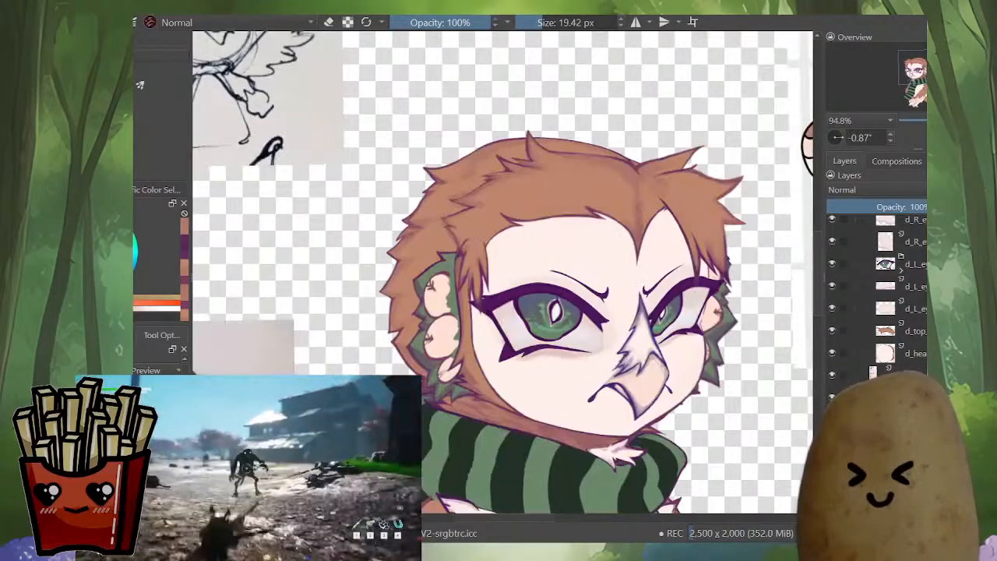
Step: Lasso the upper pink tuft inside the near ear and cut it to a new layer
scroll(468, 285, "up", 3)
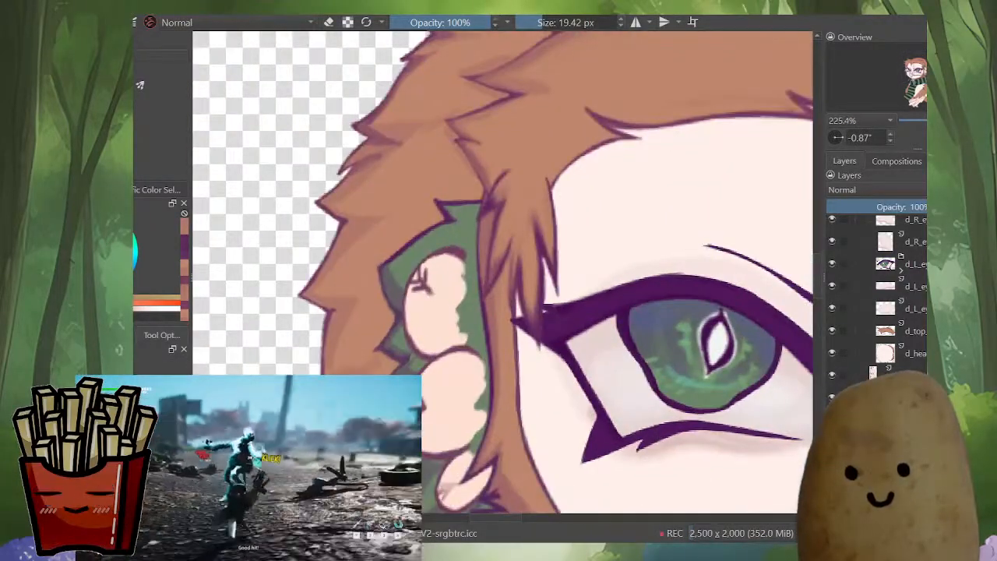
scroll(467, 285, "down", 1)
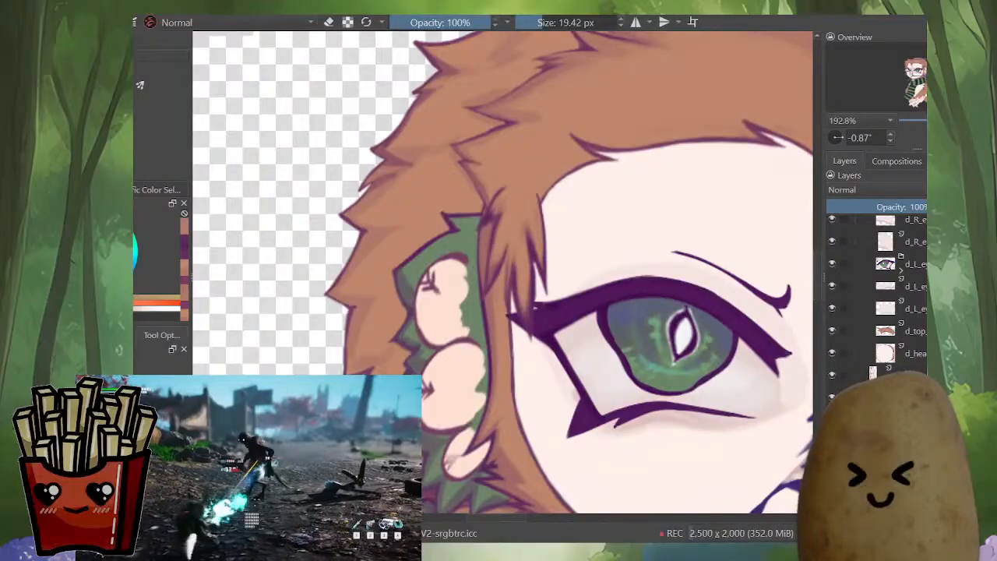
mouse_move(417, 348)
left_mouse_down()
mouse_move(480, 327)
mouse_move(459, 246)
mouse_move(403, 290)
left_mouse_up()
key("ctrl+shift+j")
Step: Try to rotate the upper pink tuft of the near ear and undo the rotation
key("ctrl+t")
left_click_drag(500, 245, 467, 223)
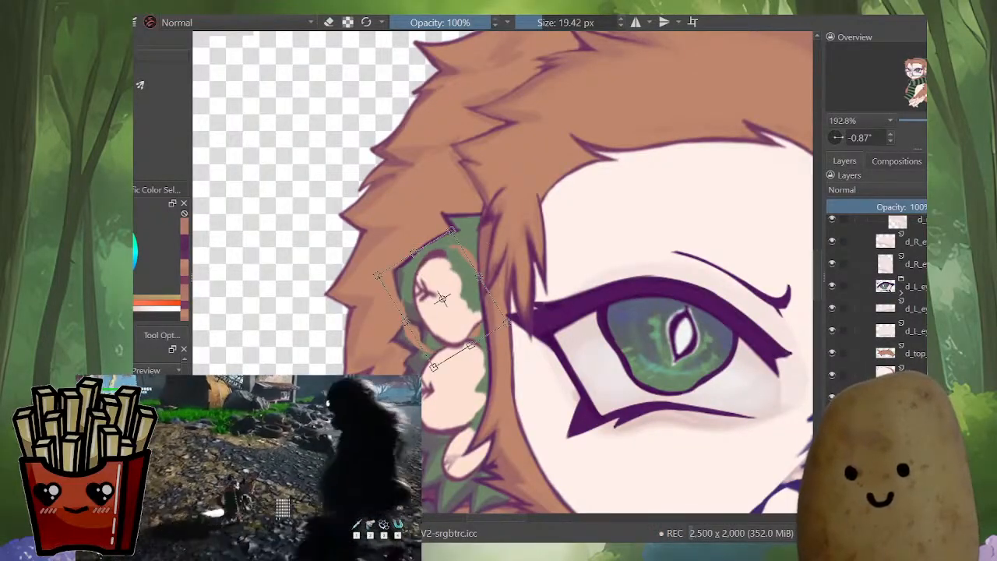
key("m")
key("ctrl+z")
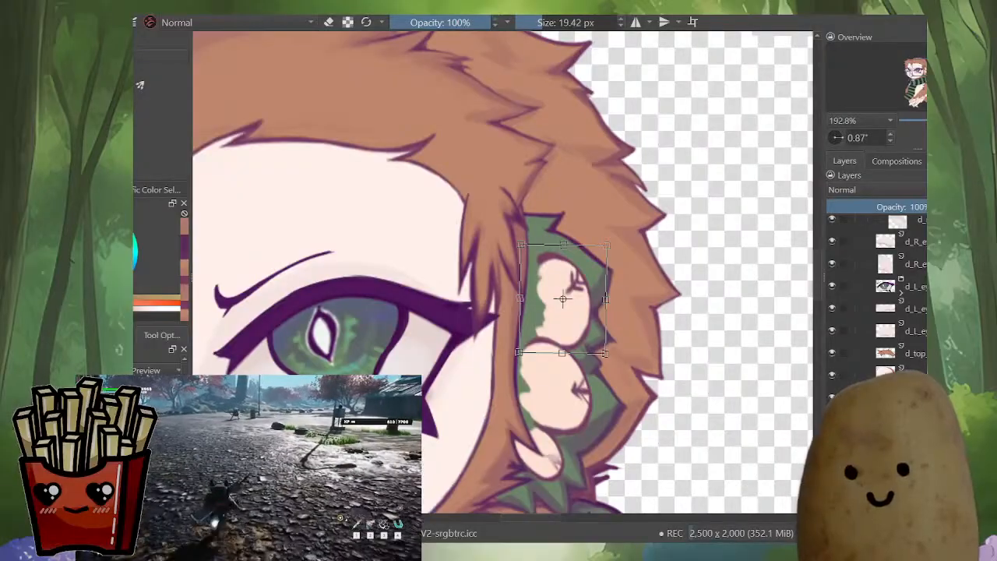
left_click_drag(562, 298, 562, 298)
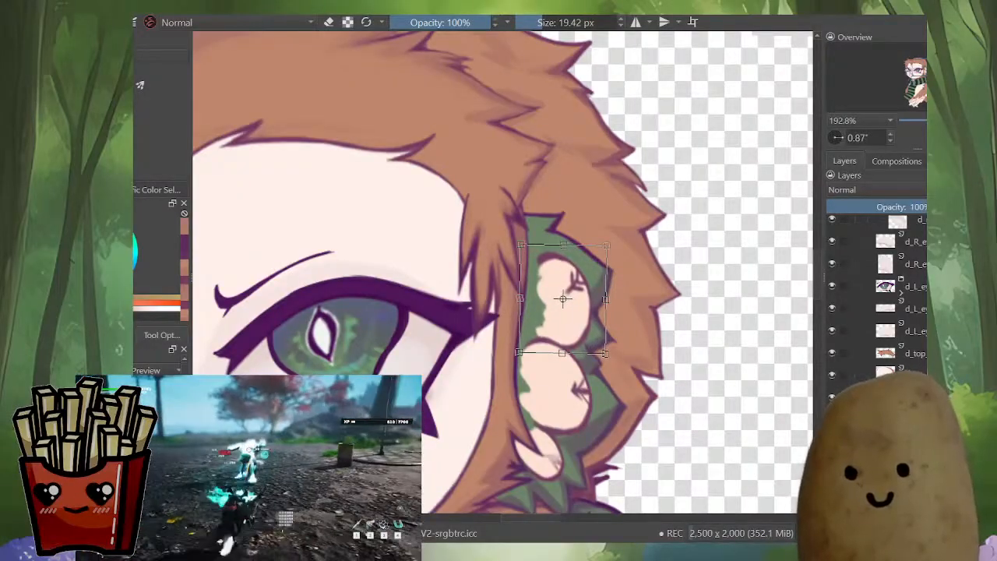
key("Return")
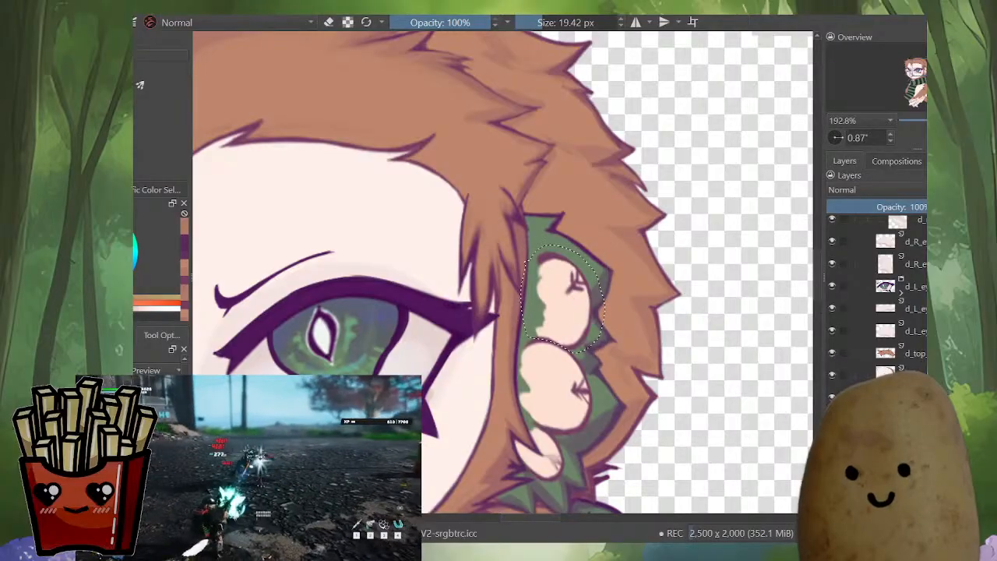
key("m")
scroll(440, 347, "up", 3)
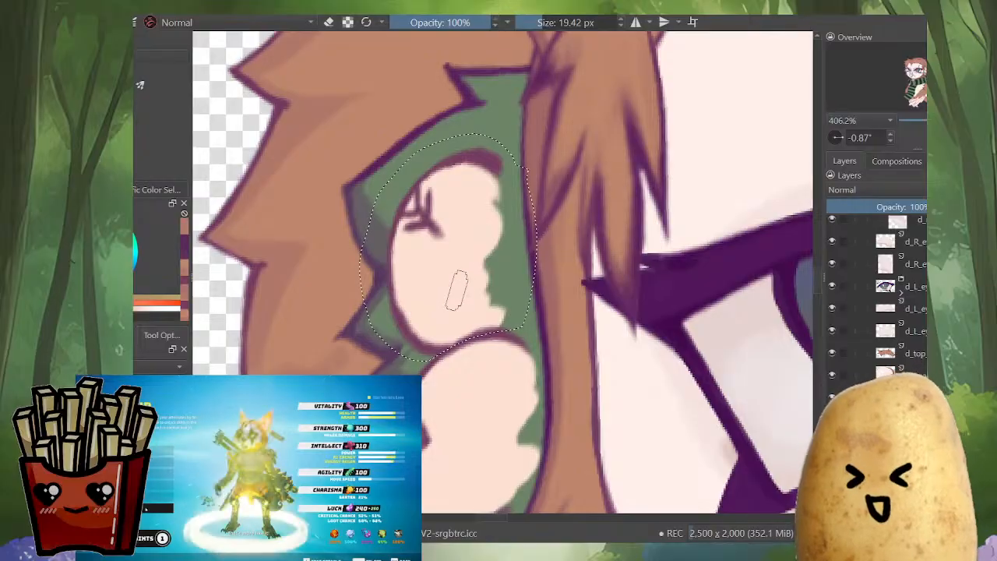
key("e")
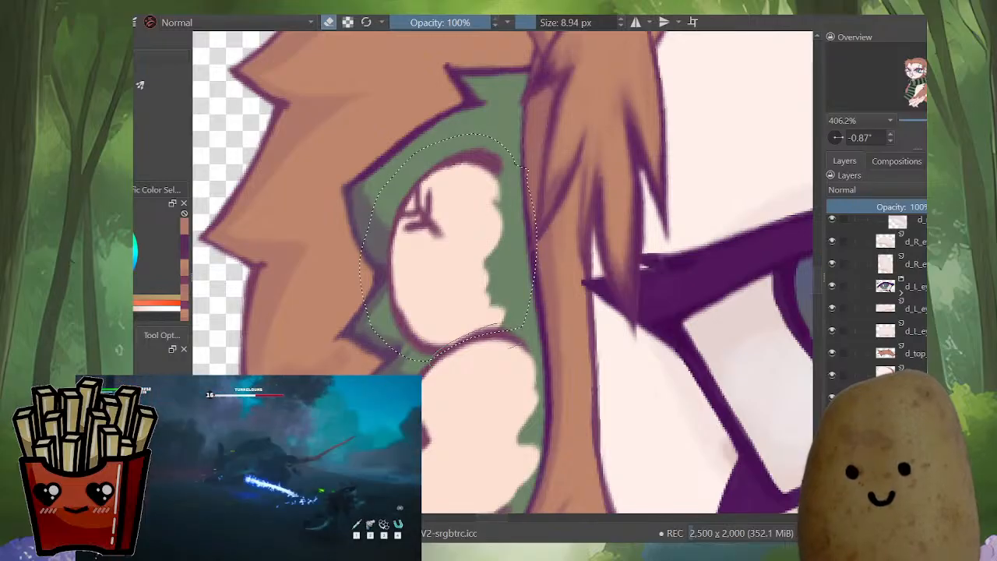
key("e")
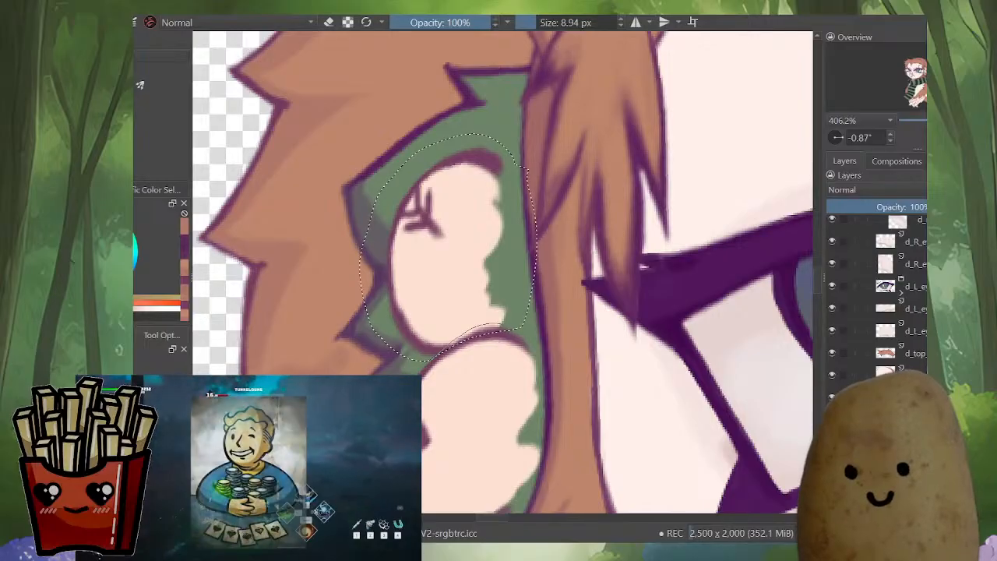
Step: Rotate the upper pink tuft counterclockwise, seat it against the tuft below in the near ear, and check it in the mirrored view
scroll(473, 265, "down", 3)
scroll(474, 265, "up", 2)
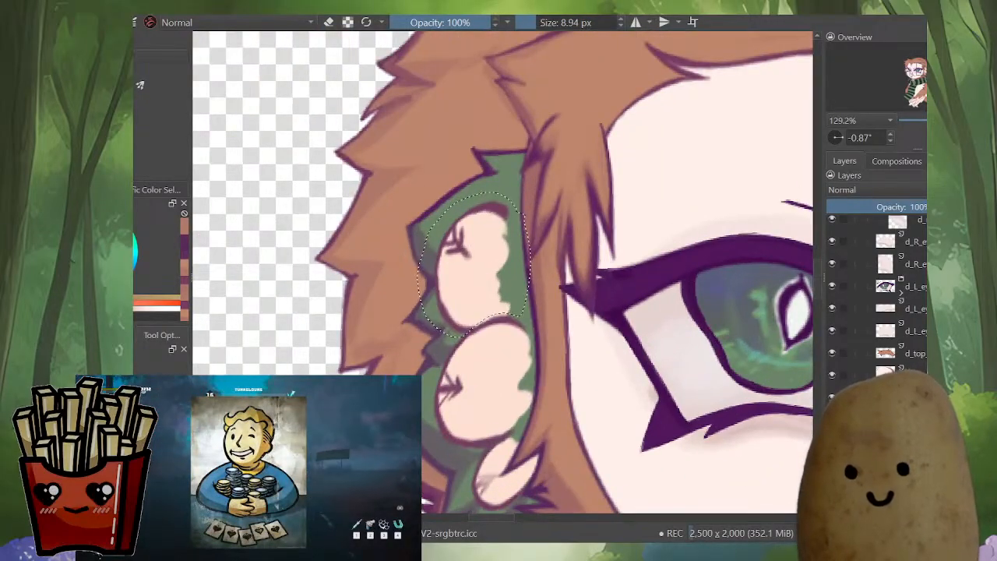
key("ctrl+t")
left_click_drag(549, 175, 468, 173)
left_click_drag(472, 289, 470, 292)
left_click_drag(495, 168, 477, 165)
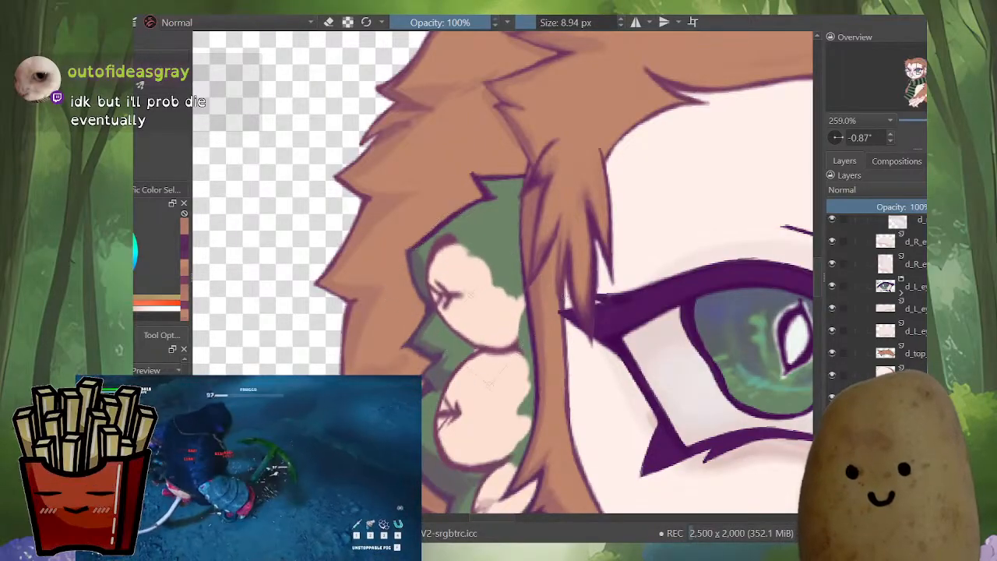
key("m")
left_click_drag(555, 204, 541, 211)
scroll(563, 393, "down", 3)
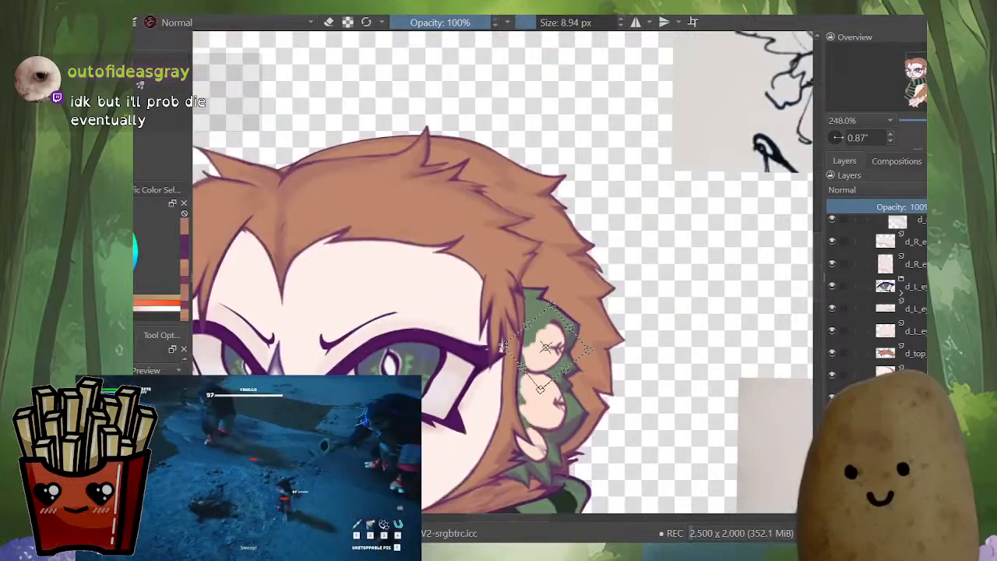
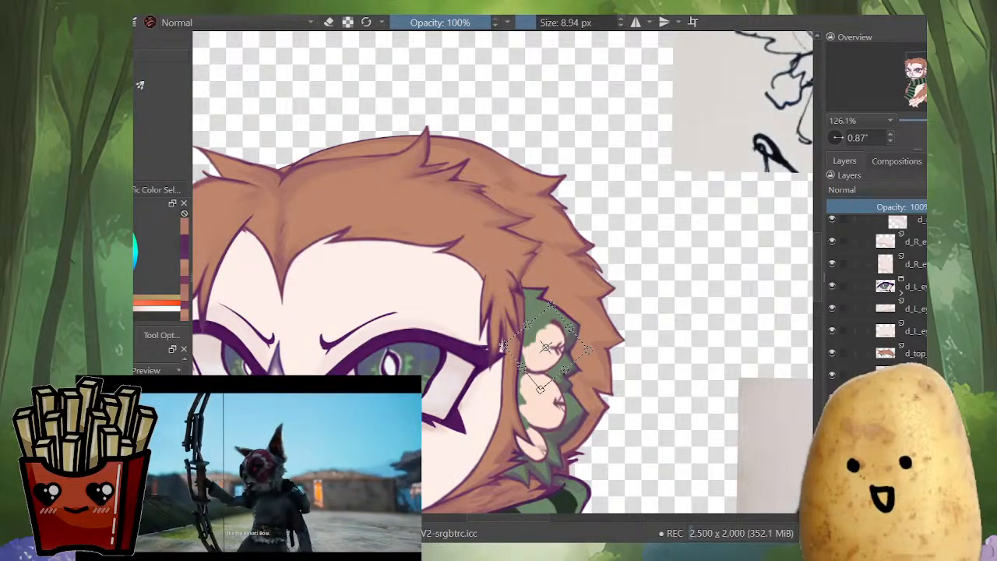
scroll(606, 288, "down", 3)
key("m")
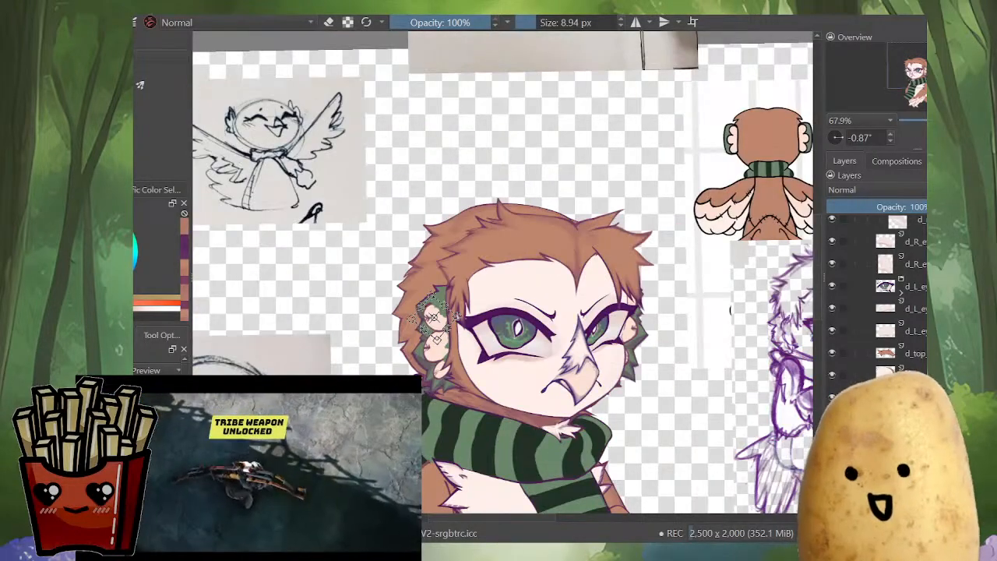
Step: With a 7.09 px brush, redraw the dark line where the upper tuft meets the middle one, extending it to the hair strand
scroll(429, 337, "up", 5)
key("b")
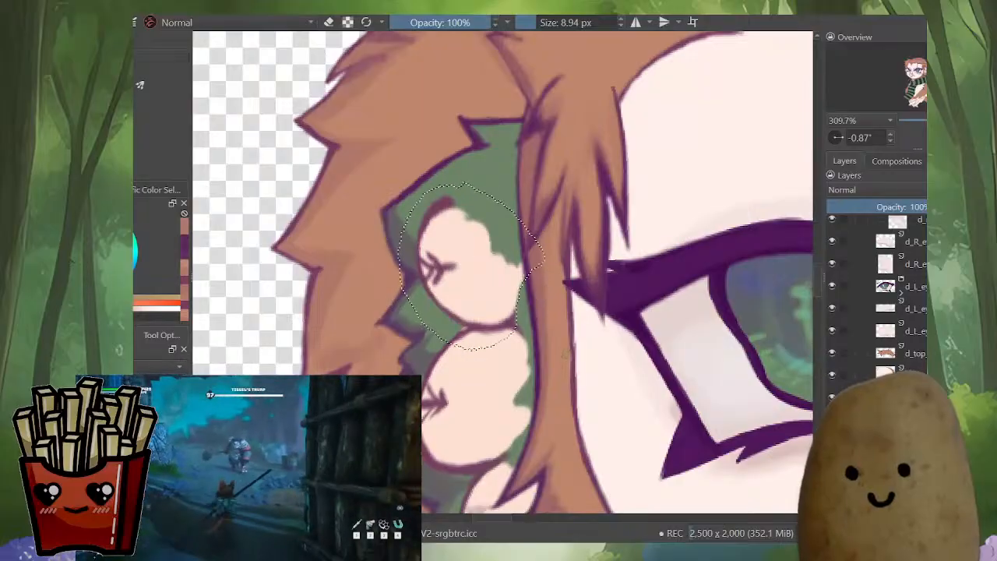
scroll(443, 339, "up", 3)
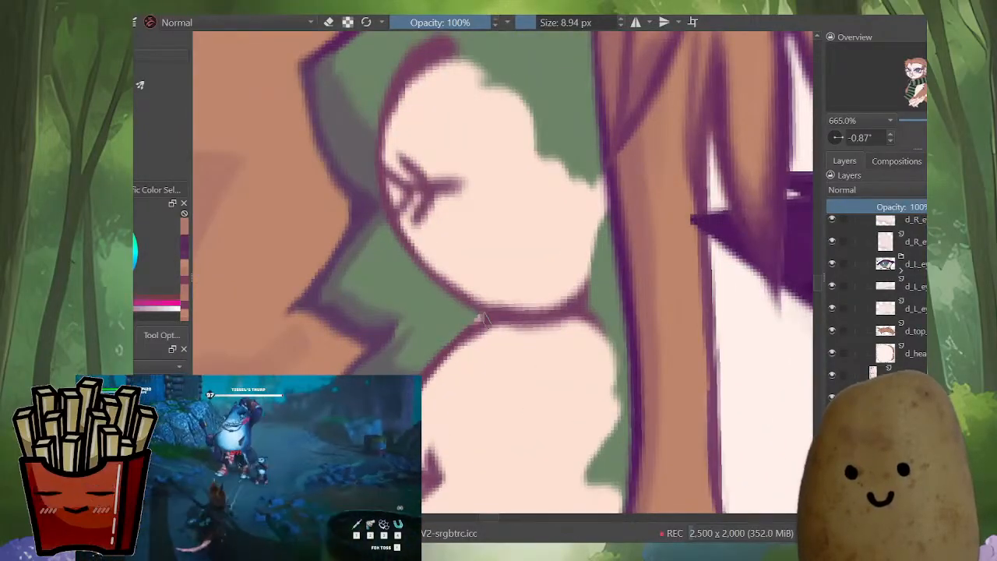
key("bracketleft")
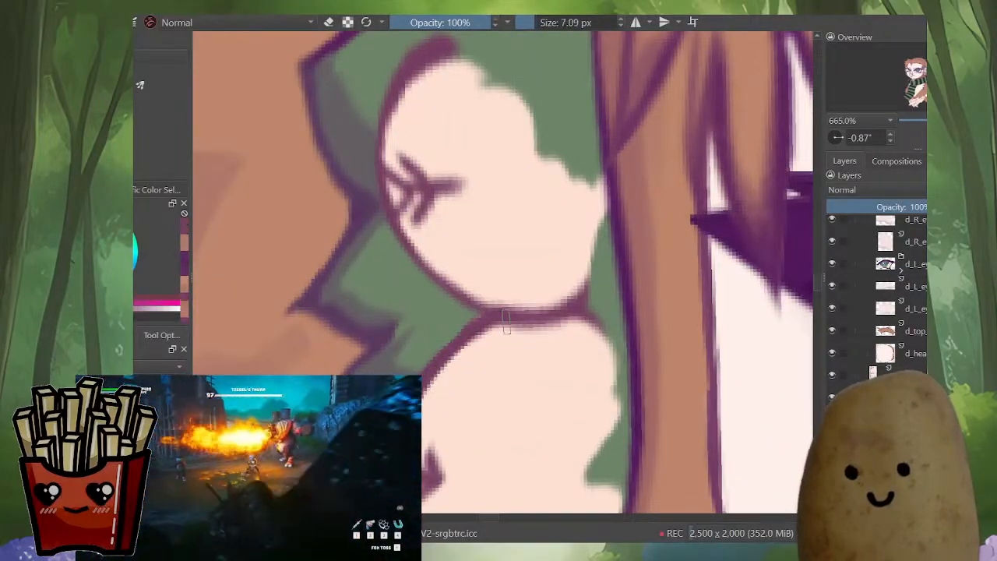
mouse_move(460, 346)
left_mouse_down()
mouse_move(548, 316)
mouse_move(491, 361)
mouse_move(500, 360)
left_mouse_up()
left_click_drag(605, 296, 576, 330)
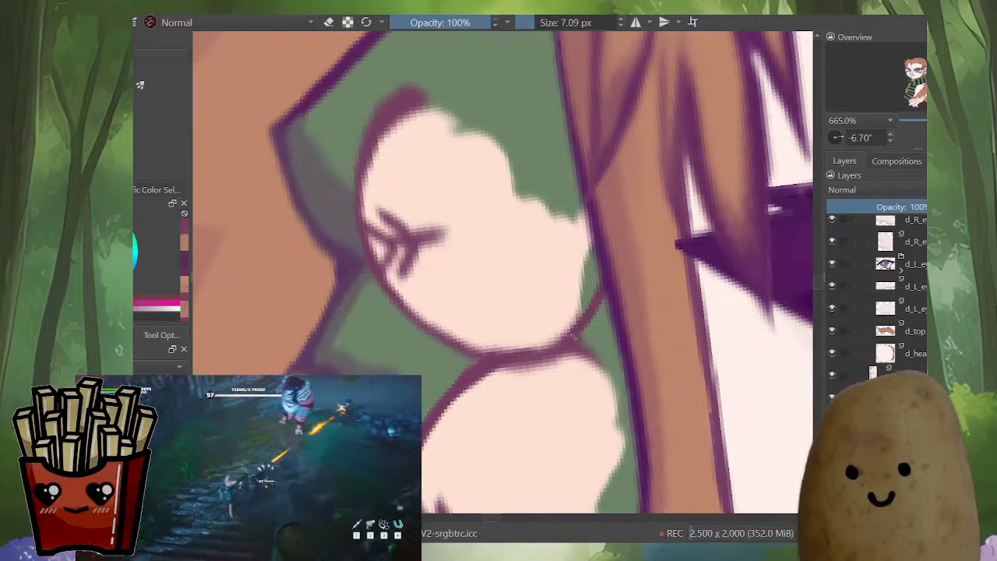
Step: Paint a thick dark outline over the top of the upper tuft, from its outer edge to the hair strand
left_click_drag(521, 304, 543, 405)
mouse_move(388, 270)
left_mouse_down()
mouse_move(461, 167)
mouse_move(488, 154)
mouse_move(461, 166)
left_mouse_up()
key("e")
mouse_move(378, 262)
left_mouse_down()
mouse_move(400, 214)
mouse_move(458, 164)
left_mouse_up()
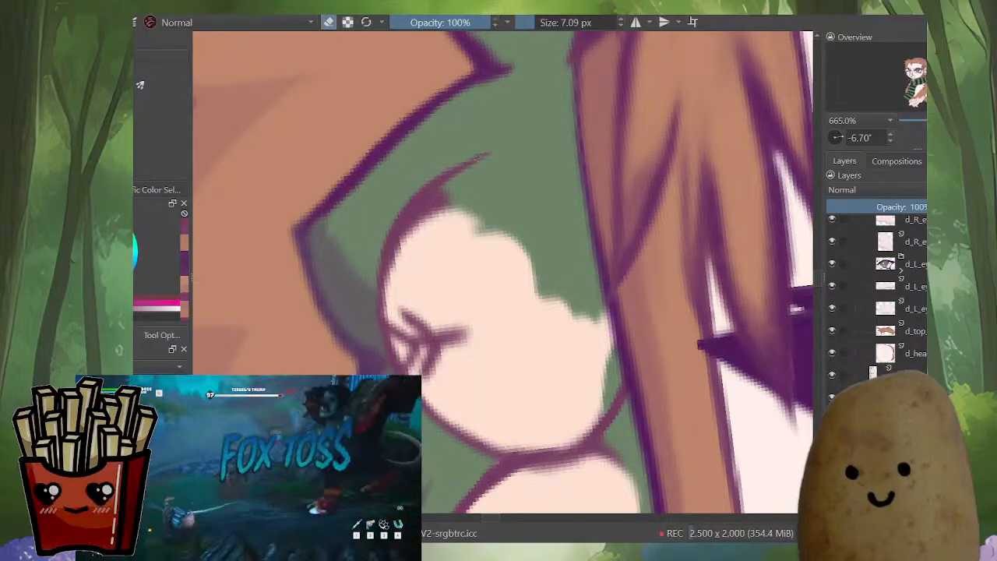
key("e")
left_click_drag(398, 231, 467, 159)
key("ctrl+z")
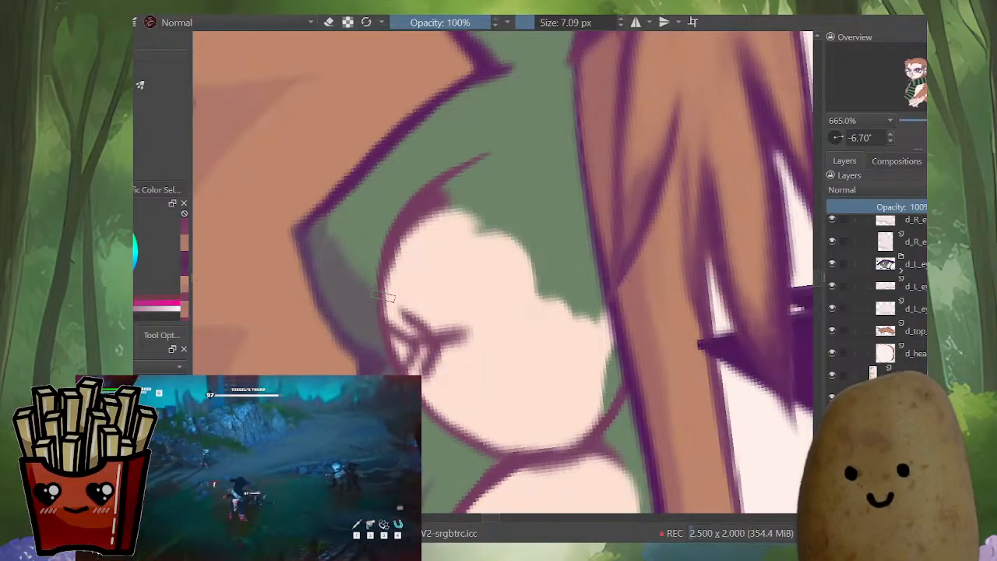
mouse_move(387, 296)
left_mouse_down()
mouse_move(404, 223)
mouse_move(446, 175)
mouse_move(576, 123)
left_mouse_up()
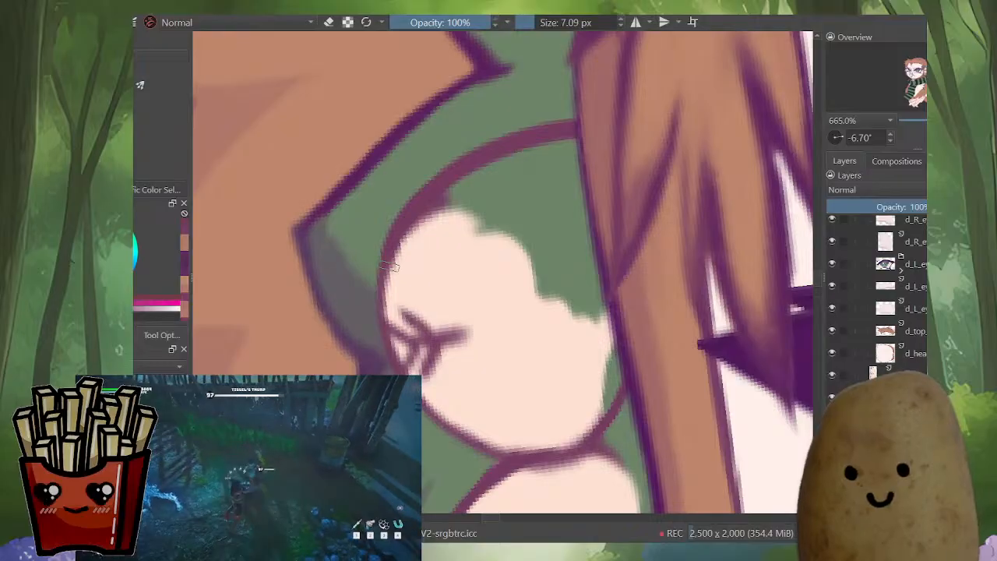
mouse_move(433, 201)
left_mouse_down()
mouse_move(489, 163)
mouse_move(583, 153)
left_mouse_up()
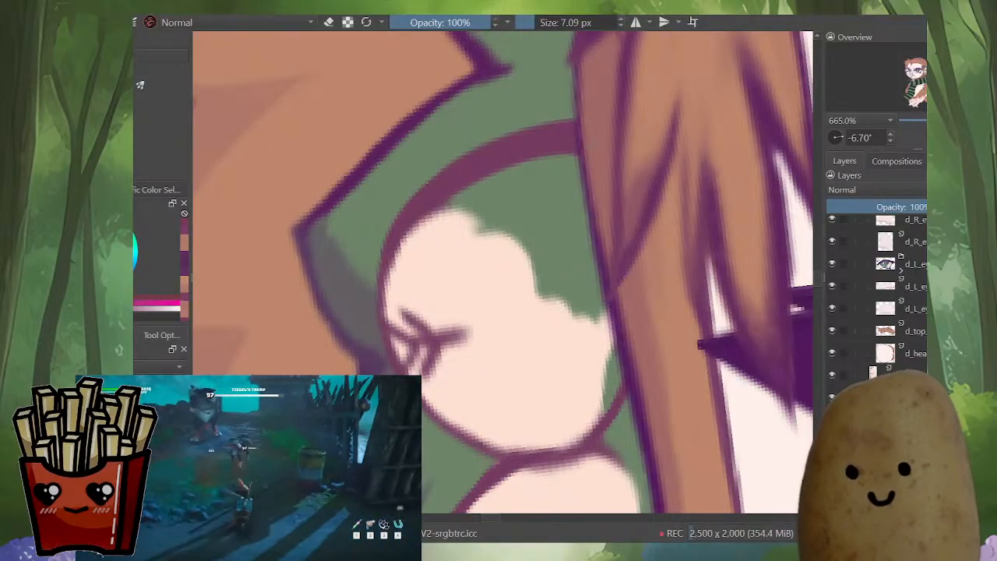
Step: Sample the tuft's pink and fill the green gap under the new top outline, enlarging the brush to 10.50 px
left_click(407, 262, "ctrl")
mouse_move(409, 248)
left_mouse_down()
mouse_move(485, 191)
mouse_move(581, 172)
left_mouse_up()
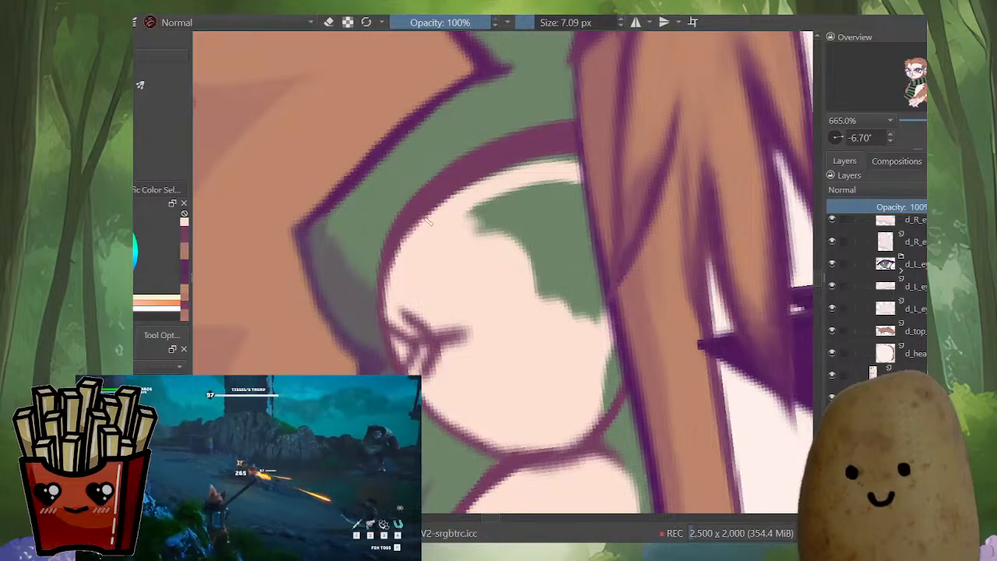
mouse_move(427, 222)
left_mouse_down()
mouse_move(498, 177)
mouse_move(551, 161)
mouse_move(580, 165)
left_mouse_up()
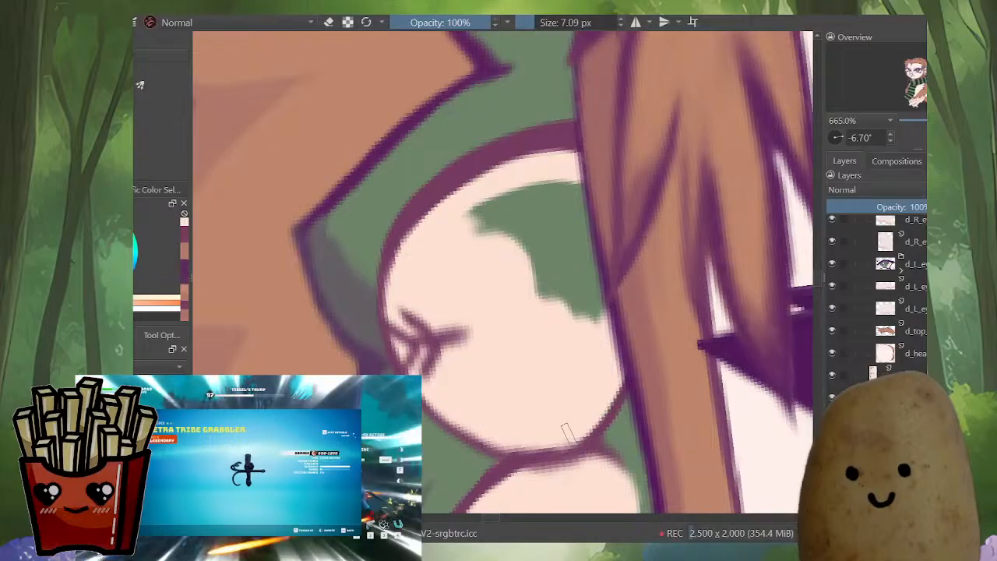
key("bracketright")
mouse_move(595, 316)
left_mouse_down()
mouse_move(545, 238)
mouse_move(576, 198)
mouse_move(503, 211)
left_mouse_up()
scroll(503, 211, "down", 3)
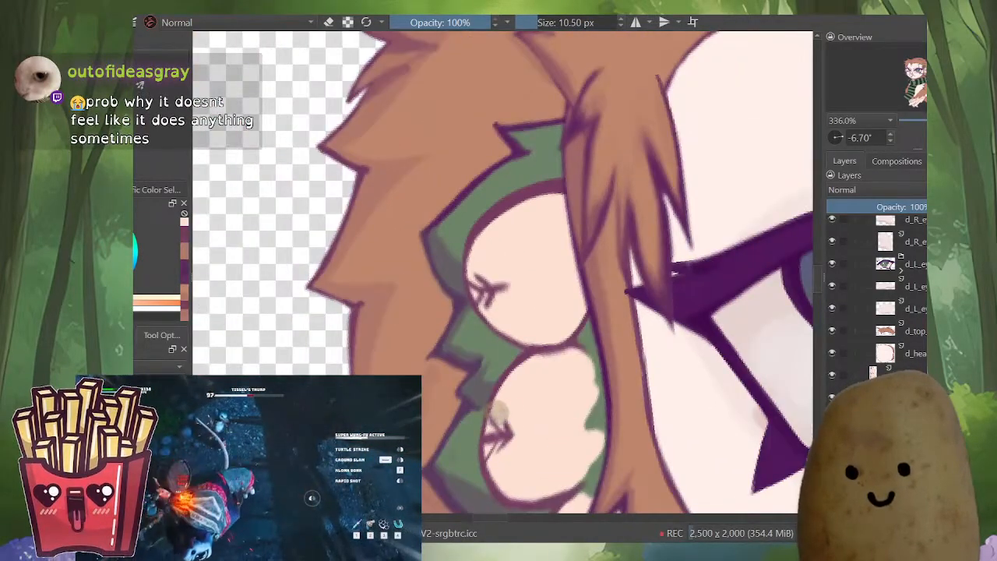
Step: Touch up the upper tuft's top outline up close, reducing the brush size to 9.06 px
scroll(673, 272, "up", 2)
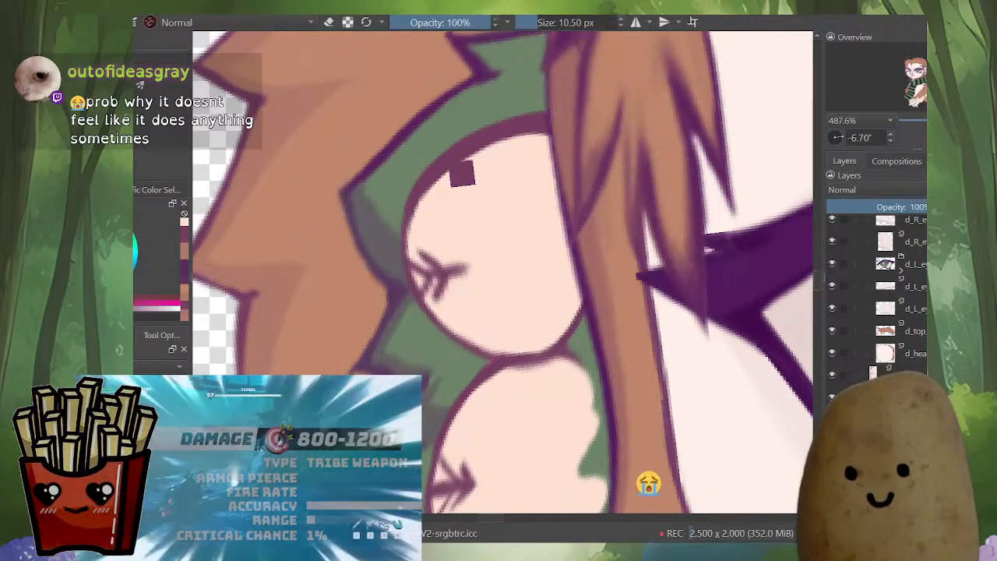
scroll(460, 167, "up", 1)
left_click_drag(475, 218, 455, 263)
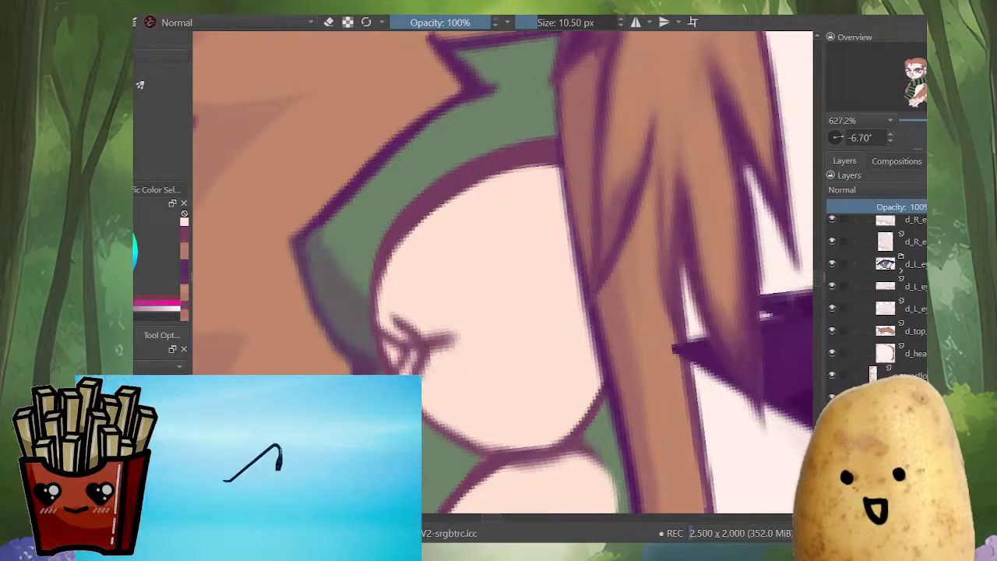
scroll(452, 218, "down", 3)
scroll(451, 218, "up", 5)
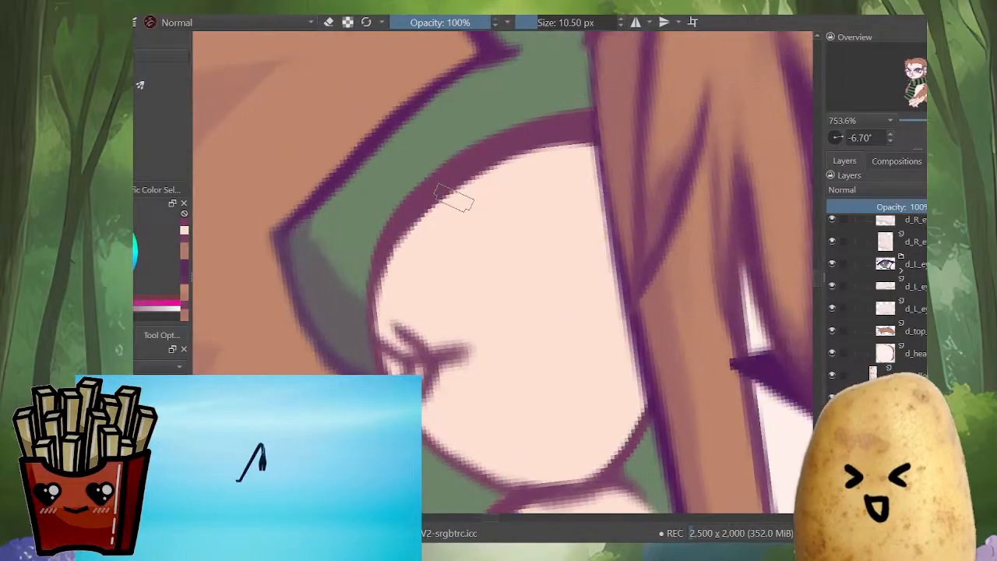
key("bracketleft")
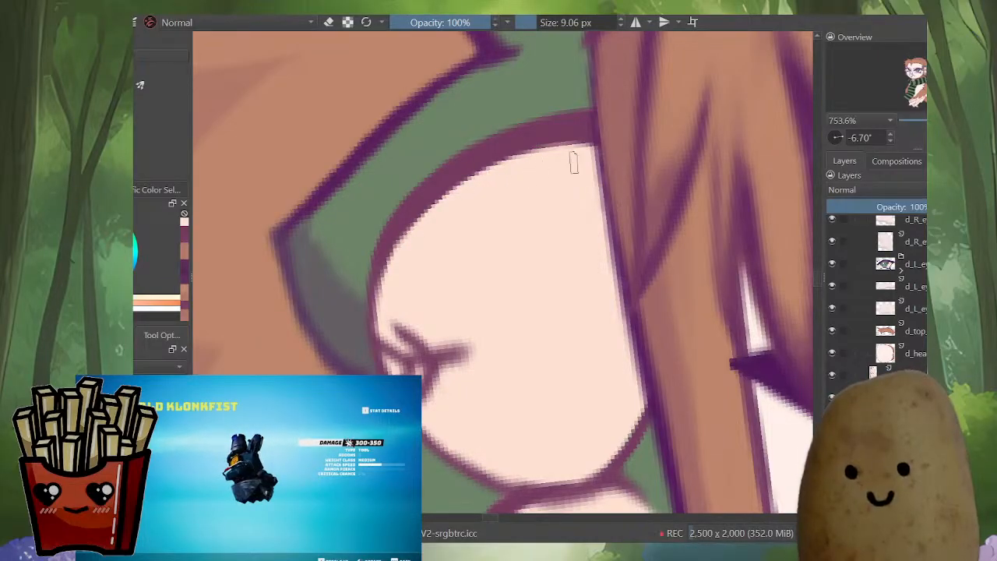
scroll(621, 189, "down", 3)
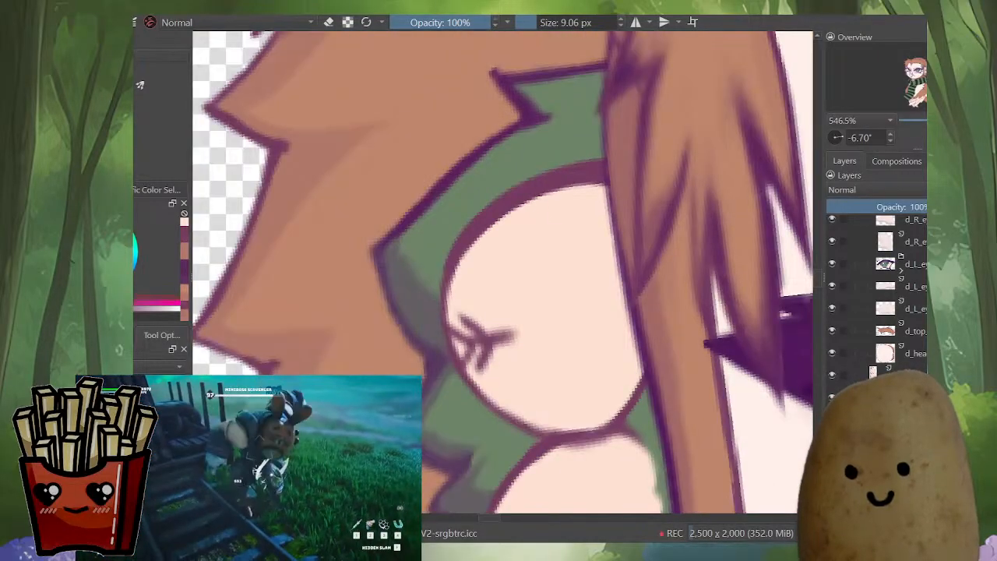
scroll(621, 189, "up", 1)
scroll(622, 189, "up", 1)
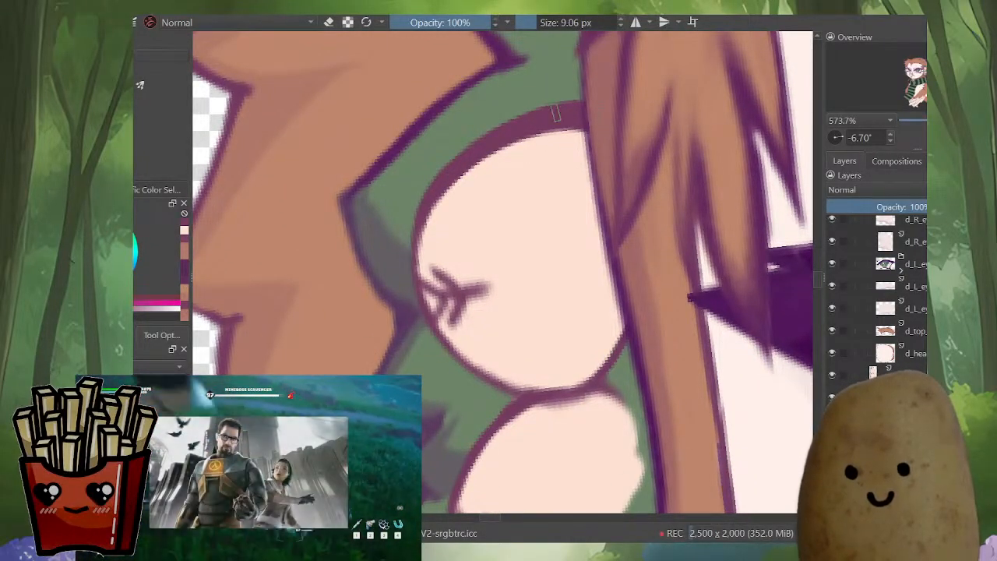
Step: Isolate the ear tuft layer and draw the dark outline around the upper tuft's inner side down to the middle tuft
key("alt+i")
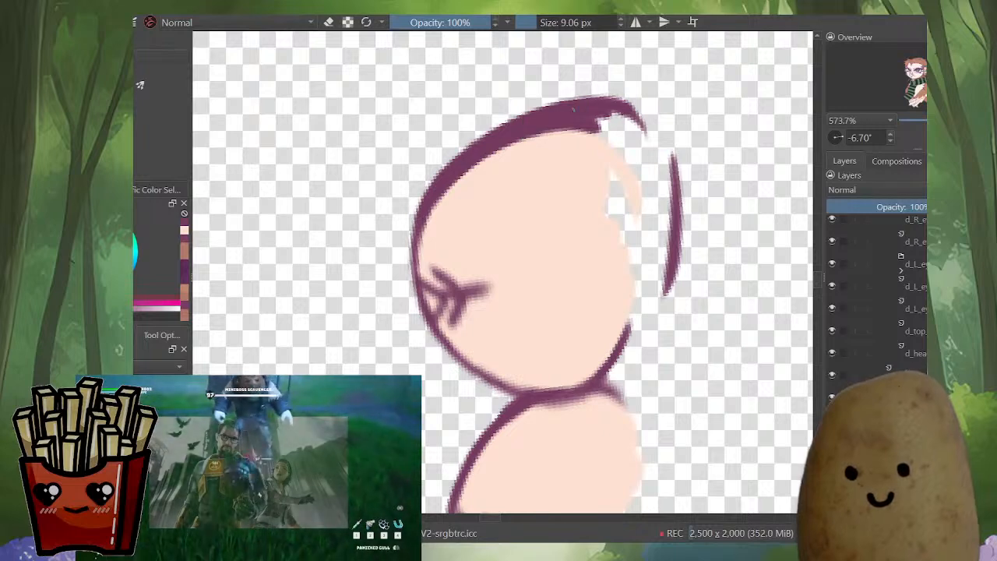
mouse_move(573, 110)
left_mouse_down()
mouse_move(627, 102)
mouse_move(652, 120)
mouse_move(665, 166)
mouse_move(668, 211)
left_mouse_up()
mouse_move(660, 148)
left_mouse_down()
mouse_move(667, 233)
mouse_move(635, 296)
left_mouse_up()
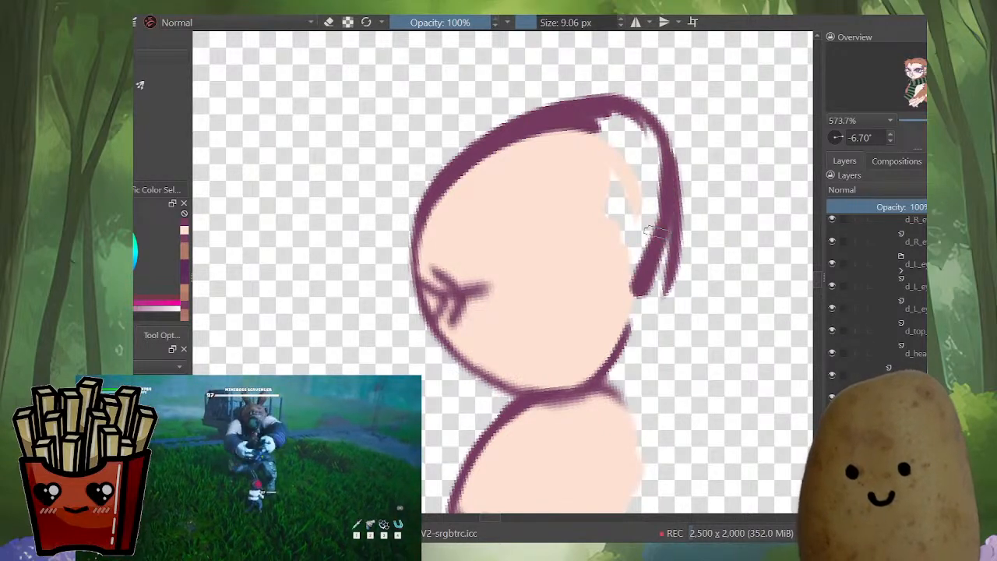
key("ctrl+z")
mouse_move(573, 106)
left_mouse_down()
mouse_move(648, 102)
mouse_move(686, 159)
mouse_move(666, 295)
left_mouse_up()
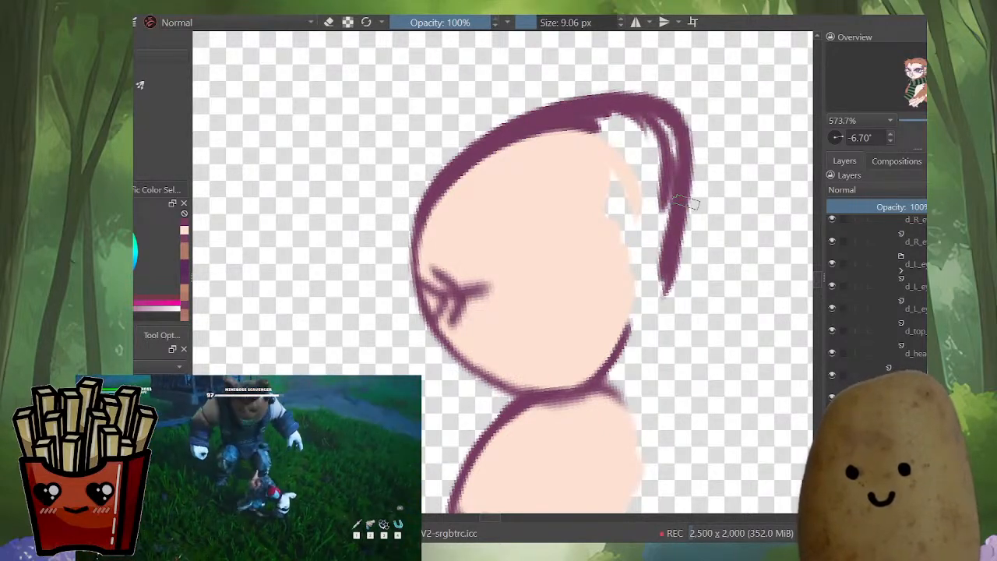
mouse_move(685, 201)
left_mouse_down()
mouse_move(652, 301)
mouse_move(577, 394)
left_mouse_up()
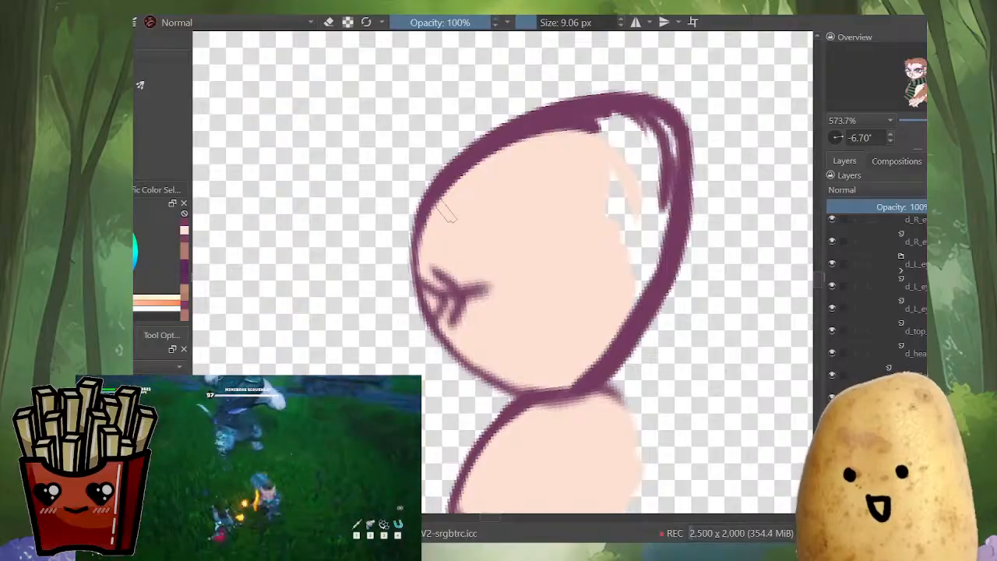
Step: Fill the transparent gaps inside the upper tuft's closed outline with pink
mouse_move(498, 152)
left_mouse_down()
mouse_move(647, 126)
mouse_move(661, 222)
left_mouse_up()
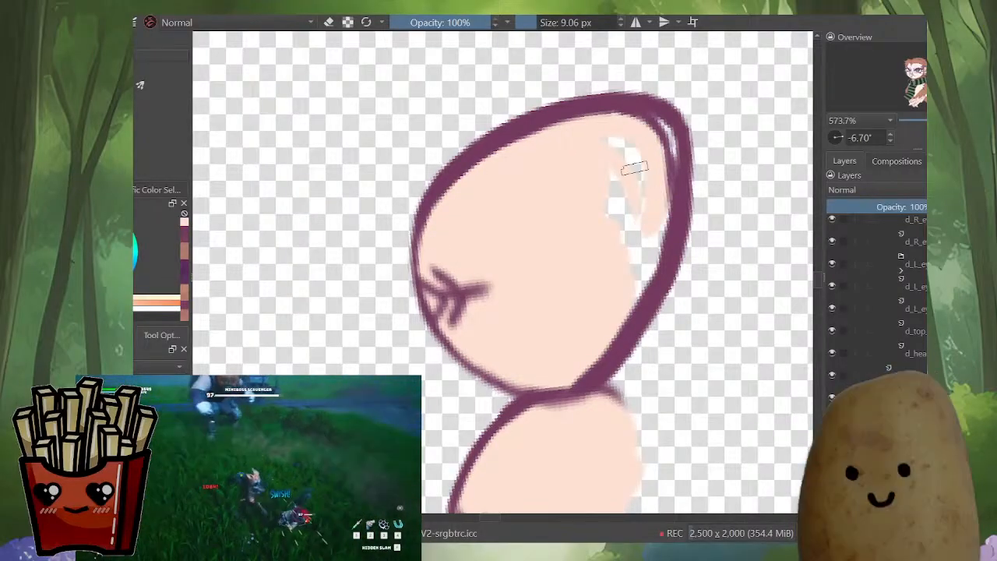
mouse_move(634, 168)
left_mouse_down()
mouse_move(589, 190)
mouse_move(631, 156)
mouse_move(607, 268)
mouse_move(654, 172)
mouse_move(619, 277)
mouse_move(655, 203)
mouse_move(639, 251)
left_mouse_up()
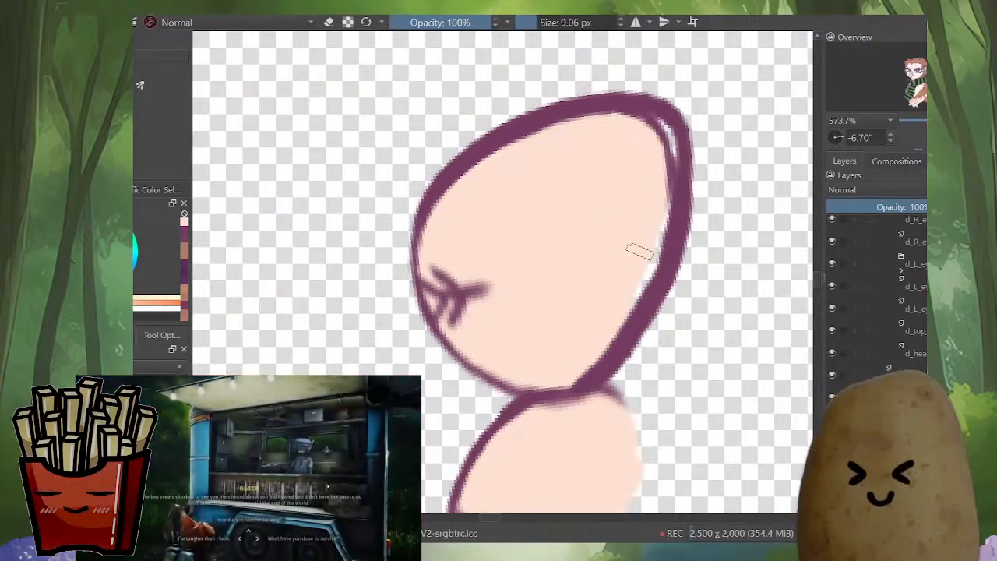
left_click_drag(662, 214, 614, 336)
mouse_move(574, 375)
left_mouse_down()
mouse_move(616, 340)
mouse_move(557, 379)
mouse_move(586, 372)
mouse_move(620, 337)
mouse_move(566, 382)
mouse_move(609, 348)
mouse_move(580, 376)
mouse_move(652, 263)
mouse_move(660, 174)
mouse_move(633, 133)
mouse_move(662, 165)
left_mouse_up()
Step: Sample the outline colour, close the gap in the upper tuft's top inner corner, and thicken its inner side down to the base
left_click(604, 102, "ctrl")
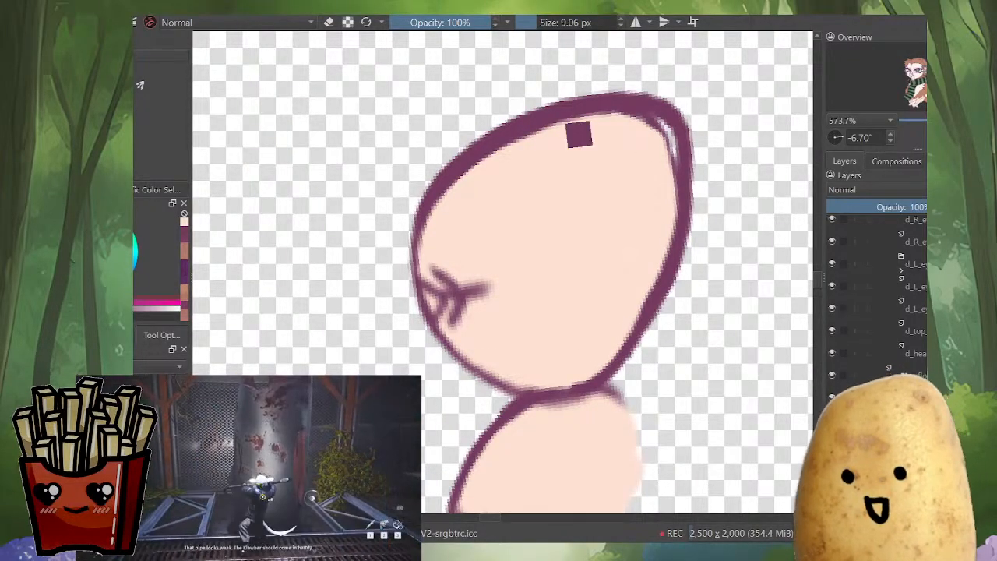
mouse_move(648, 112)
left_mouse_down()
mouse_move(673, 146)
mouse_move(687, 207)
left_mouse_up()
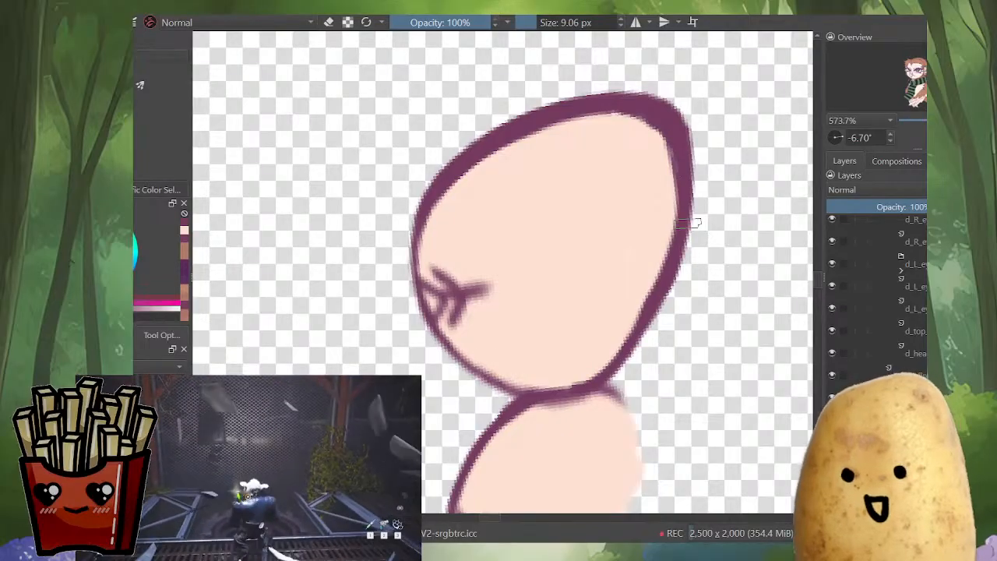
mouse_move(689, 134)
left_mouse_down()
mouse_move(692, 209)
mouse_move(670, 273)
mouse_move(621, 341)
left_mouse_up()
mouse_move(685, 188)
left_mouse_down()
mouse_move(668, 269)
mouse_move(623, 340)
mouse_move(561, 391)
left_mouse_up()
mouse_move(637, 328)
left_mouse_down()
mouse_move(589, 376)
mouse_move(555, 393)
left_mouse_up()
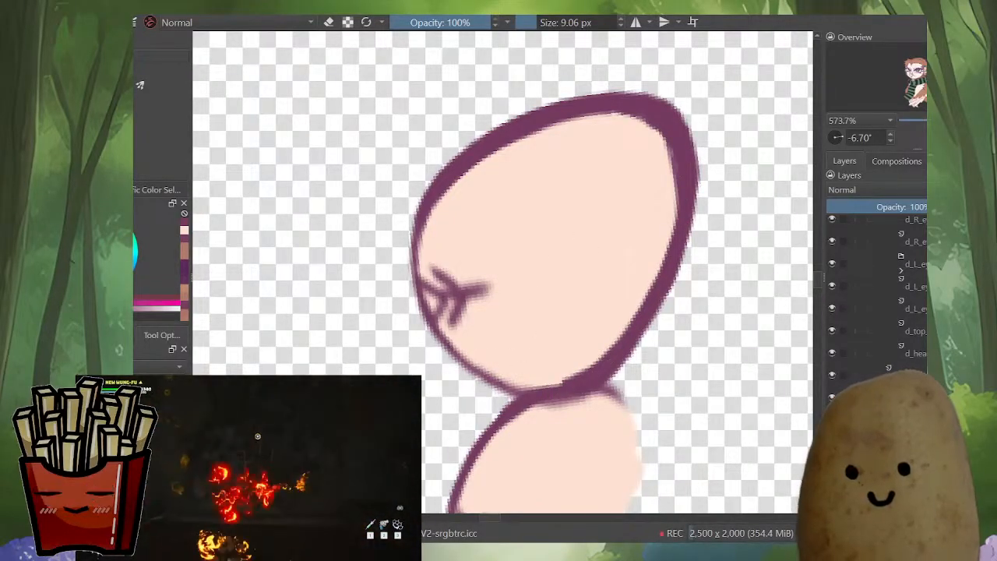
Step: Trim the upper tuft's outline from inside with pink, then smooth its base line in the dark colour with a 6.44 px brush
left_click(649, 200, "ctrl")
mouse_move(584, 128)
left_mouse_down()
mouse_move(637, 124)
mouse_move(662, 172)
mouse_move(662, 214)
left_mouse_up()
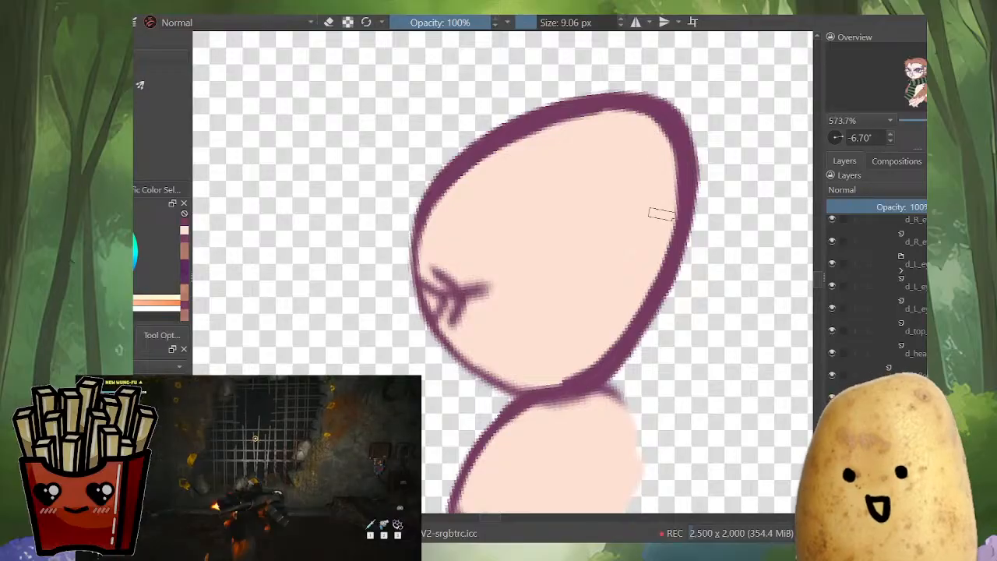
left_click(664, 286, "ctrl")
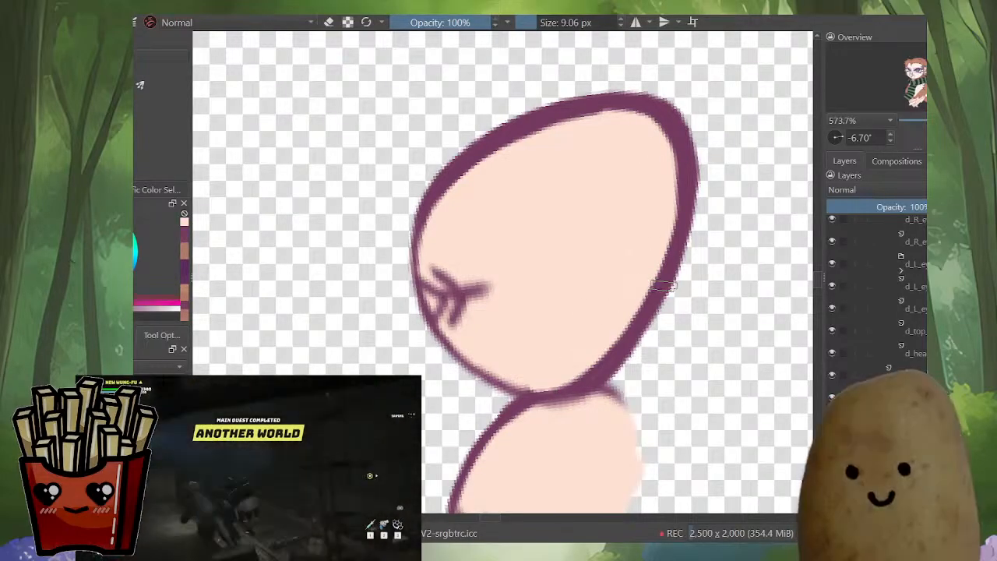
key("bracketleft")
key("bracketleft")
mouse_move(632, 332)
left_mouse_down()
mouse_move(551, 392)
mouse_move(527, 390)
left_mouse_up()
scroll(582, 296, "down", 3)
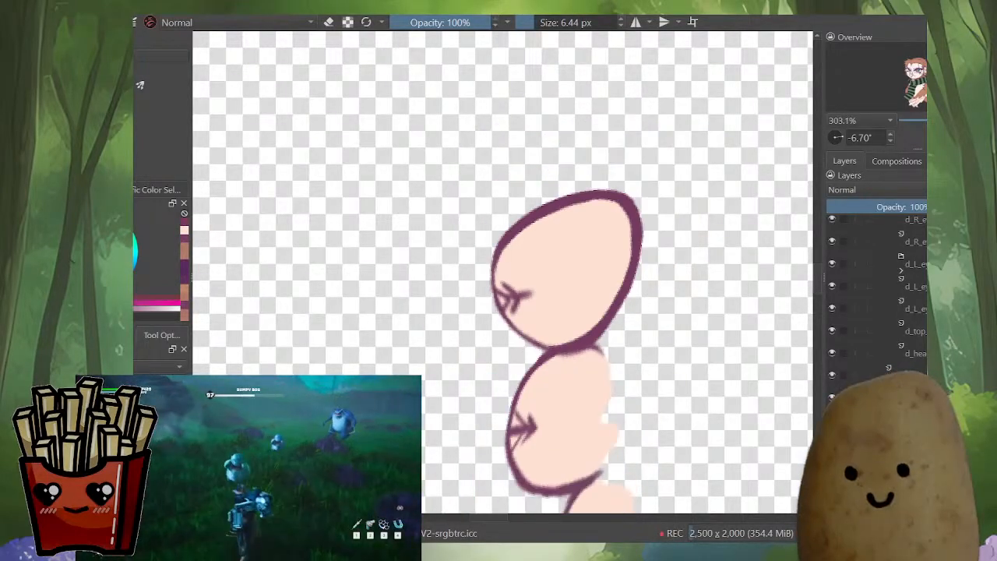
scroll(536, 234, "up", 3)
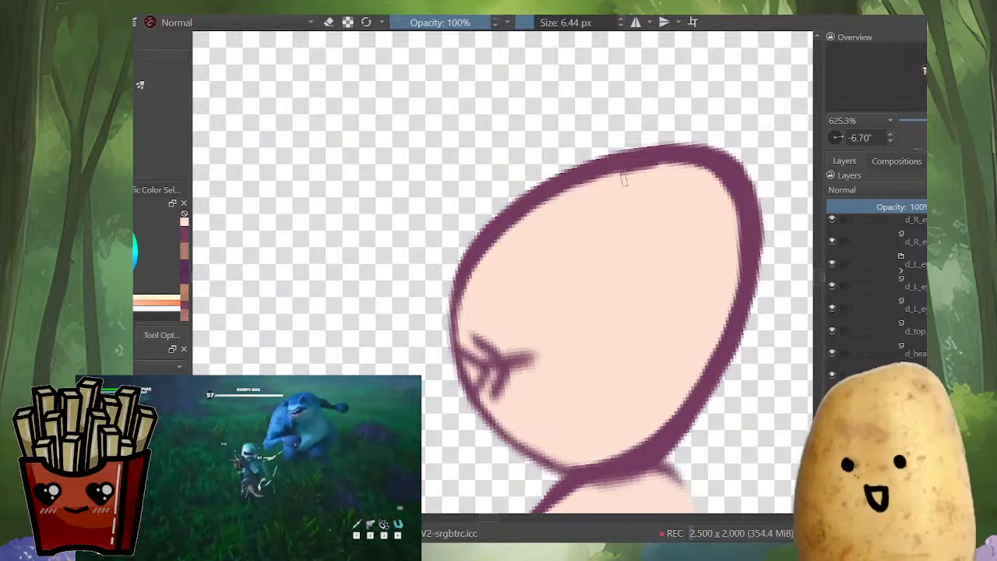
Step: Trim the upper tuft's outline from inside with pink, then smooth its inner side in the sampled dark outline colour
left_click_drag(635, 172, 472, 294)
mouse_move(547, 217)
left_mouse_down()
mouse_move(634, 177)
mouse_move(712, 184)
left_mouse_up()
left_click_drag(707, 271, 664, 217)
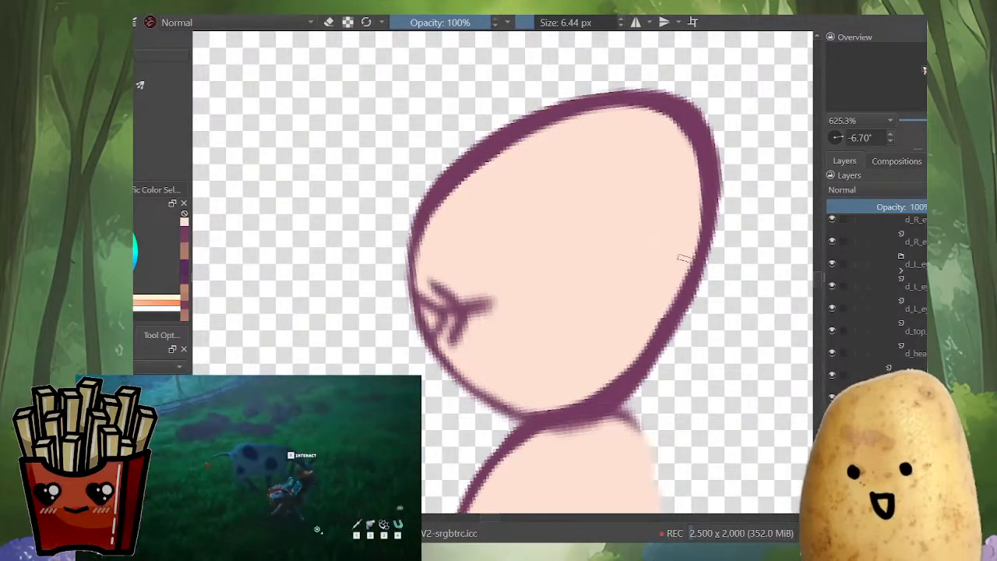
left_click(700, 228, "ctrl")
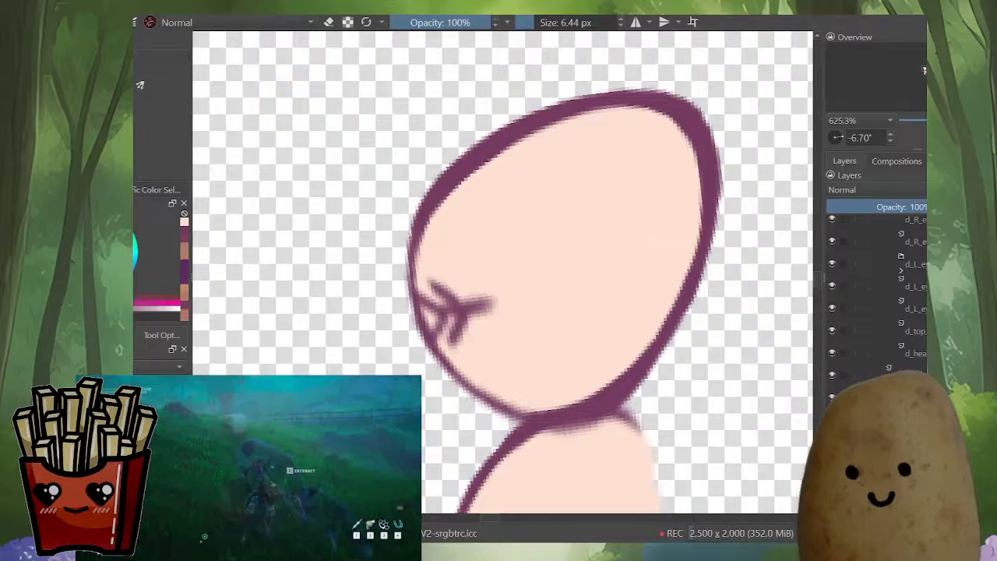
left_click_drag(673, 257, 710, 117)
Step: Show the other layers again and extend the middle tuft's upper outline towards the hair strand
scroll(573, 327, "down", 3)
scroll(498, 491, "up", 2)
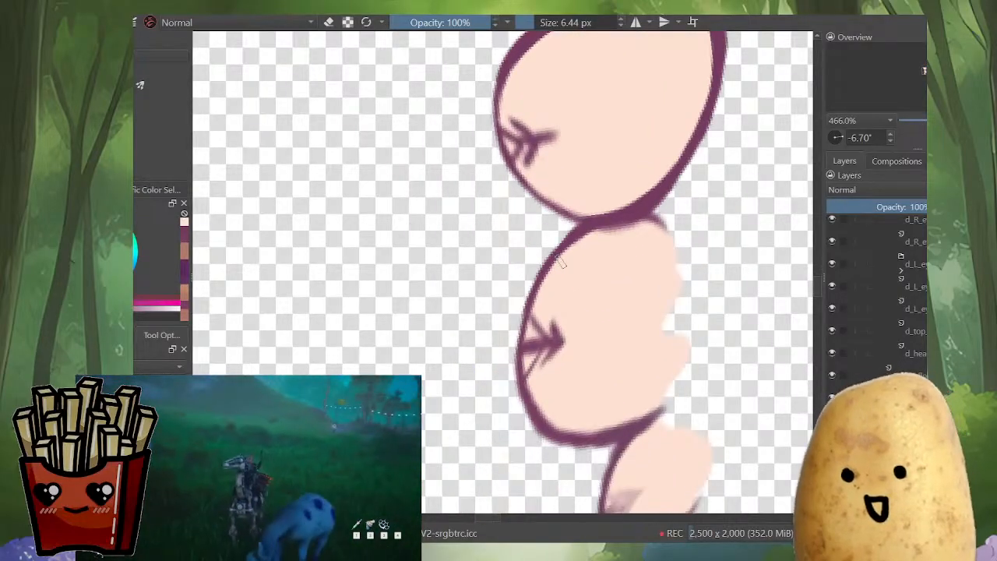
scroll(563, 264, "down", 4)
scroll(592, 265, "up", 3)
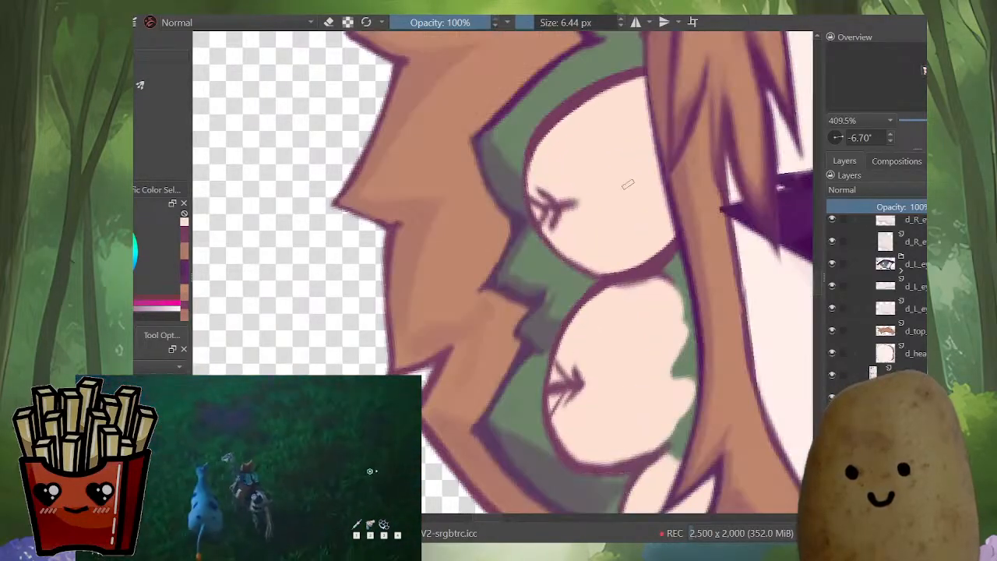
scroll(560, 302, "up", 2)
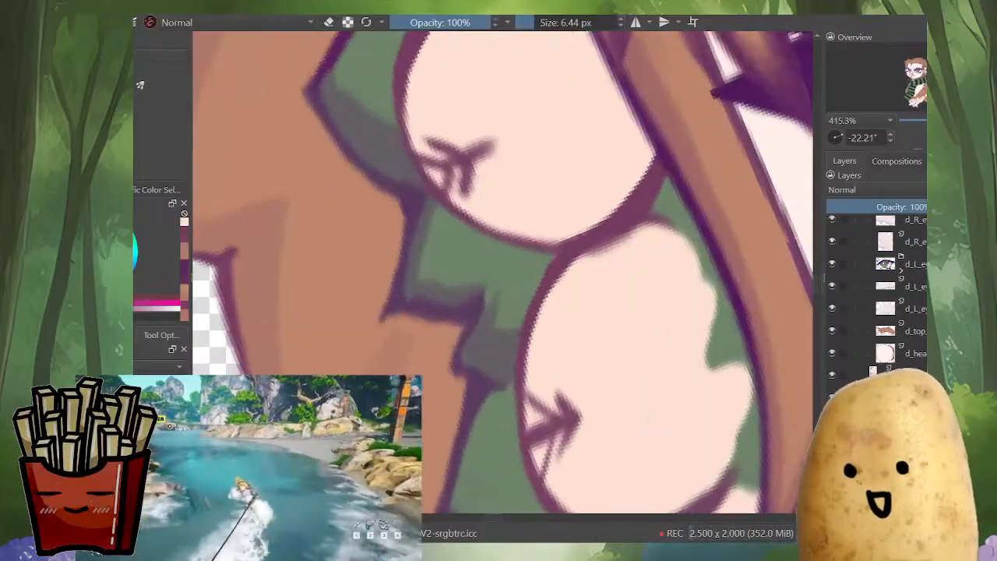
mouse_move(635, 226)
left_mouse_down()
mouse_move(693, 224)
mouse_move(683, 206)
left_mouse_up()
Step: Thicken the middle tuft's lower outline and darken the green gap where the upper and middle tufts meet the hair
scroll(712, 221, "down", 3)
mouse_move(751, 381)
left_mouse_down()
mouse_move(690, 338)
mouse_move(638, 361)
left_mouse_up()
scroll(690, 338, "up", 2)
mouse_move(680, 319)
left_mouse_down()
mouse_move(642, 368)
mouse_move(583, 401)
mouse_move(538, 399)
left_mouse_up()
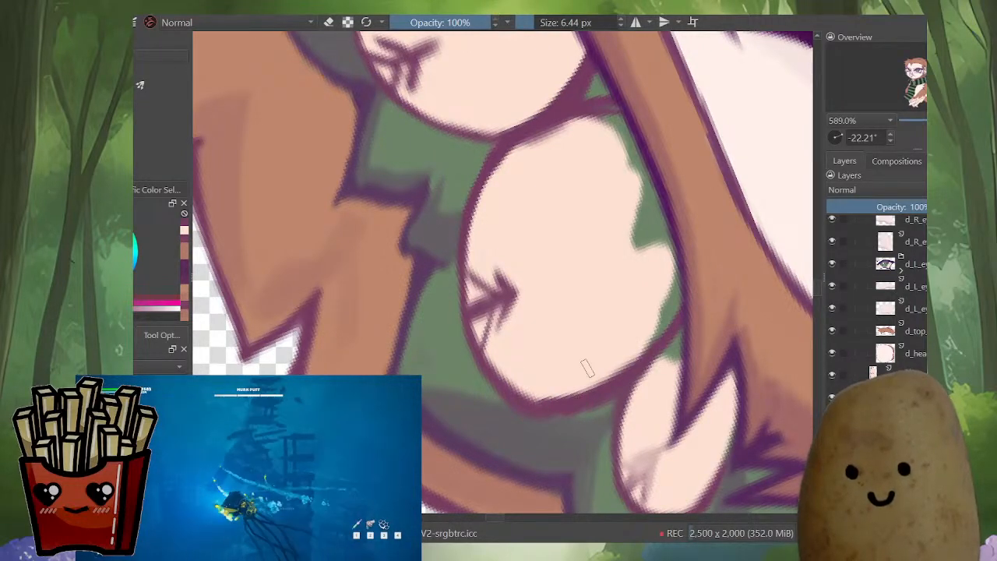
mouse_move(671, 328)
left_mouse_down()
mouse_move(626, 373)
mouse_move(583, 398)
mouse_move(522, 403)
left_mouse_up()
scroll(515, 327, "up", 4)
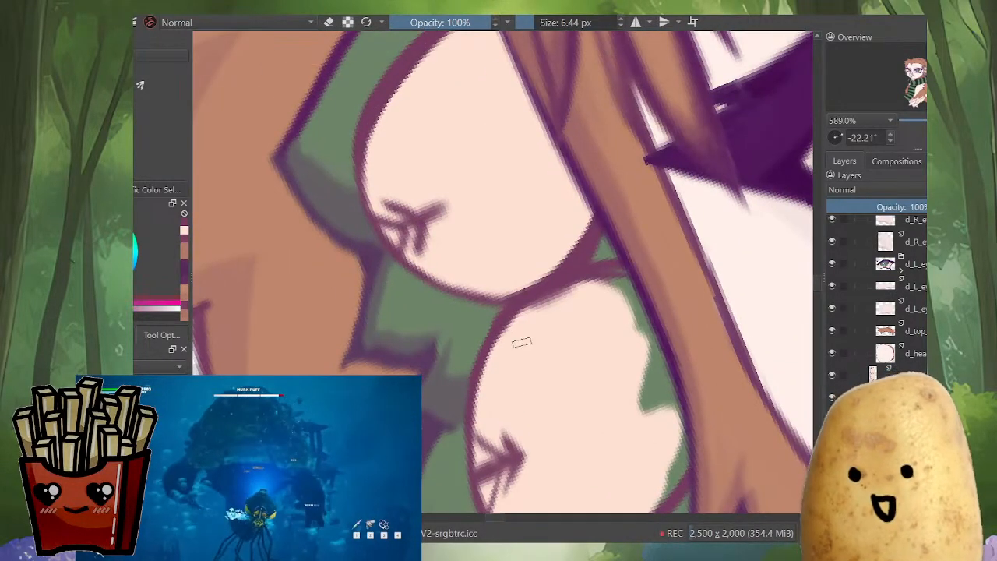
left_click_drag(594, 263, 620, 258)
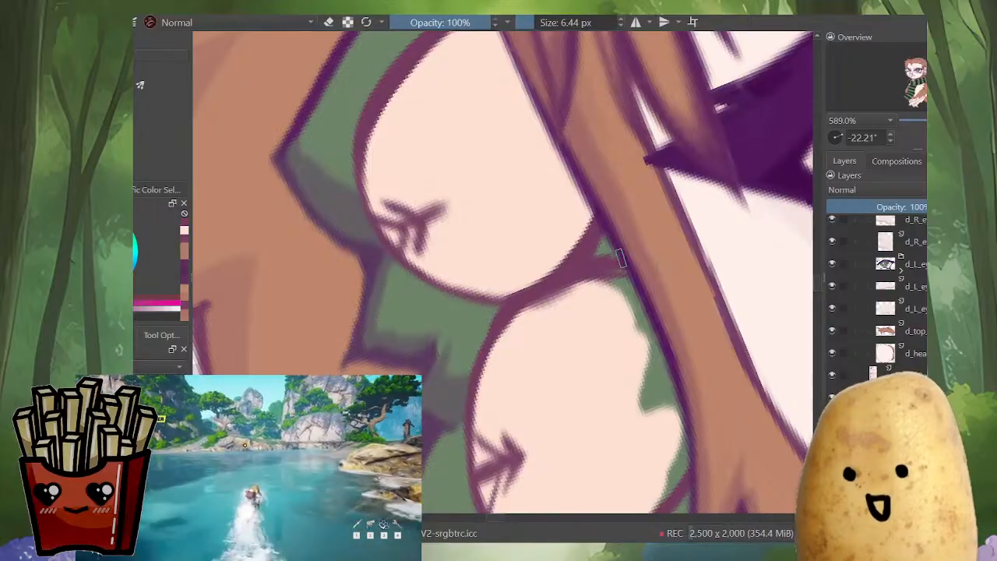
Step: Refine the line where the upper and middle tufts meet, alternating between sampled pink and outline colours
left_click(508, 343, "ctrl")
mouse_move(506, 344)
left_mouse_down()
mouse_move(590, 287)
mouse_move(540, 299)
mouse_move(468, 203)
mouse_move(532, 184)
left_mouse_up()
left_click(550, 287, "ctrl")
left_click_drag(428, 304, 430, 272, "ctrl")
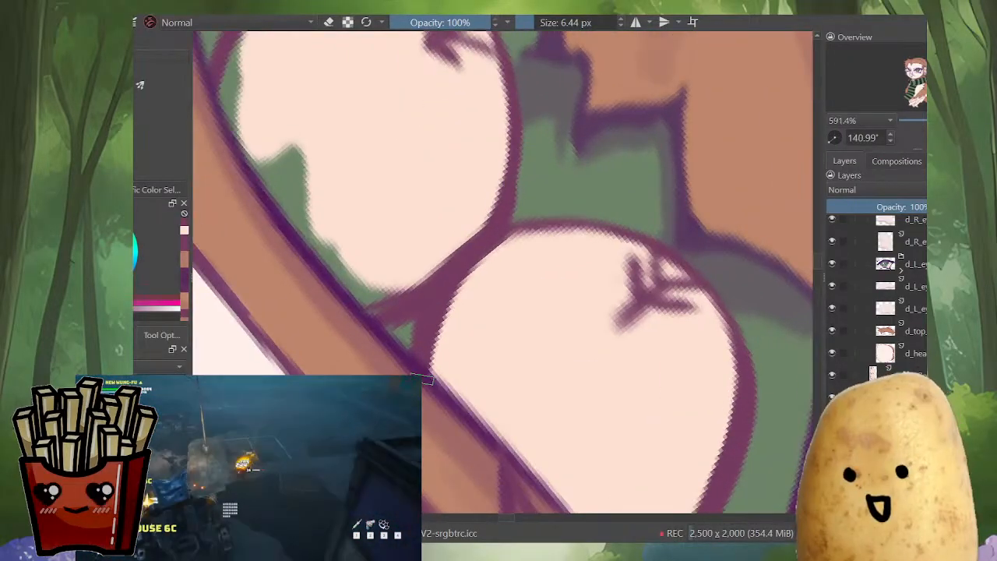
left_click_drag(443, 324, 495, 256)
mouse_move(442, 302)
left_mouse_down()
mouse_move(530, 233)
mouse_move(565, 227)
mouse_move(506, 273)
mouse_move(480, 325)
left_mouse_up()
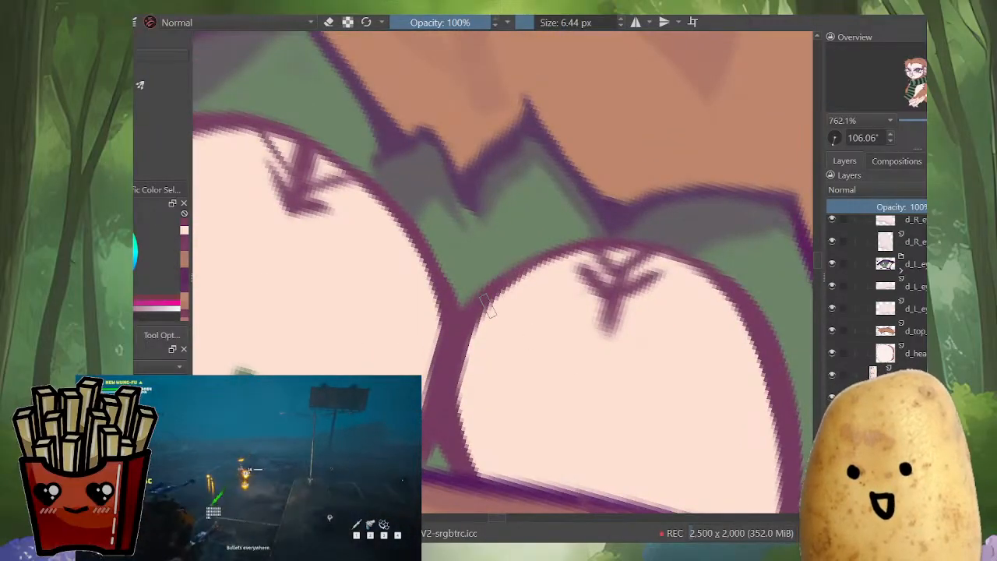
Step: Check the ear tufts from several angles, mirrored and against the whole head and the reference sketches
left_click_drag(602, 265, 583, 358, "ctrl")
key("m")
left_click_drag(580, 297, 620, 232, "ctrl")
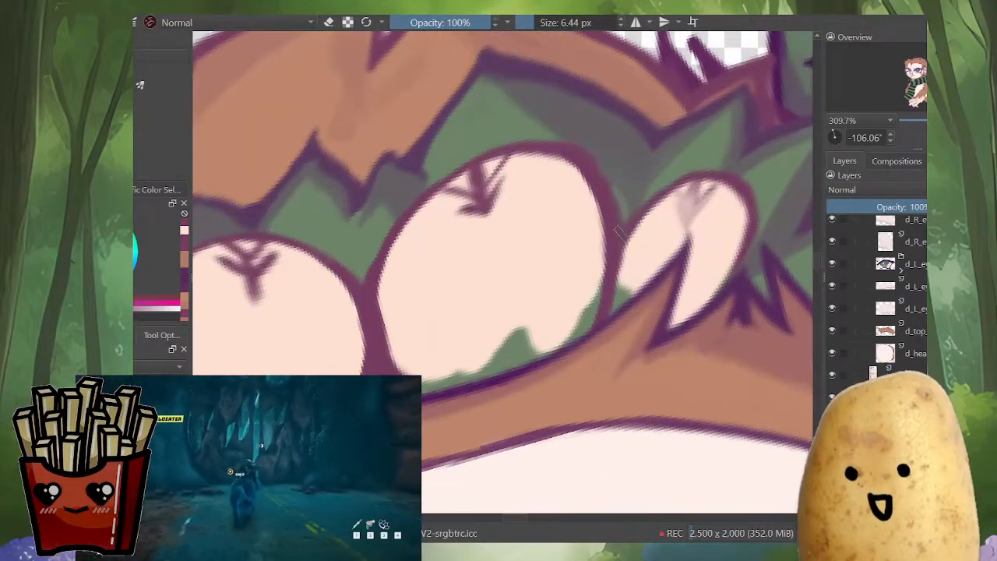
key("m")
left_click(504, 252, "ctrl")
left_click_drag(426, 245, 429, 236, "shift")
key("m")
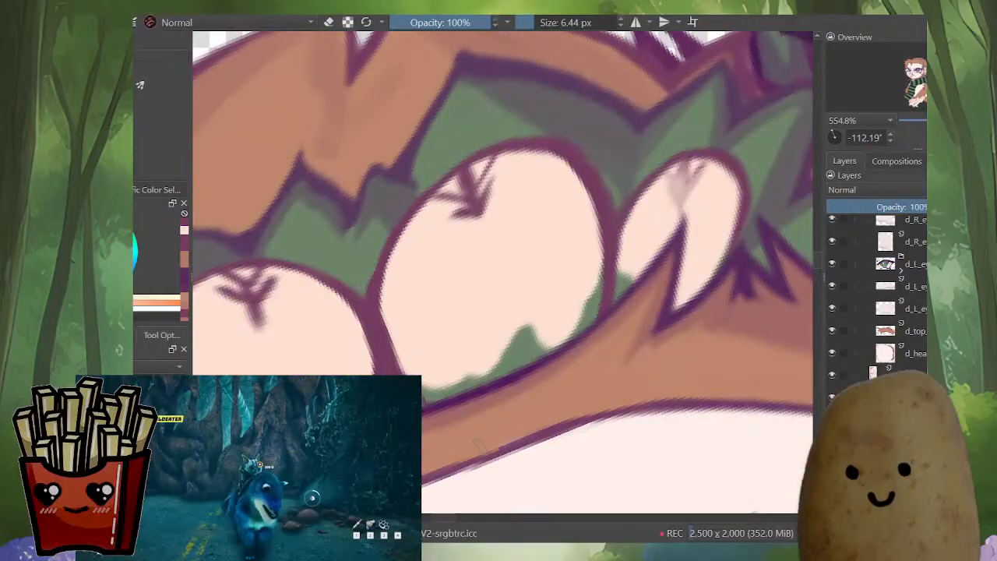
left_click_drag(480, 446, 668, 339, "shift")
left_click_drag(639, 292, 631, 434, "ctrl")
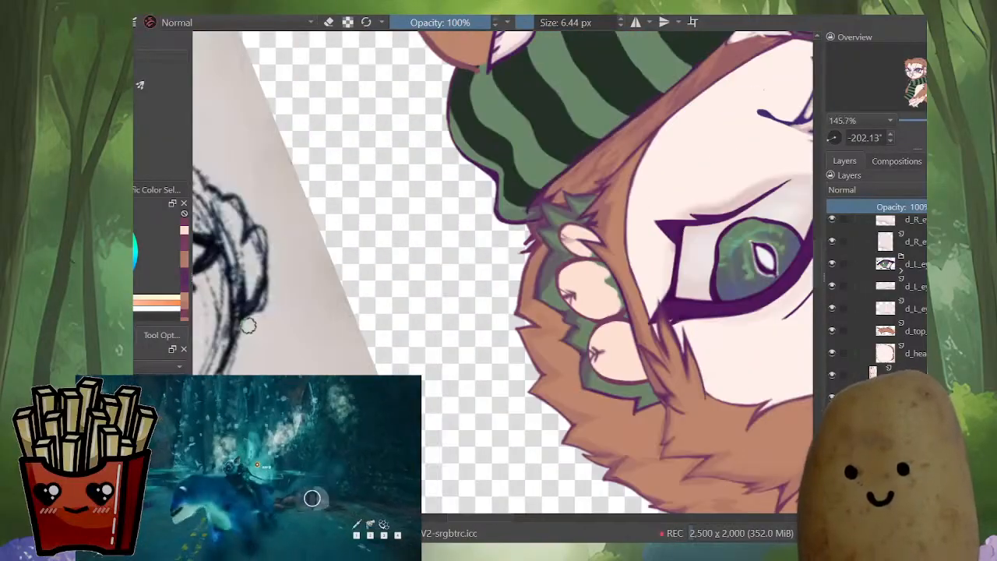
left_click_drag(244, 325, 171, 312)
left_click_drag(335, 202, 336, 261, "ctrl")
left_click_drag(336, 261, 672, 296, "shift")
left_click_drag(483, 234, 521, 306)
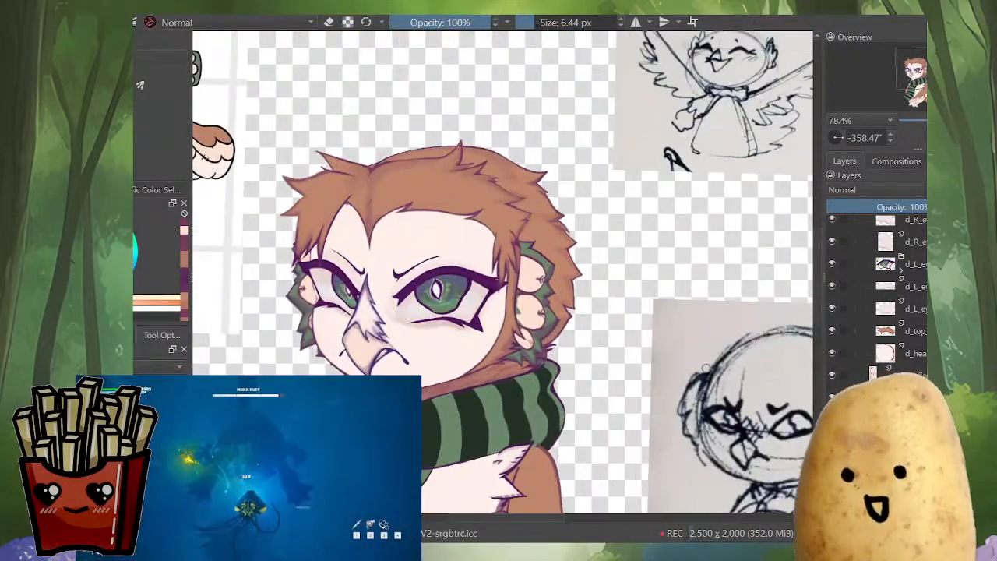
left_click_drag(623, 374, 652, 223, "shift")
left_click_drag(530, 290, 575, 151, "ctrl")
left_click_drag(521, 184, 516, 226)
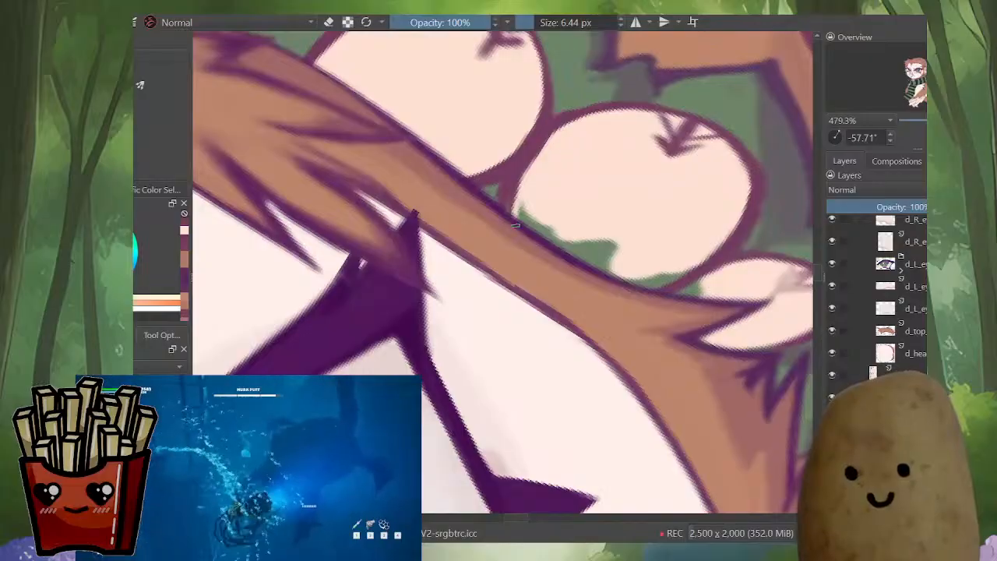
Step: Isolate the tuft layer and close the middle tuft's outline around its inner side in the sampled dark colour
mouse_move(537, 163)
left_mouse_down()
mouse_move(513, 226)
mouse_move(550, 234)
left_mouse_up()
key("i")
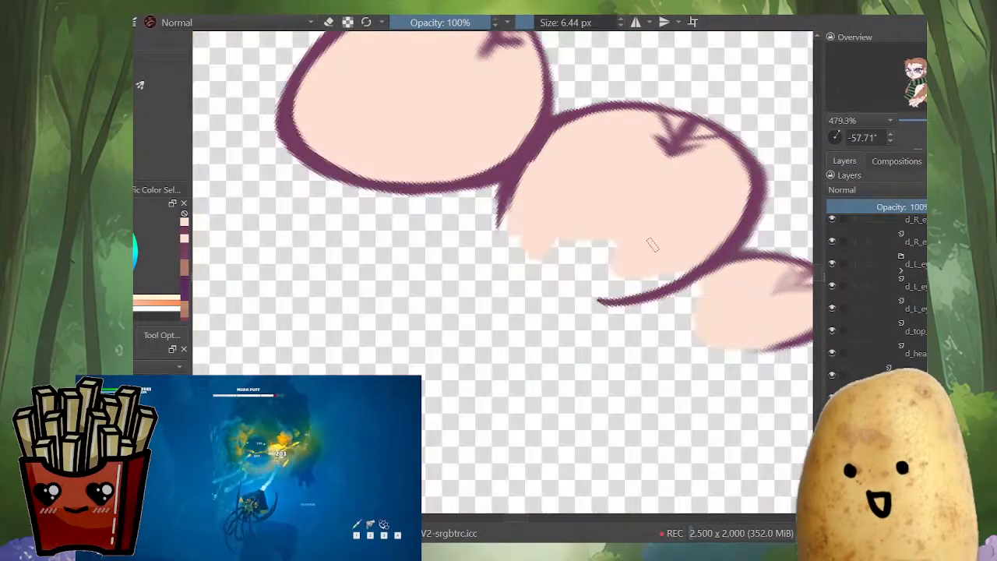
left_click(743, 226, "ctrl")
mouse_move(721, 266)
left_mouse_down()
mouse_move(602, 308)
mouse_move(537, 292)
left_mouse_up()
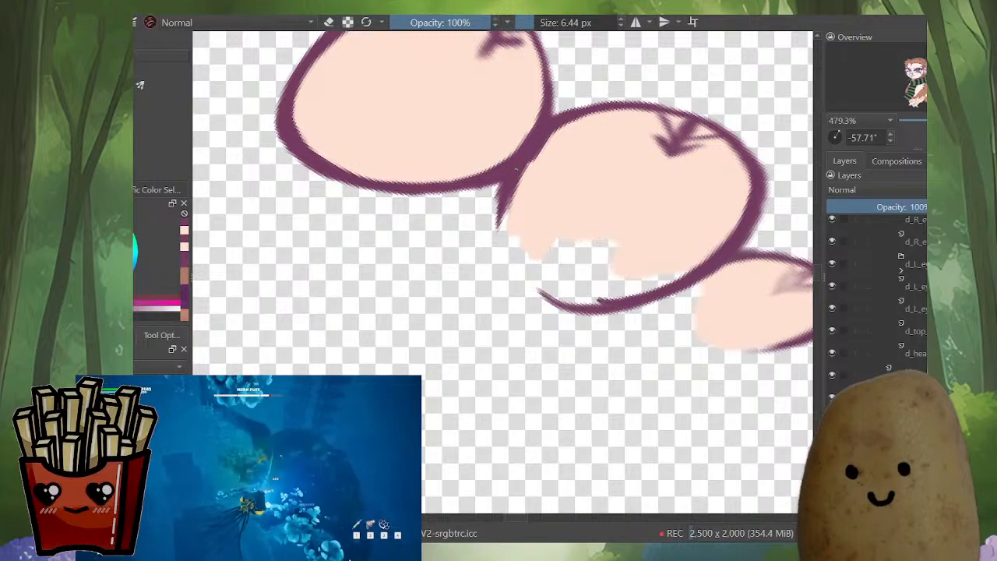
mouse_move(502, 207)
left_mouse_down()
mouse_move(503, 269)
mouse_move(530, 302)
mouse_move(570, 318)
mouse_move(619, 312)
mouse_move(728, 242)
left_mouse_up()
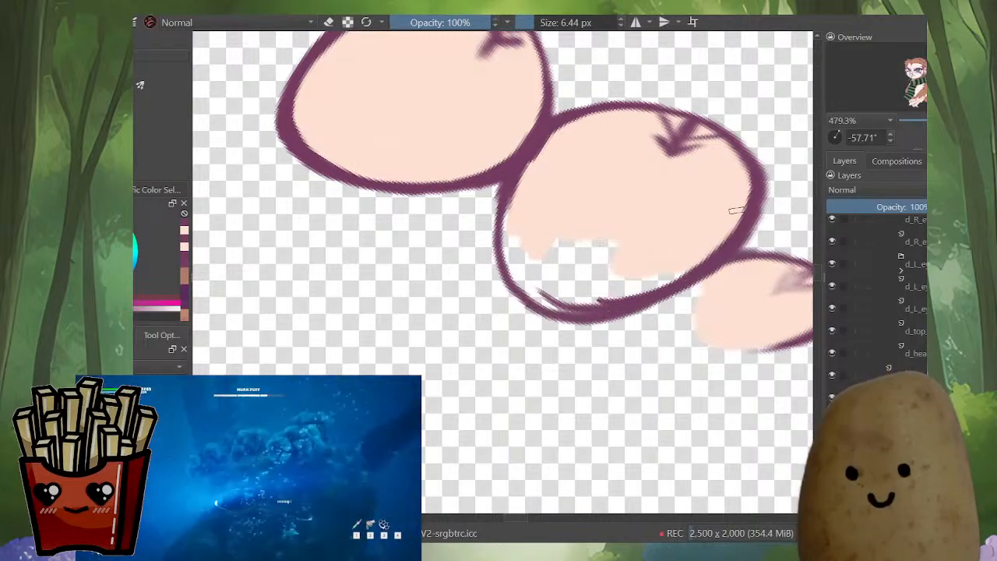
Step: Fill the transparent gap inside the middle tuft with pink, covering the stray dark lines along its inner edge
mouse_move(525, 183)
left_mouse_down()
mouse_move(513, 263)
mouse_move(551, 303)
mouse_move(601, 307)
mouse_move(652, 287)
mouse_move(728, 218)
left_mouse_up()
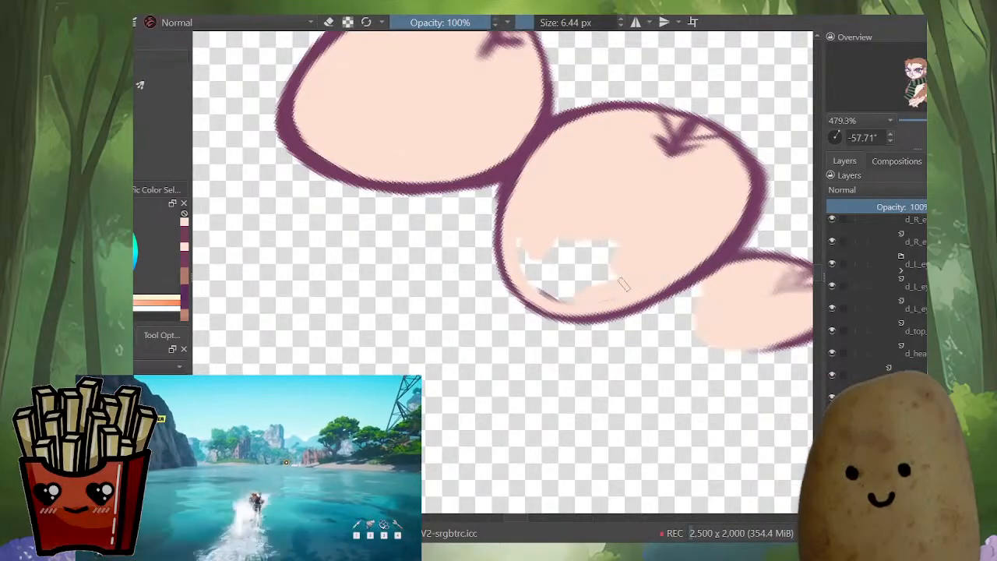
mouse_move(623, 285)
left_mouse_down()
mouse_move(567, 294)
mouse_move(580, 257)
mouse_move(528, 230)
mouse_move(553, 296)
left_mouse_up()
left_click_drag(614, 240, 613, 327)
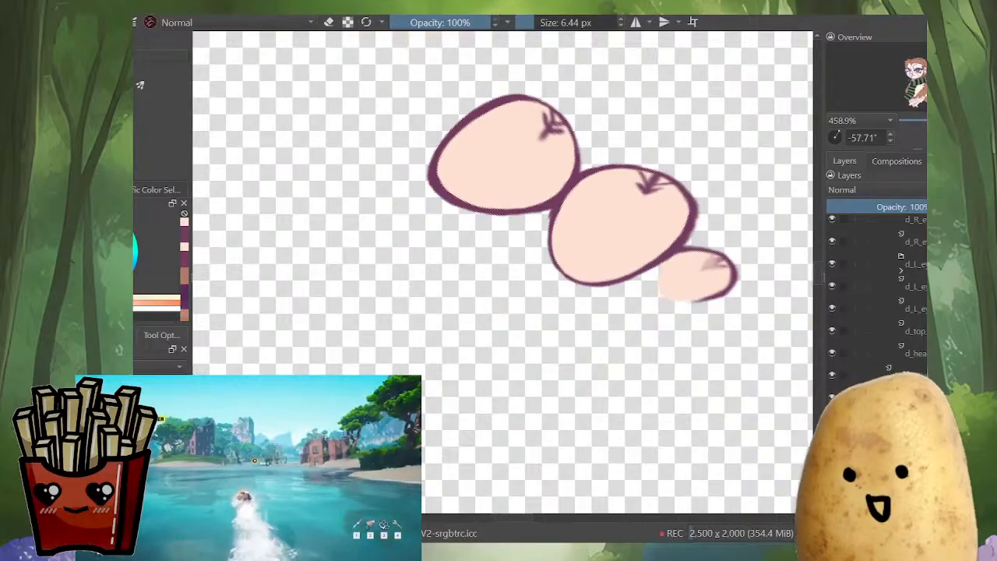
Step: Sample the outline colour and sharpen the outer corner at the upper tuft's tip
left_click_drag(468, 130, 543, 132)
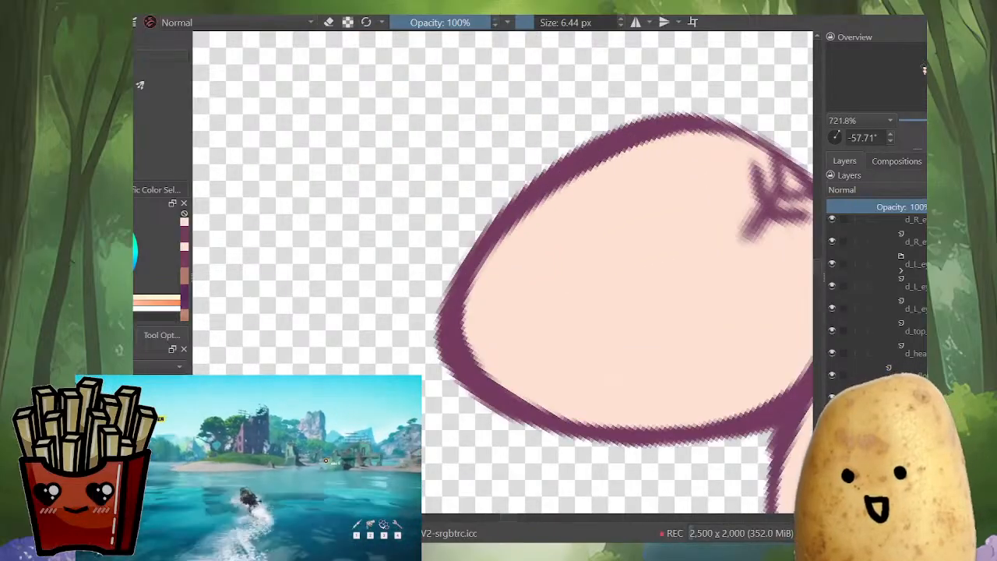
left_click(588, 158, "ctrl")
left_click(694, 143, "ctrl")
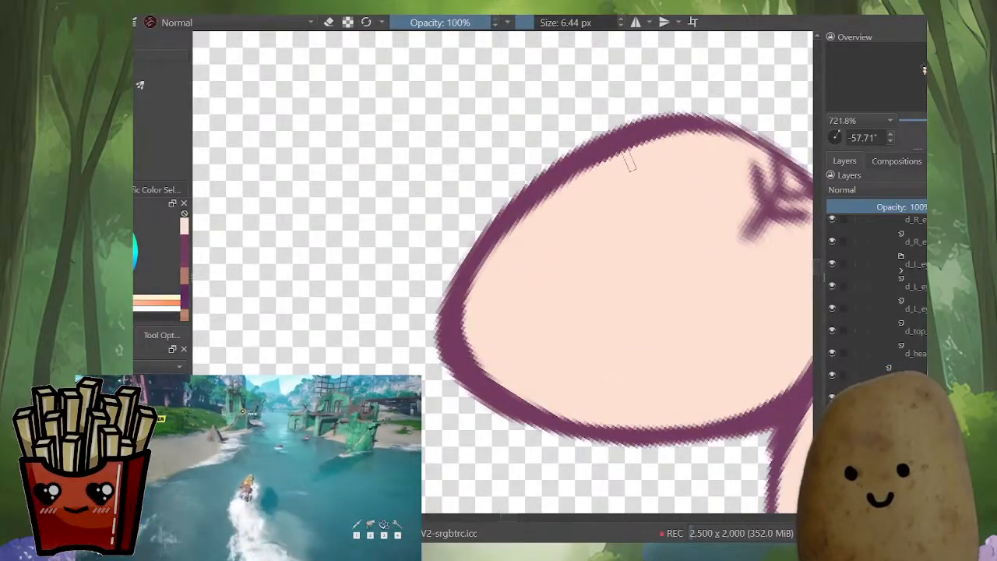
left_click(640, 131, "ctrl")
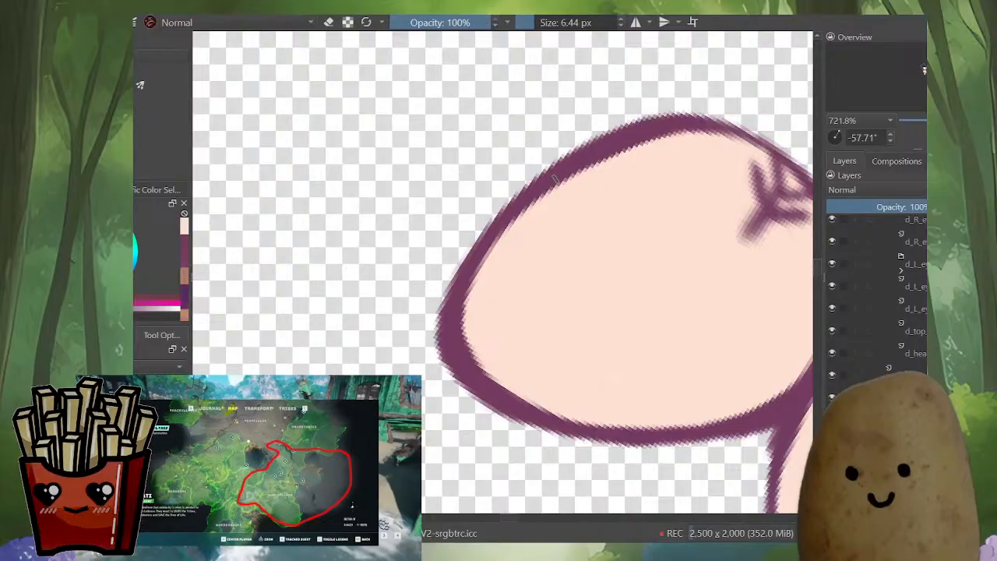
left_click_drag(444, 336, 454, 379)
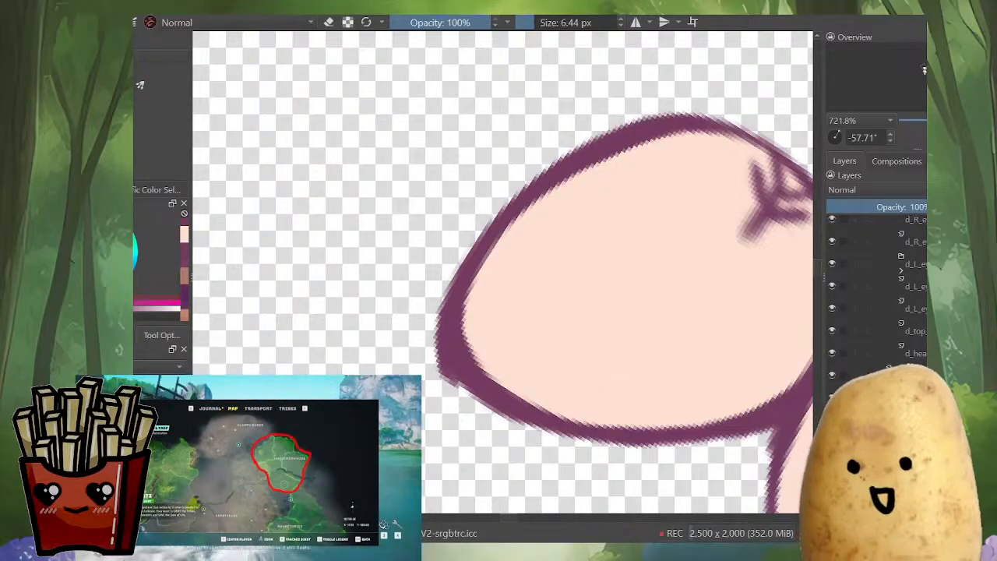
scroll(584, 362, "down", 2)
scroll(520, 325, "up", 2)
Step: Thin the upper tuft's outline from inside with pink, then touch up its joint with the middle tuft in the dark colour
left_click(566, 250, "ctrl")
mouse_move(539, 258)
left_mouse_down()
mouse_move(506, 314)
mouse_move(512, 376)
mouse_move(507, 350)
mouse_move(547, 396)
mouse_move(599, 430)
mouse_move(509, 387)
left_mouse_up()
left_click_drag(509, 387, 616, 364)
left_click_drag(732, 331, 614, 335)
left_click_drag(684, 308, 677, 340, "shift")
mouse_move(677, 341)
left_mouse_down("ctrl")
mouse_move(676, 421)
mouse_move(552, 234)
left_mouse_up("ctrl")
left_click(580, 262, "ctrl")
left_click_drag(592, 304, 548, 253)
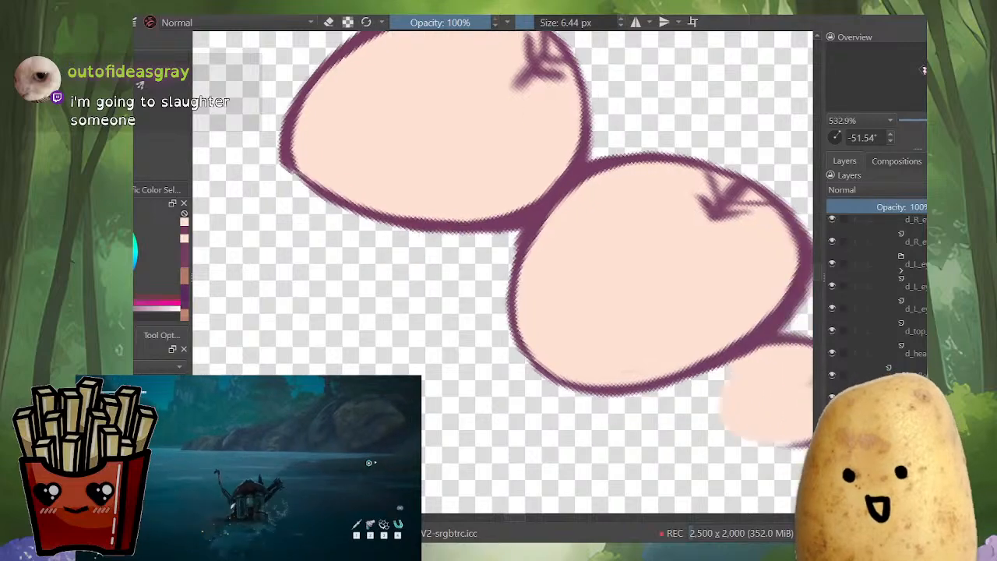
Step: Check the redrawn tufts on the full character with all layers shown, in both normal and mirrored view
key("i")
left_click_drag(518, 311, 518, 261, "ctrl")
left_click_drag(554, 204, 555, 312, "ctrl")
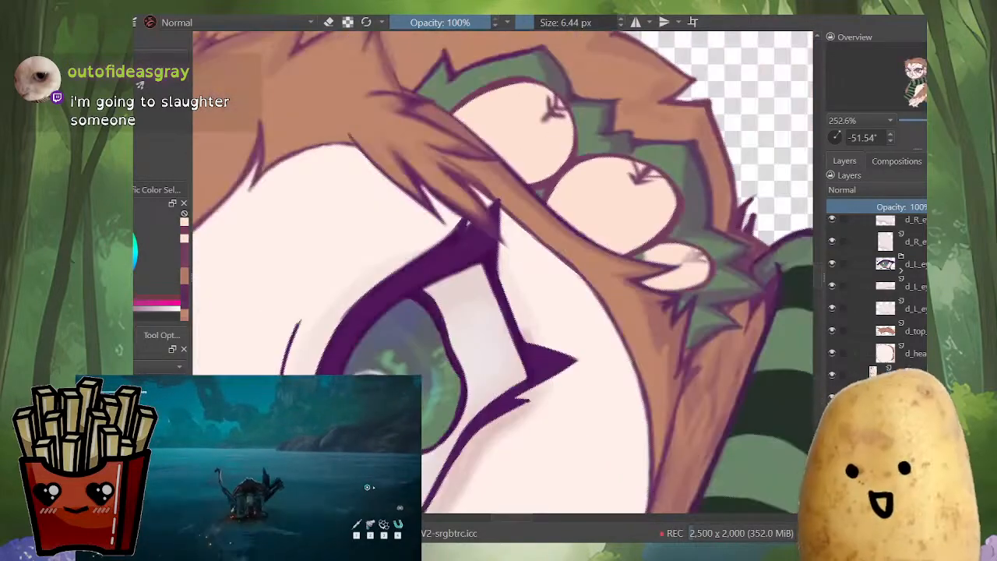
left_click_drag(606, 228, 646, 291)
left_click_drag(646, 290, 645, 397, "ctrl")
left_click_drag(755, 211, 697, 456, "shift")
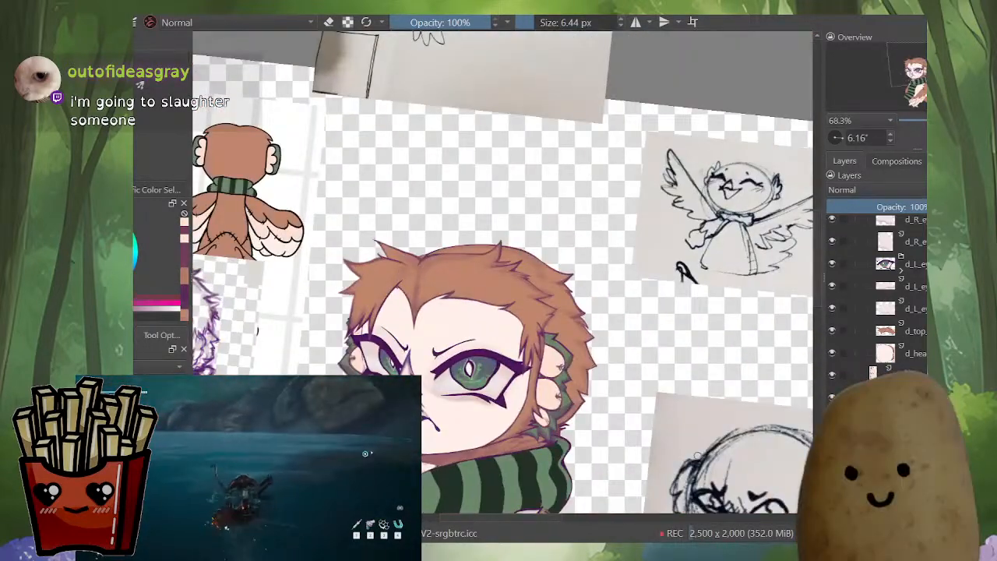
key("m")
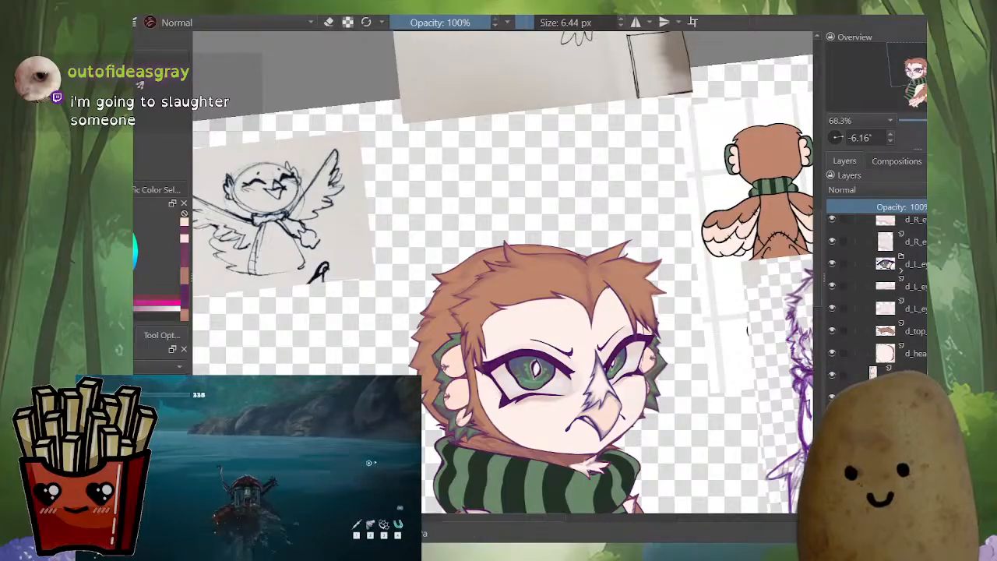
left_click_drag(451, 412, 452, 300, "ctrl")
Step: Isolate the tuft layer, select the middle tuft, rotate it counterclockwise and move it slightly up against the upper tuft
key("i")
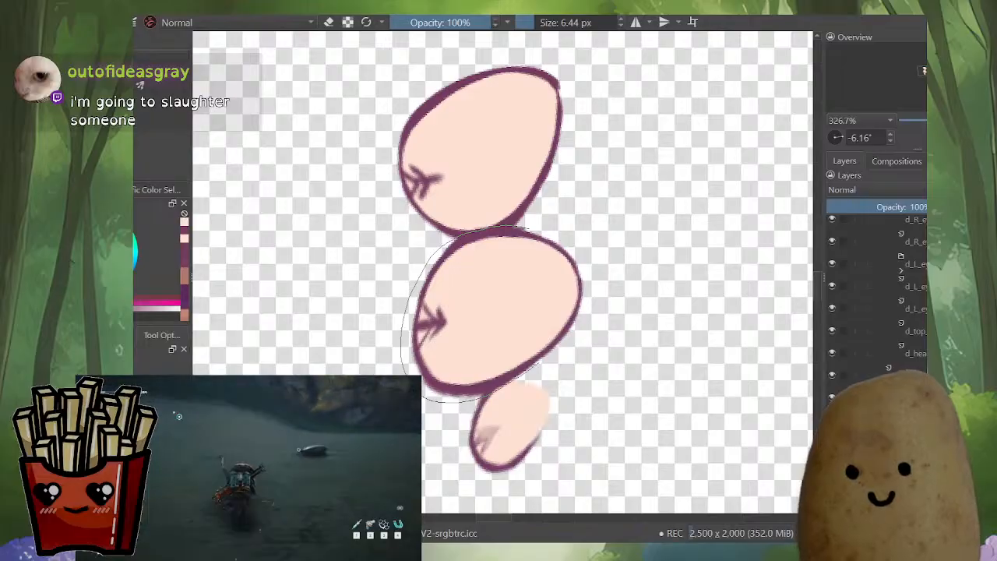
key("ctrl+t")
mouse_move(503, 309)
left_mouse_down()
mouse_move(507, 325)
mouse_move(504, 307)
mouse_move(515, 299)
mouse_move(506, 305)
left_mouse_up()
left_click_drag(650, 344, 652, 338)
left_click_drag(507, 305, 499, 305)
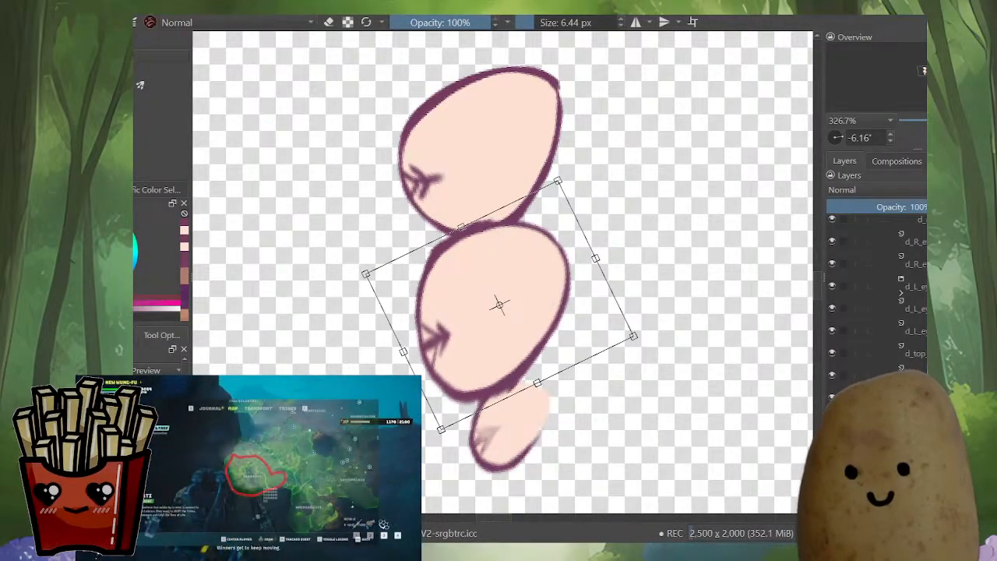
key("Return")
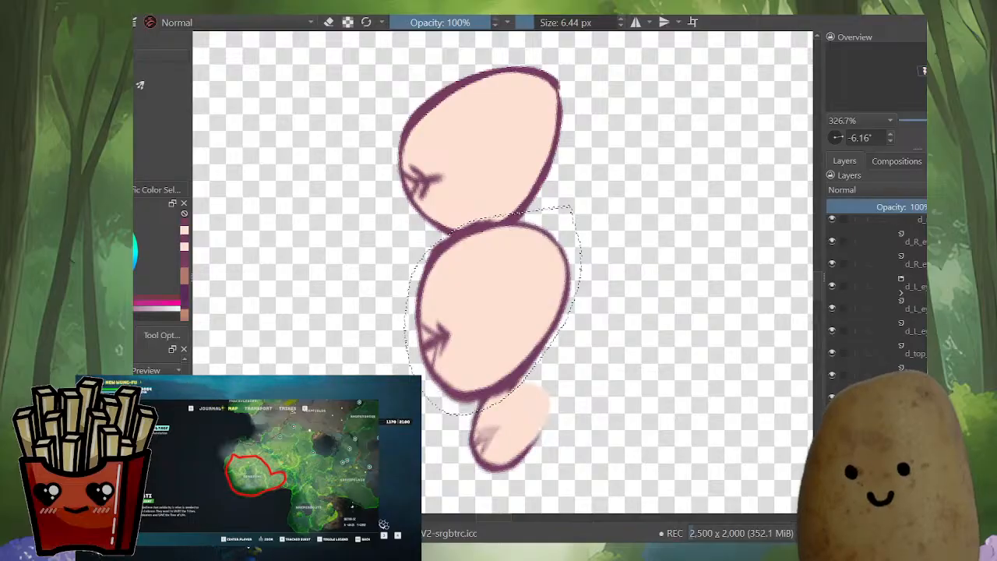
key("ctrl+shift+a")
Step: Clean up the moved middle tuft's joint with the upper tuft and its lower outline with a 5.01 px brush
scroll(479, 204, "up", 2)
key("e")
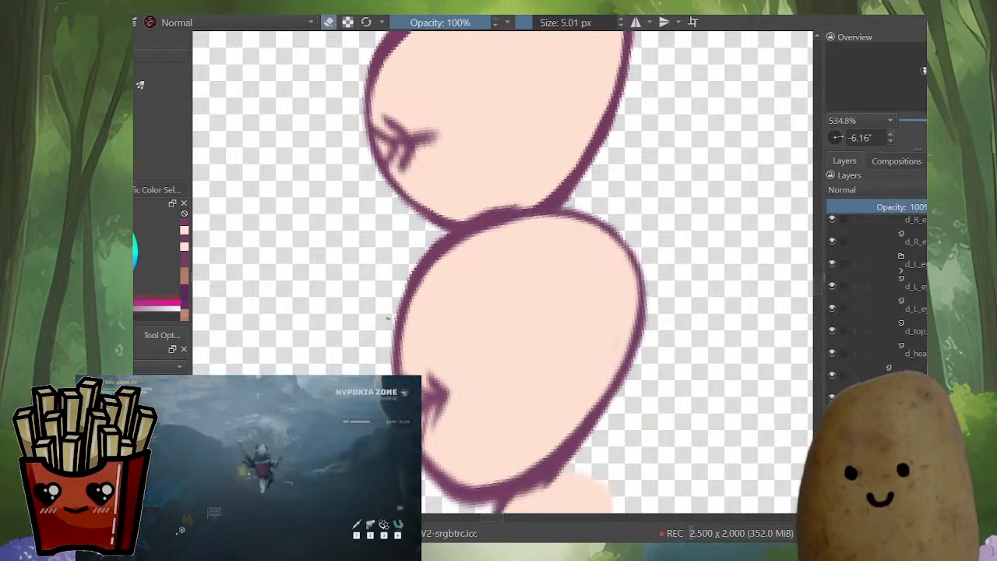
key("e")
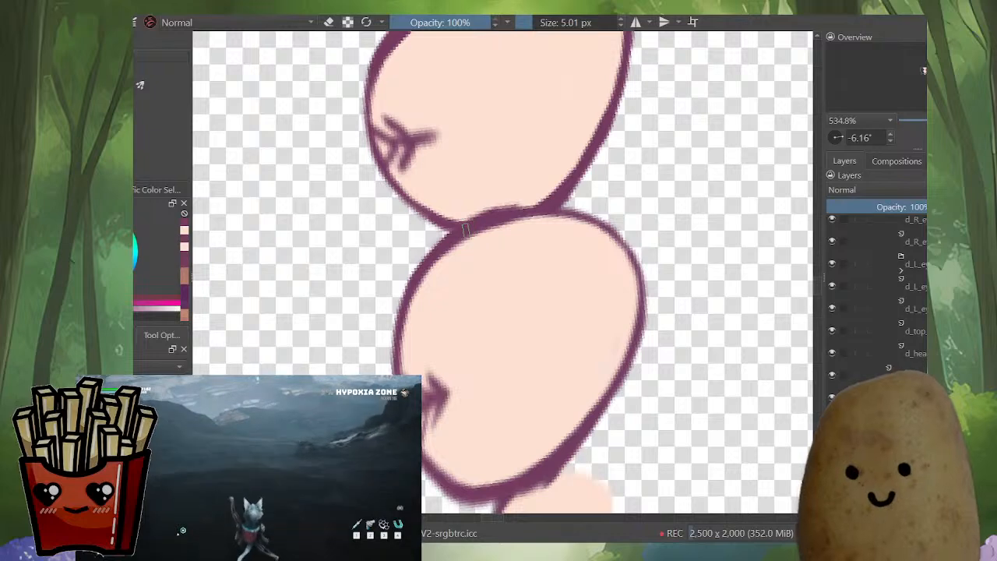
scroll(581, 326, "down", 3)
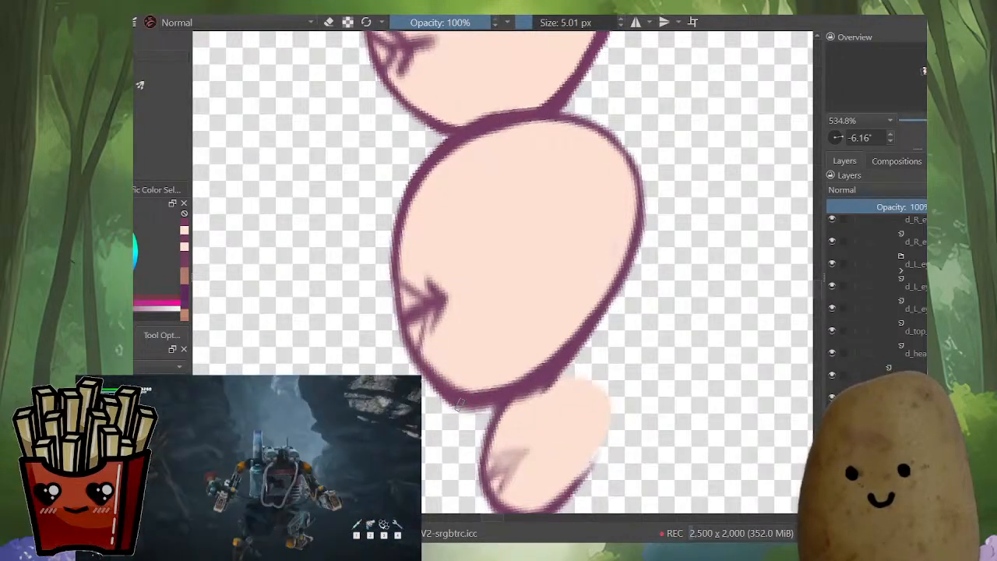
mouse_move(479, 395)
left_mouse_down()
mouse_move(530, 381)
mouse_move(601, 303)
left_mouse_up()
scroll(551, 371, "down", 2)
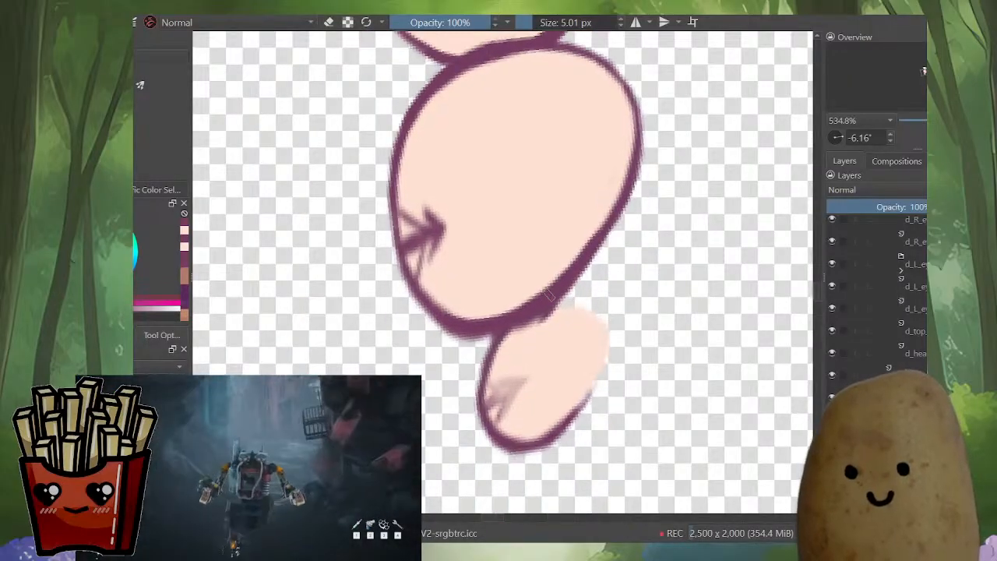
Step: Darken the lower tuft's outline and inner mark, then check it against the full character with all layers shown
mouse_move(514, 314)
left_mouse_down()
mouse_move(486, 392)
mouse_move(497, 361)
mouse_move(491, 428)
mouse_move(525, 376)
mouse_move(507, 429)
left_mouse_up()
left_click(505, 380, "ctrl")
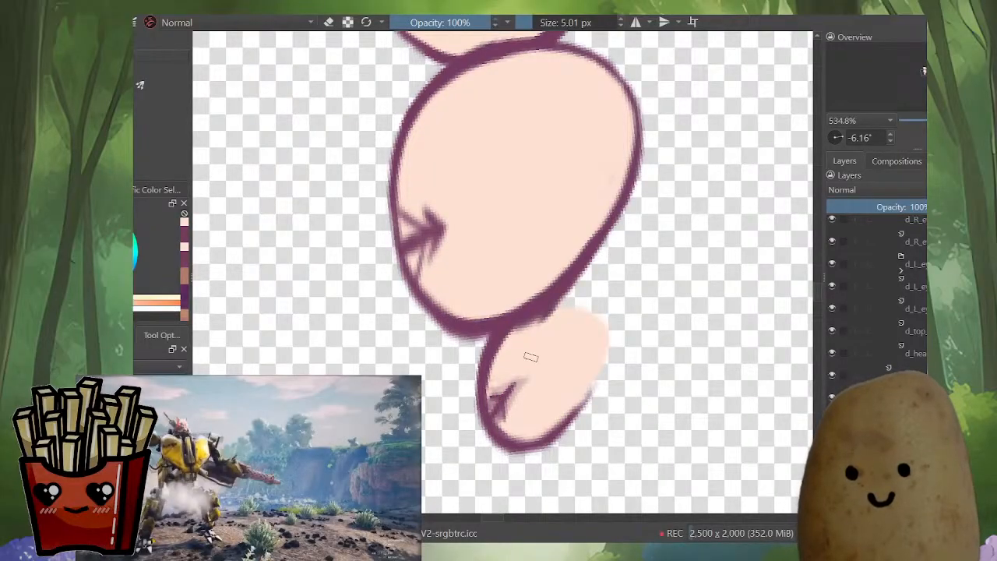
left_click(517, 318, "ctrl")
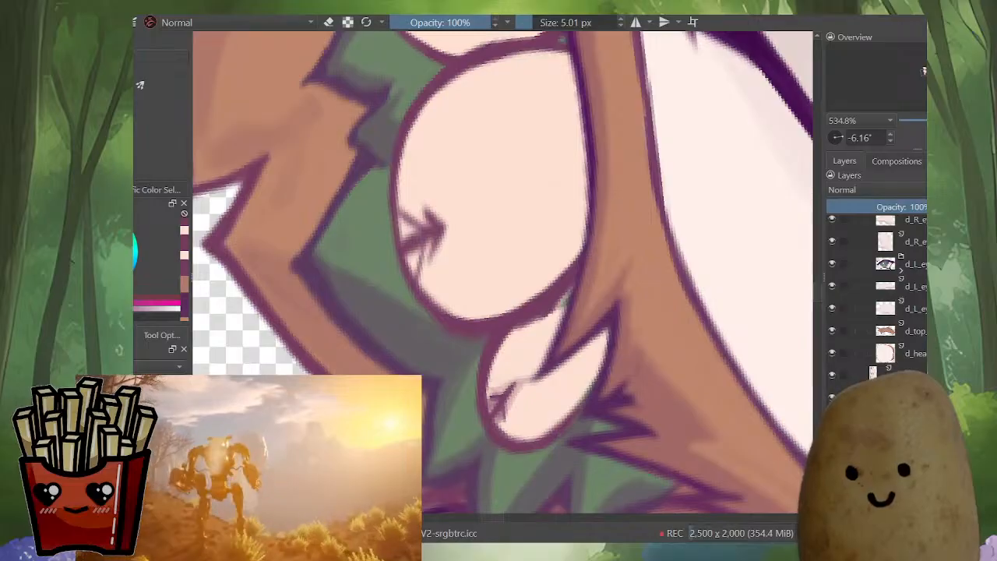
left_click_drag(599, 364, 549, 433)
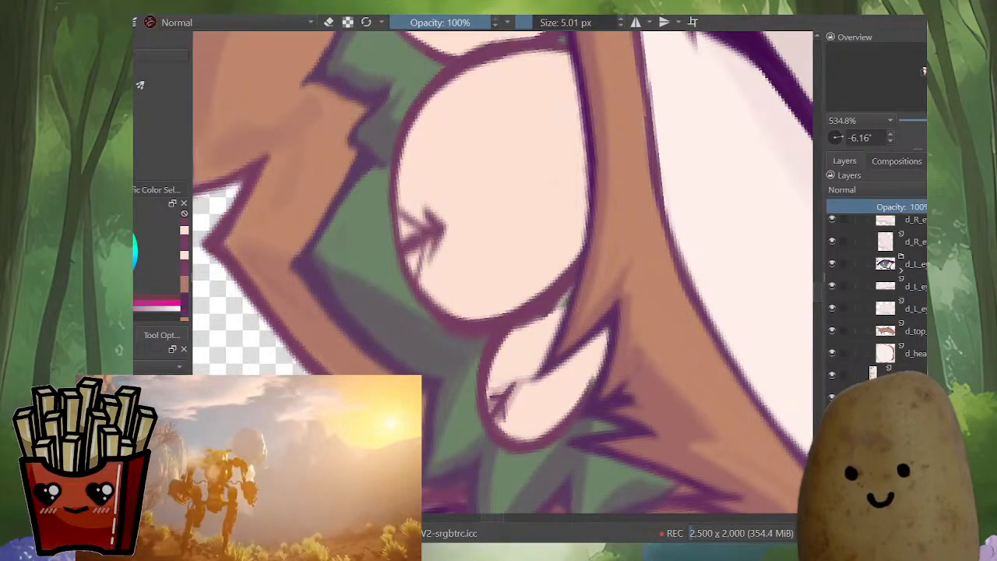
Step: Isolate the tuft layer and draw a dark outline extending the lower tuft's outer side up beside the middle tuft
key("alt+i")
mouse_move(585, 272)
left_mouse_down()
mouse_move(621, 258)
mouse_move(642, 274)
mouse_move(602, 385)
left_mouse_up()
key("ctrl+z")
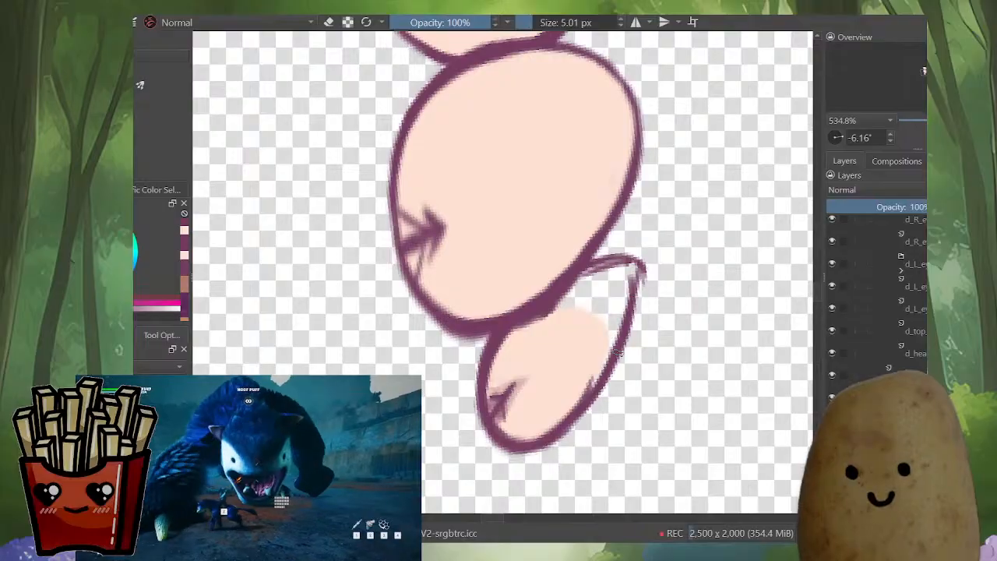
left_click_drag(618, 352, 576, 427)
mouse_move(523, 445)
left_mouse_down()
mouse_move(576, 418)
mouse_move(623, 334)
mouse_move(613, 290)
left_mouse_up()
Step: Fill the lower tuft's extended area with the sampled pink up to its new outline
left_click(506, 353, "ctrl")
left_click_drag(504, 352, 557, 326)
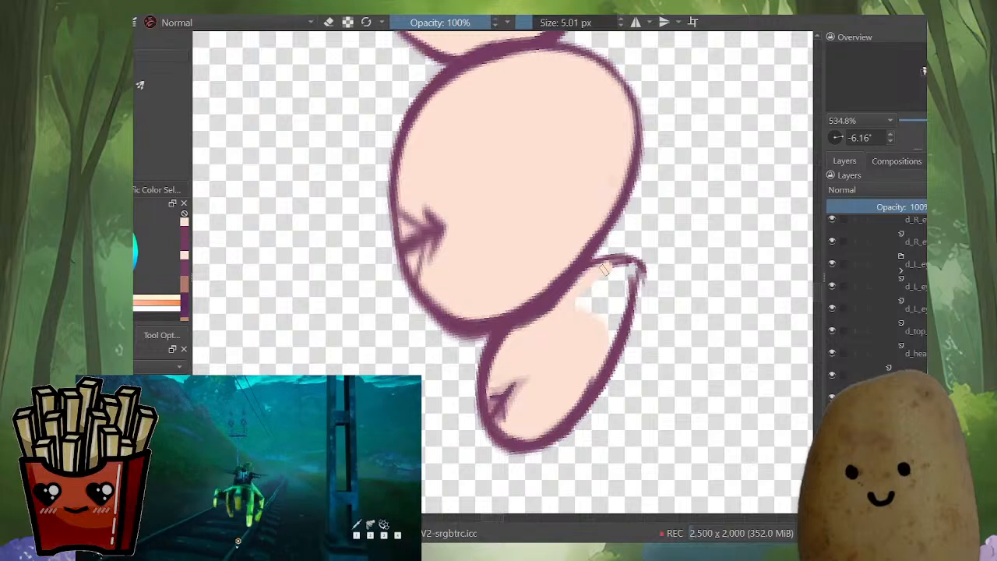
mouse_move(603, 269)
left_mouse_down()
mouse_move(627, 270)
mouse_move(584, 378)
mouse_move(529, 425)
mouse_move(598, 397)
left_mouse_up()
key("ctrl+z")
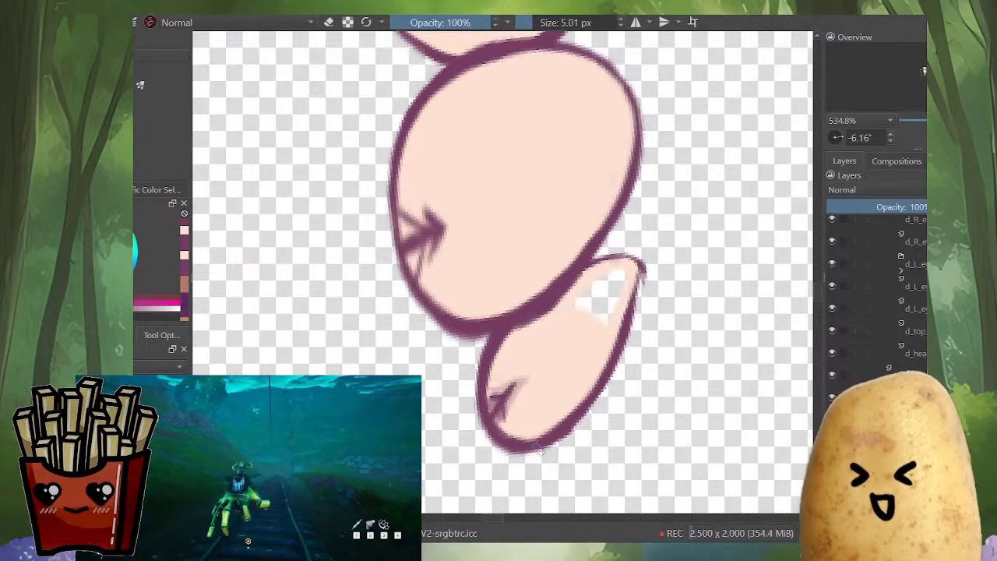
mouse_move(517, 449)
left_mouse_down()
mouse_move(535, 448)
mouse_move(597, 380)
mouse_move(629, 330)
mouse_move(640, 269)
left_mouse_up()
key("ctrl+z")
left_click(510, 343, "ctrl")
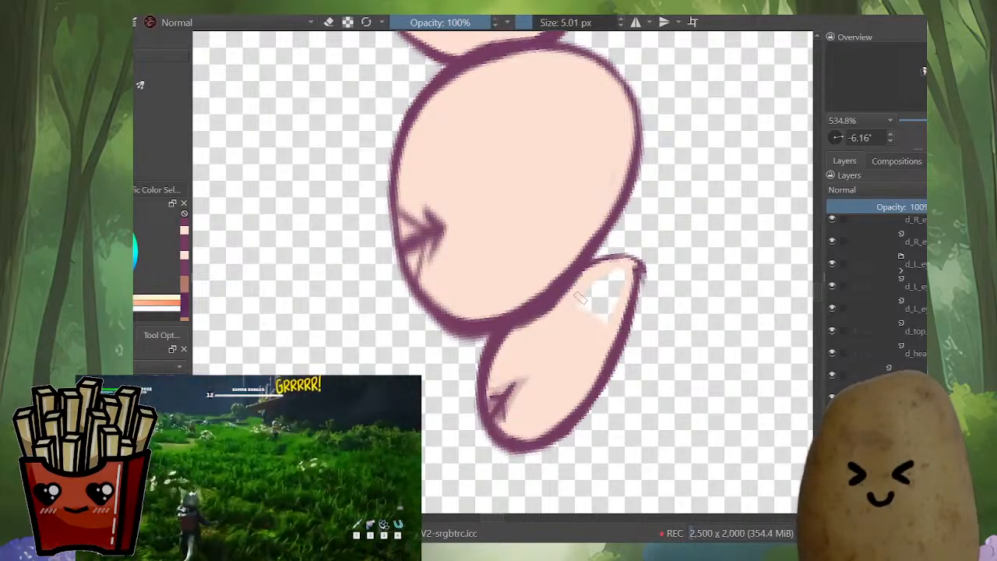
mouse_move(580, 298)
left_mouse_down()
mouse_move(605, 304)
mouse_move(619, 286)
mouse_move(610, 347)
left_mouse_up()
Step: Touch up the joint between the middle and lower tufts and the lower tuft's interior with sampled colours
left_click(567, 278, "ctrl")
left_click_drag(601, 243, 534, 309)
left_click(599, 229, "ctrl")
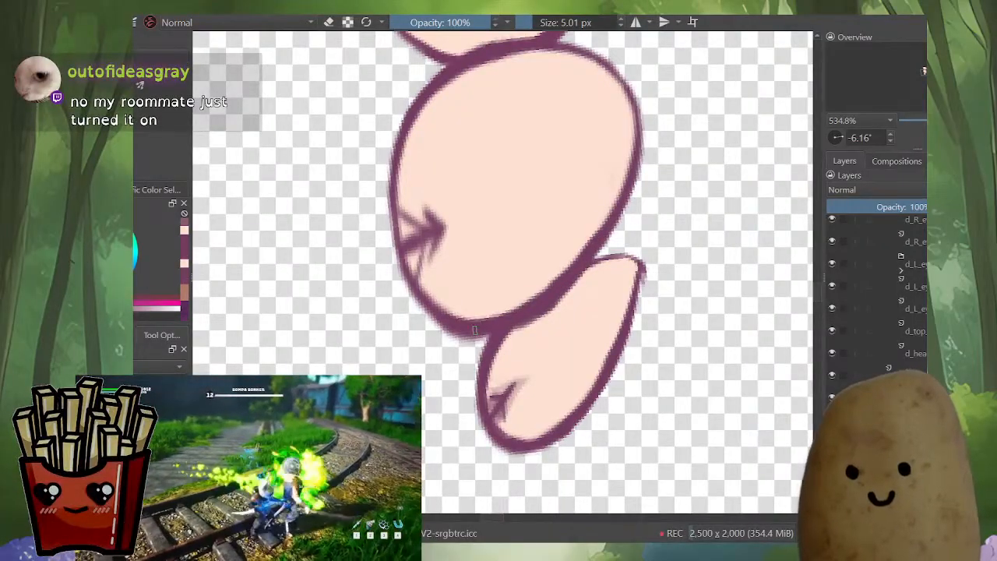
mouse_move(474, 331)
left_mouse_down()
mouse_move(513, 318)
mouse_move(493, 333)
left_mouse_up()
left_click_drag(591, 285, 555, 416)
Step: Clean up the upper tuft's interior and thin its outline from inside with the sampled pink
left_click_drag(605, 174, 605, 47)
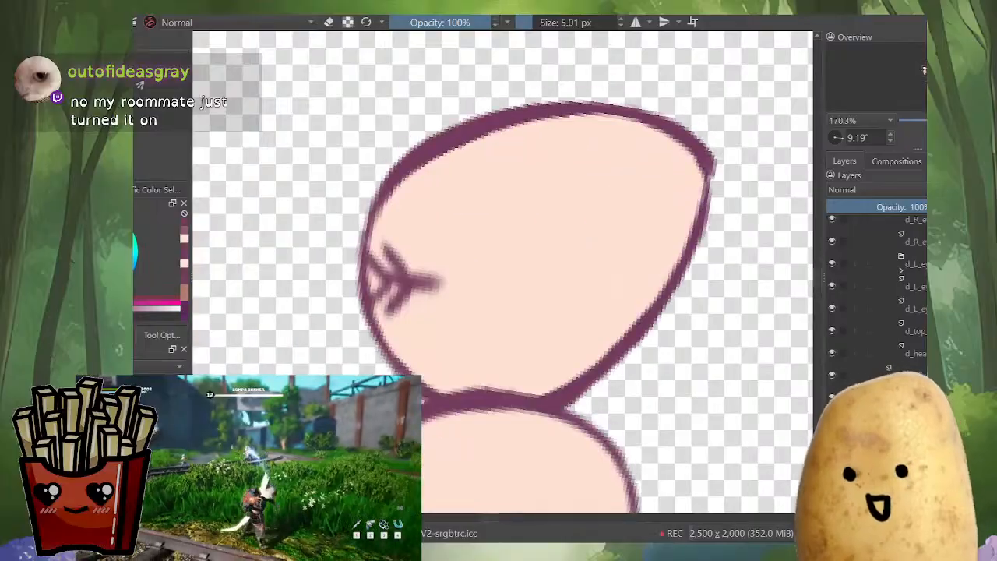
left_click_drag(493, 185, 521, 247)
left_click(522, 247, "ctrl")
left_click_drag(437, 242, 534, 191)
mouse_move(478, 225)
left_mouse_down()
mouse_move(550, 191)
mouse_move(666, 196)
mouse_move(695, 212)
left_mouse_up()
mouse_move(664, 181)
left_mouse_down()
mouse_move(730, 229)
mouse_move(734, 260)
mouse_move(693, 409)
mouse_move(637, 253)
mouse_move(633, 312)
left_mouse_up()
key("ctrl+z")
left_click(738, 226, "ctrl")
key("i")
left_click_drag(629, 263, 718, 175)
key("i")
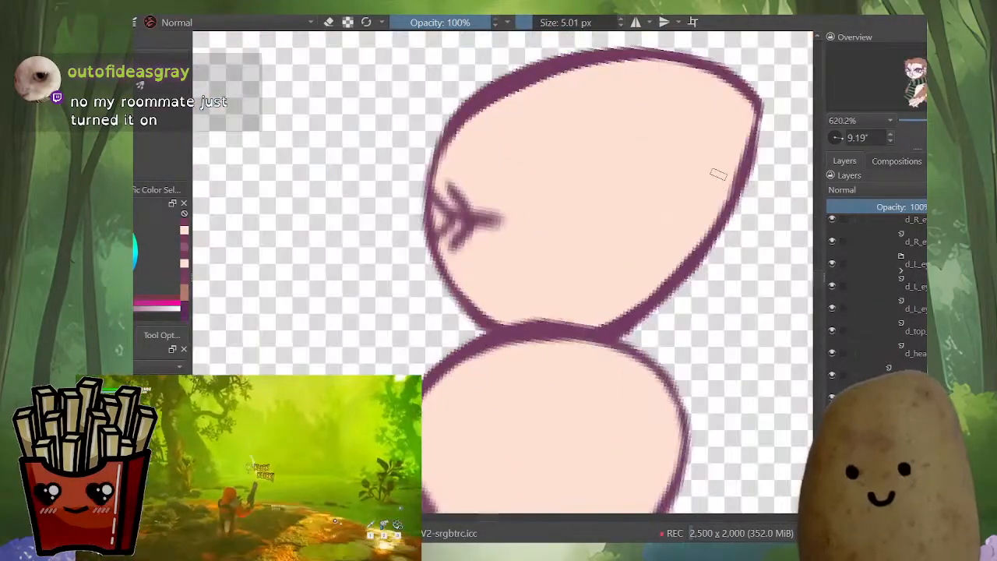
Step: Draw dark lines widening the upper tuft's lower outer edge and a larger curved outline around the middle tuft's outer side
left_click_drag(704, 210, 695, 289)
left_click_drag(691, 246, 688, 199)
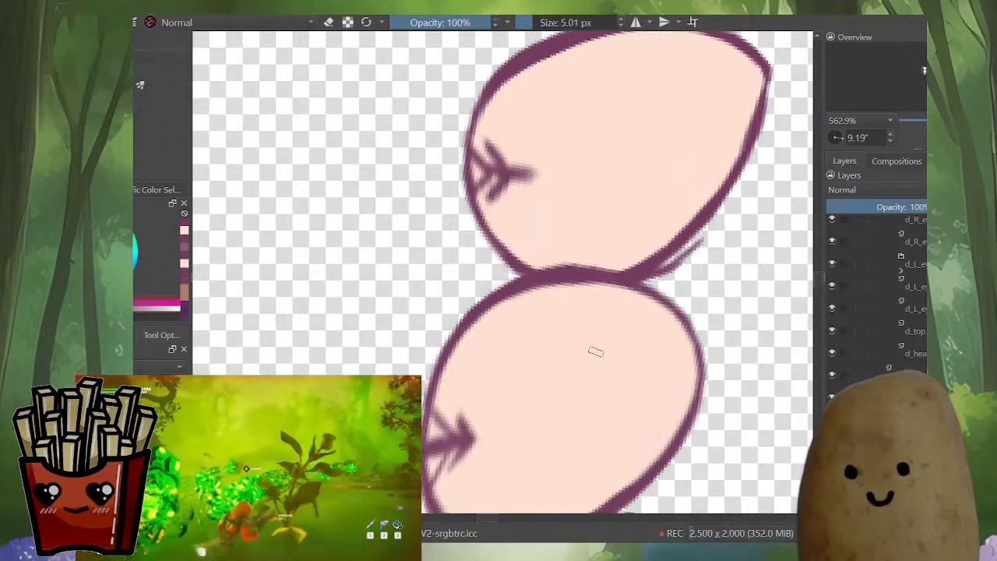
left_click_drag(596, 352, 511, 318)
mouse_move(548, 247)
left_mouse_down()
mouse_move(662, 205)
mouse_move(713, 204)
mouse_move(761, 229)
mouse_move(765, 308)
mouse_move(728, 397)
left_mouse_up()
left_click(657, 266, "ctrl")
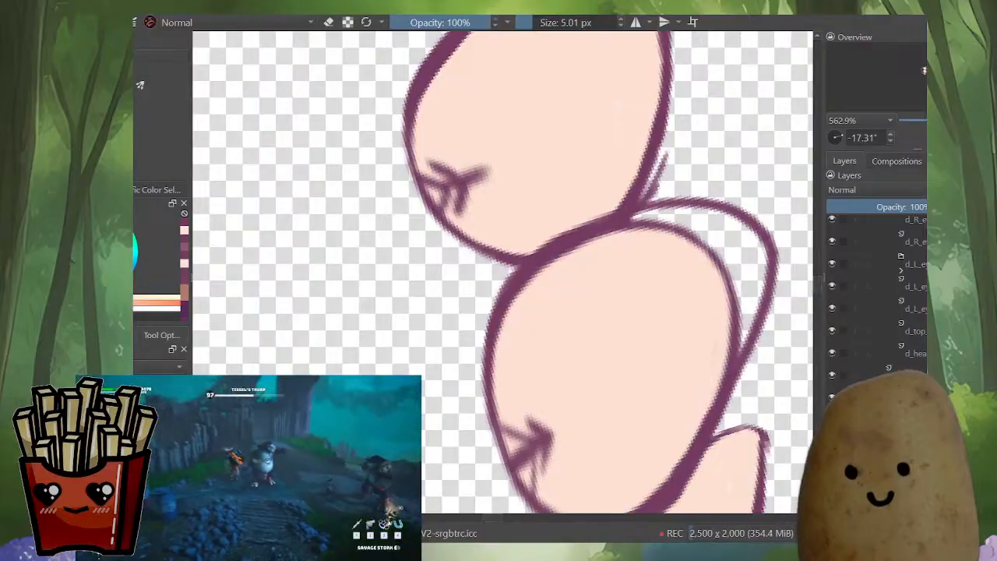
Step: Paint skin colour inside the middle ear segment's outer bulge, covering its old inner outline
mouse_move(564, 262)
left_mouse_down()
mouse_move(661, 215)
mouse_move(706, 213)
mouse_move(743, 227)
mouse_move(767, 262)
mouse_move(681, 452)
mouse_move(662, 469)
left_mouse_up()
left_click_drag(741, 313, 740, 313)
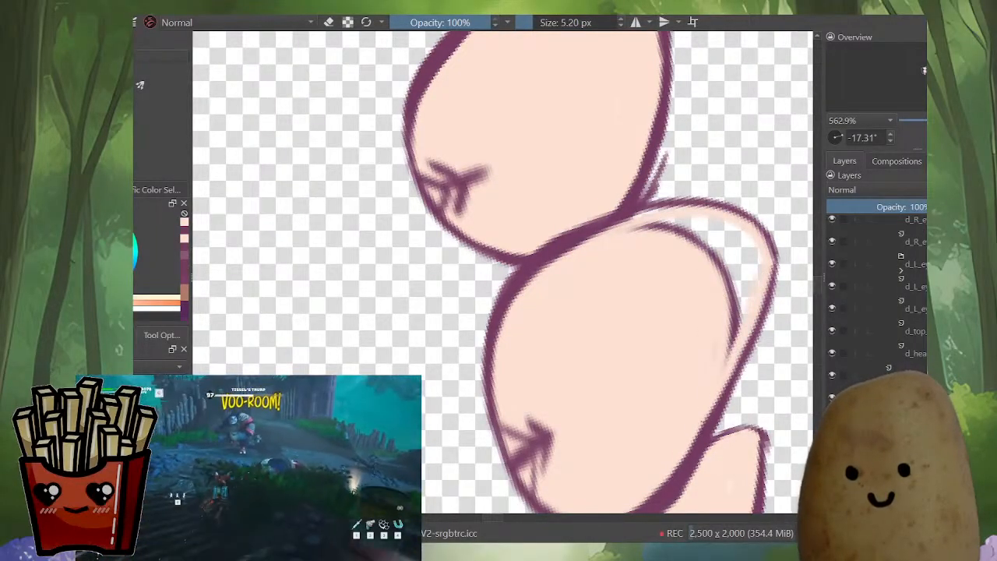
mouse_move(718, 380)
left_mouse_down()
mouse_move(754, 248)
mouse_move(696, 225)
mouse_move(595, 246)
mouse_move(634, 208)
mouse_move(724, 195)
mouse_move(769, 230)
mouse_move(773, 294)
left_mouse_up()
Step: Thicken the middle ear segment's outer outline in purple and smooth its inner edge with the skin colour
left_click(538, 269, "ctrl")
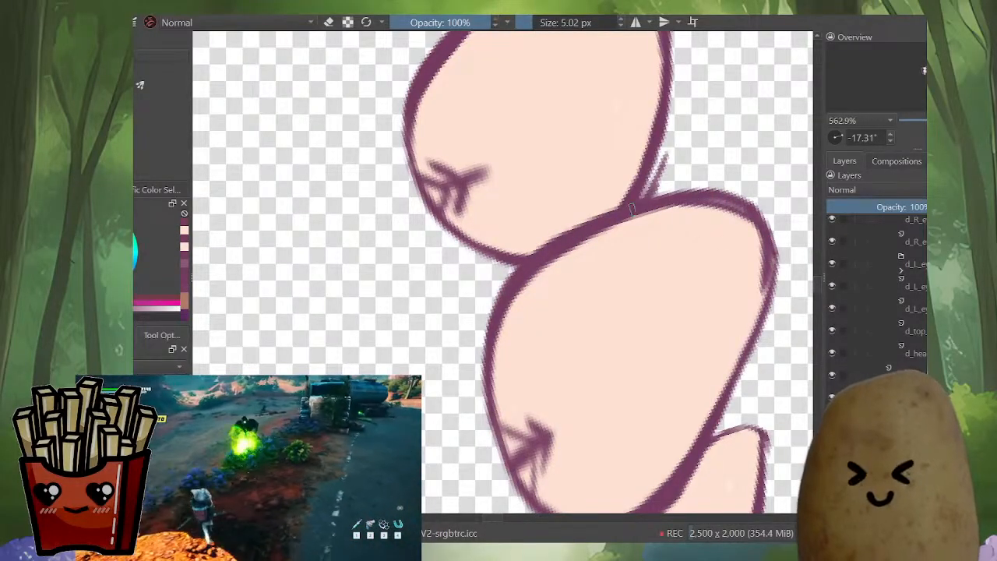
left_click_drag(767, 243, 759, 314)
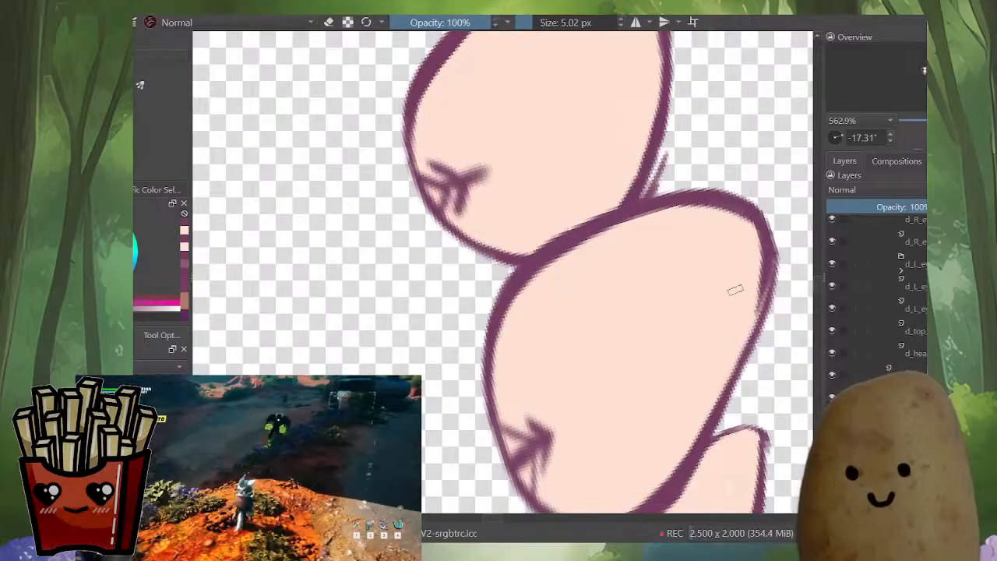
left_click(736, 289, "ctrl")
left_click_drag(554, 270, 625, 231)
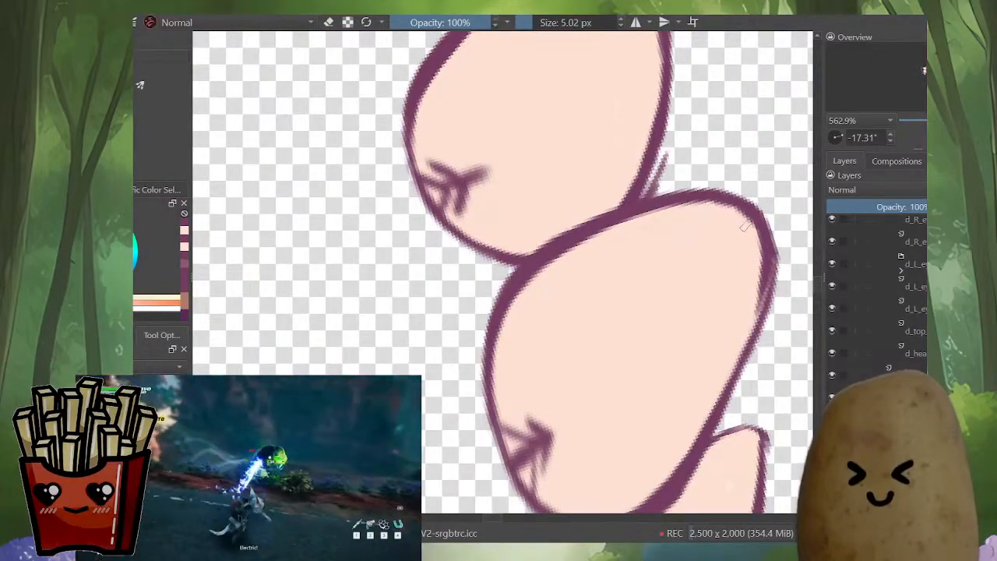
left_click_drag(736, 335, 662, 379)
left_click_drag(677, 253, 672, 333)
left_click(673, 331, "ctrl")
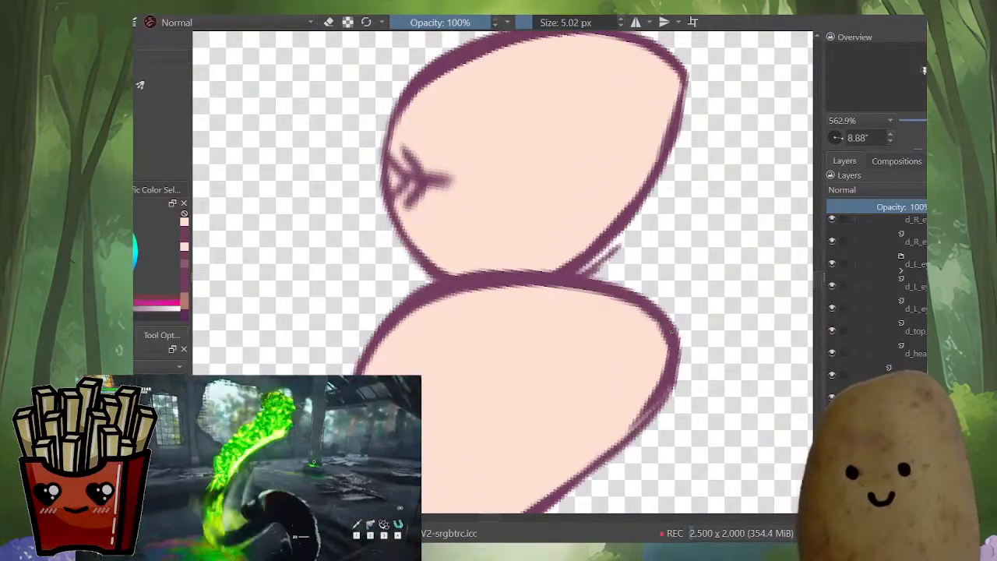
left_click_drag(675, 374, 611, 450)
mouse_move(628, 320)
left_mouse_down()
mouse_move(674, 242)
mouse_move(685, 327)
left_mouse_up()
left_click(675, 241, "ctrl")
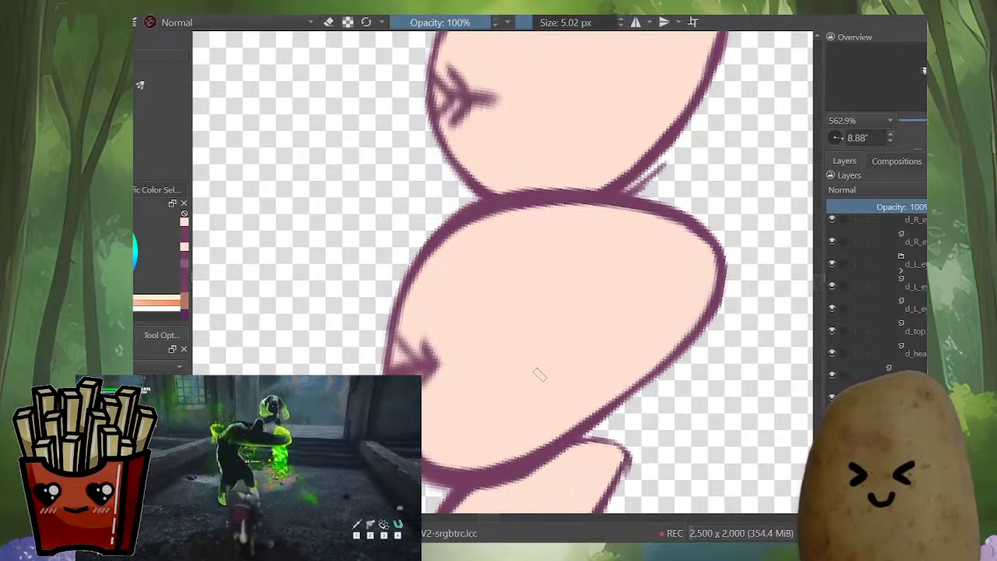
Step: Thicken the upper ear segment's purple outline where it meets the middle segment, absorbing the stray strokes there
left_click_drag(580, 361, 580, 452)
left_click_drag(599, 233, 599, 172)
left_click(586, 380, "ctrl")
left_click_drag(599, 374, 605, 363)
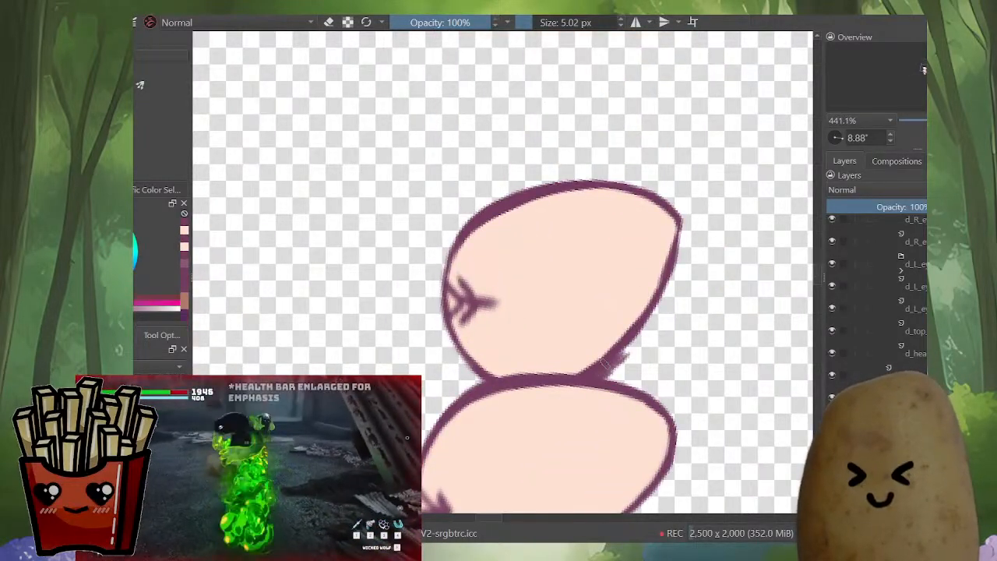
left_click_drag(637, 333, 592, 376)
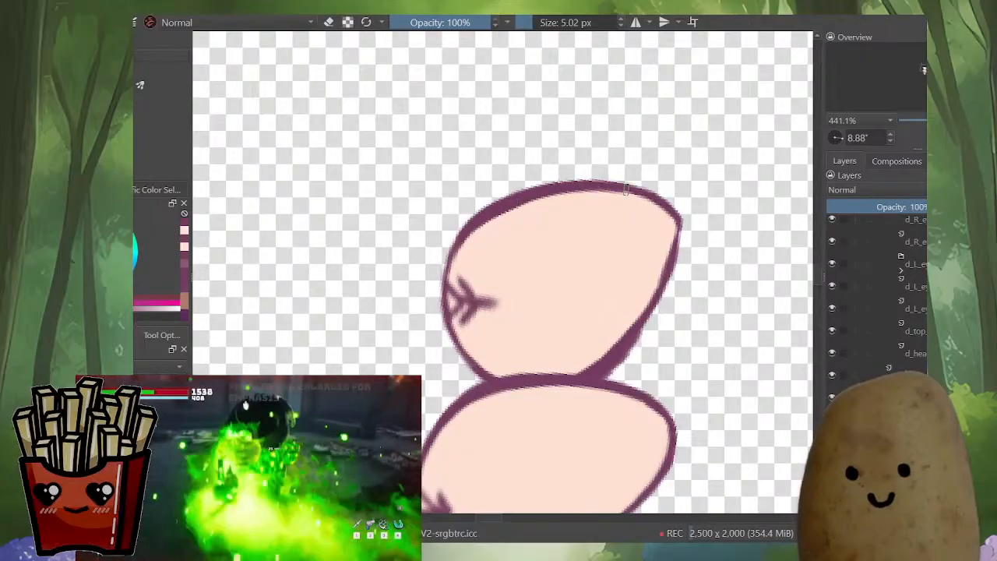
Step: Draw a rounder outer corner on the upper ear segment and paint skin colour over the old outline inside it
mouse_move(625, 190)
left_mouse_down()
mouse_move(687, 218)
mouse_move(689, 254)
mouse_move(655, 310)
left_mouse_up()
left_click(628, 217, "ctrl")
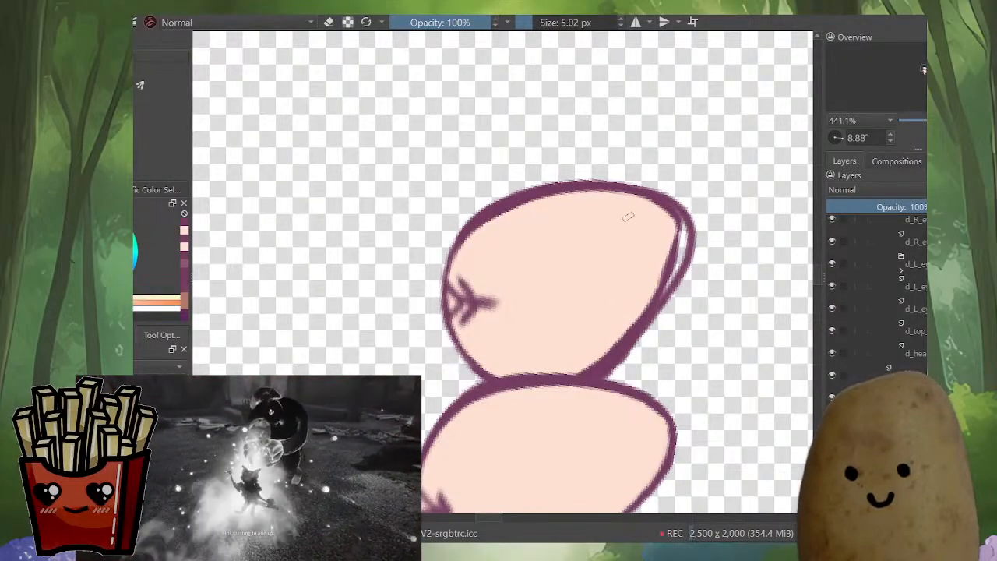
mouse_move(678, 226)
left_mouse_down()
mouse_move(680, 253)
mouse_move(633, 323)
left_mouse_up()
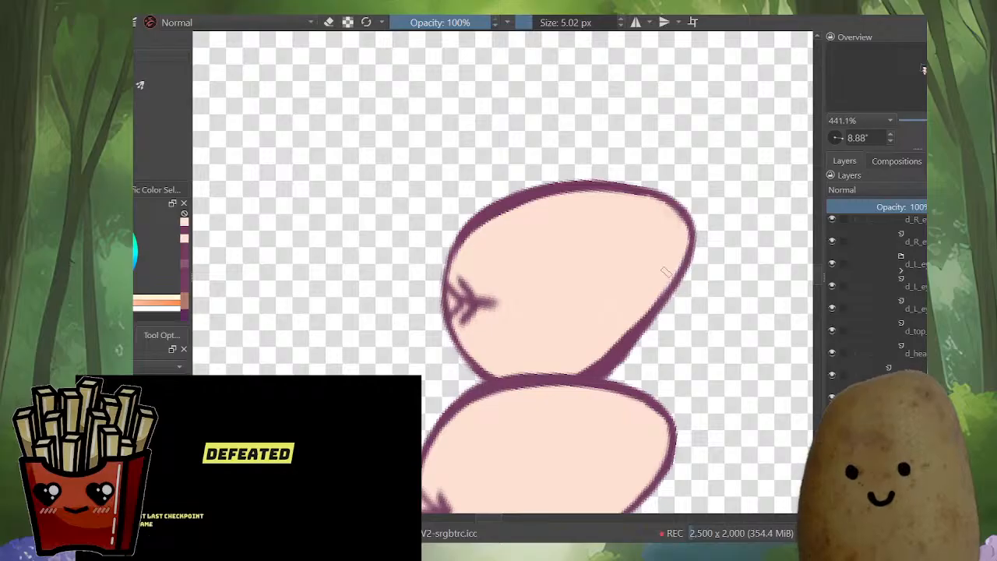
Step: Refine the upper ear segment's outer outline with purple strokes and clean its inner edge with skin colour
mouse_move(688, 247)
left_mouse_down()
mouse_move(669, 285)
mouse_move(603, 348)
left_mouse_up()
left_click(588, 372, "ctrl")
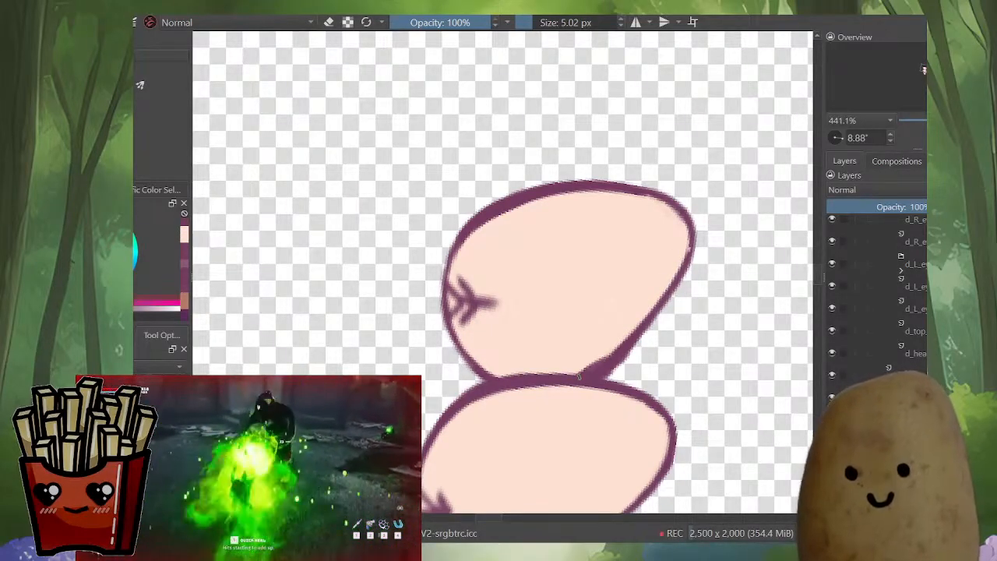
mouse_move(645, 329)
left_mouse_down()
mouse_move(692, 261)
mouse_move(690, 230)
mouse_move(662, 284)
left_mouse_up()
left_click(683, 233, "ctrl")
scroll(662, 283, "down", 6)
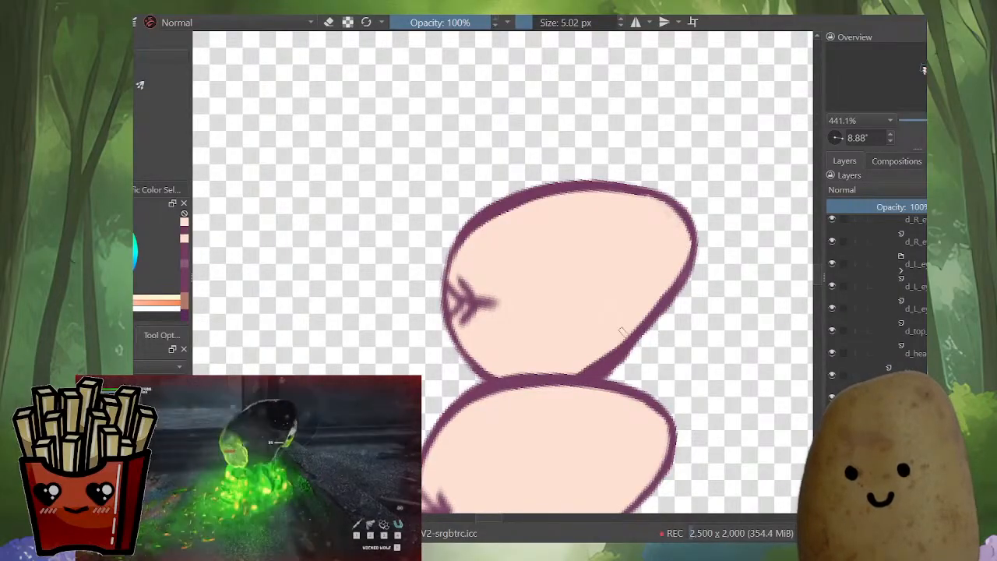
scroll(664, 290, "up", 5)
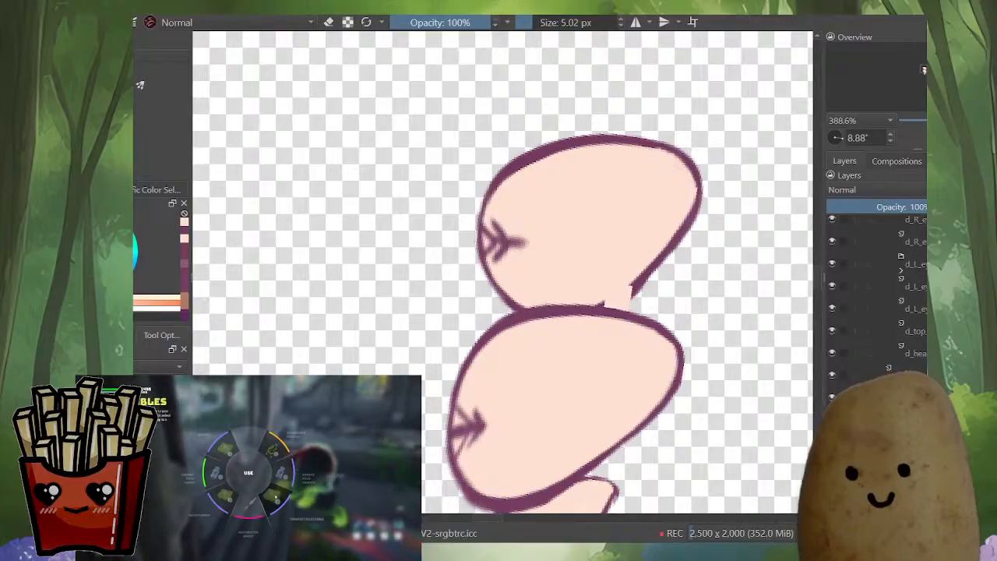
Step: Extend the lowest ear segment's tip outward with a purple outline and fill the gap with skin colour
scroll(609, 290, "down", 4)
scroll(664, 341, "up", 5)
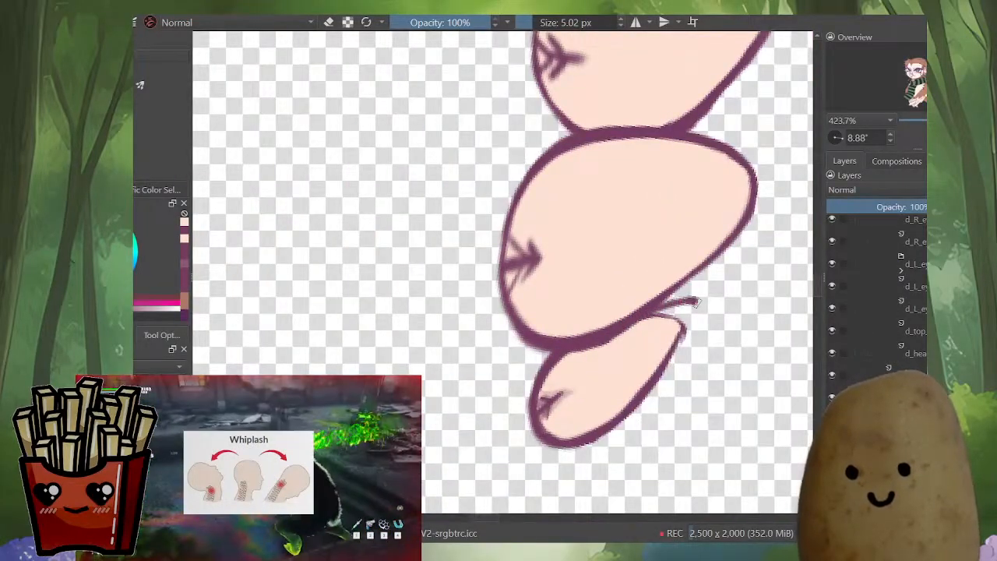
mouse_move(697, 304)
left_mouse_down()
mouse_move(690, 331)
mouse_move(658, 371)
left_mouse_up()
left_click(638, 330, "ctrl")
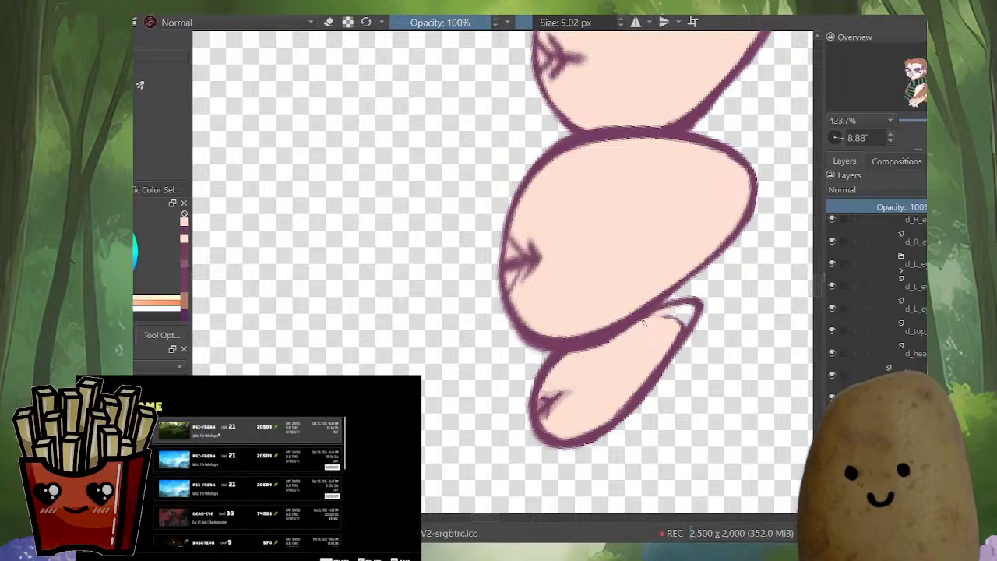
left_click_drag(645, 321, 685, 317)
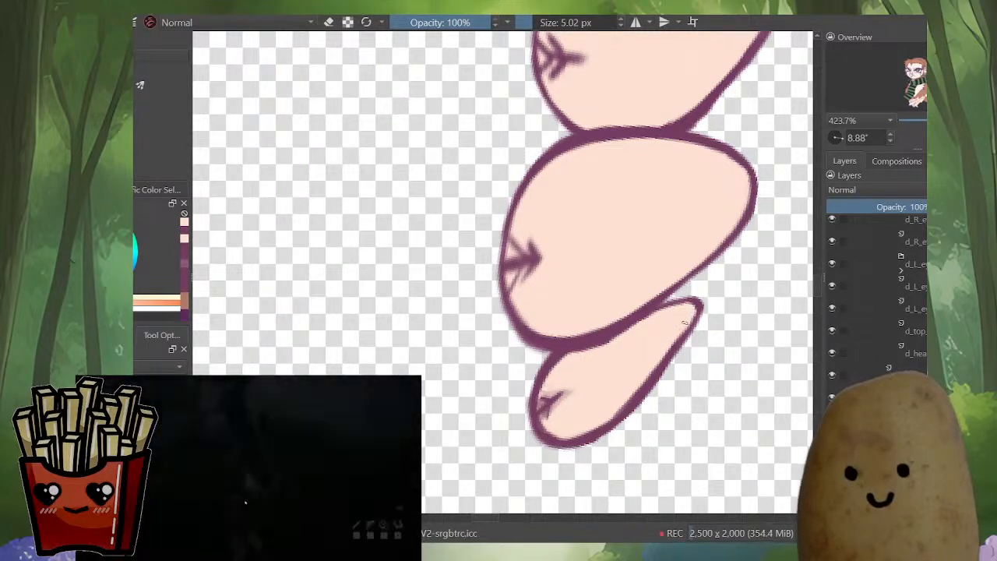
left_click(630, 372, "ctrl")
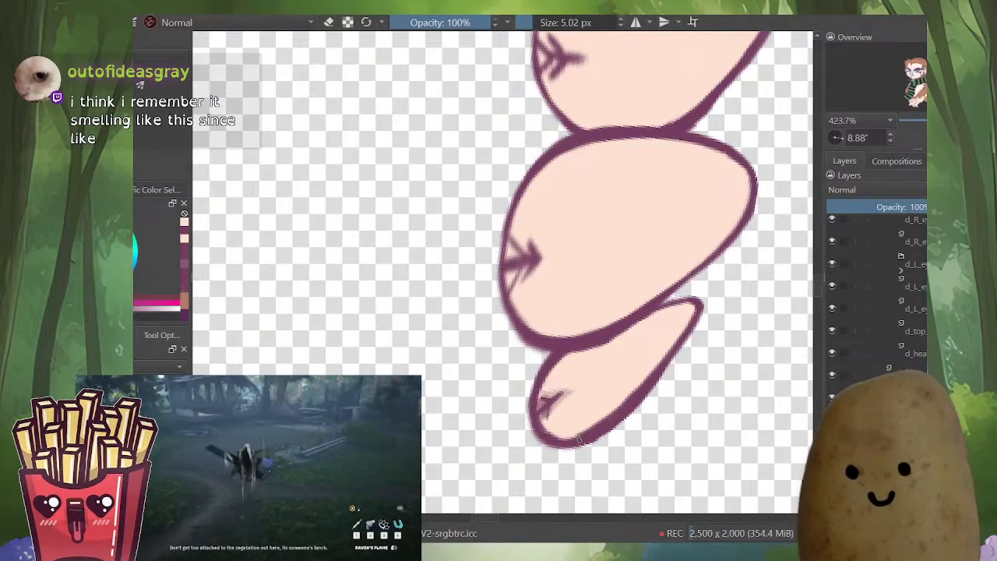
Step: Examine the reshaped ear within the full character in both normal and mirrored views
scroll(641, 356, "down", 5)
left_click_drag(405, 359, 296, 387)
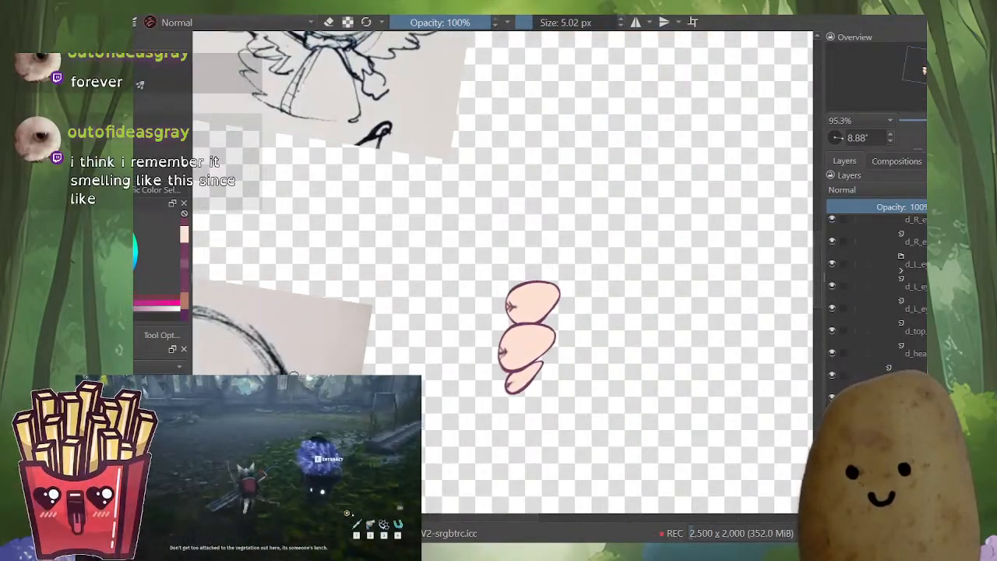
key("i")
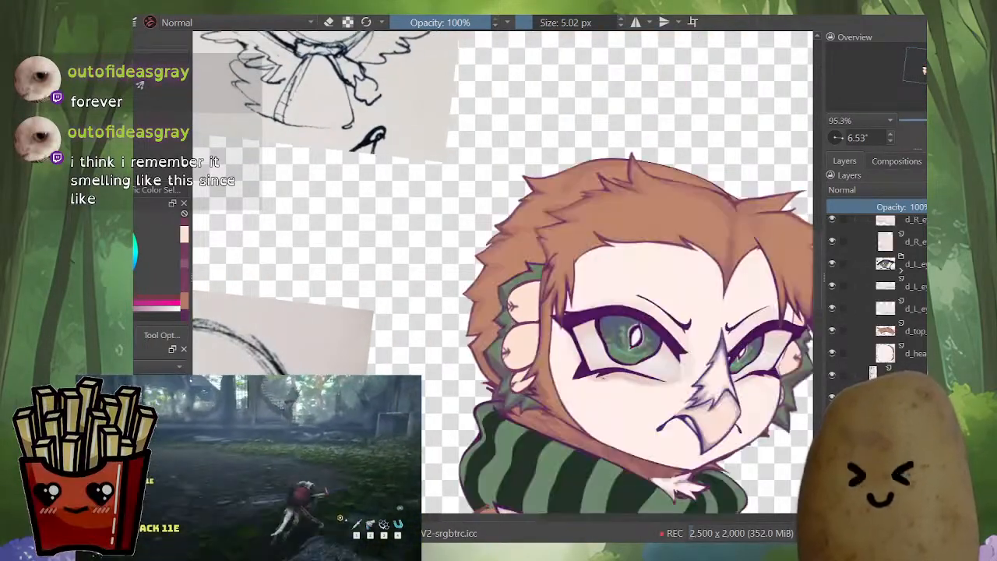
left_click_drag(299, 385, 287, 405)
key("m")
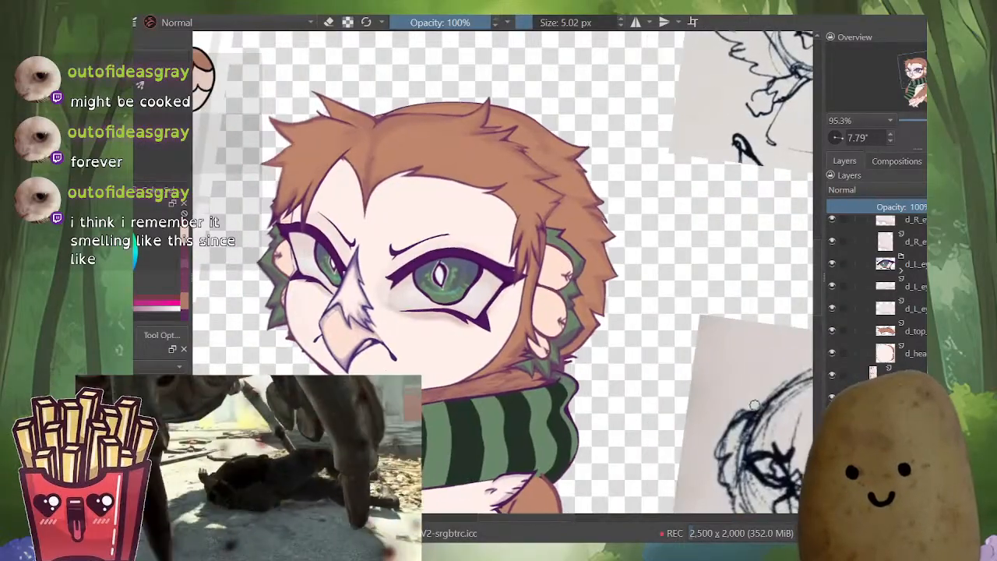
key("i")
key("i")
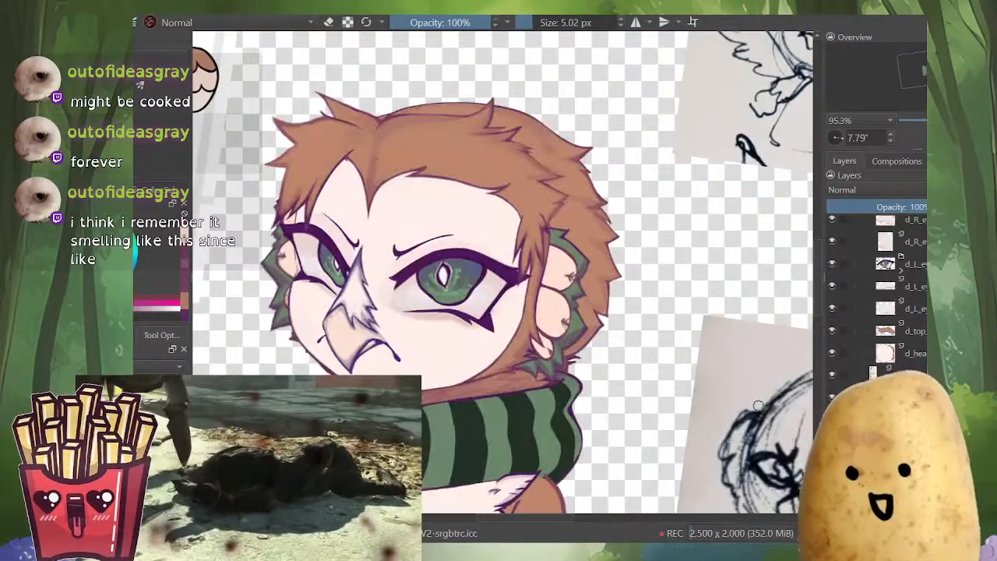
key("m")
left_click_drag(758, 405, 749, 355)
key("i")
left_click_drag(471, 382, 466, 333)
key("i")
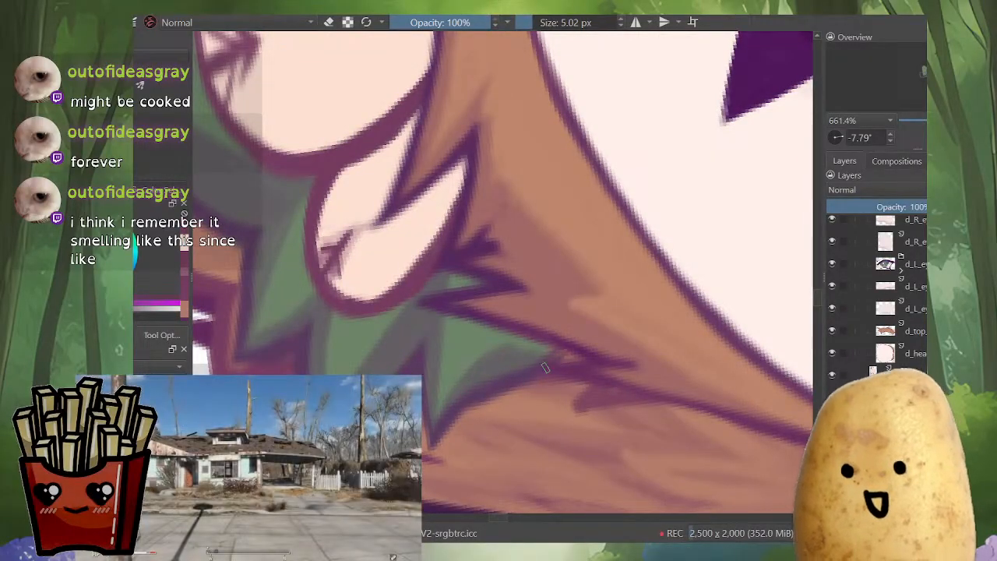
Step: Compare the isolated green ear-fur layer with the full artwork around the upper ear
key("i")
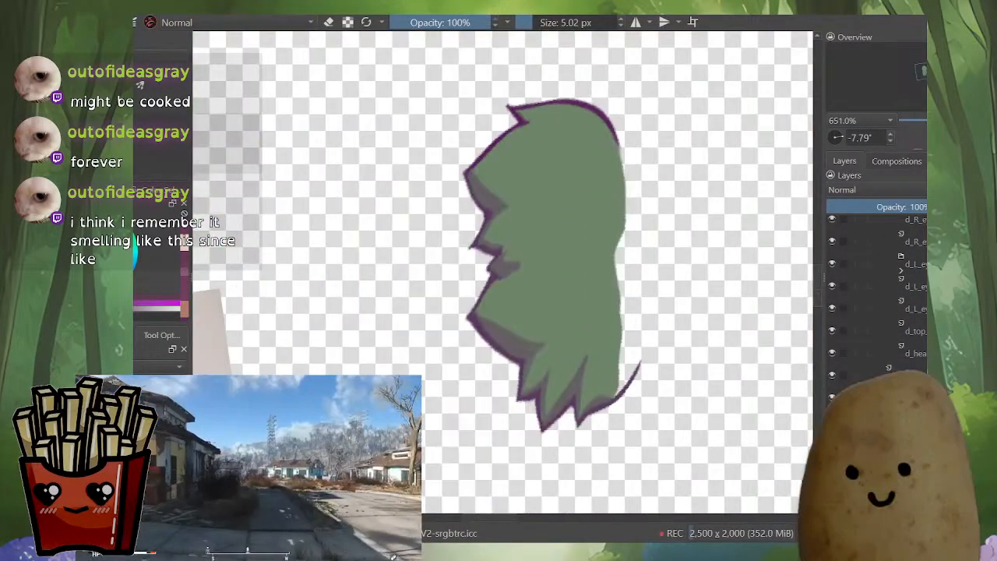
left_click_drag(545, 195, 539, 324)
key("i")
left_click_drag(592, 351, 605, 213)
left_click_drag(545, 312, 549, 288)
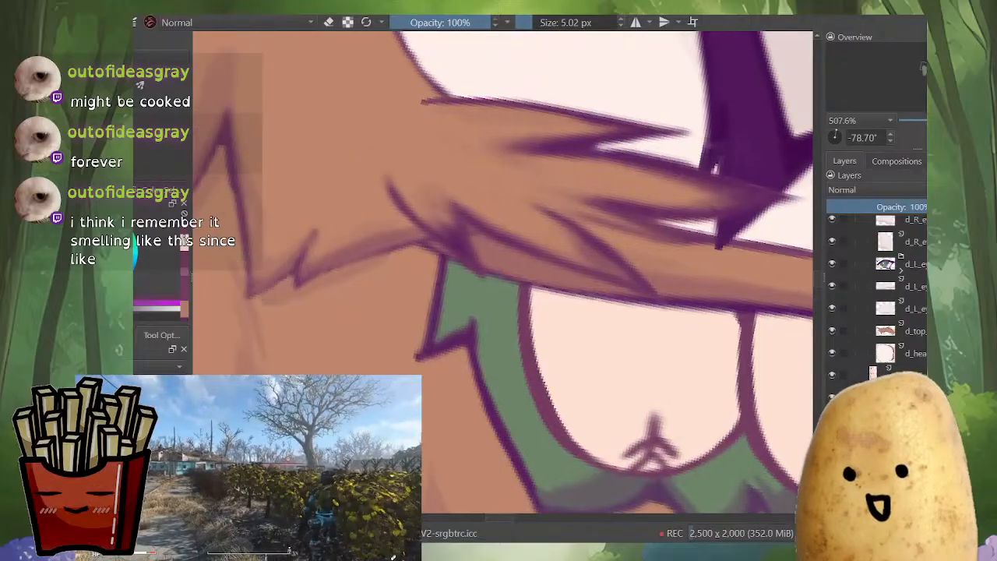
left_click_drag(592, 234, 600, 296)
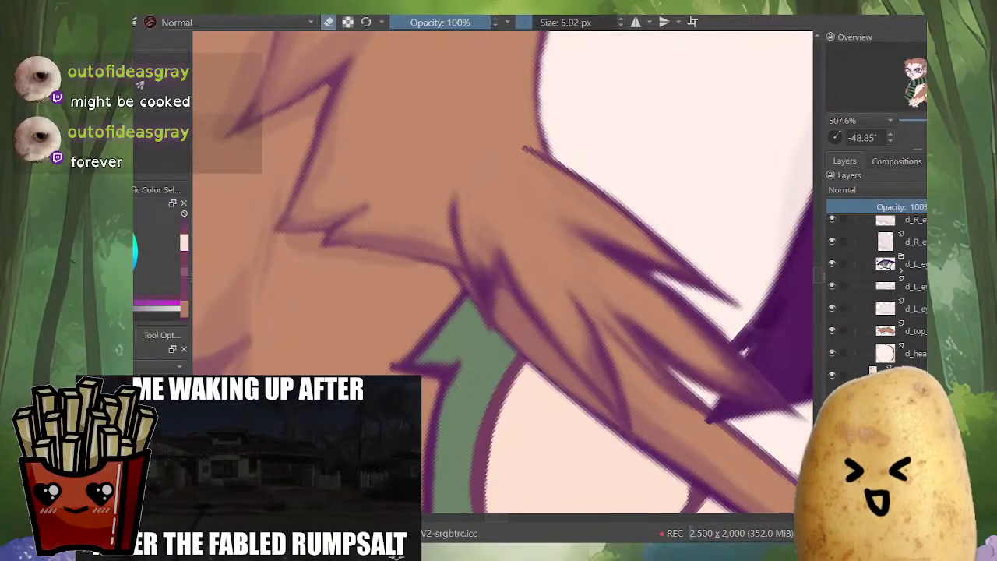
key("e")
key("i")
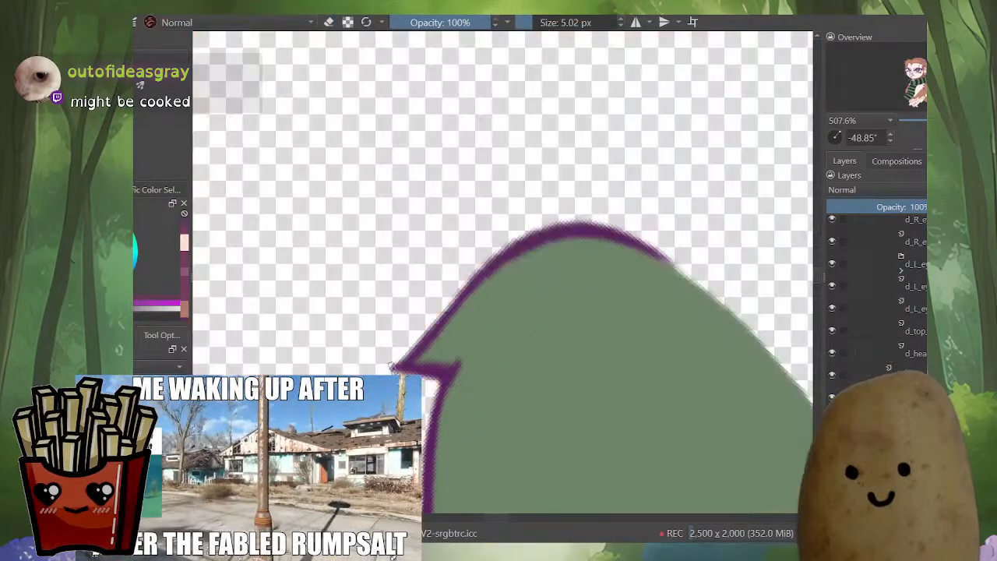
key("i")
key("i")
Step: Draw a wider purple outline around the top and inner side of the isolated green ear fur in mirrored view
mouse_move(455, 302)
left_mouse_down()
mouse_move(554, 218)
mouse_move(639, 186)
left_mouse_up()
left_click_drag(523, 195, 522, 288)
left_click_drag(424, 217, 458, 187)
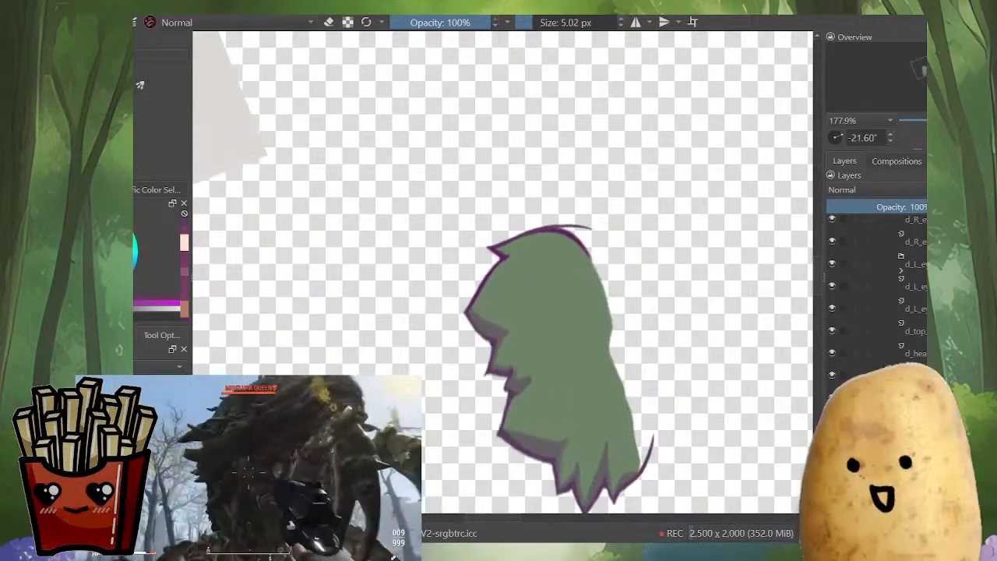
key("m")
left_click_drag(467, 312, 523, 305)
left_click_drag(327, 506, 327, 460)
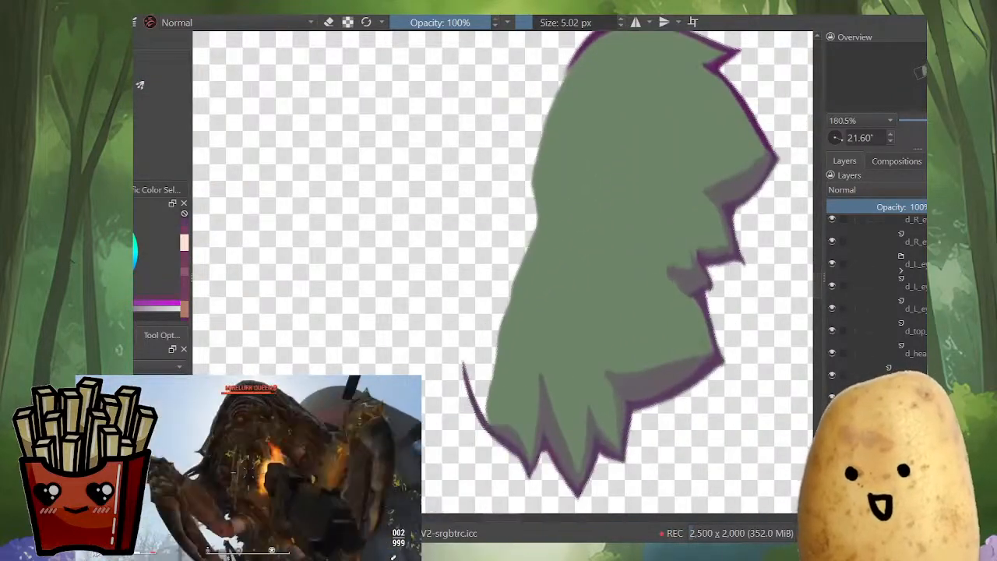
left_click_drag(436, 218, 498, 233)
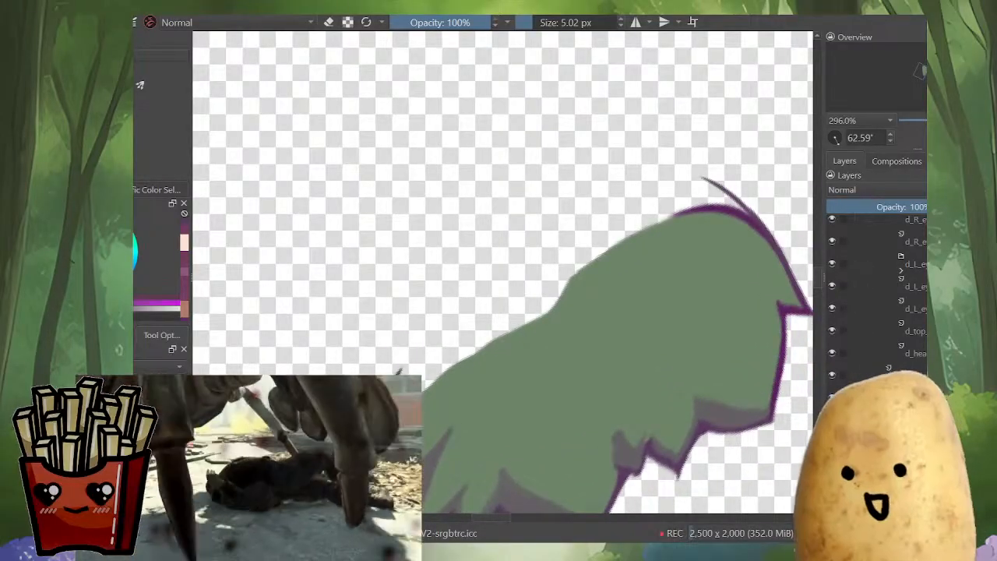
mouse_move(440, 312)
left_mouse_down()
mouse_move(468, 279)
mouse_move(557, 218)
mouse_move(689, 186)
mouse_move(675, 132)
left_mouse_up()
left_click_drag(675, 132, 556, 202)
left_click_drag(557, 203, 580, 152)
left_click_drag(581, 187, 514, 254)
left_click_drag(557, 199, 490, 303)
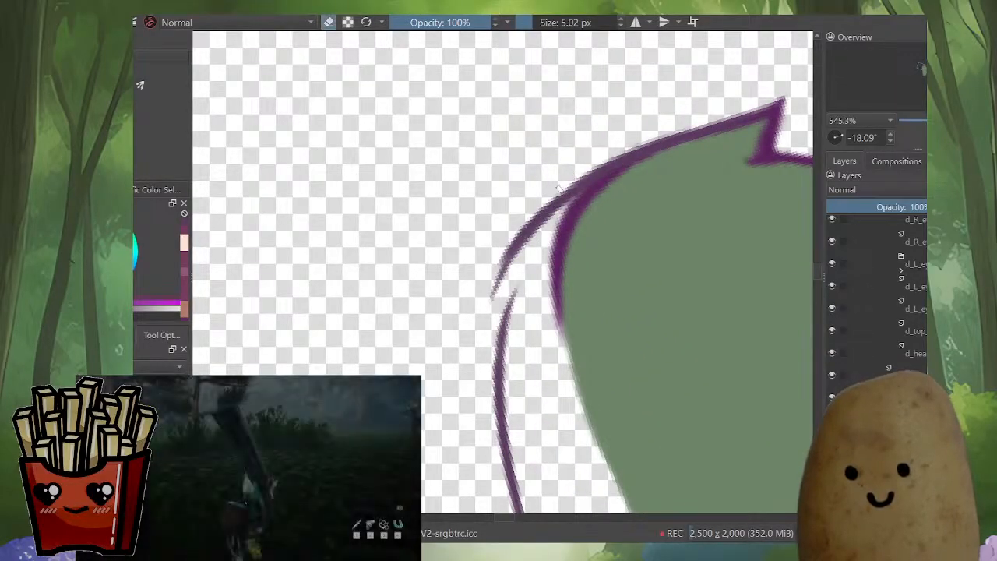
Step: Erase the rough outer edge of the new fur outline and redraw its side as one continuous purple curve
key("e")
mouse_move(558, 187)
left_mouse_down()
mouse_move(506, 265)
mouse_move(499, 307)
left_mouse_up()
mouse_move(522, 249)
left_mouse_down()
mouse_move(489, 409)
mouse_move(505, 498)
left_mouse_up()
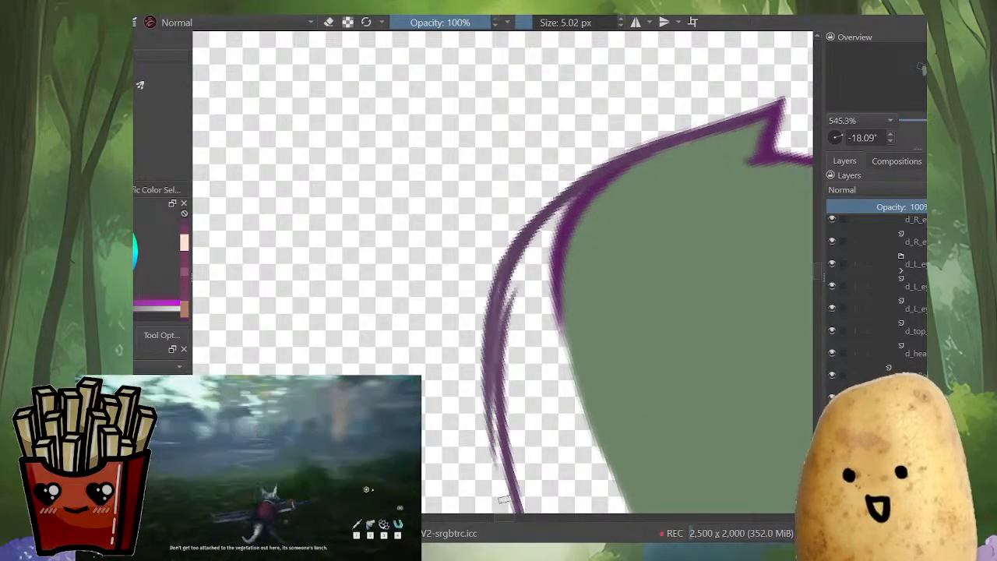
key("ctrl+z")
left_click_drag(502, 276, 496, 441)
left_click_drag(498, 309, 502, 469)
Step: Fill the upper gap between the new curve and the old fur shape with the sampled green
left_click(693, 187, "ctrl")
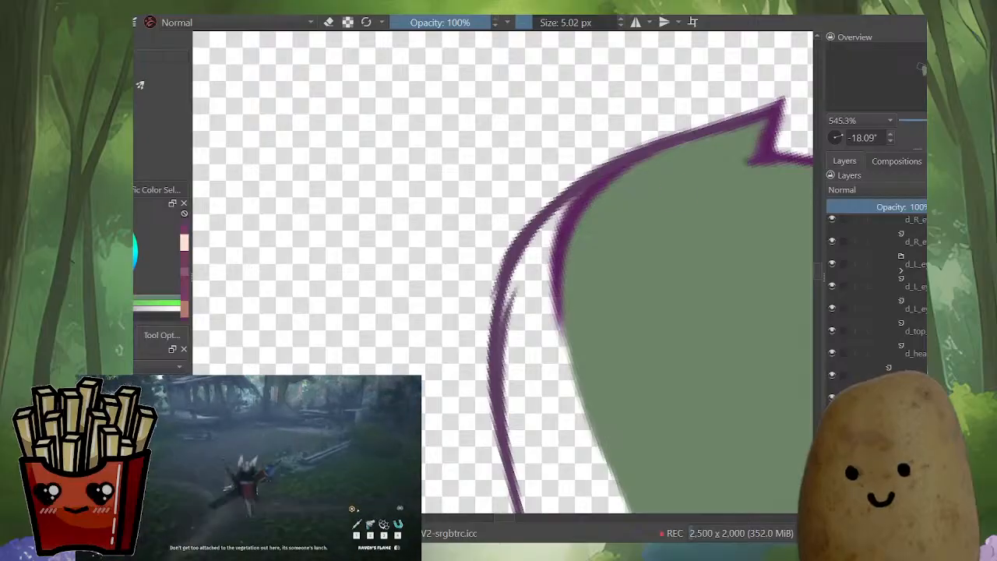
mouse_move(632, 168)
left_mouse_down()
mouse_move(552, 228)
mouse_move(517, 293)
mouse_move(549, 272)
left_mouse_up()
left_click_drag(589, 195, 537, 269)
left_click_drag(549, 226, 510, 380)
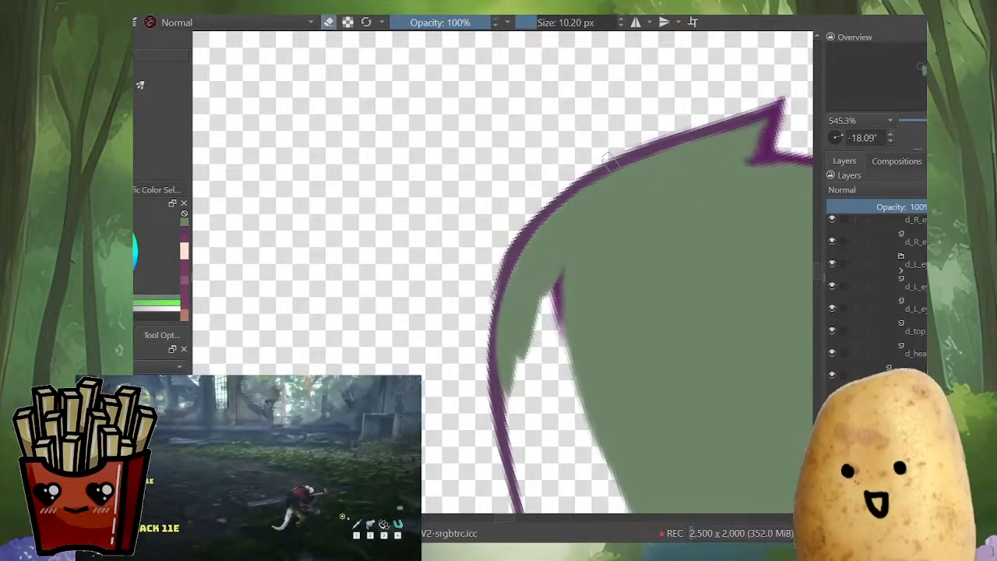
Step: Redraw the new fur outline's upper curve in the sampled purple and erase its outer edge smooth
left_click(654, 152, "ctrl")
left_click_drag(605, 176, 501, 289)
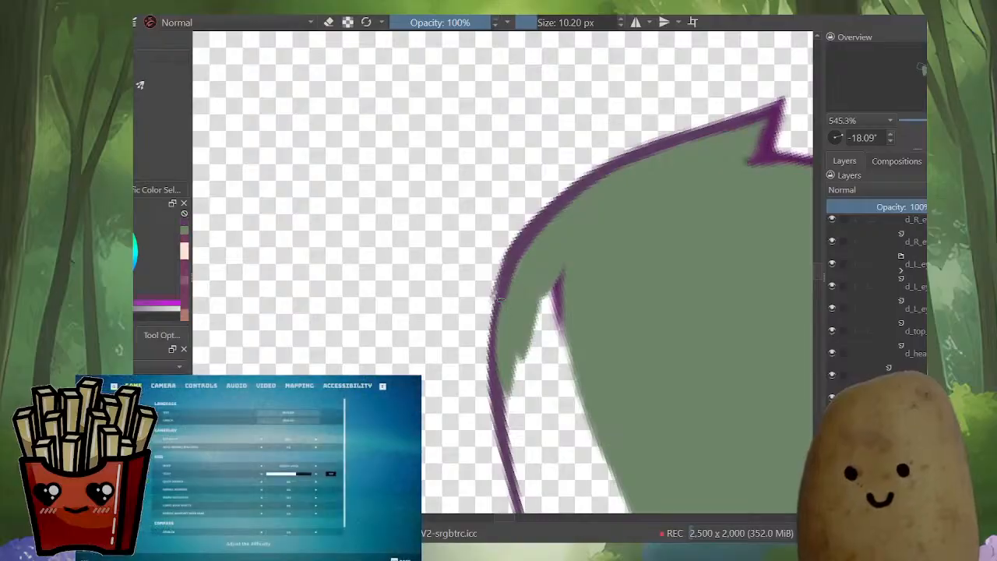
mouse_move(646, 131)
left_mouse_down()
mouse_move(530, 222)
mouse_move(498, 284)
mouse_move(545, 201)
mouse_move(490, 274)
mouse_move(487, 357)
left_mouse_up()
key("e")
left_click_drag(623, 165, 498, 311)
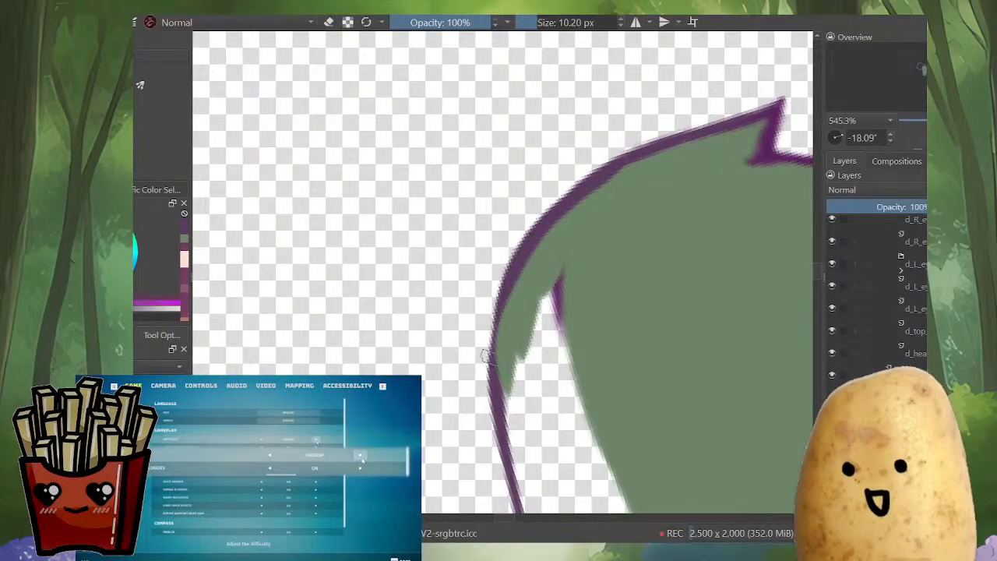
Step: Reinforce the outer side of the green ear fur's purple outline along its upper curve
left_click_drag(585, 184, 487, 362)
left_click_drag(510, 292, 489, 367)
scroll(498, 312, "down", 5)
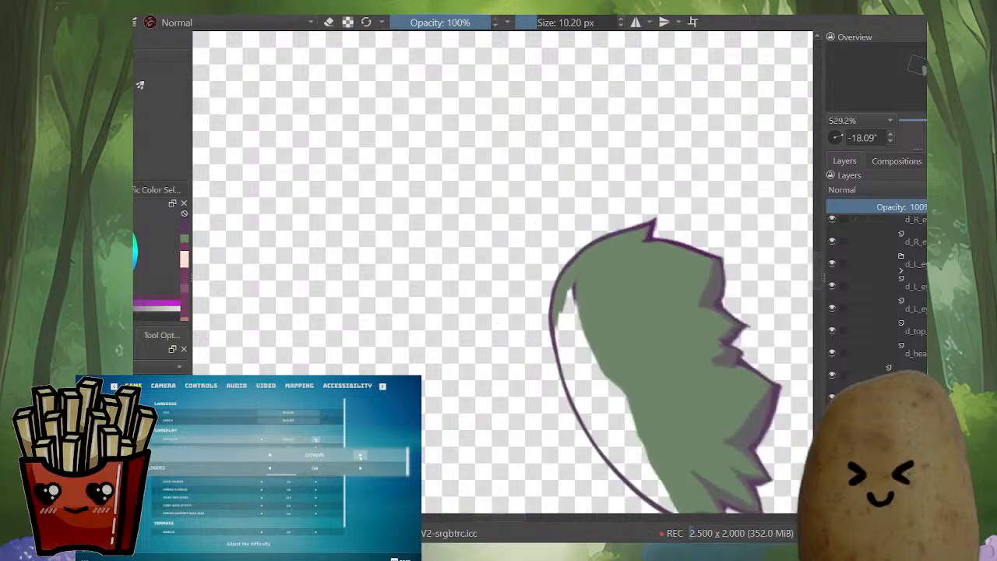
Step: Fill the gap between the new purple outline and the old fur shape with the sampled green at 11.42 px
left_click_drag(572, 374, 646, 231)
left_click(639, 214, "ctrl")
scroll(611, 205, "up", 3)
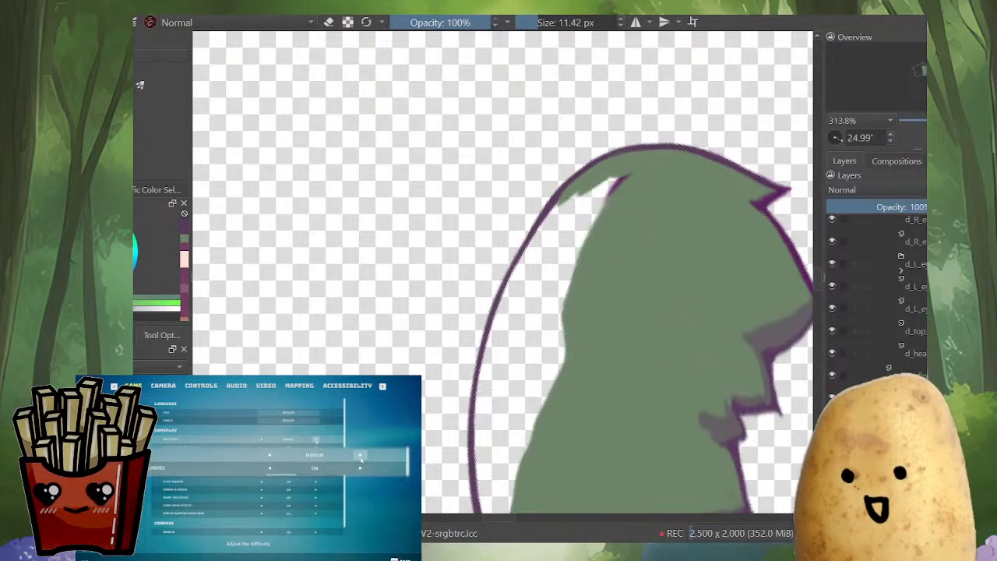
mouse_move(616, 181)
left_mouse_down()
mouse_move(544, 245)
mouse_move(497, 342)
mouse_move(502, 360)
mouse_move(491, 311)
mouse_move(482, 412)
mouse_move(530, 265)
left_mouse_up()
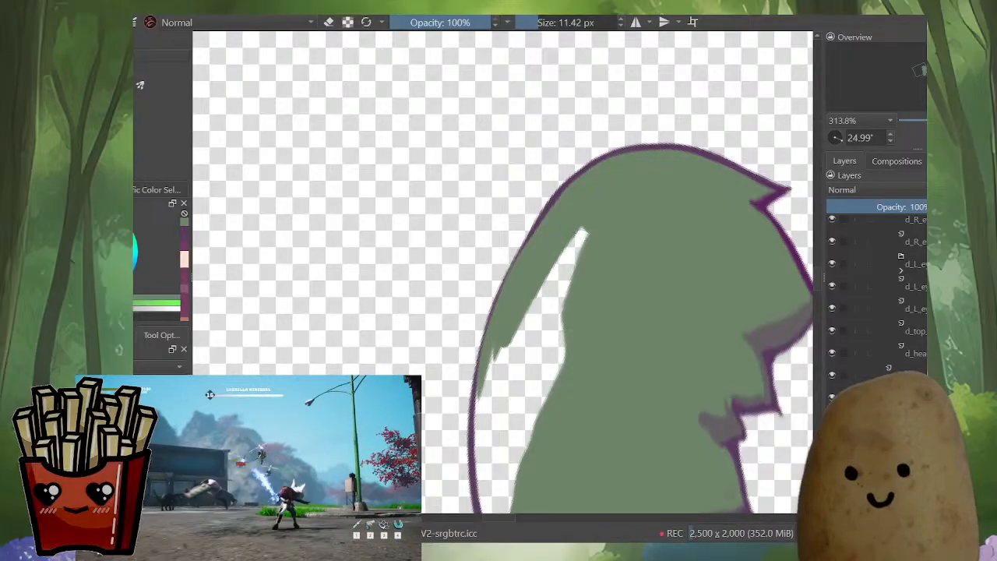
mouse_move(584, 229)
left_mouse_down()
mouse_move(537, 413)
mouse_move(510, 467)
left_mouse_up()
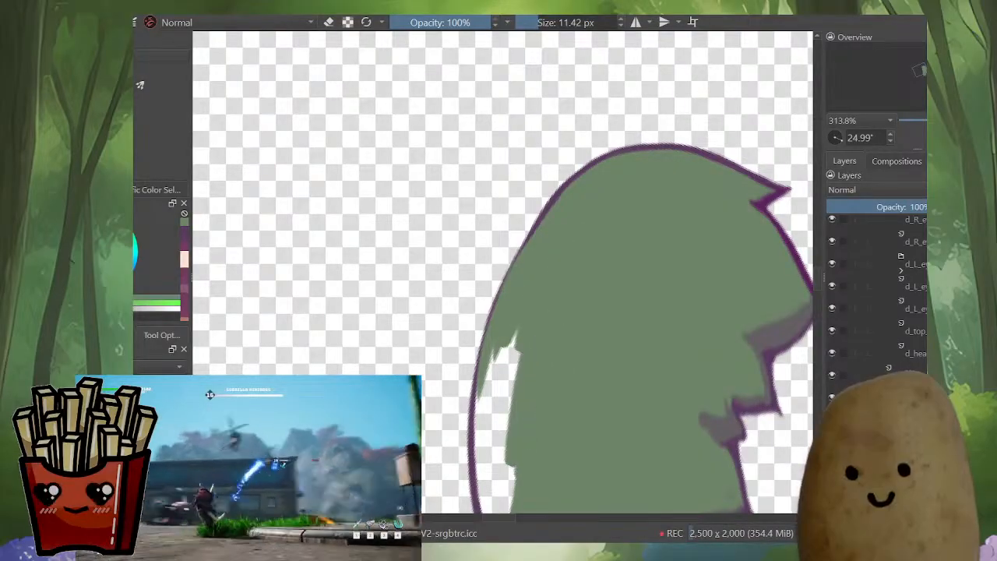
left_click_drag(518, 342, 677, 148)
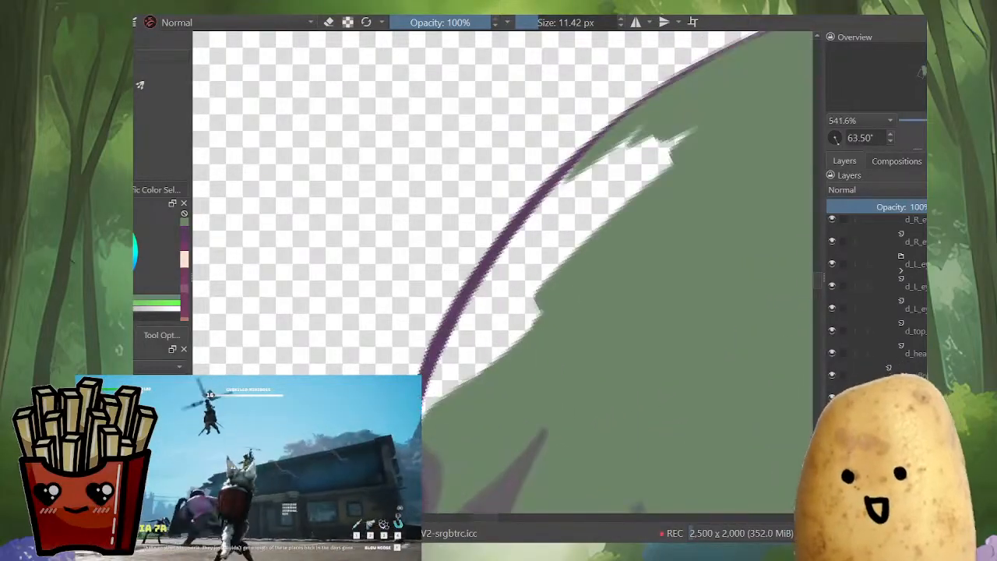
left_click_drag(436, 374, 495, 288)
mouse_move(452, 343)
left_mouse_down()
mouse_move(526, 249)
mouse_move(650, 137)
left_mouse_up()
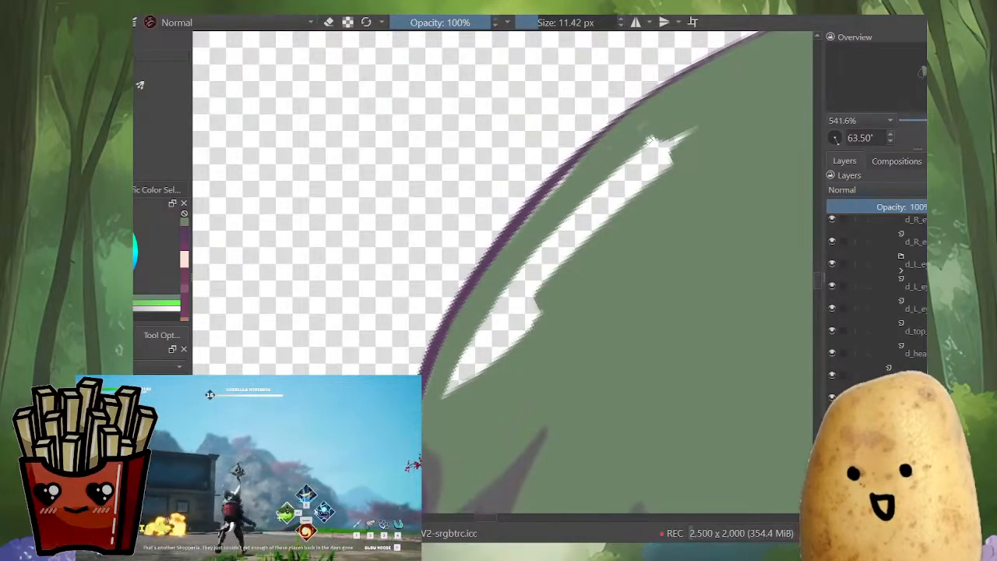
left_click_drag(545, 206, 651, 140)
mouse_move(503, 304)
left_mouse_down()
mouse_move(666, 162)
mouse_move(499, 304)
mouse_move(448, 389)
left_mouse_up()
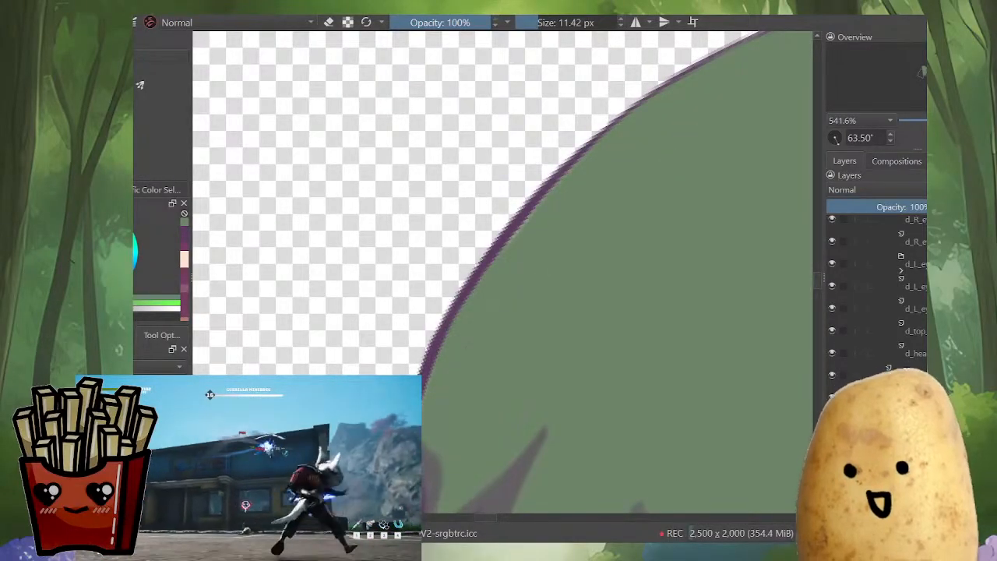
Step: Redraw the thin outline along the filled edge in sampled purple with a 2.69 px brush
key("x")
key("bracketleft")
mouse_move(545, 203)
left_mouse_down()
mouse_move(566, 225)
mouse_move(545, 224)
left_mouse_up()
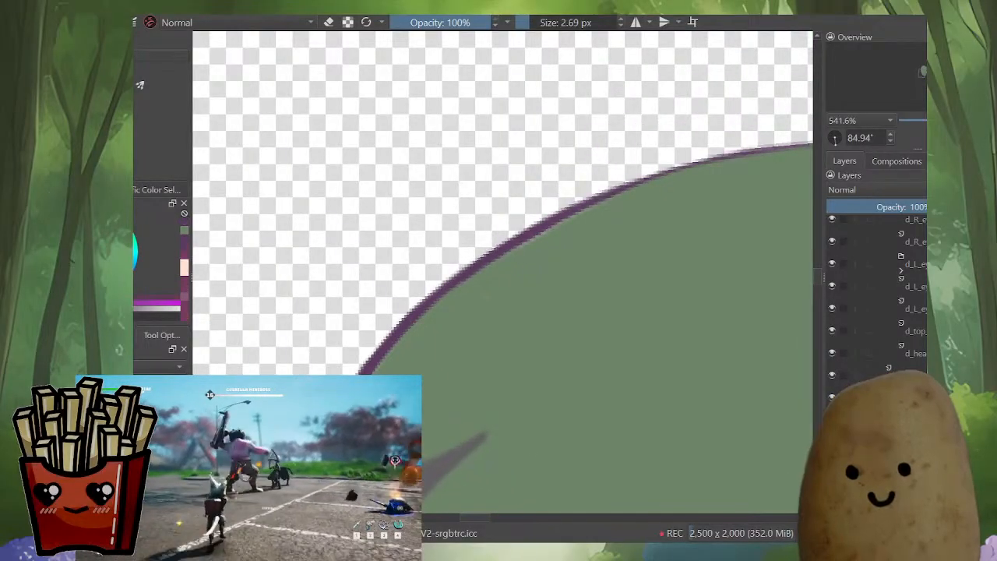
left_click(567, 212, "ctrl")
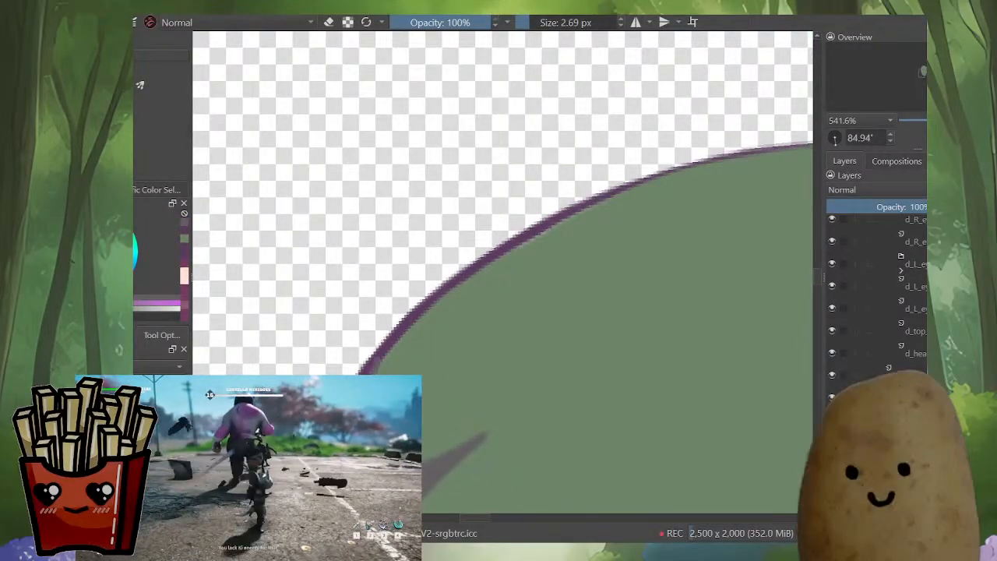
left_click(567, 210, "ctrl")
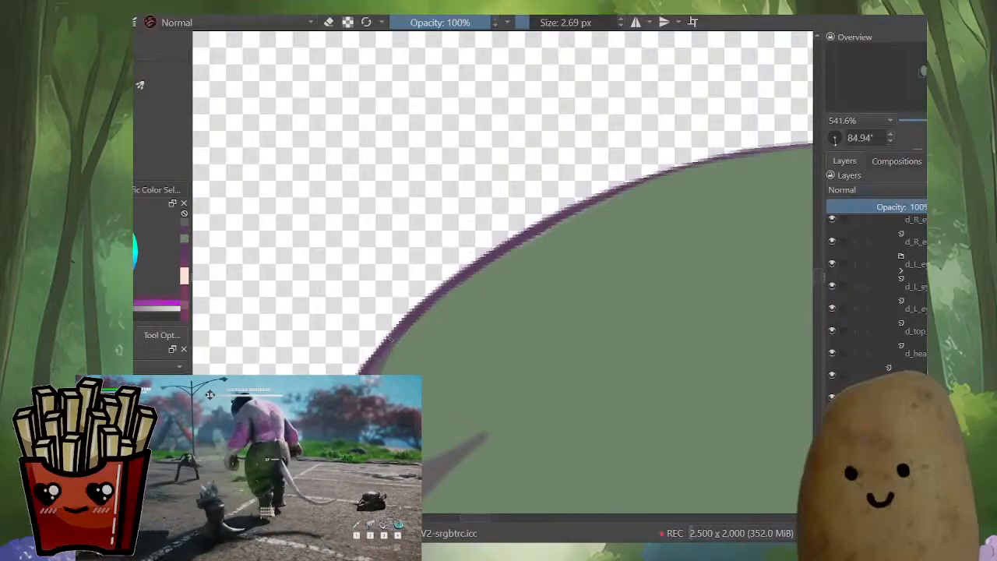
left_click_drag(567, 209, 646, 177)
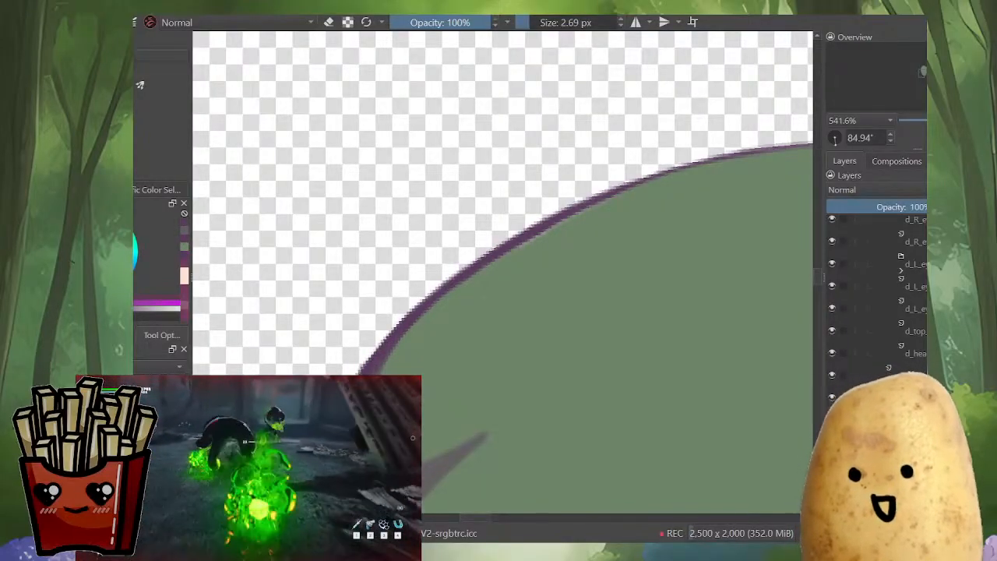
left_click_drag(445, 282, 377, 346)
left_click_drag(435, 288, 609, 193)
Step: Smooth the inner edge of the purple outline with the sampled green at 6.05 px
left_click(483, 289, "ctrl")
key("bracketright")
key("bracketright")
left_click_drag(403, 332, 558, 229)
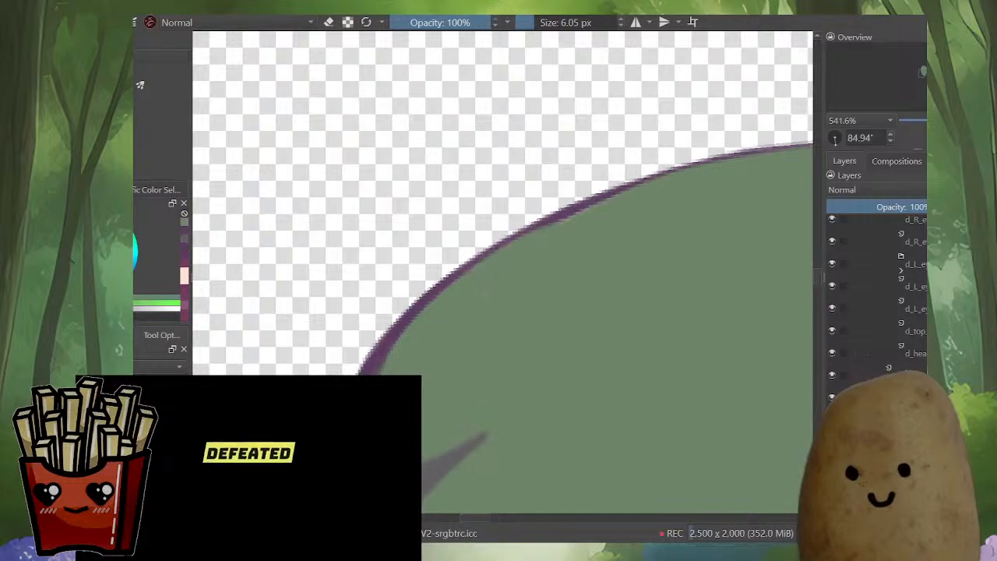
scroll(654, 233, "down", 4)
key("shift+space")
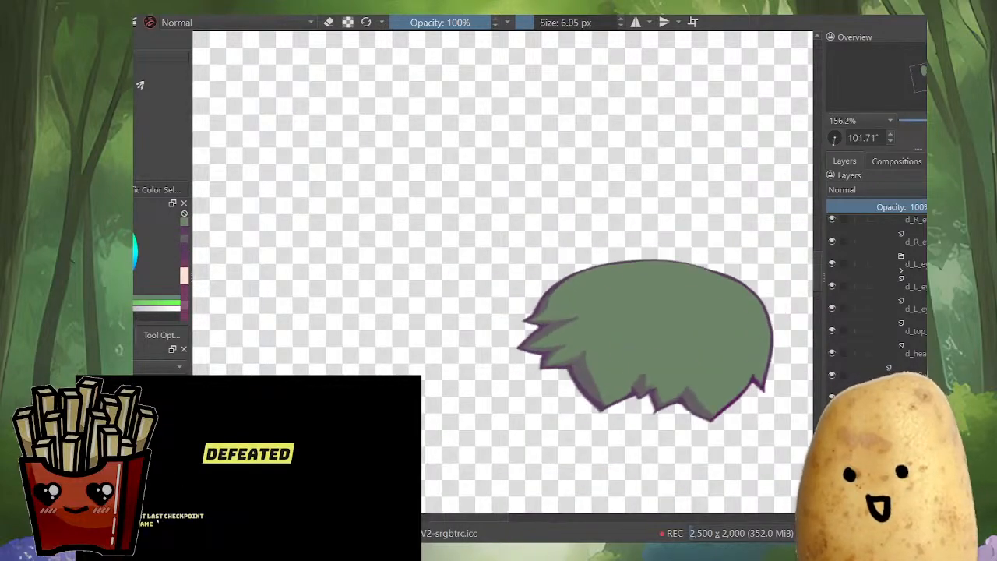
Step: Leave layer isolation and examine the extended ear fur against the whole character in normal and mirrored view
key("alt+i")
left_click_drag(536, 365, 601, 282)
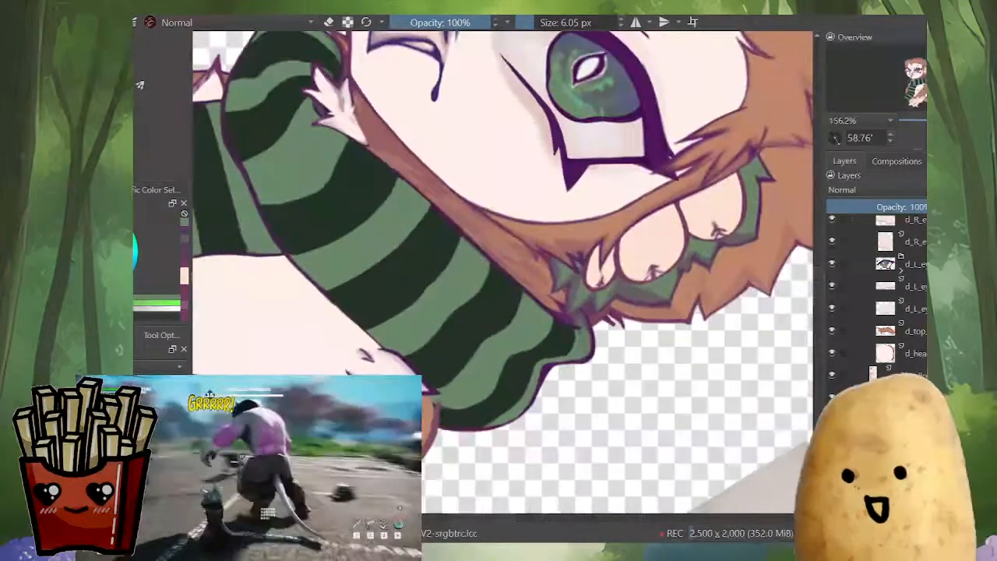
key("m")
left_click_drag(487, 378, 407, 319)
left_click_drag(538, 257, 460, 340)
left_click_drag(545, 280, 585, 374)
scroll(637, 379, "down", 3)
key("m")
left_click_drag(458, 375, 598, 305)
Step: Select the head layer and view it in isolation to check the area between the eye and the ear
left_click(913, 353)
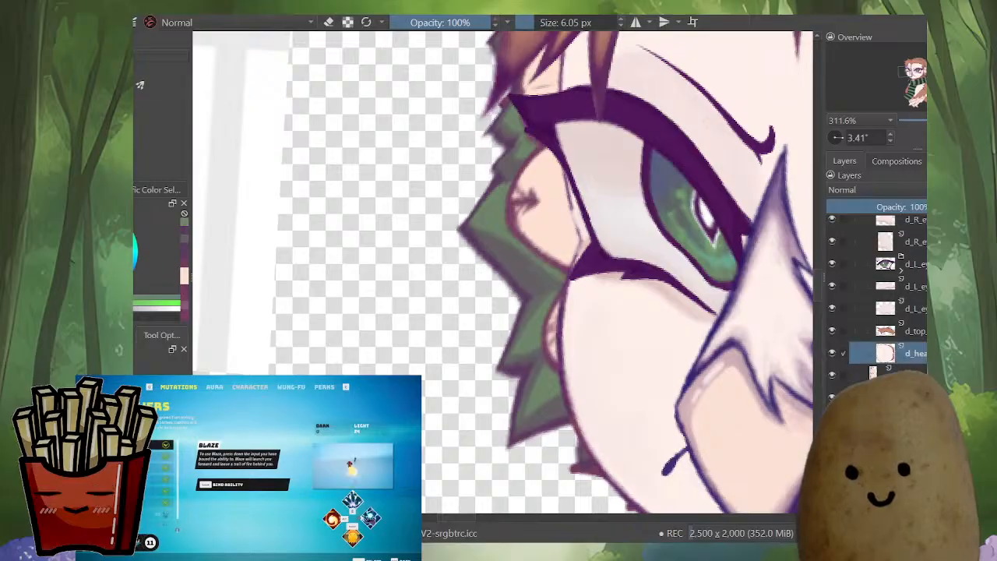
left_click(885, 352, "alt")
left_click(886, 353, "alt")
left_click_drag(616, 257, 646, 195)
Step: Try erasing the pale sliver between the eye outline and the ear on the clipped layer above the right-eye layers
left_click(904, 227)
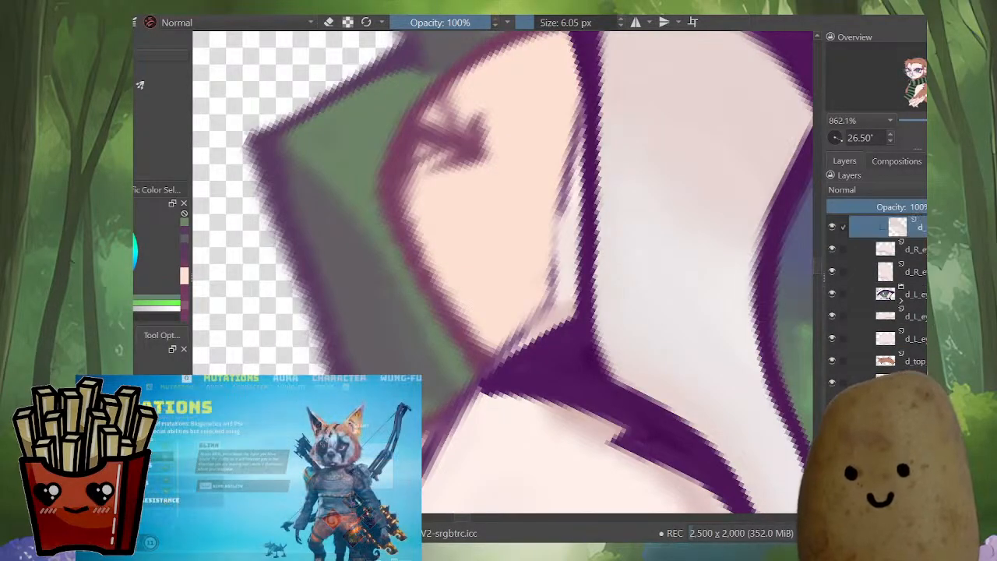
left_click_drag(569, 211, 583, 250)
key("e")
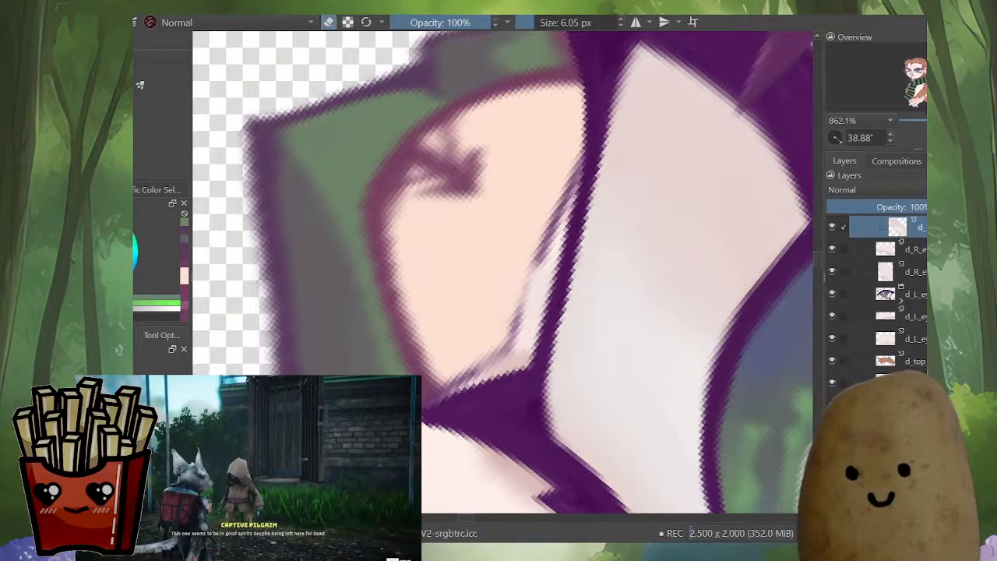
scroll(880, 273, "up", 1)
left_click_drag(577, 267, 574, 260)
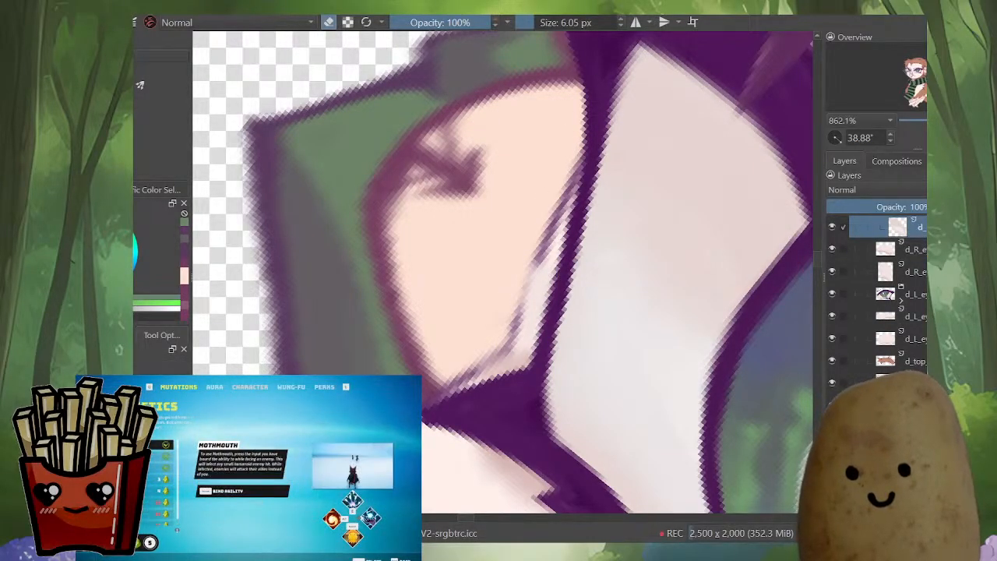
Step: Erase shading in the sliver beside the eye outline on the right-eye layer, undoing the last stroke
left_click(913, 249)
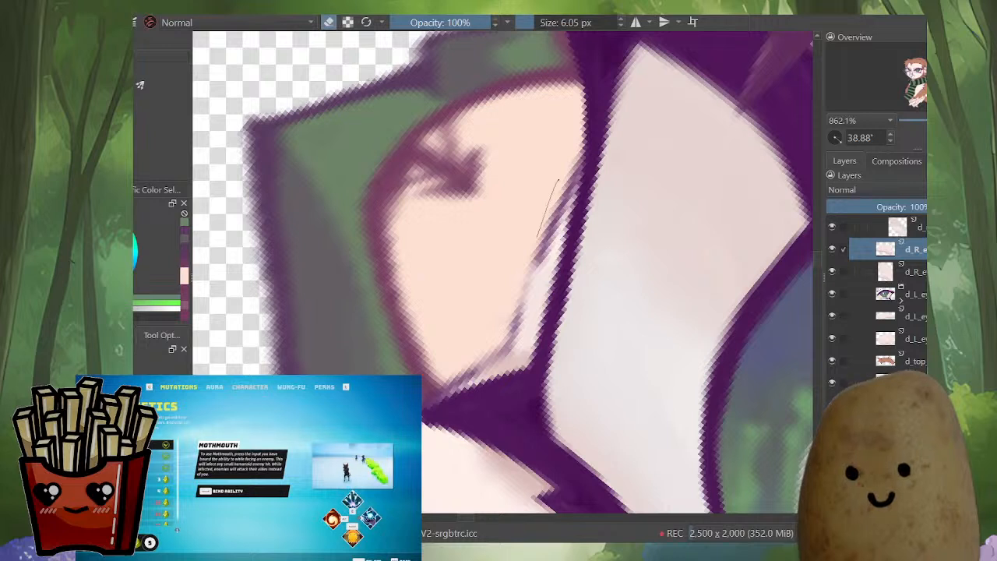
left_click_drag(537, 238, 518, 310)
key("ctrl+shift+a")
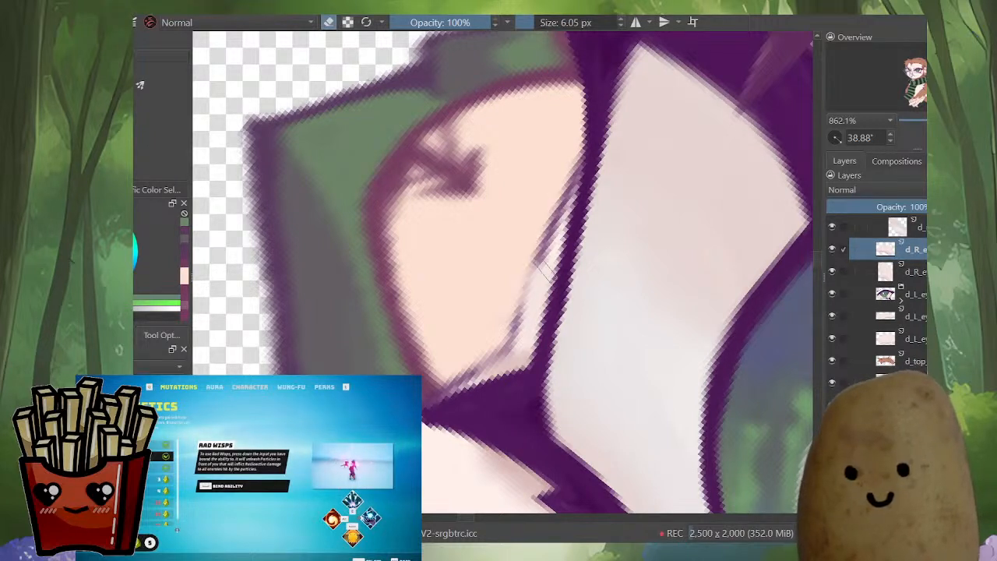
left_click_drag(554, 265, 559, 265)
left_click_drag(540, 266, 499, 364)
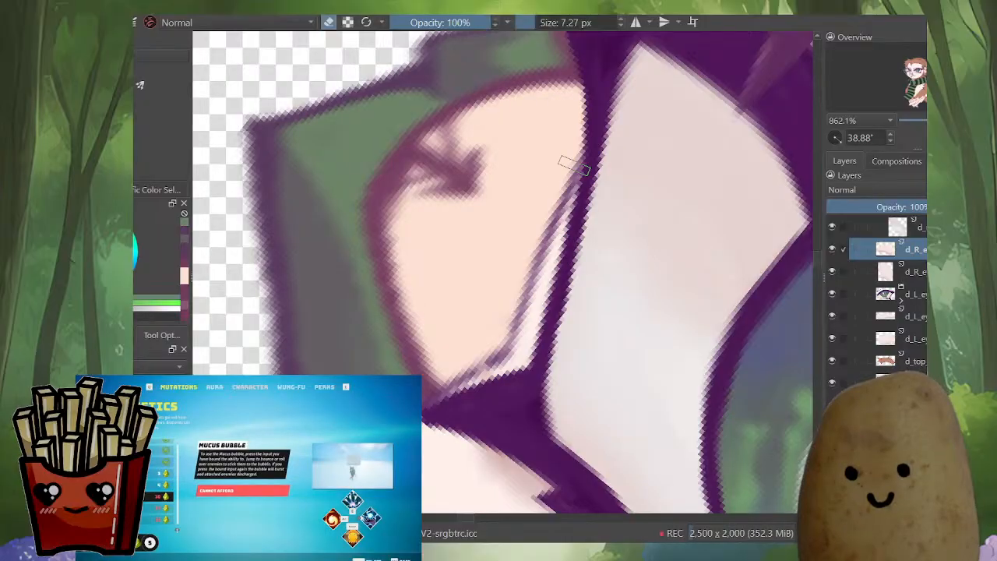
key("ctrl+z")
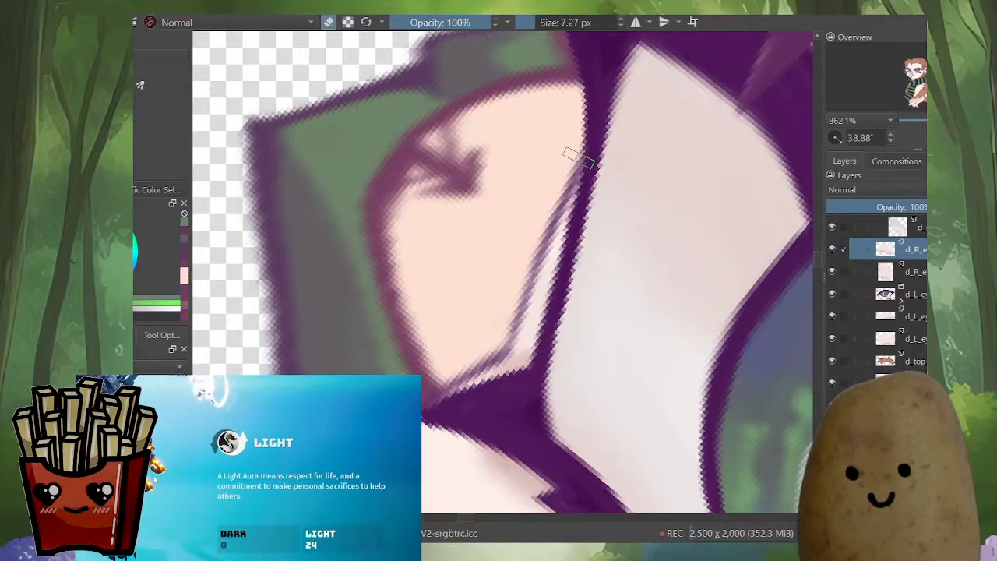
Step: Review the ear beside the face and isolate its green fur layer
left_click_drag(567, 214, 740, 163)
left_click_drag(481, 218, 534, 193)
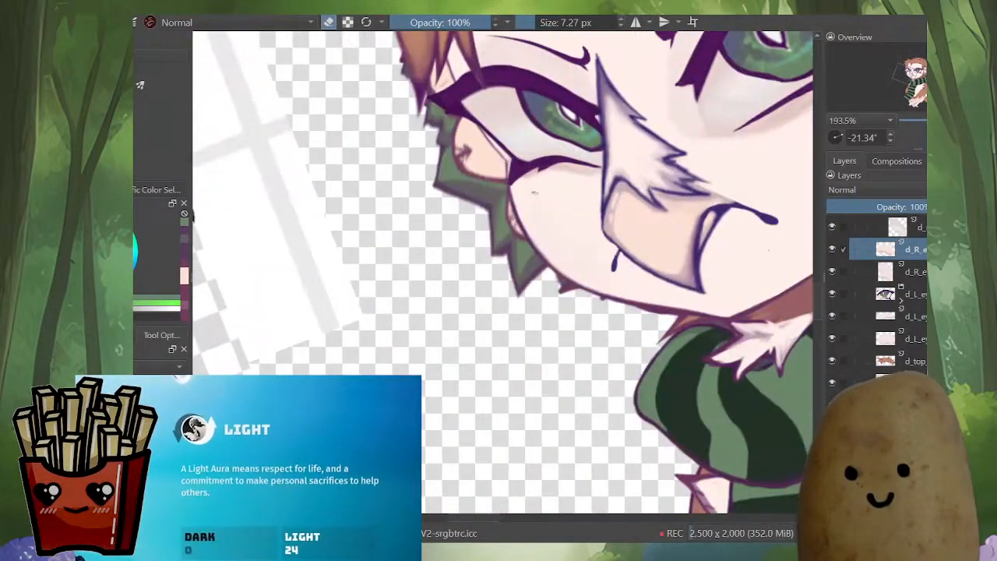
left_click(505, 234)
left_click_drag(436, 156, 513, 139)
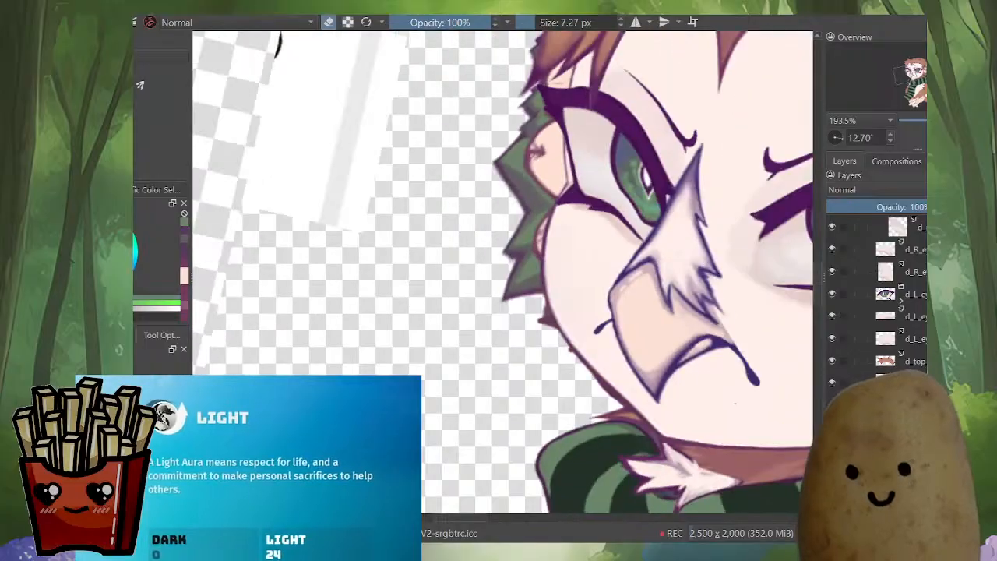
left_click_drag(546, 195, 532, 277)
key("i")
key("i")
left_click_drag(538, 234, 517, 240)
key("i")
key("i")
left_click_drag(492, 374, 493, 255)
key("i")
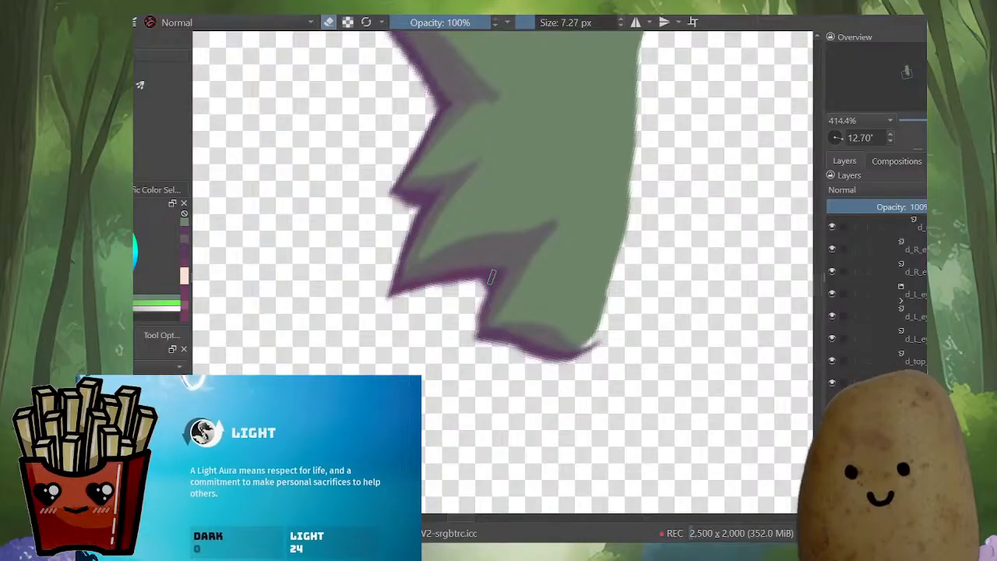
Step: Redraw the lower fur tips' outline in sampled purple at 5.37 px and erase the rough edge between them
left_click(490, 311, "ctrl")
key("e")
left_click_drag(490, 300, 485, 300)
left_click_drag(487, 334, 545, 335)
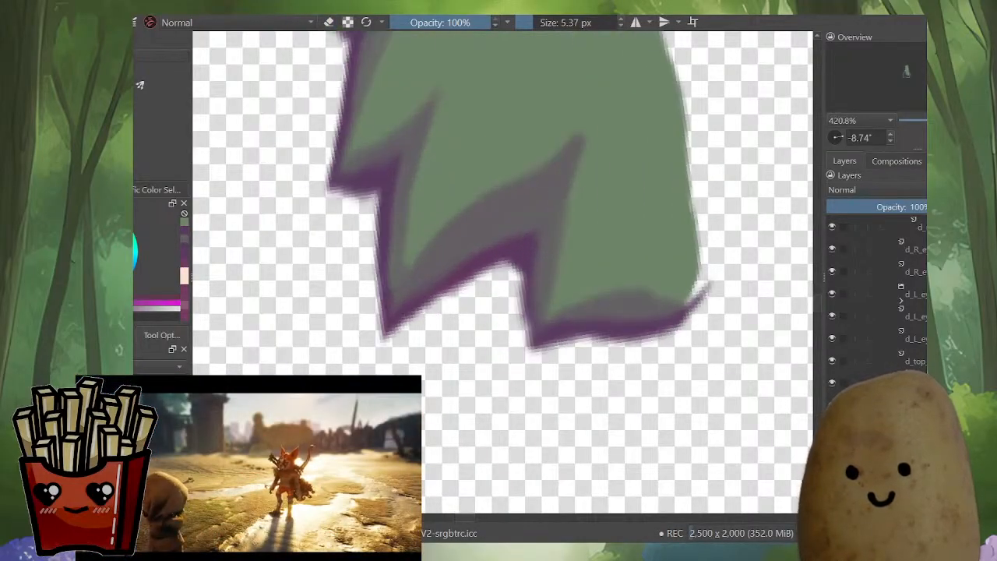
key("e")
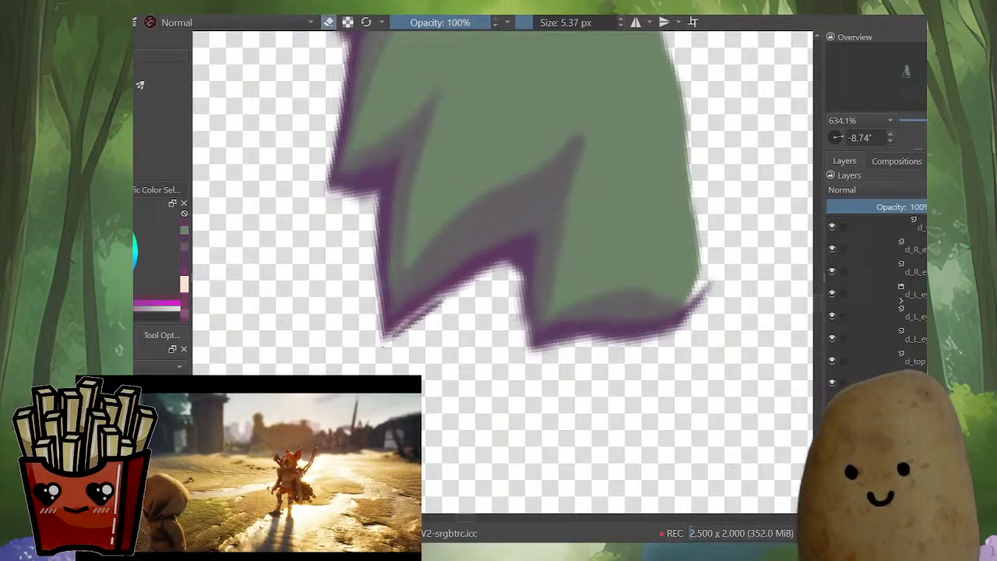
mouse_move(407, 327)
left_mouse_down()
mouse_move(516, 266)
mouse_move(533, 330)
left_mouse_up()
key("e")
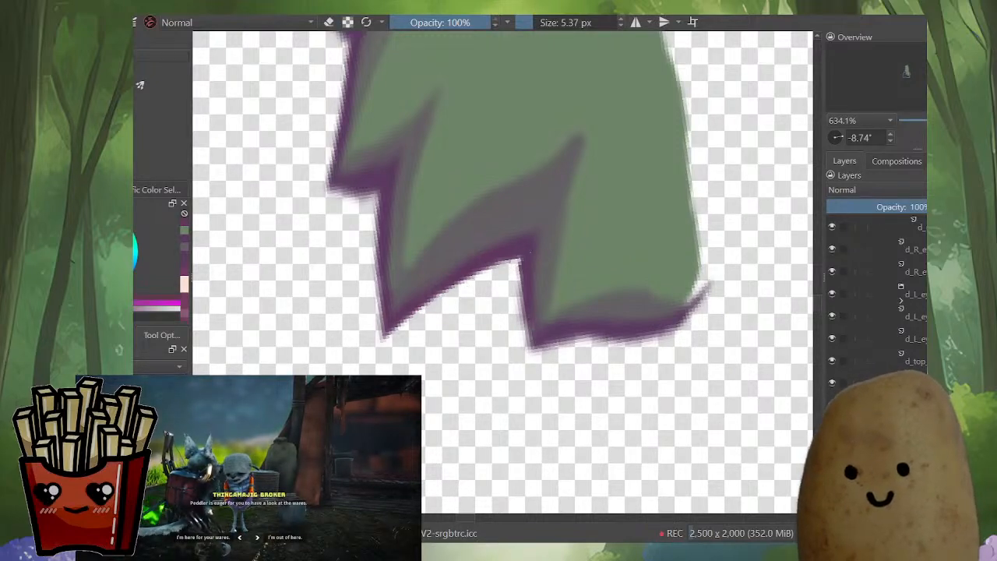
Step: Lengthen the lowest fur tip in purple, trim its outer side, and redraw the fur's bottom edge from it
left_click_drag(521, 280, 526, 352)
left_click_drag(521, 318, 520, 371)
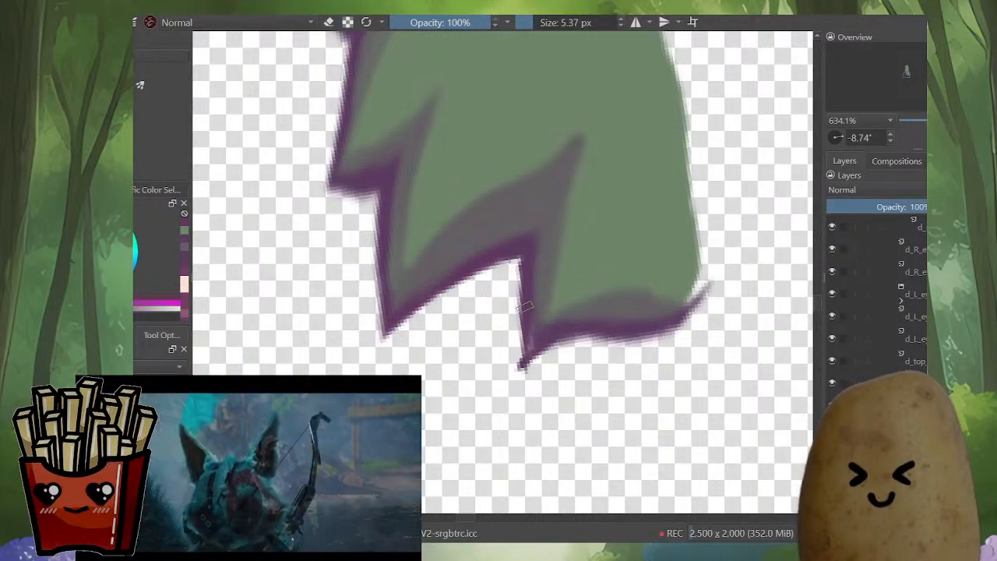
key("e")
left_click_drag(513, 264, 521, 369)
key("e")
left_click_drag(527, 325, 529, 372)
mouse_move(530, 369)
left_mouse_down()
mouse_move(734, 257)
mouse_move(681, 324)
mouse_move(732, 273)
mouse_move(531, 377)
mouse_move(581, 341)
mouse_move(690, 305)
left_mouse_up()
Step: Erase the fur's bottom outline smooth and extend it as a purple curve sweeping up beyond the inner side
key("e")
mouse_move(690, 306)
left_mouse_down()
mouse_move(600, 351)
mouse_move(710, 308)
mouse_move(729, 351)
mouse_move(577, 416)
left_mouse_up()
scroll(577, 416, "down", 1)
scroll(577, 416, "up", 1)
mouse_move(616, 342)
left_mouse_down()
mouse_move(573, 389)
mouse_move(594, 372)
left_mouse_up()
scroll(538, 417, "up", 1)
key("e")
left_click_drag(557, 408, 605, 358)
mouse_move(536, 414)
left_mouse_down()
mouse_move(562, 404)
mouse_move(620, 333)
left_mouse_up()
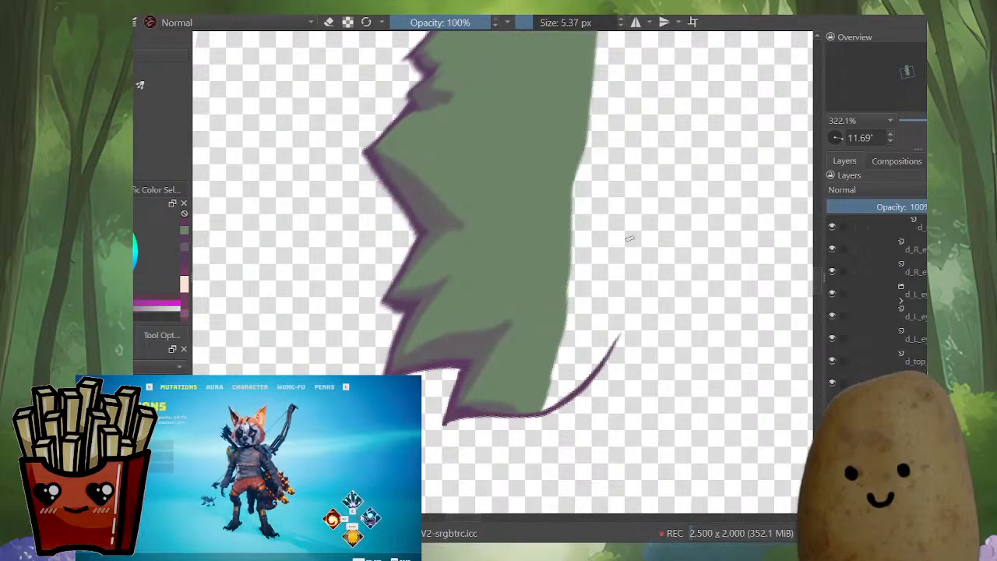
Step: Extend the pointed tip at the fur's upper end in purple and erase its old outer edge
left_click_drag(629, 239, 607, 457)
left_click_drag(498, 312, 616, 337)
left_click_drag(546, 273, 628, 271)
scroll(506, 265, "up", 2)
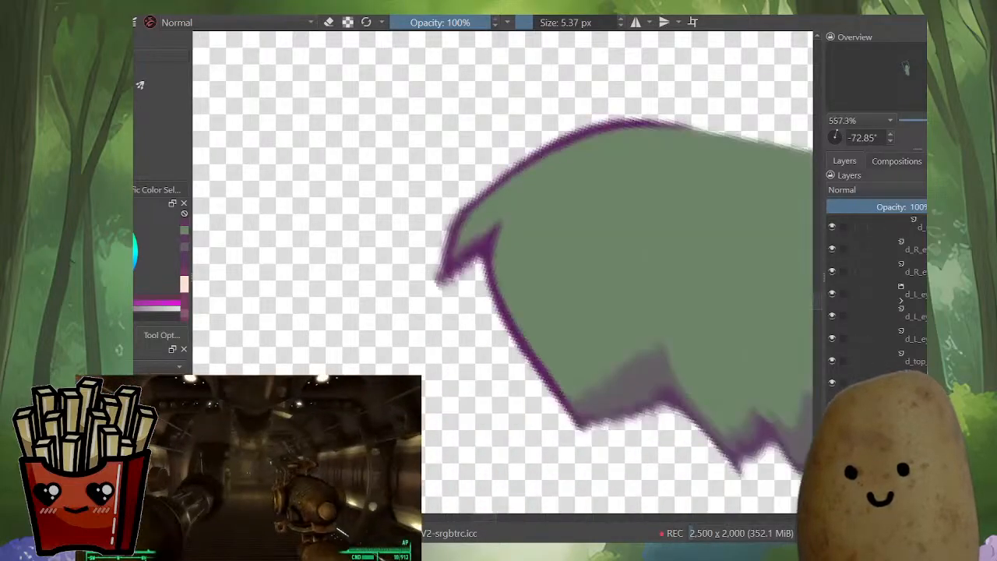
left_click_drag(545, 311, 531, 380)
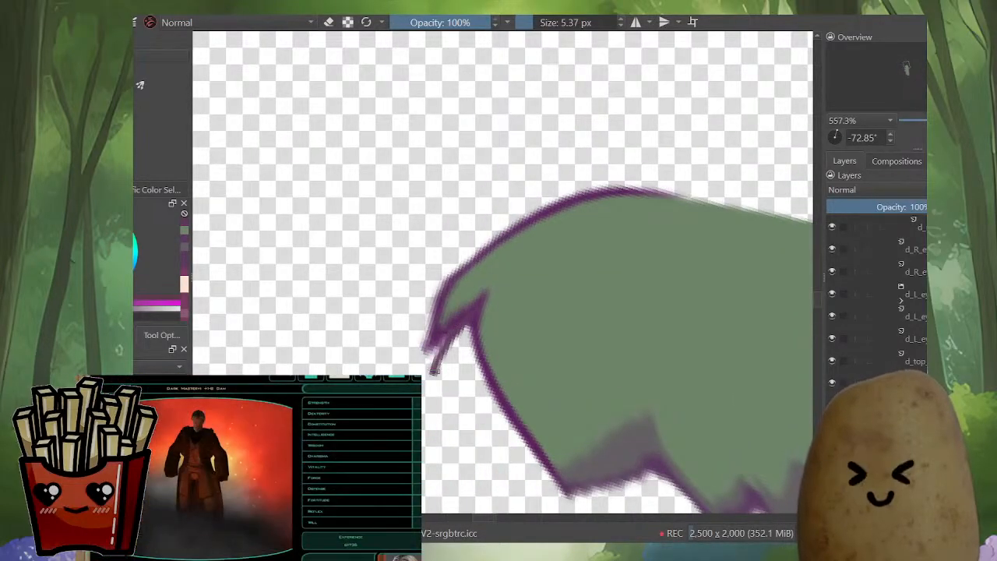
left_click_drag(428, 341, 435, 372)
key("e")
left_click_drag(456, 266, 425, 355)
left_click_drag(446, 299, 425, 369)
left_click_drag(446, 273, 430, 327)
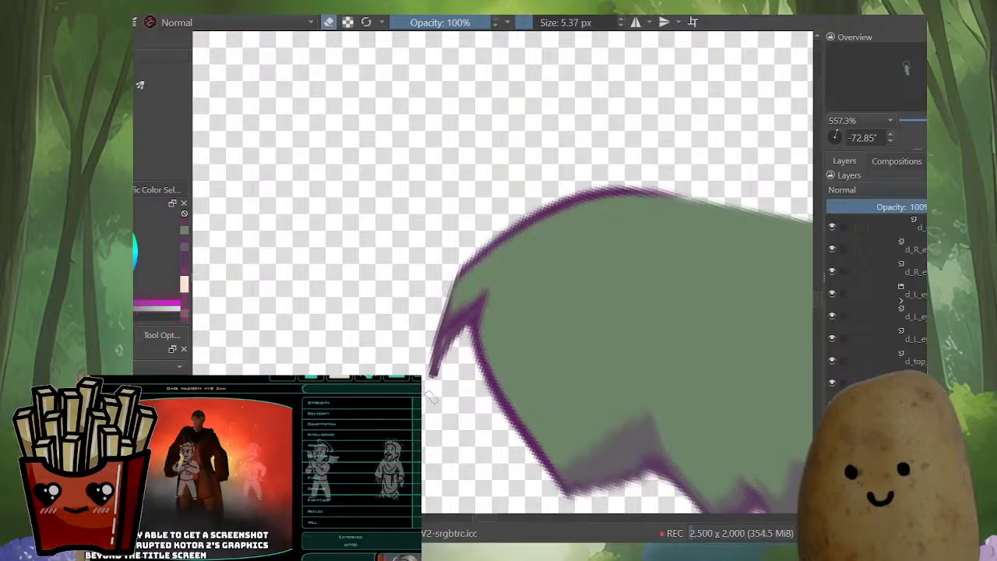
Step: Redraw the upper tip's outer edge in purple and sweep the line outward over the top of the fur
key("e")
left_click_drag(457, 282, 431, 357)
left_click_drag(470, 251, 444, 304)
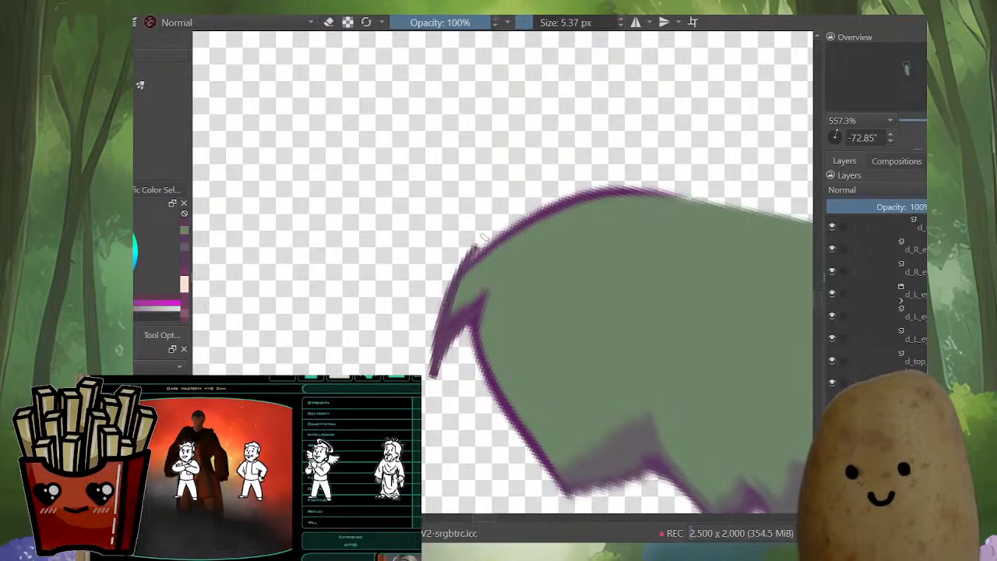
left_click_drag(459, 271, 544, 188)
left_click_drag(545, 311, 592, 257)
scroll(621, 302, "down", 5)
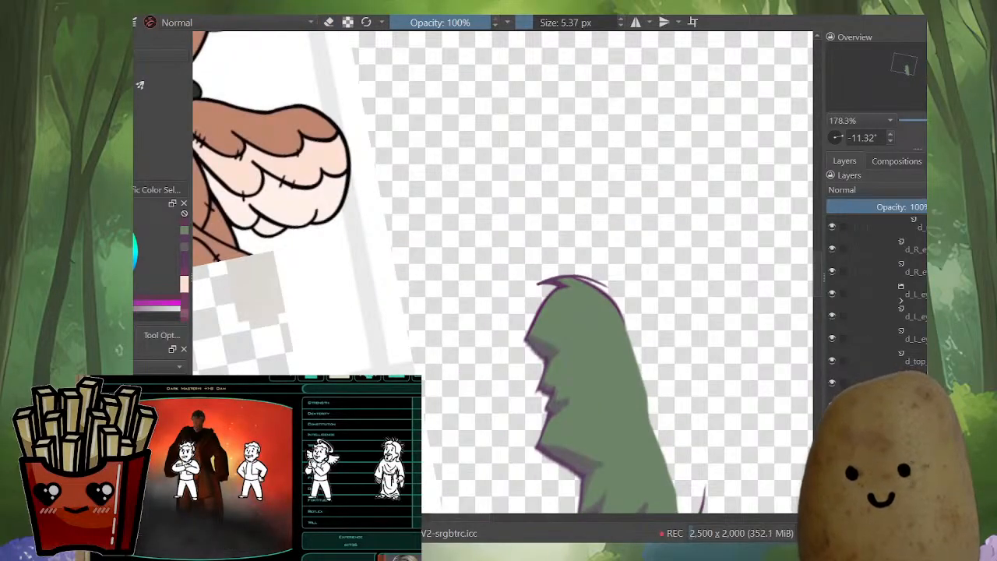
Step: Redraw the underside of the upper large fur tip in purple and erase the old edge beneath it
scroll(539, 345, "up", 6)
scroll(539, 345, "down", 2)
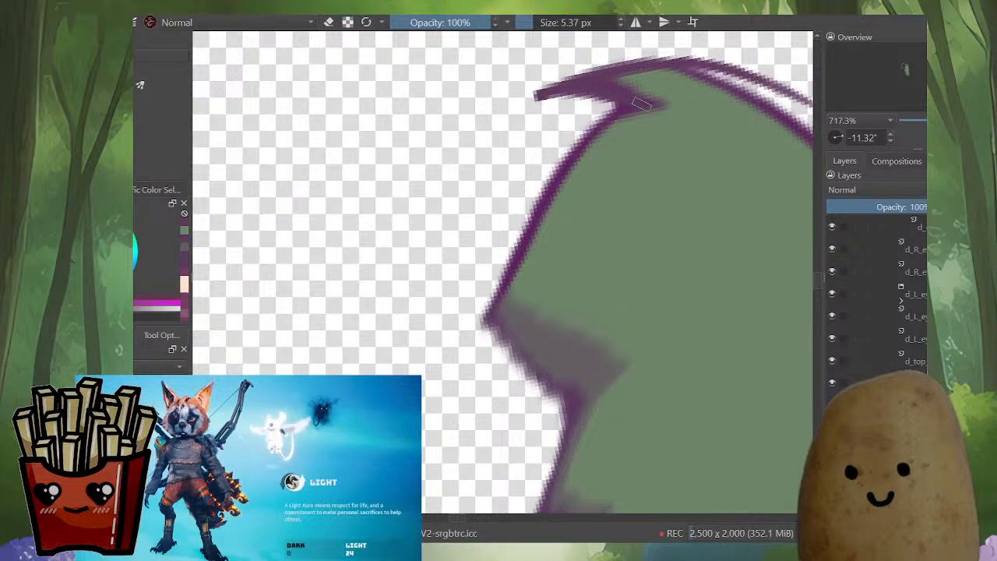
mouse_move(542, 207)
left_mouse_down()
mouse_move(472, 339)
mouse_move(499, 366)
mouse_move(600, 377)
mouse_move(555, 460)
left_mouse_up()
left_click_drag(537, 421, 565, 313)
key("e")
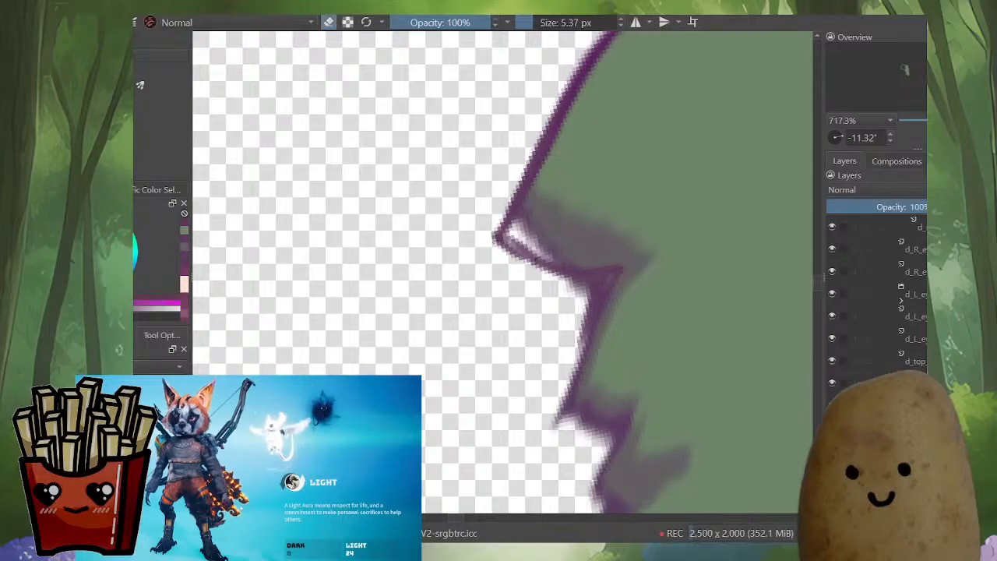
mouse_move(503, 248)
left_mouse_down()
mouse_move(517, 268)
mouse_move(565, 287)
mouse_move(598, 285)
mouse_move(570, 358)
left_mouse_up()
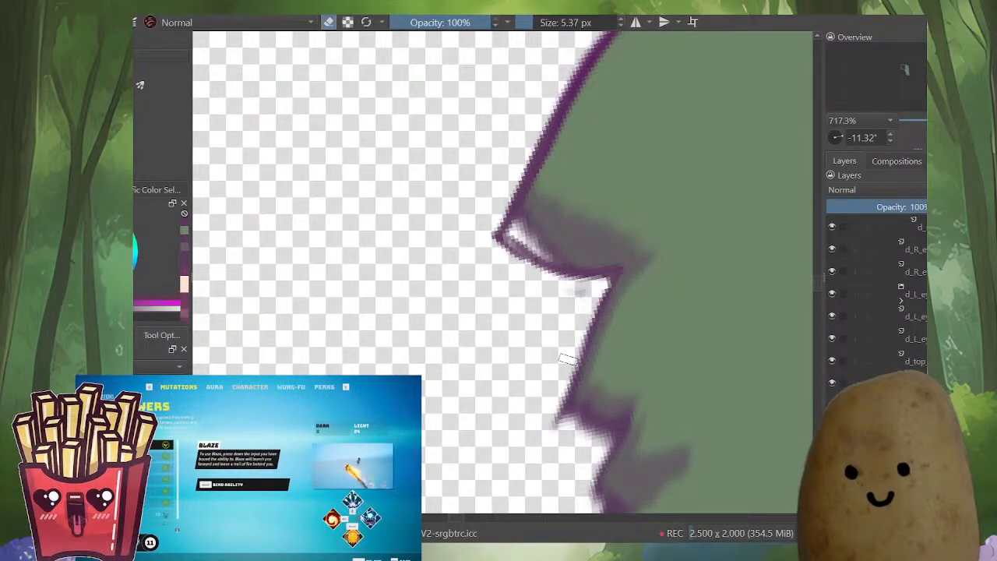
key("e")
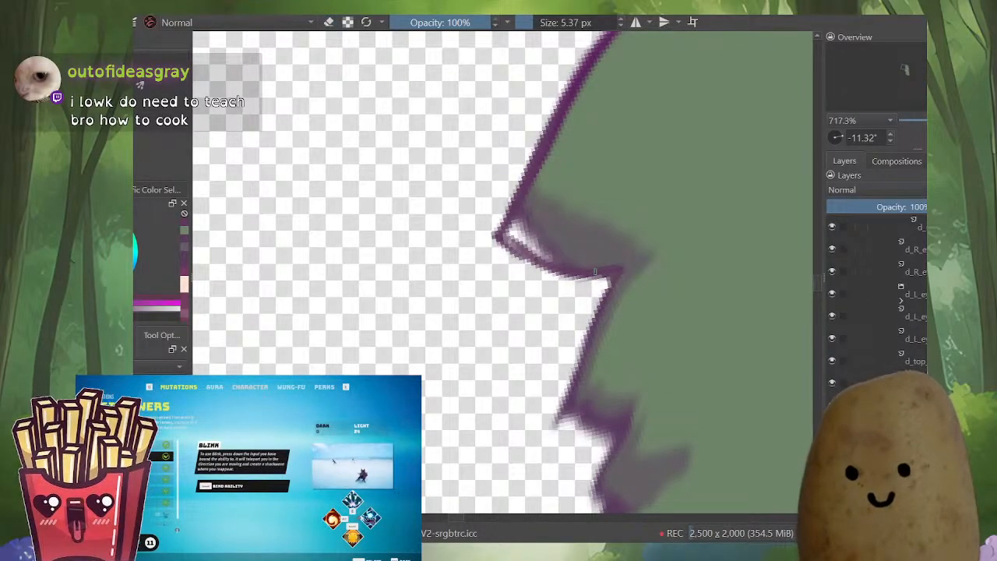
Step: Redraw the purple outline from the notch under the upper large tip down to the first small tip
left_click_drag(622, 264, 587, 335)
left_click_drag(607, 283, 568, 391)
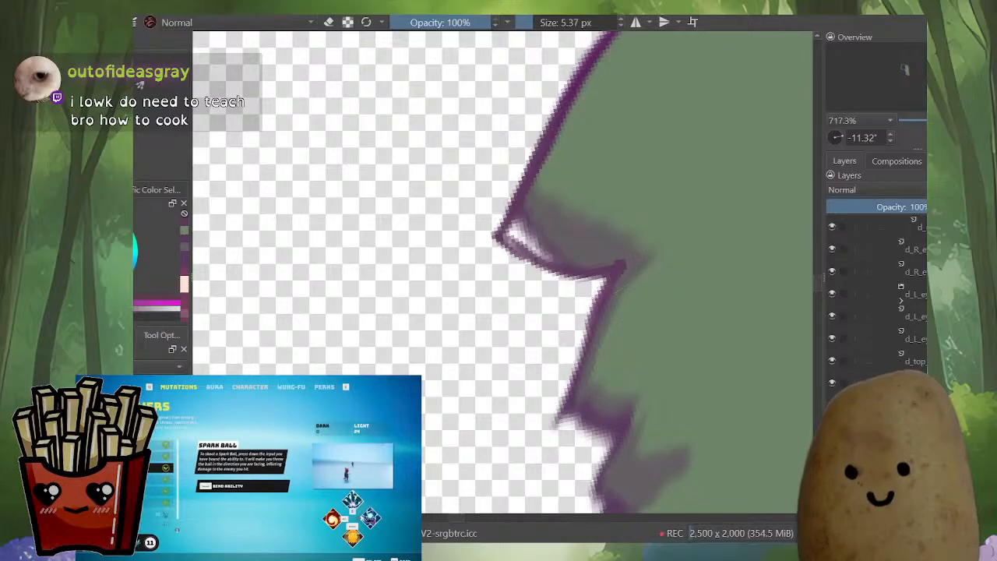
left_click_drag(583, 343, 568, 355)
Step: Sharpen the two small fur tips in purple, drawing their edges out to clear points
left_click_drag(611, 274, 579, 227)
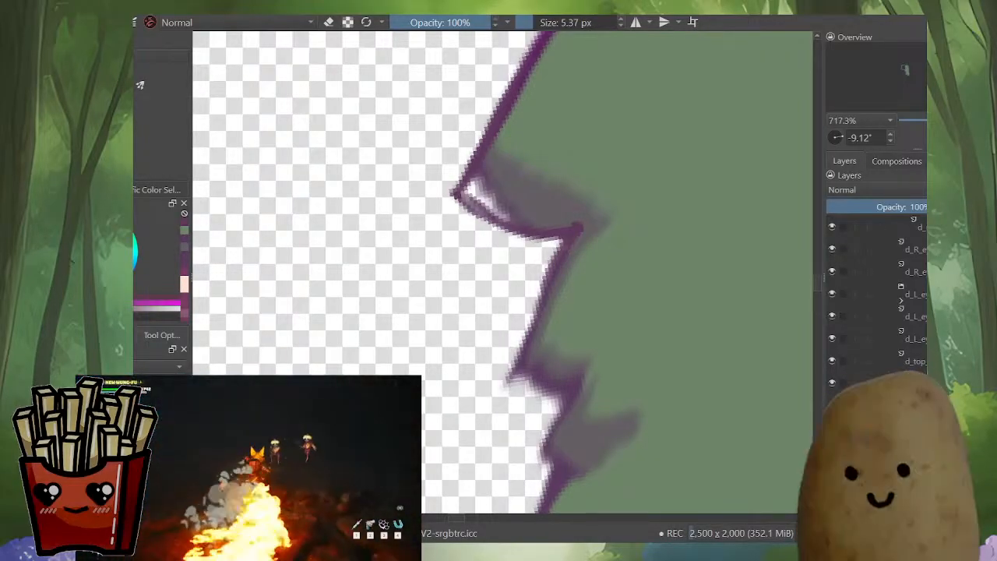
mouse_move(562, 247)
left_mouse_down()
mouse_move(508, 382)
mouse_move(561, 375)
mouse_move(592, 358)
left_mouse_up()
left_click_drag(567, 411, 550, 441)
scroll(553, 425, "down", 3)
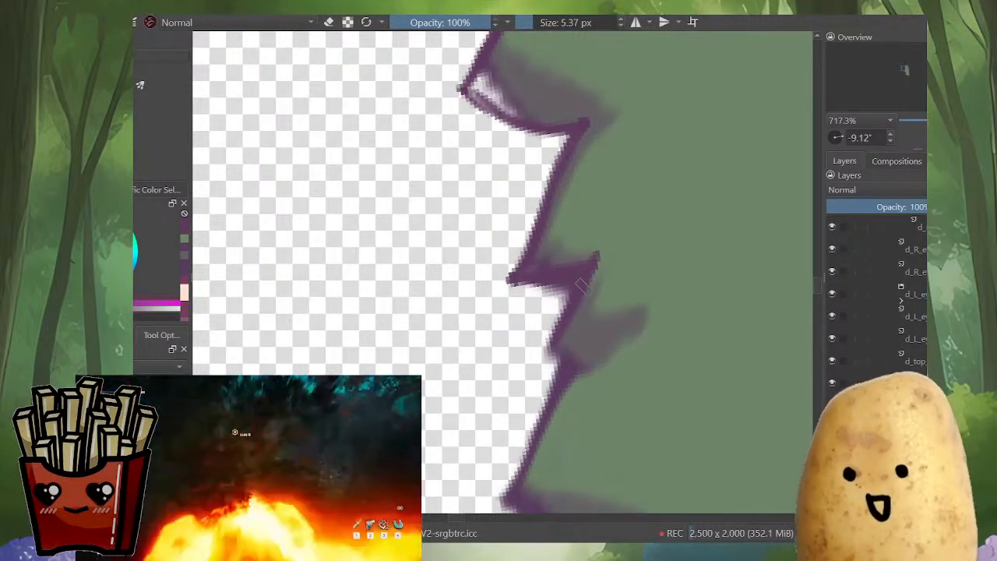
left_click_drag(584, 282, 540, 374)
left_click(605, 339, "ctrl")
left_click_drag(588, 351, 545, 371)
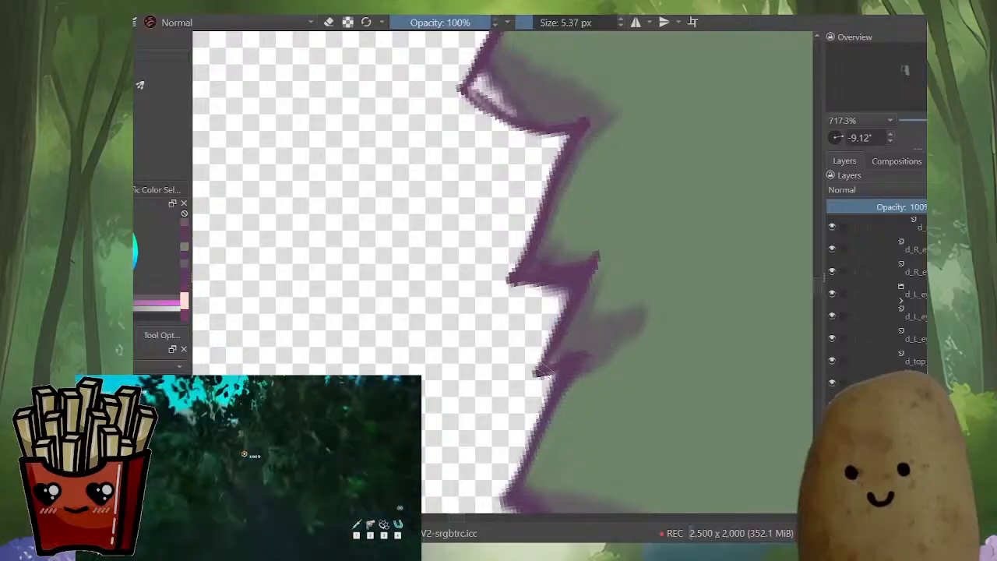
Step: Redraw the underside of the first small fur tip in sampled purple
left_click(646, 293, "ctrl")
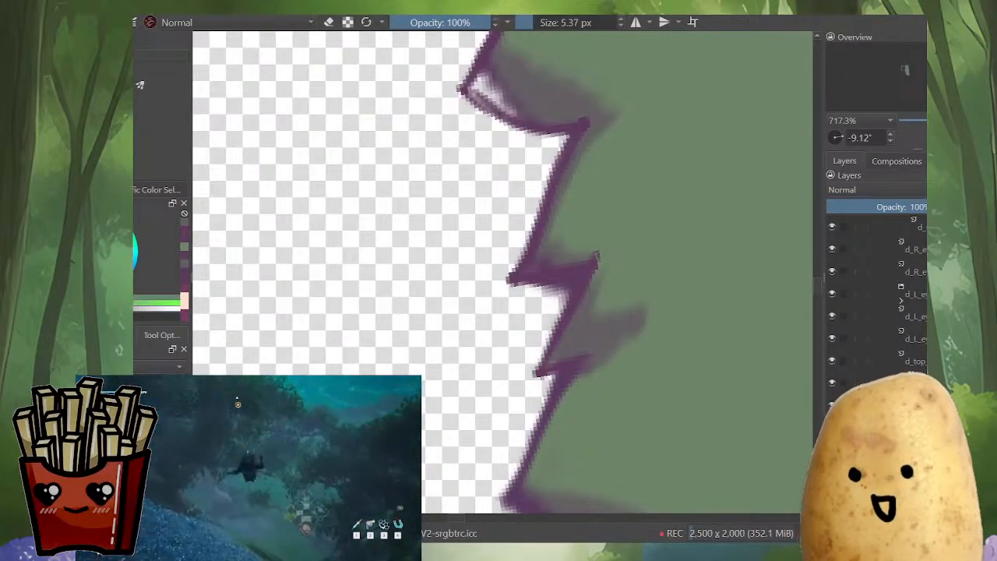
left_click_drag(572, 292, 495, 292)
key("ctrl+z")
key("e")
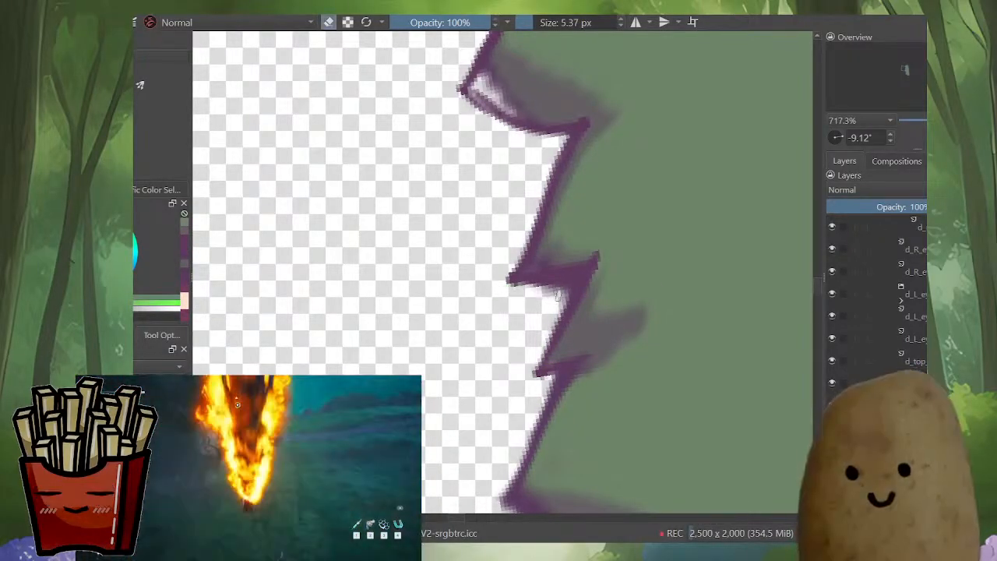
key("e")
left_click(575, 272, "ctrl")
left_click_drag(566, 279, 502, 284)
Step: Fill the white gap inside the upper large fur tip with the sampled grey-purple shadow colour
mouse_move(503, 283)
left_mouse_down()
mouse_move(483, 411)
mouse_move(514, 413)
mouse_move(482, 384)
mouse_move(493, 391)
mouse_move(545, 372)
left_mouse_up()
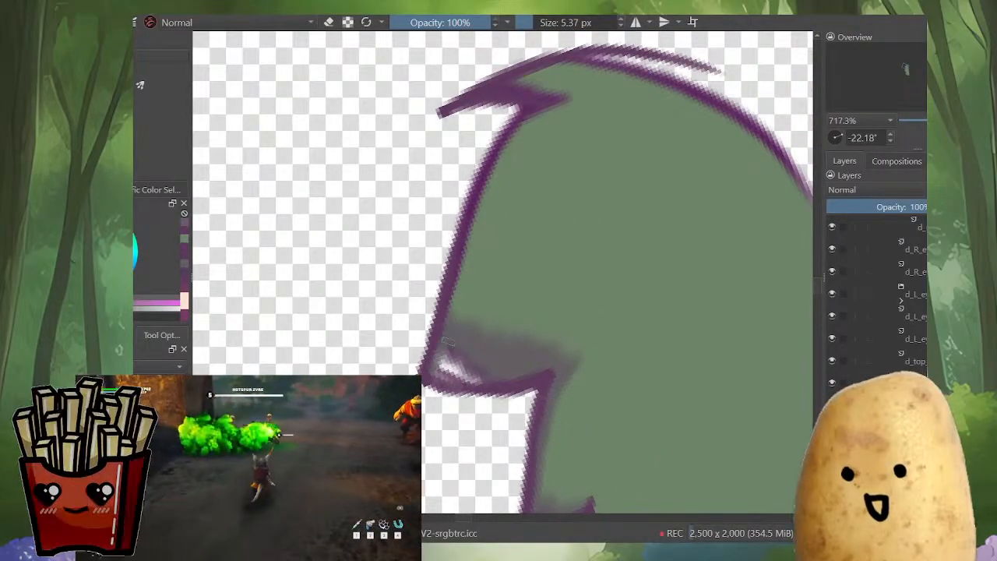
left_click(459, 343, "ctrl")
mouse_move(450, 352)
left_mouse_down()
mouse_move(457, 369)
mouse_move(491, 380)
mouse_move(434, 384)
mouse_move(508, 387)
mouse_move(550, 373)
left_mouse_up()
left_click(435, 349, "ctrl")
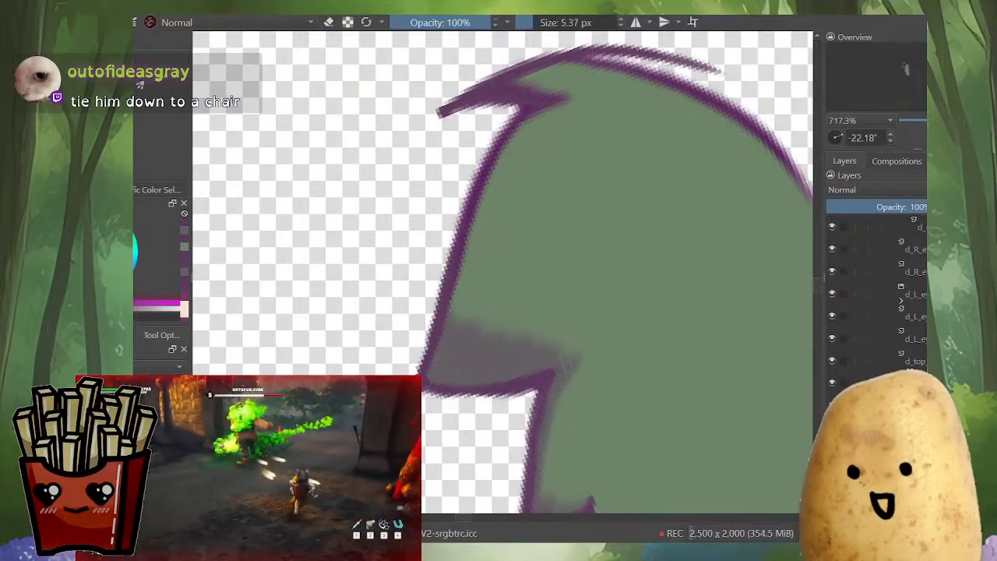
Step: Sharpen the middle large fur tip, redraw its lower edge in purple, and erase the fringe along that edge
left_click_drag(566, 180, 567, 269)
left_click_drag(575, 311, 539, 289)
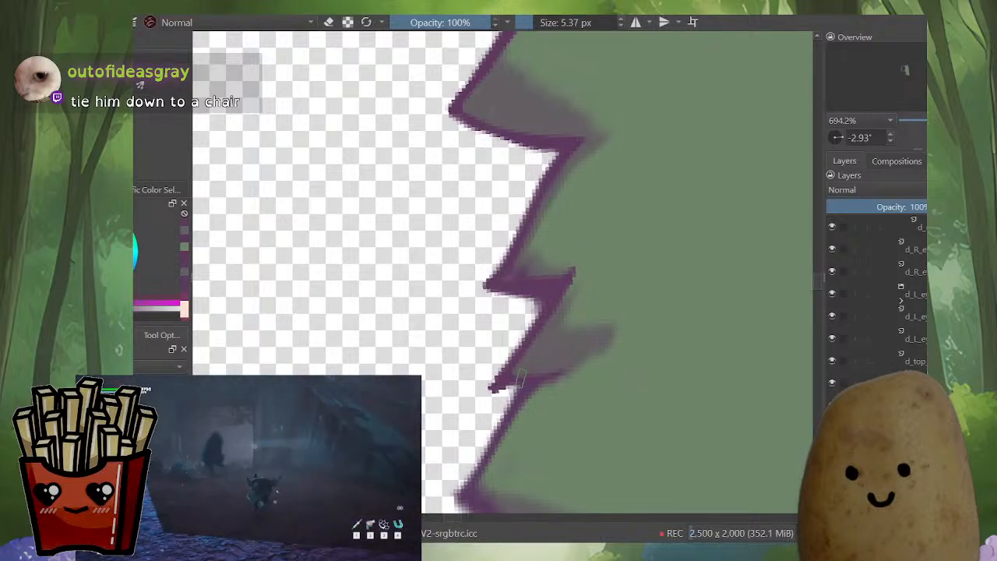
left_click_drag(561, 367, 563, 273)
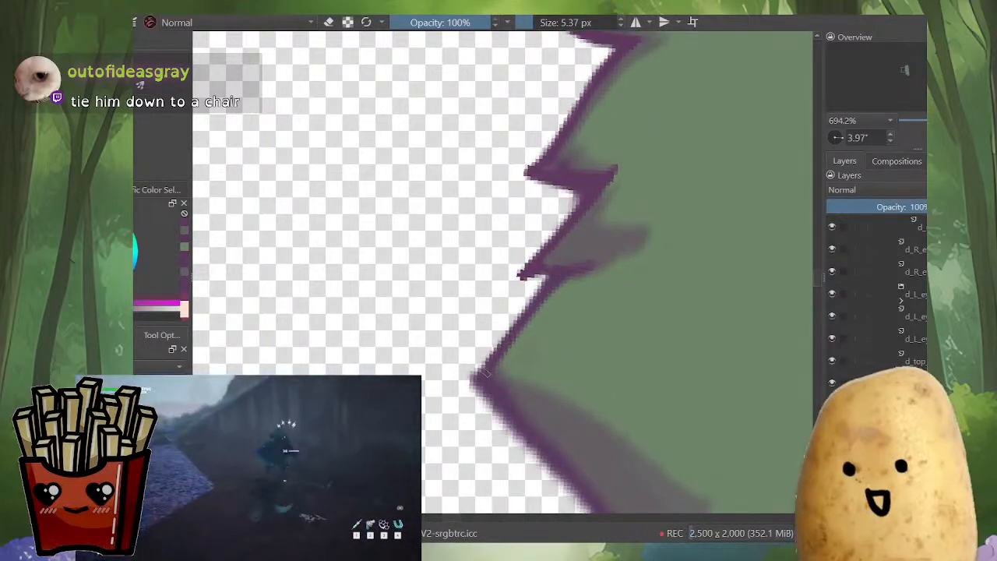
key("e")
mouse_move(454, 415)
left_mouse_down()
mouse_move(618, 350)
mouse_move(562, 361)
mouse_move(704, 335)
left_mouse_up()
key("e")
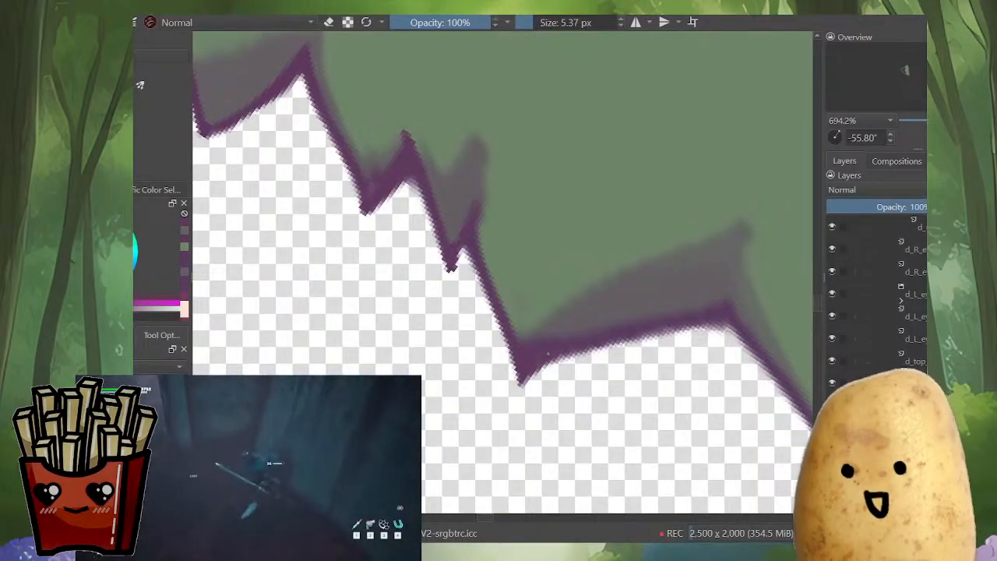
left_click_drag(547, 355, 643, 331)
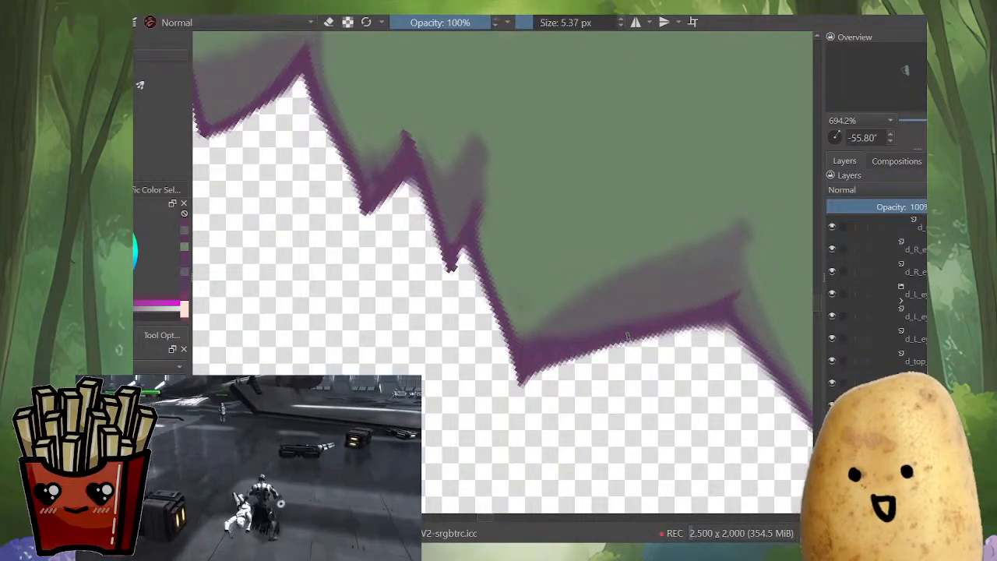
key("e")
left_click_drag(569, 367, 721, 323)
left_click_drag(679, 337, 732, 316)
Step: Add a short purple spur in the notch below the middle large fur tip
mouse_move(648, 343)
left_mouse_down()
mouse_move(601, 359)
mouse_move(575, 382)
mouse_move(402, 288)
left_mouse_up()
scroll(545, 288, "down", 2)
scroll(564, 271, "up", 4)
key("e")
left_click_drag(570, 272, 536, 299)
scroll(634, 308, "down", 4)
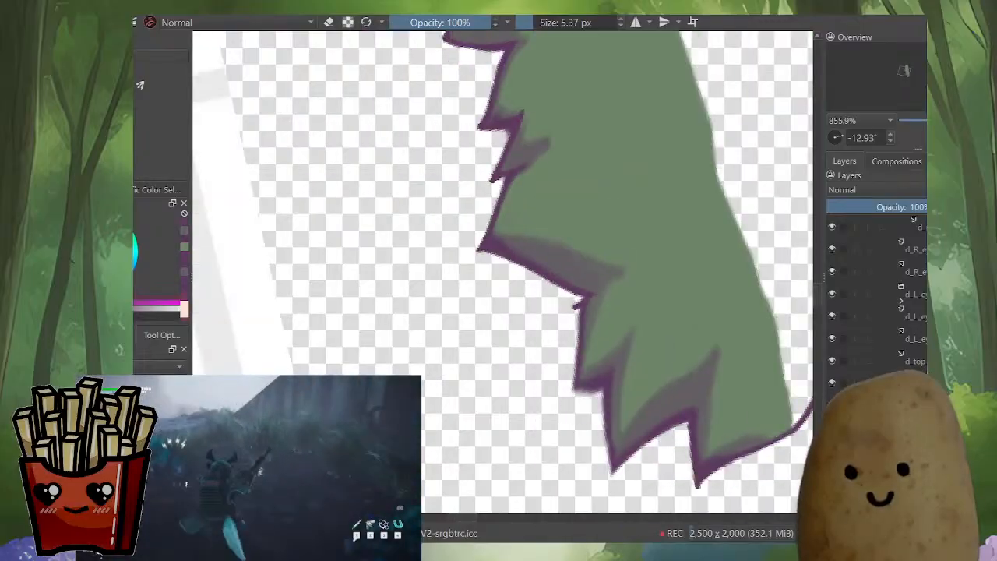
Step: Erase the blurred underside of the fur tip below the spur and extend its point in purple
scroll(635, 307, "up", 3)
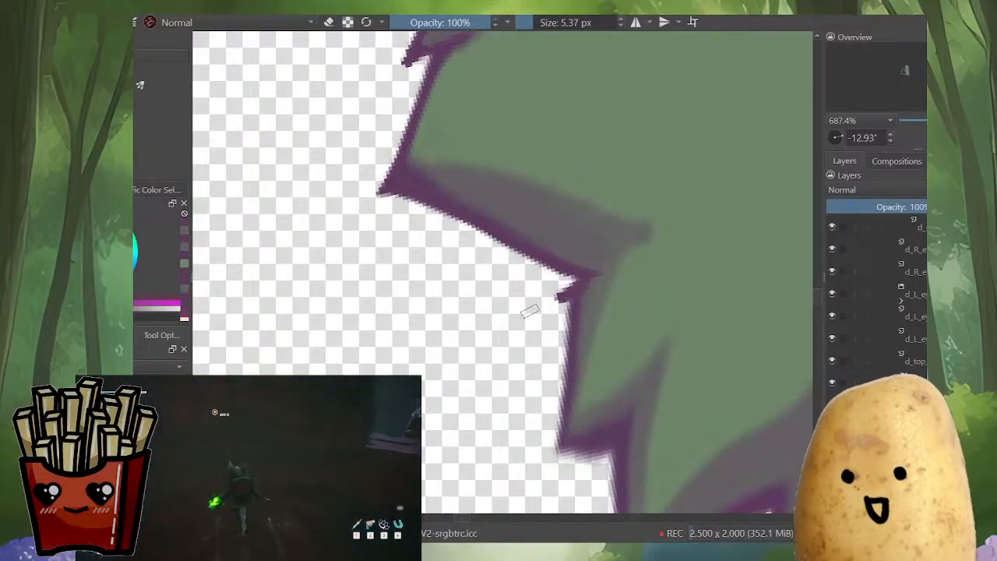
scroll(543, 308, "up", 1)
scroll(576, 304, "down", 4)
scroll(589, 307, "up", 5)
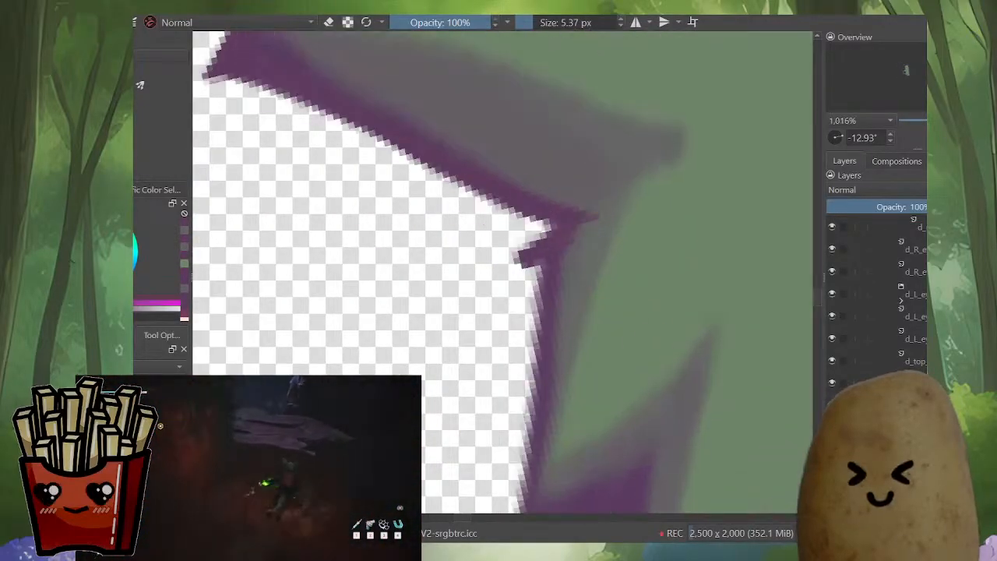
scroll(590, 307, "down", 3)
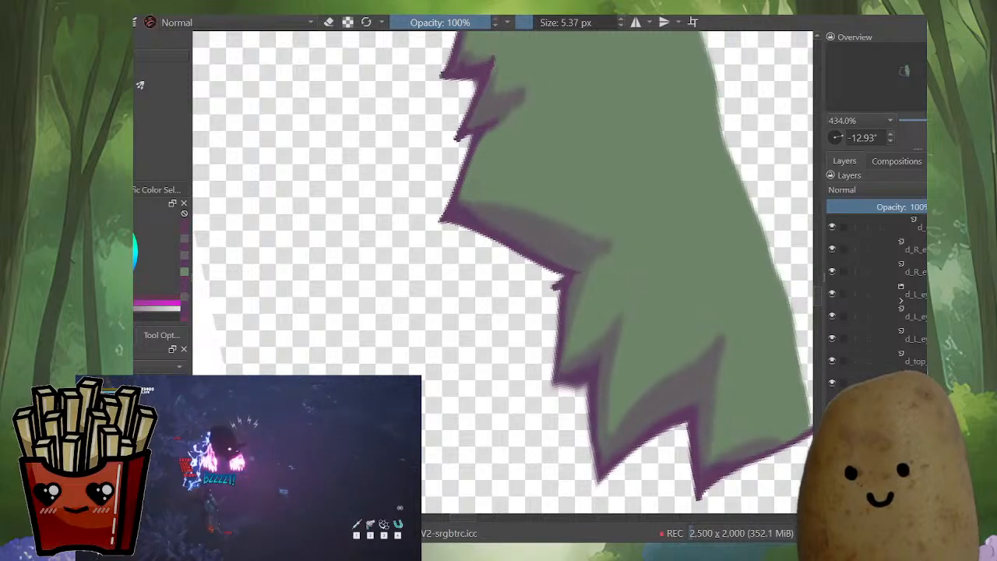
scroll(600, 363, "up", 1)
key("e")
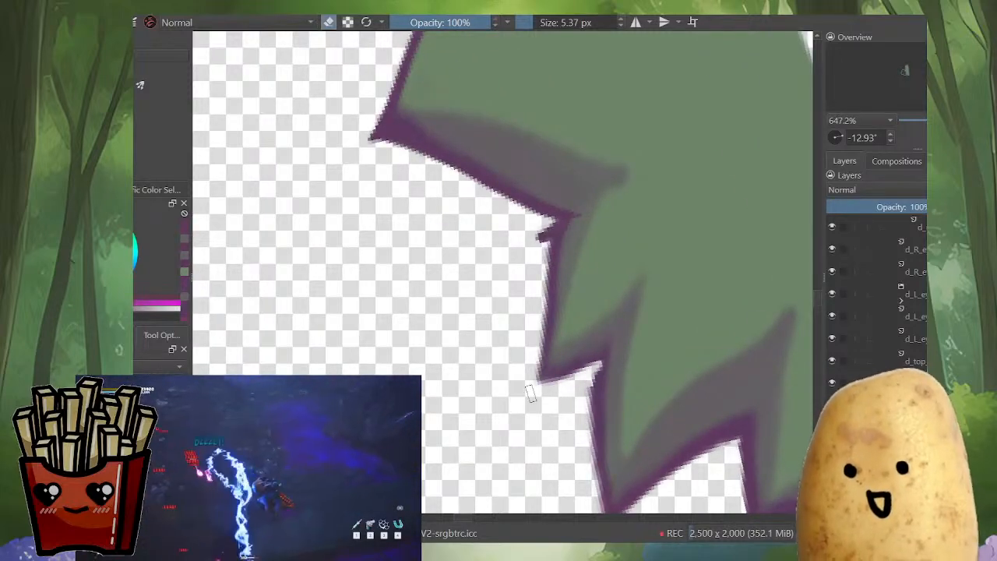
key("e")
mouse_move(596, 365)
left_mouse_down()
mouse_move(528, 392)
mouse_move(504, 419)
left_mouse_up()
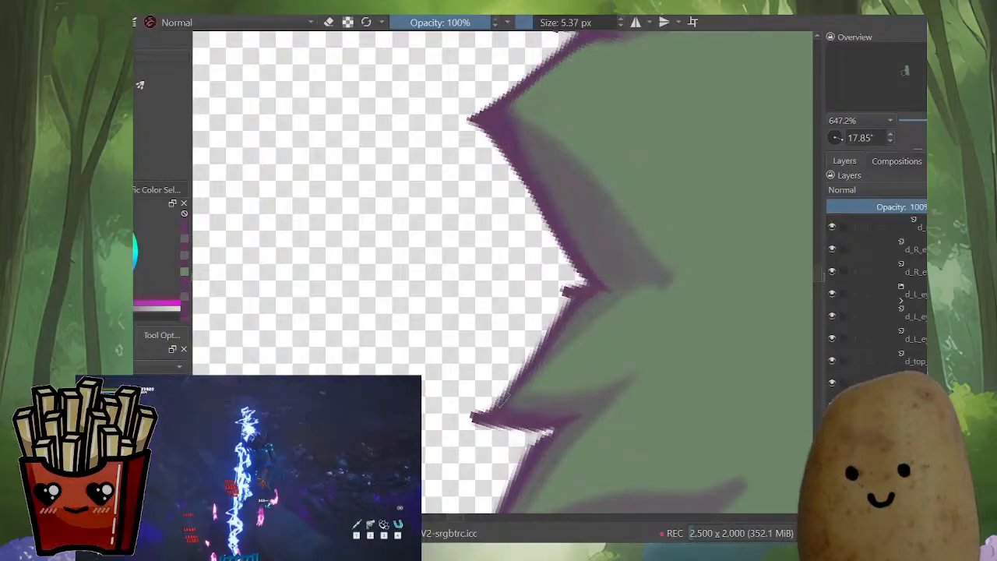
Step: Erase the outer edge leading to the second-lowest fur tip and redraw it in purple to a longer point
left_click_drag(616, 305, 603, 375)
left_click_drag(603, 374, 603, 323)
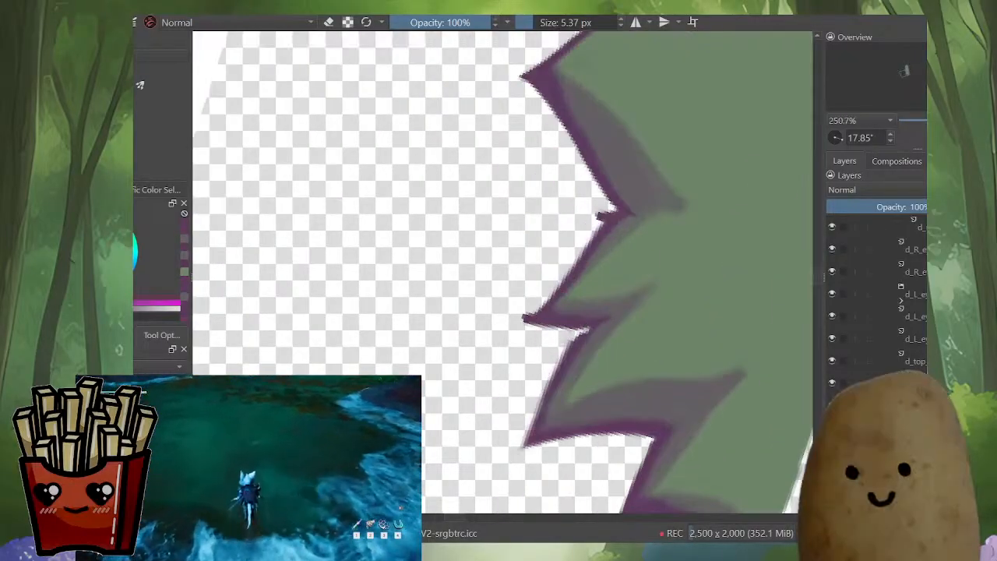
key("e")
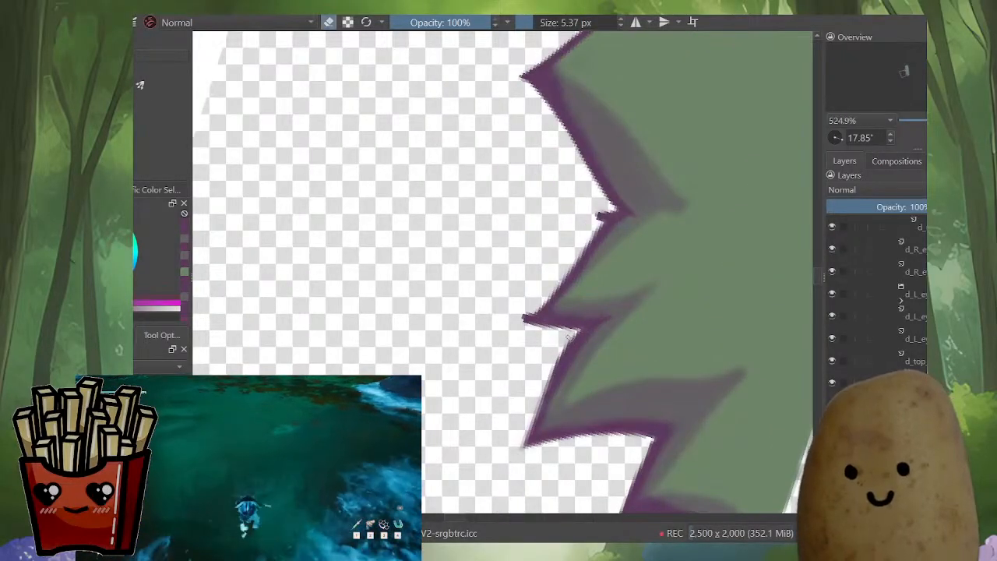
left_click_drag(577, 332, 524, 446)
left_click_drag(562, 359, 521, 449)
key("e")
left_click_drag(578, 333, 521, 458)
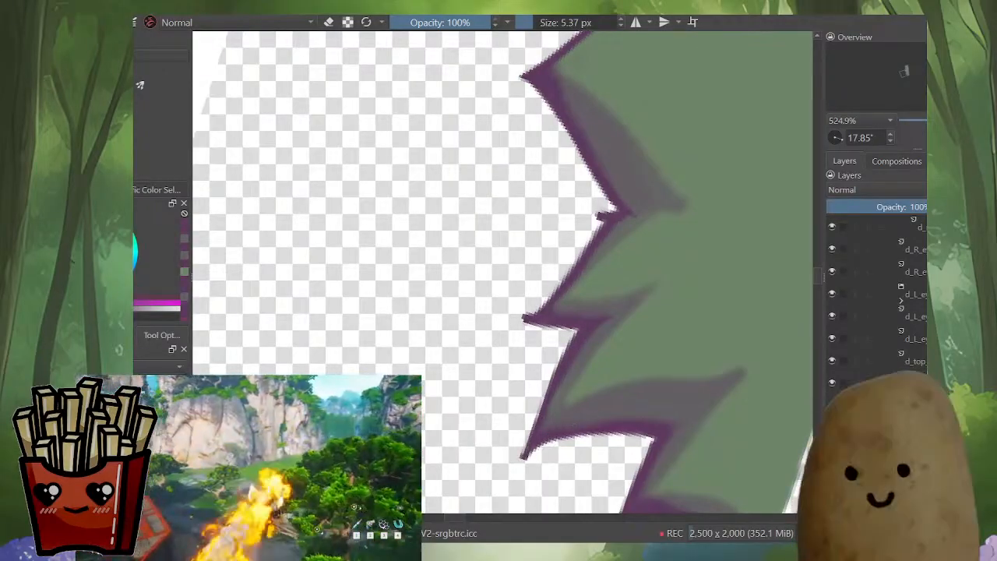
Step: Sample the fur green and paint along the inside of the extended bottom curve with a 15.35 px brush
scroll(663, 359, "down", 4)
scroll(670, 397, "up", 5)
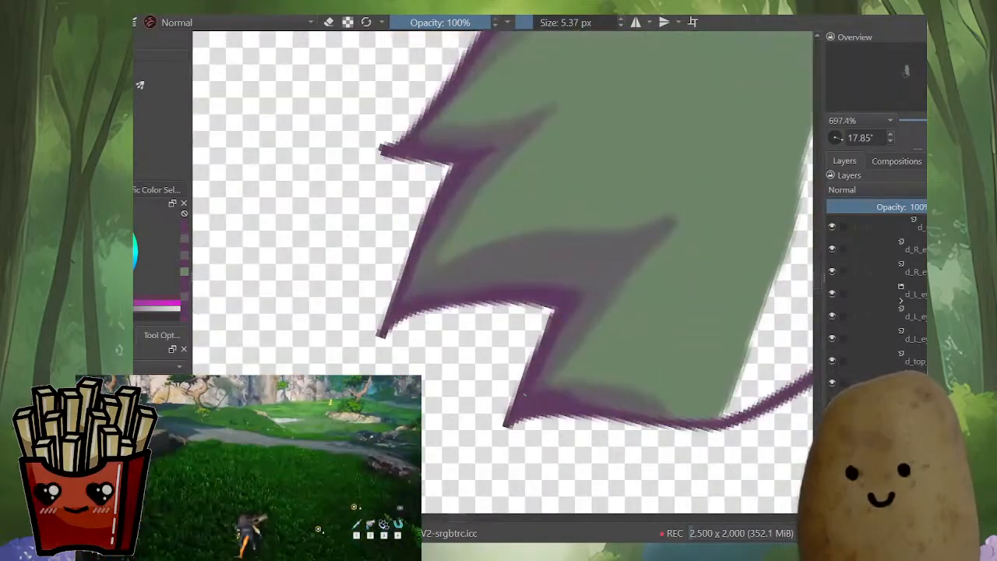
scroll(527, 407, "down", 3)
left_click(645, 388, "ctrl")
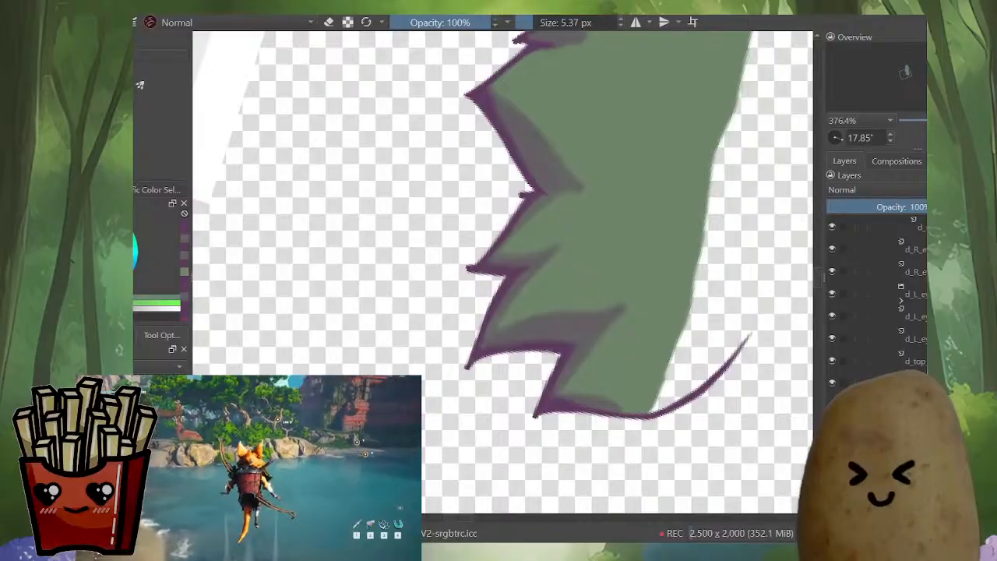
mouse_move(650, 400)
left_mouse_down()
mouse_move(710, 365)
mouse_move(729, 327)
left_mouse_up()
key("ctrl+z")
left_click_drag(746, 287, 611, 545)
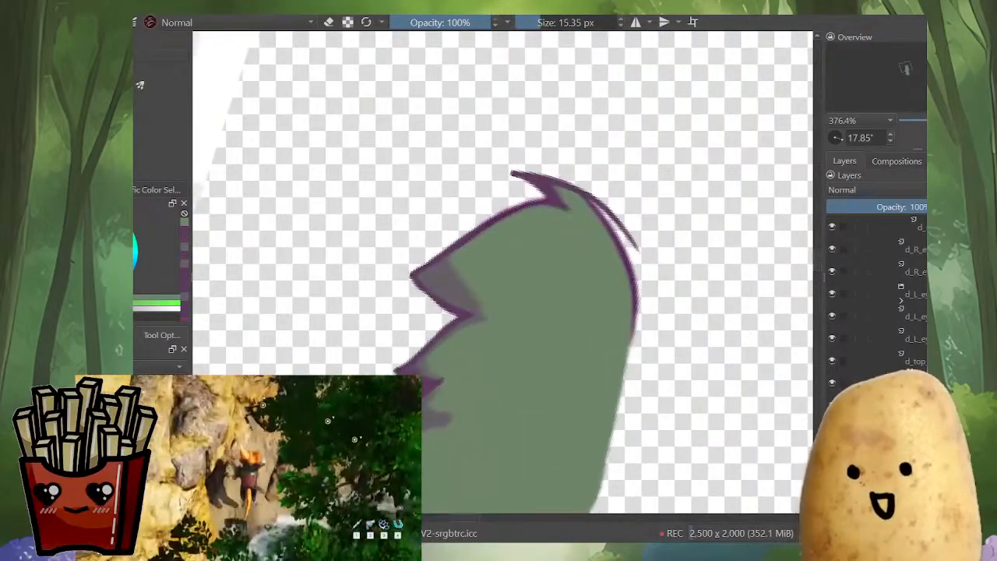
Step: Paint green over the old outline at the top of the fur, filling up to the extended outer line
left_click_drag(607, 374, 624, 194)
mouse_move(436, 198)
left_mouse_down()
mouse_move(430, 312)
mouse_move(430, 234)
left_mouse_up()
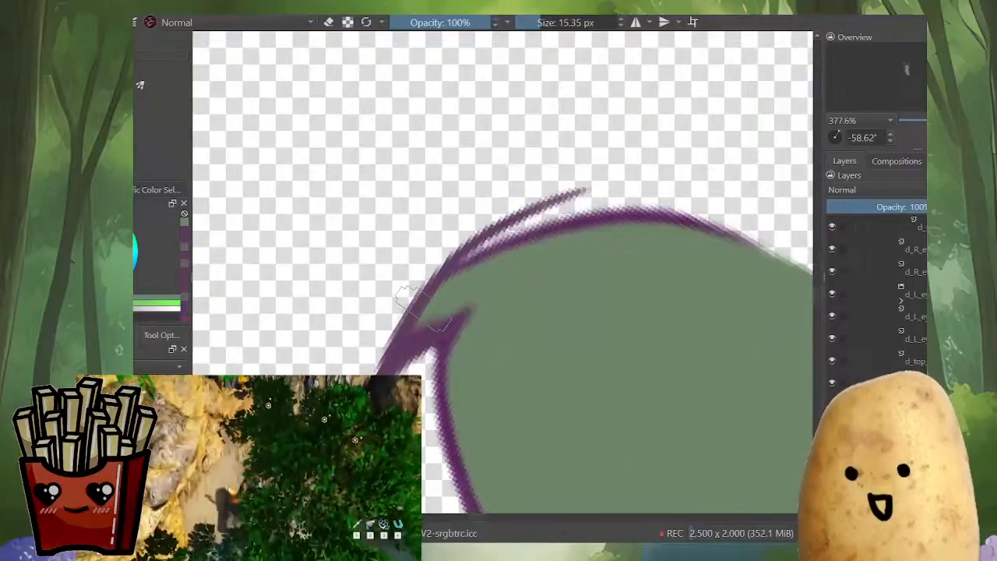
mouse_move(460, 283)
left_mouse_down()
mouse_move(537, 224)
mouse_move(658, 183)
left_mouse_up()
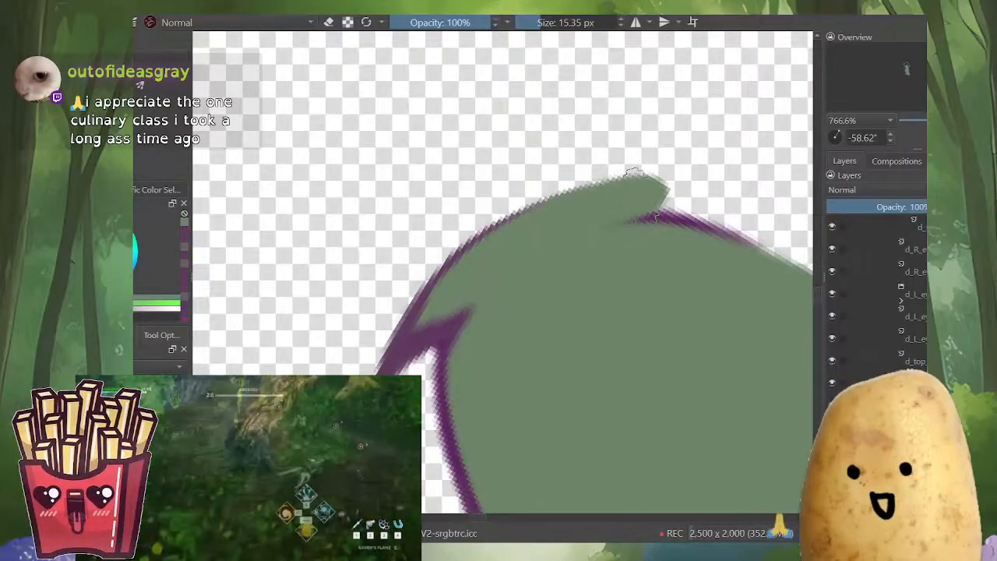
left_click_drag(640, 218, 596, 403)
Step: Paint a long green stroke from the top of the fur down its smooth side to widen it
left_click_drag(577, 436, 708, 161)
left_click_drag(717, 125, 715, 158)
left_click_drag(717, 89, 730, 142)
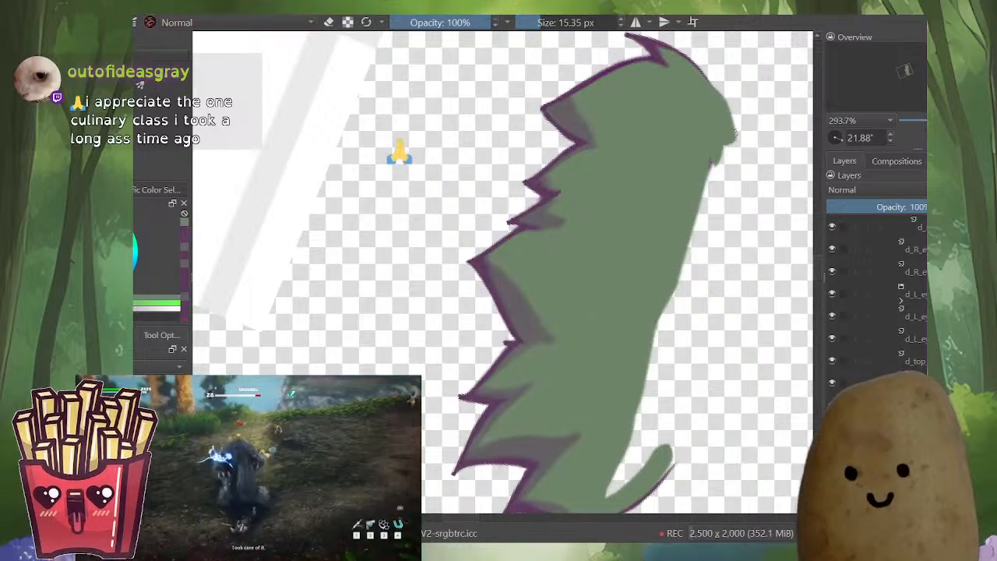
key("ctrl+z")
mouse_move(724, 94)
left_mouse_down()
mouse_move(721, 168)
mouse_move(659, 419)
left_mouse_up()
left_click_drag(659, 419, 619, 377)
Step: Fill the gap inside the new side stroke with green at 20.97 px and thicken the end of the bottom curve
mouse_move(654, 156)
left_mouse_down()
mouse_move(676, 155)
mouse_move(640, 339)
left_mouse_up()
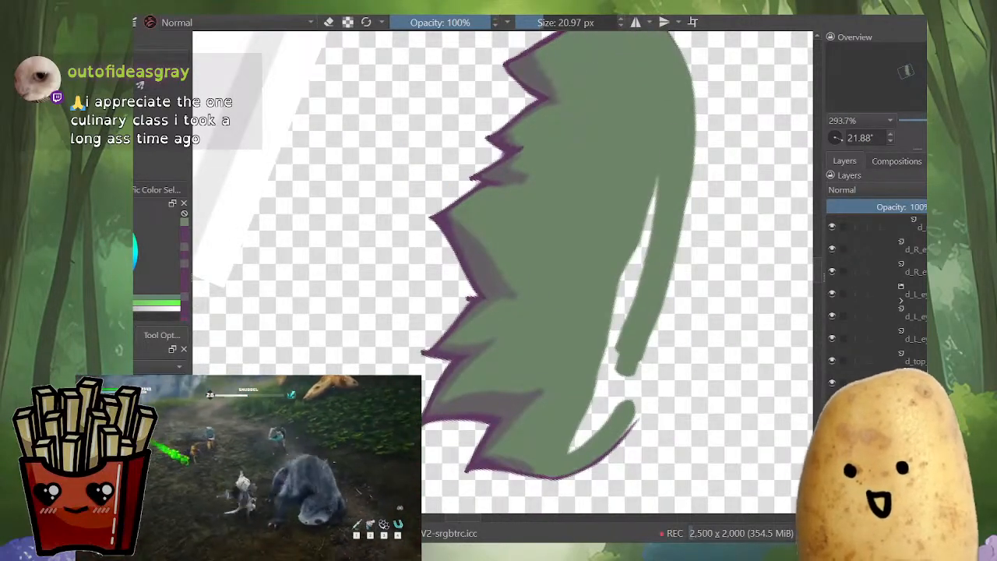
mouse_move(653, 195)
left_mouse_down()
mouse_move(610, 386)
mouse_move(573, 450)
left_mouse_up()
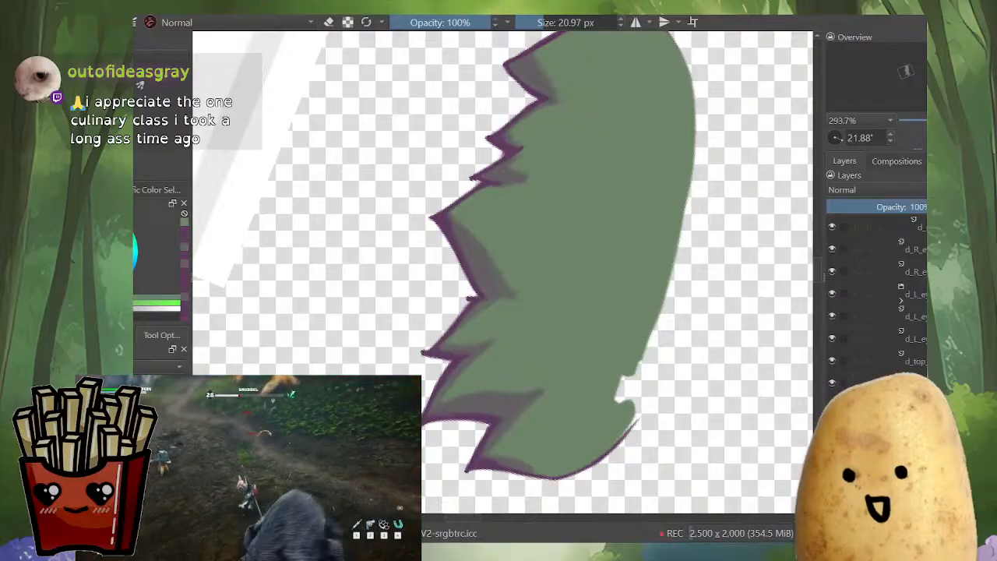
left_click_drag(635, 421, 645, 354)
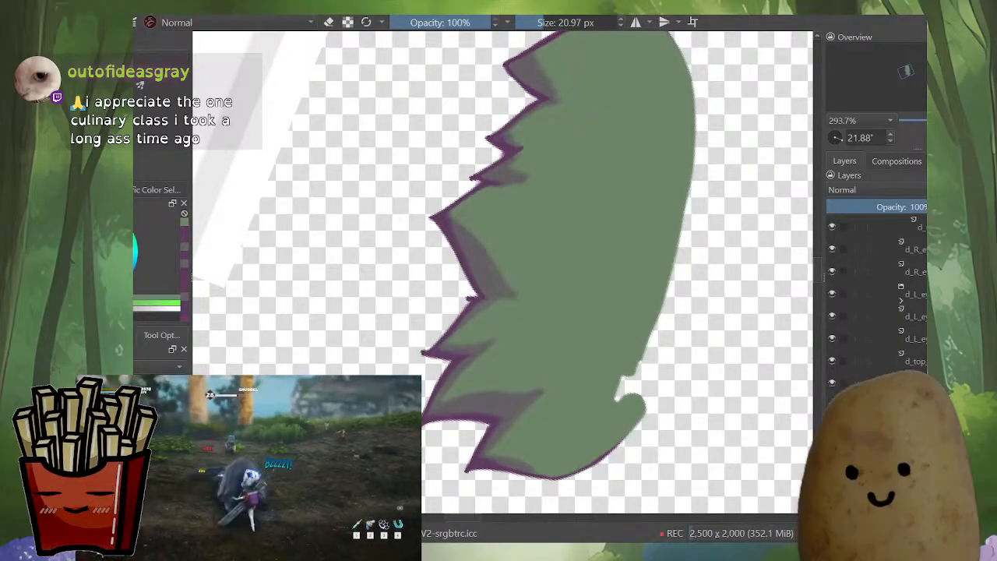
key("m")
key("m")
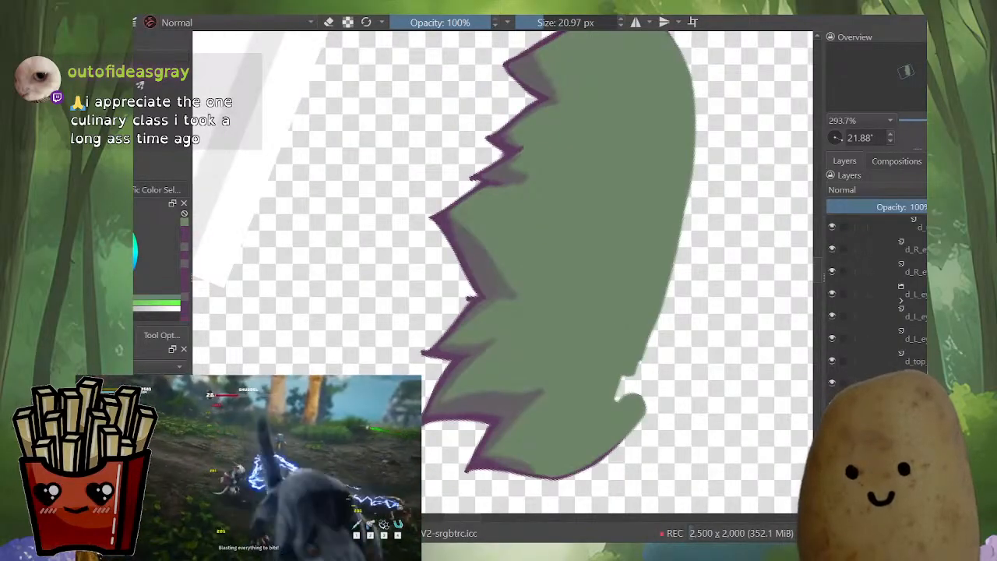
Step: Paint green over the notch at the lower end of the fur's smooth side, joining it to the bottom curve in one continuous edge
key("m")
left_click_drag(639, 273, 600, 370)
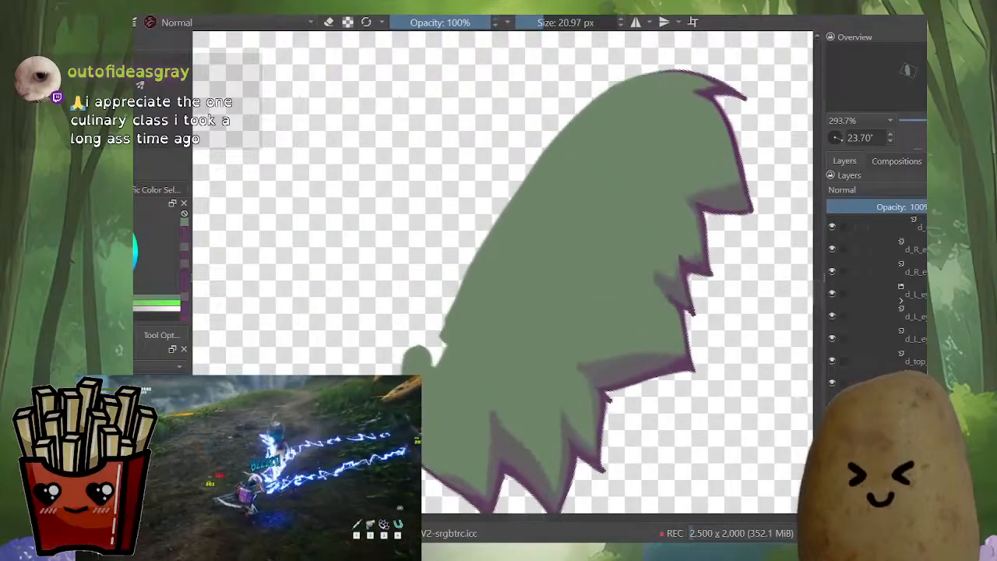
mouse_move(443, 341)
left_mouse_down()
mouse_move(430, 356)
mouse_move(465, 239)
mouse_move(584, 109)
mouse_move(506, 172)
mouse_move(452, 241)
mouse_move(445, 316)
left_mouse_up()
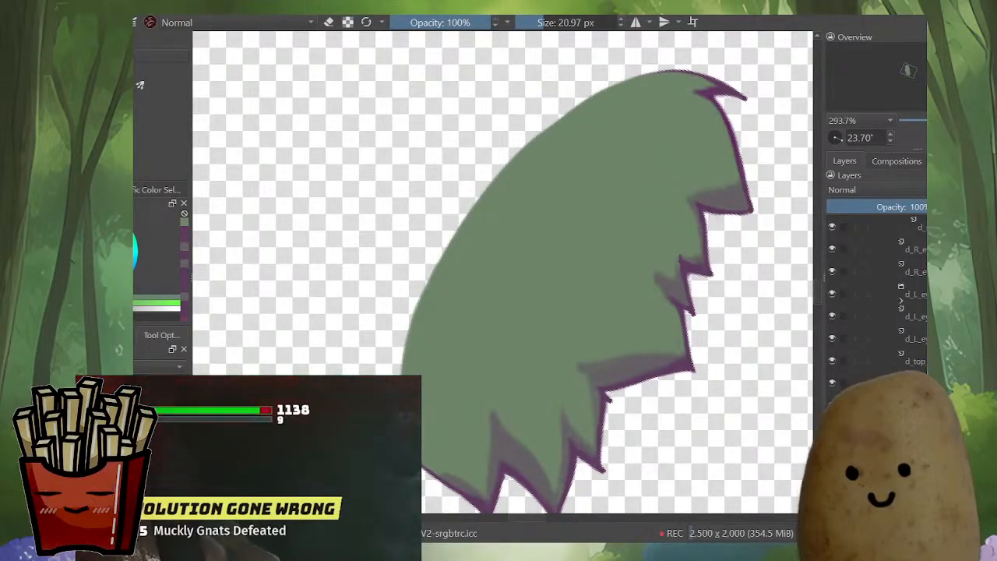
left_click_drag(662, 233, 648, 271)
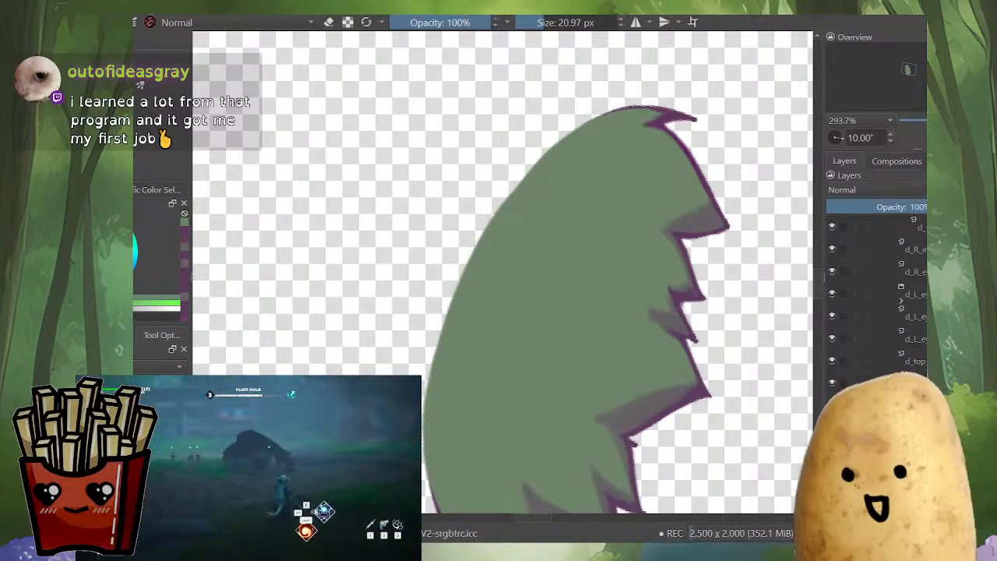
Step: Sample the fur green and paint over the dark shading on the upper jagged tip with a 16.75 px brush
key("m")
mouse_move(320, 224)
left_mouse_down()
mouse_move(471, 259)
mouse_move(425, 232)
left_mouse_up()
scroll(471, 258, "up", 2)
left_click(467, 274, "ctrl")
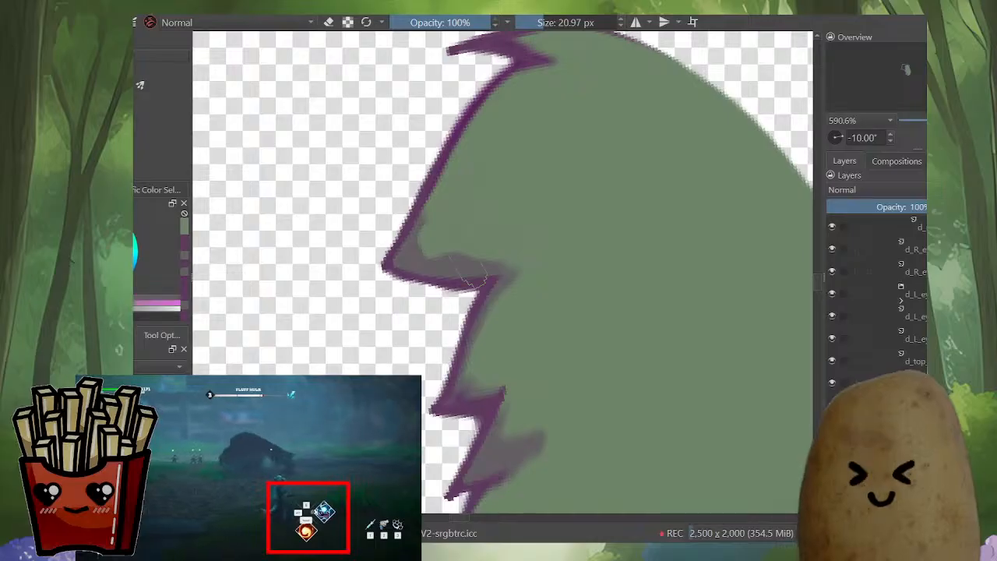
mouse_move(496, 278)
left_mouse_down()
mouse_move(437, 255)
mouse_move(425, 226)
mouse_move(455, 128)
left_mouse_up()
scroll(485, 201, "down", 3)
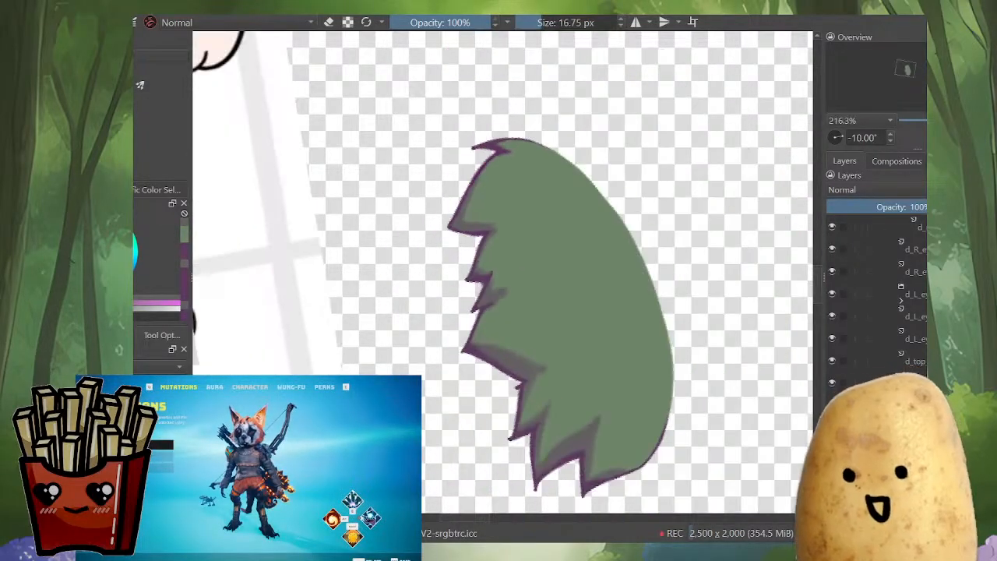
Step: Examine the finished fur and both ears' pink segments, viewing them isolated and against the whole head
left_click_drag(693, 393, 589, 352)
key("i")
scroll(675, 289, "down", 2)
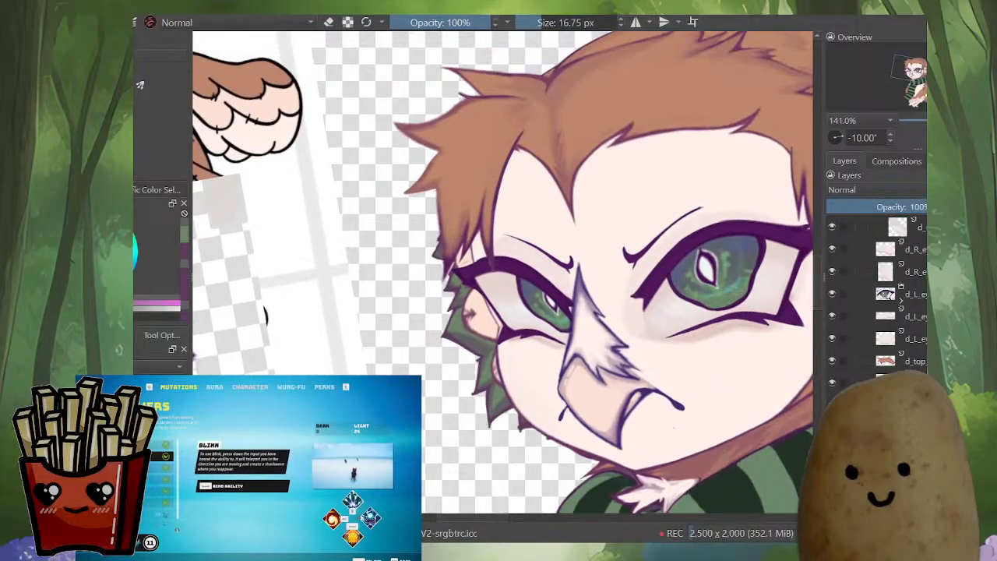
key("i")
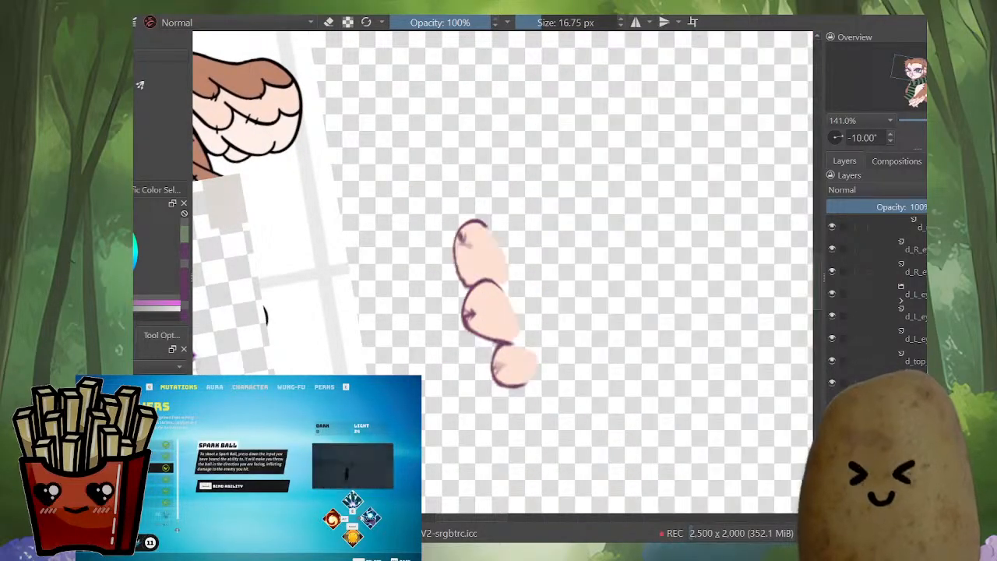
key("i")
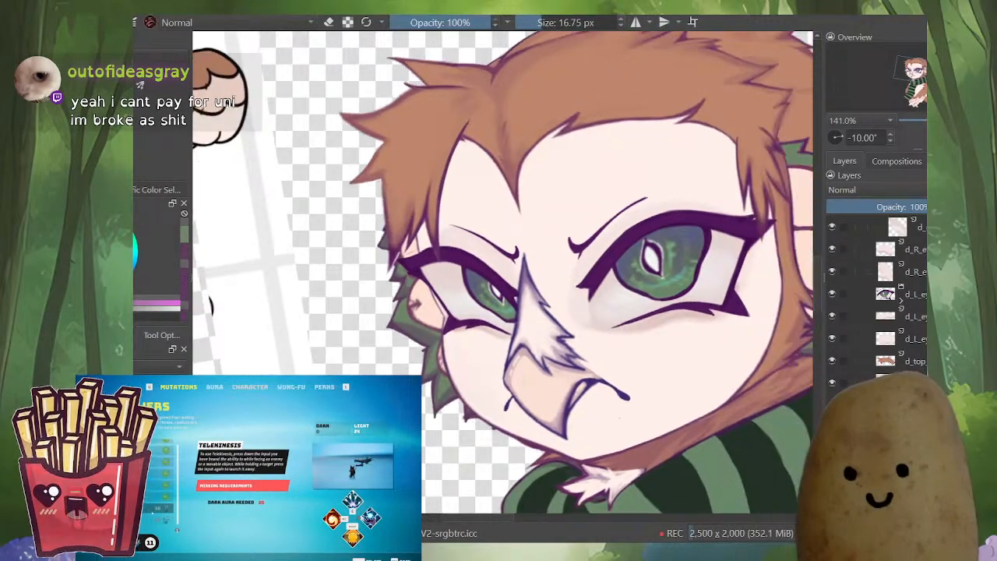
left_click_drag(539, 322, 615, 331)
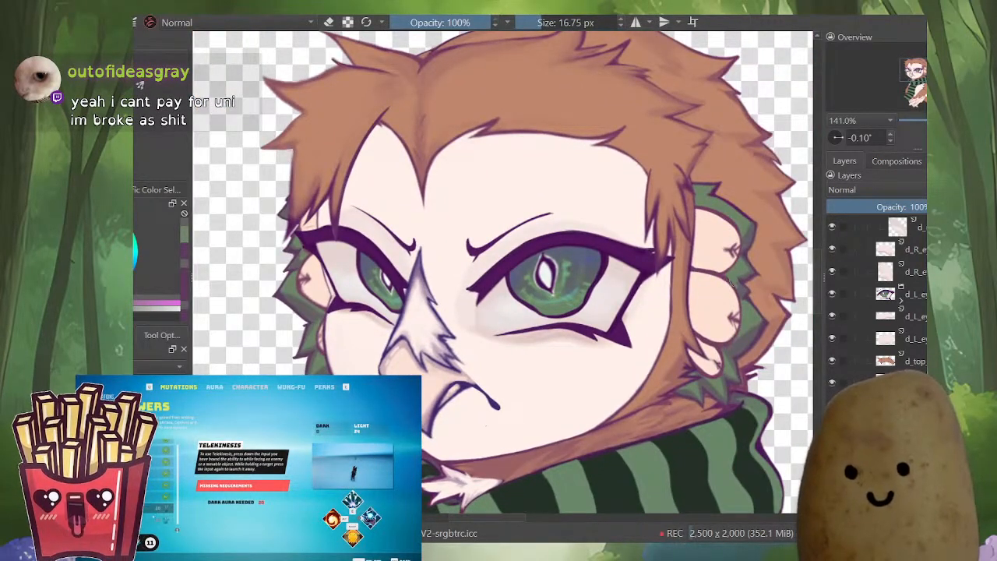
left_click(897, 227, "alt")
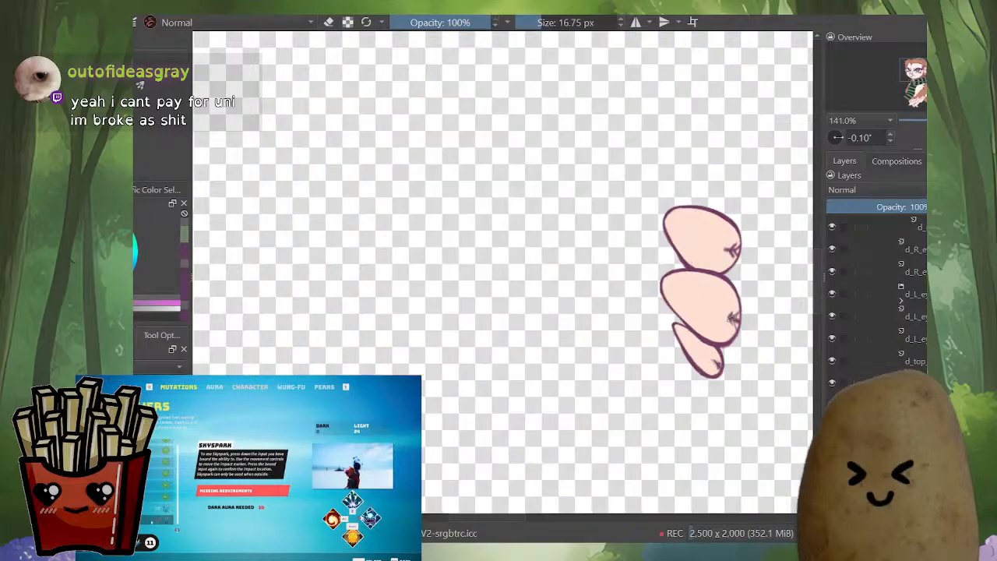
left_click(898, 227, "alt")
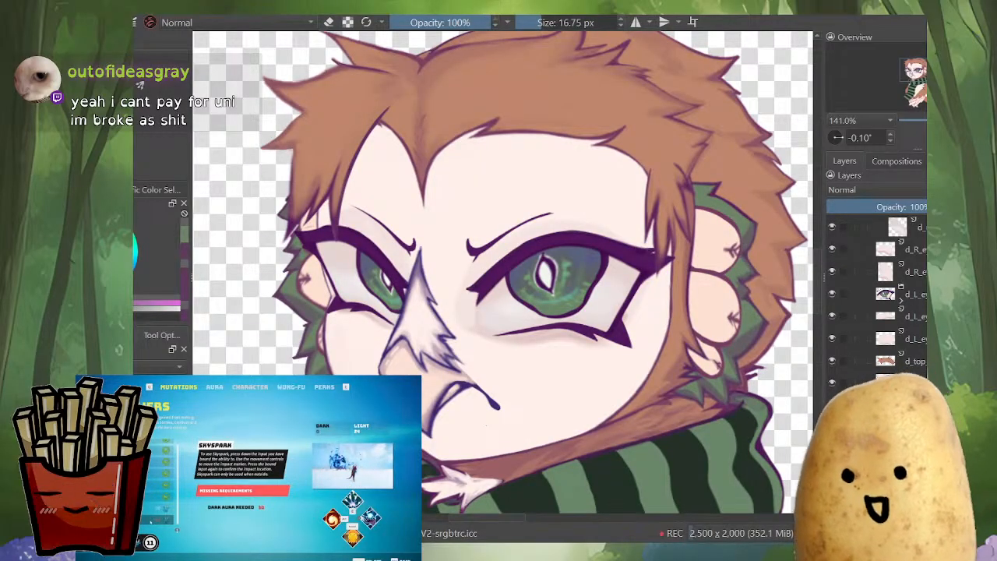
key("ctrl+t")
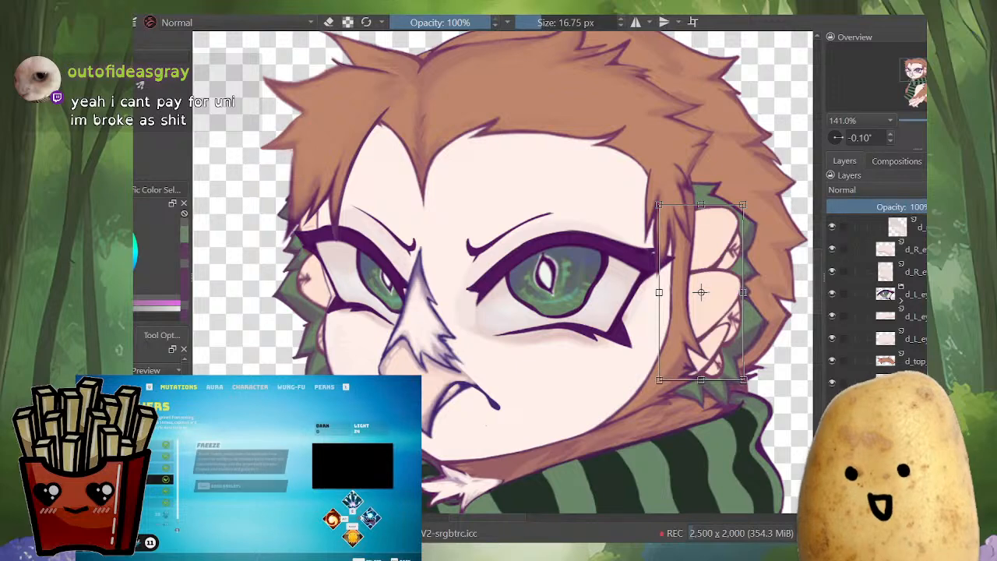
key("Escape")
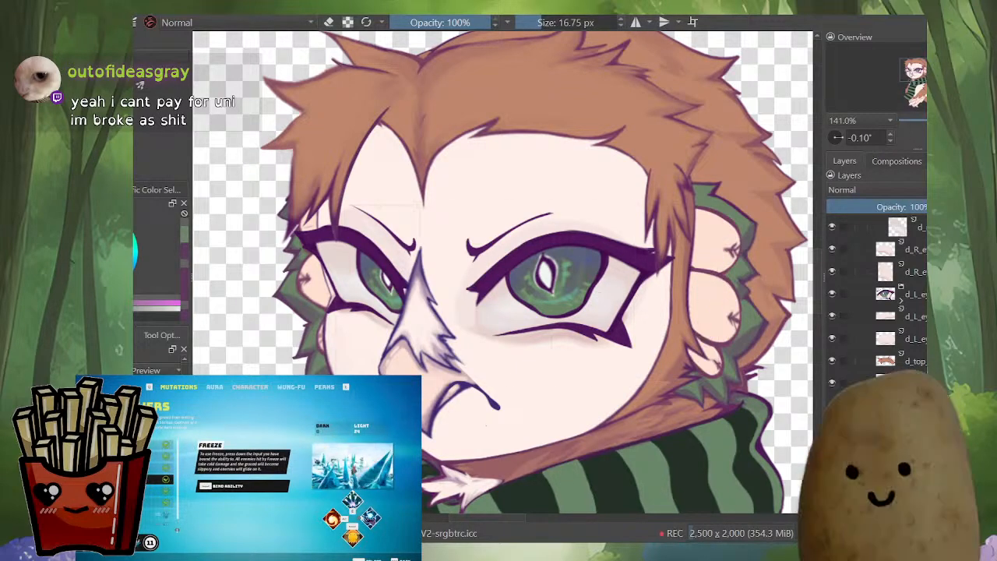
left_click_drag(467, 273, 563, 334)
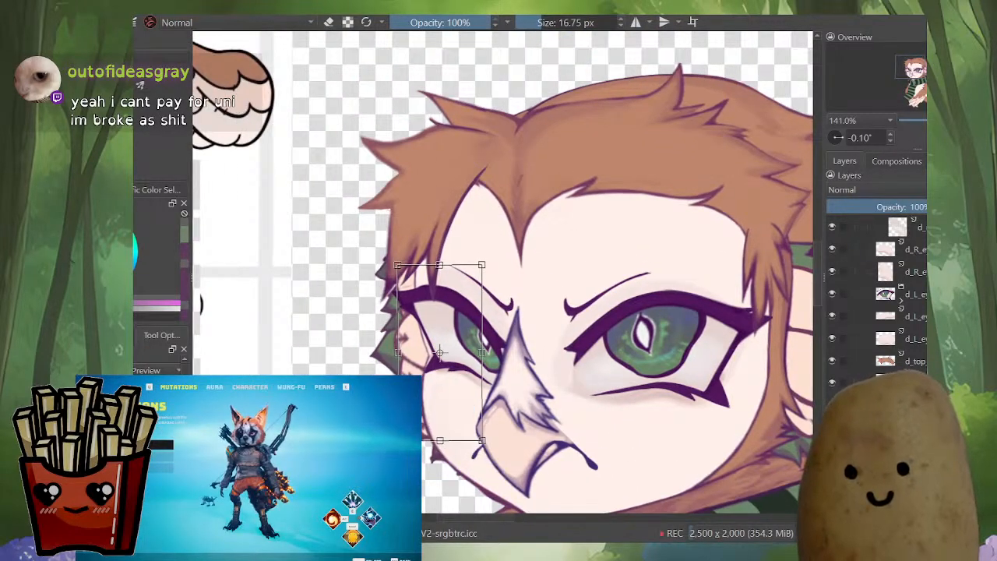
key("Escape")
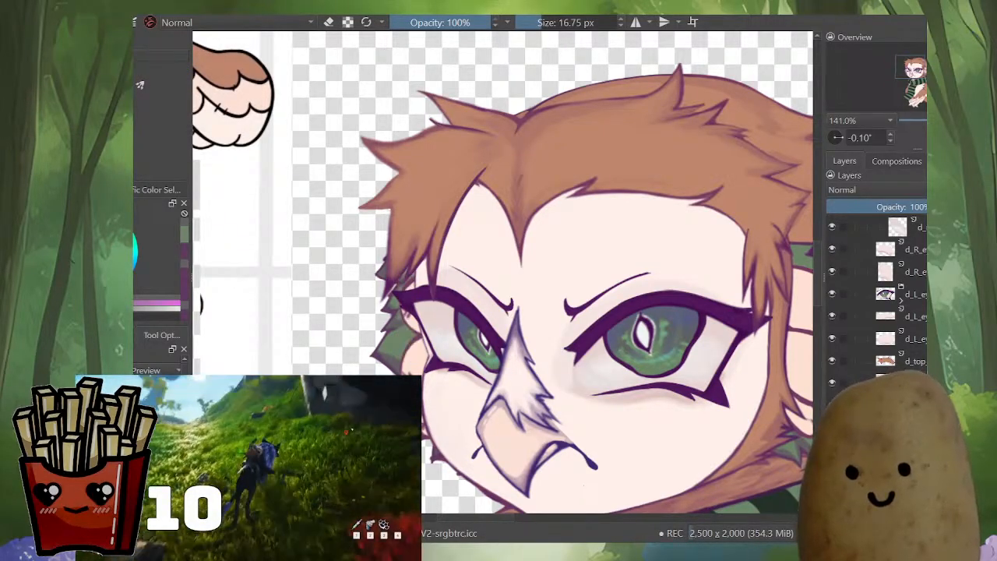
Step: Mesh-transform the far ear's pink segments, raising the upper corners and lower inner corner and pulling the upper inner corner outward
scroll(502, 273, "down", 3)
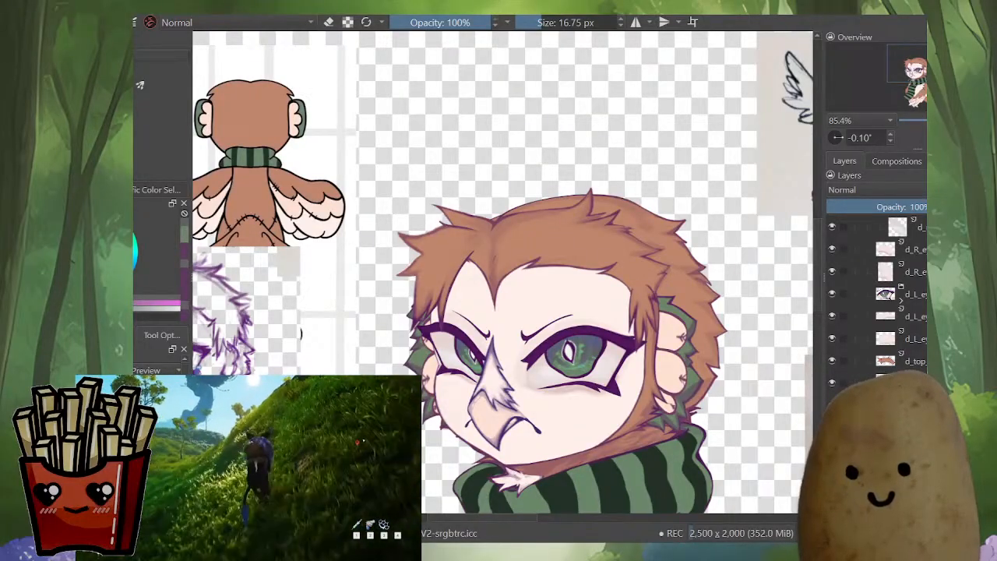
scroll(431, 383, "up", 3)
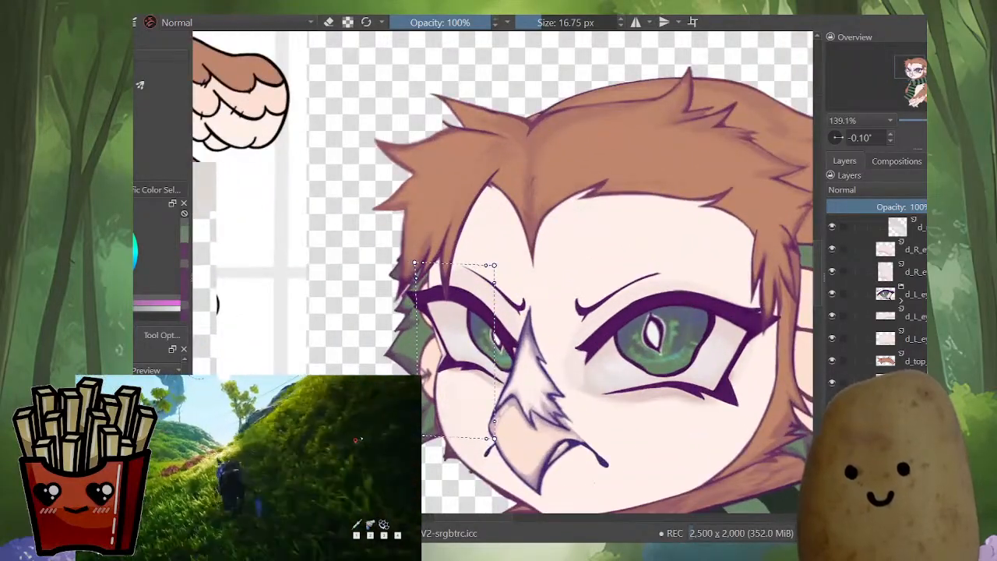
left_click_drag(494, 264, 493, 238)
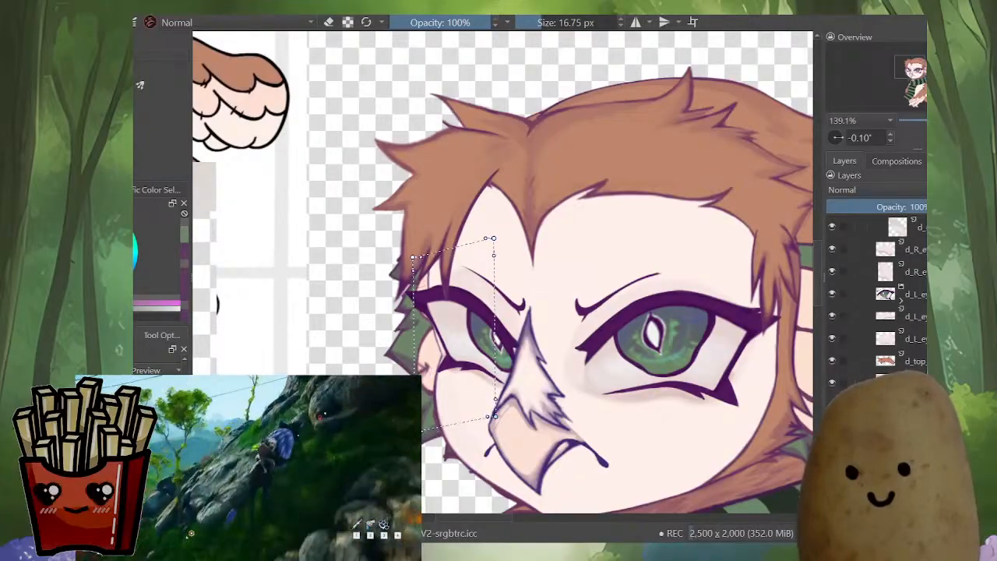
left_click_drag(415, 263, 411, 257)
left_click_drag(489, 236, 466, 234)
left_click_drag(495, 416, 497, 406)
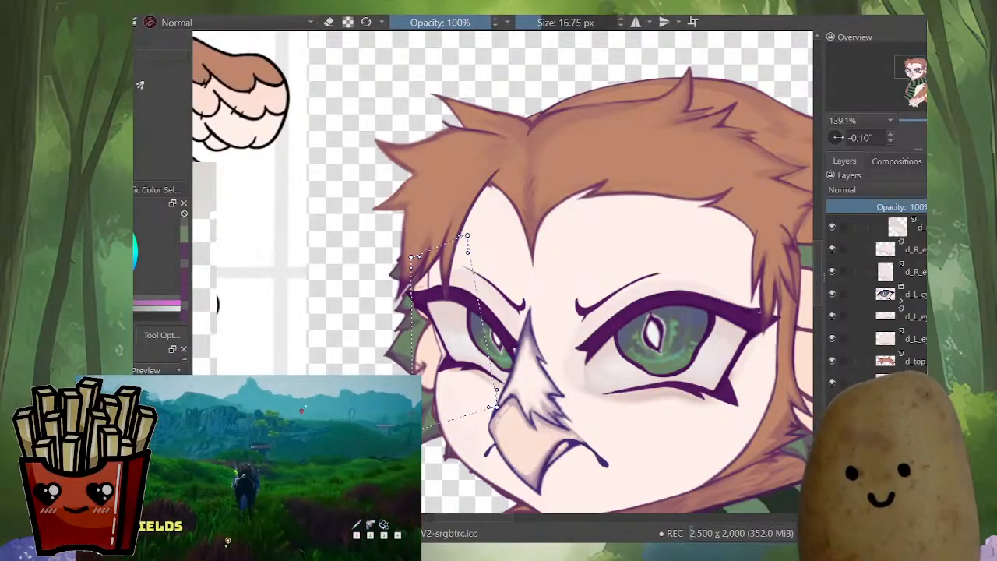
Step: Check the far ear's warp in the mirrored view, lower its two upper mesh corners slightly, and apply the transform
key("m")
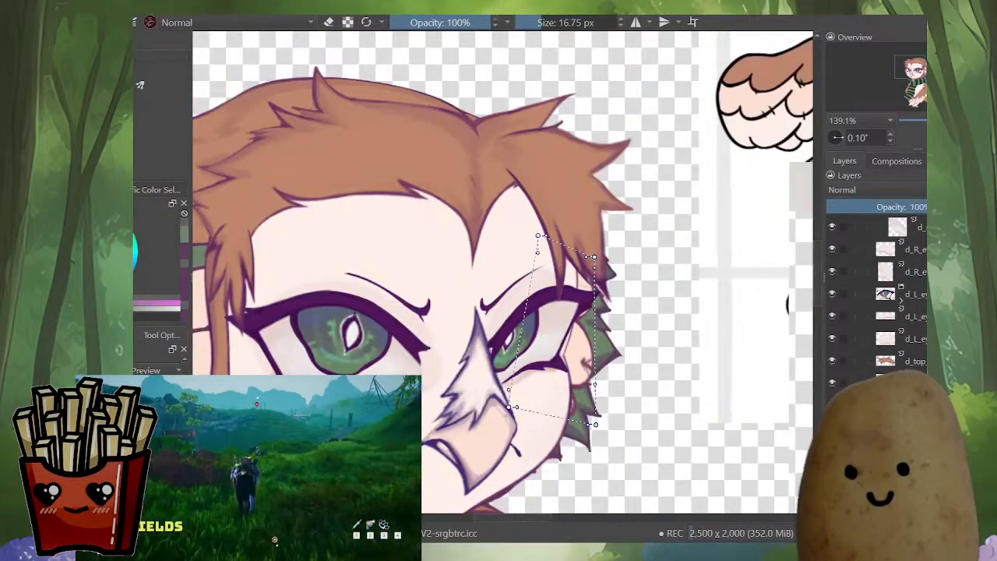
scroll(543, 390, "down", 2)
scroll(543, 390, "up", 3)
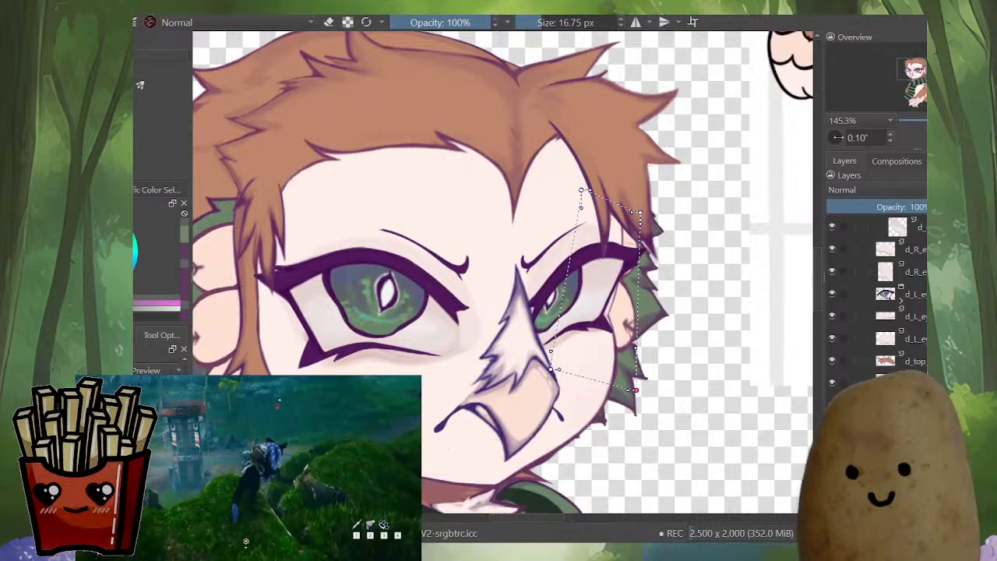
key("m")
scroll(543, 391, "down", 2)
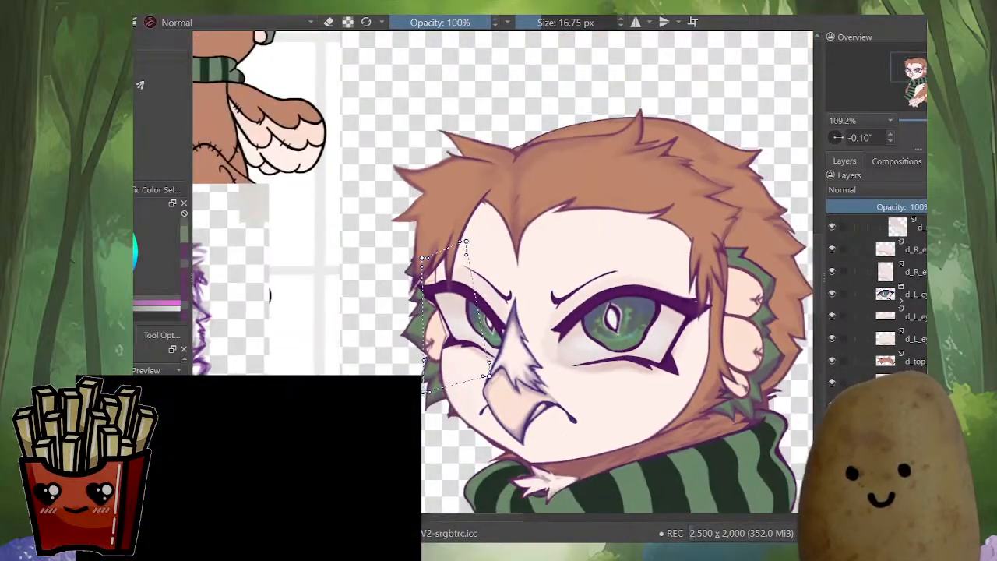
scroll(428, 300, "up", 2)
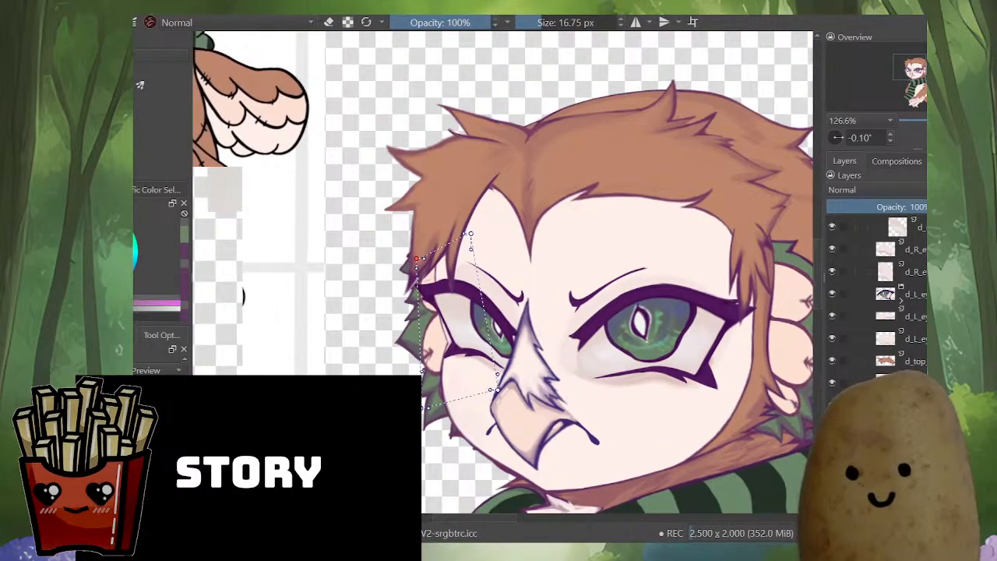
left_click_drag(470, 233, 470, 238)
left_click_drag(417, 258, 416, 263)
key("m")
left_click_drag(529, 265, 645, 270)
key("m")
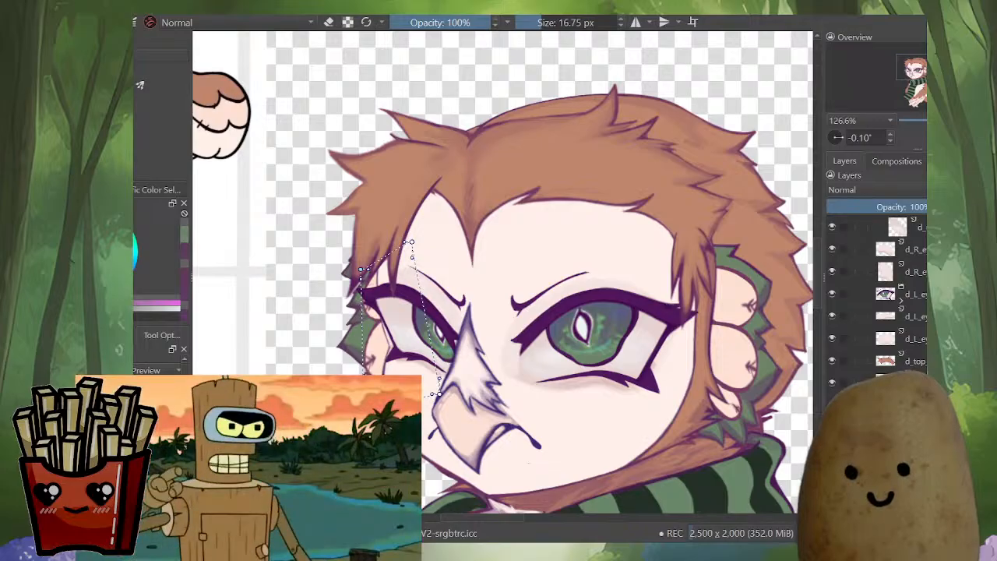
key("Return")
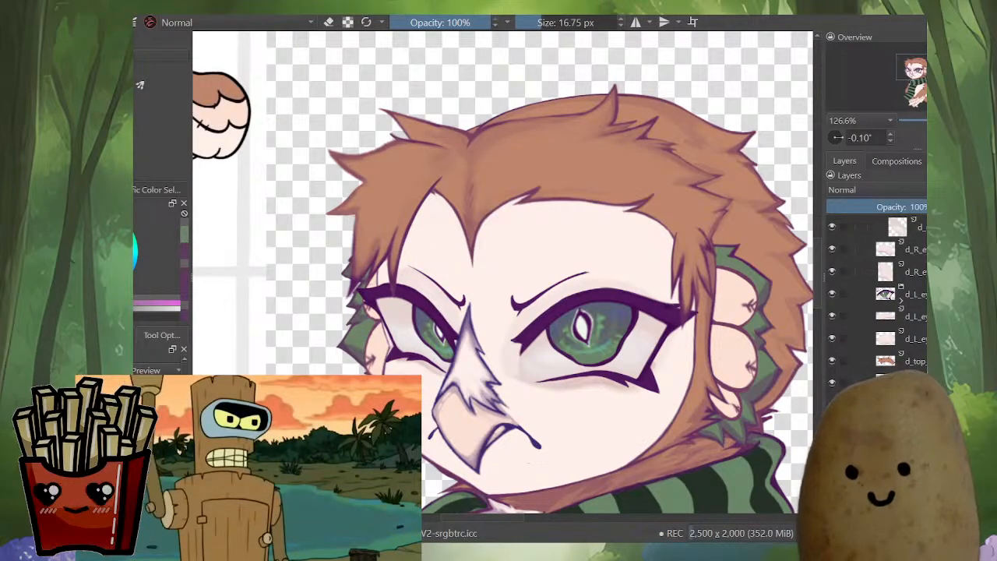
Step: Mesh-transform the near ear's pink segments by raising the upper inner corner and slightly lowering the upper outer corner, and apply it
key("m")
left_click_drag(322, 312, 465, 323)
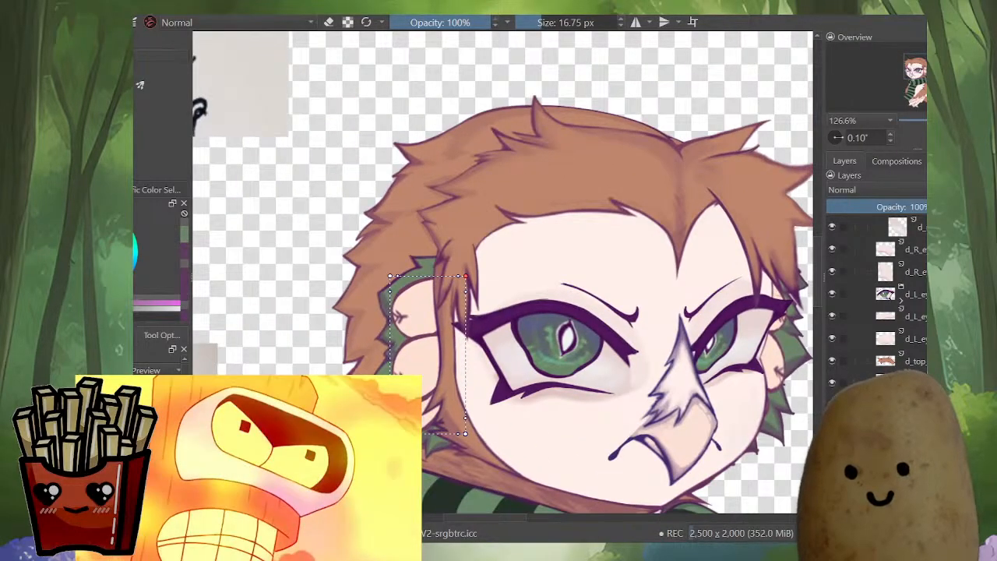
left_click_drag(465, 276, 470, 265)
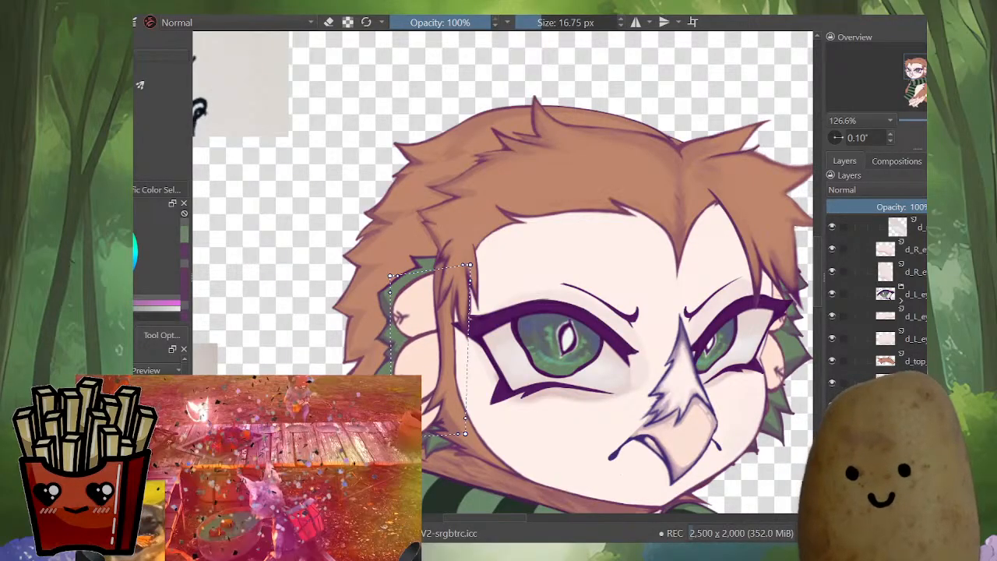
key("m")
left_click_drag(503, 273, 564, 237)
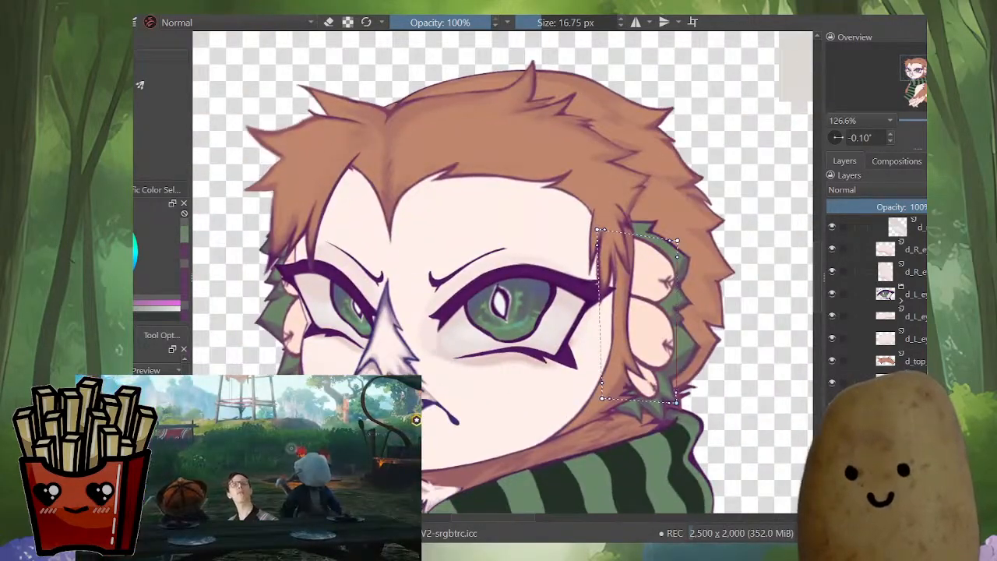
left_click_drag(677, 240, 676, 243)
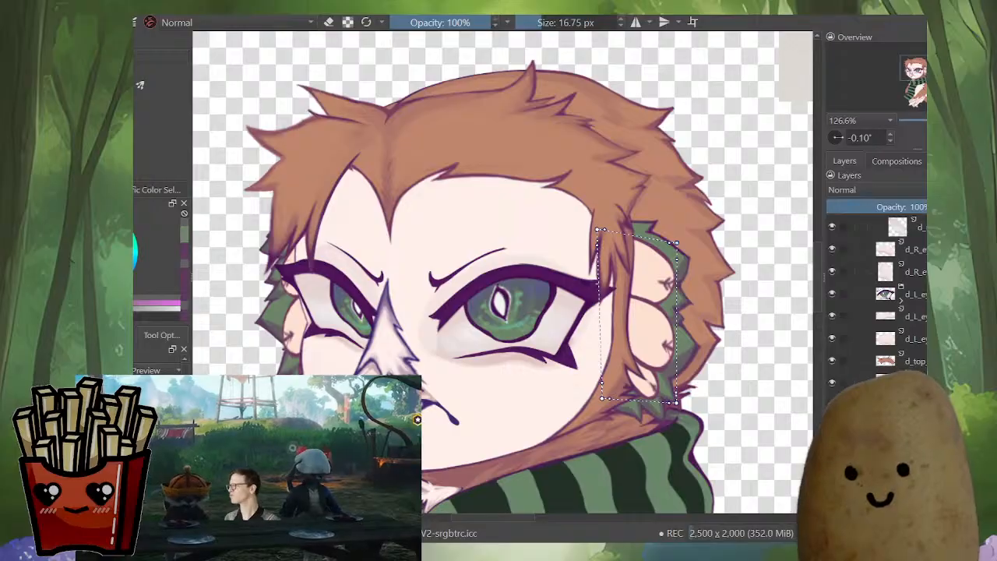
key("Return")
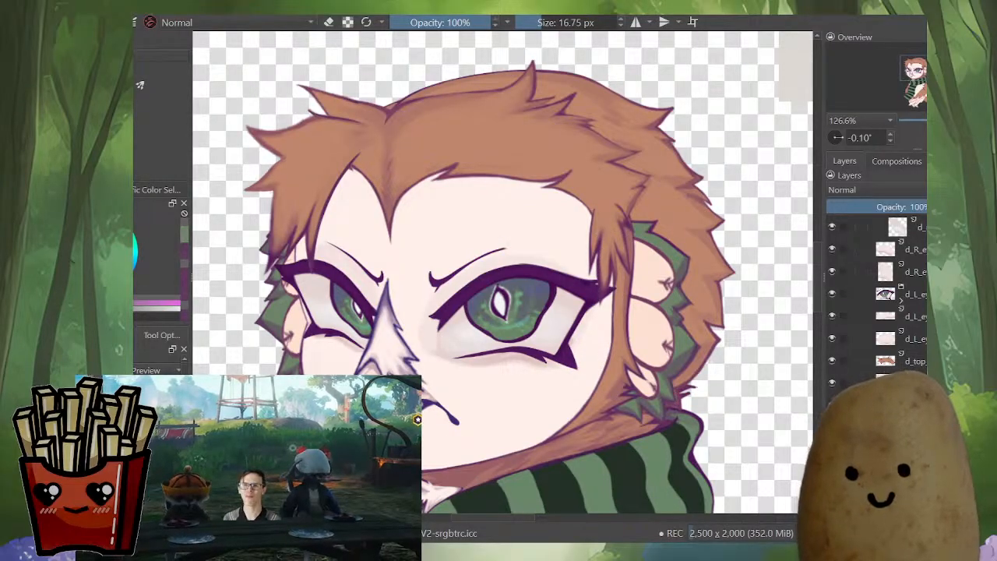
Step: Mesh-transform the near ear's green fur in the mirrored view, raising the upper inner corner, lowering the upper outer corner and adjusting the point between them
key("m")
left_click_drag(503, 303, 576, 340)
key("ctrl+t")
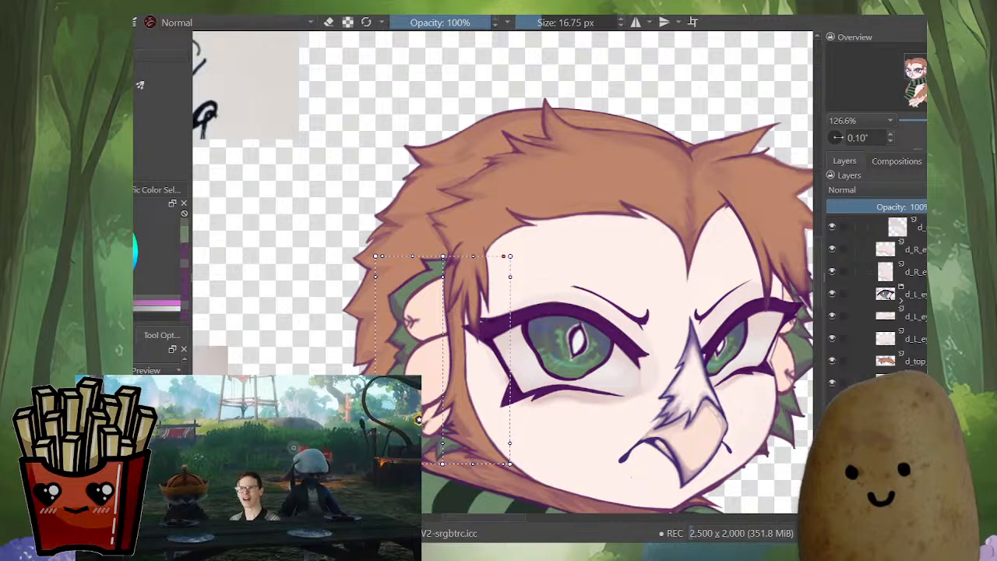
left_click_drag(509, 255, 512, 242)
left_click_drag(442, 255, 440, 259)
left_click_drag(375, 256, 373, 280)
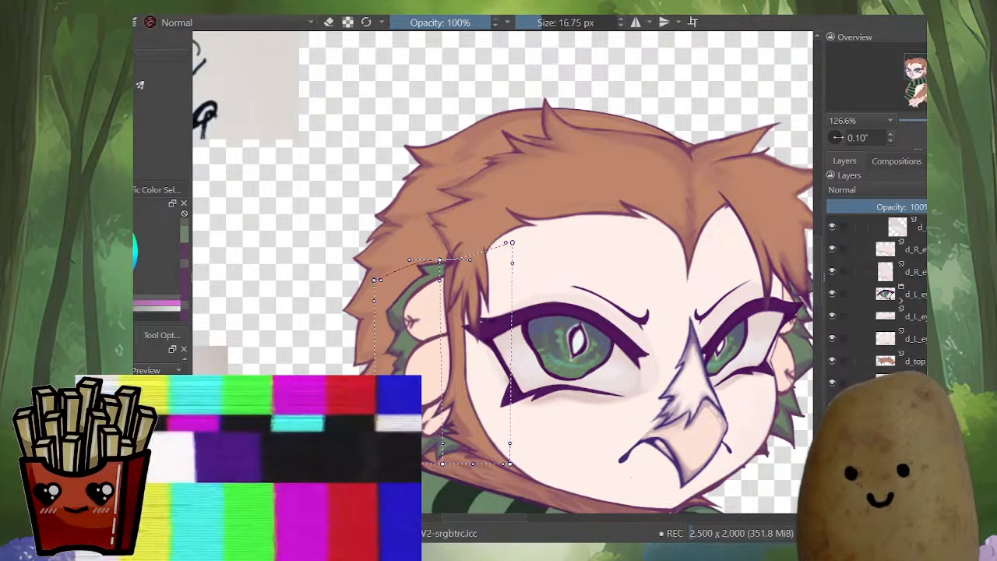
mouse_move(440, 260)
left_mouse_down()
mouse_move(470, 248)
mouse_move(439, 256)
left_mouse_up()
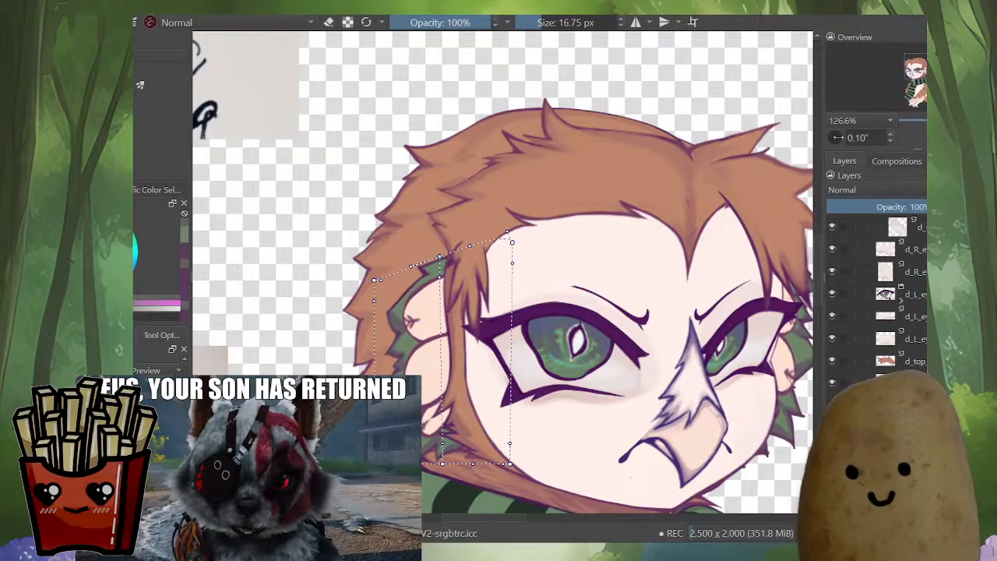
Step: Slightly raise the upper middle and upper outer mesh points of the near ear's fur in the unmirrored view
key("m")
left_click_drag(493, 312, 563, 282)
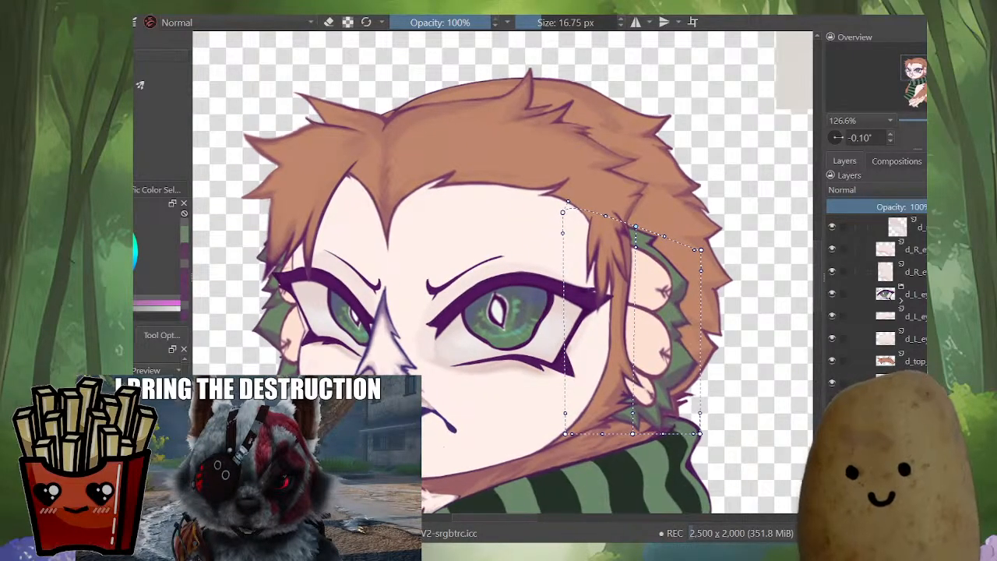
left_click_drag(636, 227, 636, 223)
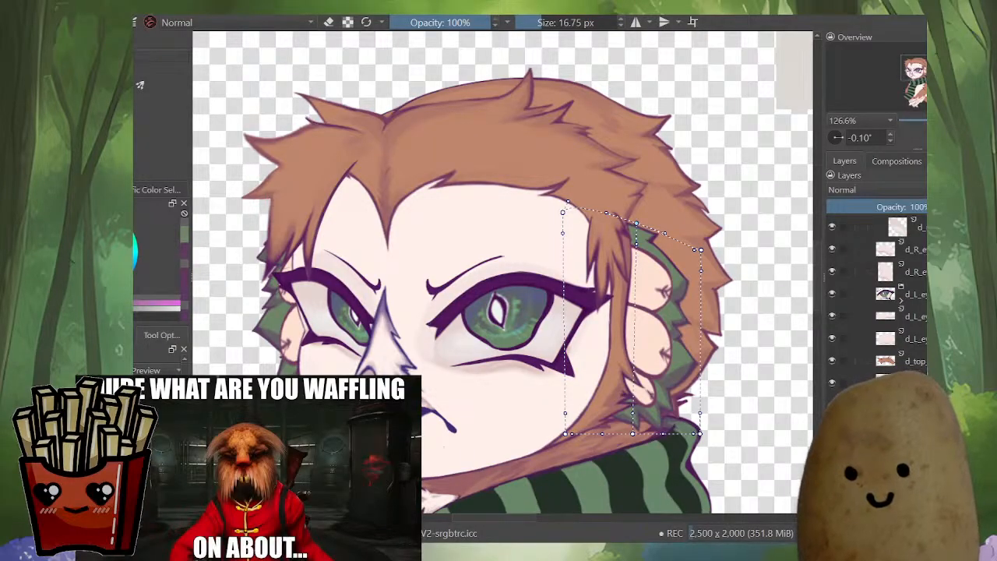
left_click_drag(701, 250, 700, 246)
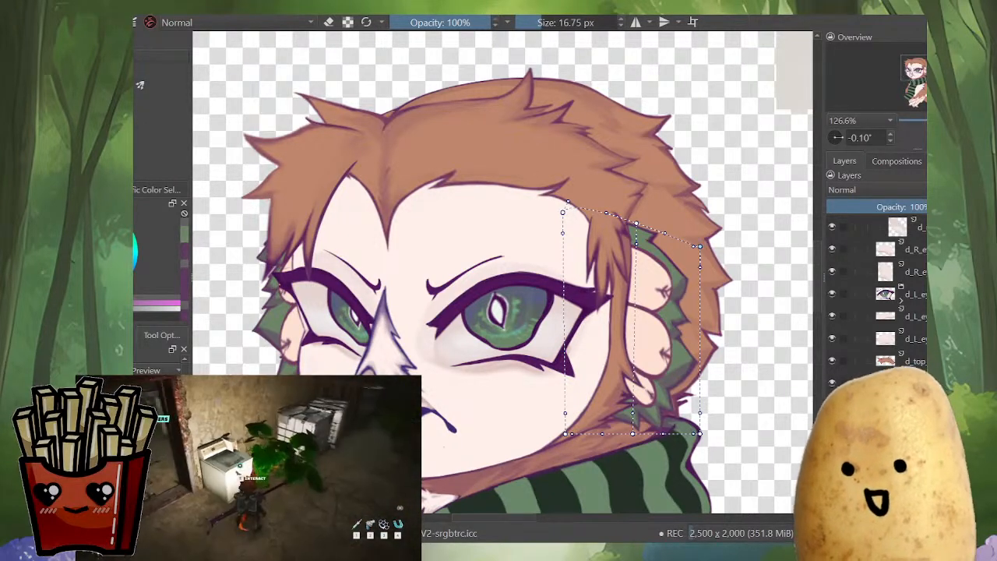
Step: Pull the lower outer mesh corner of the near ear's fur slightly inward, apply the transform, and check the whole character
key("m")
key("m")
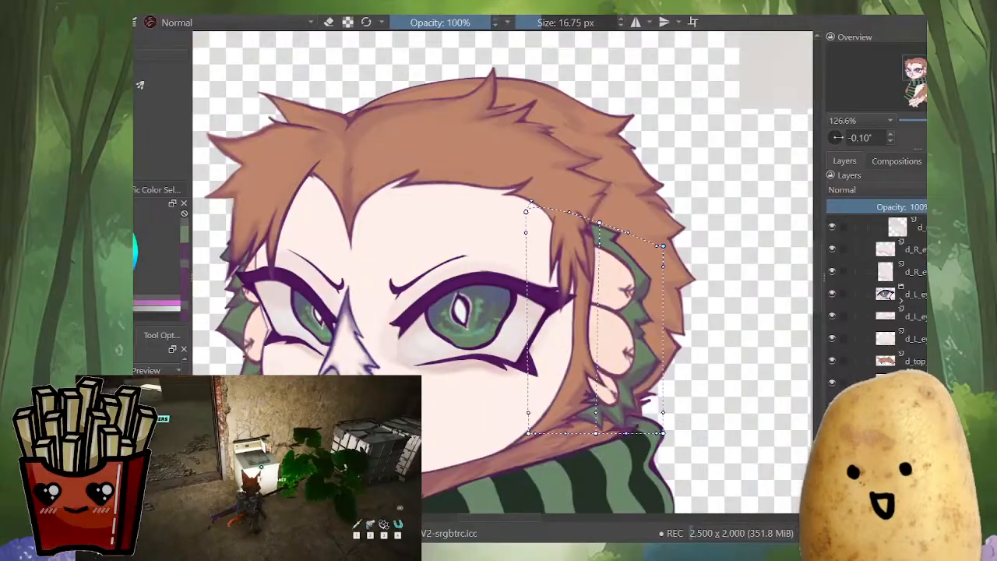
scroll(661, 374, "down", 2)
scroll(662, 421, "up", 3)
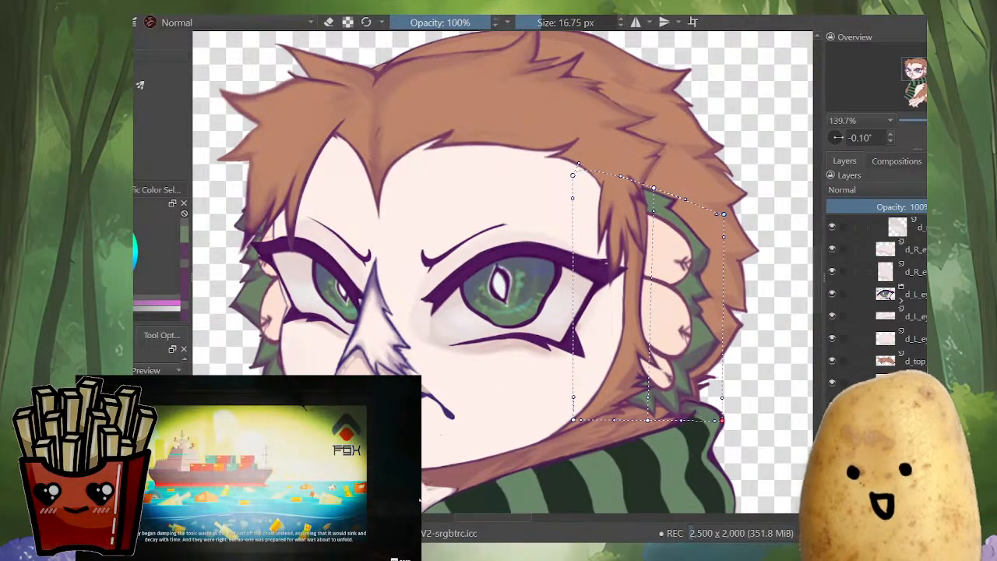
left_click_drag(722, 421, 718, 417)
key("m")
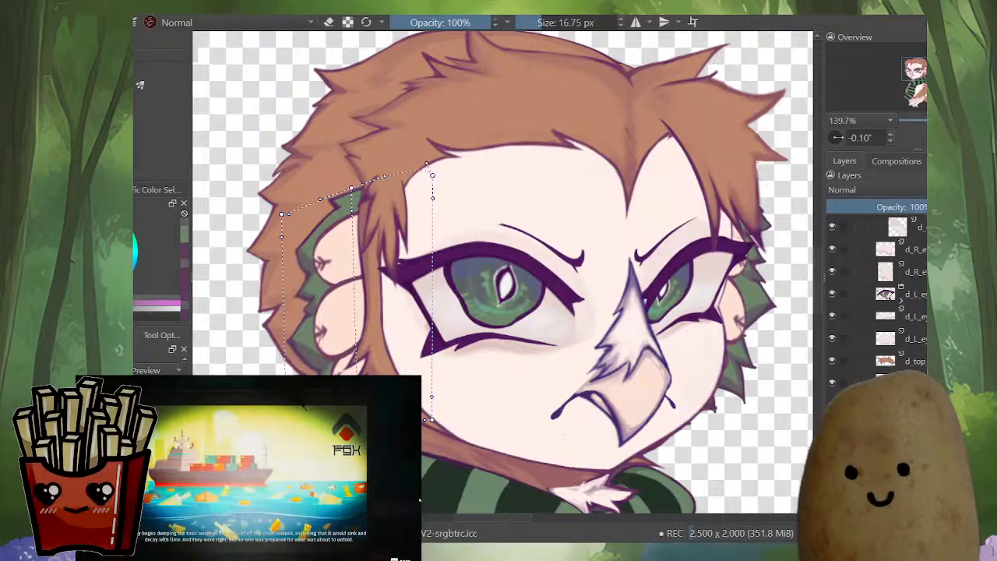
key("m")
key("Return")
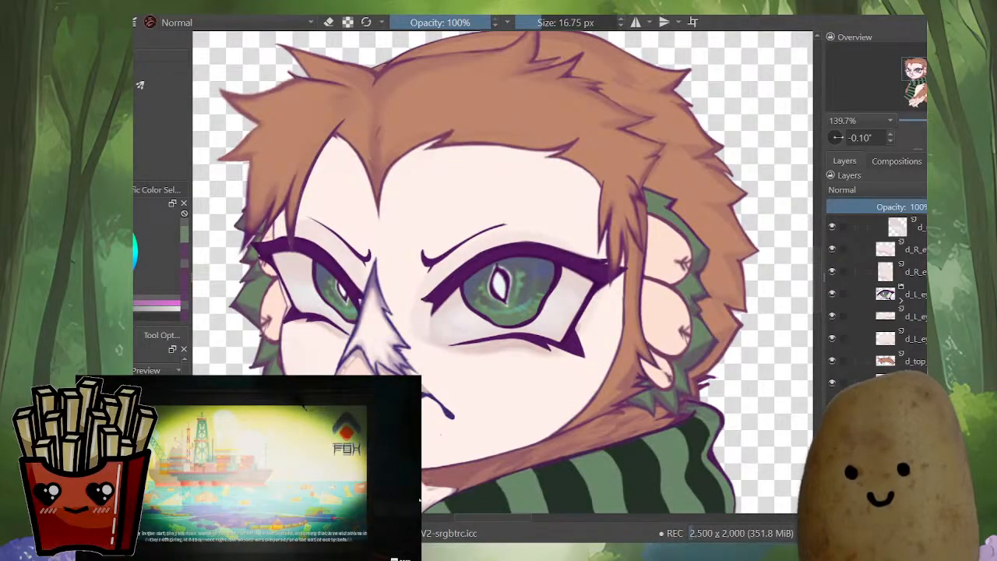
scroll(673, 275, "down", 5)
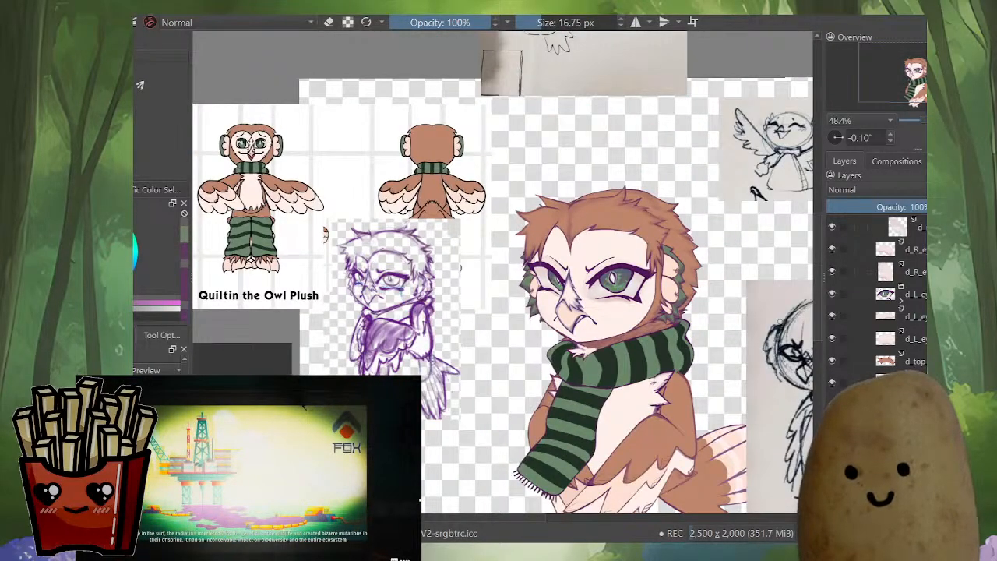
key("m")
key("m")
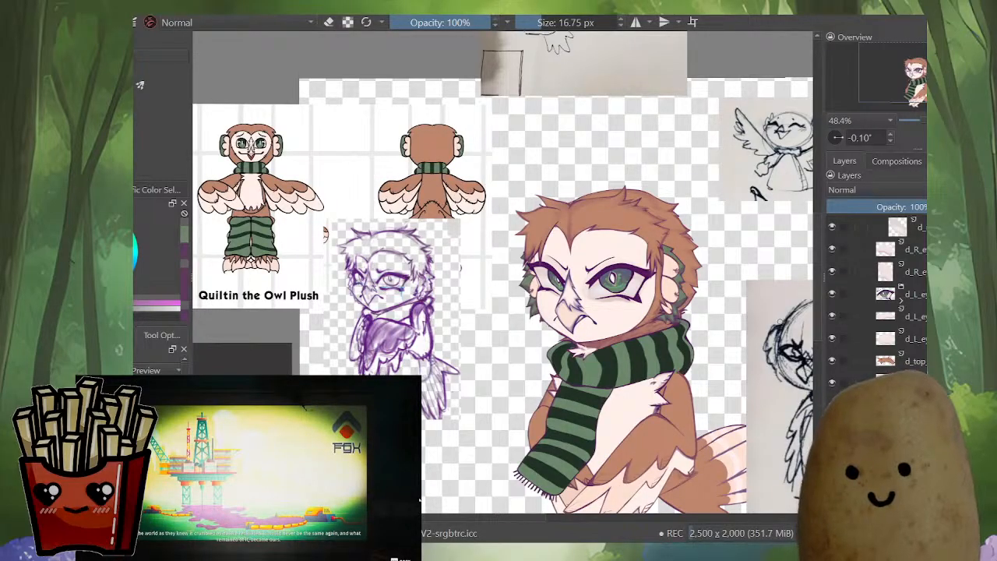
Step: Mesh-transform the far ear's green fur, pulling the lower outer corner slightly inward and down, and apply it
scroll(543, 297, "up", 4)
key("ctrl+t")
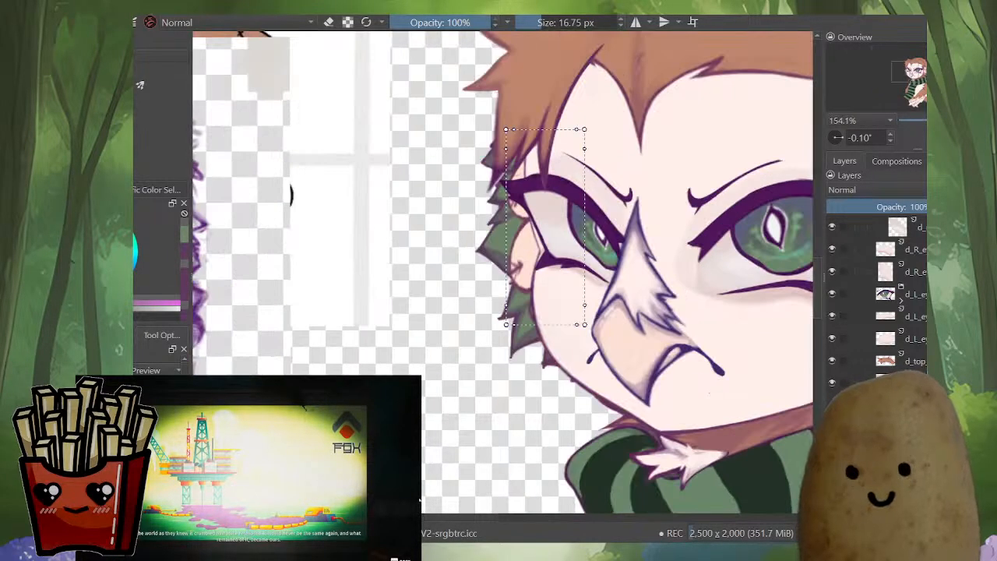
left_click_drag(543, 298, 528, 350)
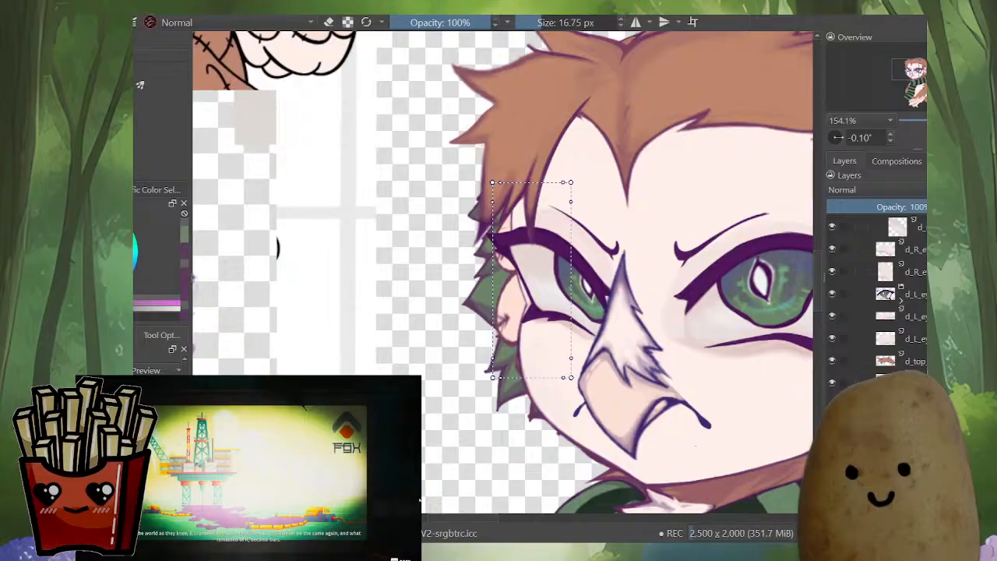
key("1")
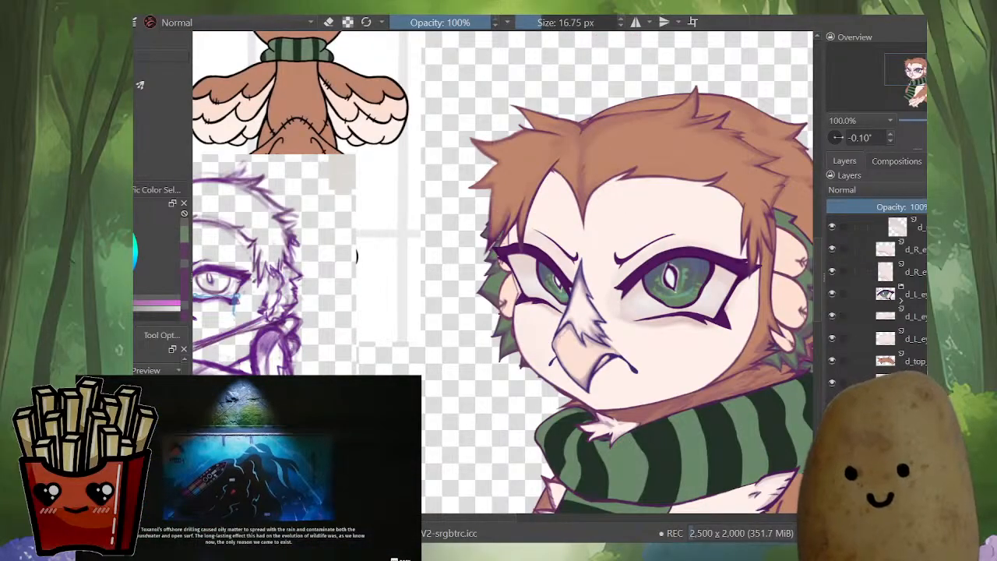
scroll(511, 310, "up", 2)
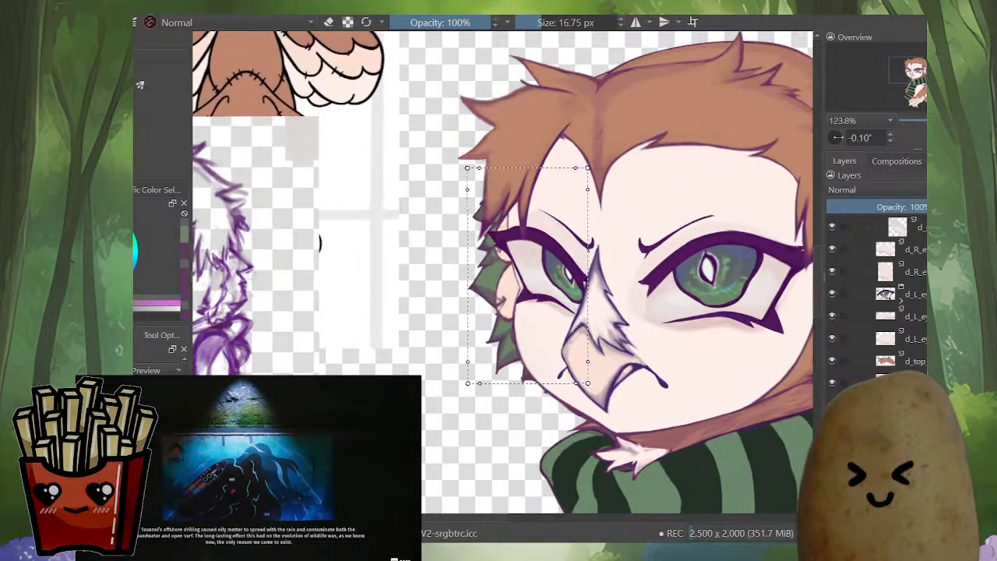
key("m")
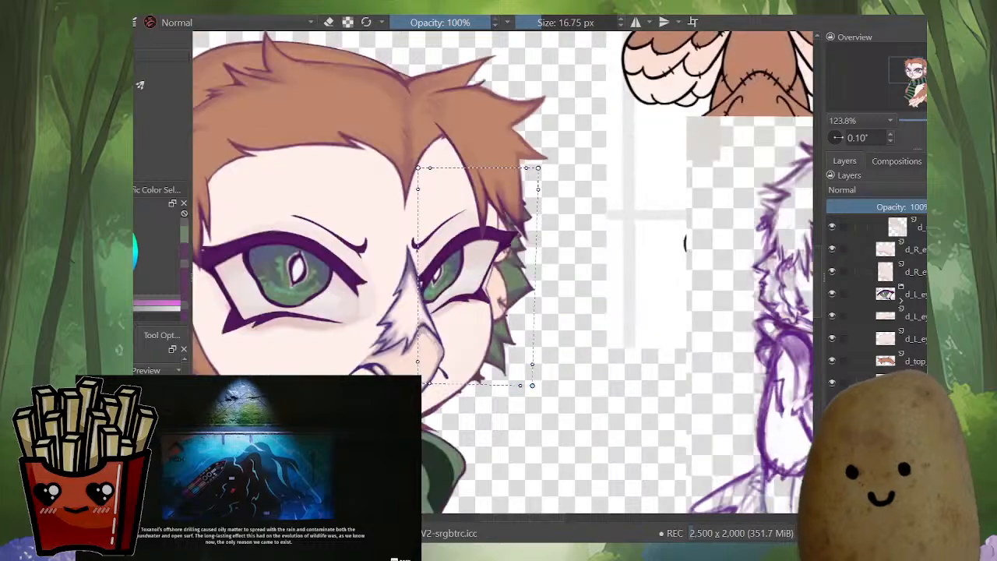
key("m")
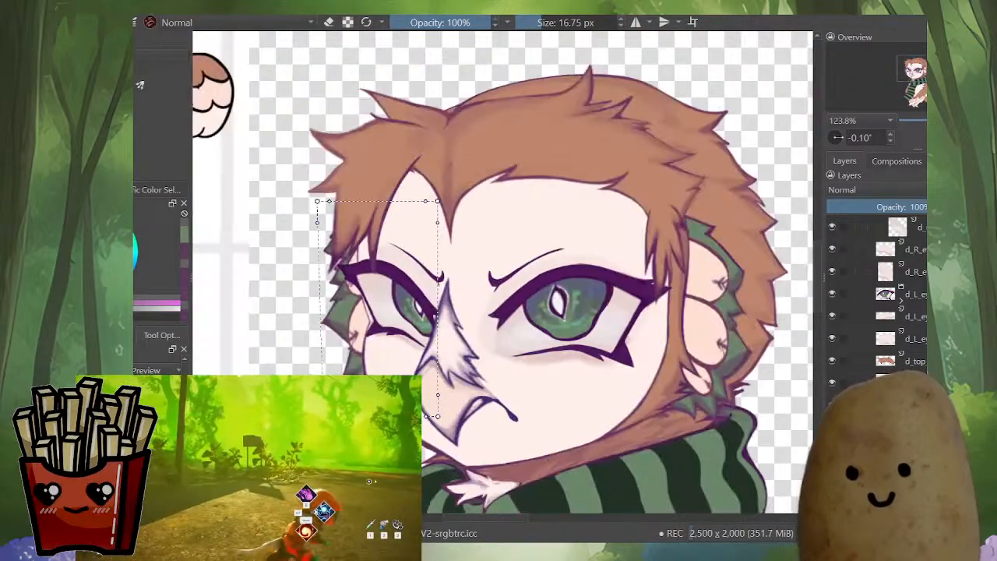
key("m")
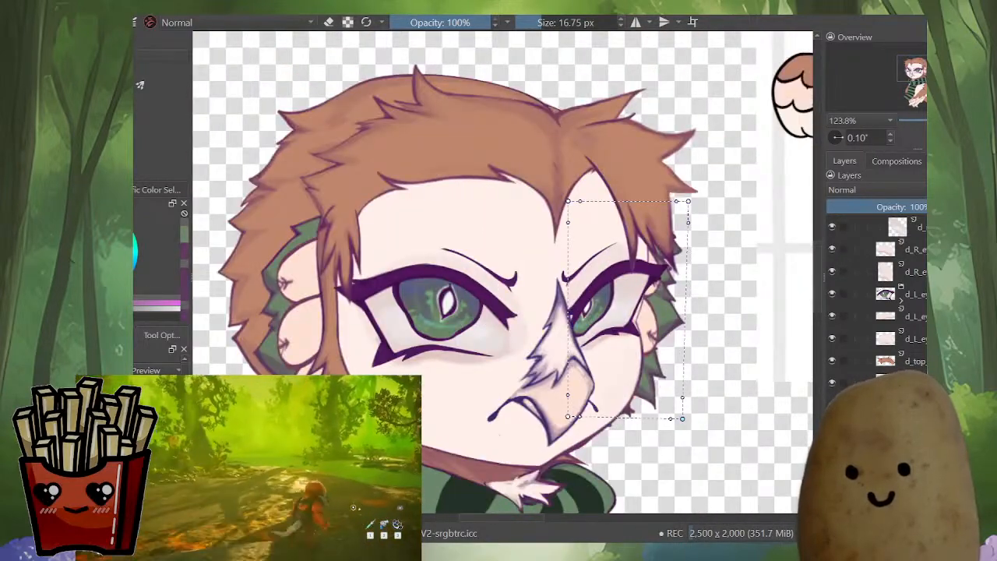
left_click_drag(682, 419, 681, 423)
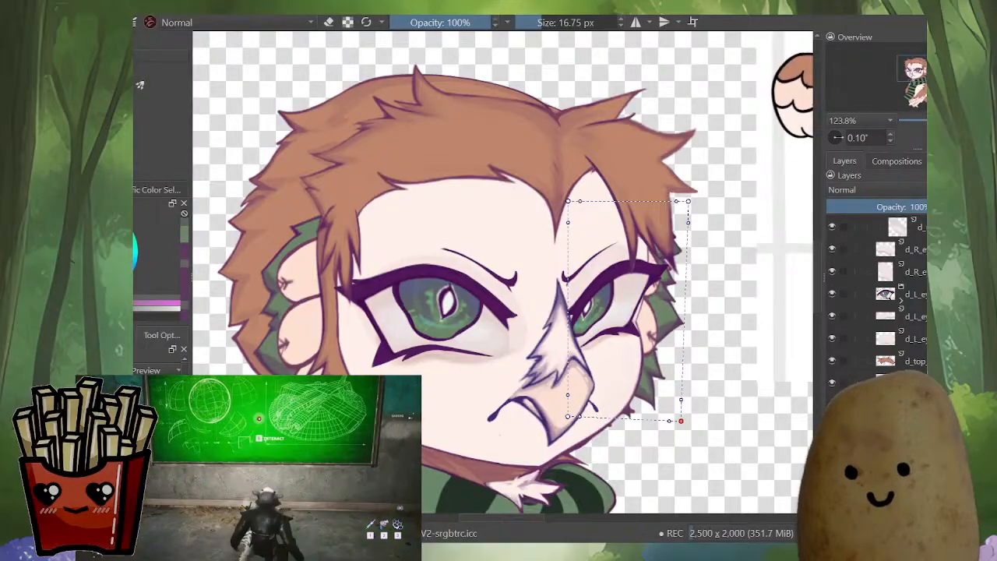
key("m")
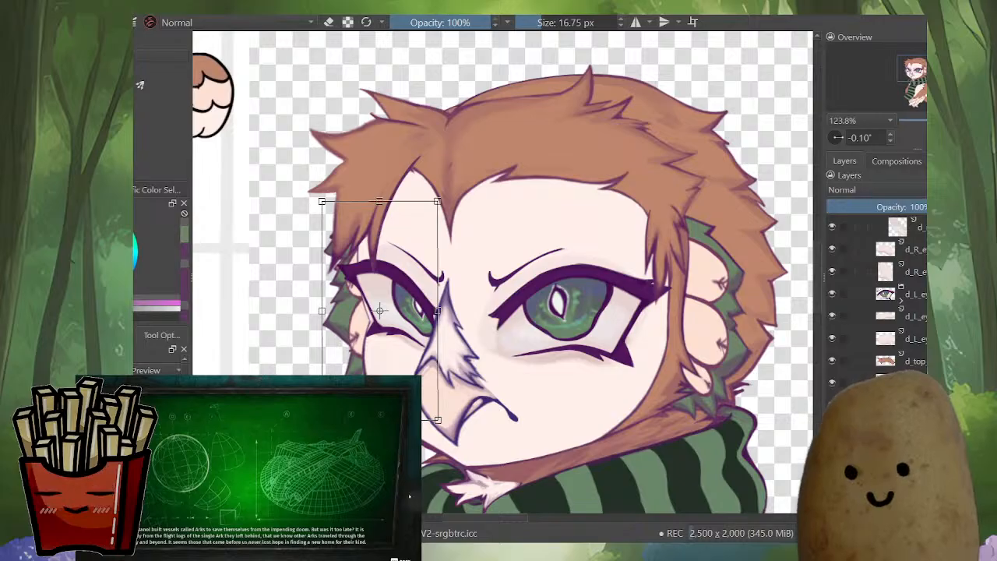
Step: Examine the small brown fur tufts below the far ear close up and mirrored, toggling a layer's visibility
key("m")
scroll(610, 421, "up", 5)
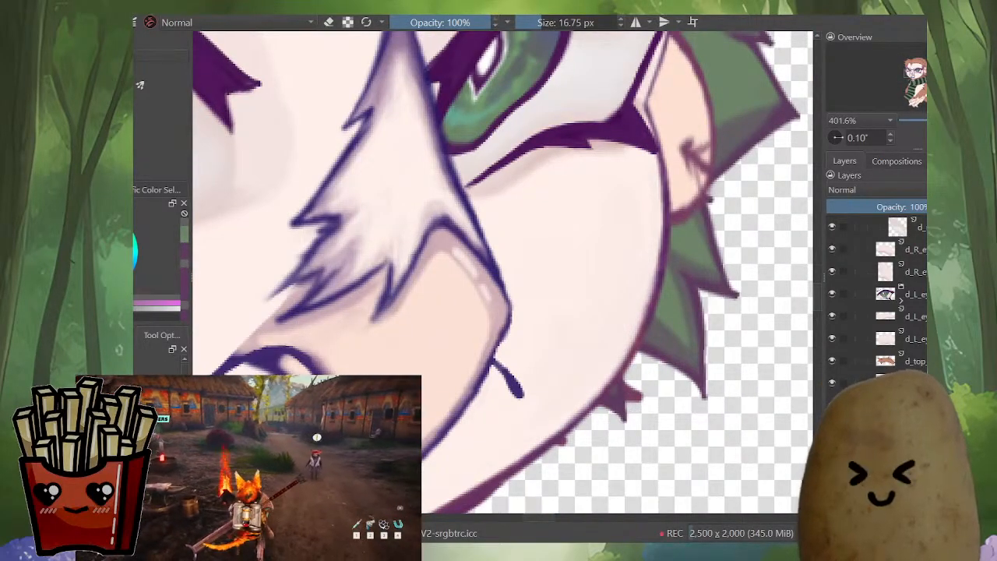
scroll(503, 272, "down", 5)
key("m")
left_click(832, 405)
left_click(832, 405)
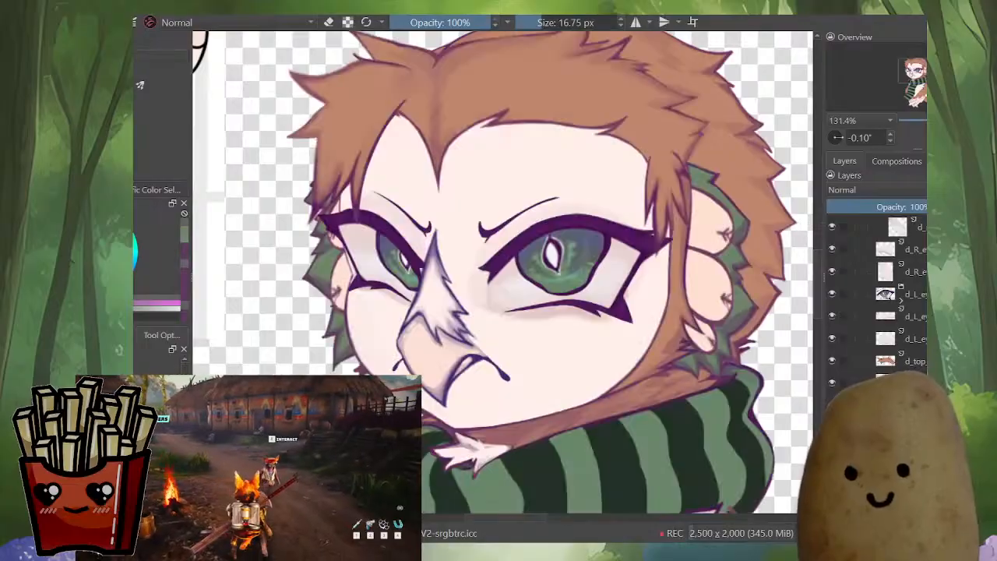
left_click_drag(497, 395, 572, 369)
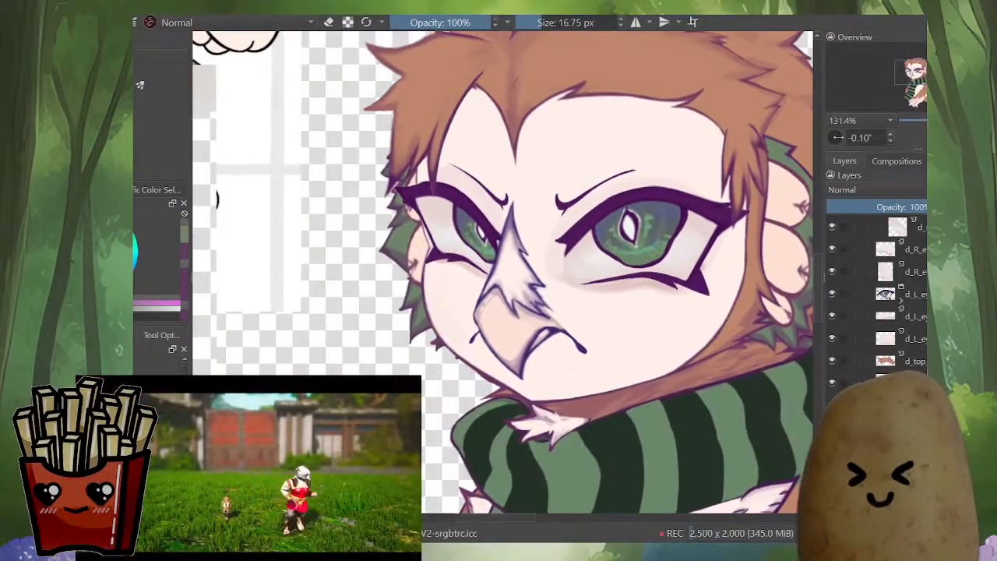
Step: Isolate the brown head fur layer, pick its purple outline colour, and draw longer spikes over the two tufts at its lower edge
scroll(423, 348, "up", 5)
left_click(832, 405)
left_click(497, 285, "ctrl")
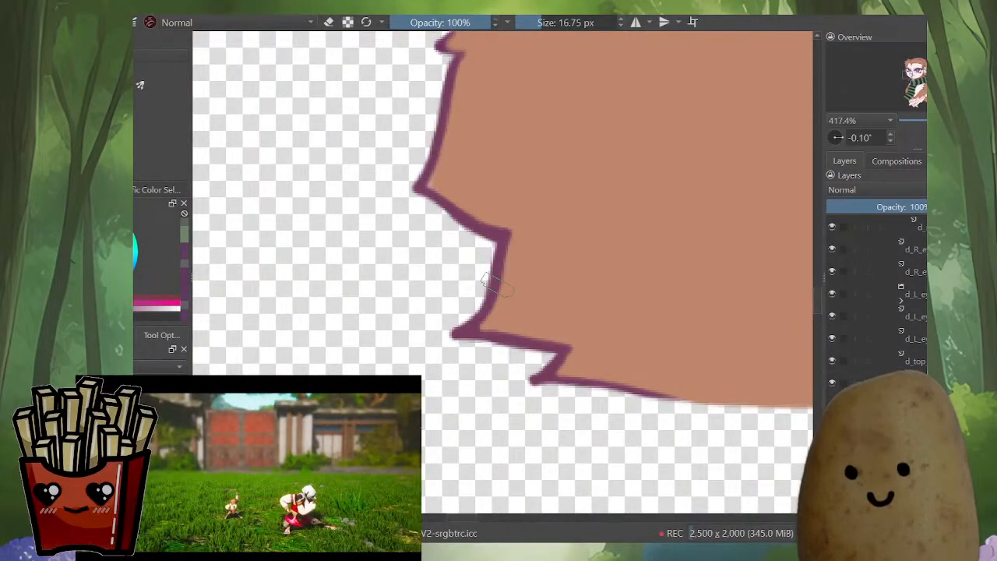
key("i")
key("i")
mouse_move(478, 334)
left_mouse_down()
mouse_move(445, 354)
mouse_move(506, 349)
mouse_move(442, 358)
mouse_move(550, 350)
mouse_move(504, 401)
mouse_move(586, 398)
left_mouse_up()
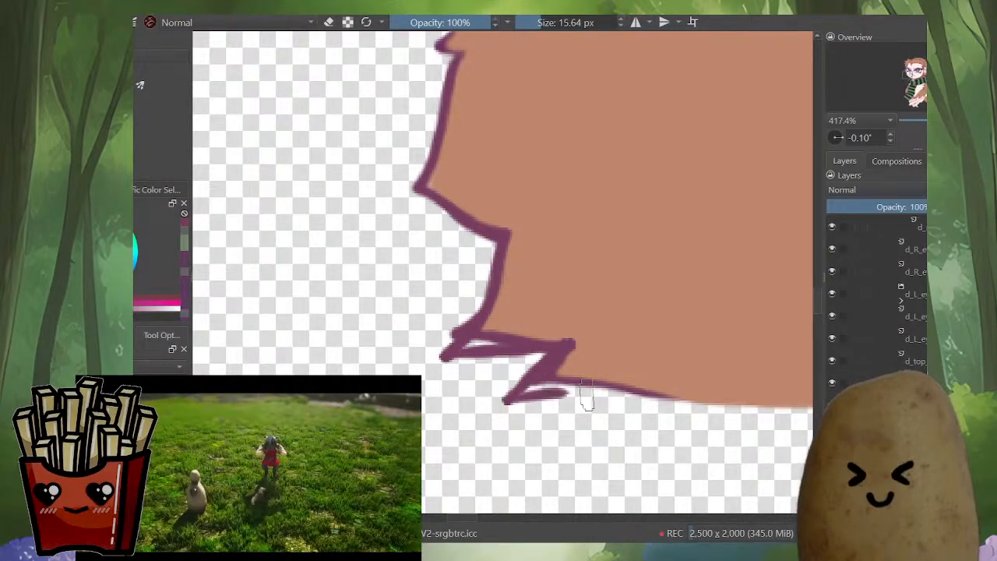
Step: Erase the excess outline around the upper spike, redraw both spikes' outlines, and extend the lower one against the full drawing
key("e")
left_click_drag(478, 290, 435, 352)
key("e")
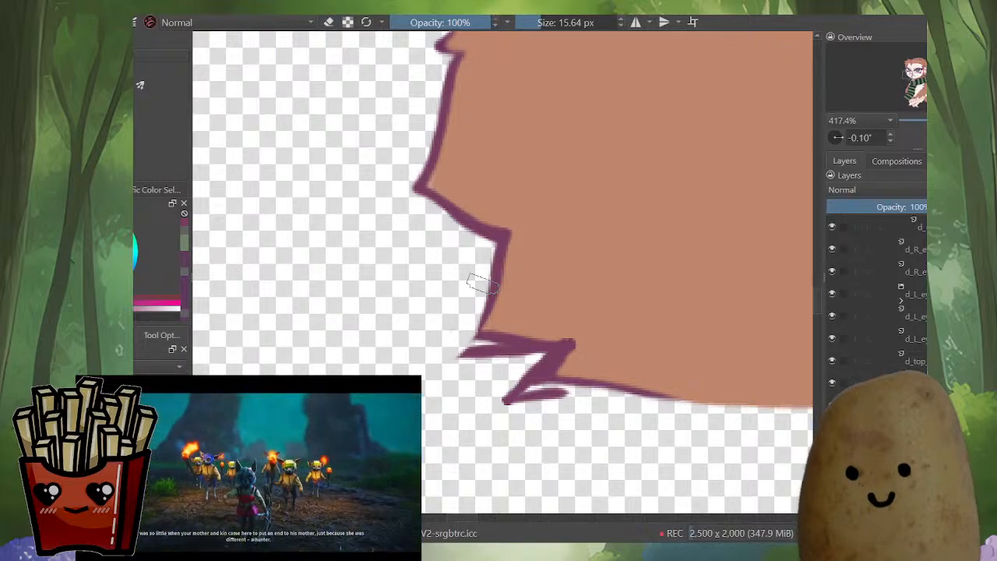
mouse_move(488, 308)
left_mouse_down()
mouse_move(461, 354)
mouse_move(441, 378)
mouse_move(564, 345)
mouse_move(500, 415)
mouse_move(595, 393)
left_mouse_up()
key("i")
left_click_drag(654, 372, 674, 330)
left_click_drag(546, 406, 466, 414)
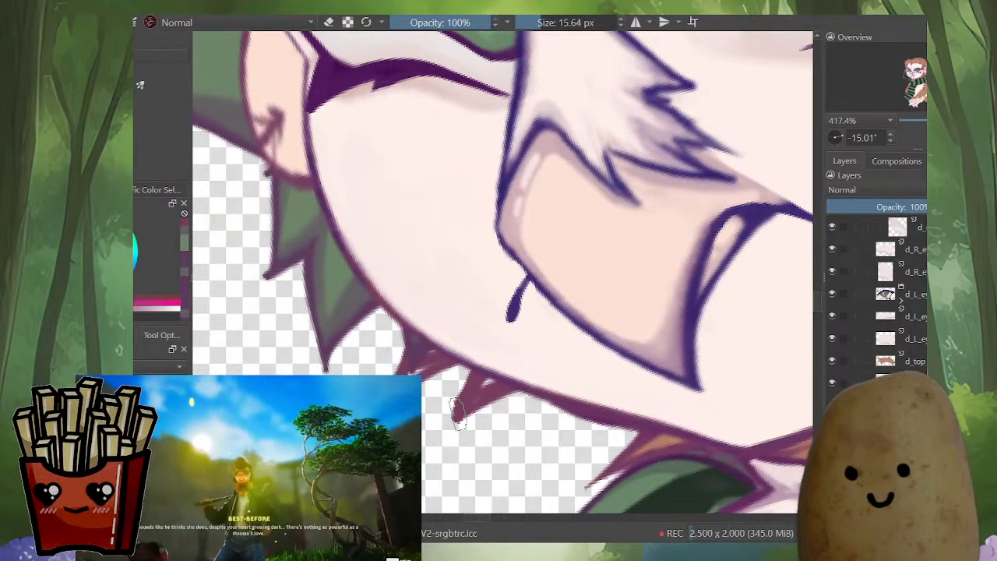
Step: Fill the upper spike with the fur's brown and refine its purple outline with a 12.64 px brush
key("i")
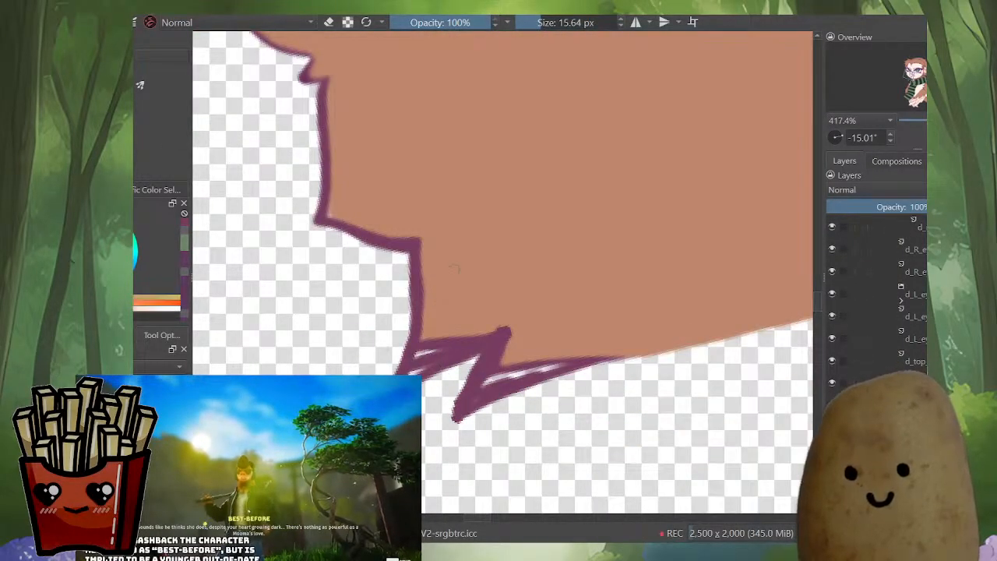
mouse_move(436, 354)
left_mouse_down()
mouse_move(497, 315)
mouse_move(471, 285)
left_mouse_up()
key("ctrl+z")
left_click(470, 285, "ctrl")
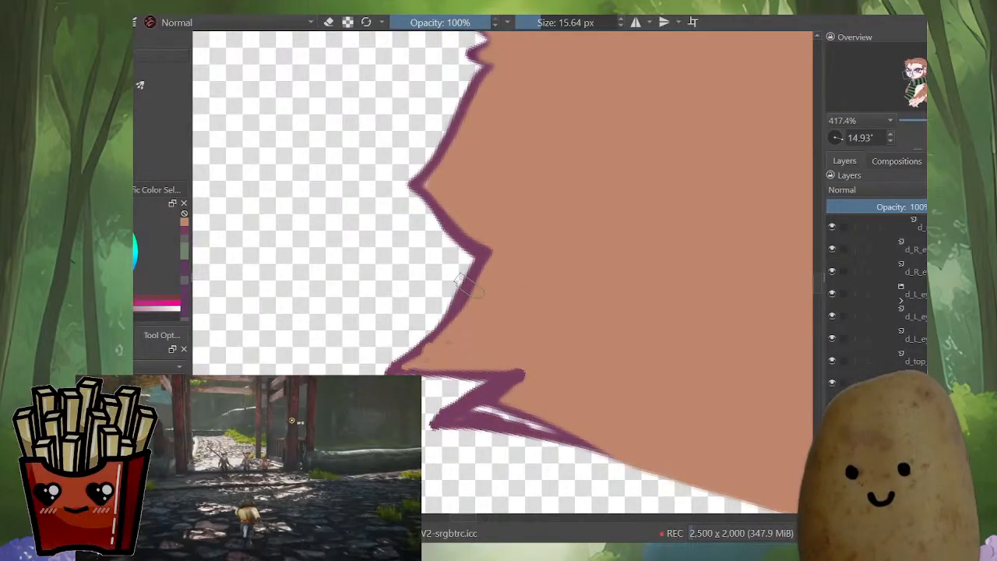
key("bracketleft")
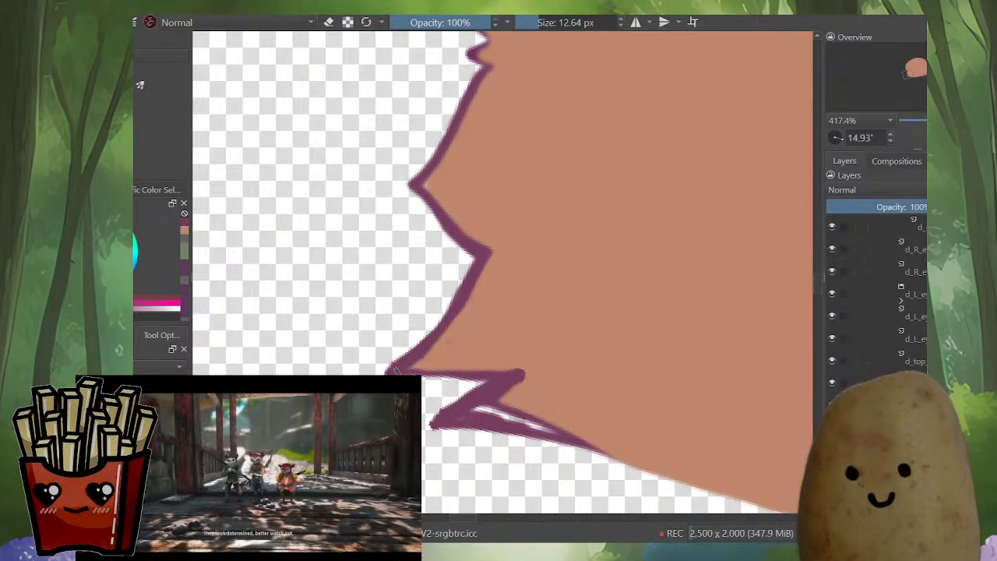
left_click_drag(399, 350, 425, 312)
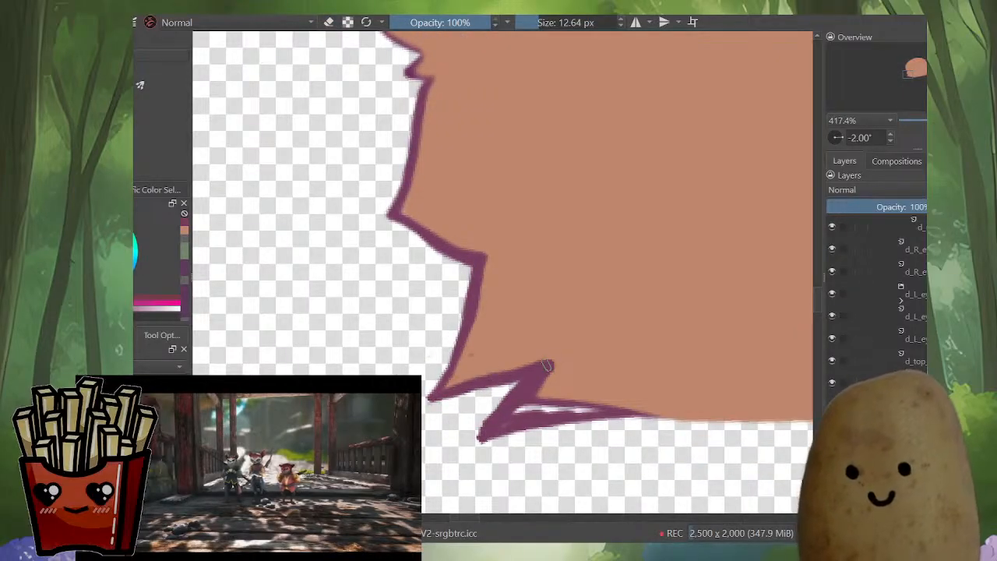
Step: Extend the purple notch between the spikes, fill the lower spike with brown, and sharpen its tip in purple
left_click_drag(547, 366, 567, 352)
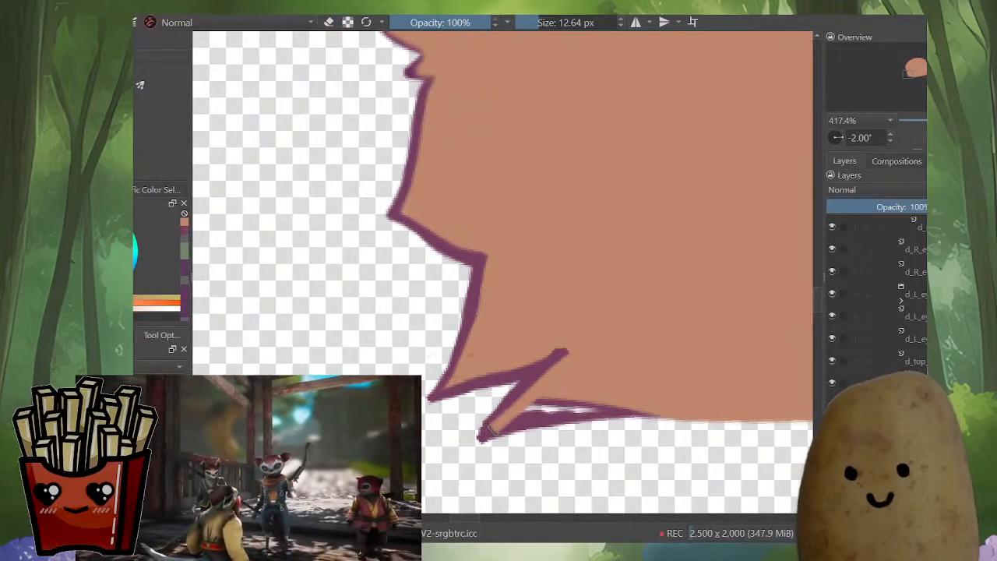
mouse_move(487, 428)
left_mouse_down()
mouse_move(572, 388)
mouse_move(521, 416)
mouse_move(605, 391)
mouse_move(546, 409)
mouse_move(647, 407)
left_mouse_up()
left_click(559, 355, "ctrl")
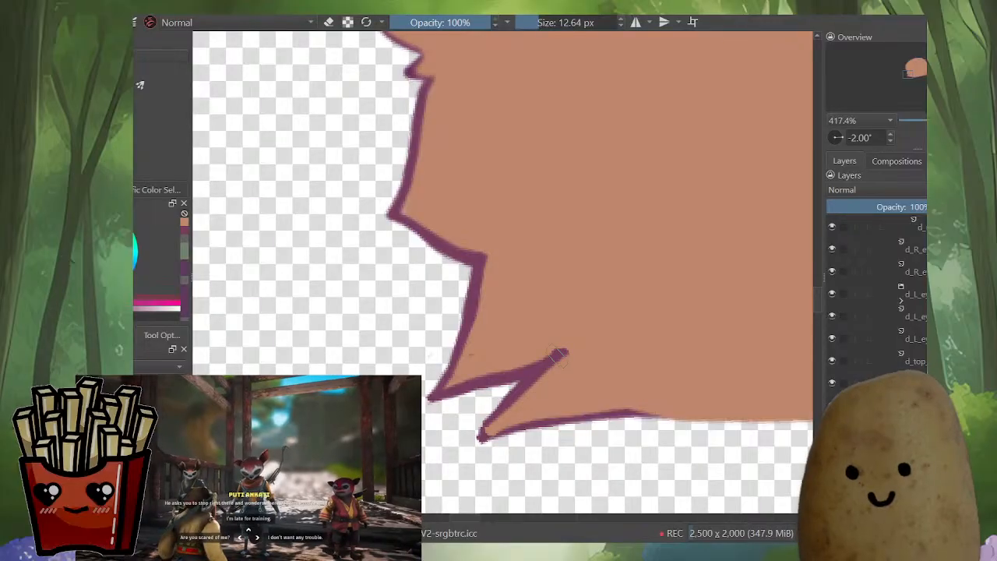
left_click_drag(503, 417, 467, 455)
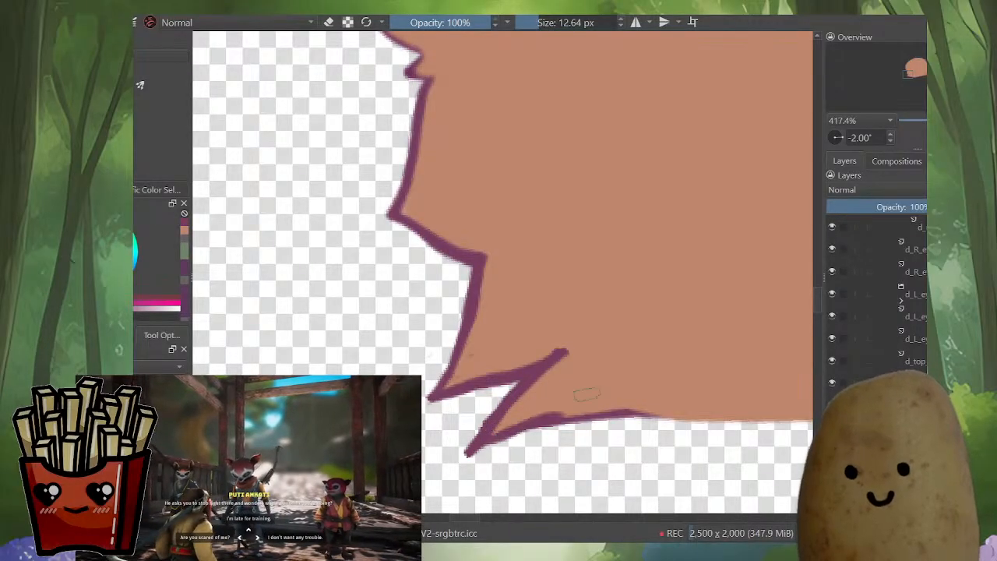
Step: Review the brown head fur's reshaped lower edge in isolation and against the full drawing
scroll(546, 388, "down", 3)
left_click_drag(539, 388, 474, 398)
scroll(473, 399, "up", 2)
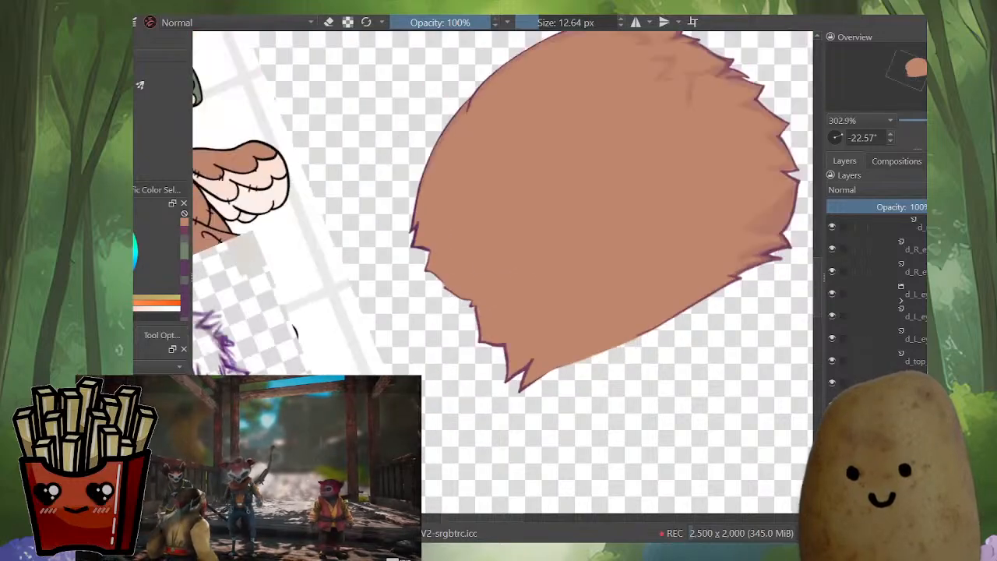
left_click_drag(592, 226, 472, 308)
left_click_drag(545, 156, 588, 183)
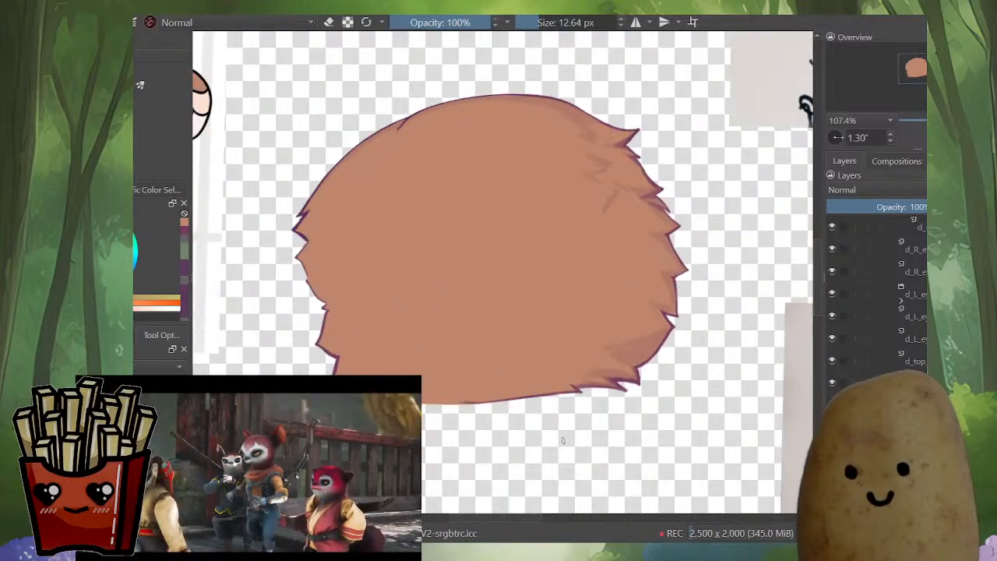
key("shift+i")
key("shift+i")
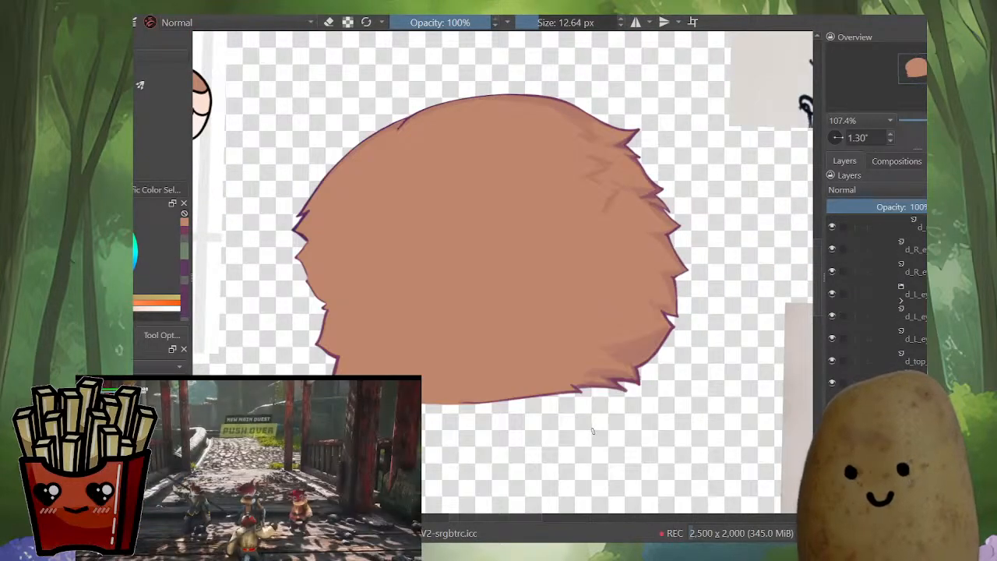
key("shift+i")
left_click_drag(589, 431, 608, 451)
scroll(499, 272, "down", 3)
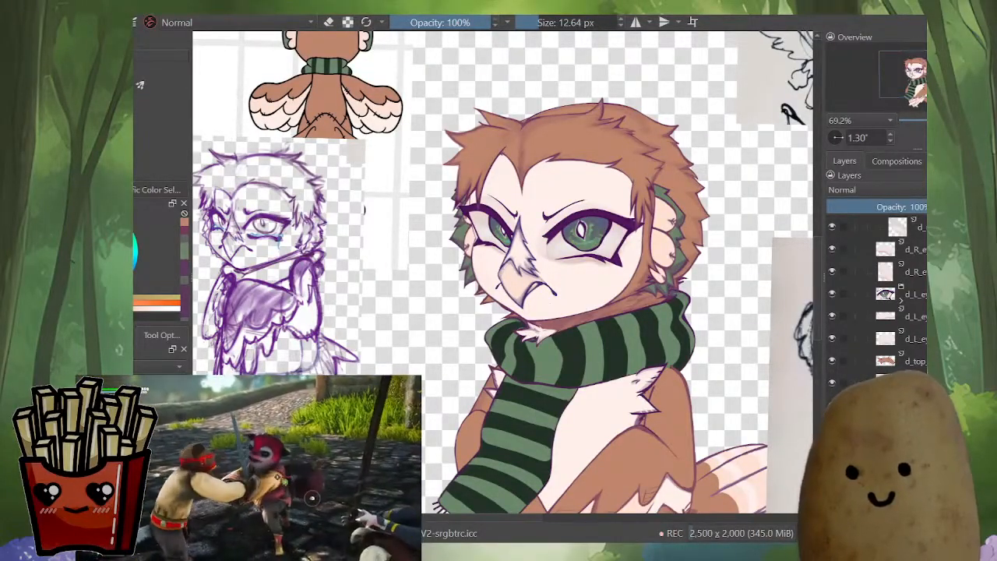
left_click_drag(589, 311, 604, 294)
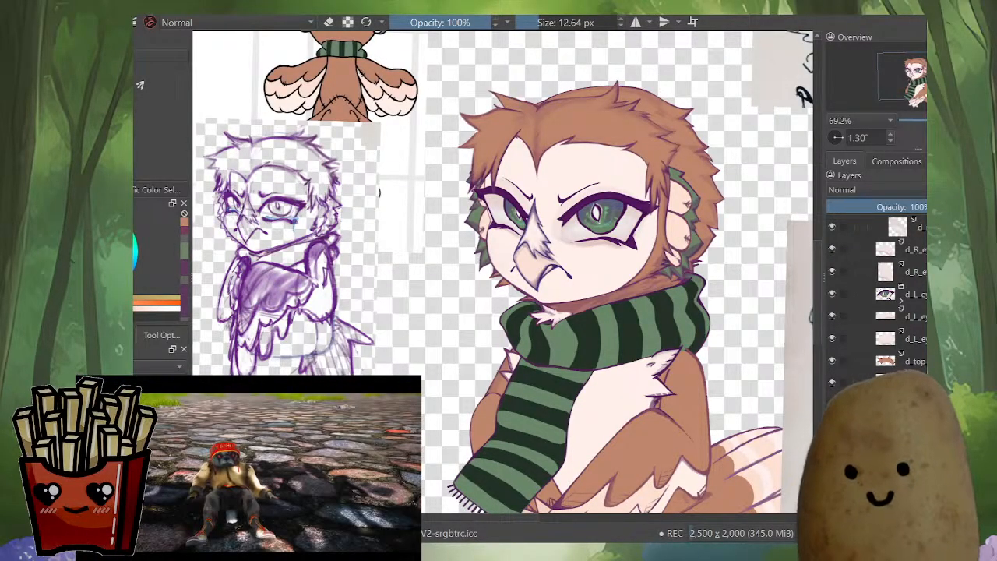
Step: Collapse Group 8 and toggle its visibility to check which head parts it contains
scroll(876, 300, "up", 4)
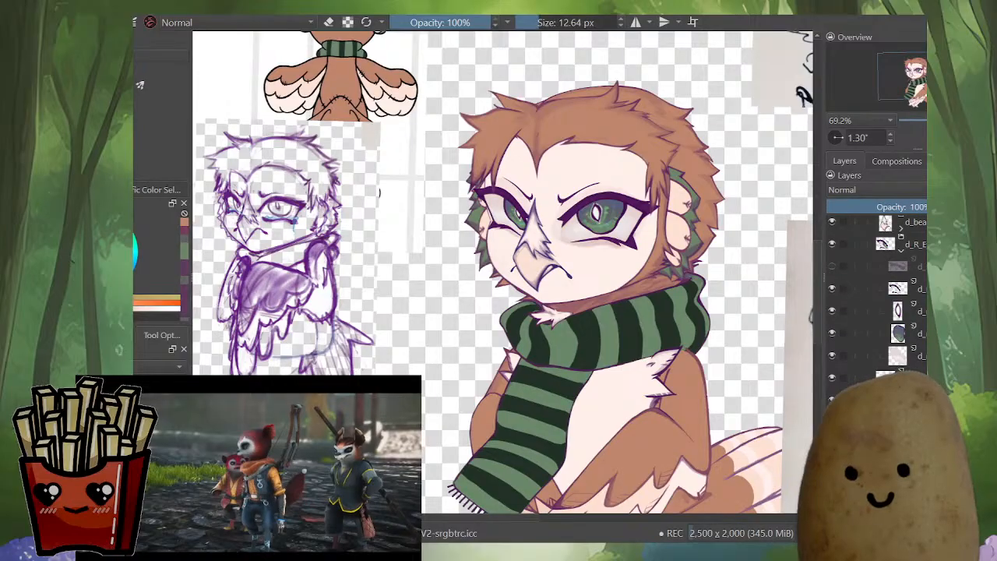
scroll(876, 300, "up", 4)
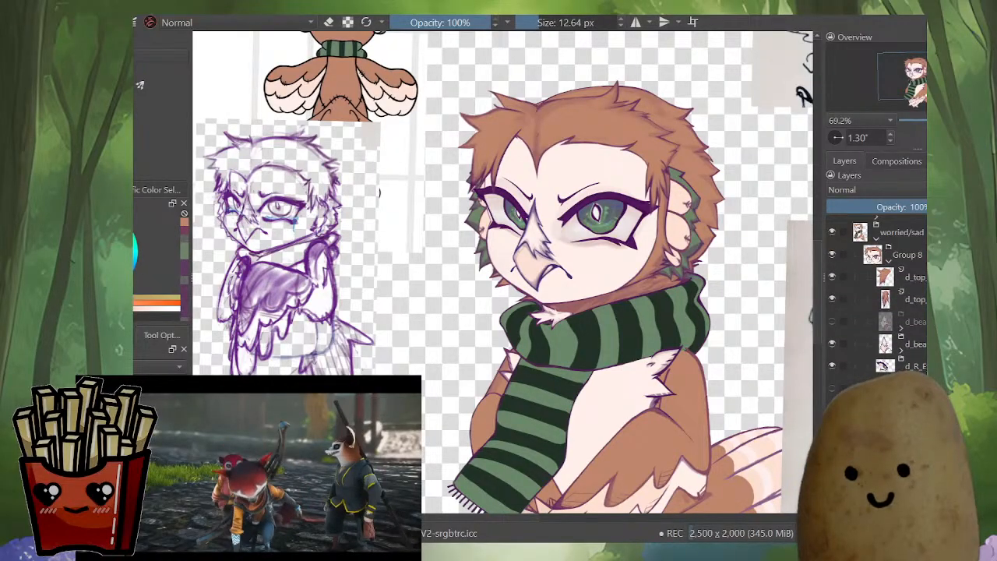
left_click(888, 261)
left_click(831, 254)
left_click(832, 254)
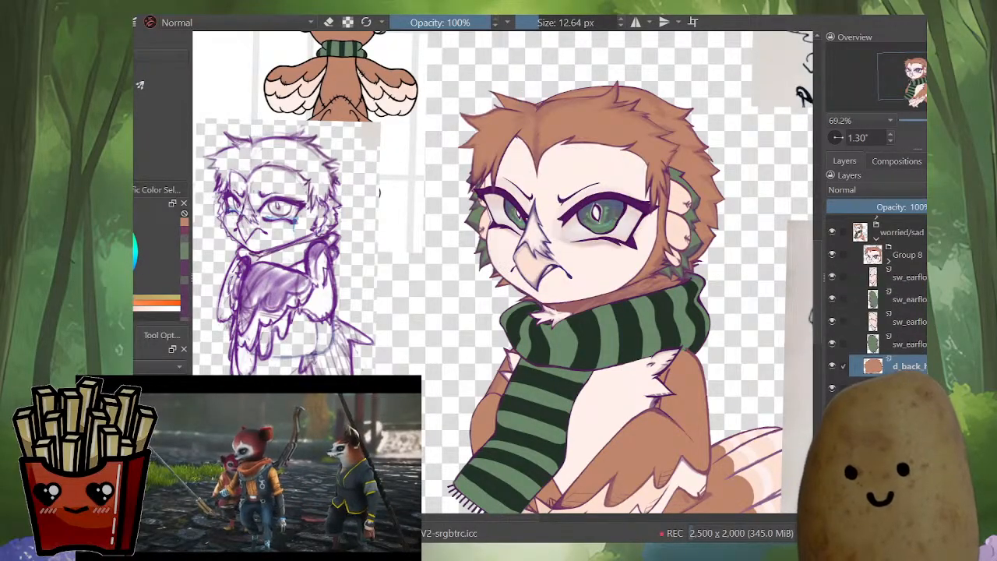
left_click(908, 277)
left_click(908, 255)
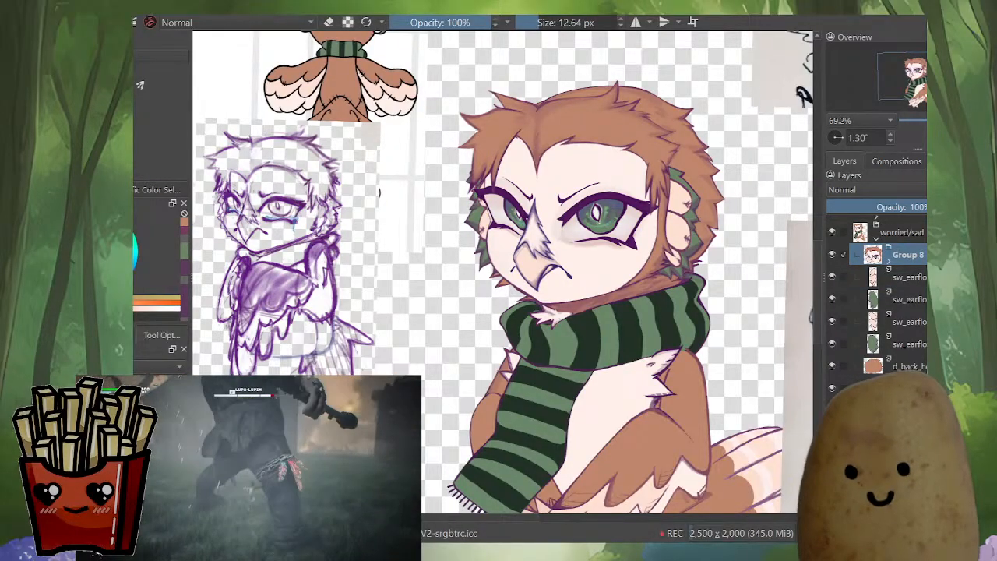
Step: Move the four ear layers and the back head fur layer into Group 8, directly beneath the head layer
left_click(887, 261)
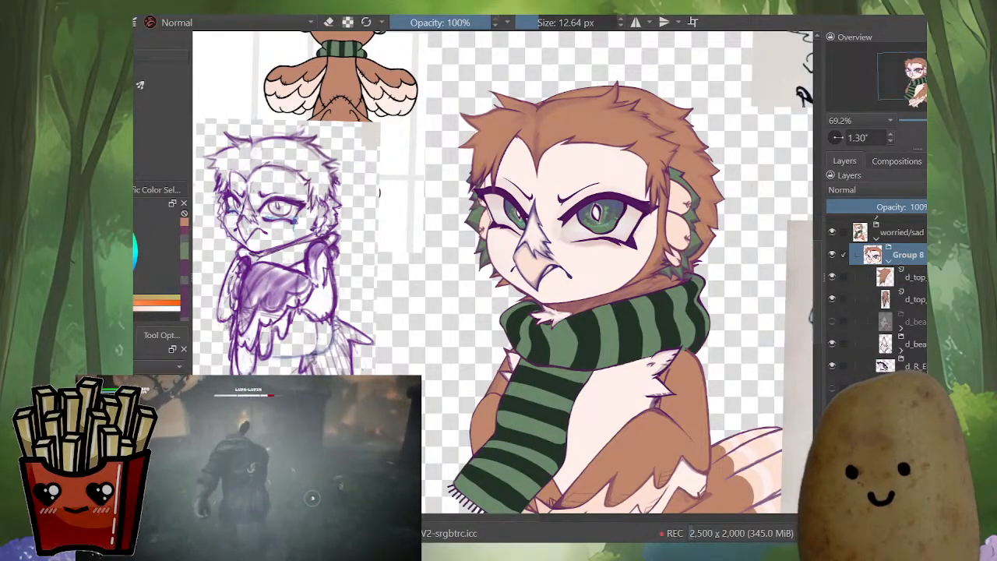
scroll(884, 300, "down", 5)
scroll(884, 312, "down", 6)
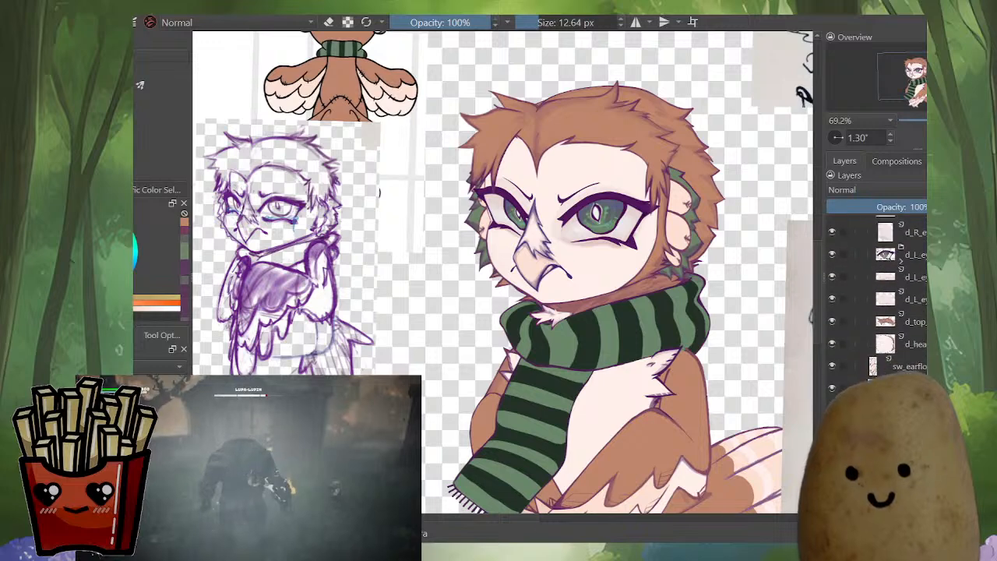
left_click(907, 356)
scroll(908, 356, "down", 1)
scroll(887, 311, "down", 1)
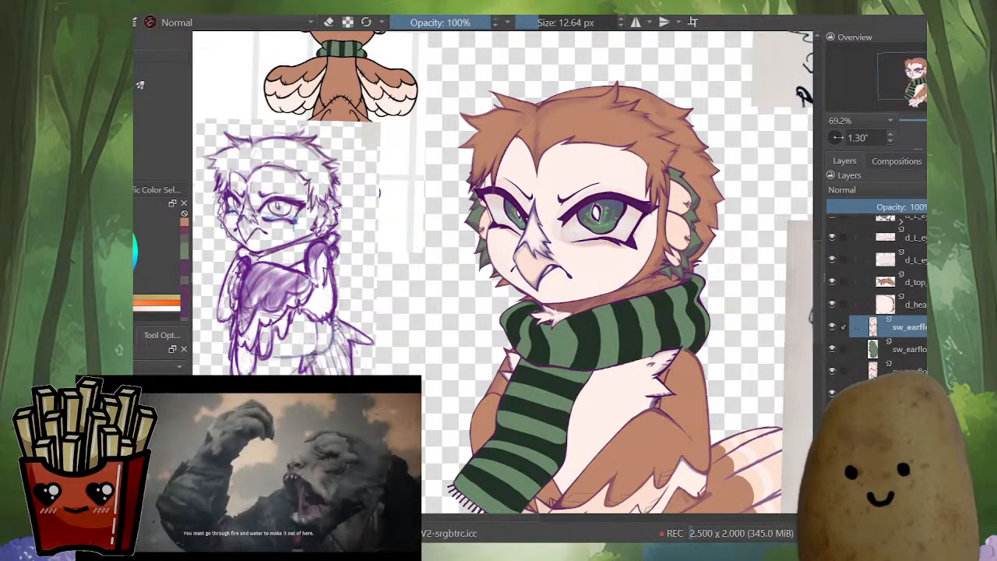
left_click(895, 372, "shift")
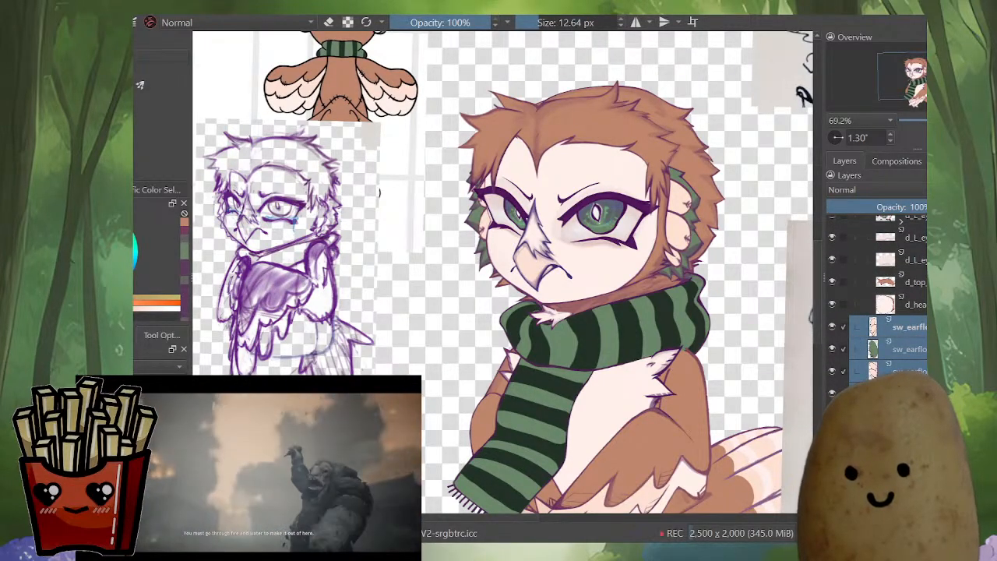
key("ctrl+Page_Up")
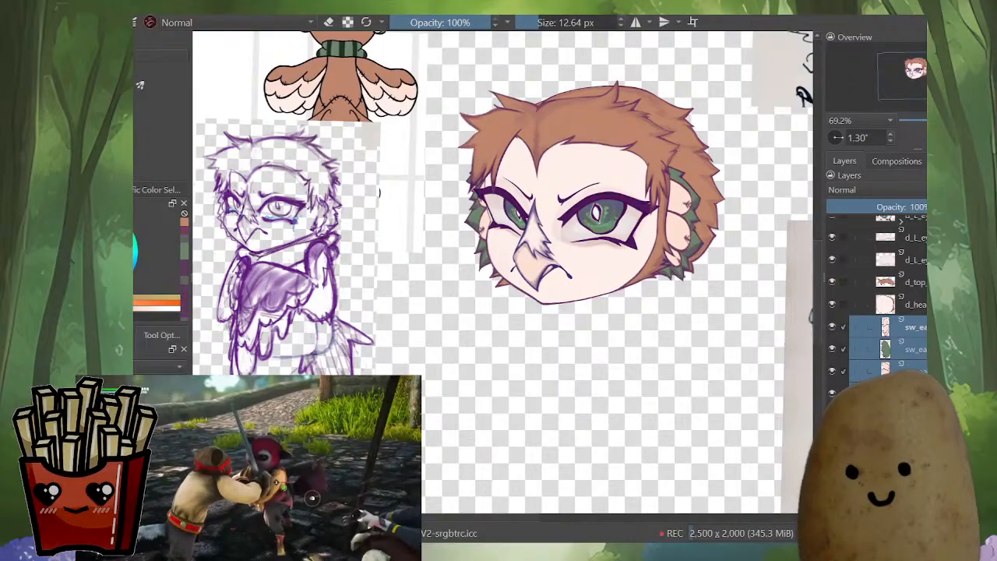
Step: Select the head layer and compare the regrouped head in isolation with the full drawing
left_click(903, 305)
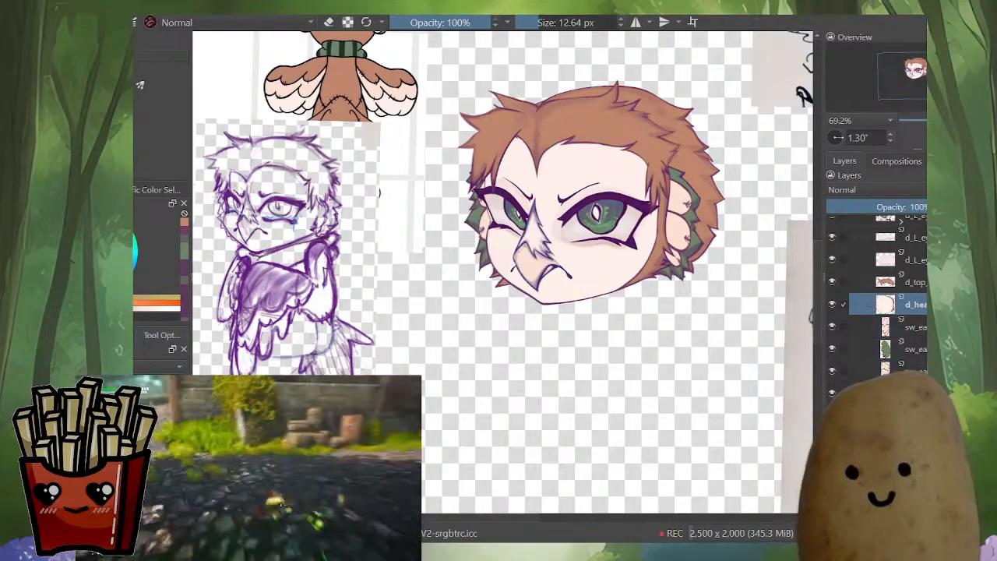
left_click(904, 304, "alt")
left_click(904, 304, "alt")
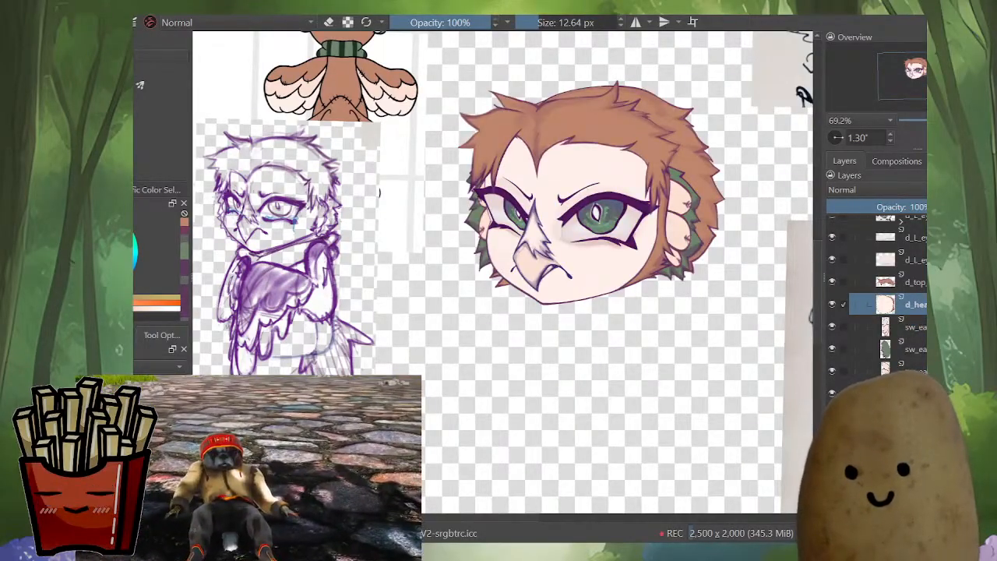
left_click(903, 305, "alt")
Step: Select and collapse Group 8, and toggle its visibility to check that it covers the whole head
scroll(904, 304, "up", 4)
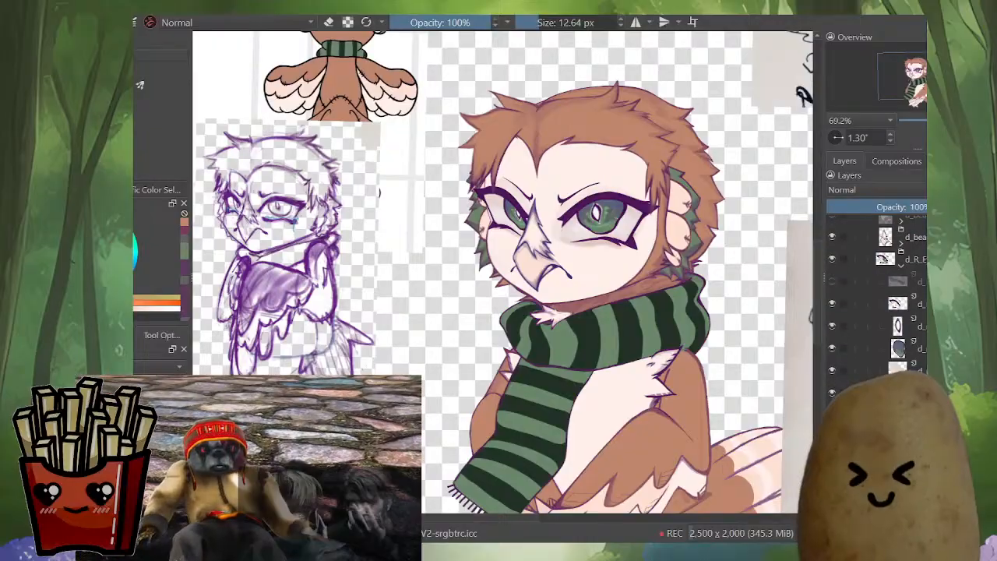
scroll(904, 305, "up", 6)
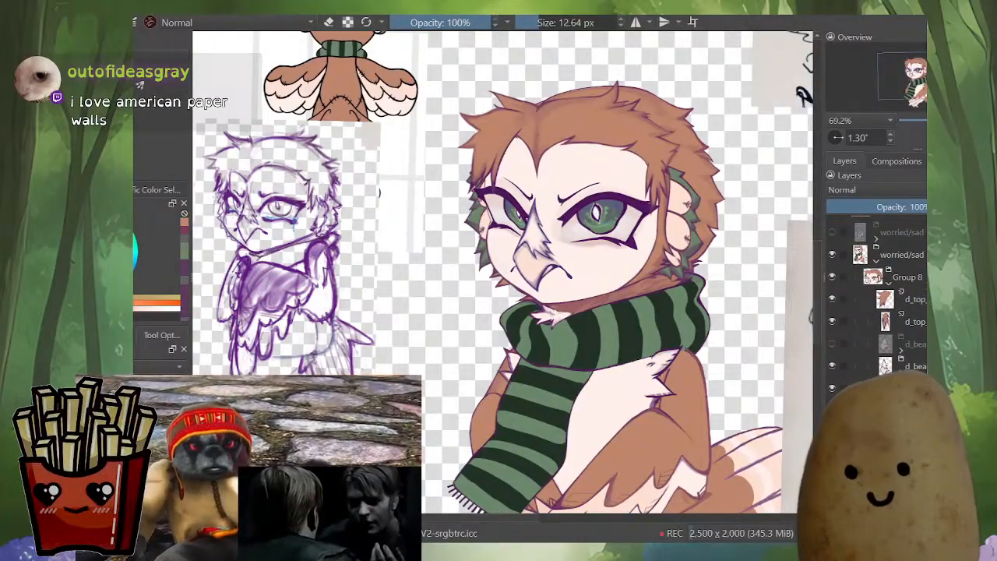
left_click(906, 278)
left_click(888, 283)
left_click(832, 277)
left_click(832, 278)
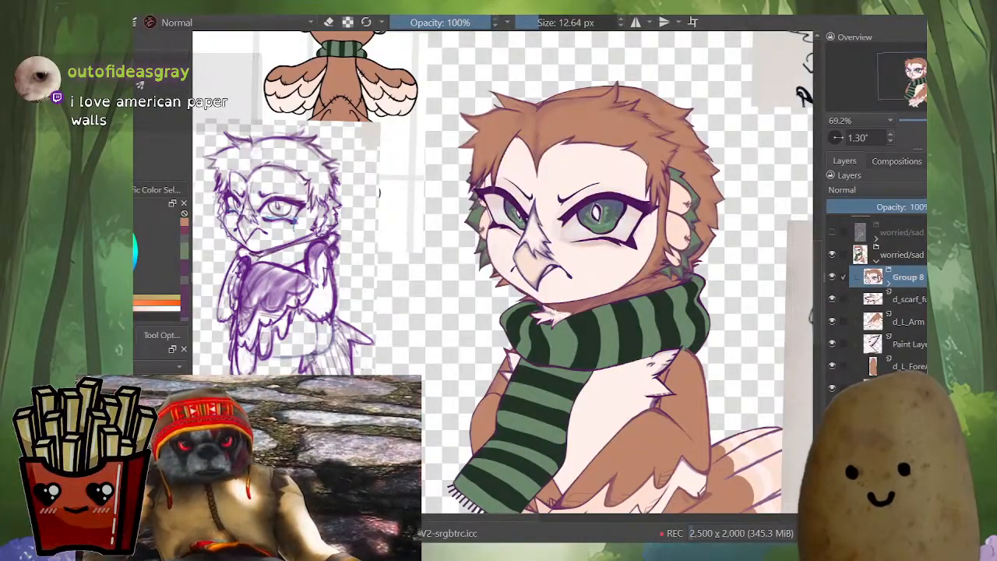
Step: Transform Group 8 to shift the whole head slightly down towards the scarf
left_click_drag(756, 302, 757, 338)
scroll(756, 338, "up", 1)
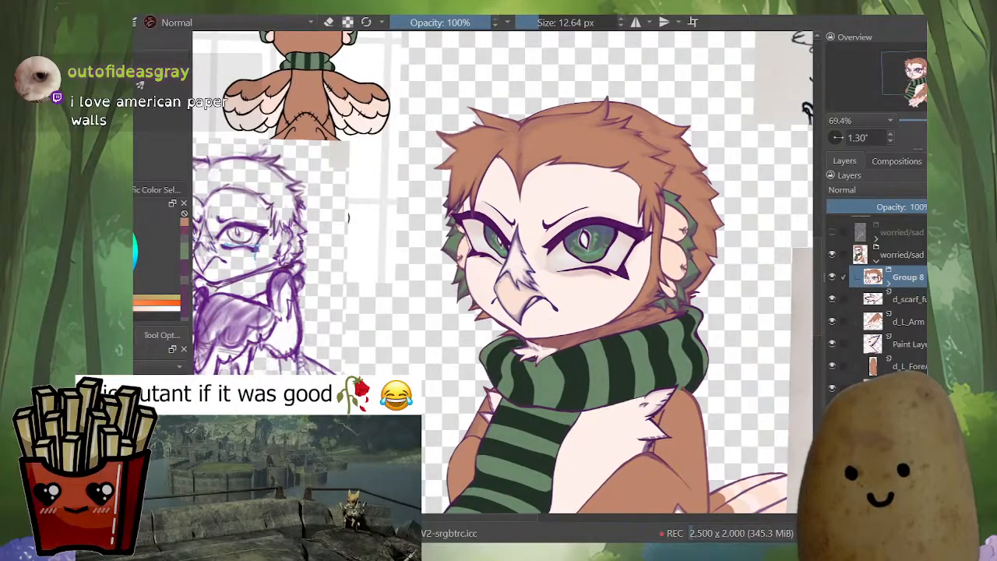
left_click_drag(590, 243, 592, 249)
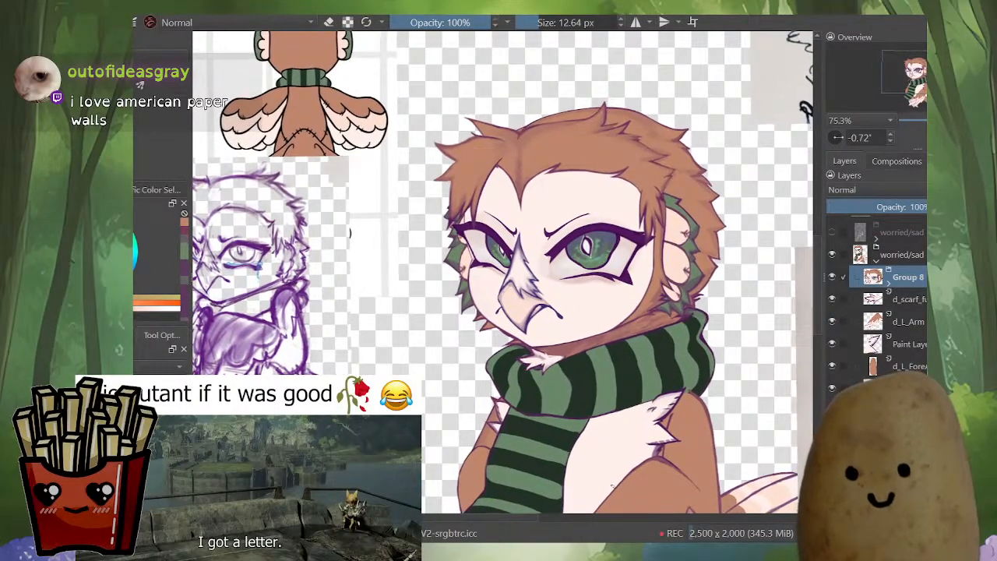
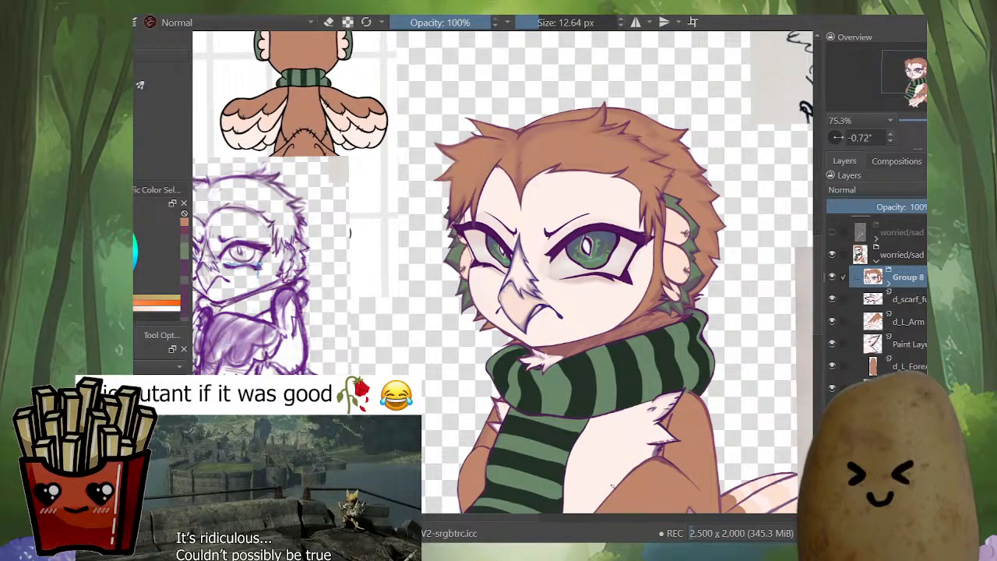
scroll(635, 278, "up", 3)
key("ctrl+t")
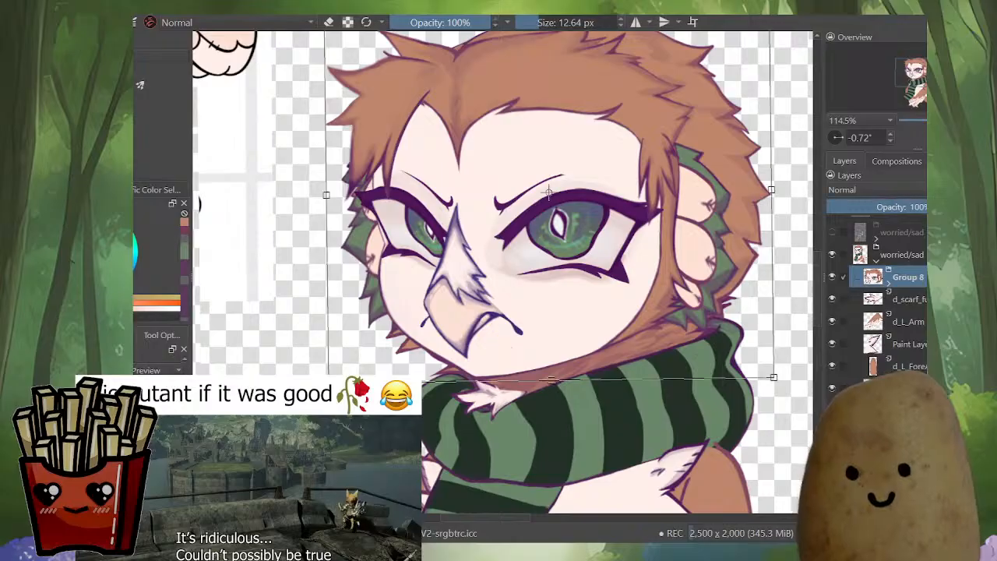
scroll(545, 272, "down", 2)
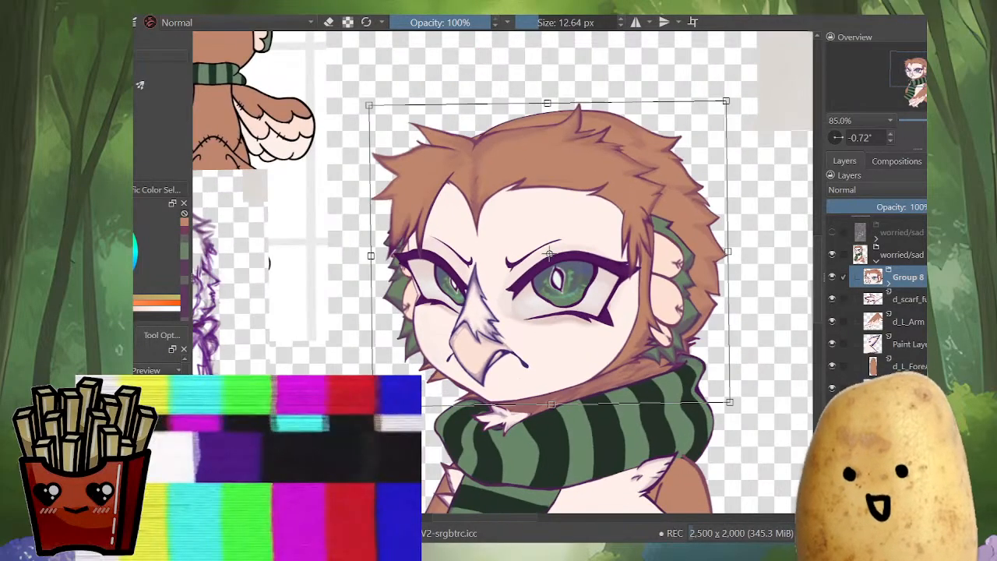
scroll(545, 272, "up", 3)
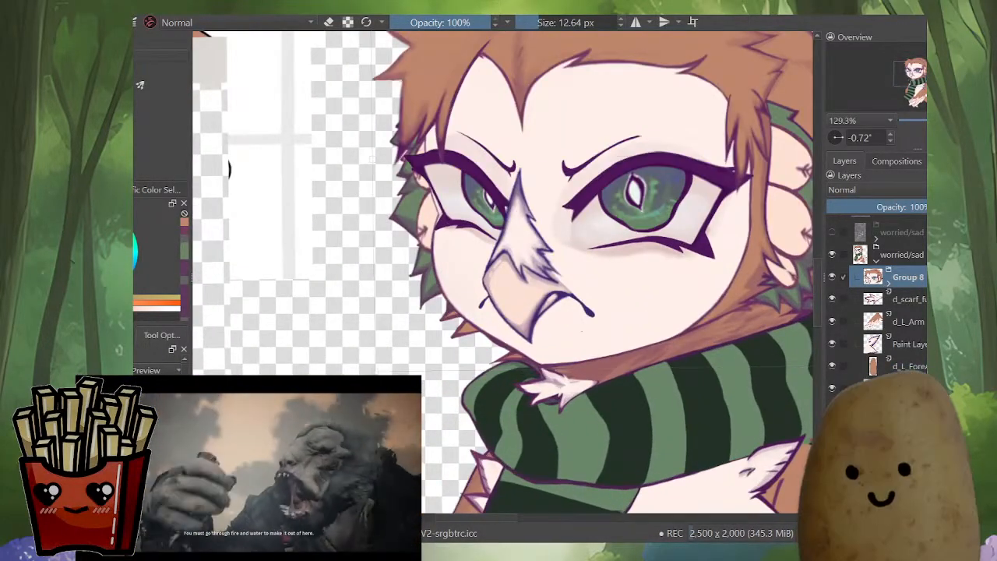
left_click_drag(623, 156, 623, 156)
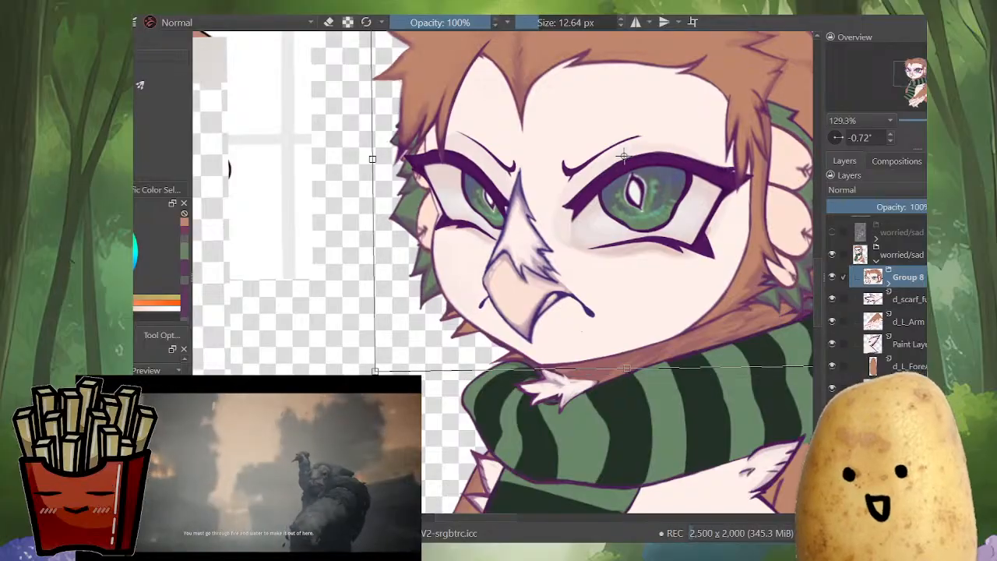
scroll(624, 156, "up", 3)
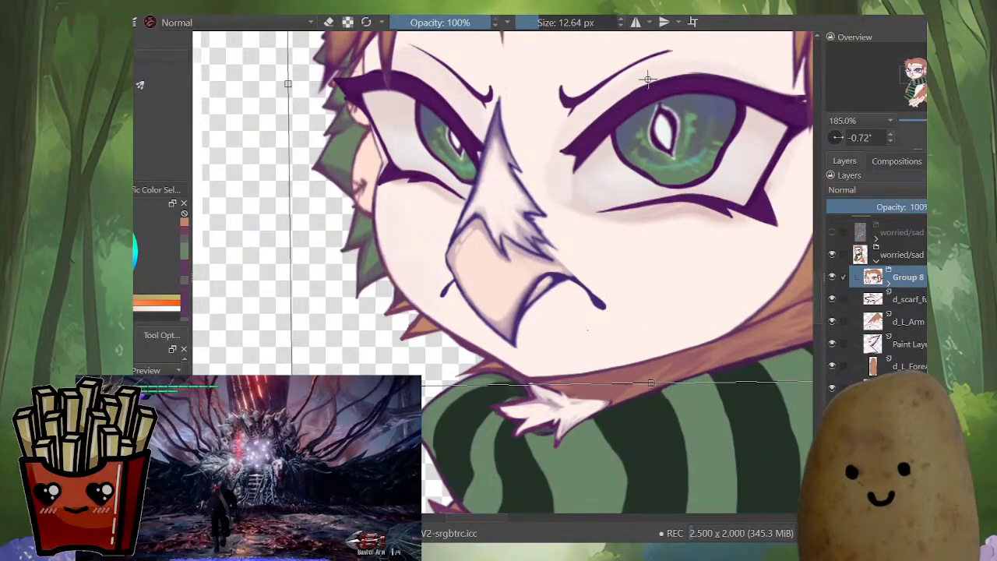
left_click_drag(623, 156, 625, 160)
left_click_drag(648, 82, 648, 87)
key("Return")
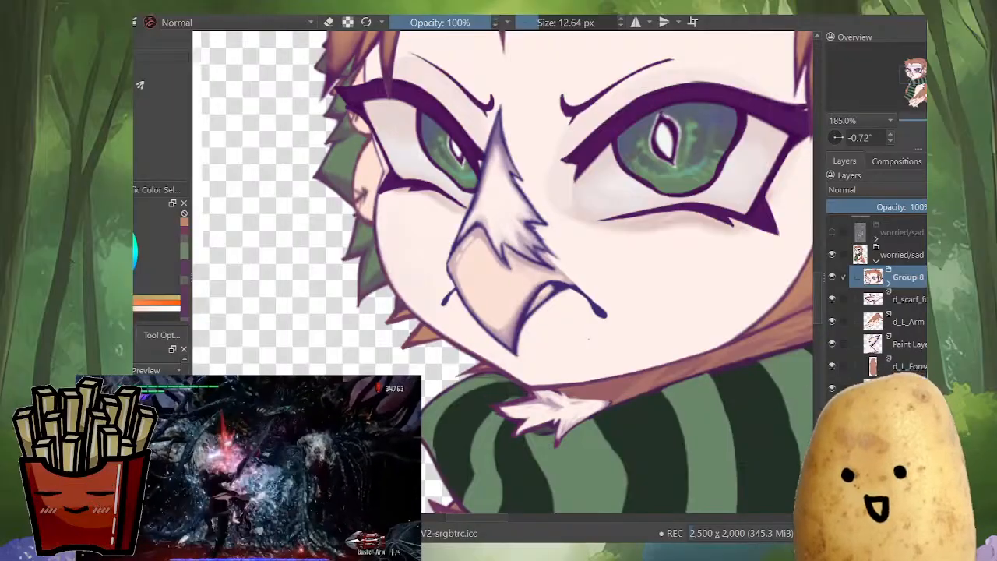
Step: Examine how the head, scarf and arm sit together on the whole owl, comparing the drawing with the d_L_Arm layer hidden and shown
scroll(616, 316, "down", 5)
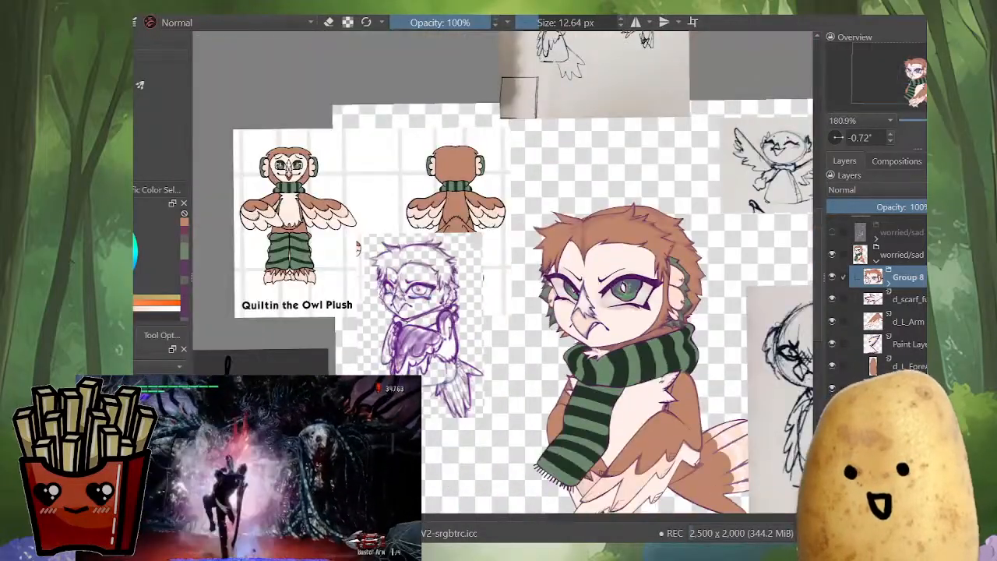
scroll(629, 401, "up", 3)
left_click_drag(629, 401, 628, 405)
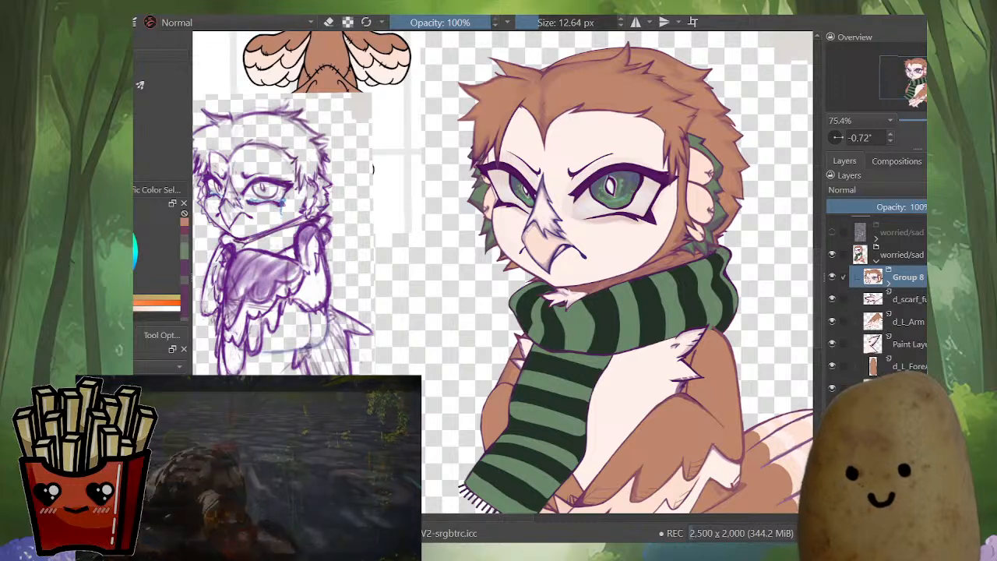
left_click(908, 366)
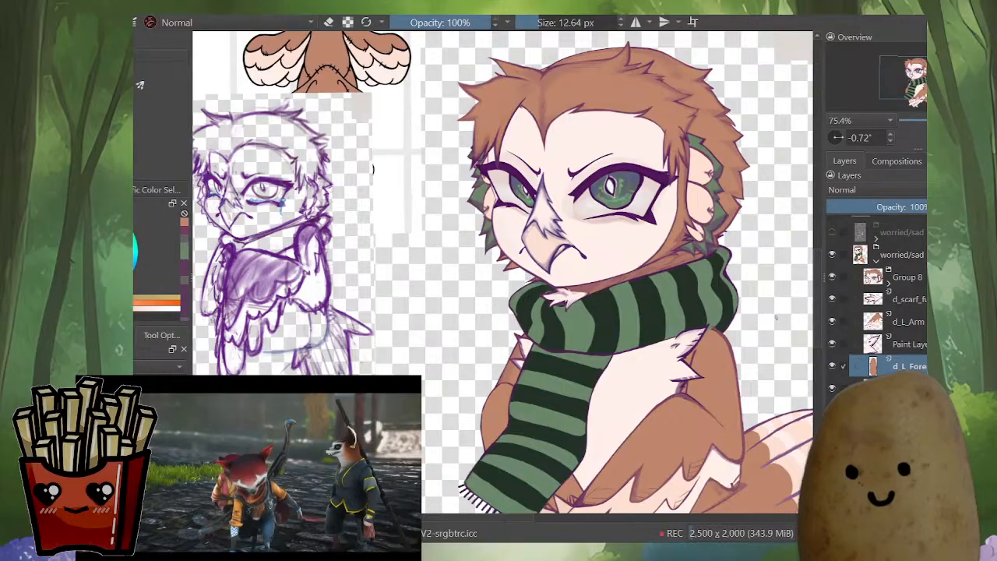
left_click(908, 299)
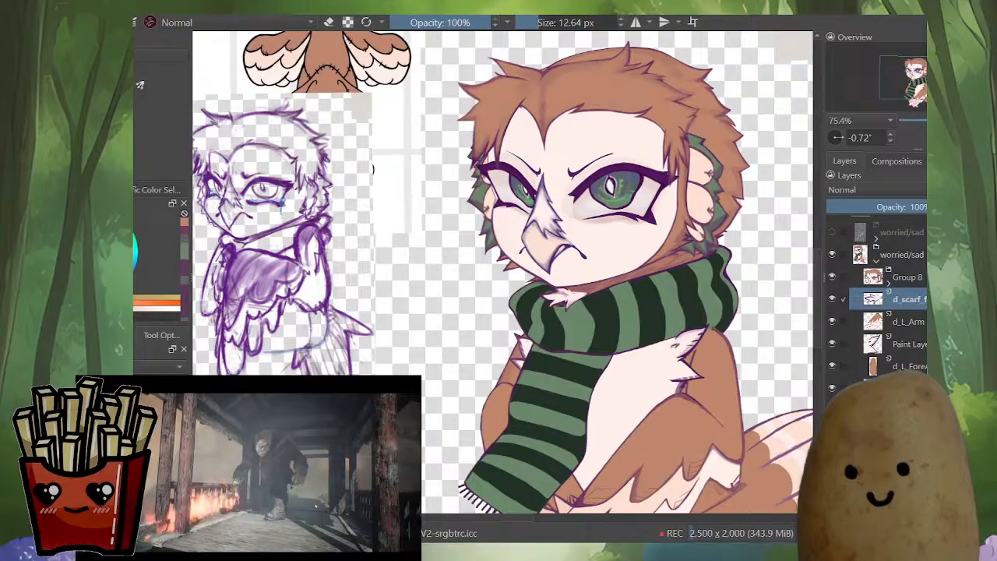
left_click(832, 321)
left_click(832, 320)
scroll(742, 250, "down", 1)
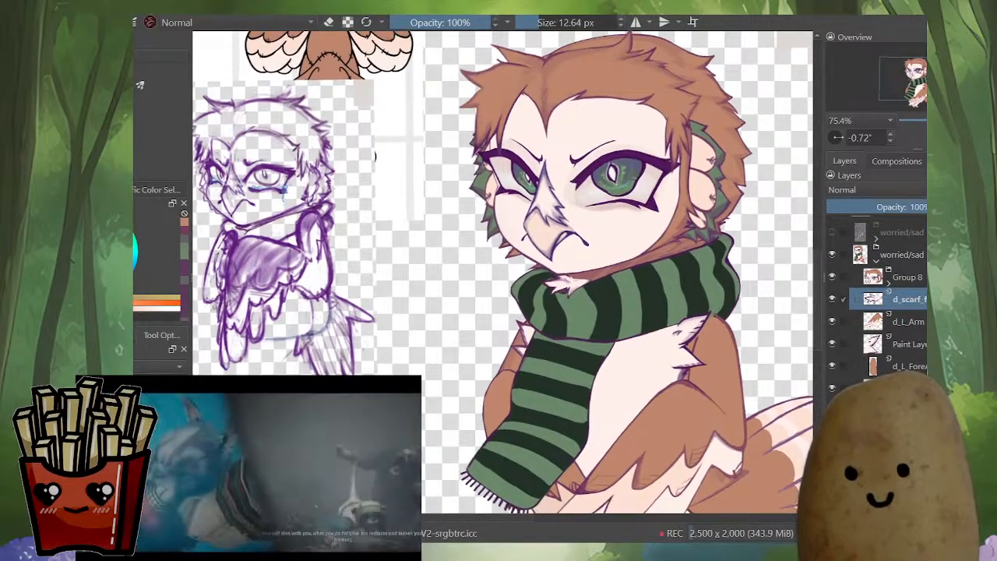
left_click_drag(623, 311, 625, 256)
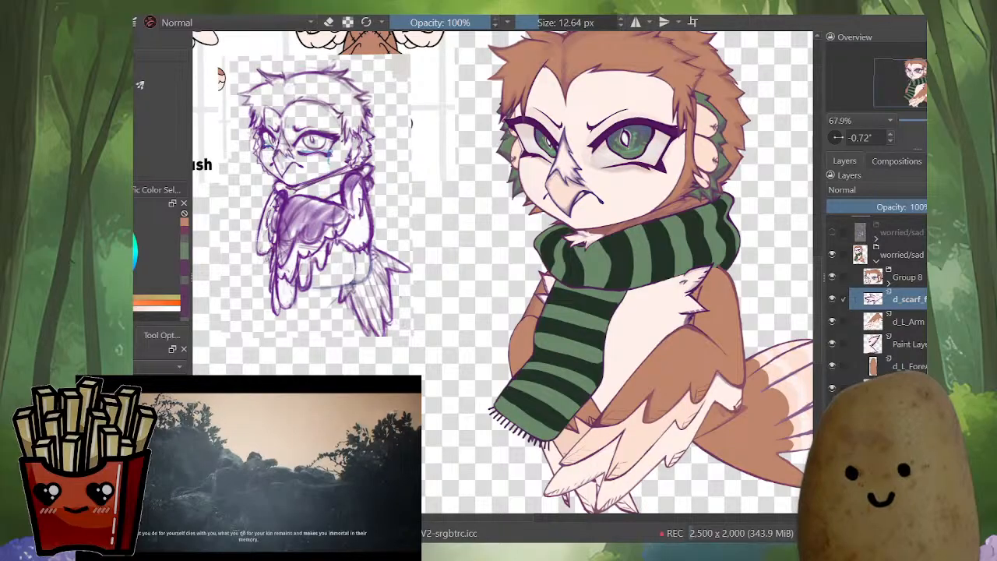
Step: Select the d_L_Arm and d_L_Fore layers together and transform them to raise the front arm towards the scarf
left_click(843, 321)
left_click(908, 321)
left_click(908, 343)
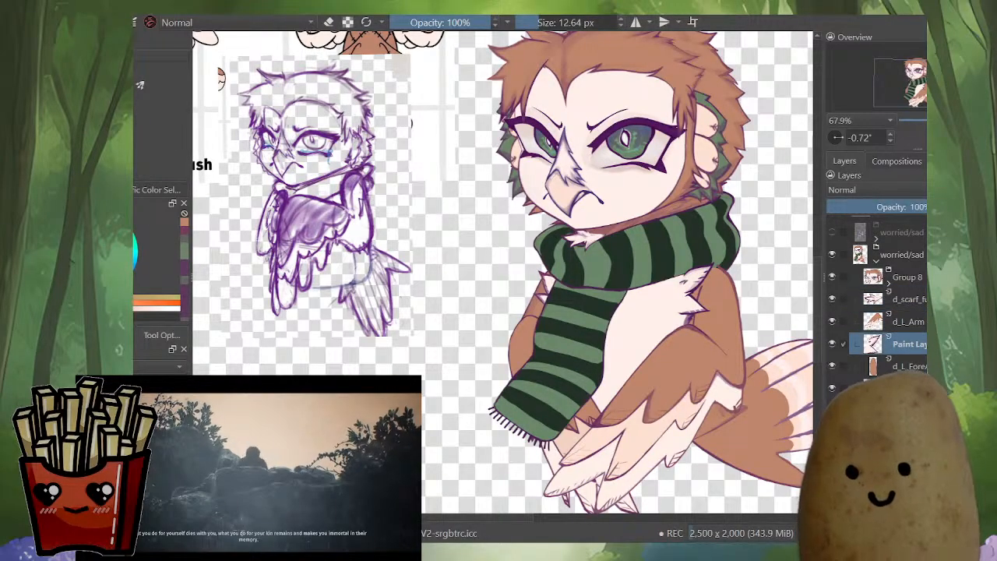
left_click(908, 366)
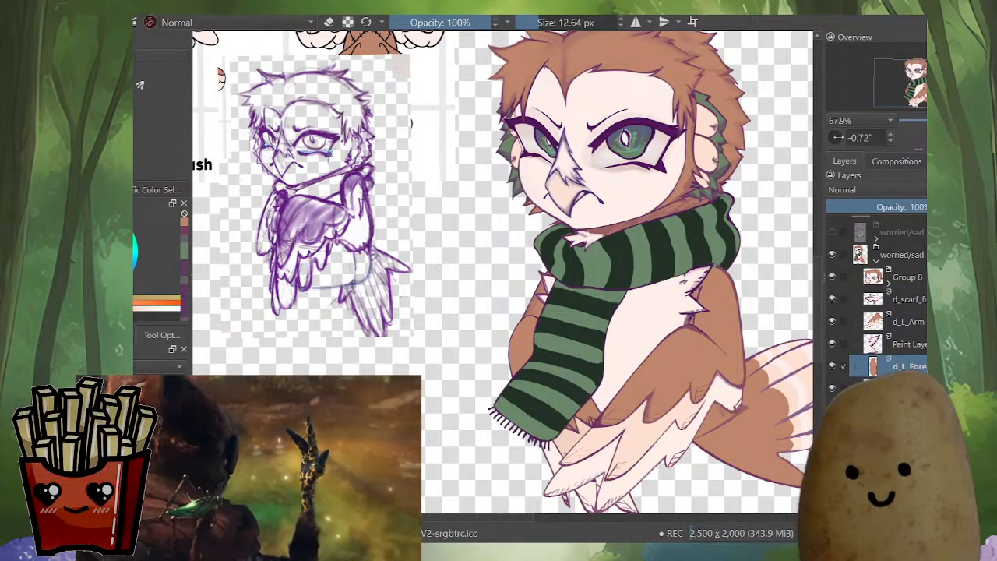
left_click(843, 321)
key("ctrl+t")
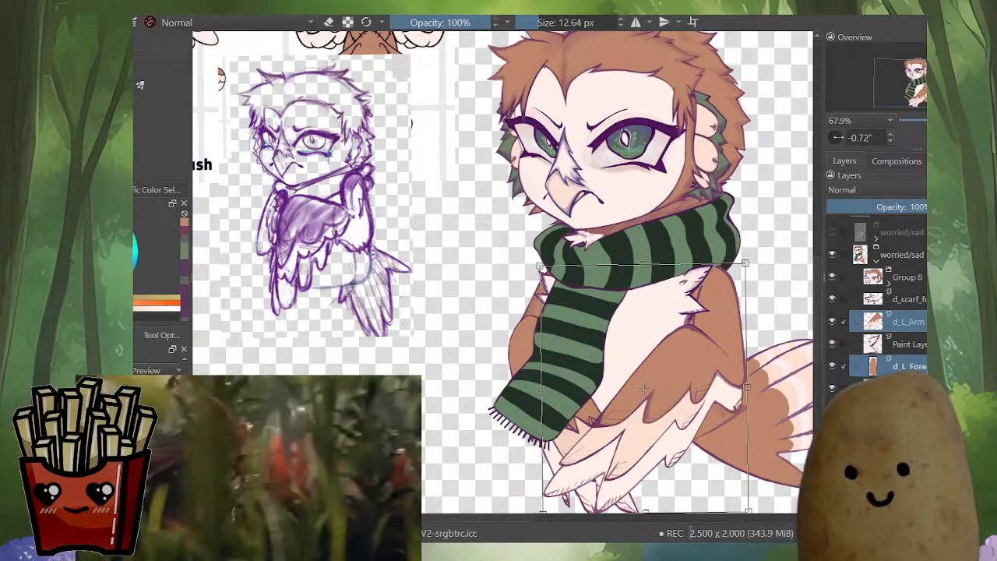
key("Return")
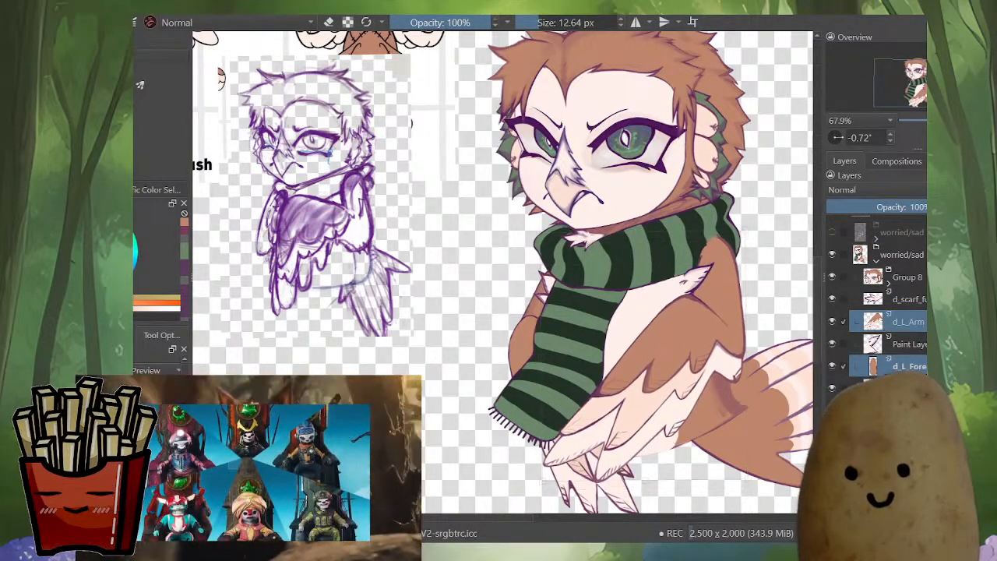
Step: Transform the two arm layers again to nudge them slightly upwards, checking the arm's placement in the mirrored view
key("ctrl+t")
left_click_drag(643, 354, 640, 346)
key("m")
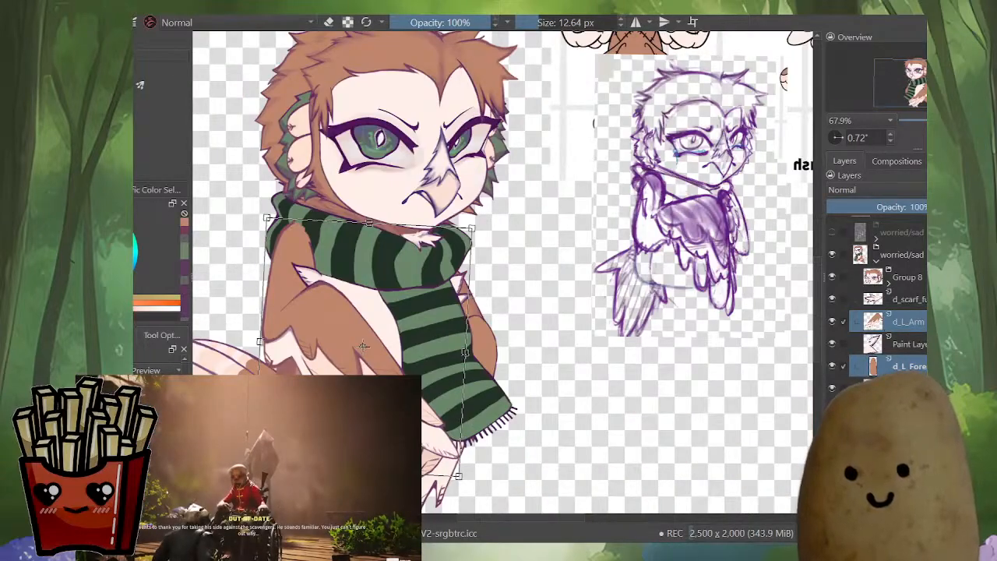
left_click_drag(363, 345, 445, 352)
key("m")
left_click_drag(559, 352, 596, 346)
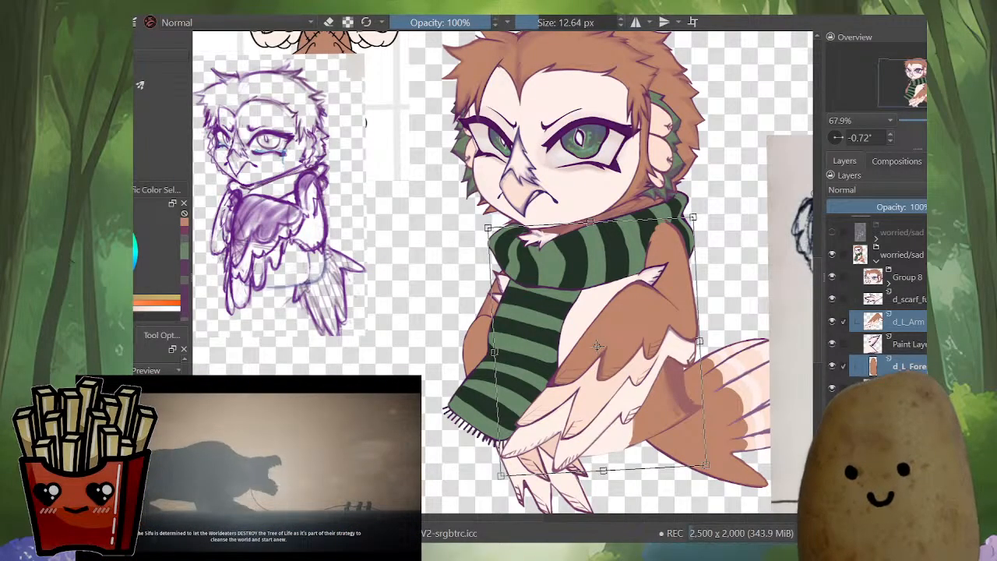
key("Return")
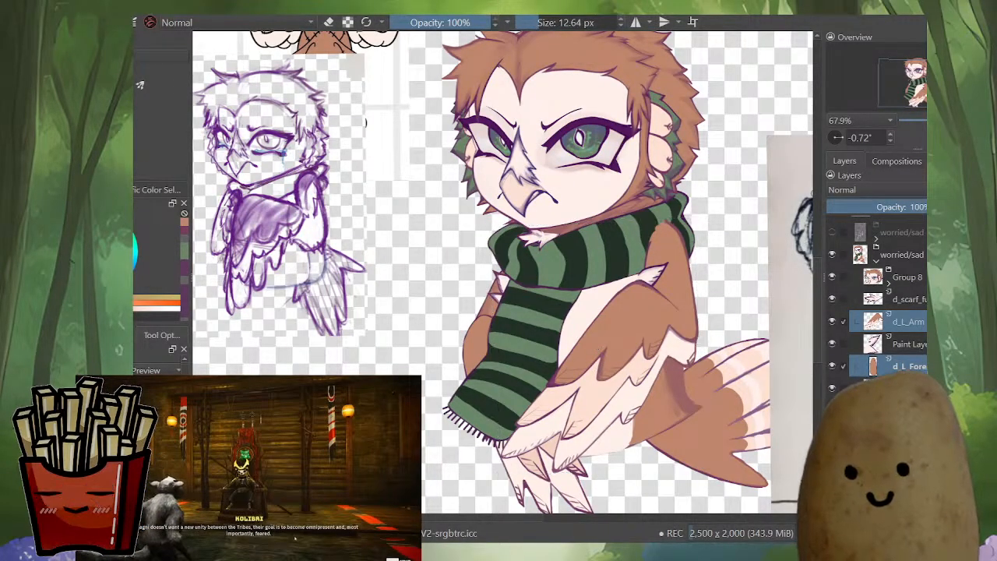
Step: Select the d_L_Fore layer, set the brush to 10.44 px and sample the purple outline colour from the drawing
left_click(909, 366)
scroll(661, 249, "up", 4)
key("b")
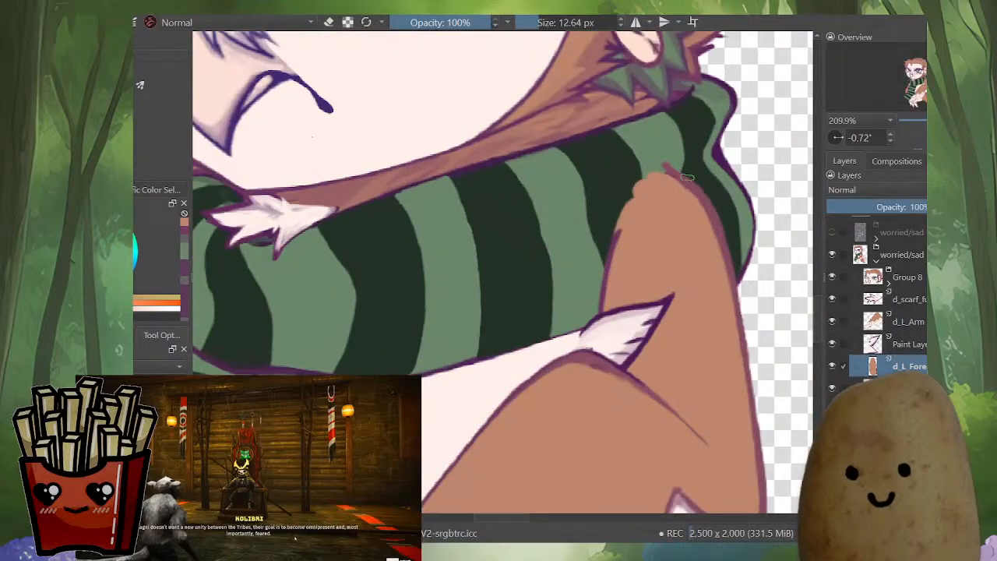
scroll(611, 261, "up", 2)
left_click(609, 262, "ctrl")
left_click_drag(621, 332, 579, 329)
key("alt+i")
key("alt+i")
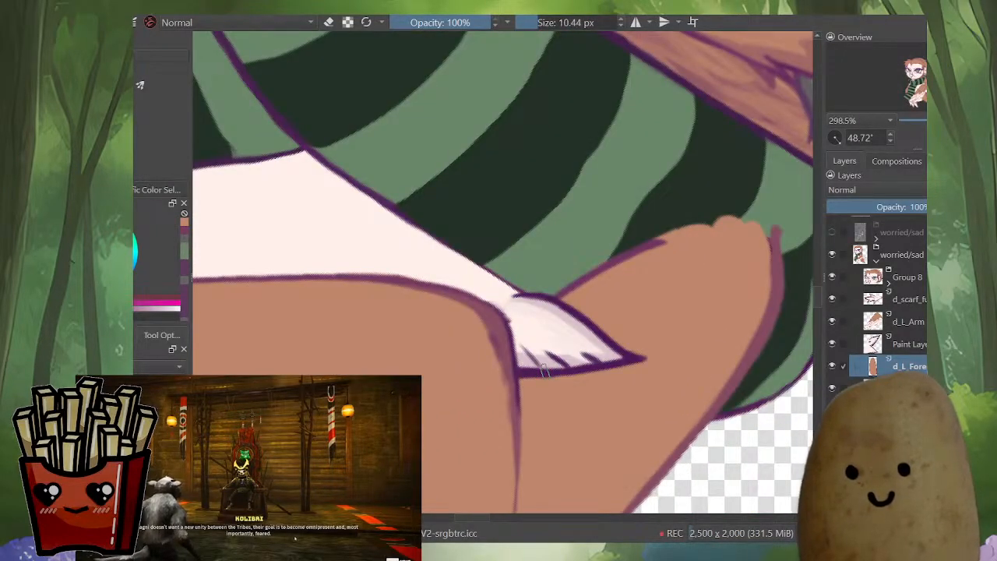
left_click_drag(544, 371, 595, 326)
left_click_drag(595, 325, 546, 416)
scroll(569, 312, "down", 5)
left_click_drag(488, 171, 470, 175)
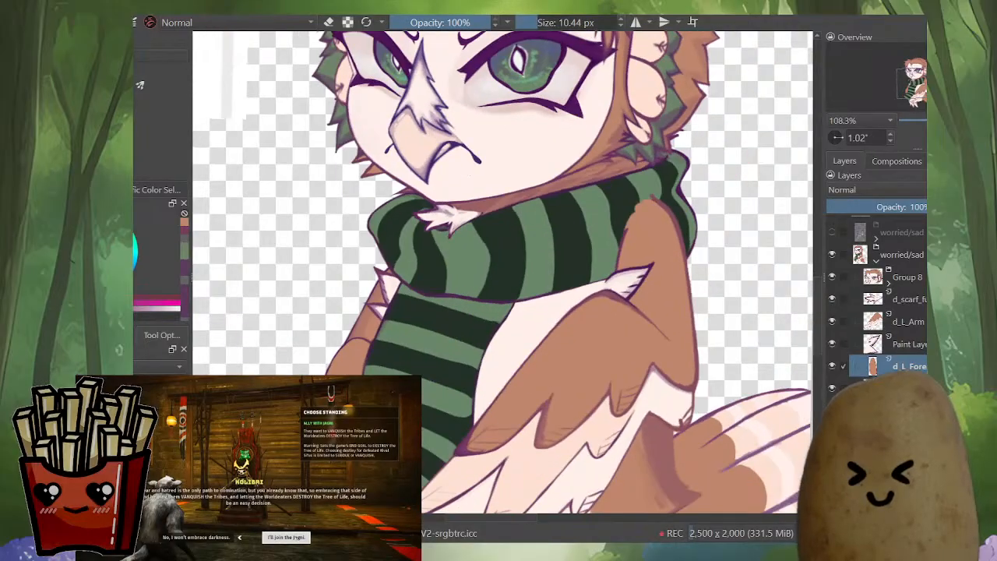
scroll(704, 382, "down", 3)
scroll(705, 382, "up", 3)
Step: Transform the d_L_Fore layer to nudge the upper arm slightly left, in line with the shoulder and scarf
key("ctrl+t")
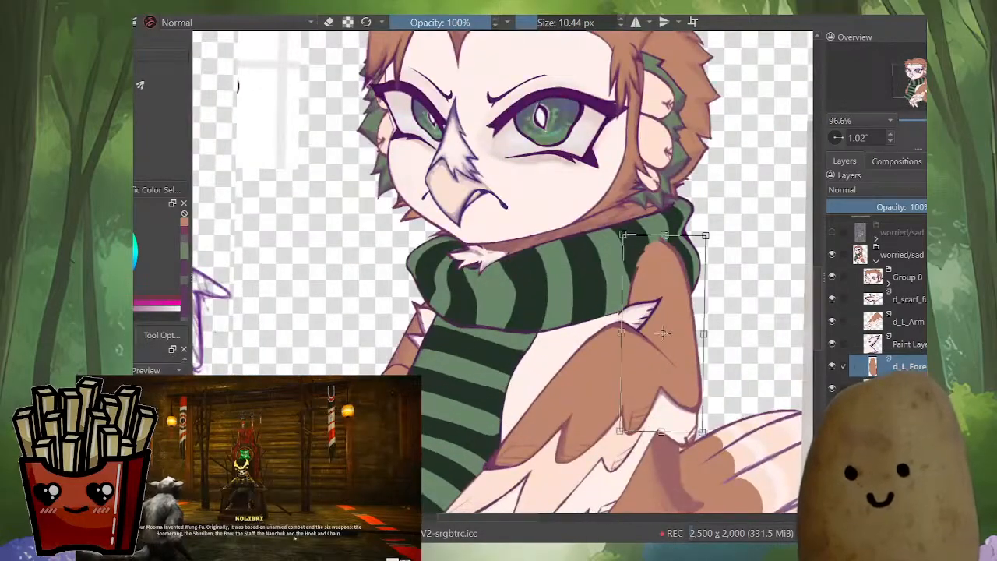
scroll(662, 333, "up", 1)
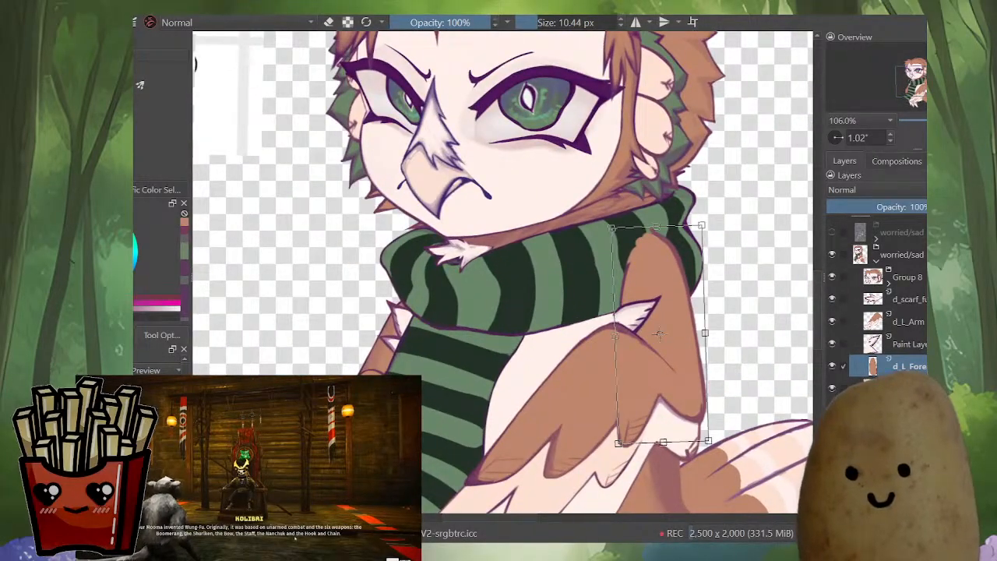
key("Left")
key("Left")
key("Left")
key("Left")
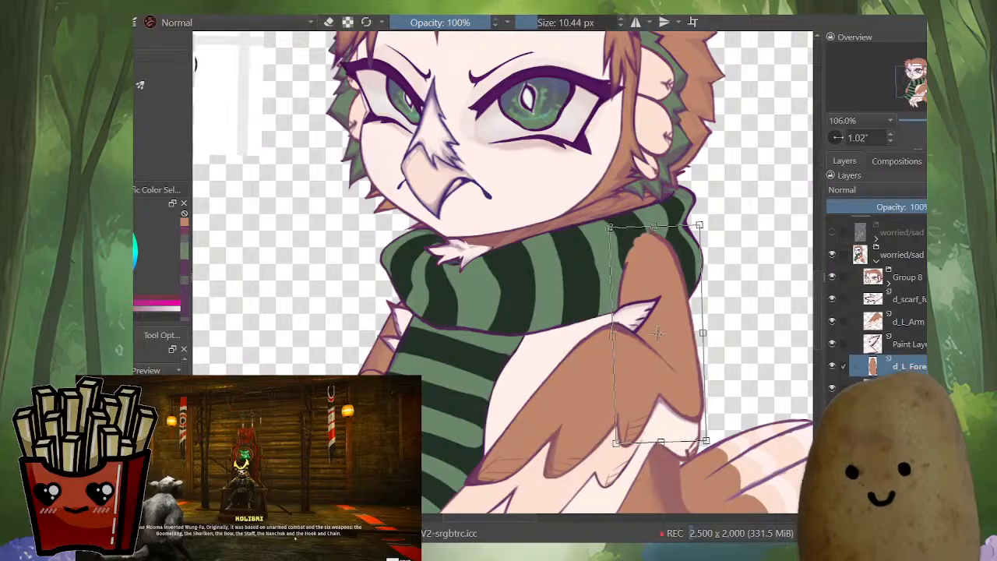
key("Return")
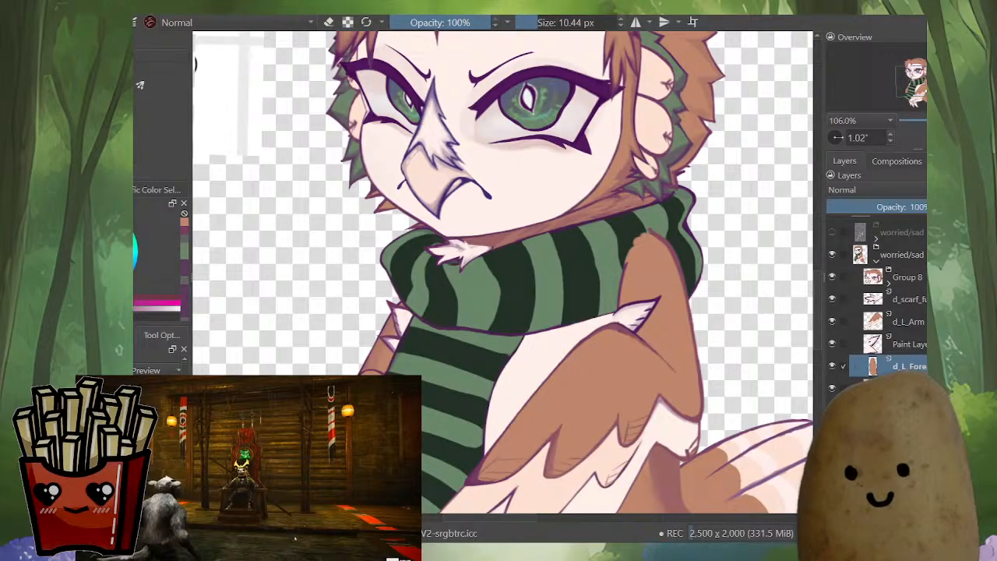
Step: Draw a purple outline around the unfinished top of the isolated upper arm, joining both side lines in a rounded curve
scroll(659, 299, "up", 4)
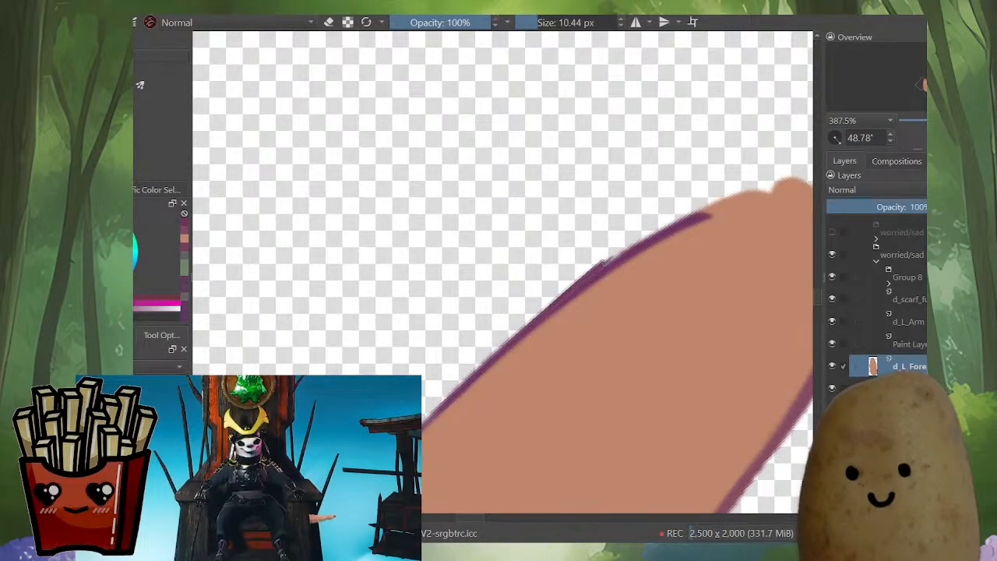
left_click_drag(650, 228, 739, 183)
mouse_move(739, 183)
left_mouse_down()
mouse_move(645, 244)
mouse_move(638, 230)
left_mouse_up()
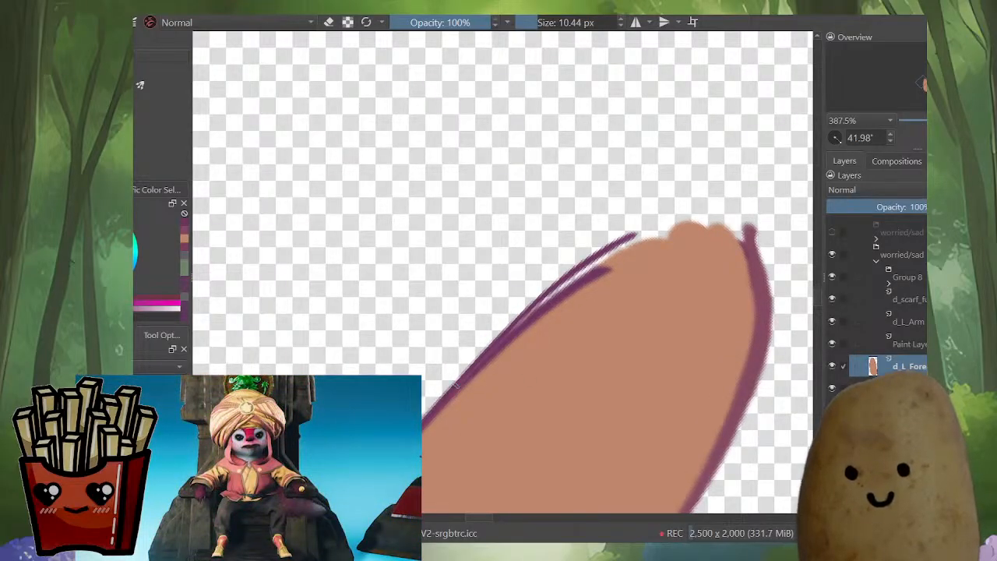
mouse_move(456, 386)
left_mouse_down()
mouse_move(579, 261)
mouse_move(633, 232)
mouse_move(673, 216)
mouse_move(714, 222)
mouse_move(747, 261)
left_mouse_up()
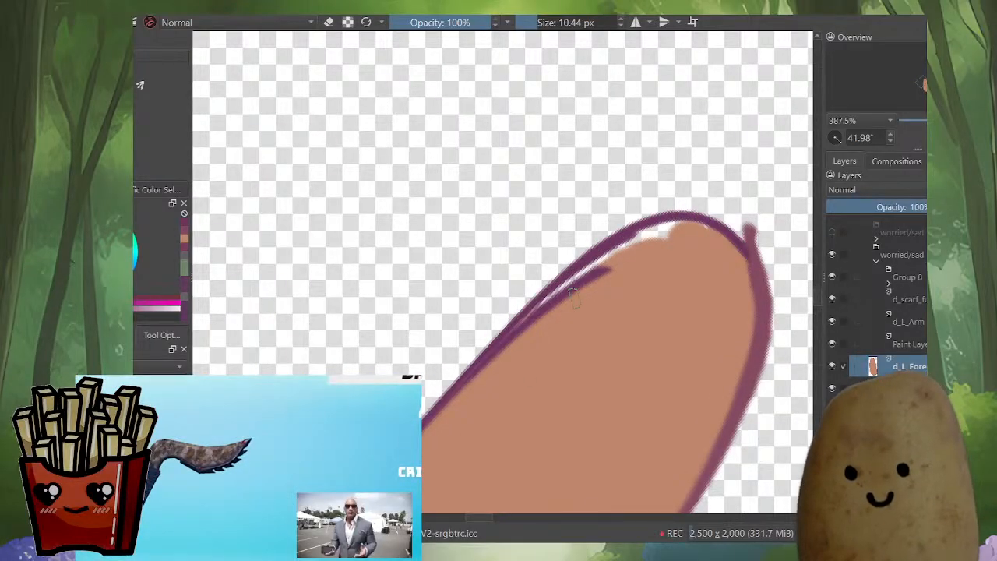
mouse_move(505, 329)
left_mouse_down()
mouse_move(612, 243)
mouse_move(702, 225)
mouse_move(732, 236)
mouse_move(759, 276)
mouse_move(754, 353)
left_mouse_up()
Step: Erase the stray line end at the top of the upper arm and smooth the outer edge of its outline
key("e")
key("m")
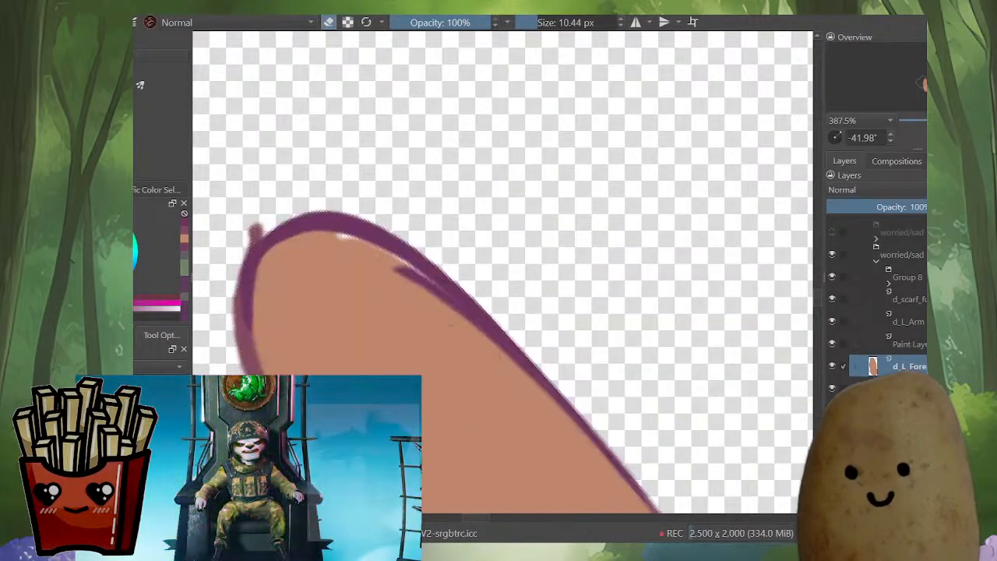
mouse_move(257, 217)
left_mouse_down()
mouse_move(480, 233)
mouse_move(466, 256)
left_mouse_up()
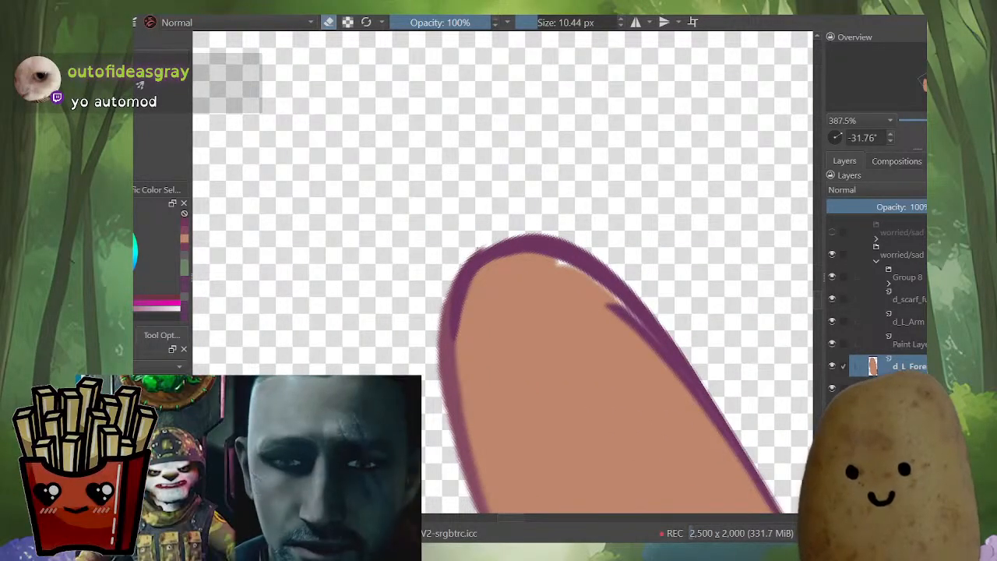
left_click_drag(437, 426, 503, 362)
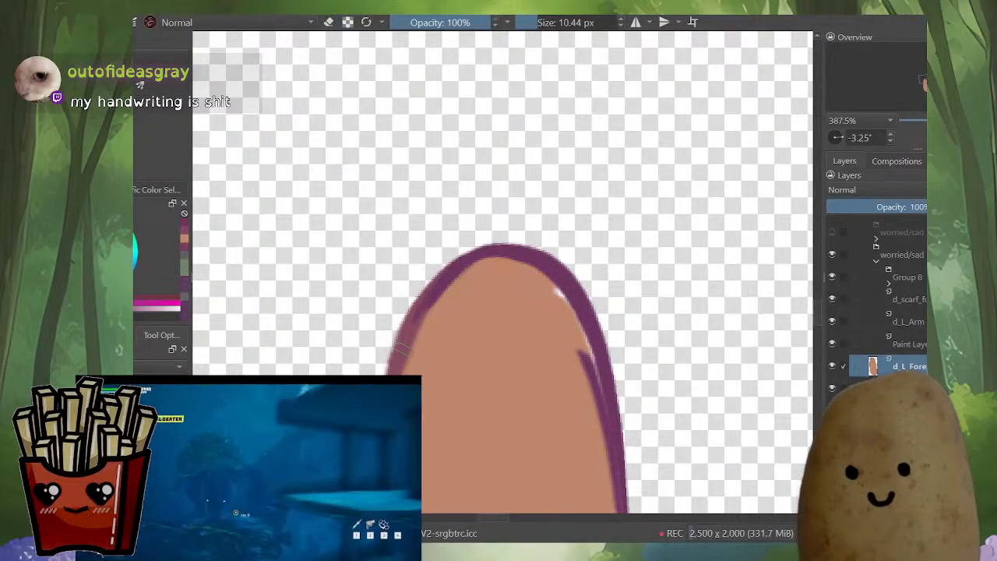
scroll(528, 330, "down", 5)
key("m")
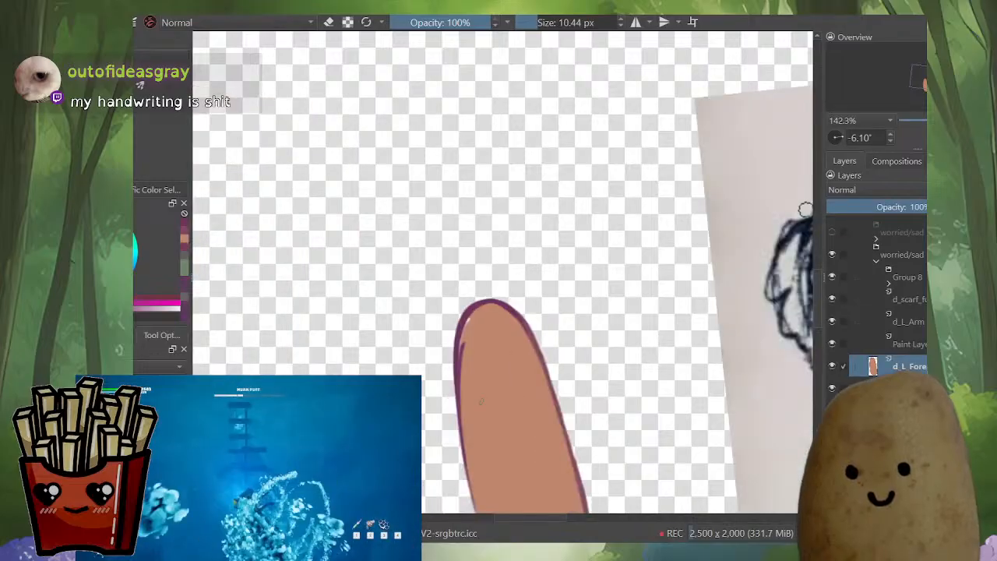
Step: Sample the arm's brown and paint over the white gaps and leftover inner line along the upper arm's rounded top
scroll(467, 350, "up", 1)
scroll(537, 270, "up", 3)
left_click(545, 275, "ctrl")
left_click_drag(545, 276, 530, 304)
mouse_move(503, 232)
left_mouse_down()
mouse_move(580, 147)
mouse_move(502, 171)
mouse_move(427, 246)
left_mouse_up()
left_click_drag(481, 189, 405, 270)
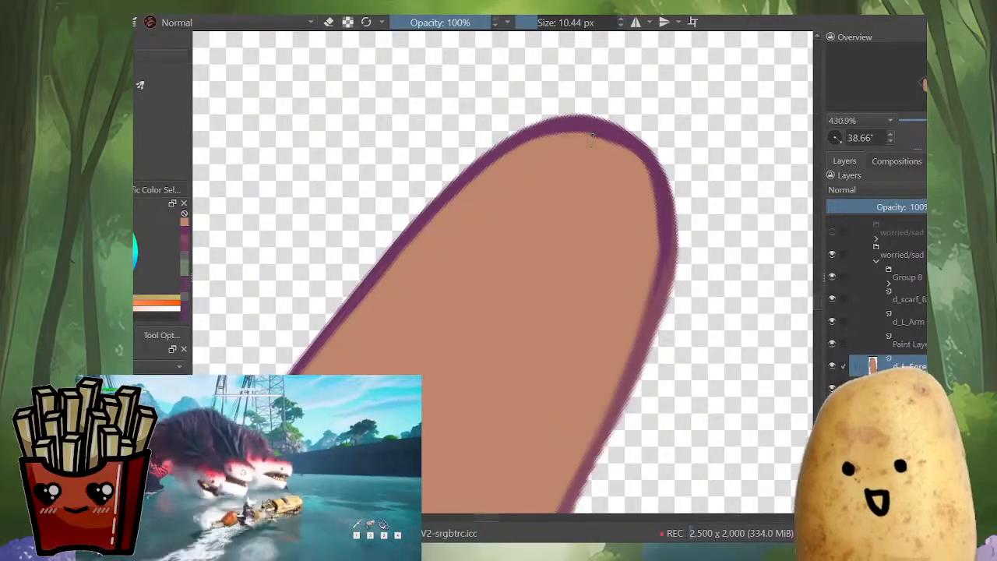
key("m")
key("m")
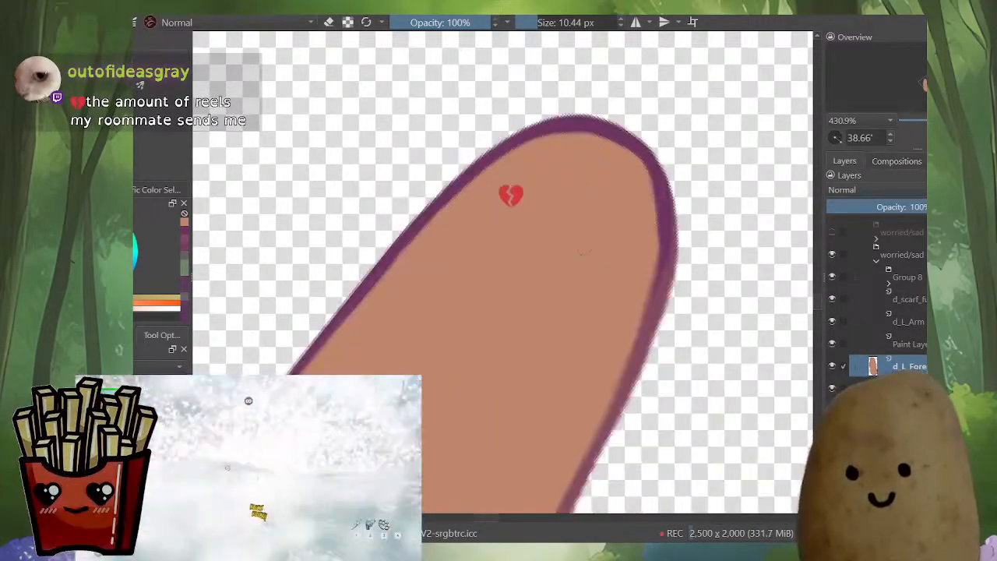
Step: Redraw the faded purple outline along the lower back edge of the upper arm and undo the last stroke
left_click_drag(528, 234, 514, 359)
left_click_drag(545, 343, 635, 233)
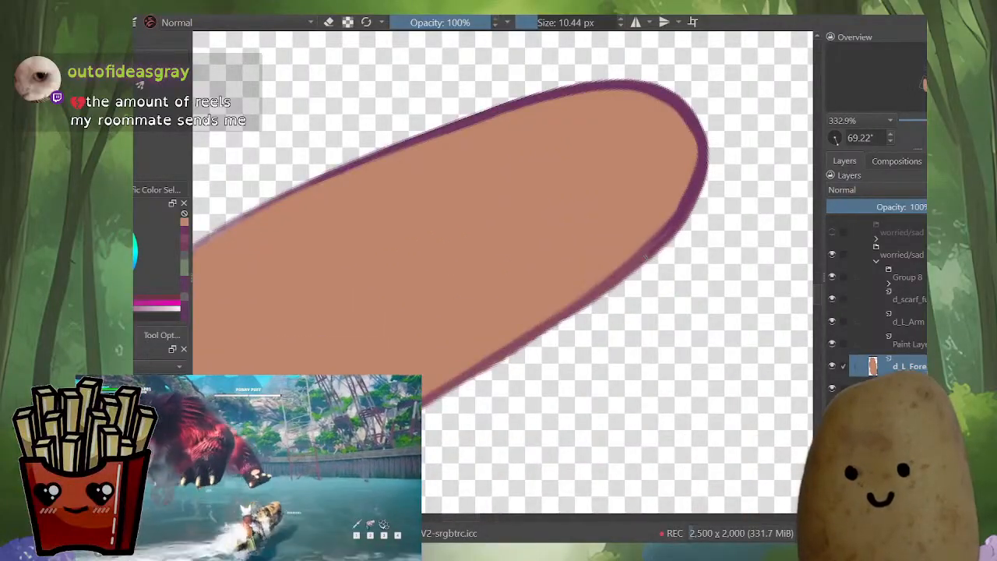
left_click_drag(433, 238, 618, 269)
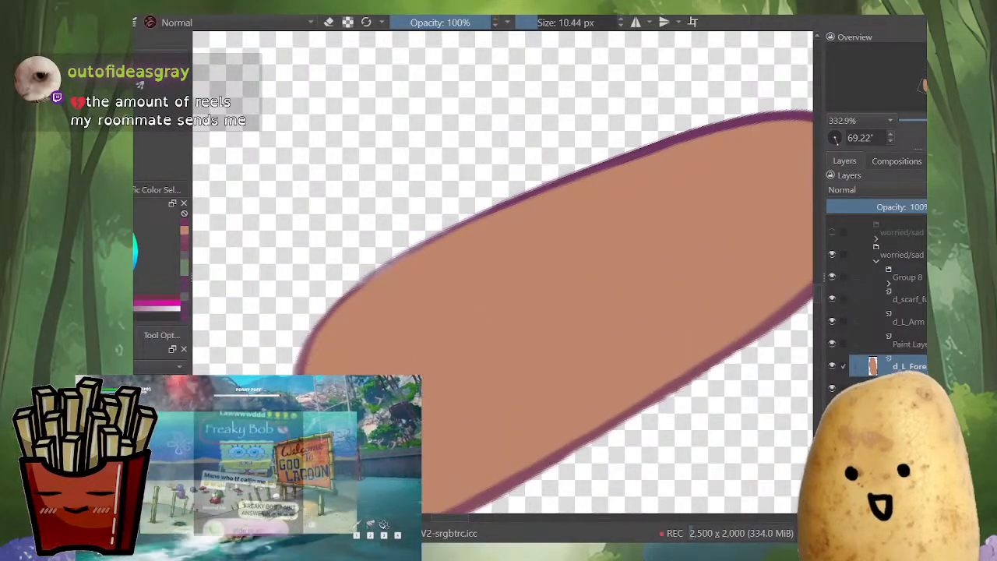
left_click_drag(327, 312, 404, 249)
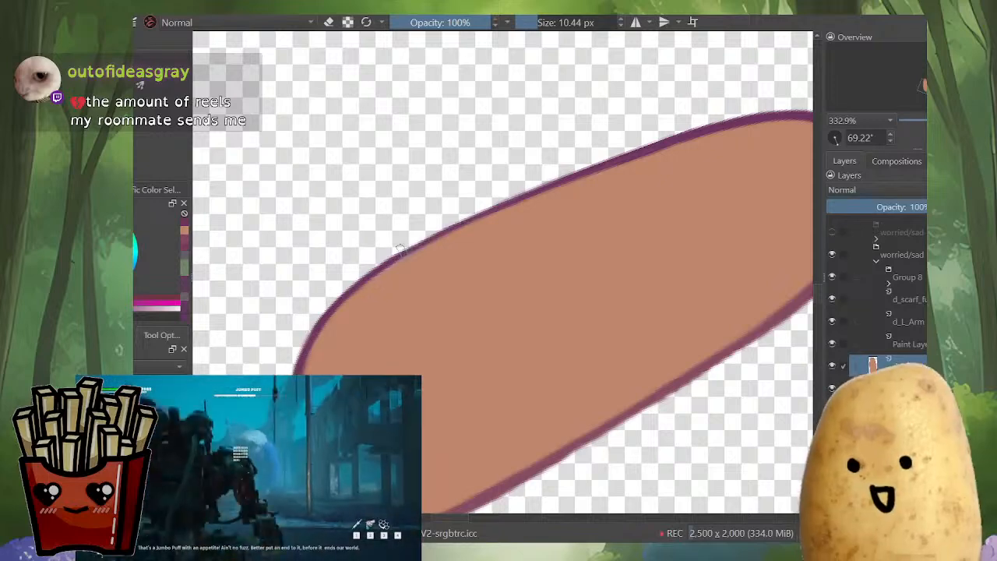
key("ctrl+z")
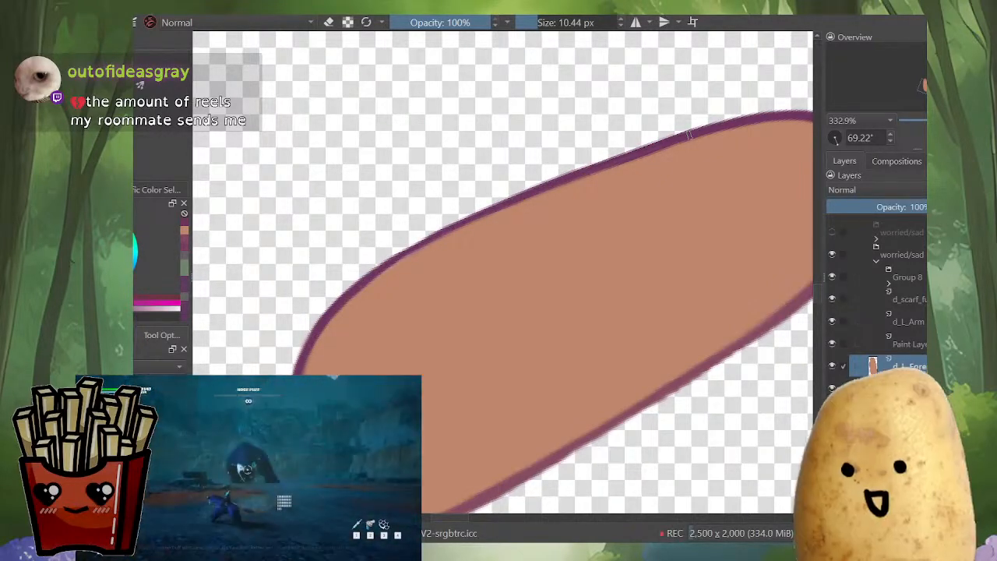
Step: Sample the outline purple and strengthen the faded contour around the isolated upper arm's rounded top and along its sides
left_click_drag(573, 163, 515, 174)
left_click_drag(624, 195, 589, 159)
mouse_move(693, 257)
left_mouse_down()
mouse_move(705, 214)
mouse_move(710, 222)
left_mouse_up()
left_click(717, 226, "ctrl")
left_click(753, 262, "ctrl")
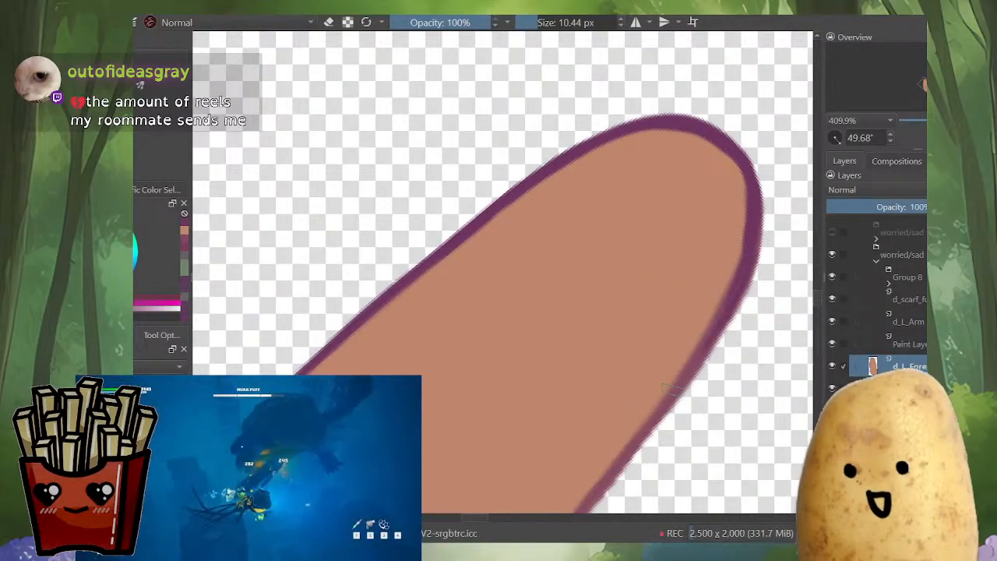
left_click_drag(716, 288, 713, 358)
left_click_drag(522, 413, 525, 362)
left_click_drag(661, 257, 584, 317)
mouse_move(662, 233)
left_mouse_down()
mouse_move(666, 257)
mouse_move(662, 225)
mouse_move(665, 259)
left_mouse_up()
left_click_drag(351, 452, 475, 346)
left_click_drag(403, 365, 421, 288)
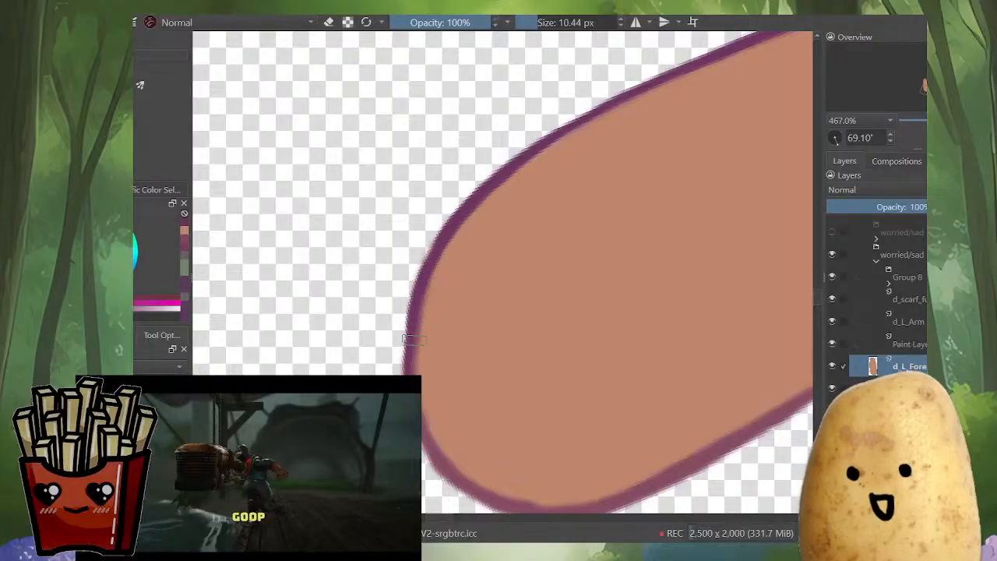
Step: Sample the arm's brown near the outline and end the isolated view of the upper arm layer
left_click(419, 293, "ctrl")
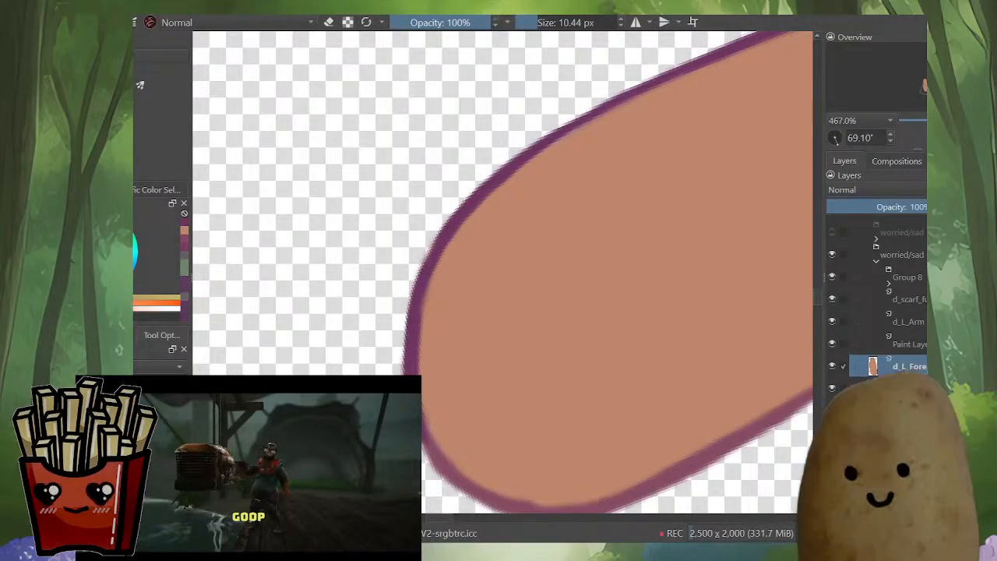
left_click_drag(619, 342, 623, 440)
left_click_drag(806, 316, 592, 392)
key("alt+i")
Step: Examine the finished upper arm against the scarf and the whole owl in both normal and mirrored views
key("m")
mouse_move(335, 351)
left_mouse_down()
mouse_move(409, 364)
mouse_move(452, 159)
mouse_move(442, 260)
mouse_move(450, 179)
left_mouse_up()
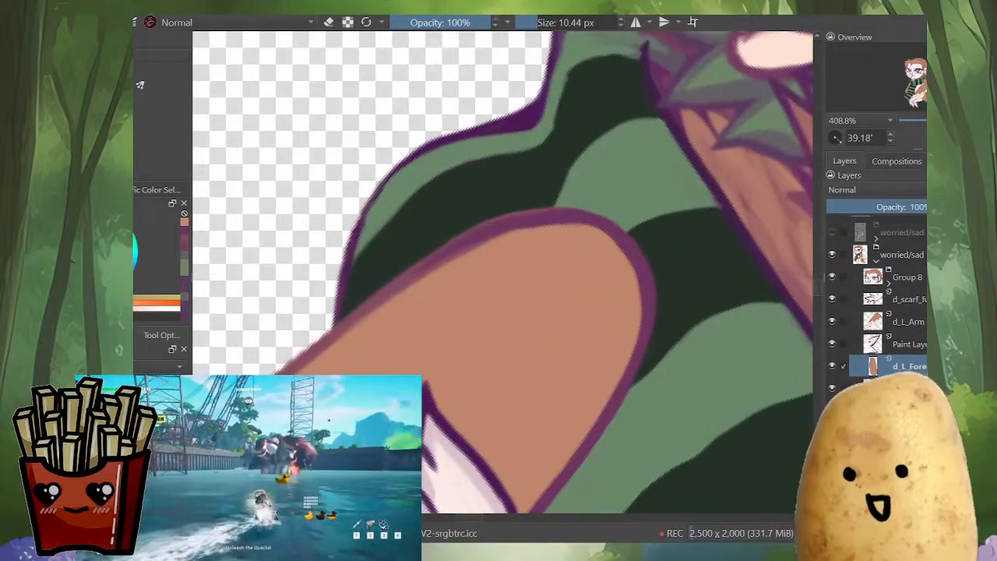
mouse_move(439, 268)
left_mouse_down()
mouse_move(462, 260)
mouse_move(540, 229)
mouse_move(578, 224)
mouse_move(595, 243)
mouse_move(627, 255)
left_mouse_up()
left_click_drag(605, 343, 605, 503)
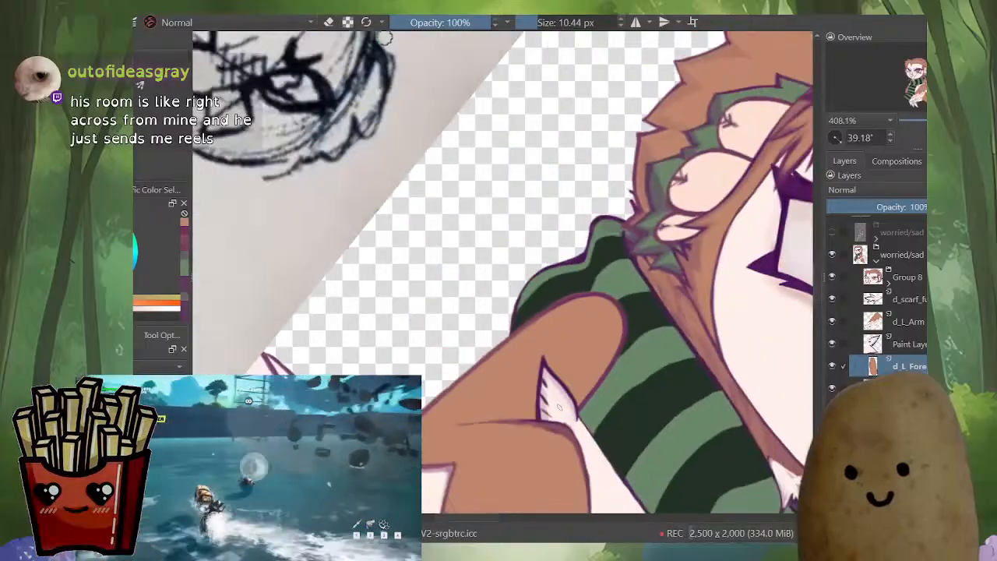
key("m")
left_click_drag(467, 312, 640, 306)
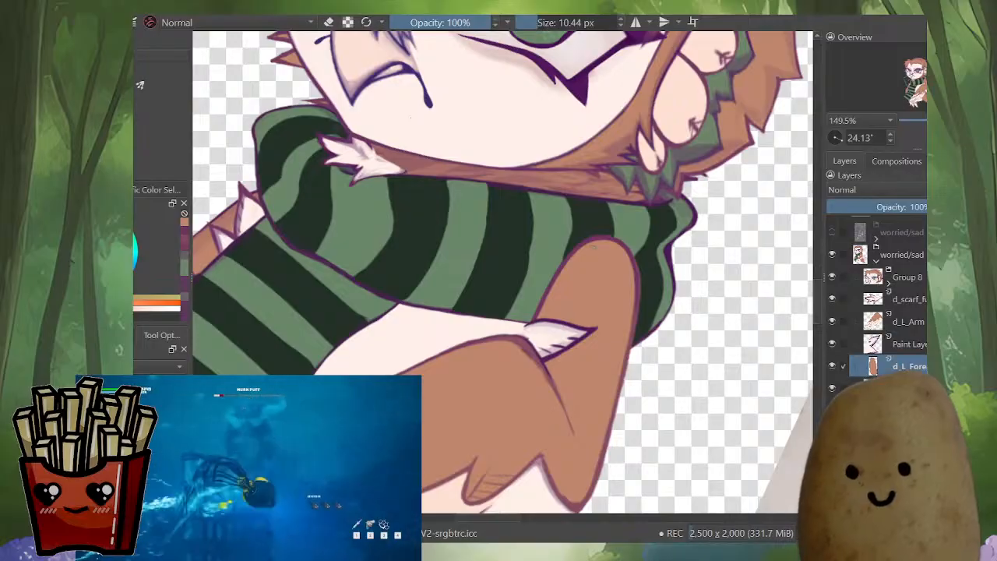
scroll(588, 298, "down", 4)
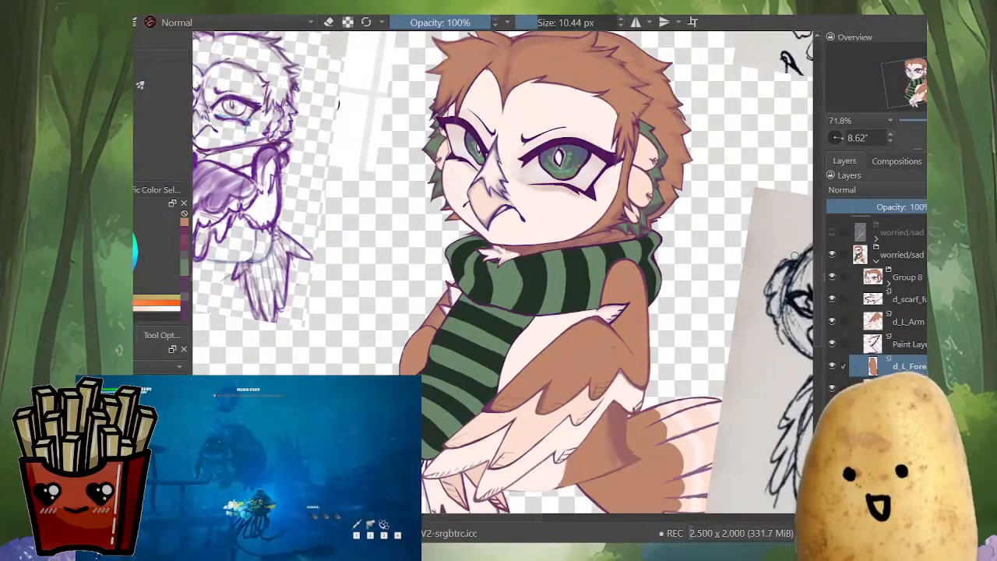
left_click_drag(561, 257, 578, 209)
scroll(577, 257, "up", 1)
scroll(579, 257, "down", 4)
left_click_drag(579, 257, 578, 225)
key("m")
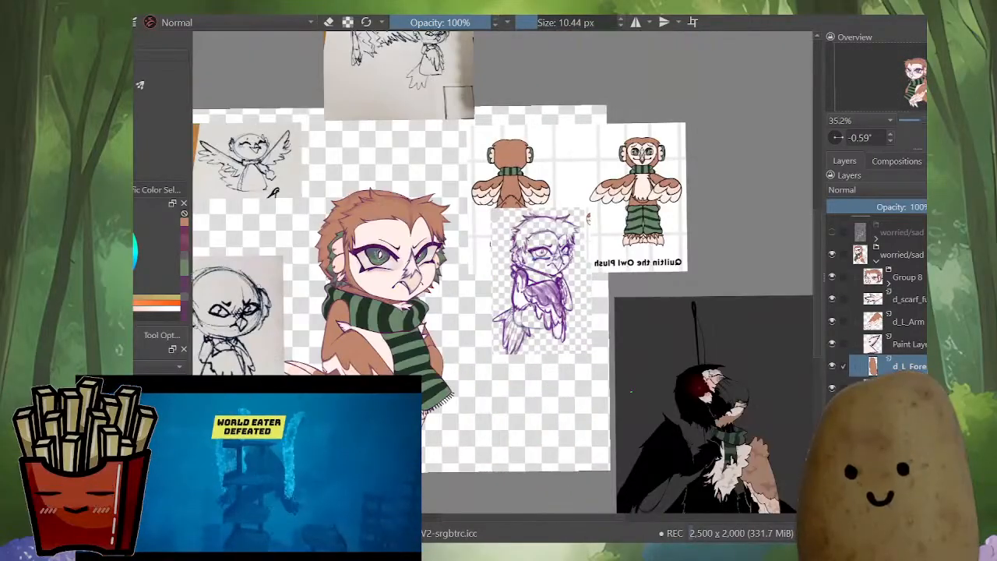
key("m")
scroll(568, 288, "up", 4)
Step: Select the front wing layer d_L_Arm and start a transform with an adjustable warp grid, checking it in mirrored view
left_click(907, 321)
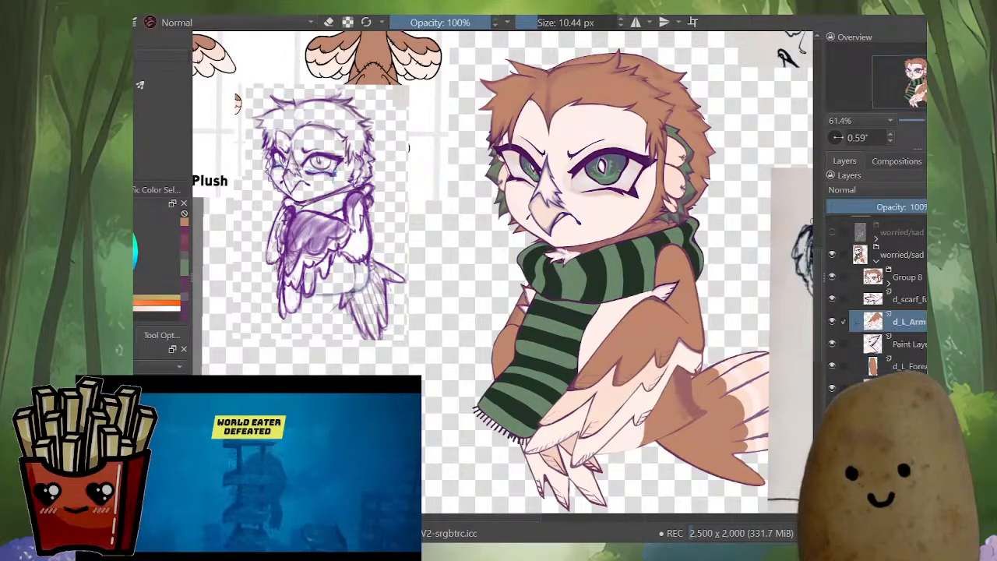
key("ctrl+t")
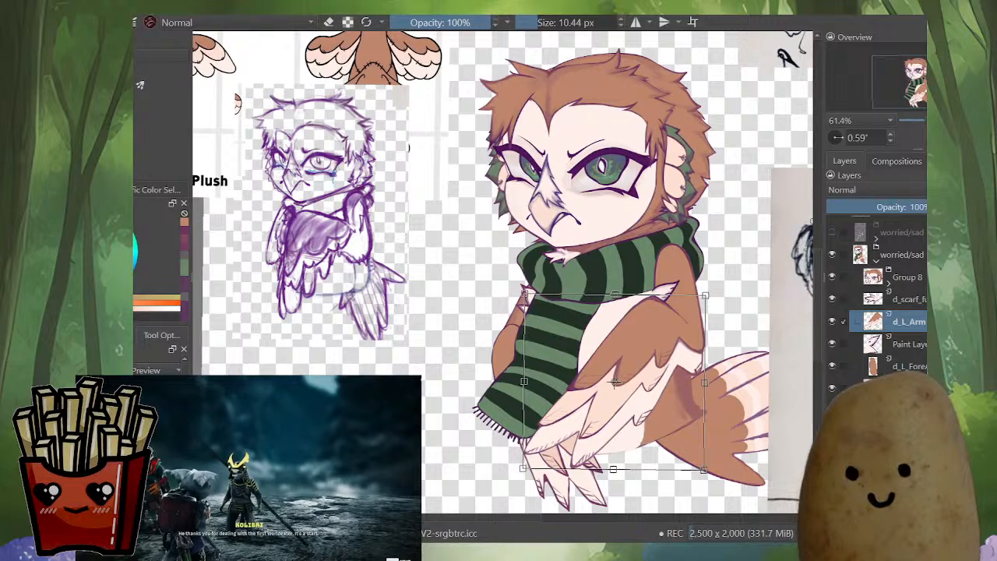
left_click(172, 390)
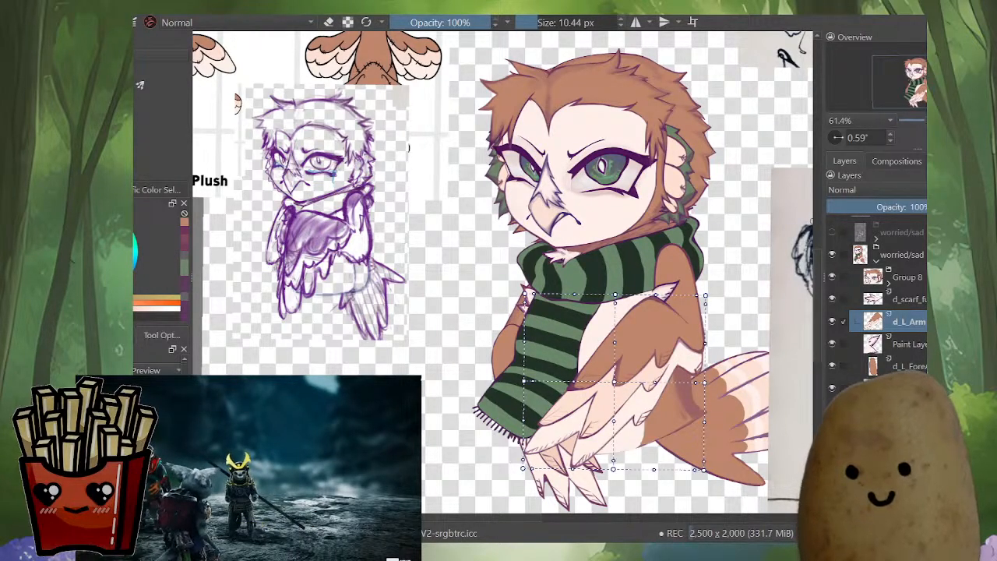
key("Return")
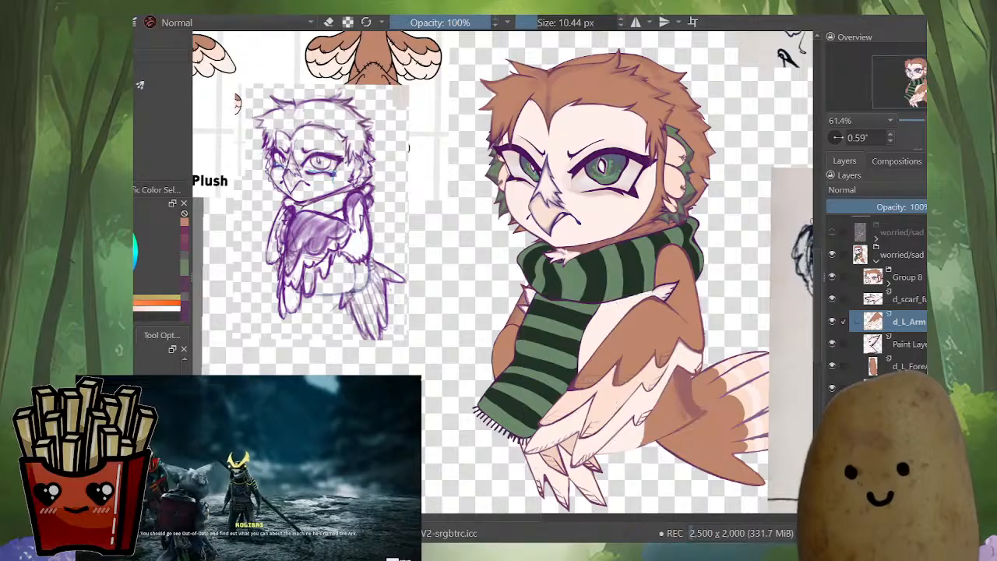
key("m")
left_click(445, 427)
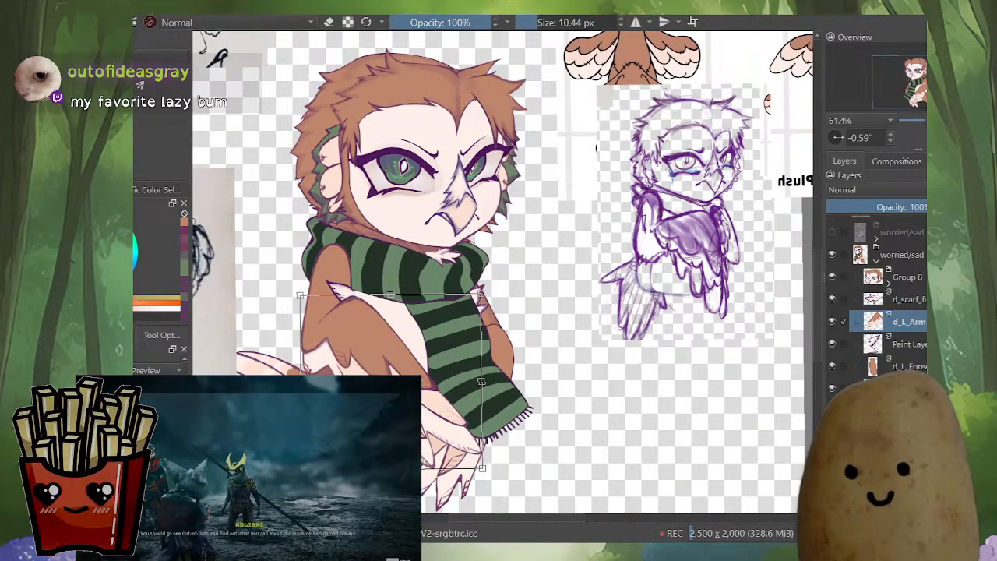
key("ctrl+t")
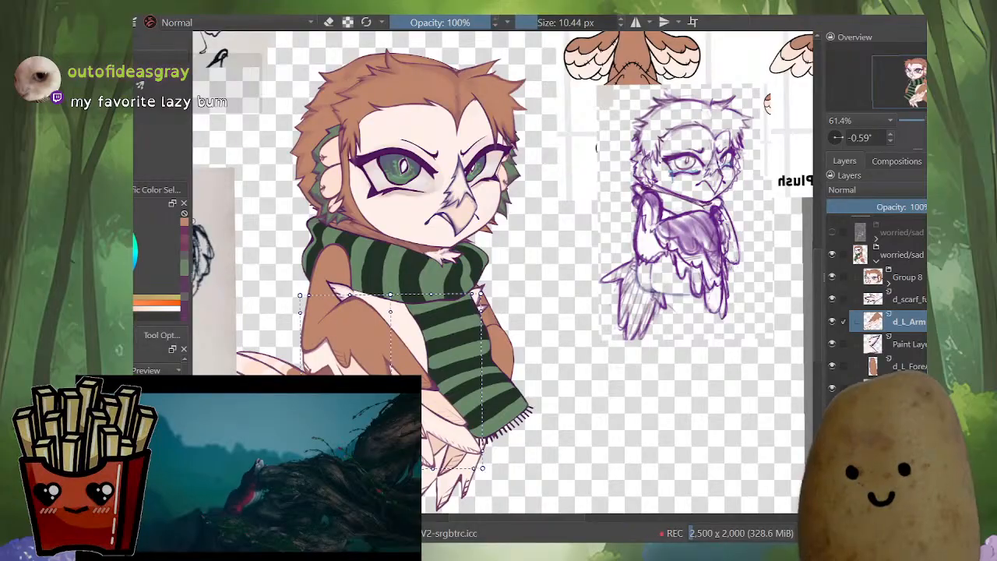
Step: Try to bend the front wing across the scarf by moving the grid's upper middle and centre points forward
left_click_drag(414, 412, 552, 372)
scroll(559, 286, "down", 2)
left_click_drag(559, 286, 484, 323)
scroll(529, 273, "down", 1)
scroll(607, 280, "up", 1)
scroll(517, 317, "up", 1)
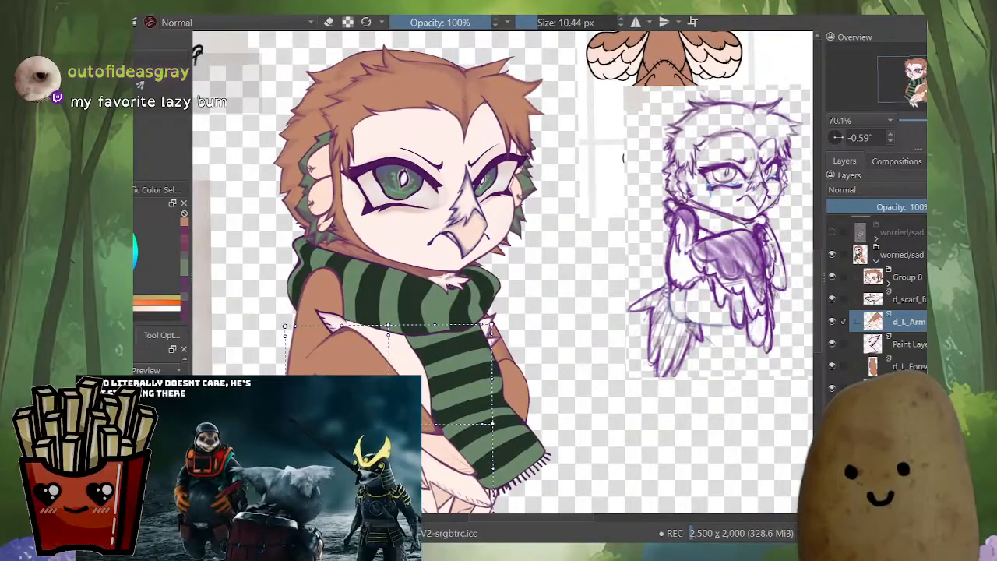
left_click_drag(389, 325, 441, 316)
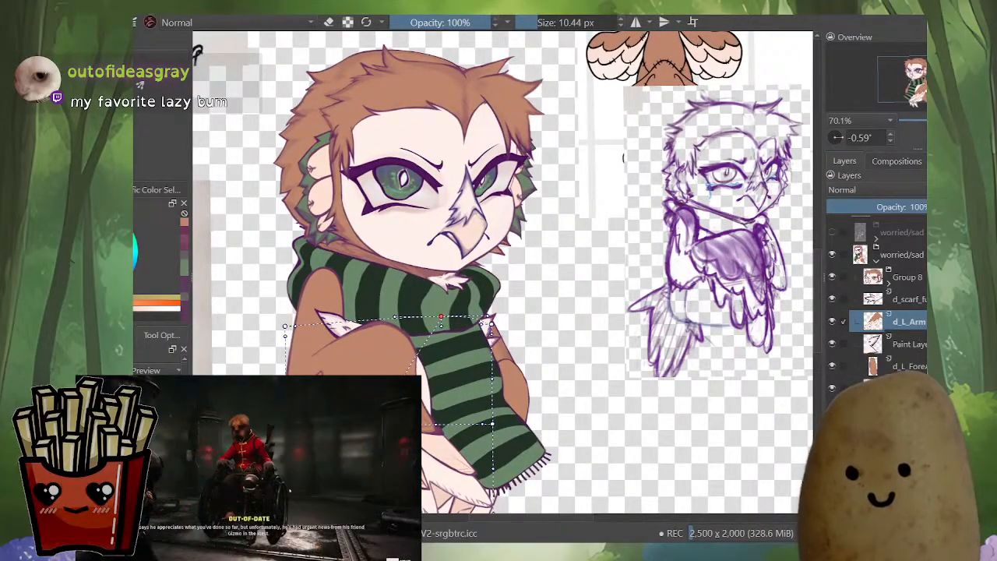
left_click_drag(389, 425, 426, 413)
left_click_drag(425, 413, 509, 399)
key("m")
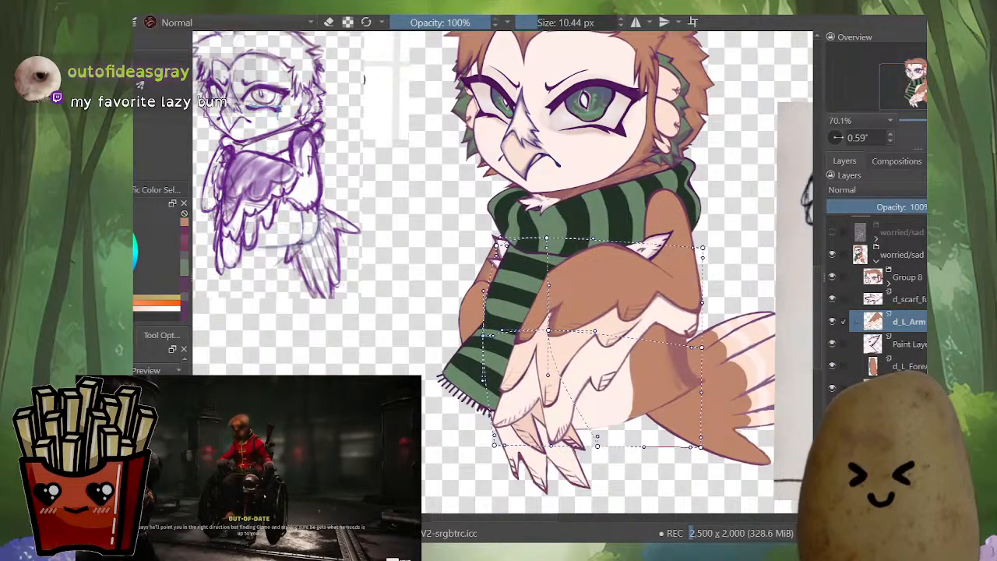
Step: Try to refine the wing's curve with the lower and upper middle points and the central handles, and discard the warp
left_click_drag(598, 446, 577, 488)
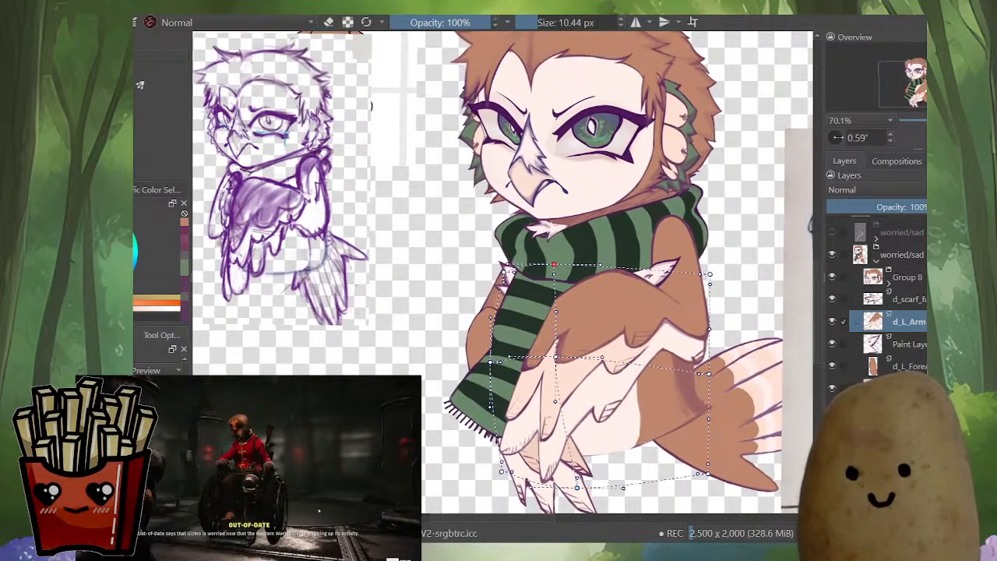
left_click_drag(553, 264, 516, 265)
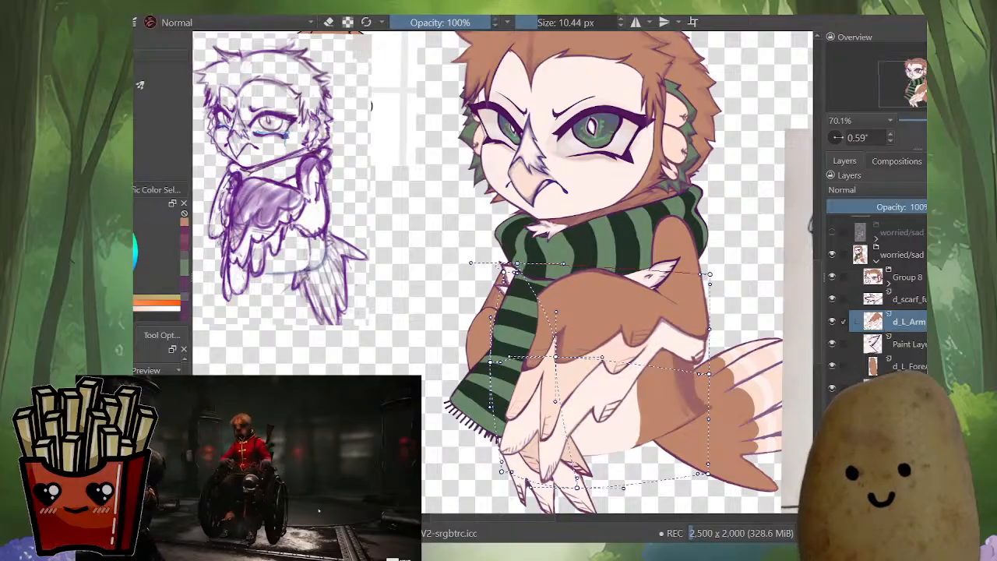
left_click_drag(555, 402, 457, 392)
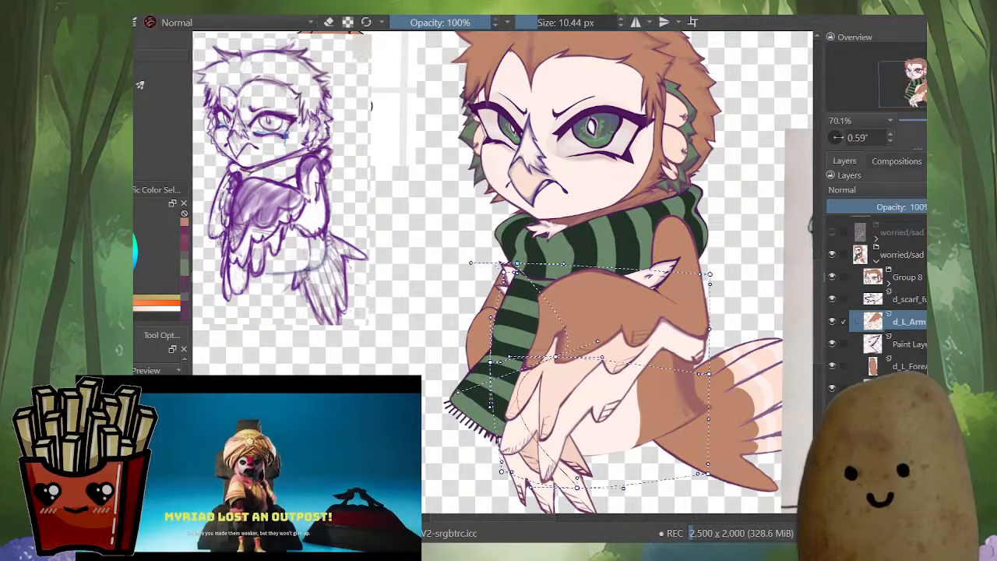
key("ctrl+z")
left_click_drag(555, 402, 576, 395)
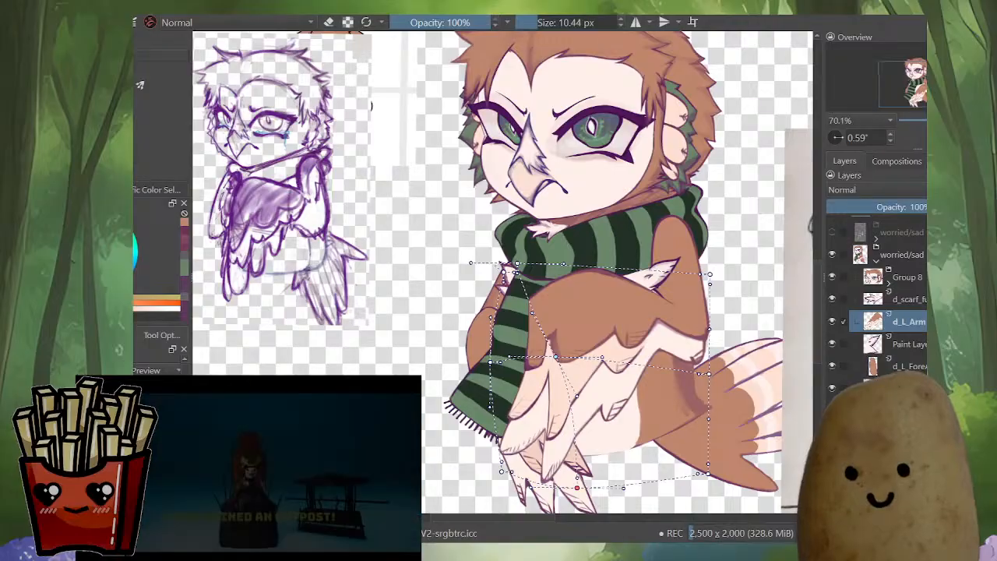
left_click_drag(576, 396, 555, 397)
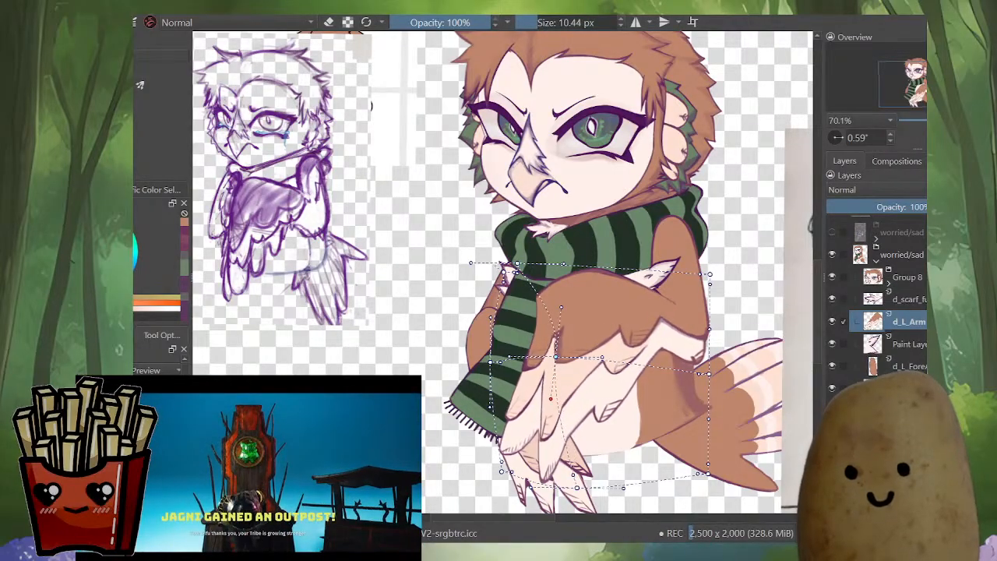
left_click_drag(556, 357, 546, 356)
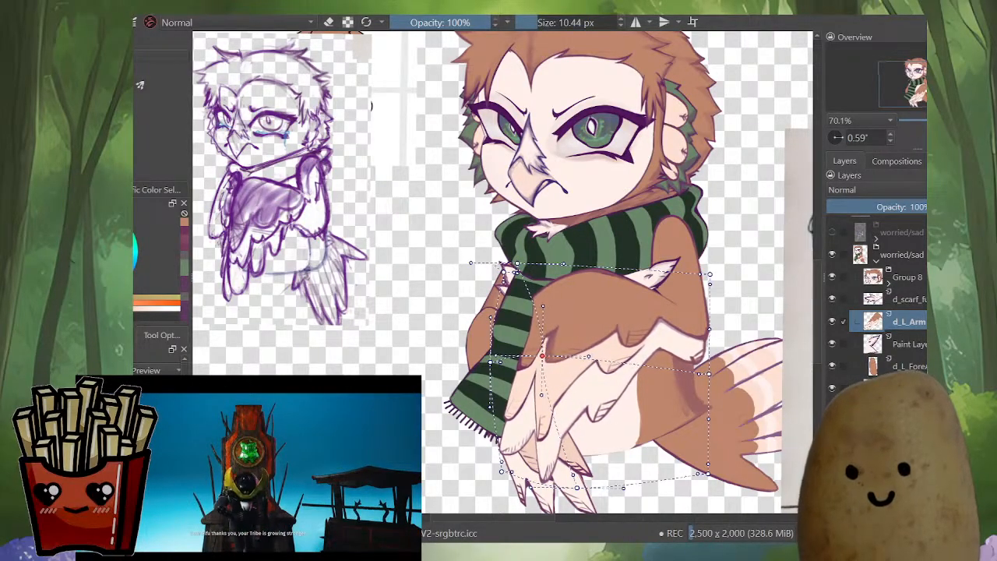
key("m")
scroll(515, 391, "down", 5)
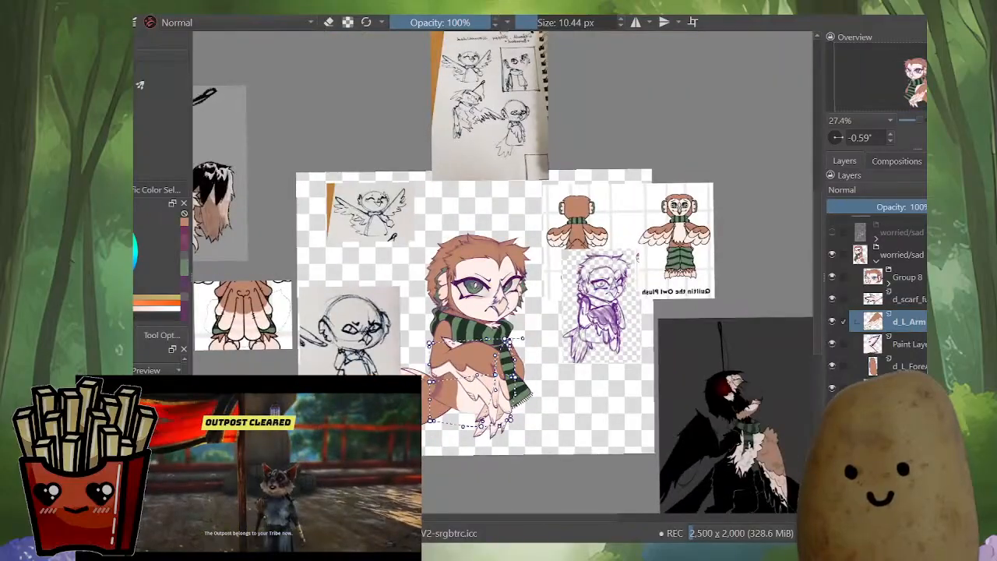
key("Escape")
Step: Stretch the front wing's upper front corner forward over the scarf, undo a trial move of the upper back corner, and compare in mirrored view
scroll(479, 324, "up", 3)
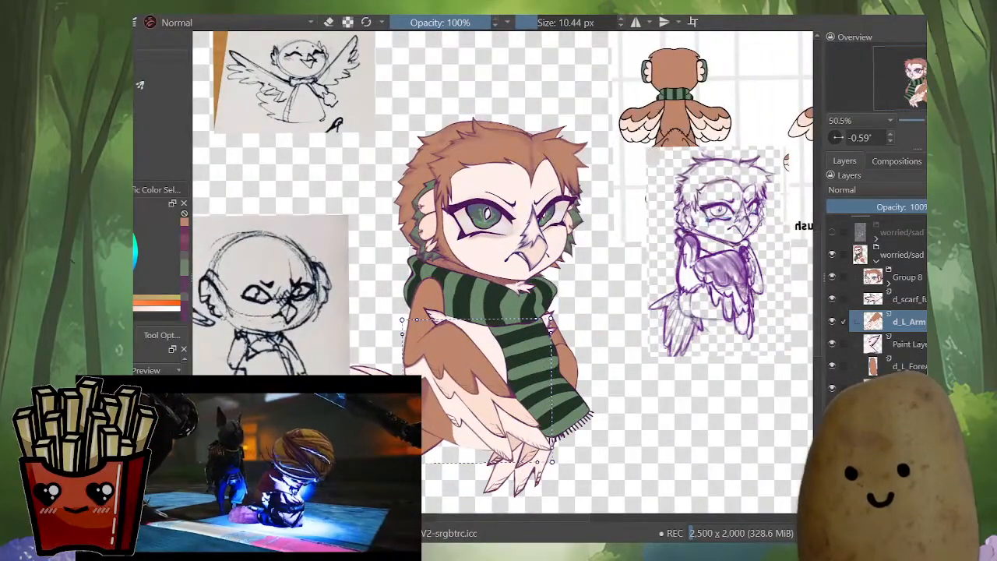
key("m")
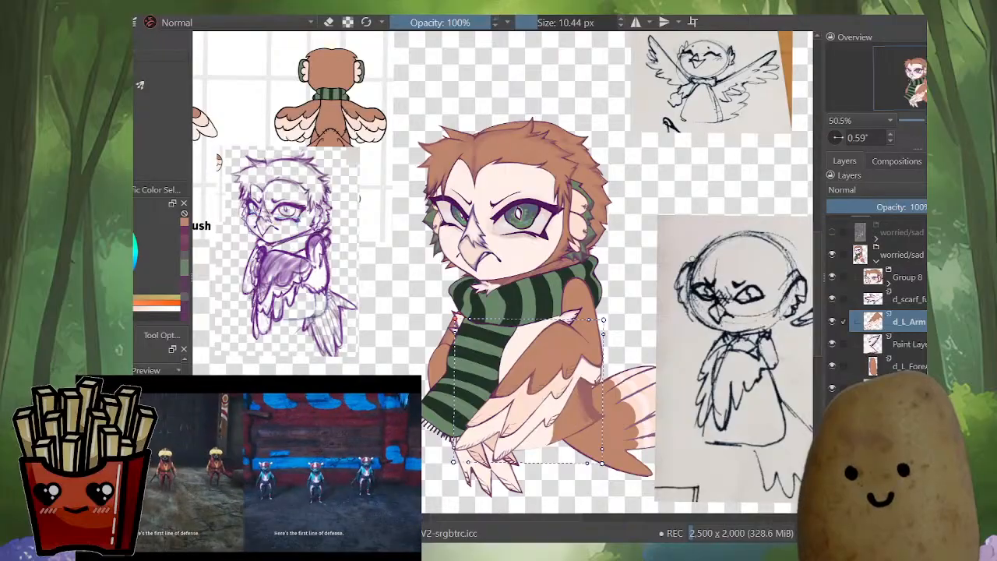
left_click_drag(452, 319, 401, 314)
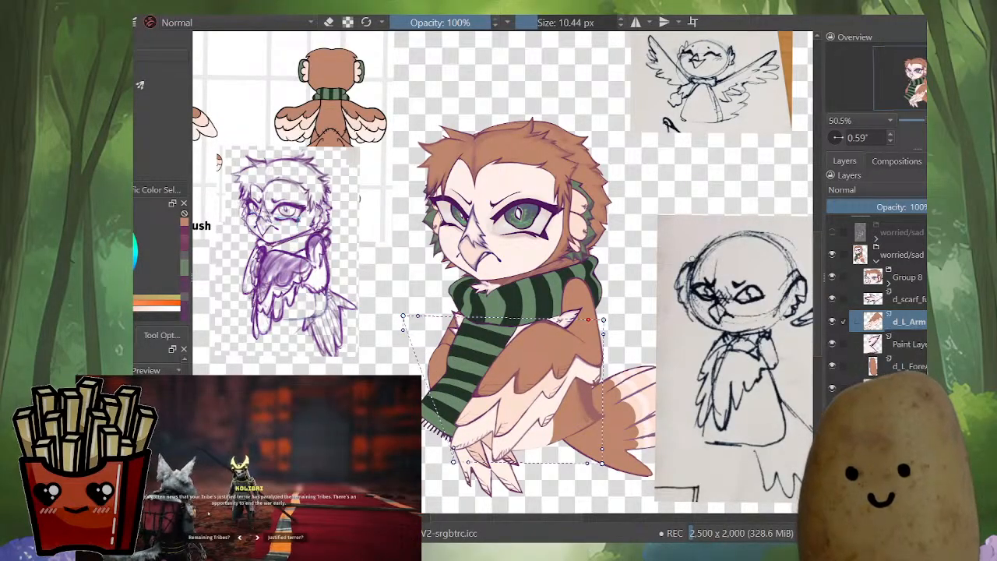
left_click_drag(603, 319, 584, 315)
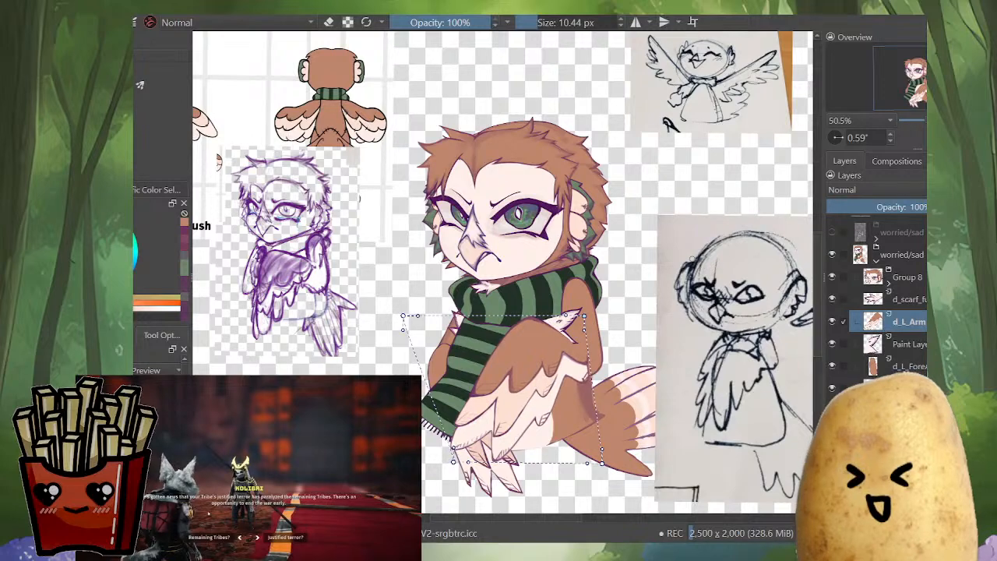
key("ctrl+z")
key("m")
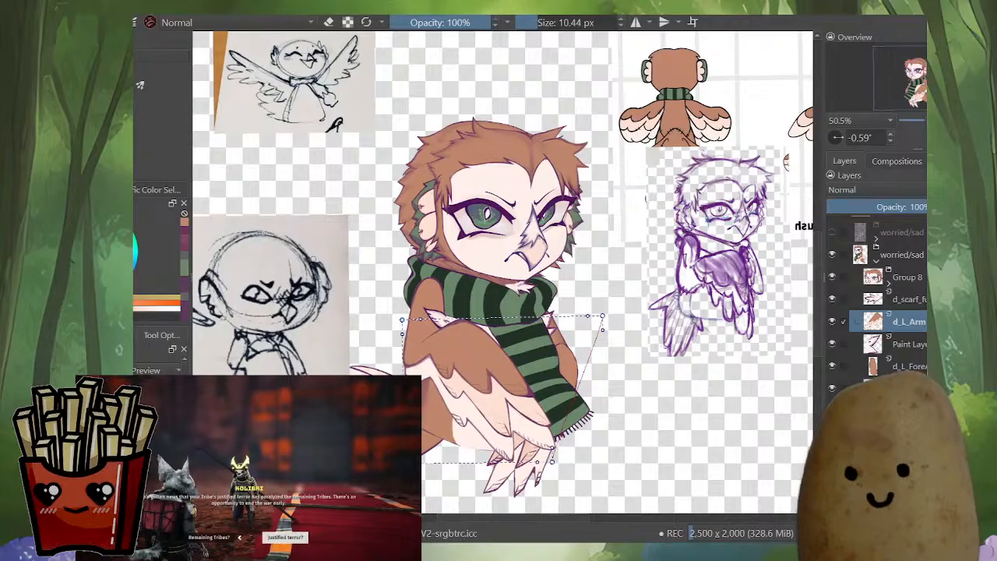
key("m")
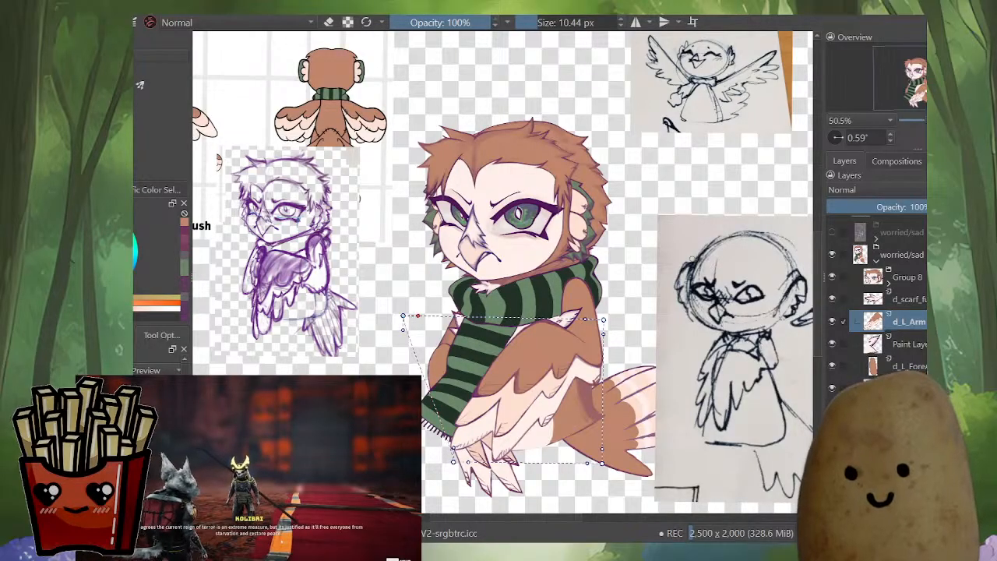
Step: Pull the wing grid's lower front corner slightly down and its lower back corner slightly up and inward
left_click_drag(453, 448, 450, 470)
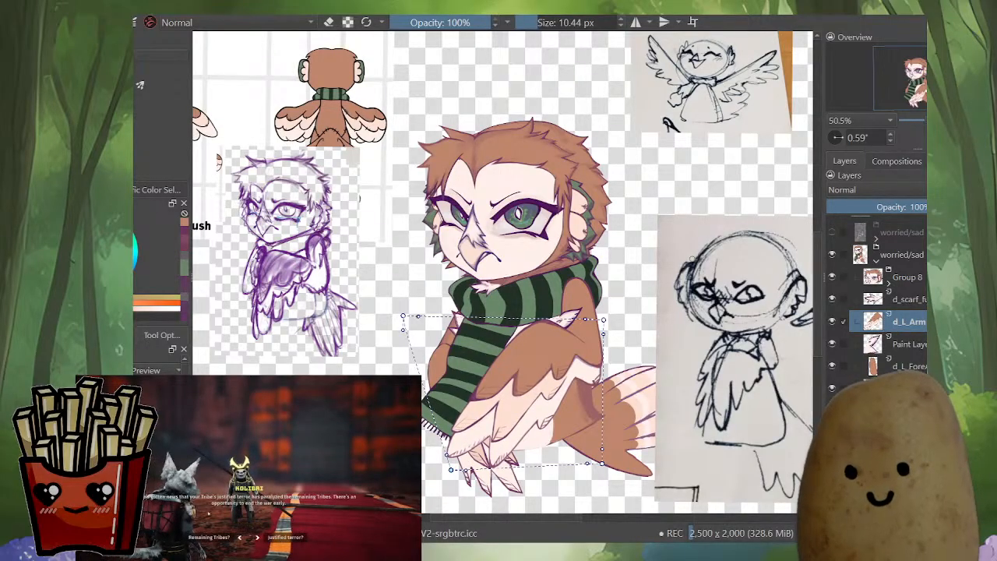
key("m")
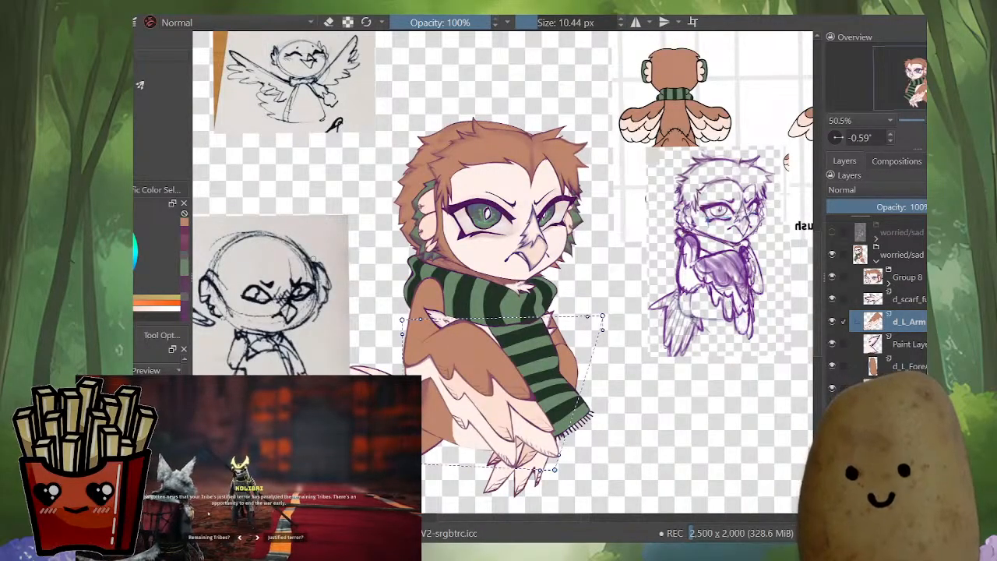
left_click_drag(423, 465, 425, 459)
key("m")
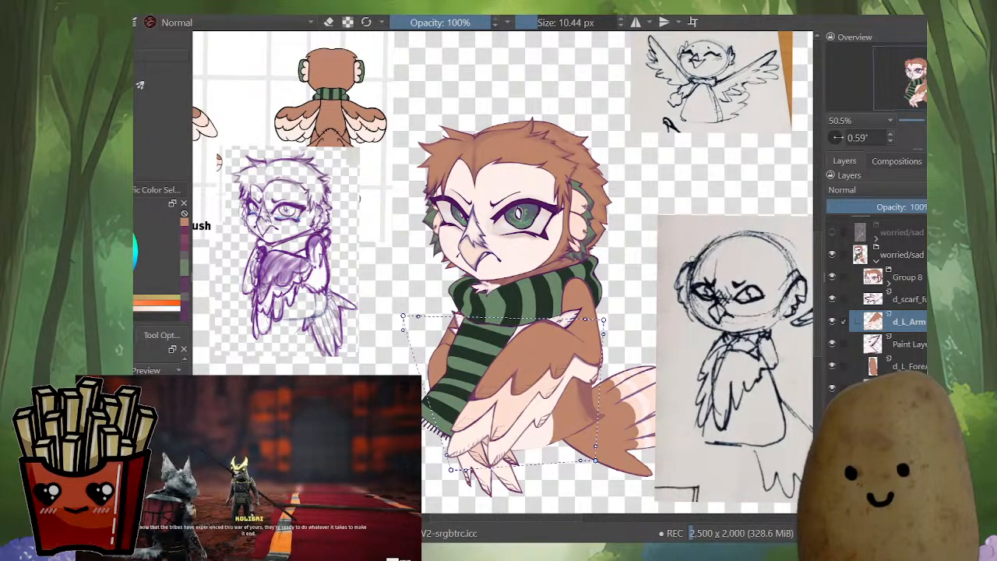
Step: Shift the wing grid's upper back corner inward and up, and stretch the upper front corner farther forward over the scarf
left_click_drag(603, 320, 589, 309)
key("m")
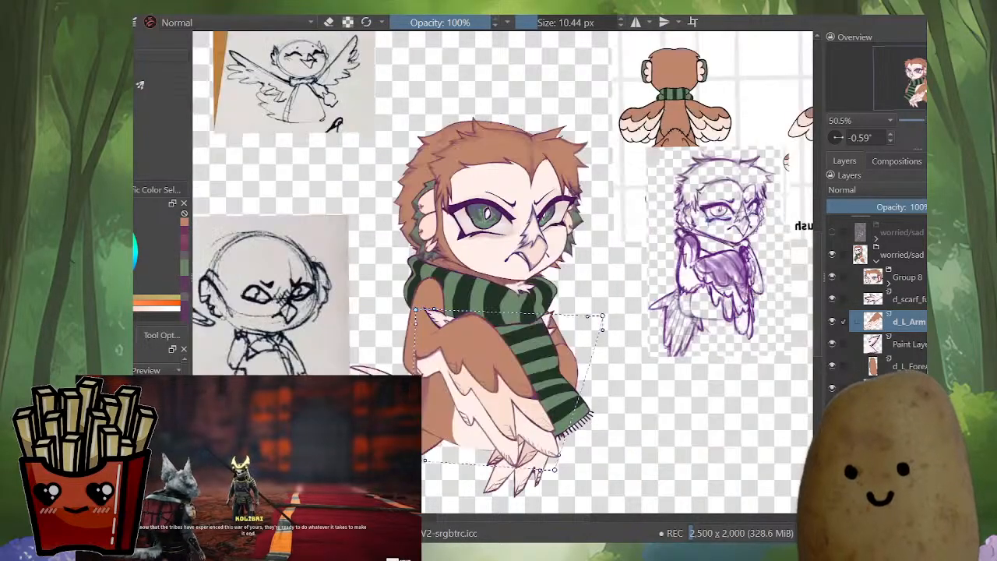
left_click_drag(602, 316, 620, 314)
key("m")
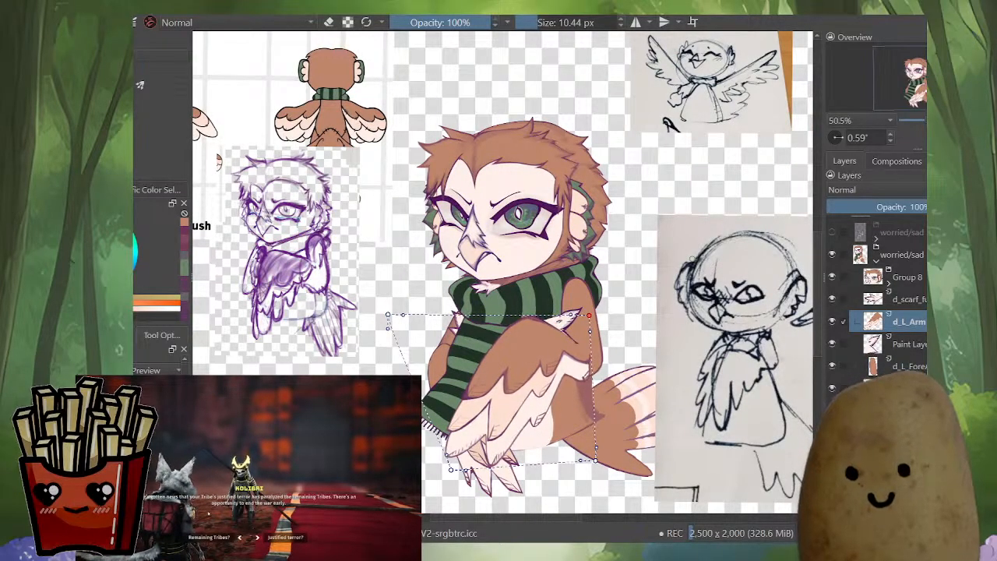
Step: Apply the wing warp and redraw the wing's upper edge and its crease into the arm in dark purple
key("Return")
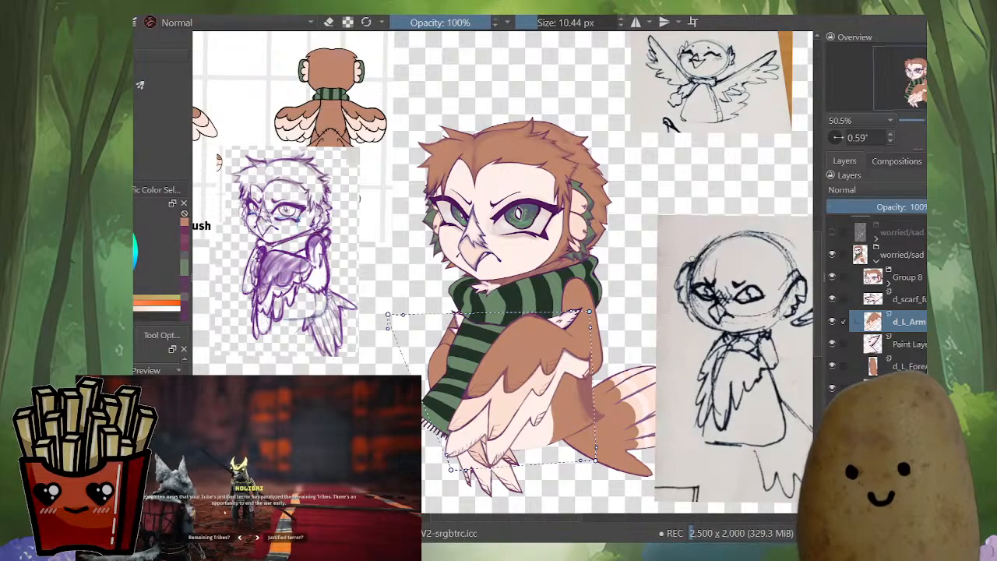
scroll(589, 348, "up", 3)
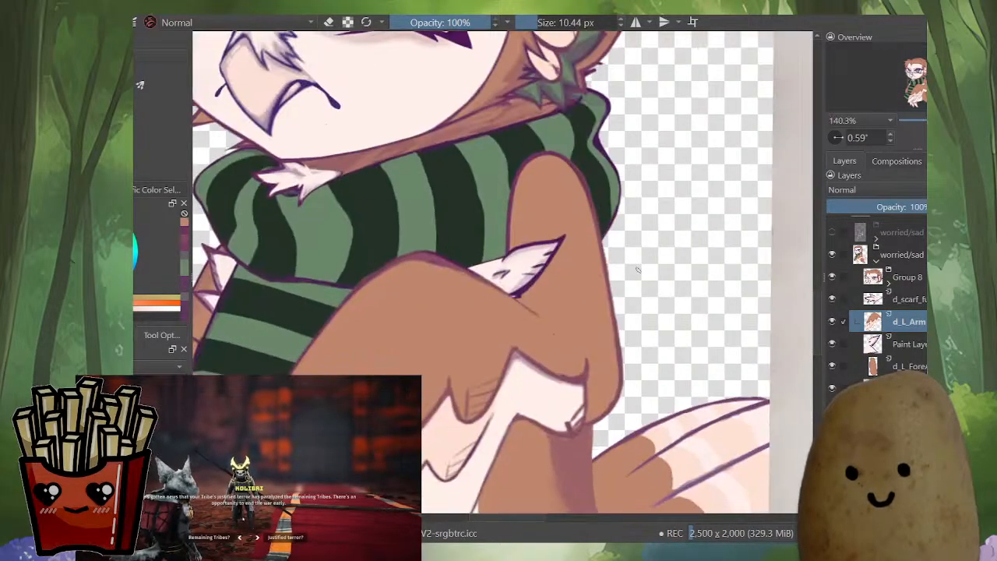
key("m")
left_click_drag(439, 380, 481, 406)
scroll(481, 405, "up", 1)
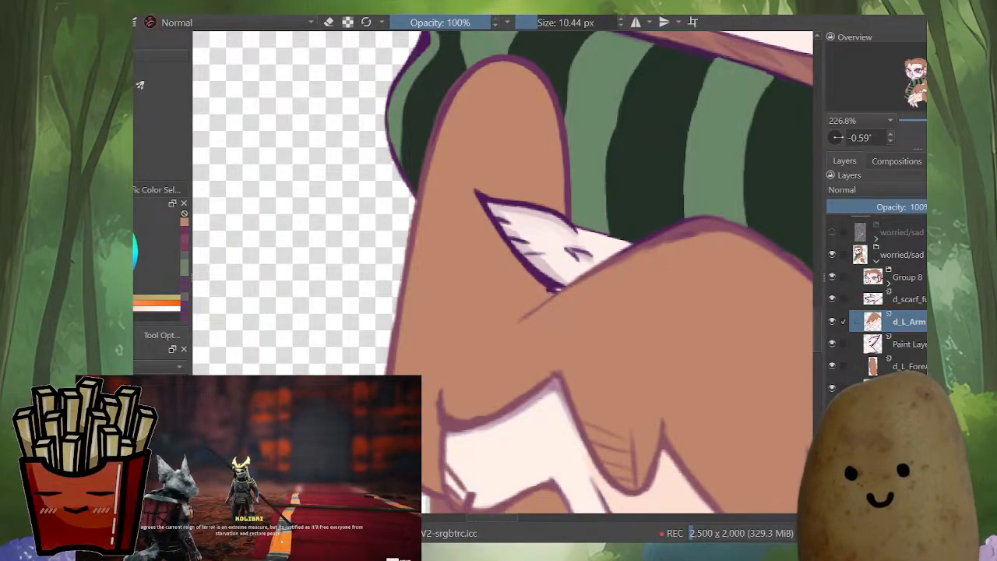
left_click(569, 235, "ctrl")
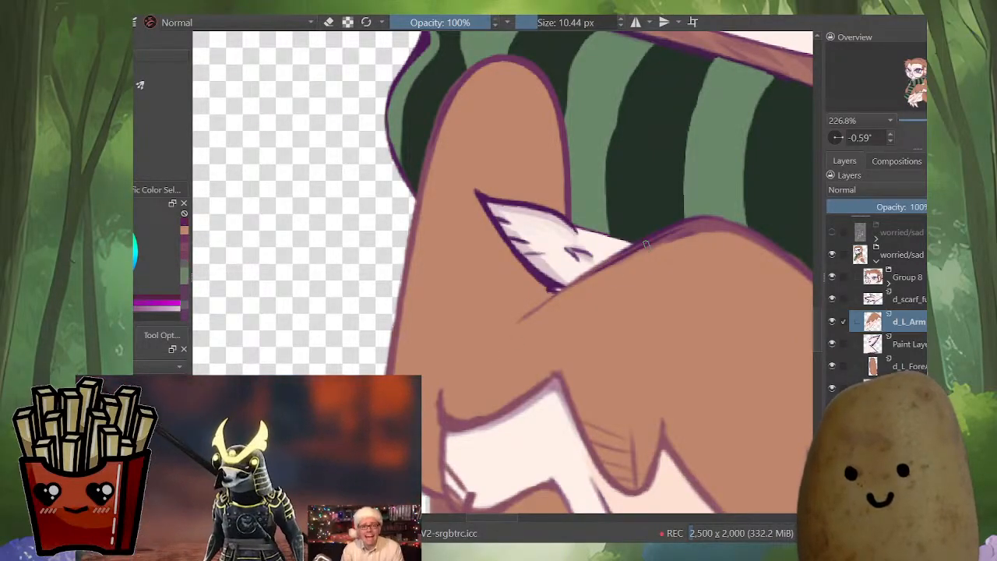
mouse_move(536, 305)
left_mouse_down()
mouse_move(637, 244)
mouse_move(506, 325)
left_mouse_up()
key("ctrl+z")
left_click(578, 296, "ctrl")
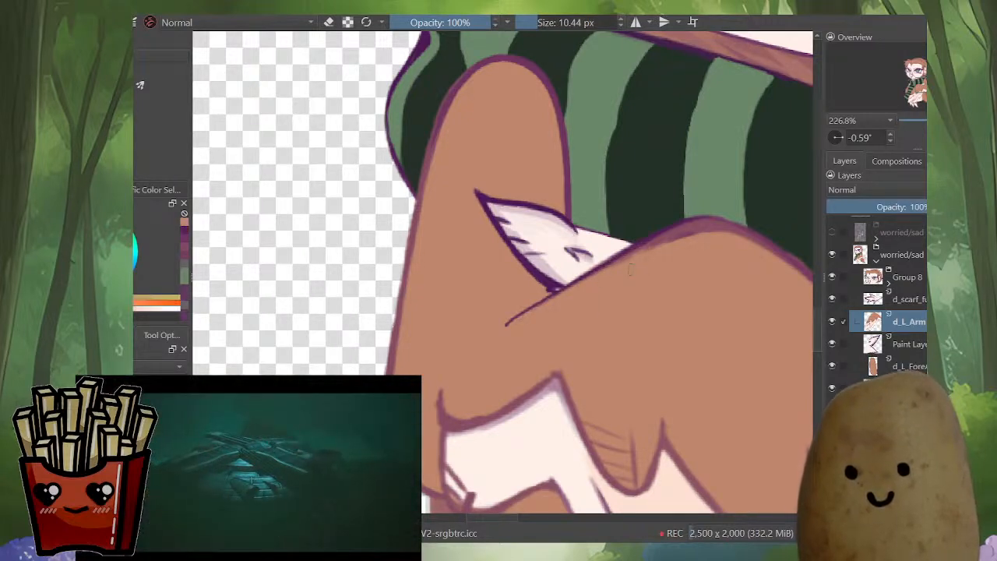
Step: Examine the reshaped wing in isolation and on the whole owl in normal, mirrored and rotated views
key("m")
left_click_drag(589, 367, 597, 423)
key("i")
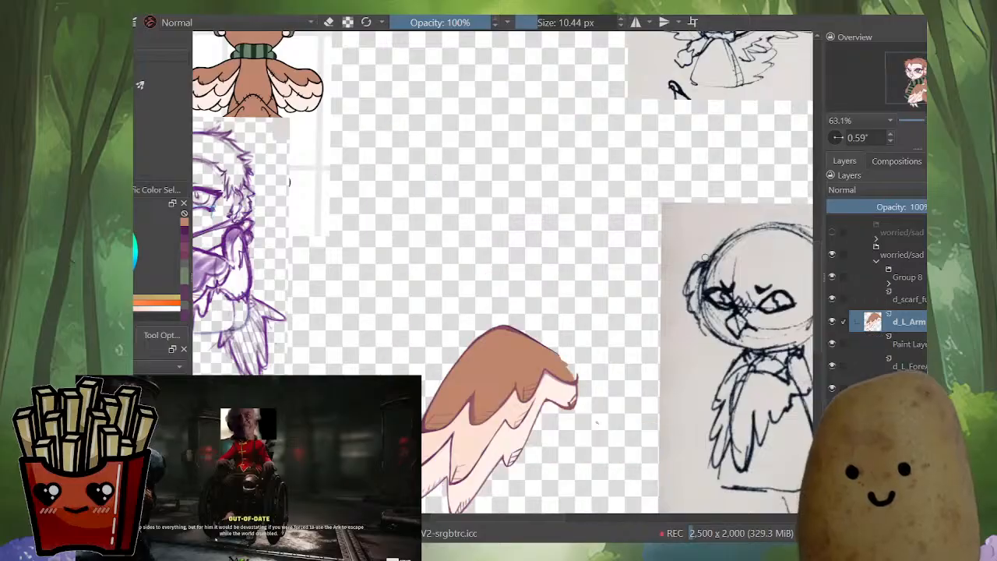
key("i")
left_click_drag(705, 257, 701, 320)
left_click_drag(701, 320, 725, 356)
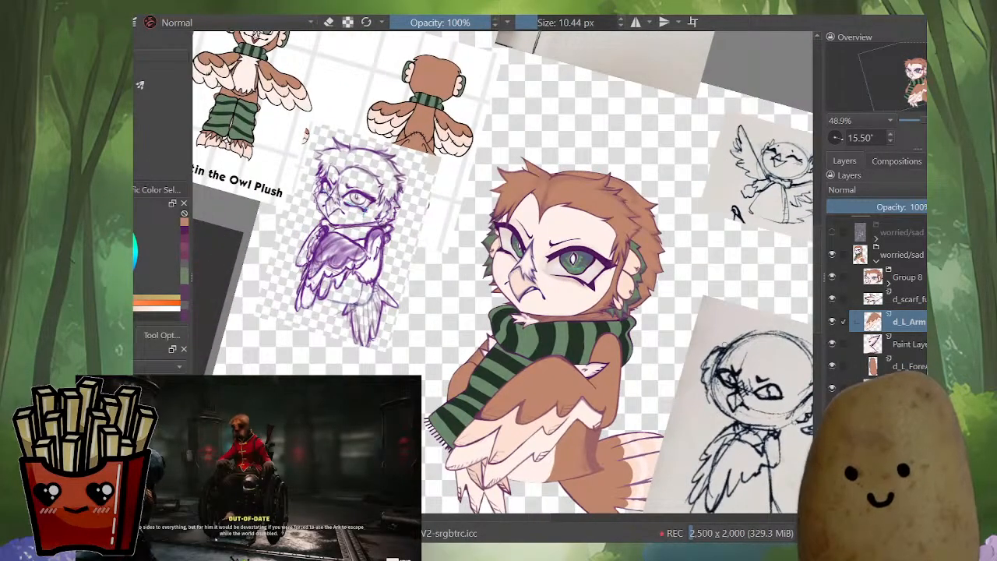
key("m")
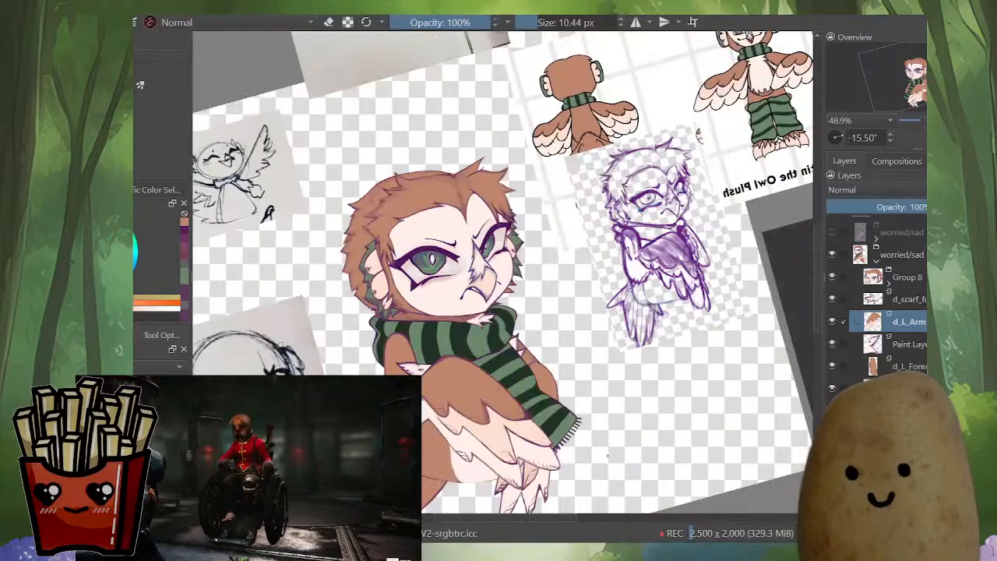
key("m")
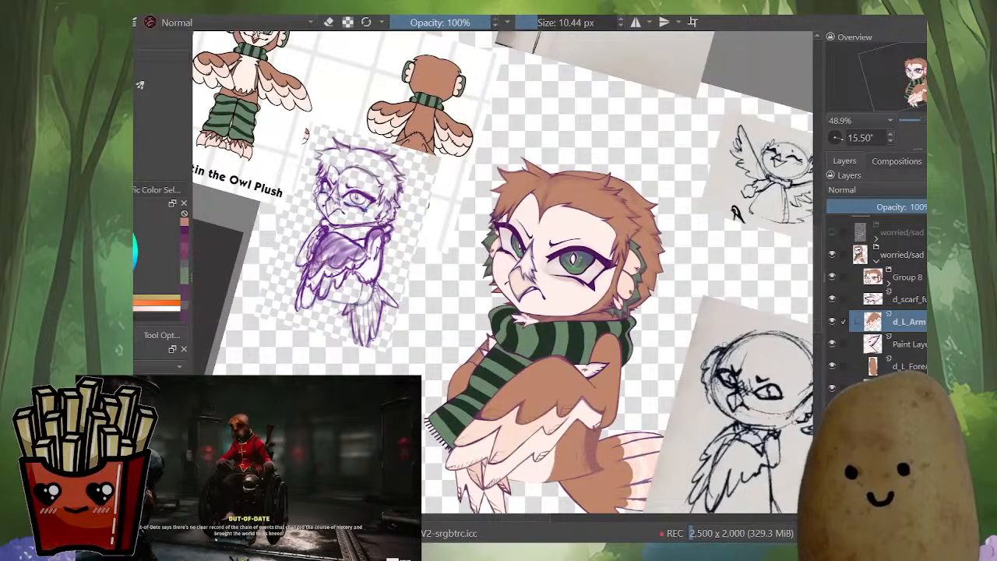
left_click_drag(724, 357, 740, 279)
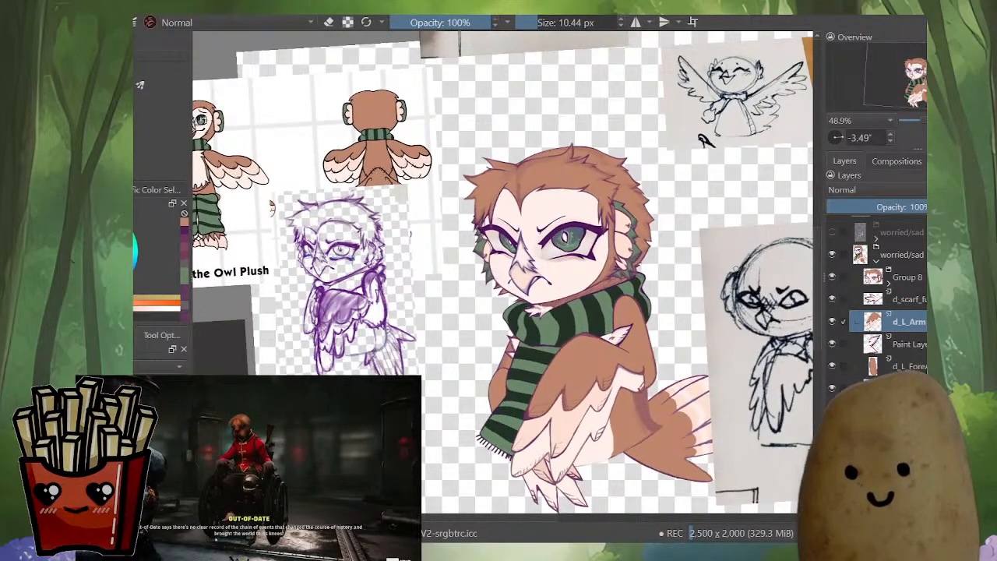
left_click(909, 366)
left_click_drag(668, 402, 656, 436)
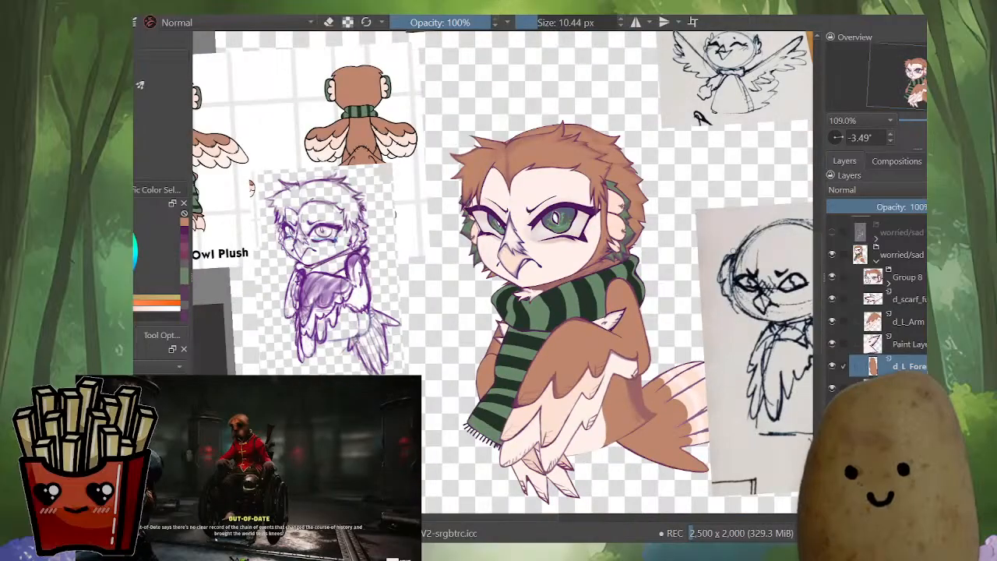
left_click_drag(733, 251, 733, 275)
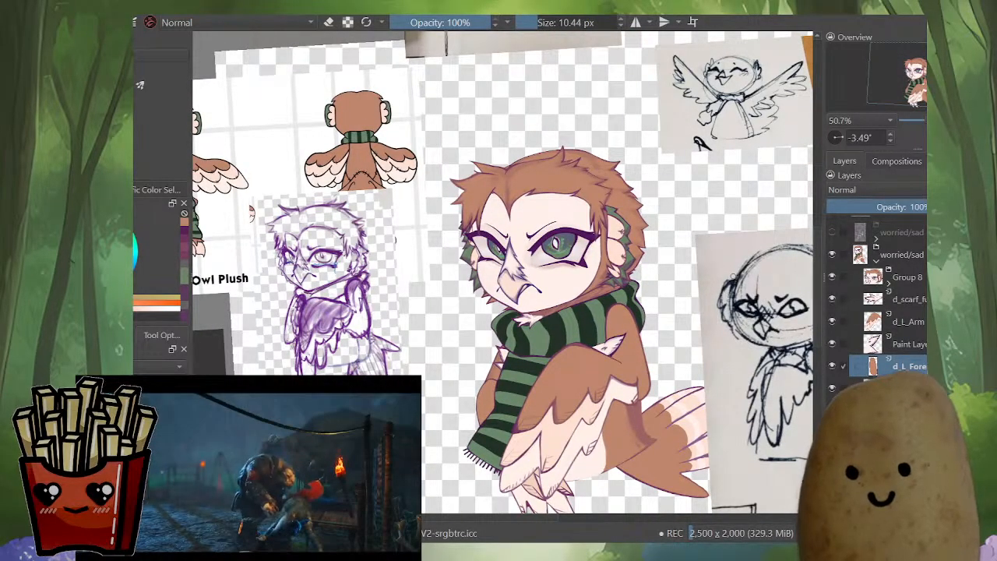
Step: On the d_L_Arm layer, draw a freehand selection around the wing's back corner at the elbow, redoing the first attempts
left_click(908, 322)
scroll(630, 415, "up", 3)
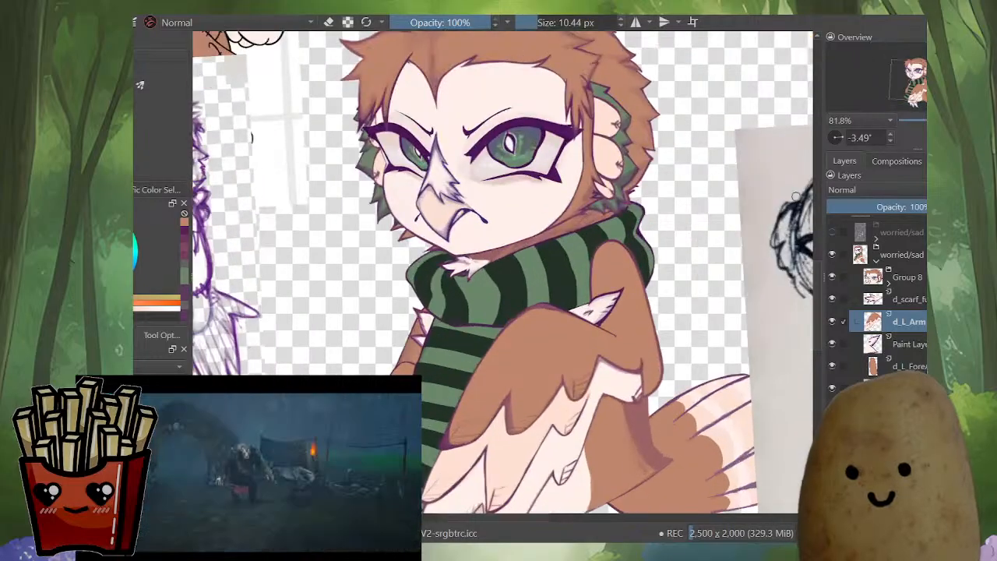
left_click_drag(795, 197, 801, 321)
scroll(541, 459, "up", 3)
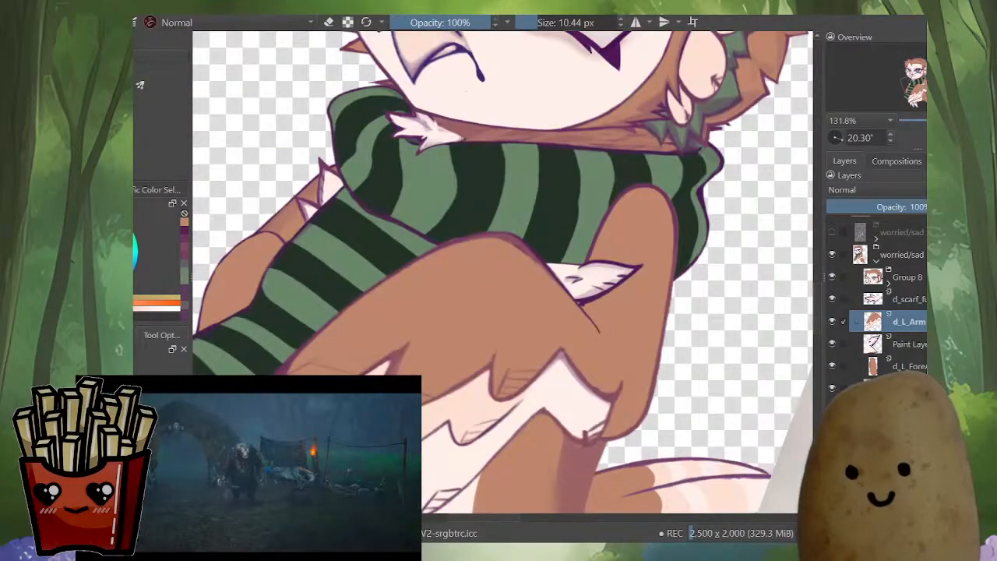
key("ctrl+z")
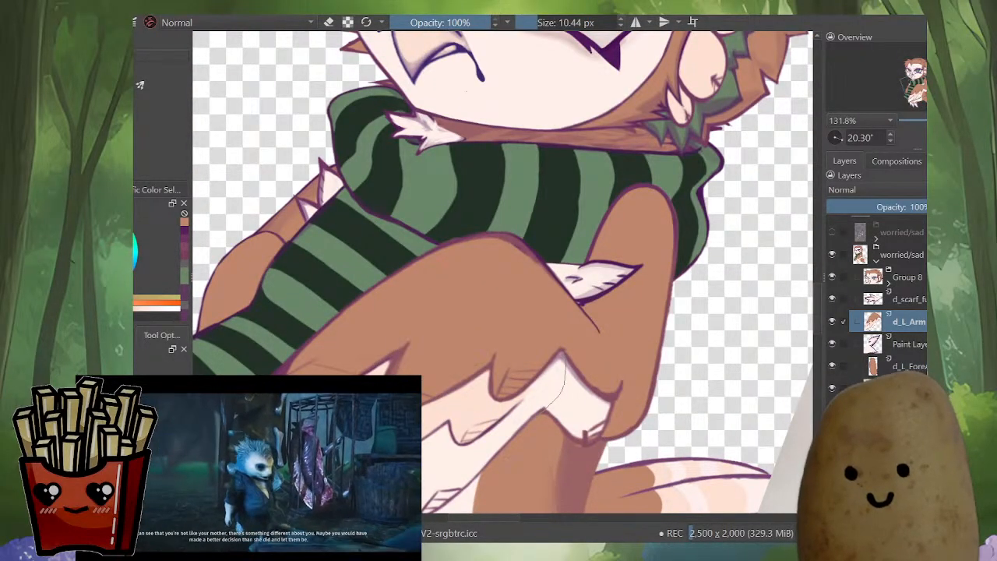
scroll(888, 312, "up", 1)
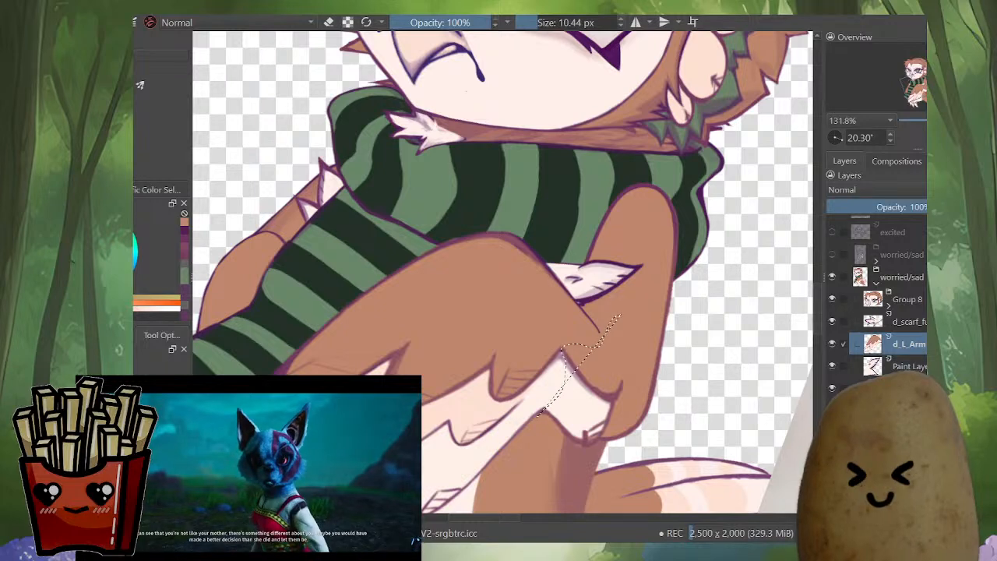
key("ctrl+z")
left_click_drag(544, 409, 557, 380)
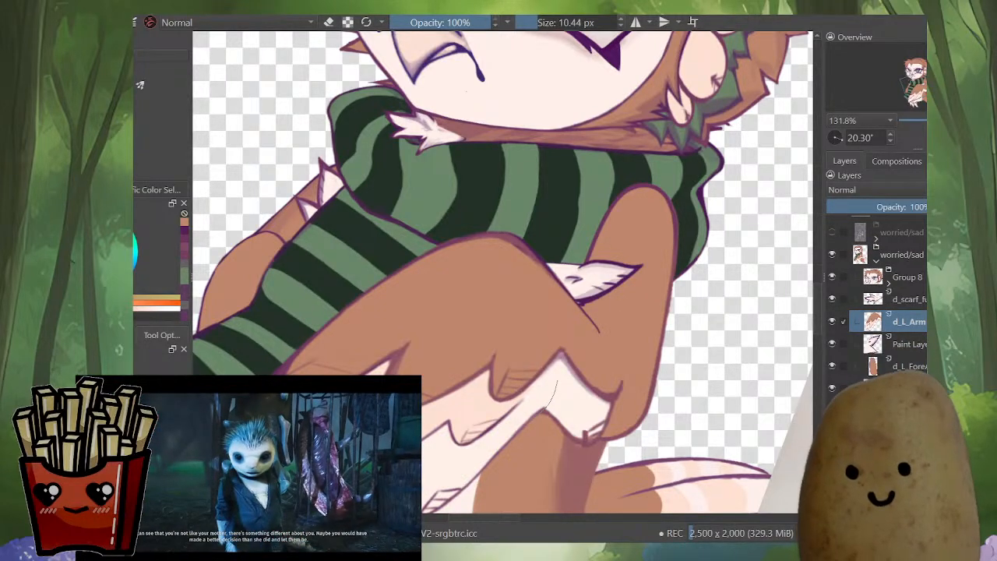
mouse_move(590, 339)
left_mouse_down()
mouse_move(615, 471)
mouse_move(546, 473)
left_mouse_up()
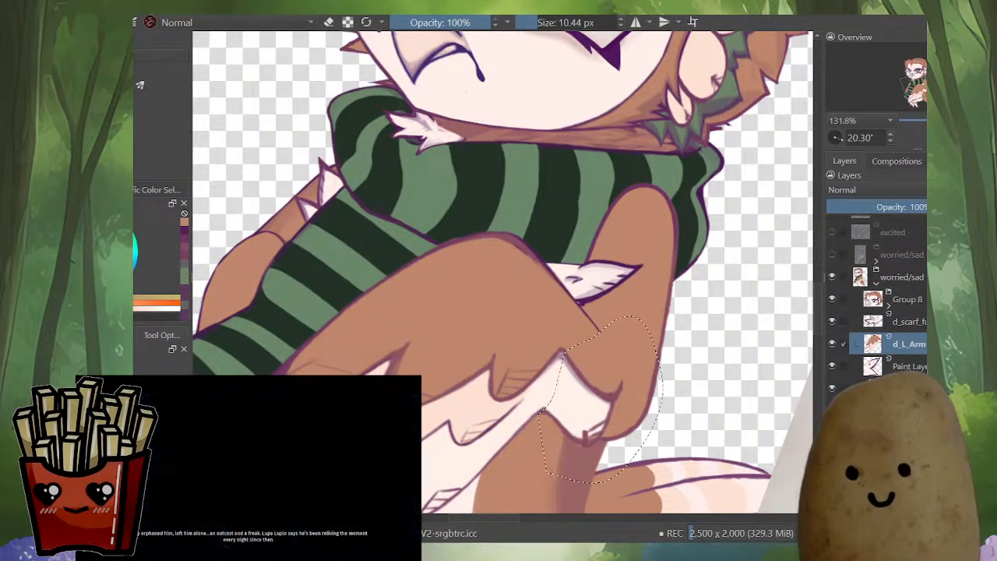
mouse_move(623, 436)
left_mouse_down()
mouse_move(634, 427)
mouse_move(610, 416)
left_mouse_up()
Step: Try to move the selected back corner of the wing outward and slightly down, checking it in mirrored view
key("ctrl+t")
key("5")
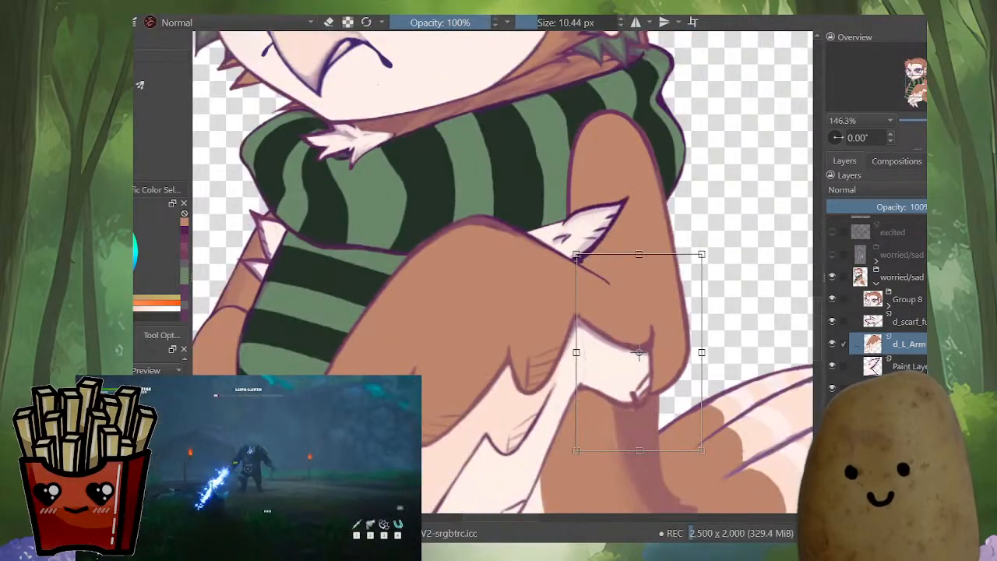
scroll(649, 395, "down", 4)
key("m")
left_click_drag(341, 404, 399, 427)
scroll(399, 427, "up", 2)
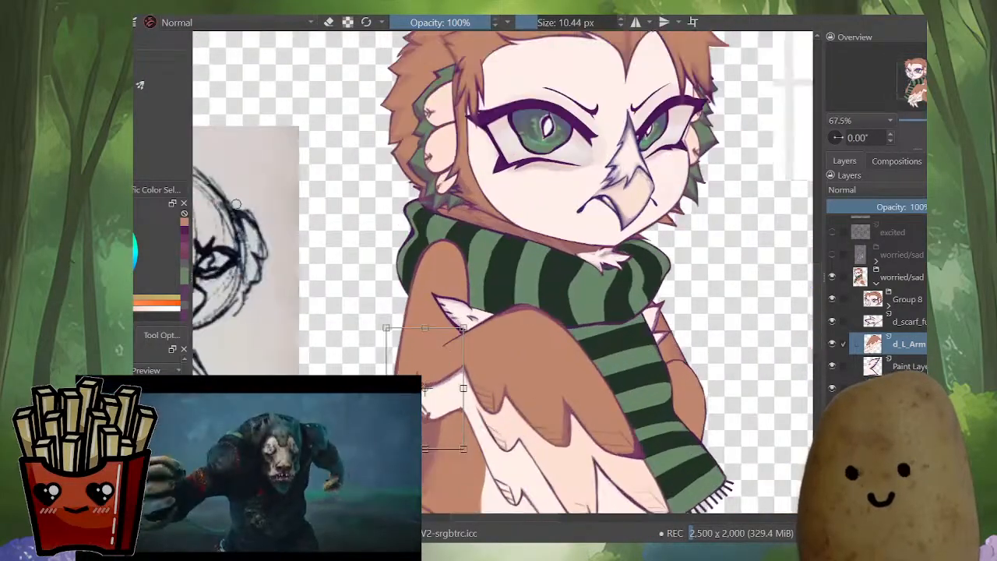
key("Return")
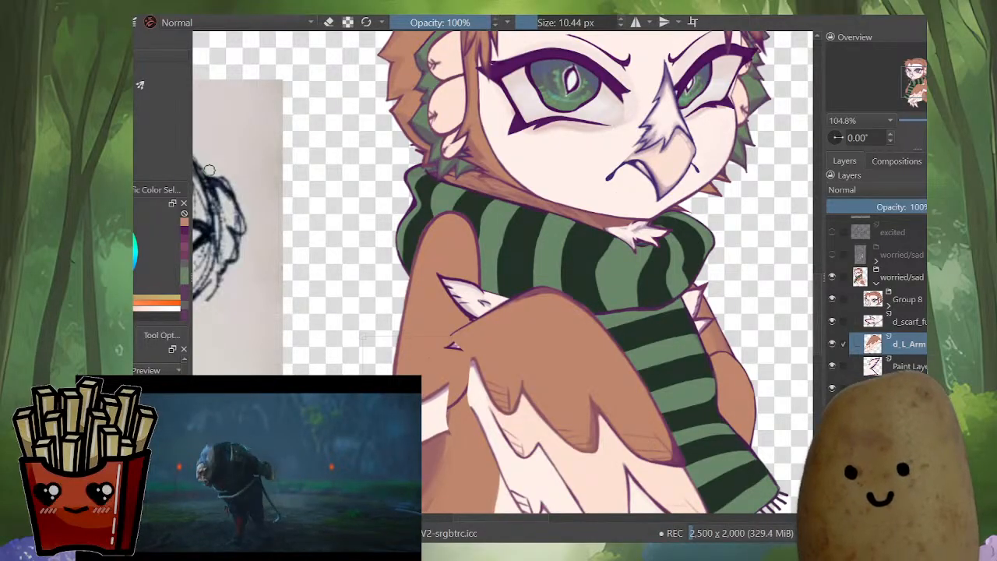
Step: Review the moved wing corner on the whole owl, and undo the move and the freehand selection
key("ctrl+t")
scroll(522, 389, "down", 4)
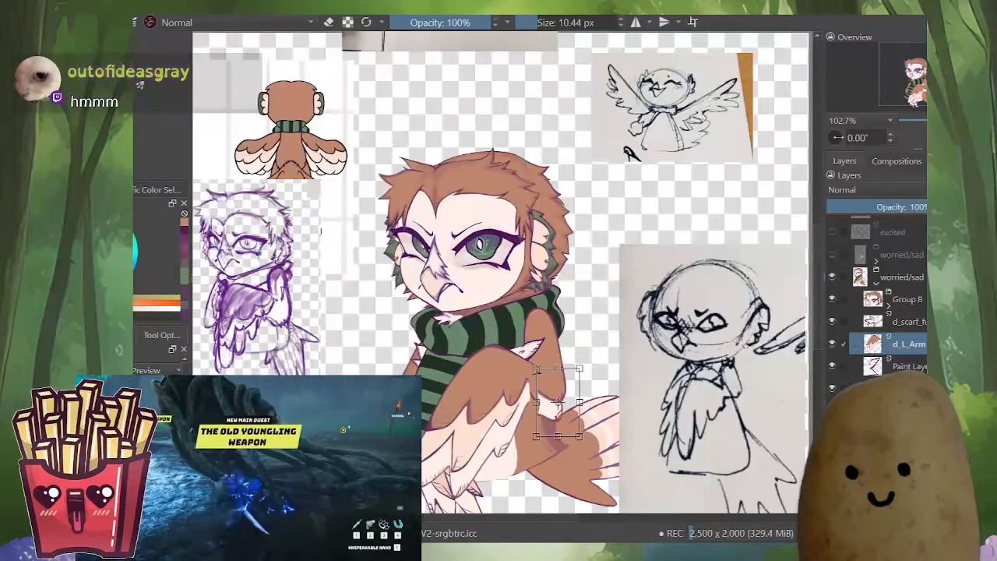
scroll(502, 273, "up", 1)
left_click_drag(503, 296, 596, 246)
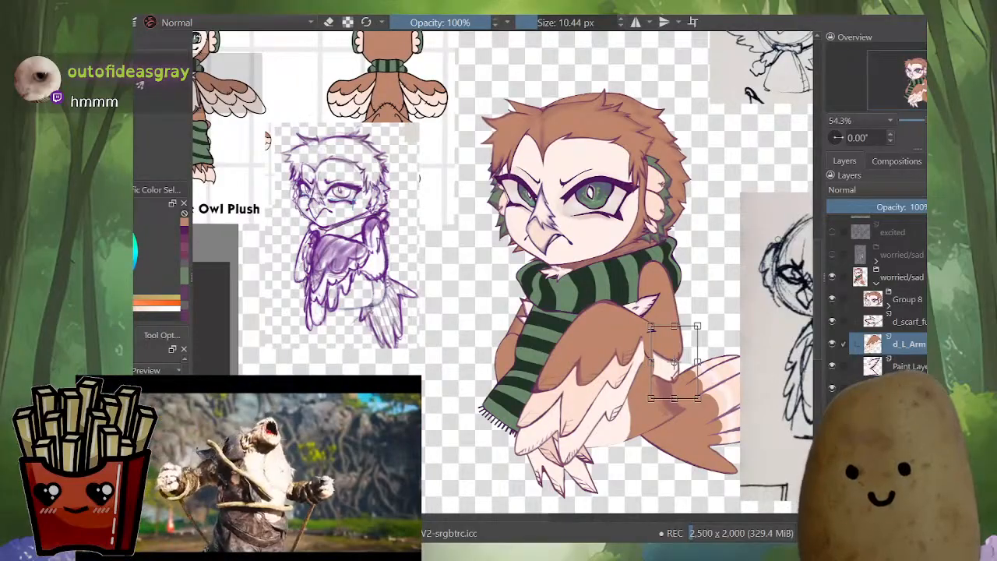
scroll(795, 198, "up", 2)
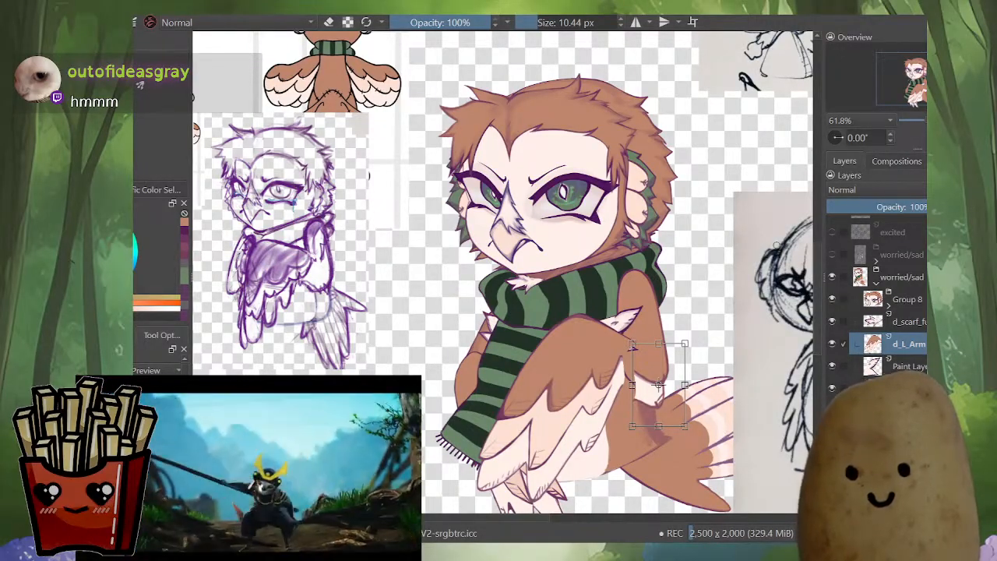
scroll(658, 384, "up", 3)
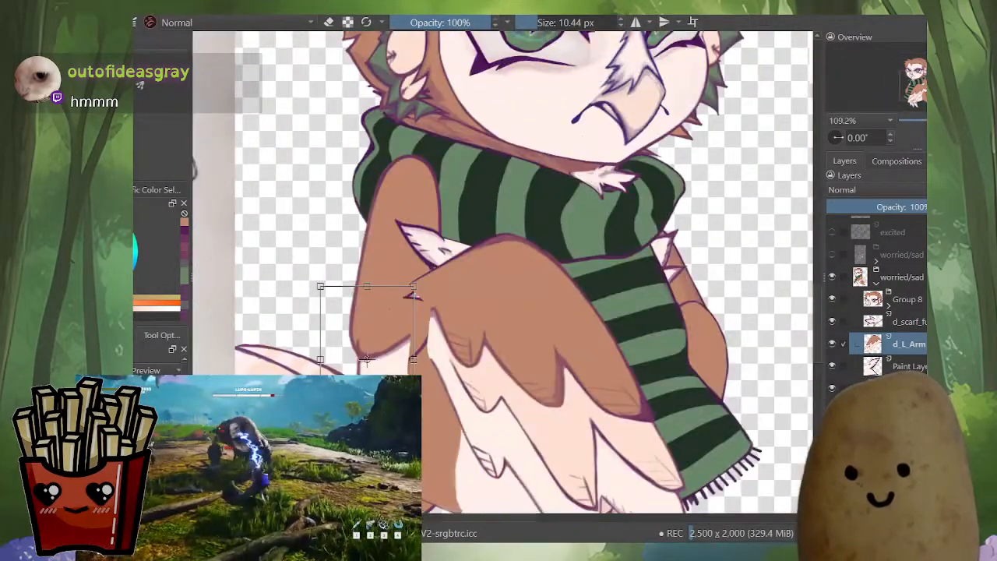
key("ctrl+z")
key("ctrl+z")
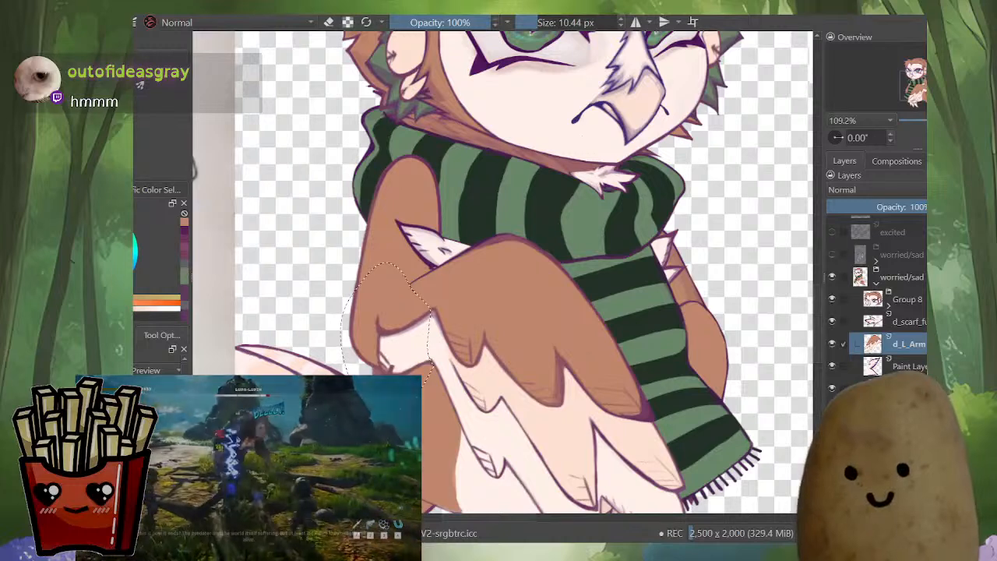
key("ctrl+z")
Step: Paint out the short hooked line at the wing's back corner in sampled brown and clean the brown area's lower outline in purple
scroll(383, 330, "up", 3)
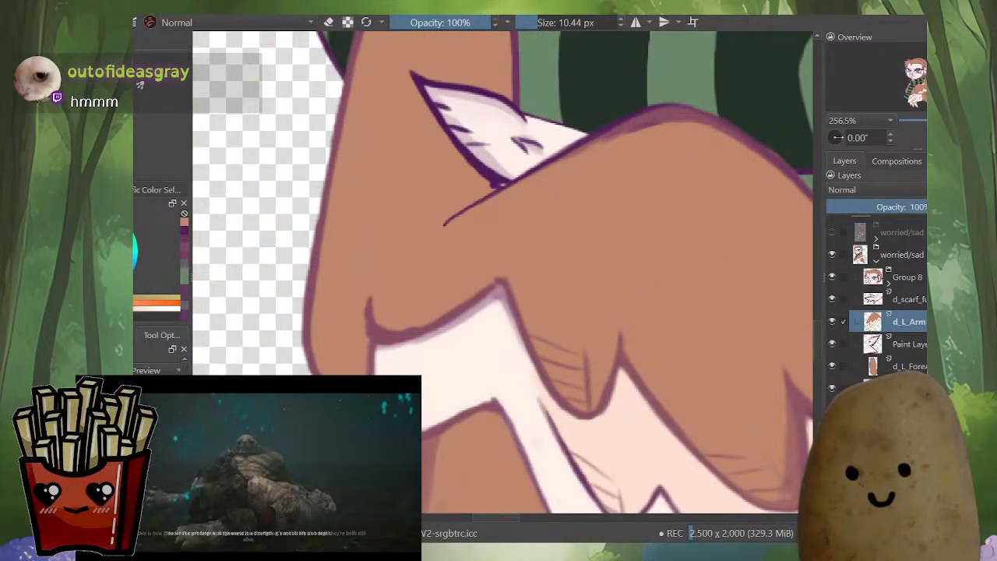
mouse_move(463, 325)
left_mouse_down()
mouse_move(484, 370)
mouse_move(499, 349)
mouse_move(426, 379)
left_mouse_up()
left_click(484, 370, "ctrl")
mouse_move(395, 347)
left_mouse_down()
mouse_move(399, 369)
mouse_move(404, 360)
left_mouse_up()
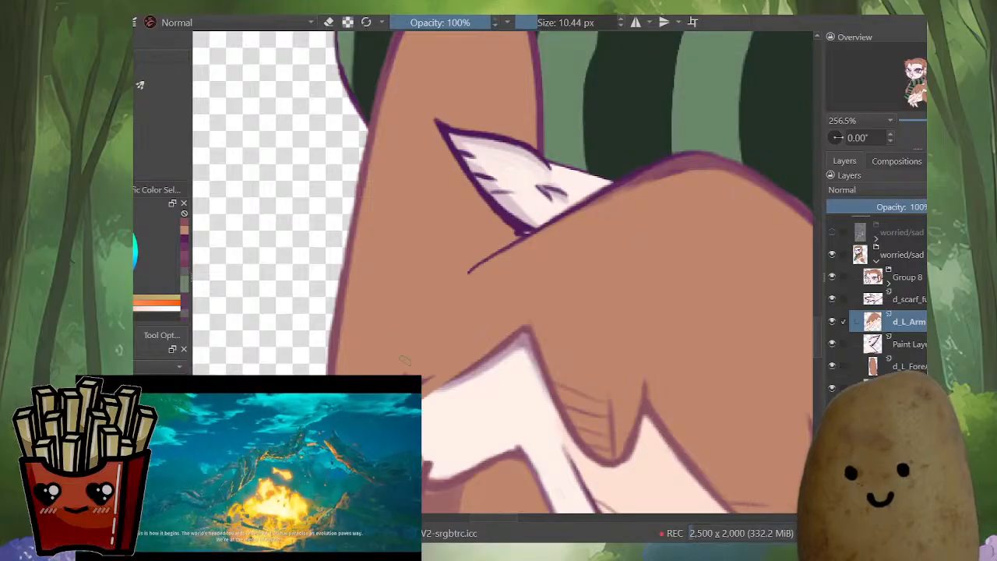
left_click(523, 335, "ctrl")
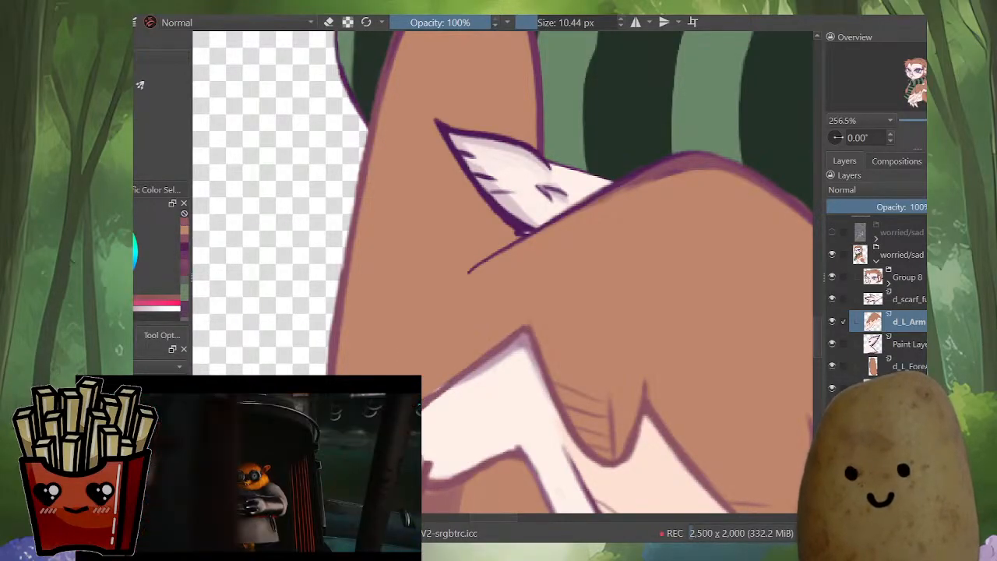
left_click(481, 349, "ctrl")
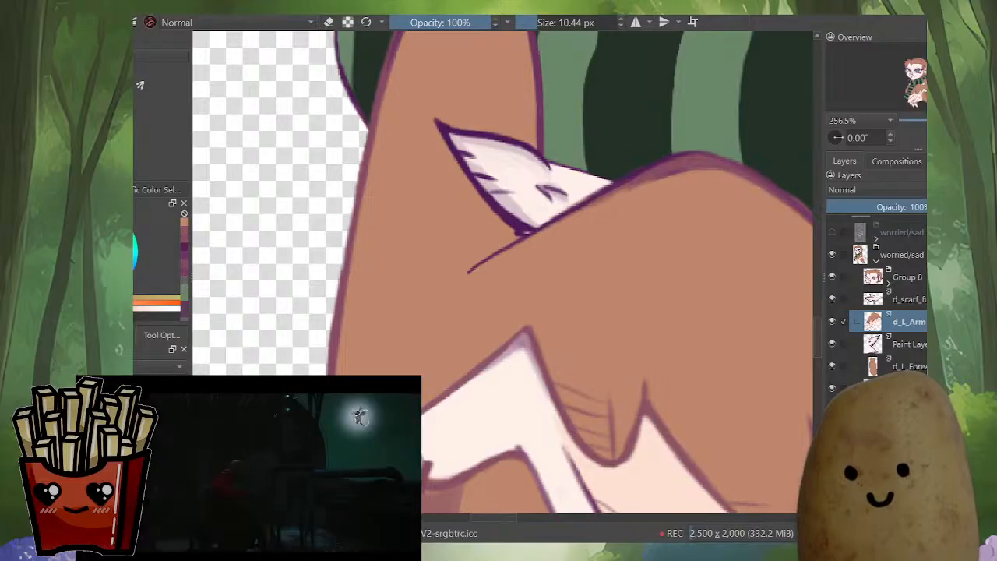
key("m")
scroll(609, 382, "down", 4)
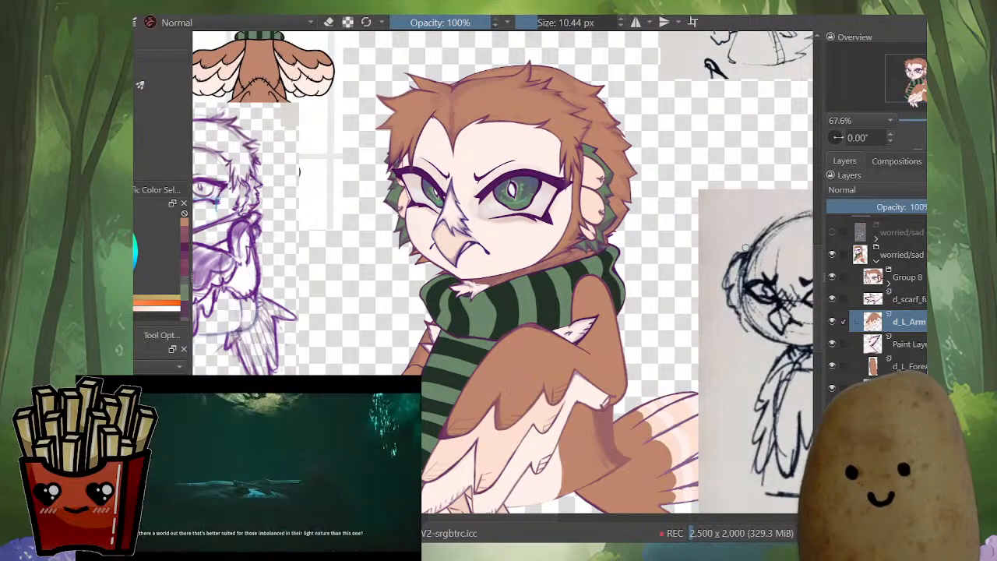
Step: On the left forearm layer, sketch pointed feather outlines at the elbow's lower back corner in sampled purple, erasing stray marks
left_click(908, 366)
key("m")
scroll(374, 407, "up", 5)
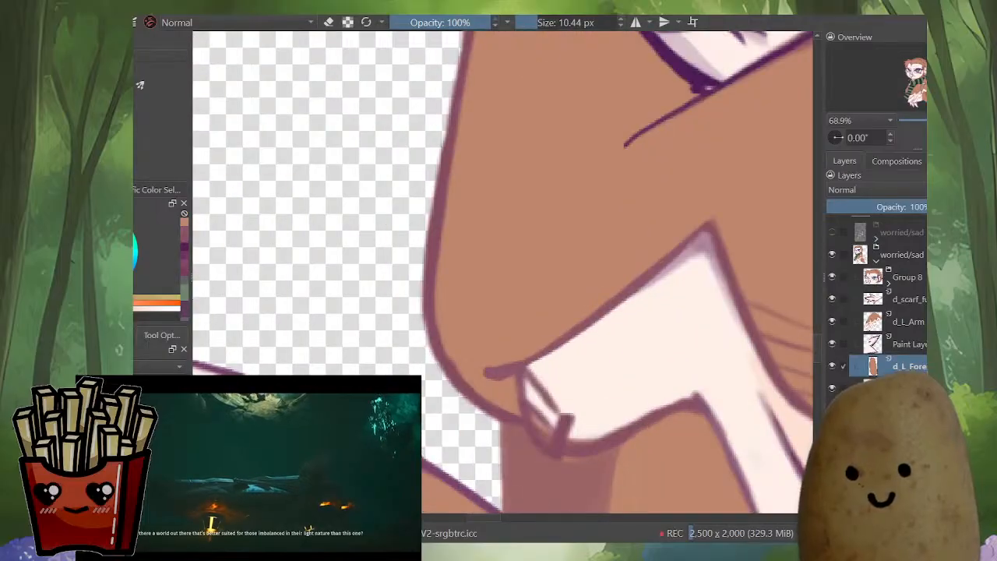
key("m")
left_click(500, 414, "ctrl")
mouse_move(581, 304)
left_mouse_down()
mouse_move(581, 383)
mouse_move(544, 405)
left_mouse_up()
key("m")
mouse_move(463, 405)
left_mouse_down()
mouse_move(462, 430)
mouse_move(493, 430)
left_mouse_up()
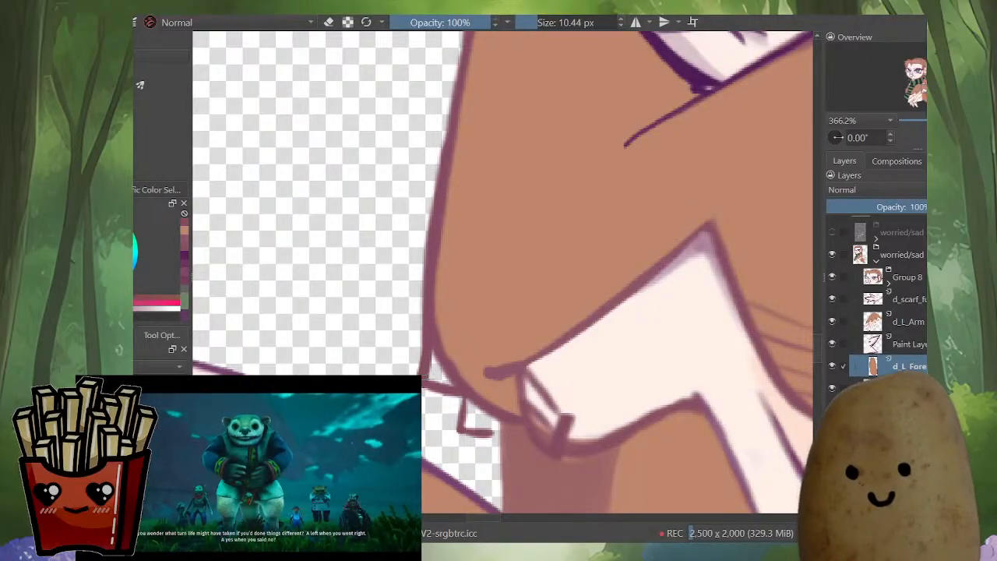
key("e")
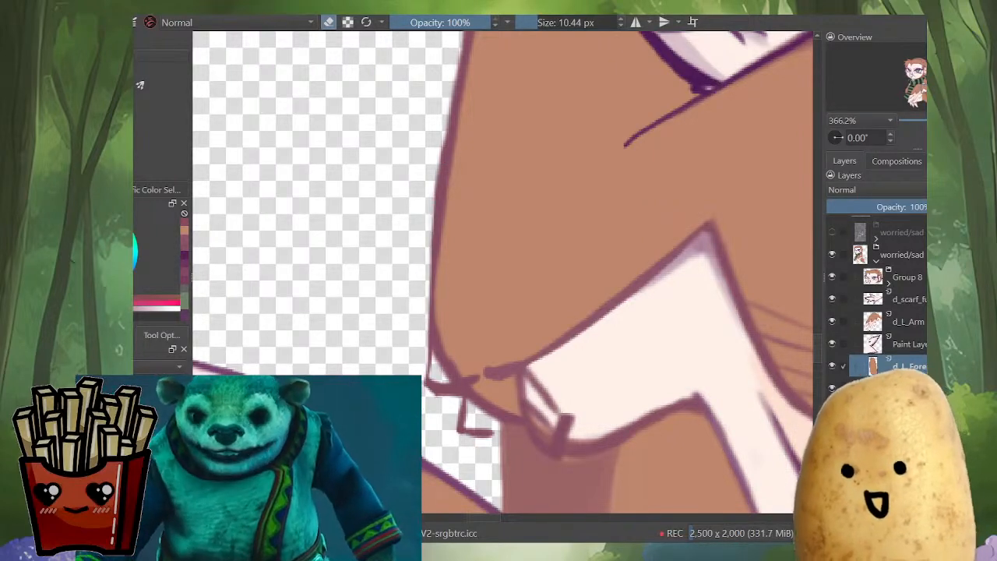
key("e")
left_click_drag(426, 396, 425, 366)
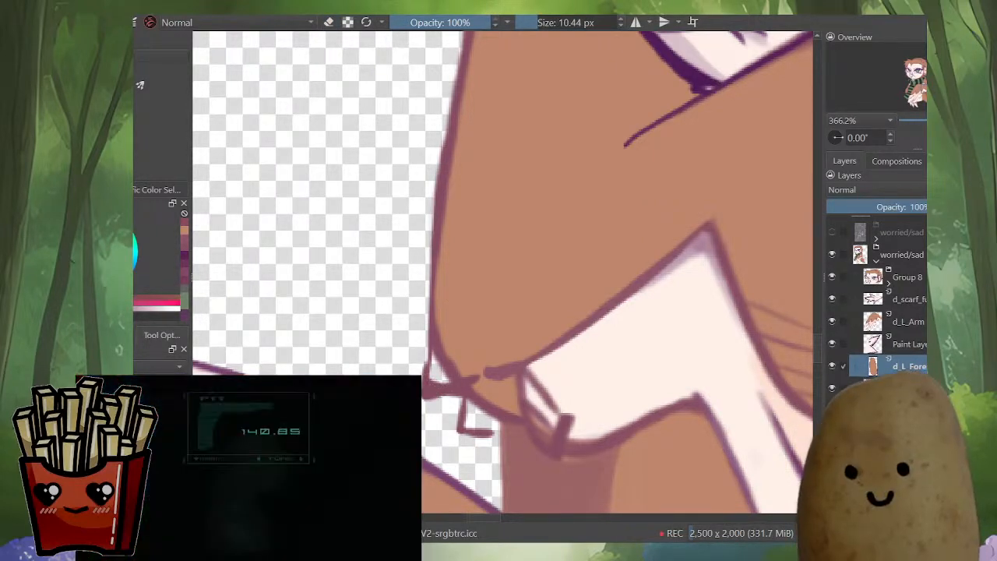
Step: Paint over the old rounded elbow line in sampled brown and sharpen the purple outline of the new corner point
left_click(451, 310, "ctrl")
left_click_drag(441, 306, 451, 352)
left_click(467, 380, "ctrl")
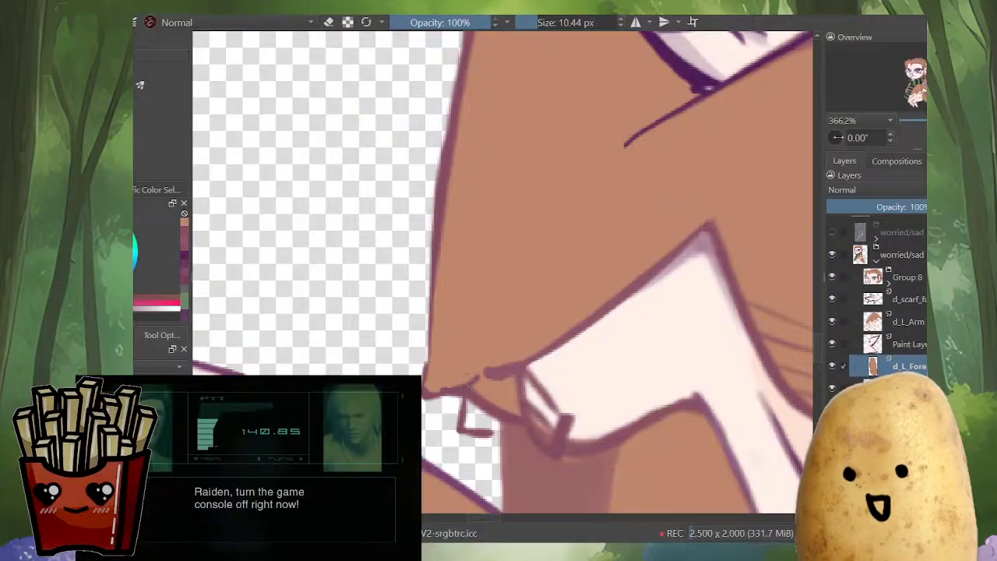
key("m")
mouse_move(426, 390)
left_mouse_down()
mouse_move(433, 341)
mouse_move(407, 273)
left_mouse_up()
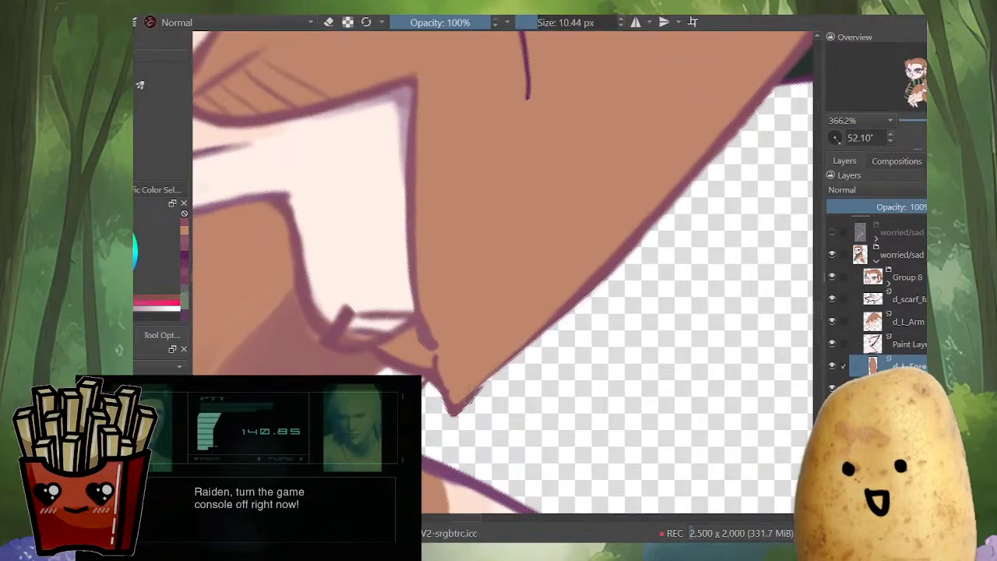
left_click_drag(538, 352, 538, 437)
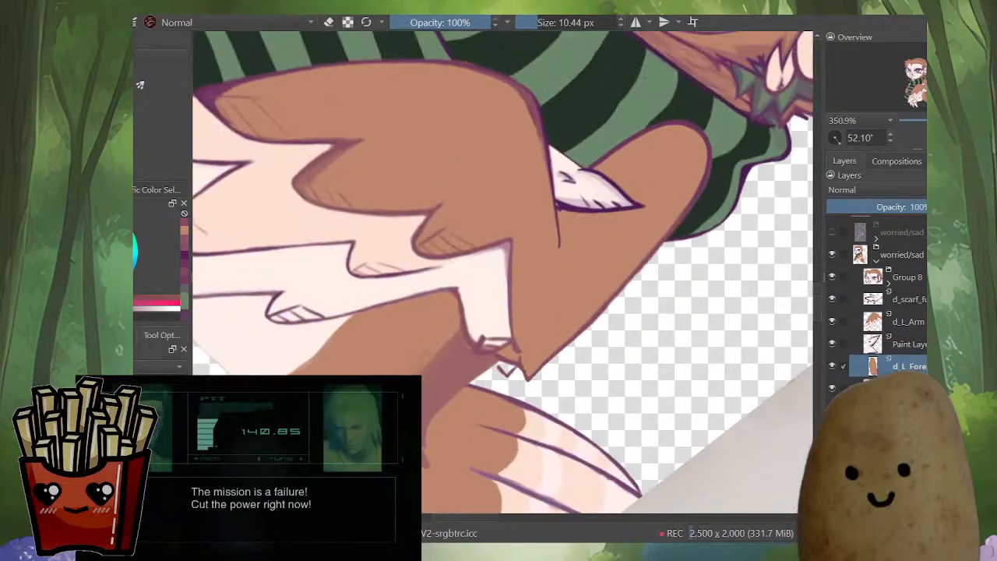
Step: Draw a second feather point in purple beside the elbow corner, fill it with sampled brown, and undo the stray stroke
left_click_drag(499, 364, 499, 276)
mouse_move(507, 349)
left_mouse_down()
mouse_move(468, 352)
mouse_move(438, 330)
mouse_move(477, 379)
left_mouse_up()
left_click(479, 321, "ctrl")
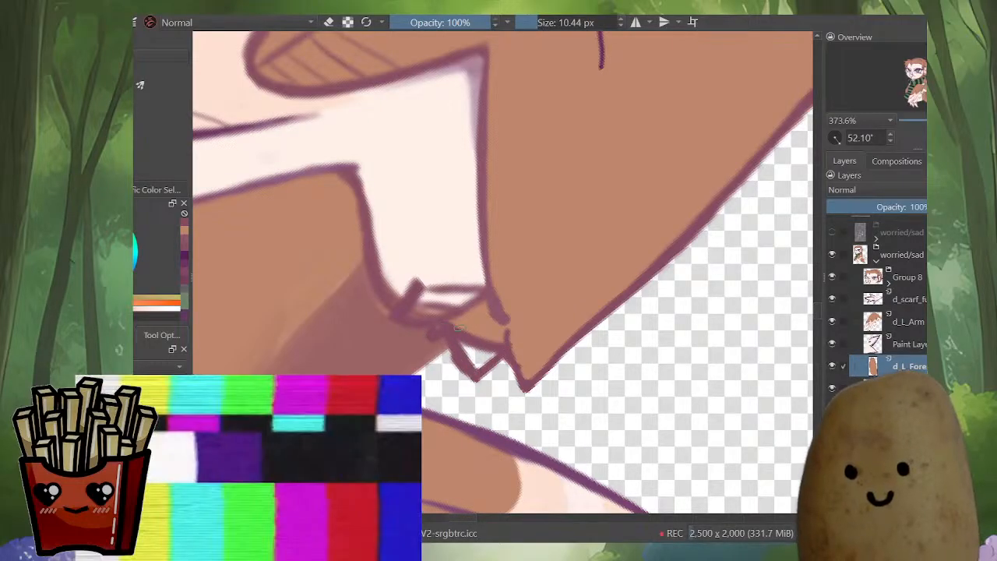
mouse_move(460, 334)
left_mouse_down()
mouse_move(477, 361)
mouse_move(497, 352)
mouse_move(488, 346)
left_mouse_up()
left_click(509, 358, "ctrl")
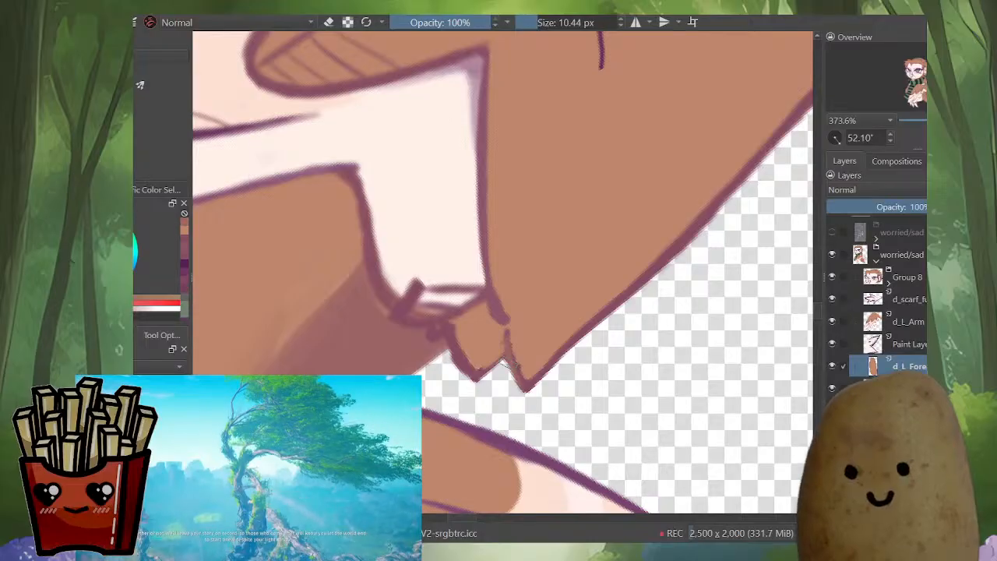
left_click(522, 387, "ctrl")
mouse_move(522, 390)
left_mouse_down()
mouse_move(510, 331)
mouse_move(542, 393)
left_mouse_up()
key("ctrl+z")
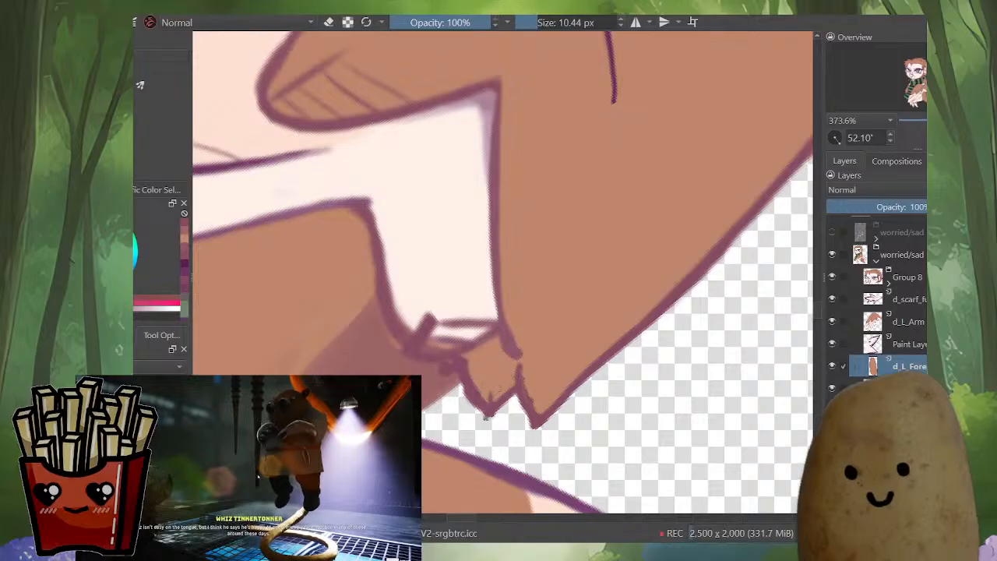
Step: Isolate the left forearm layer, tidy the feather points at its lower end in brown and purple, and review the whole owl
key("alt+i")
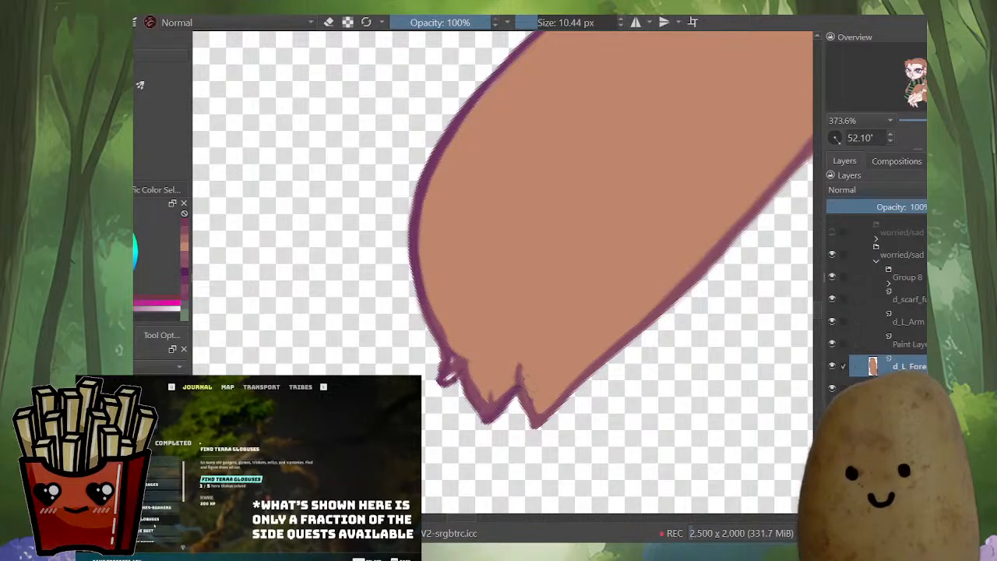
left_click(475, 389, "ctrl")
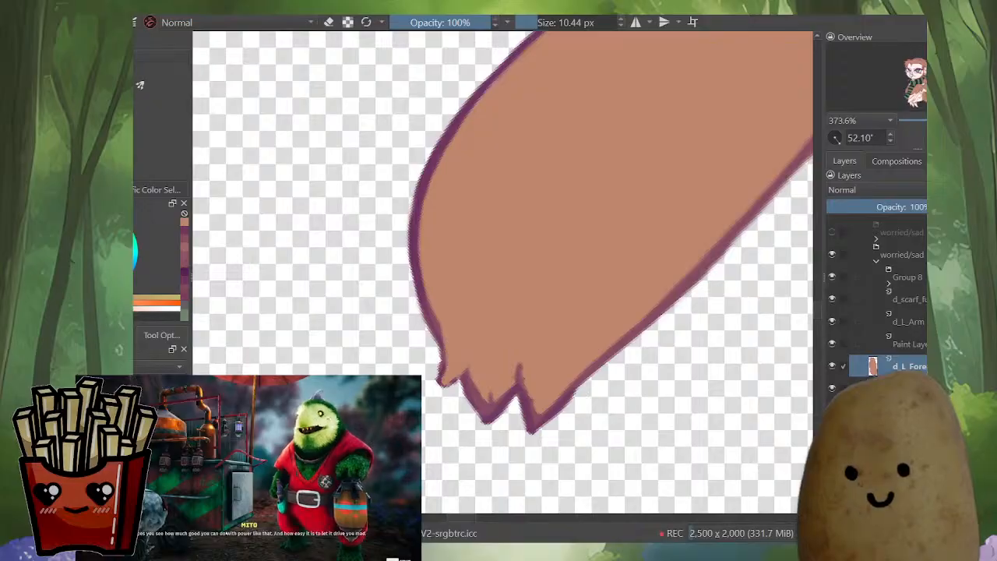
left_click(461, 378, "ctrl")
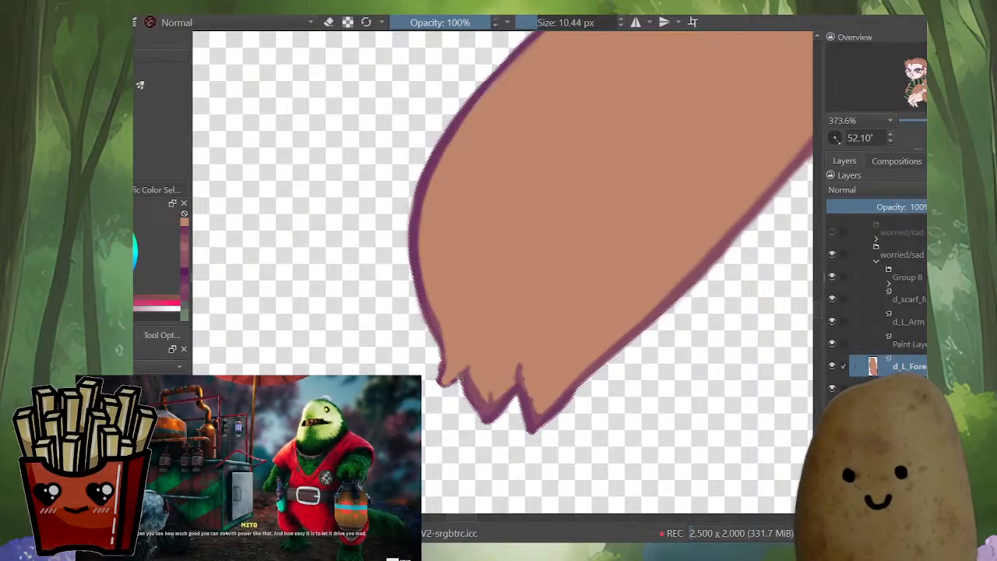
scroll(442, 312, "down", 5)
left_click(873, 366, "alt")
mouse_move(798, 360)
left_mouse_down()
mouse_move(789, 167)
mouse_move(772, 129)
left_mouse_up()
left_click_drag(532, 396, 532, 461)
key("m")
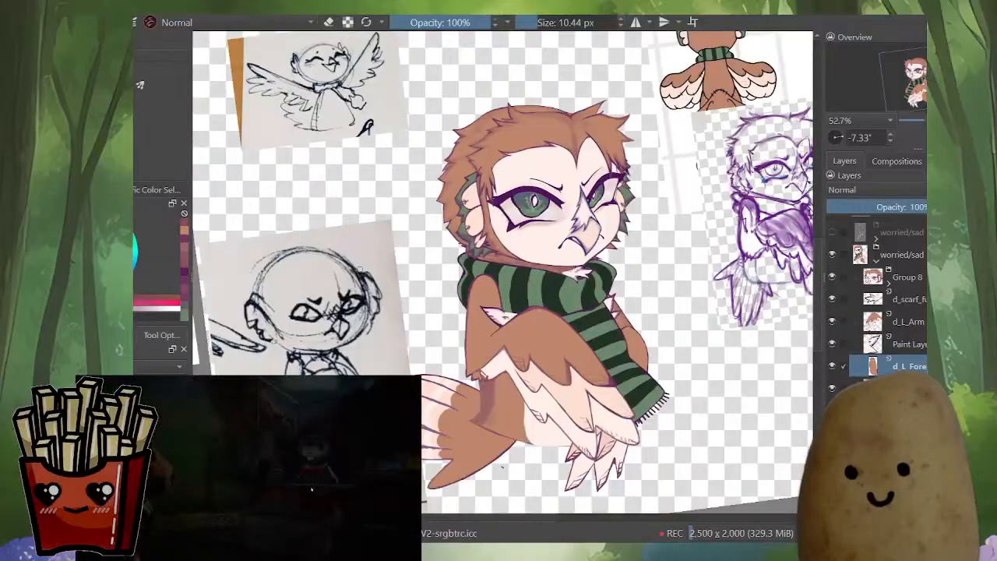
Step: Start a mesh transform of the front wing on the d_L_Arm layer and pull its upper front corner outward
left_click(859, 345)
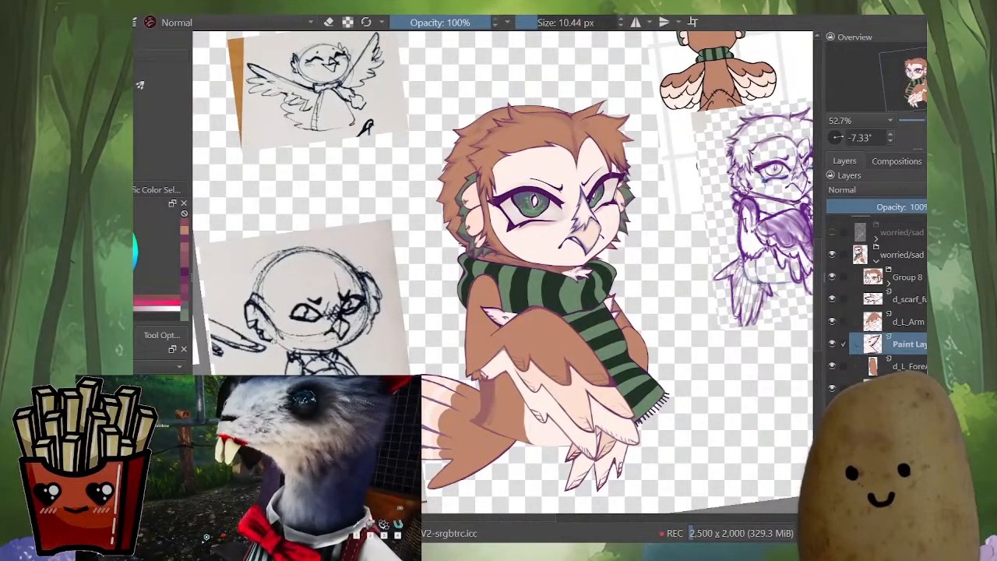
left_click(888, 321)
key("m")
left_click_drag(645, 268, 755, 266)
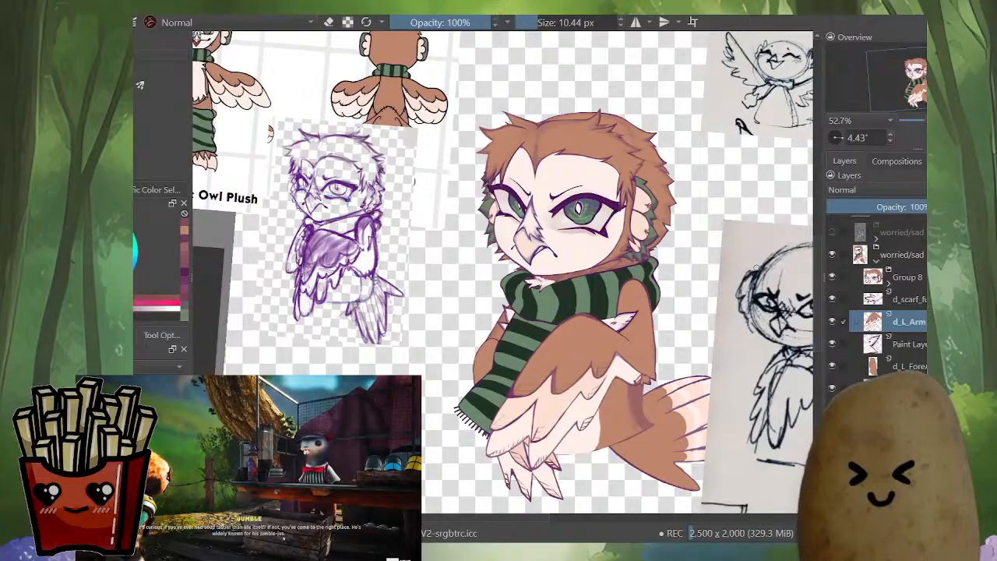
scroll(502, 272, "up", 2)
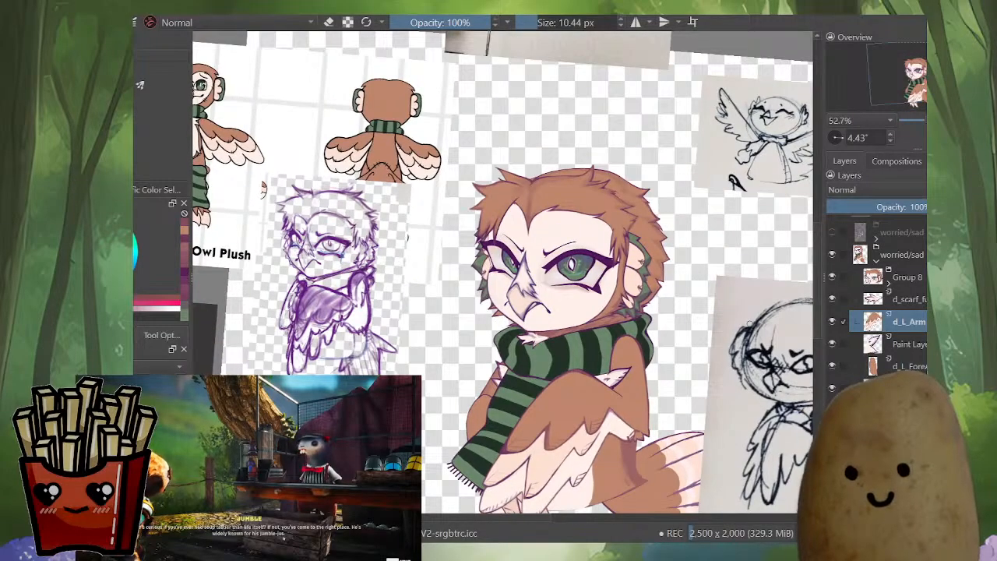
scroll(502, 273, "down", 2)
key("ctrl+t")
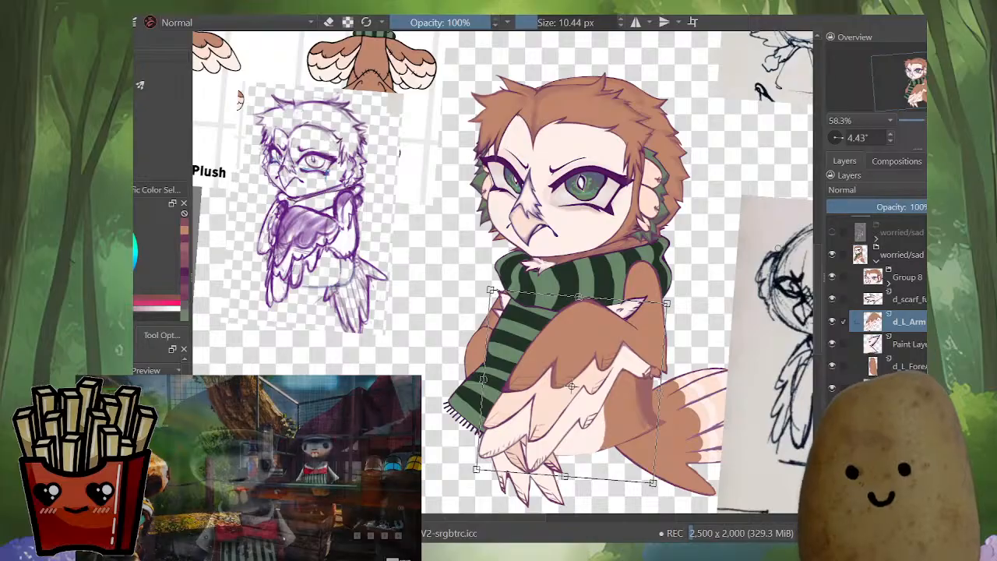
left_click(160, 390)
left_click_drag(491, 289, 477, 291)
left_click_drag(553, 366, 542, 364)
Step: Adjust the wing mesh's front edge point outward and down in mirrored view, comparing the shape in normal view
key("m")
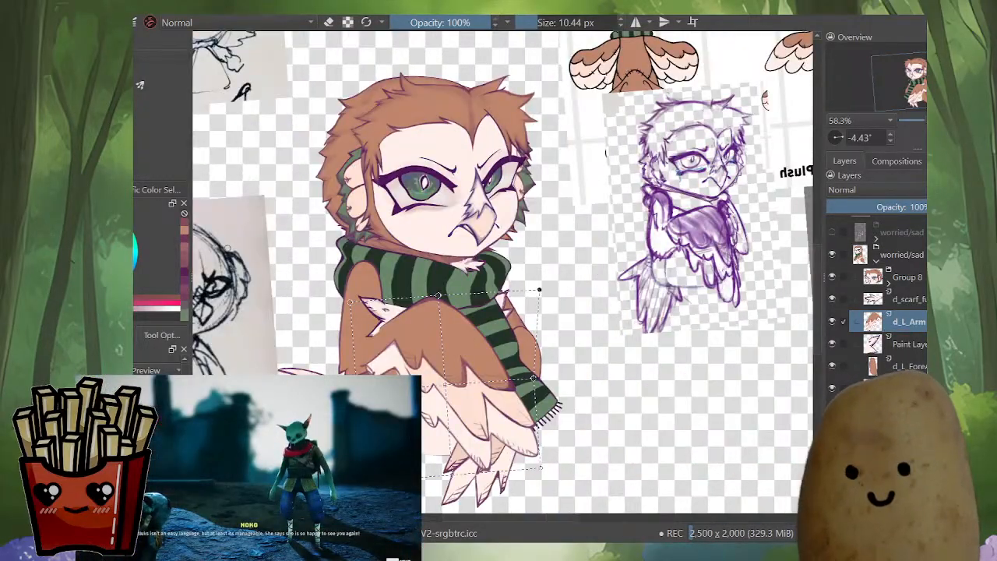
left_click_drag(503, 293, 531, 290)
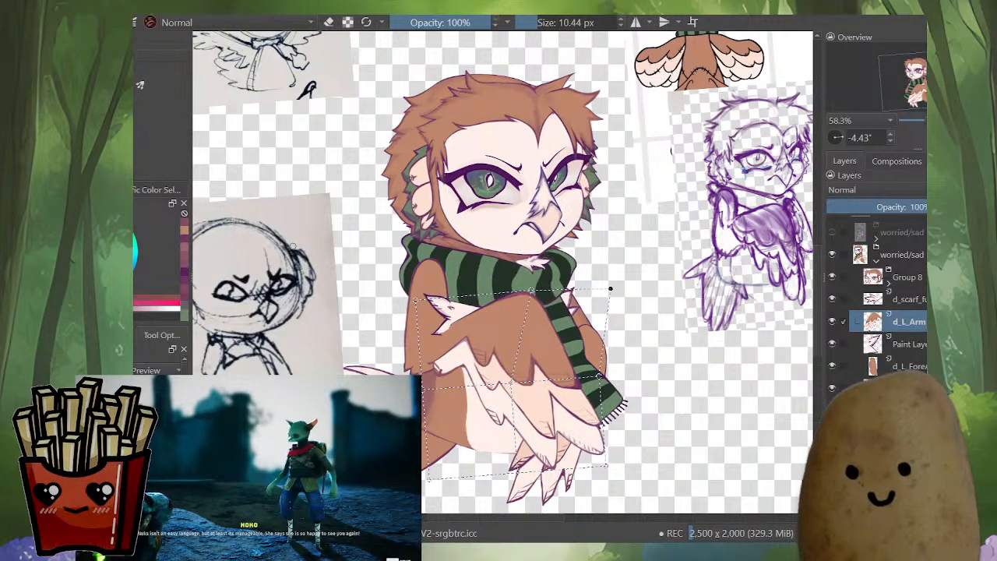
left_click_drag(600, 376, 606, 382)
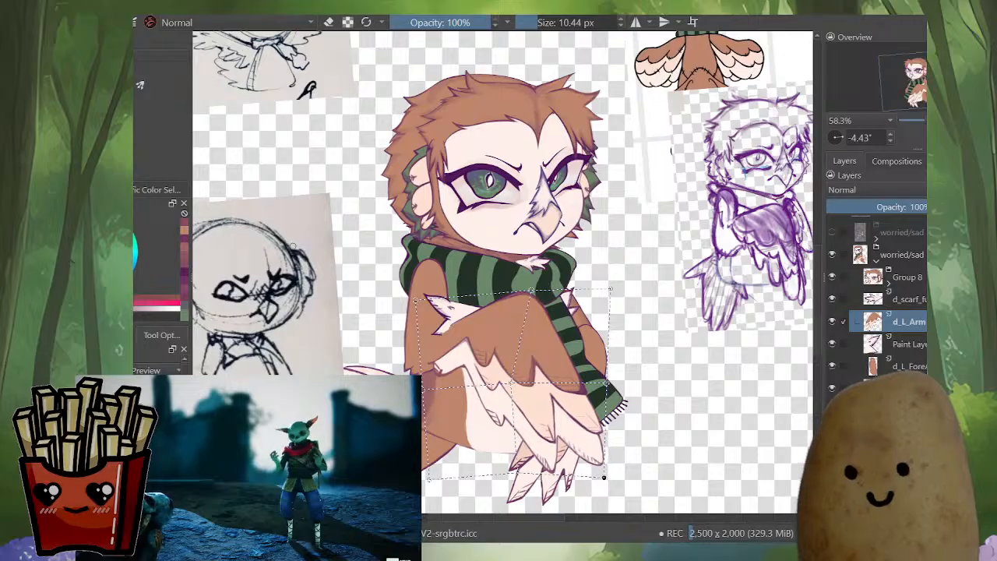
key("m")
scroll(592, 407, "down", 2)
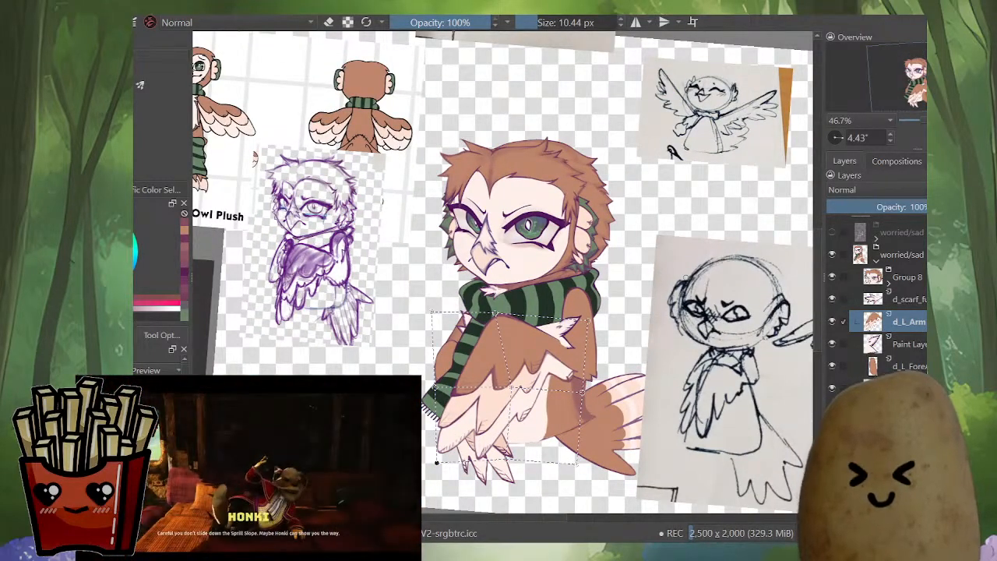
Step: Move the wing mesh's back edge point down, nudge its front and top points, and apply the transform
scroll(432, 313, "up", 3)
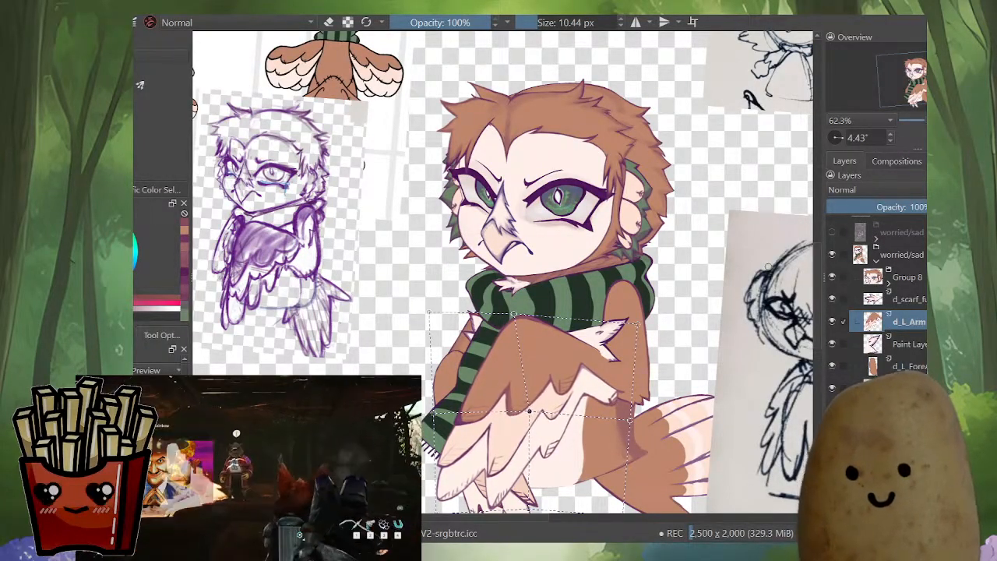
scroll(537, 386, "down", 1)
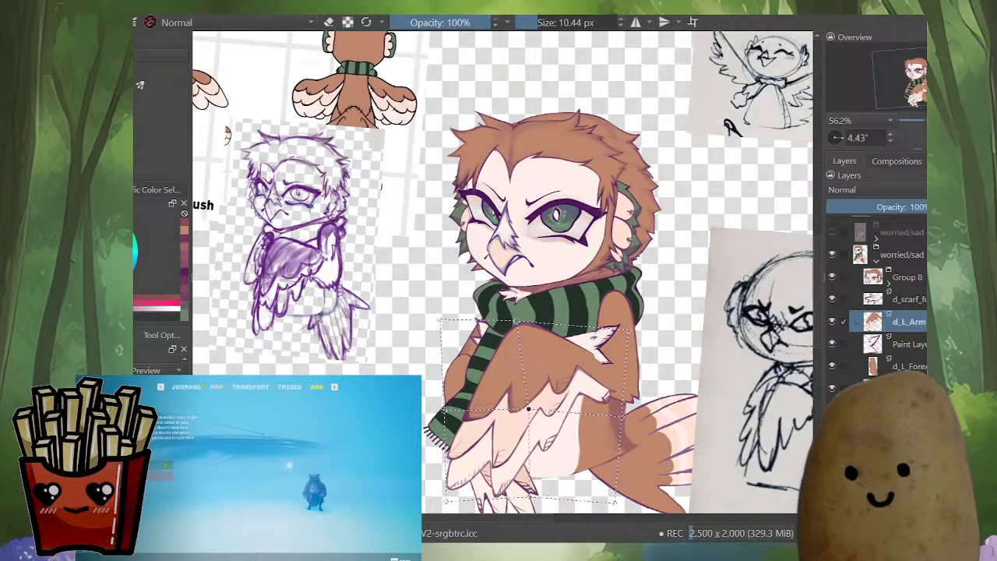
scroll(612, 410, "up", 2)
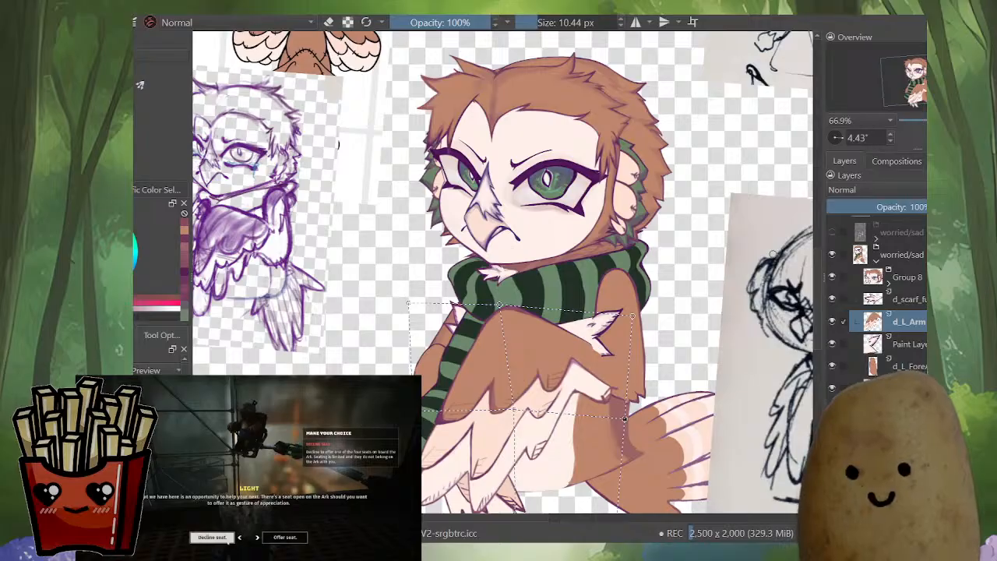
left_click_drag(623, 417, 618, 429)
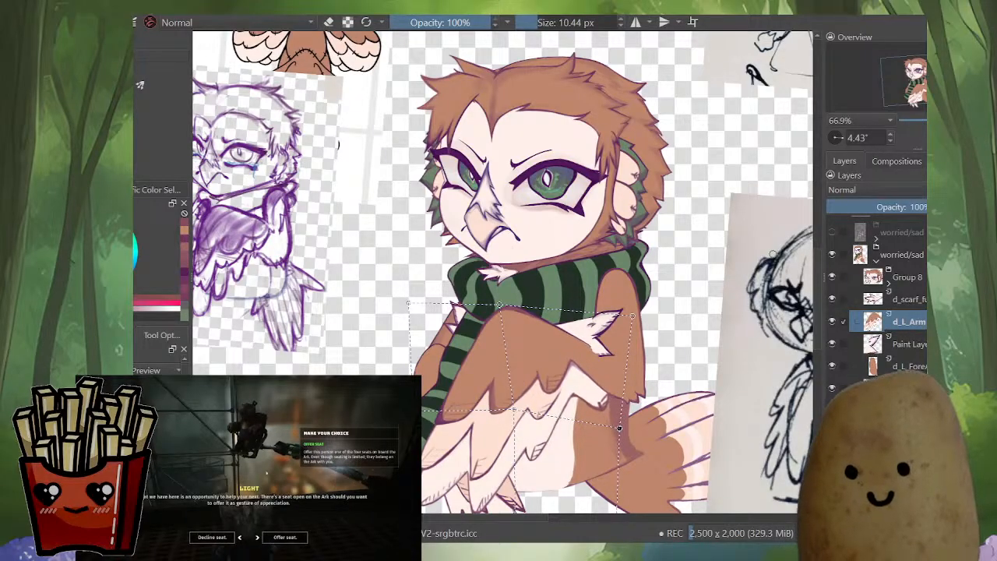
key("m")
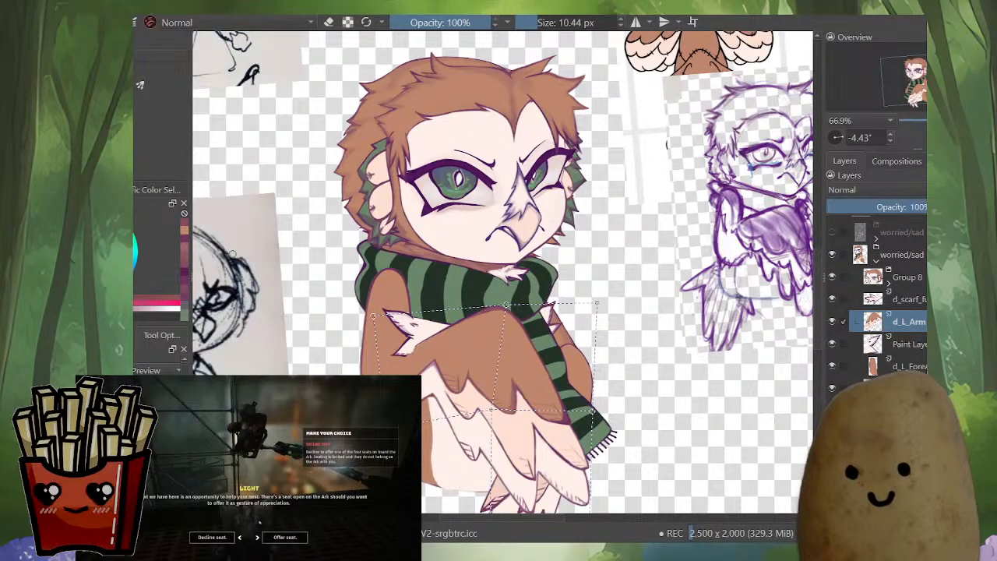
left_click_drag(592, 410, 591, 413)
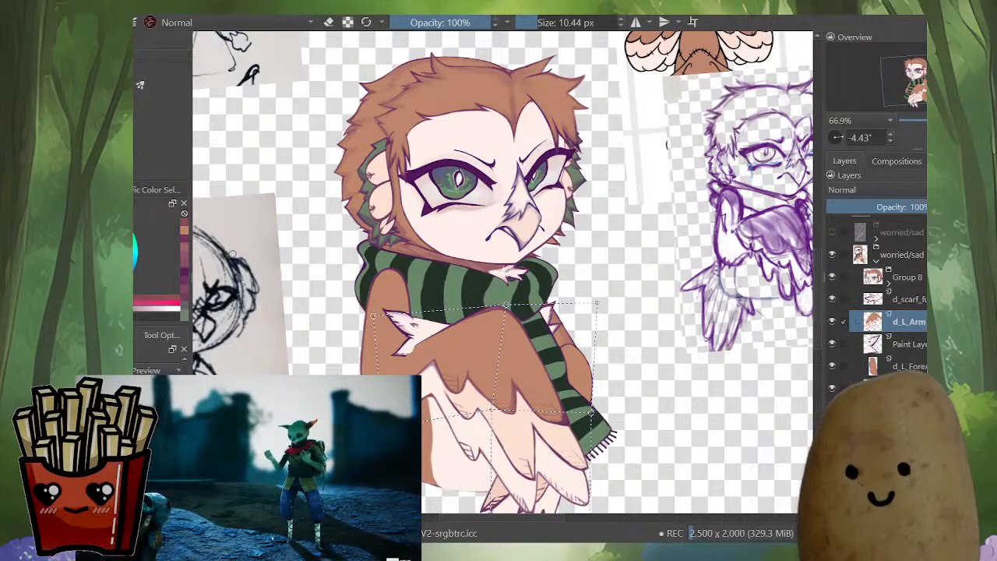
left_click_drag(505, 305, 510, 306)
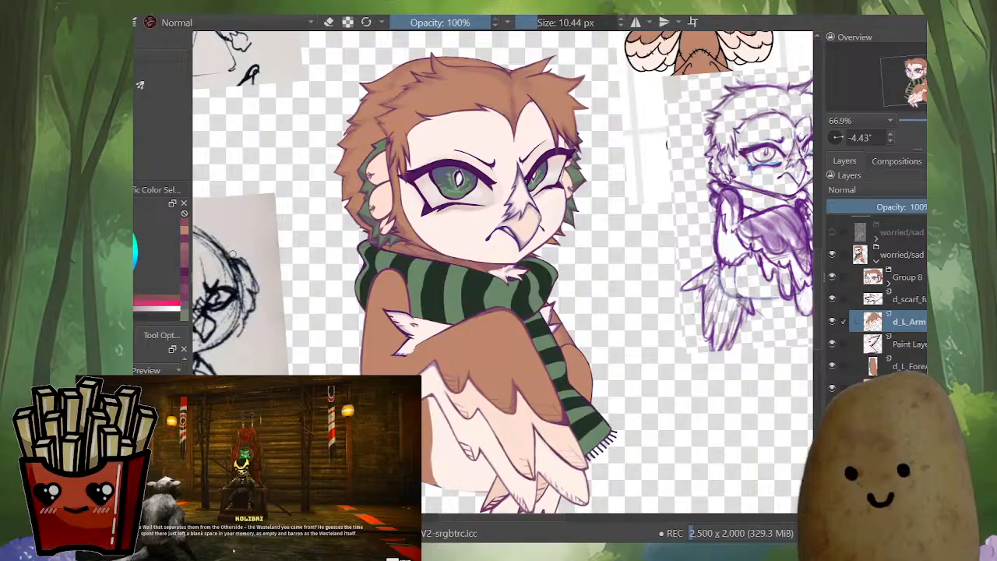
Step: Redraw the wing's upper outline along the white crease in dark purple, paint its lower end in sampled brown, and check the isolated layer
left_click_drag(433, 340, 642, 52)
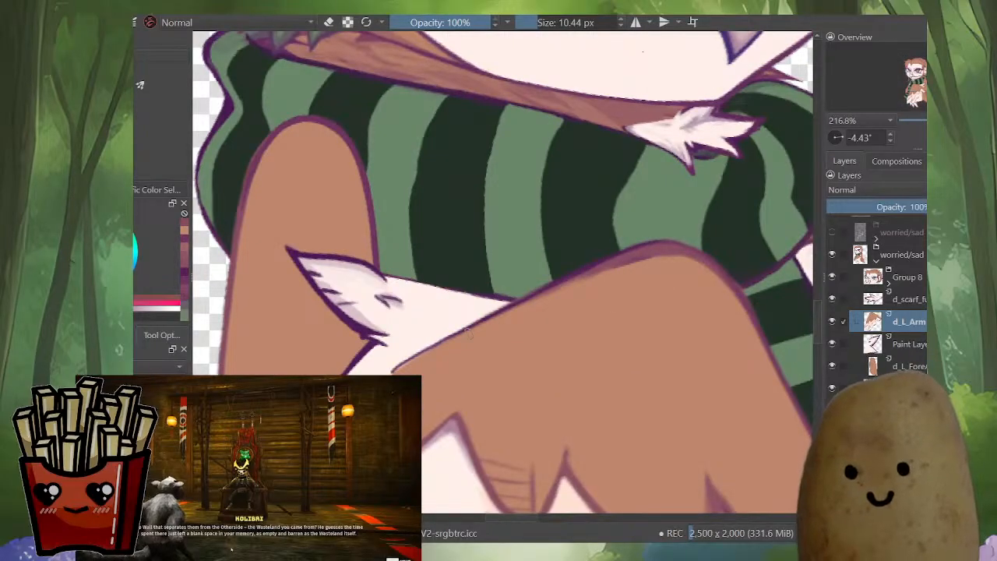
left_click(643, 244, "ctrl")
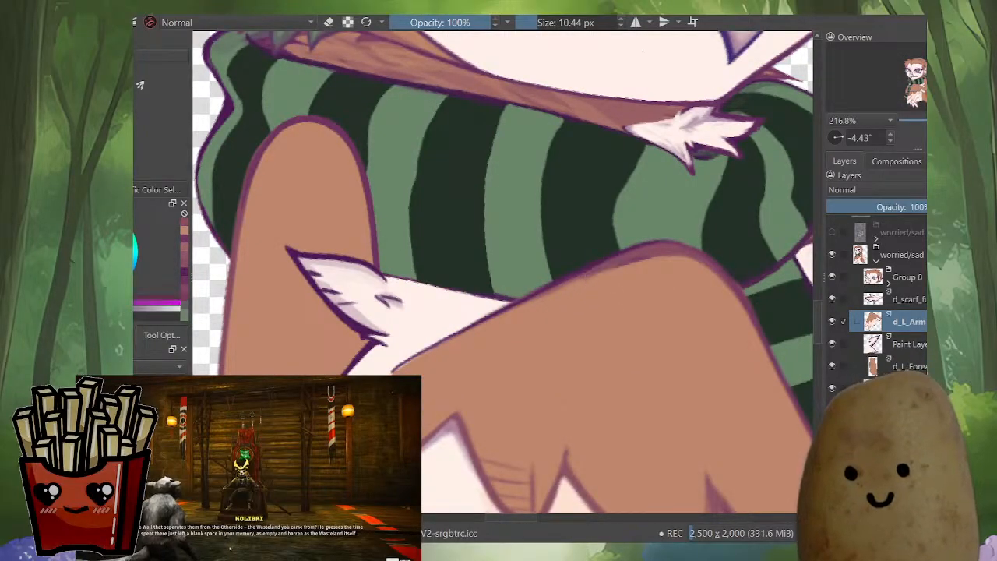
left_click(641, 244, "ctrl")
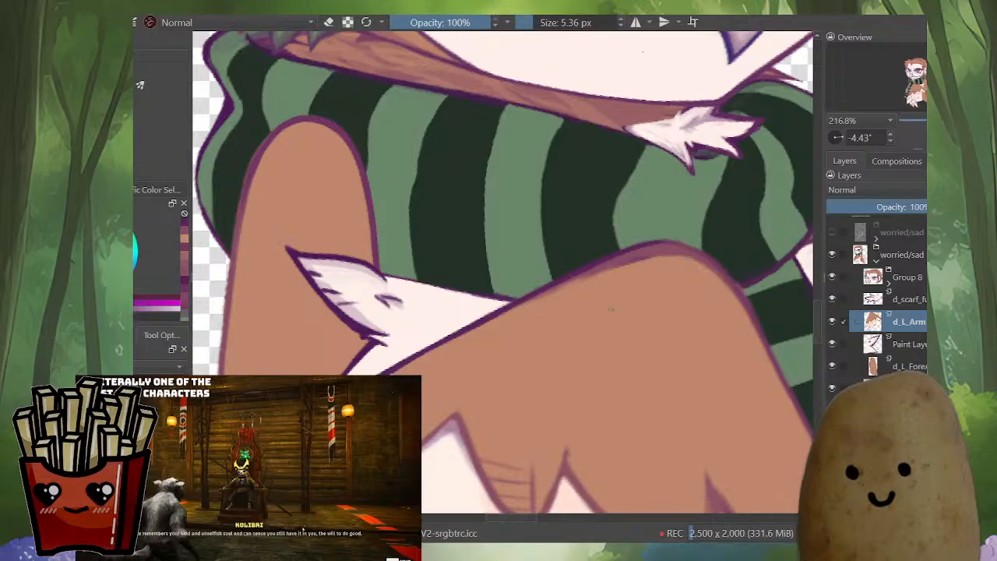
left_click_drag(405, 327, 491, 287)
left_click(491, 343, "ctrl")
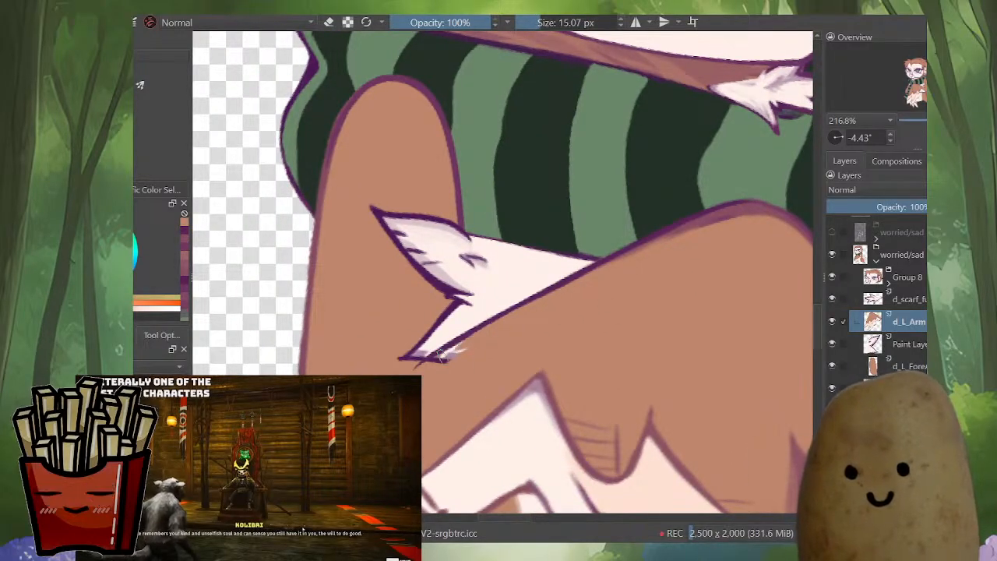
left_click(872, 322, "alt")
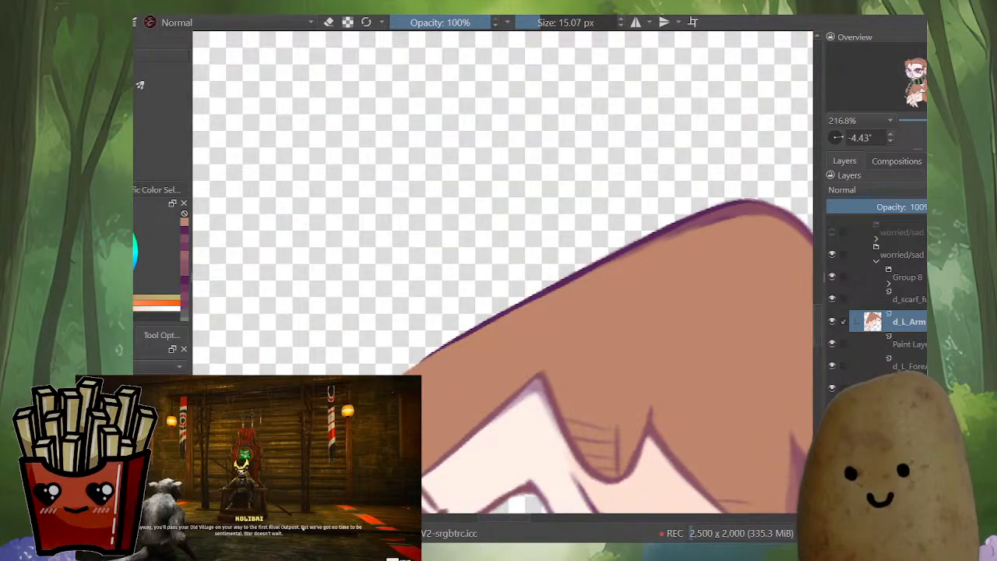
left_click(872, 322, "alt")
scroll(525, 395, "down", 4)
scroll(490, 448, "up", 5)
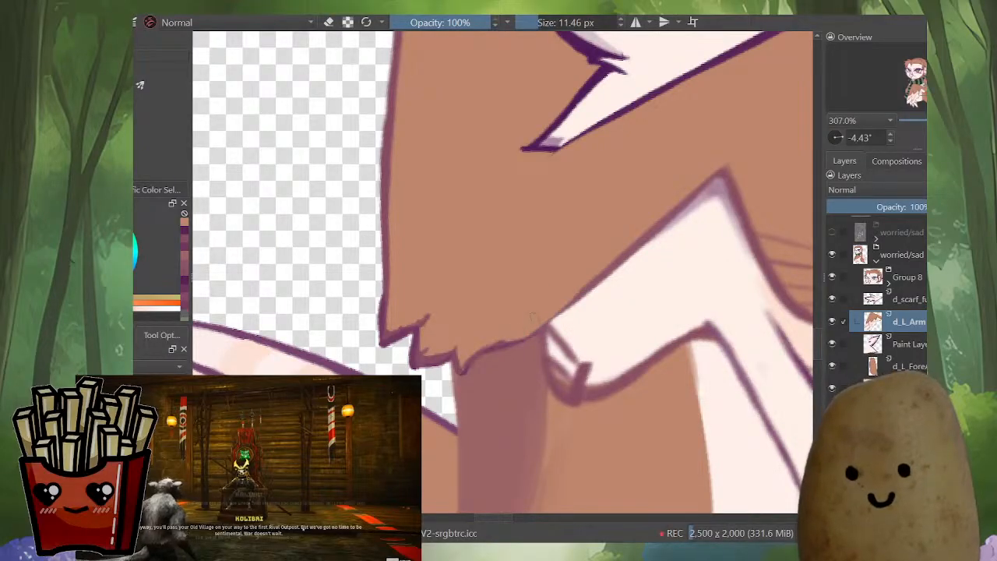
Step: Clean up and extend the purple outline along the front wing's lower edge to the forearm cuff, comparing it in mirrored view
key("e")
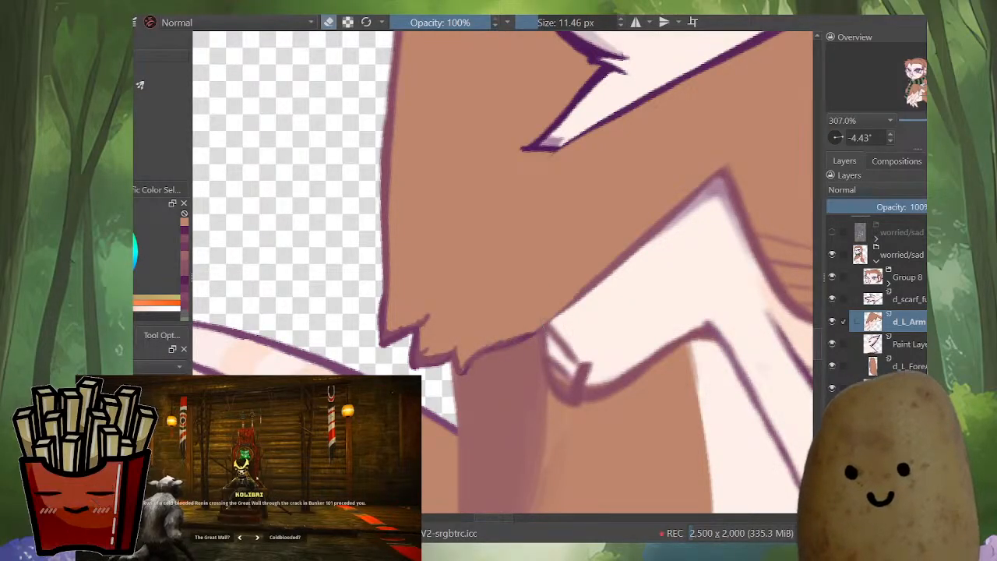
key("e")
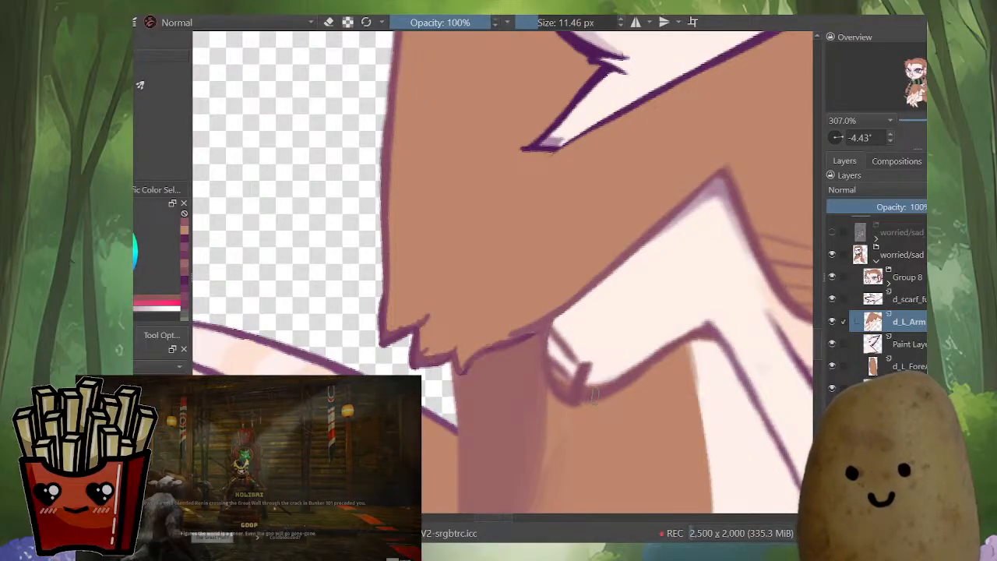
scroll(548, 341, "down", 4)
key("m")
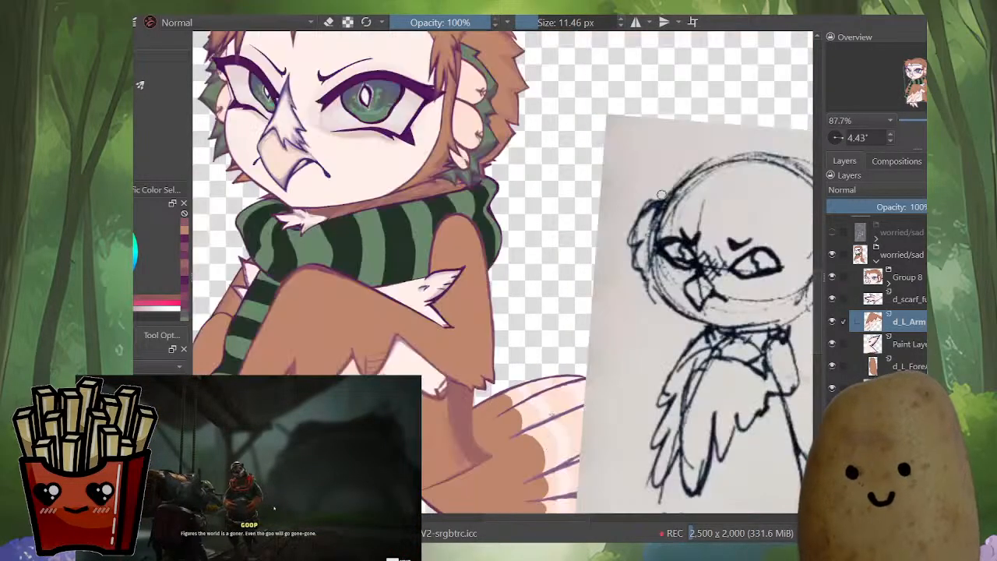
scroll(537, 405, "down", 1)
scroll(491, 401, "up", 3)
key("m")
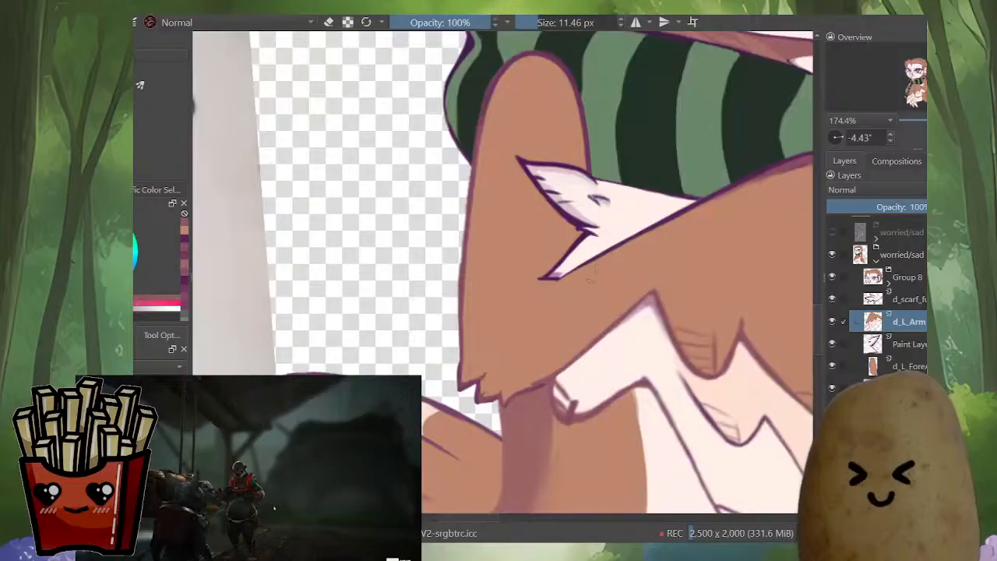
Step: Check the isolated d_L_Arm layer and touch up the outline beneath the white crease's lower tip in sampled dark purple, undoing stray strokes
key("alt+i")
left_click_drag(594, 274, 520, 344)
scroll(502, 366, "up", 3)
key("alt+i")
left_click(502, 319, "ctrl")
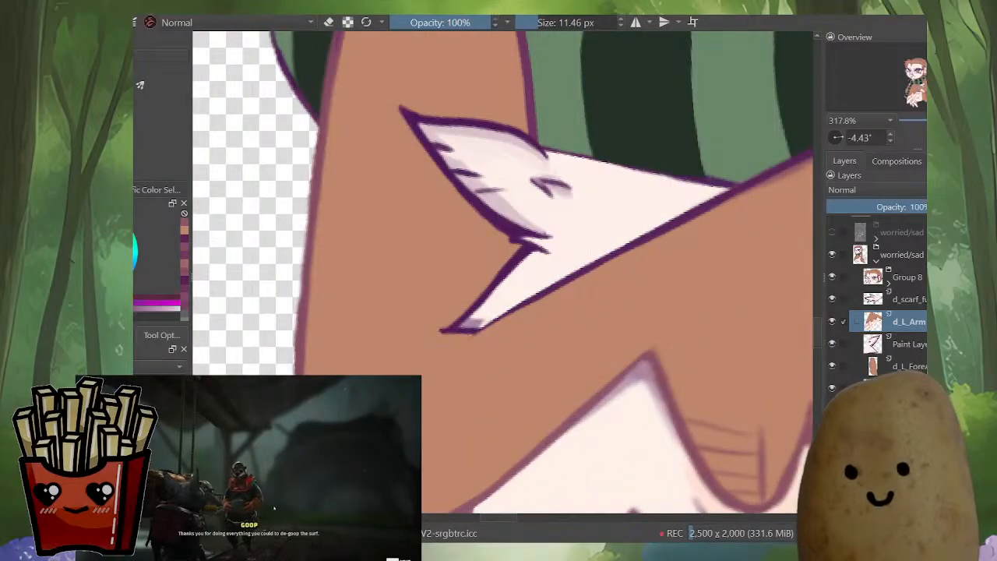
key("ctrl+z")
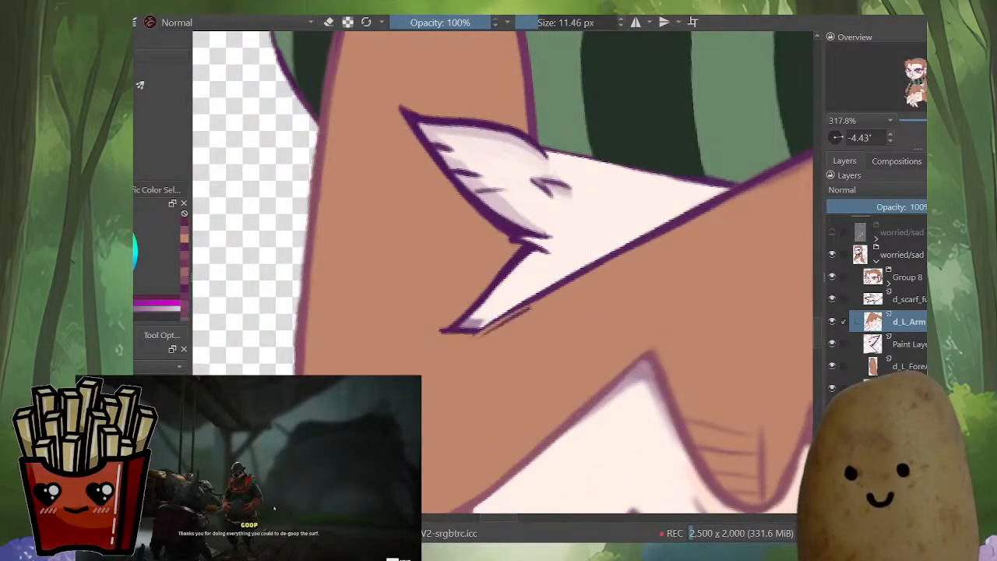
key("ctrl+z")
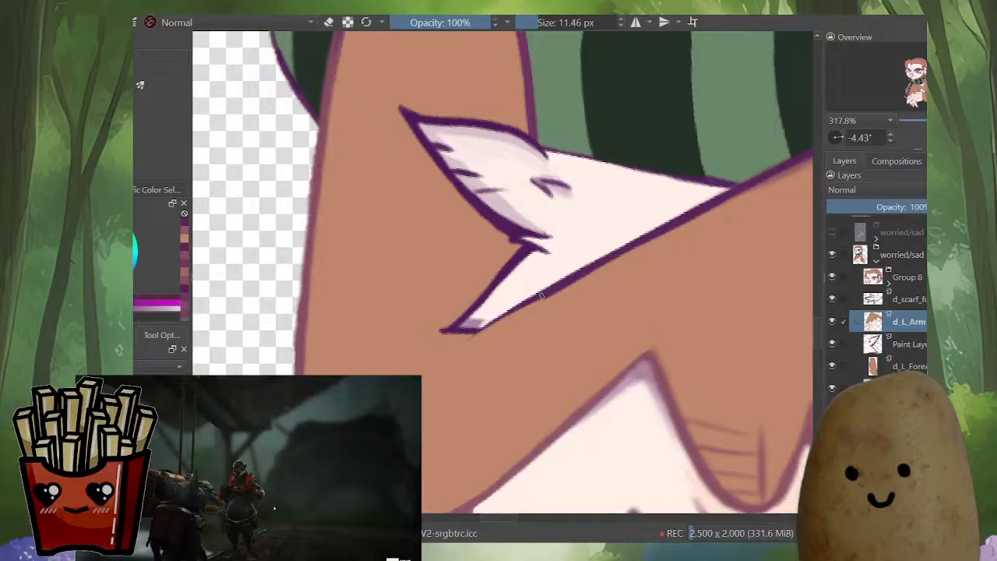
left_click_drag(541, 294, 448, 358)
scroll(347, 212, "down", 8)
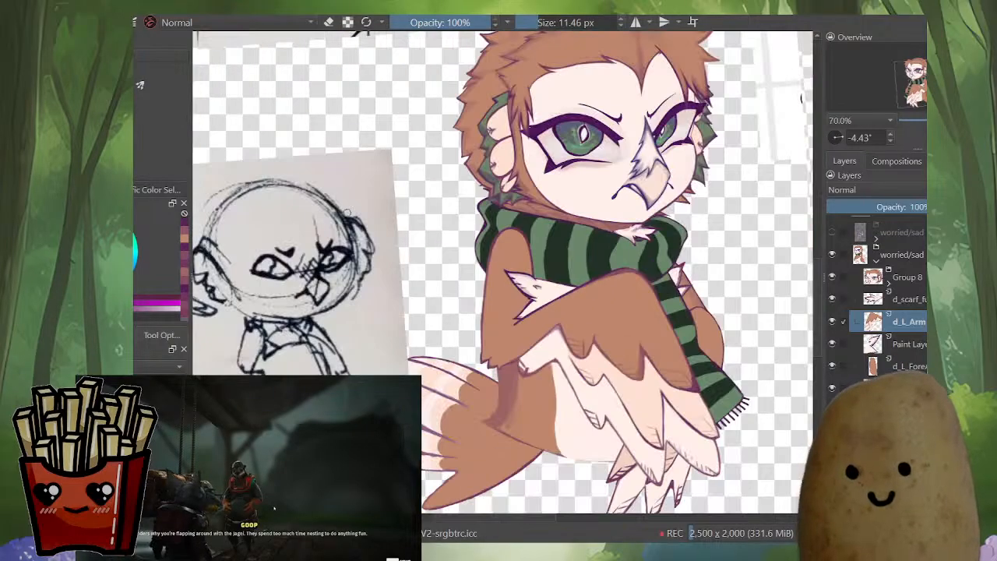
Step: Examine the folded wing, its feather tips and the scarf in mirrored view, up close and against the whole owl
key("m")
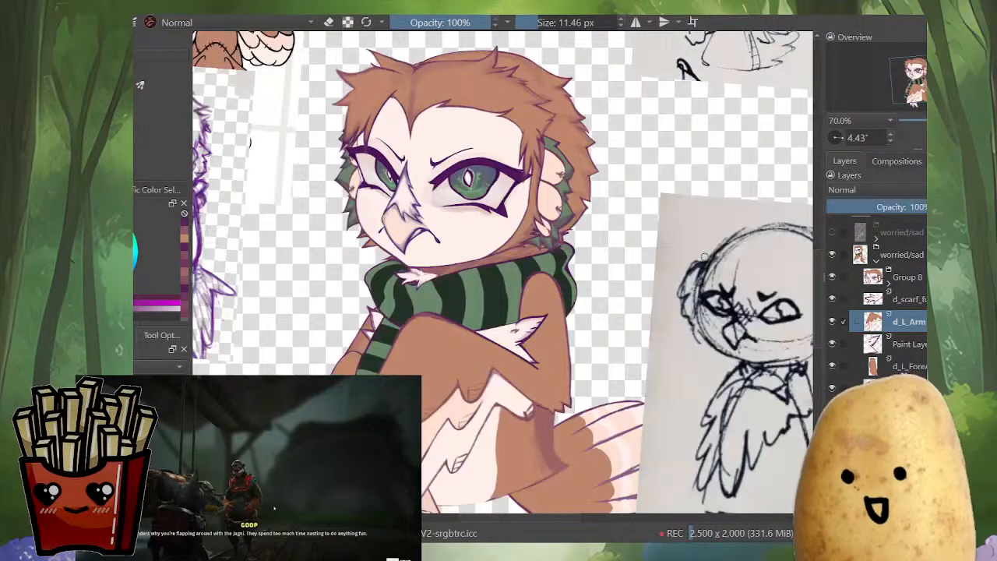
scroll(451, 419, "up", 5)
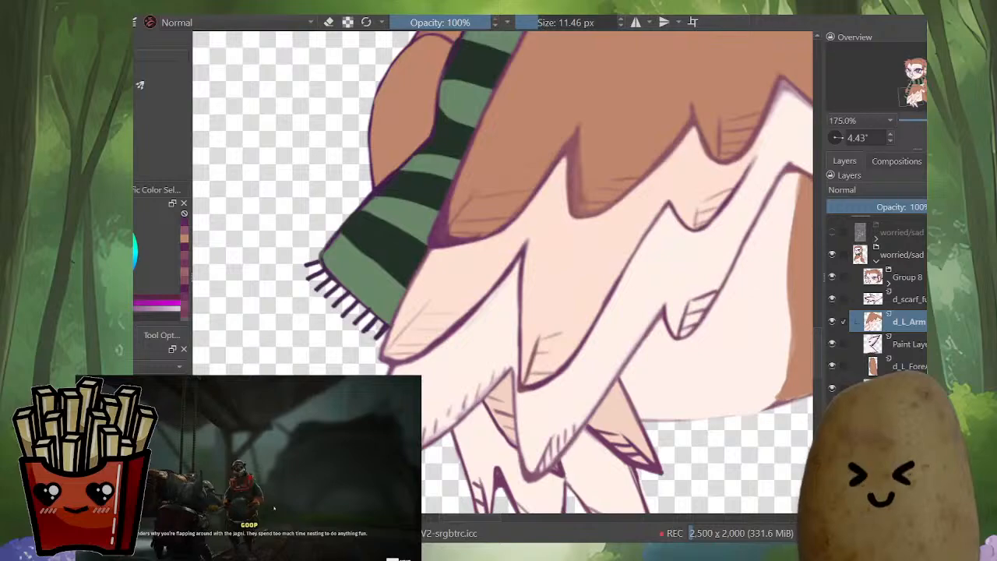
left_click_drag(507, 203, 498, 305)
left_click_drag(576, 210, 435, 346)
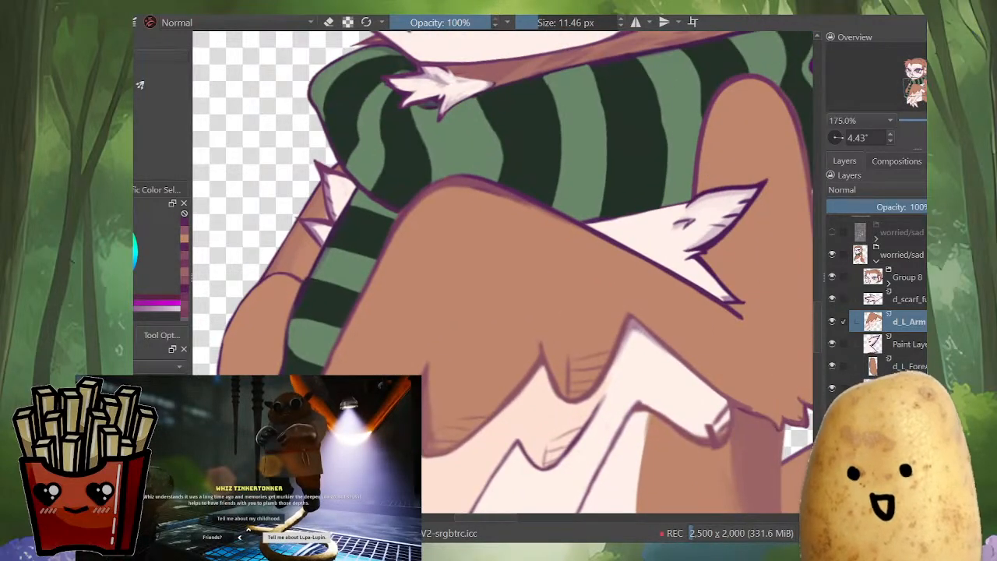
scroll(571, 377, "down", 7)
scroll(611, 338, "up", 4)
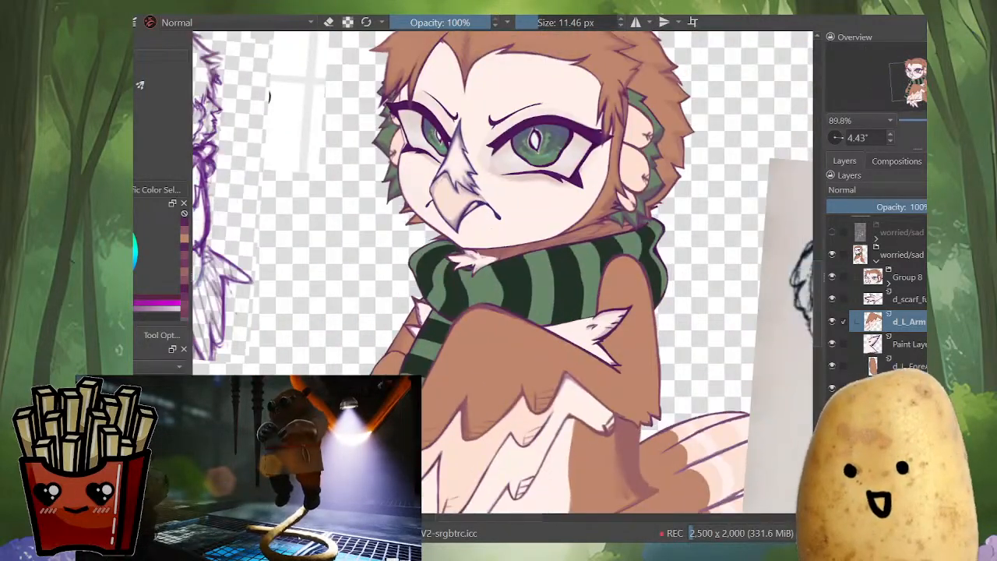
scroll(618, 307, "down", 3)
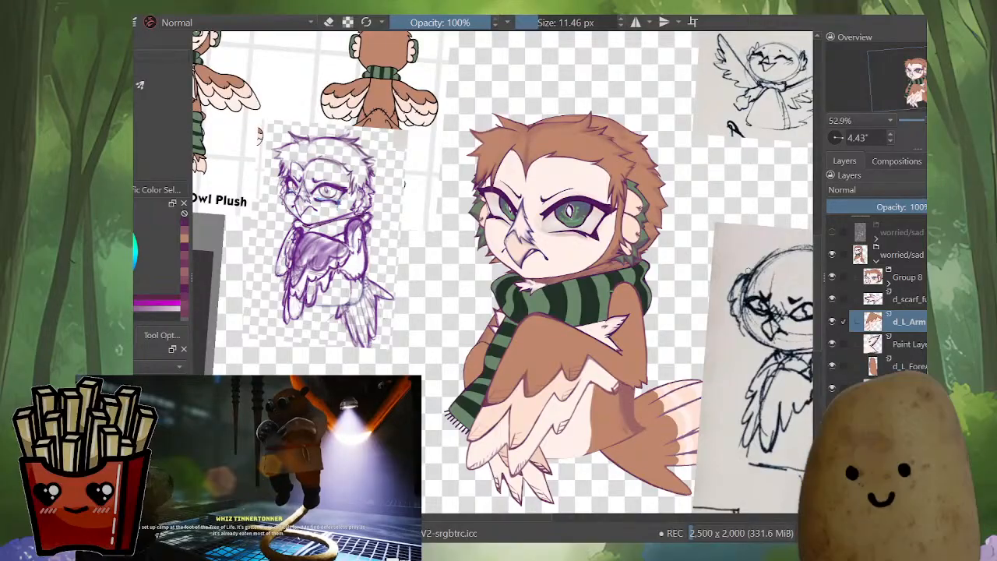
Step: Select the paint layer holding the white crease lines directly below d_L_Arm for work on the crease tuft
left_click(909, 344)
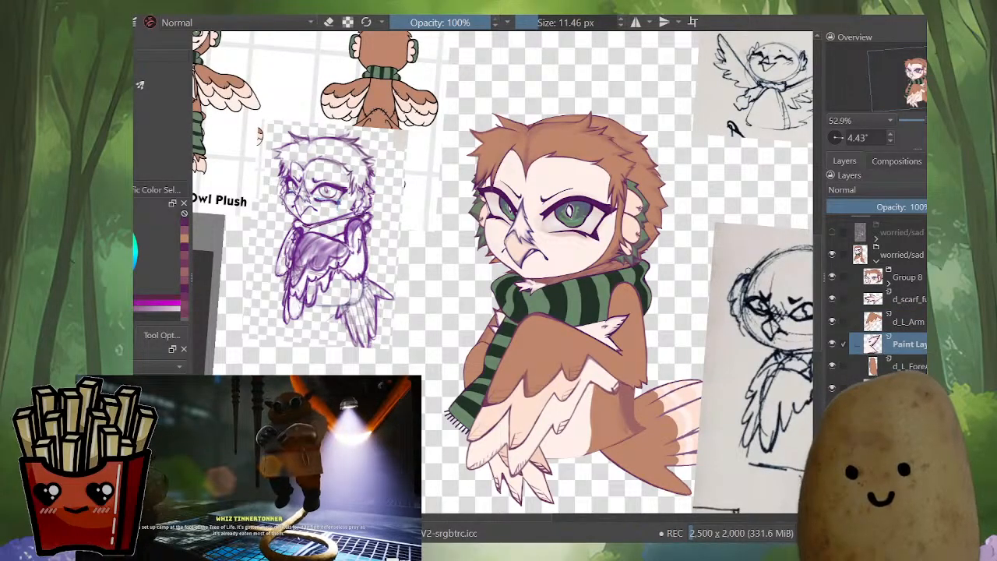
scroll(662, 292, "up", 5)
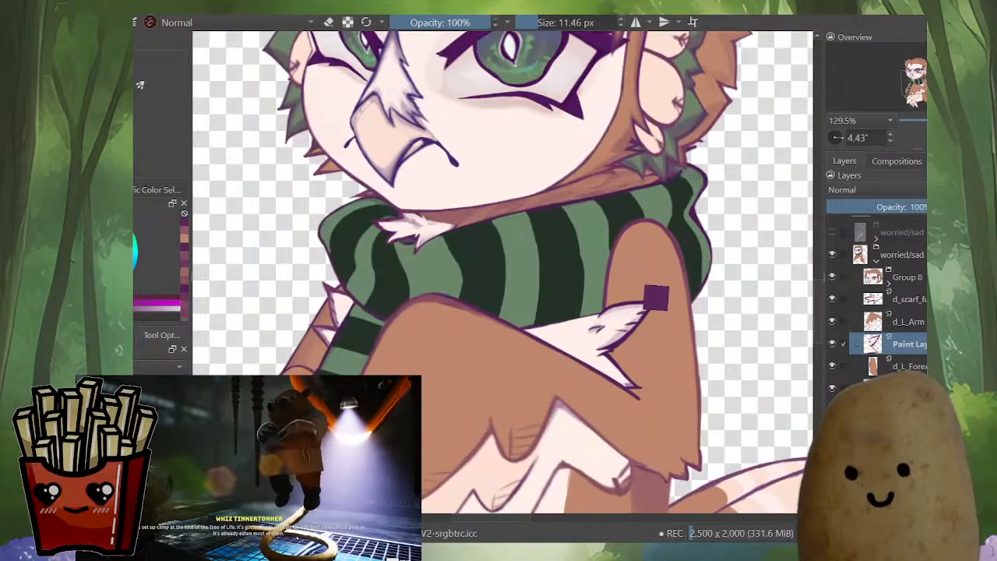
Step: Transform the white feather tuft beside the crossed arm, moving it slightly upward and adjusting its corners to compress the lower edge
key("ctrl+t")
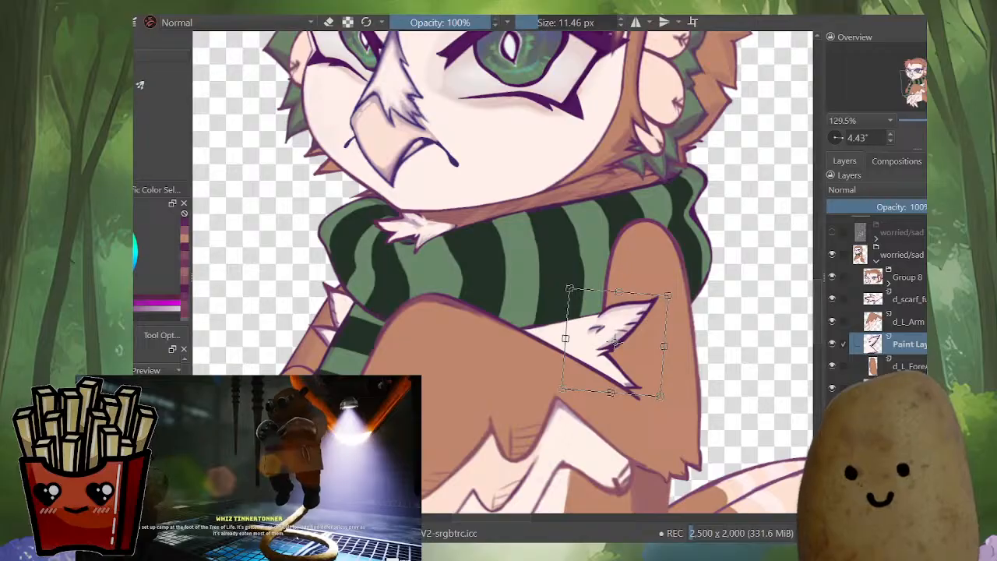
left_click(160, 393)
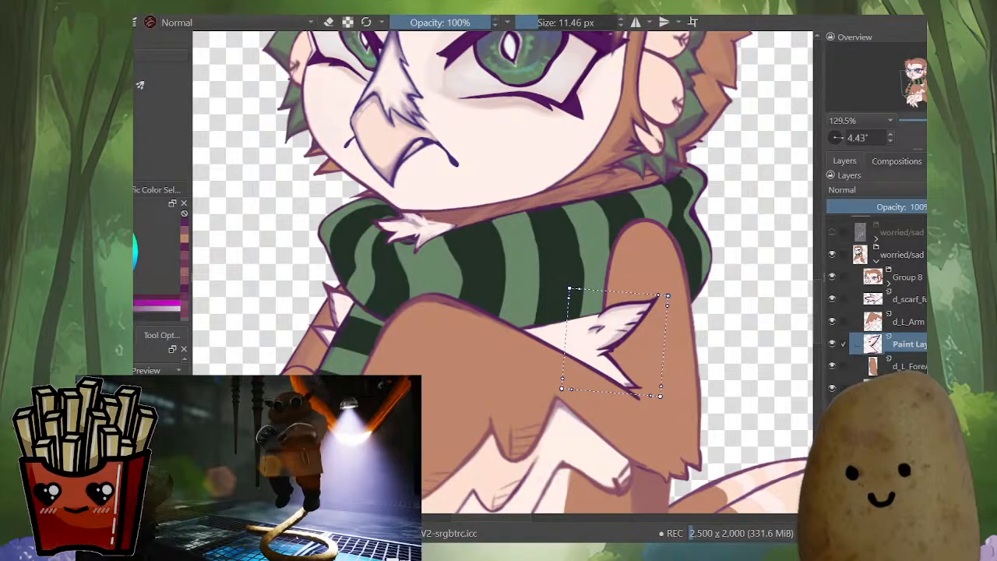
left_click_drag(598, 340, 599, 328)
left_click_drag(667, 291, 668, 285)
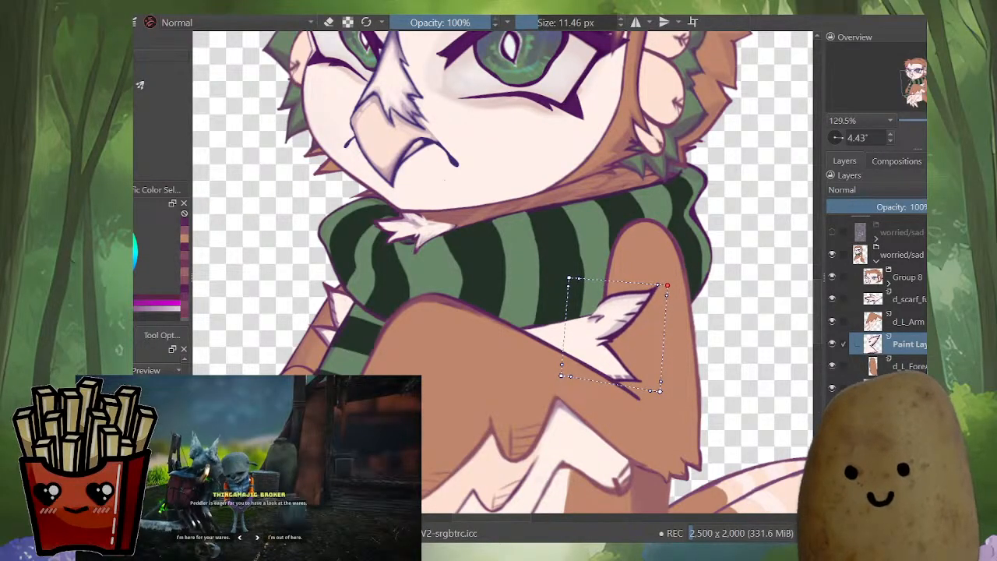
left_click_drag(561, 375, 561, 371)
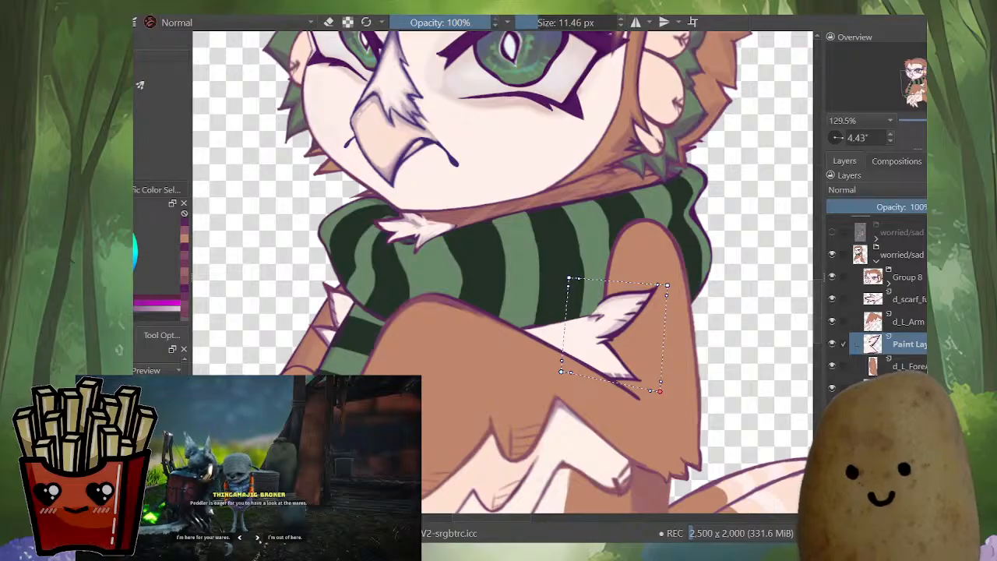
left_click_drag(659, 391, 659, 380)
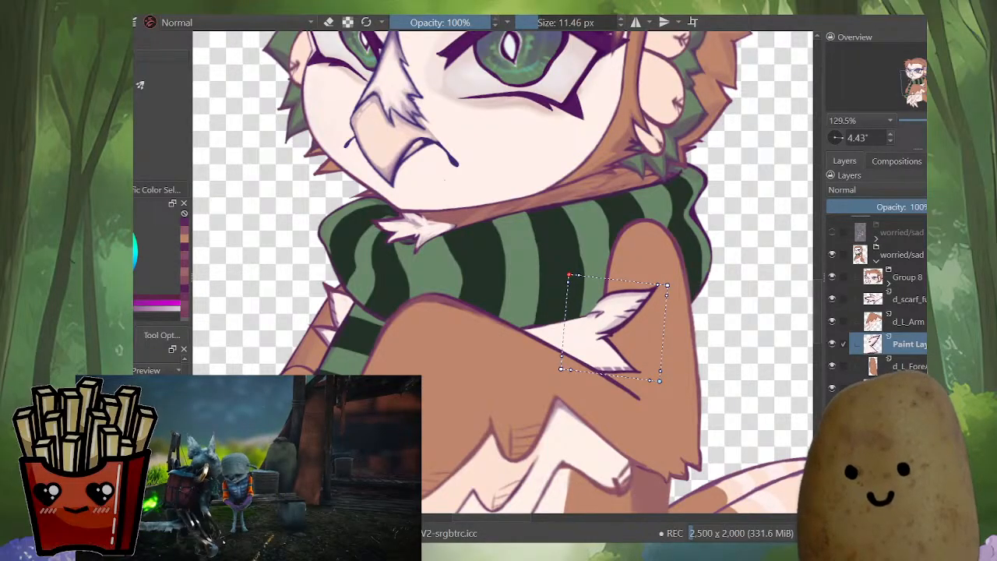
Step: Check the feather tuft in the mirrored canvas view, refine its inner corners by the scarf, and finish its transform
key("m")
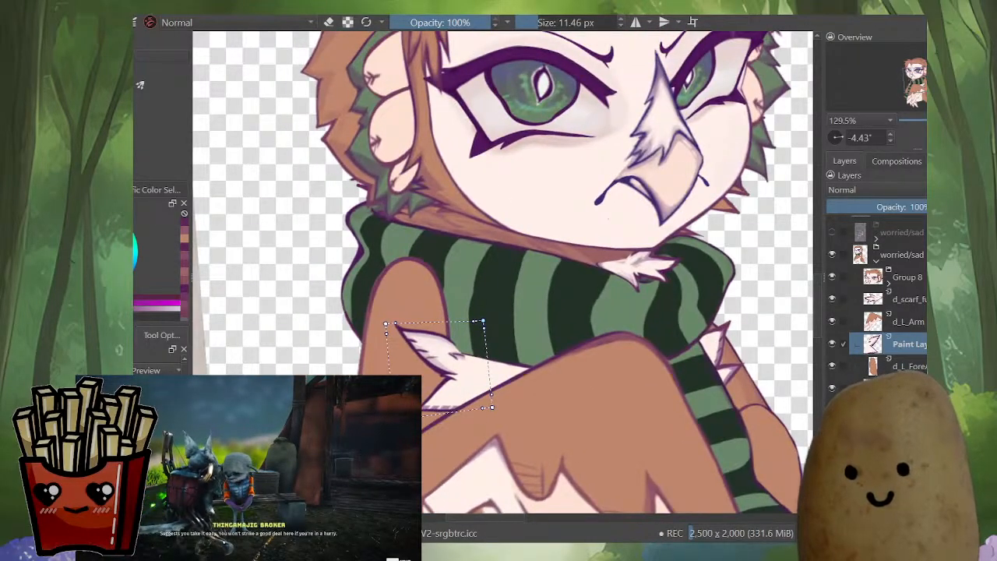
left_click_drag(483, 321, 489, 312)
left_click_drag(492, 407, 486, 401)
key("m")
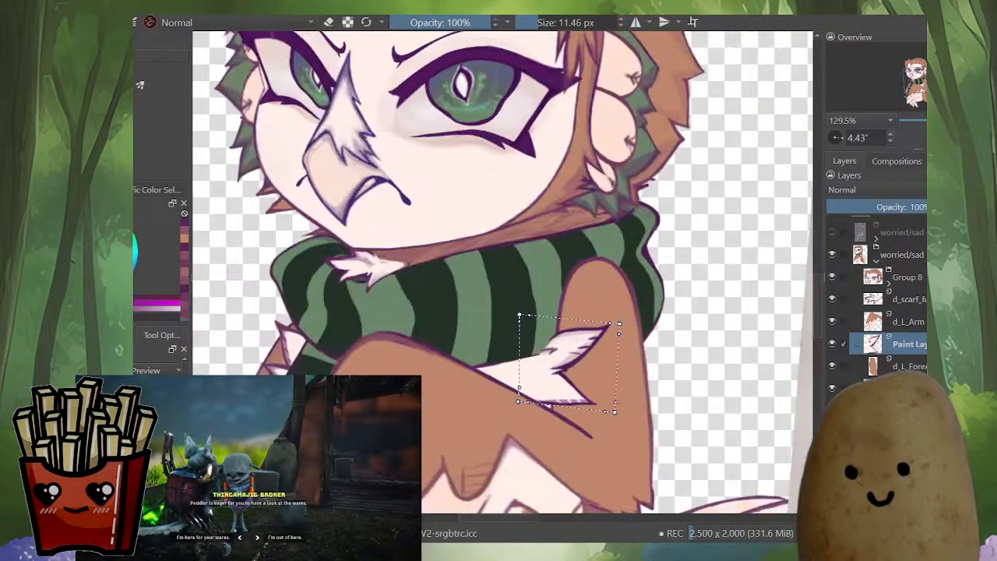
scroll(552, 347, "down", 4)
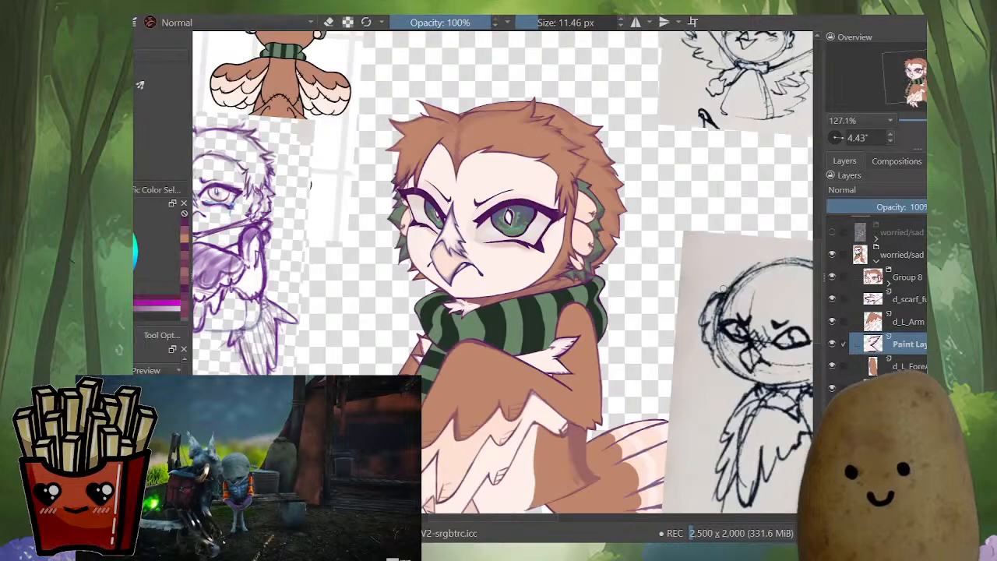
scroll(525, 309, "up", 3)
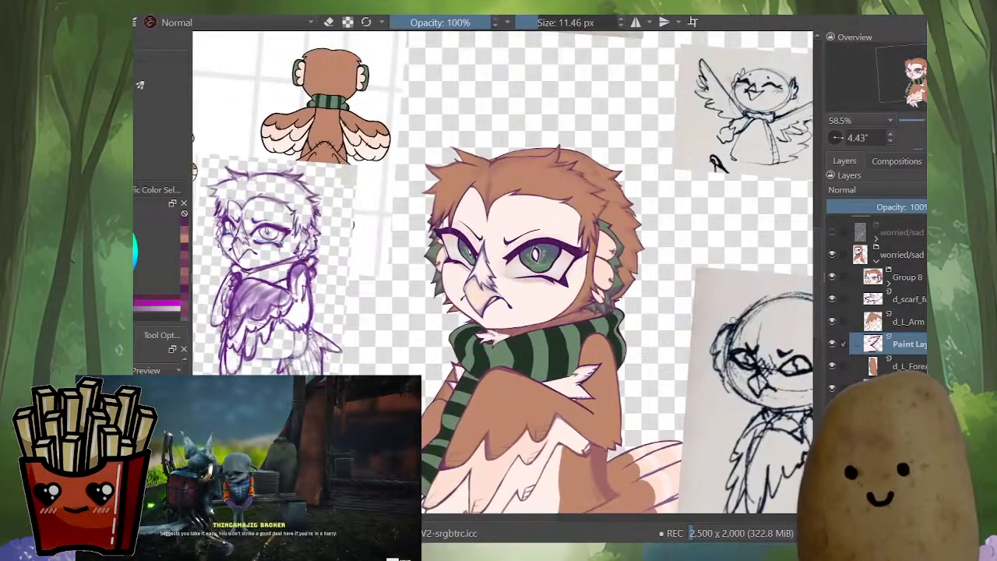
Step: Warp the d_scarf layer by nudging its centre upward and adjusting its corner behind the owl's shoulder, and apply the transform
left_click(892, 388)
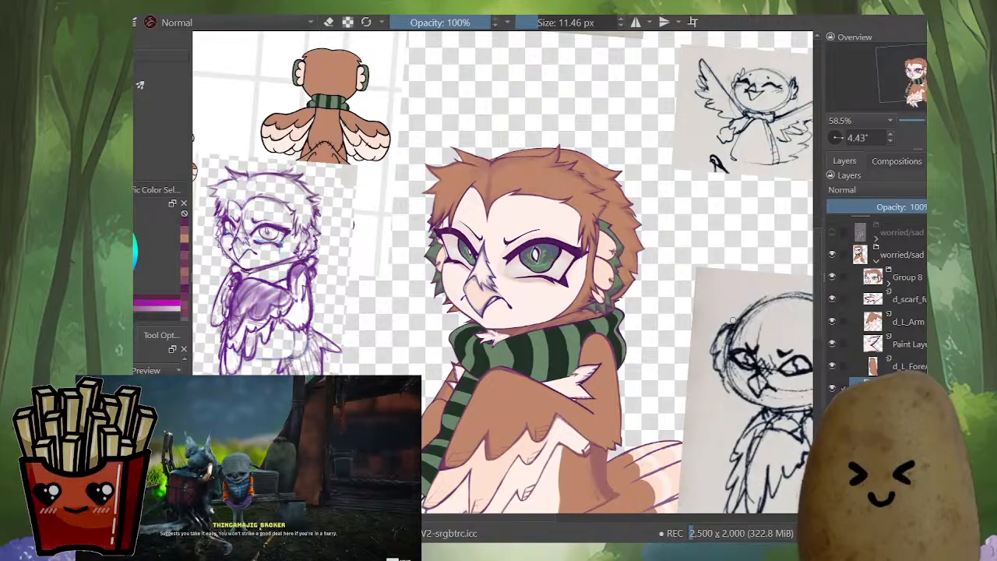
key("ctrl+t")
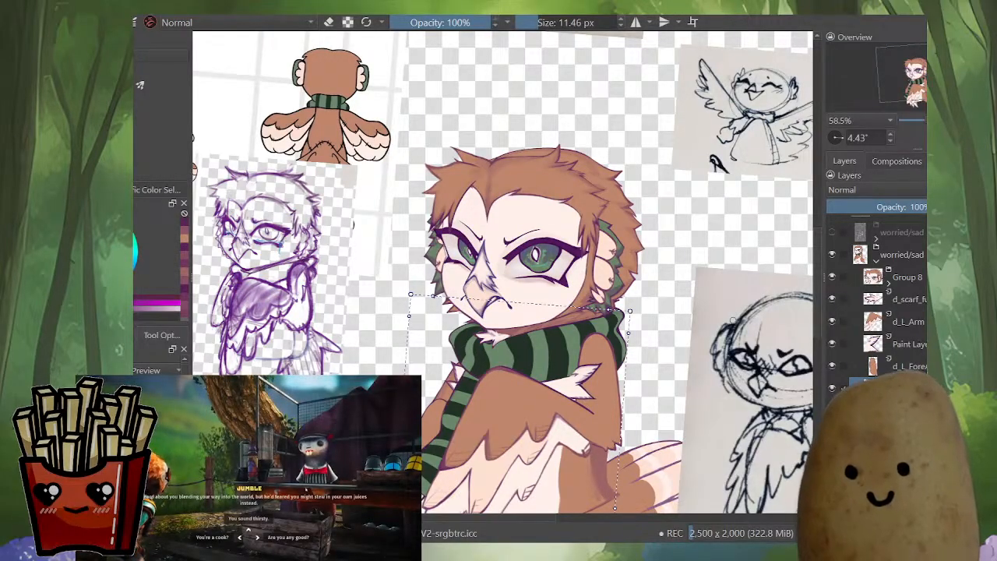
left_click(159, 436)
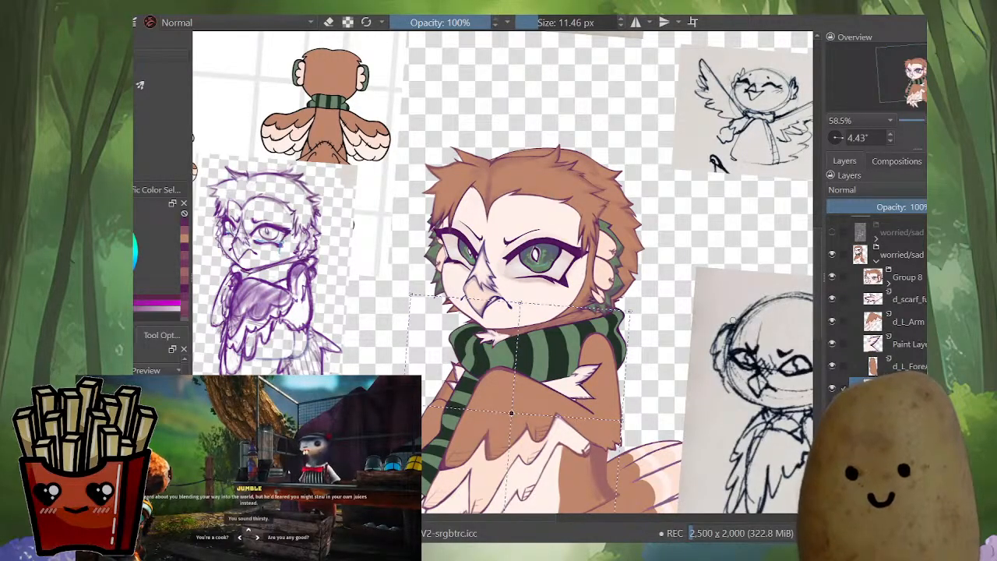
left_click_drag(512, 412, 509, 399)
key("m")
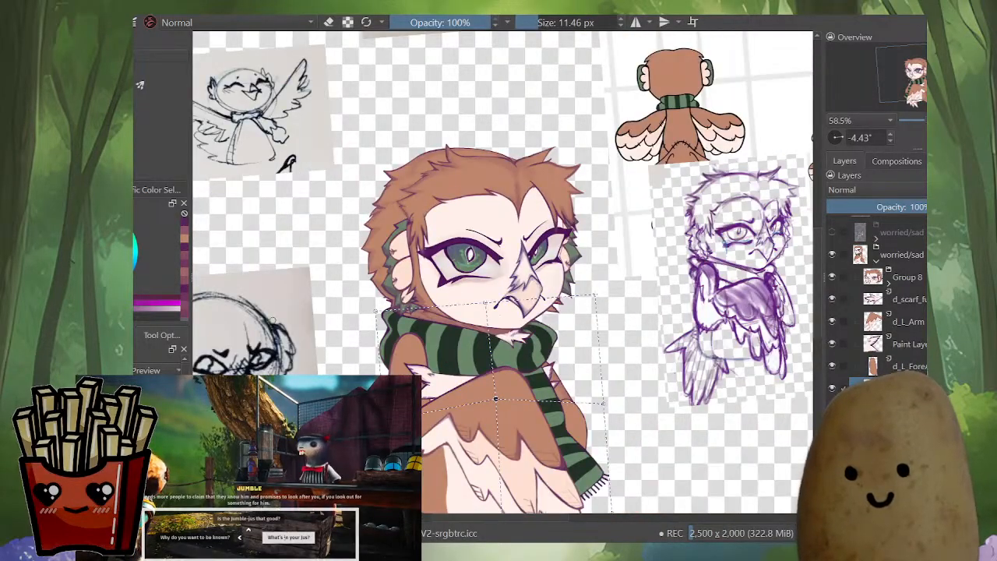
key("m")
left_click_drag(629, 312, 630, 320)
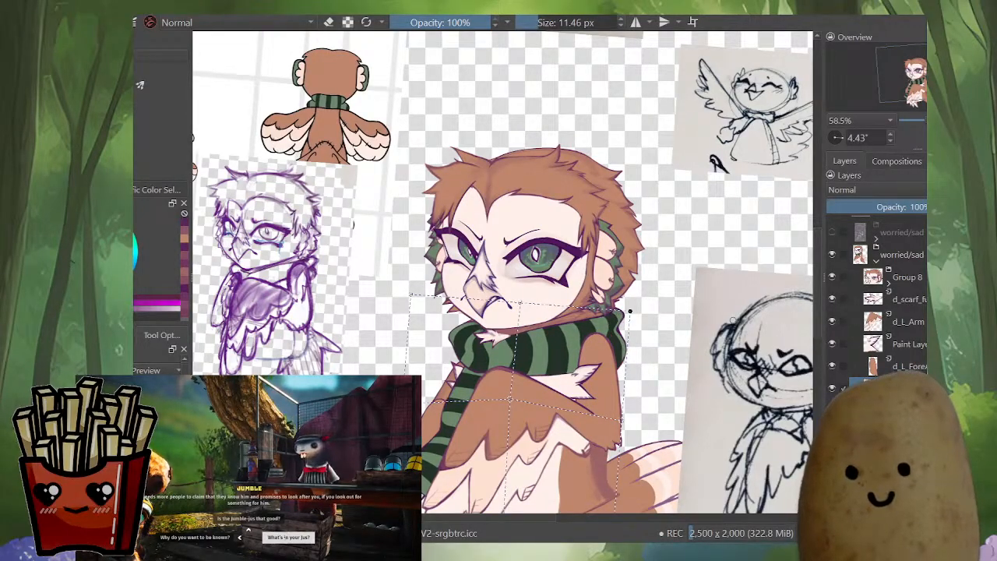
scroll(877, 303, "down", 4)
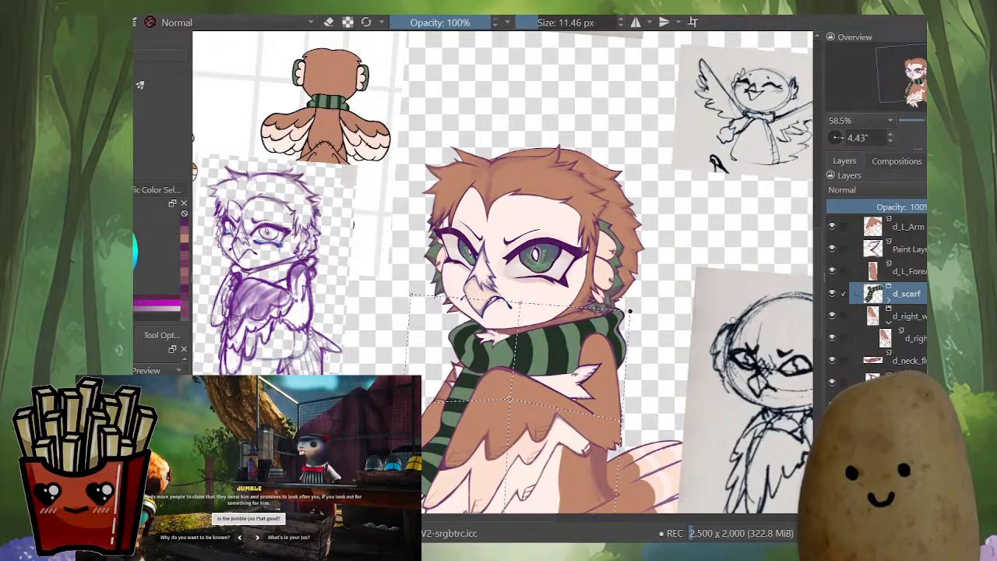
key("Return")
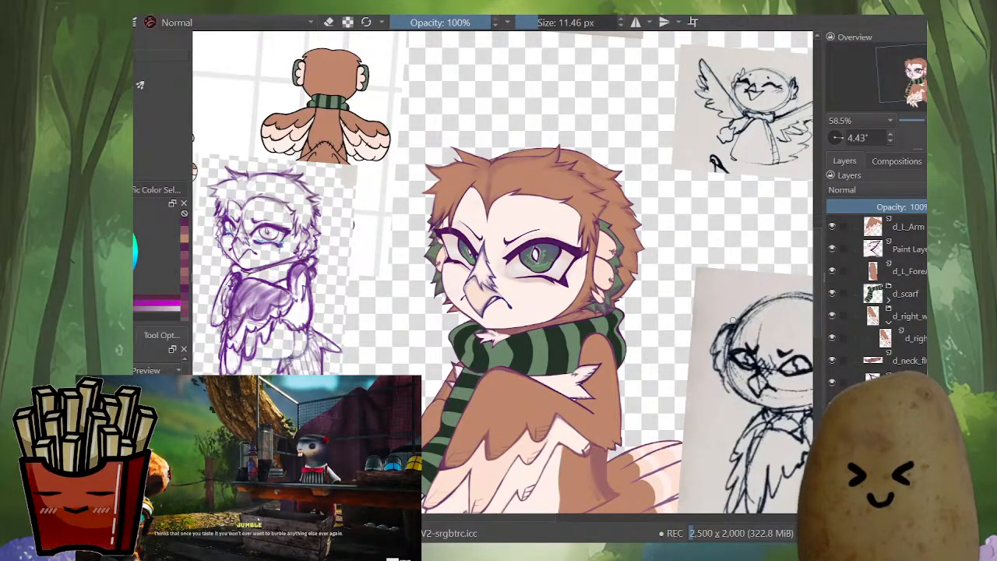
Step: Start another transform on the d_scarf layer and nudge its upper middle and centre control points slightly upward
left_click(903, 294)
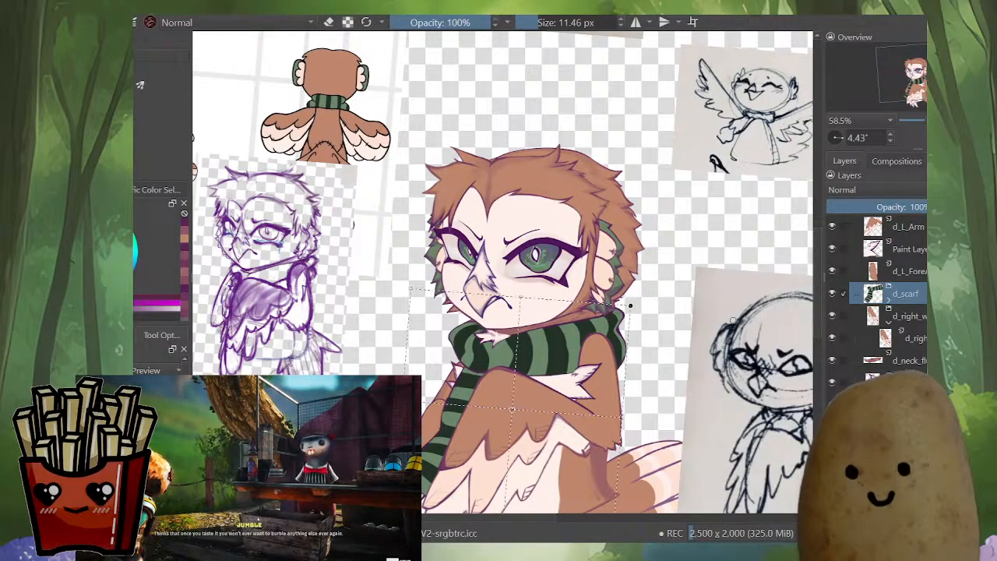
scroll(541, 363, "up", 2)
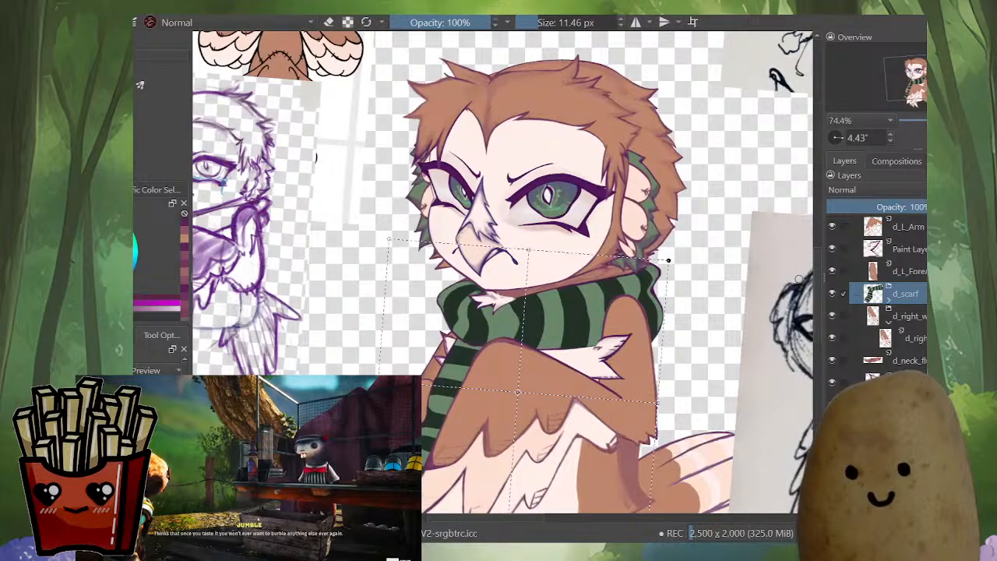
left_click_drag(517, 393, 575, 404)
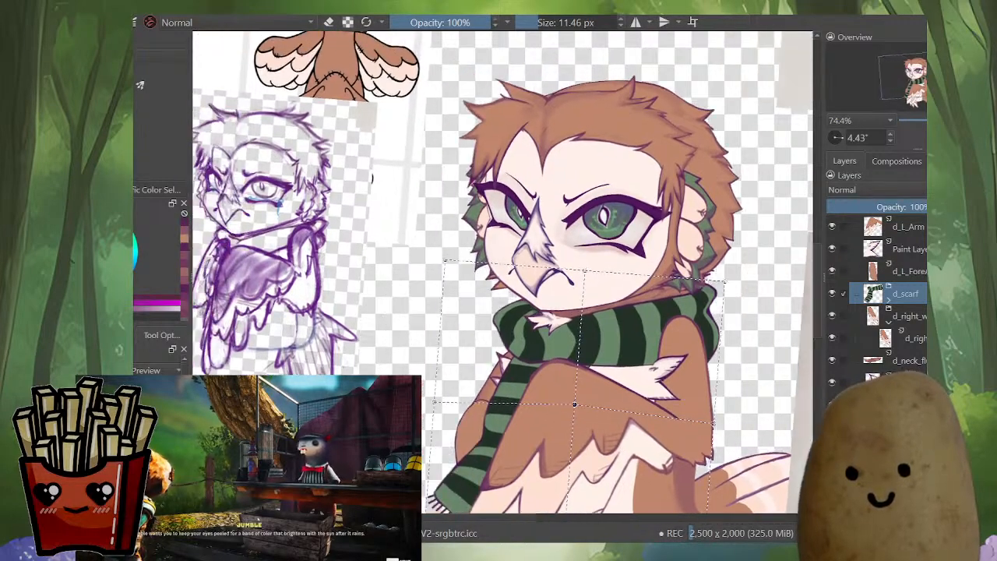
scroll(574, 404, "down", 1)
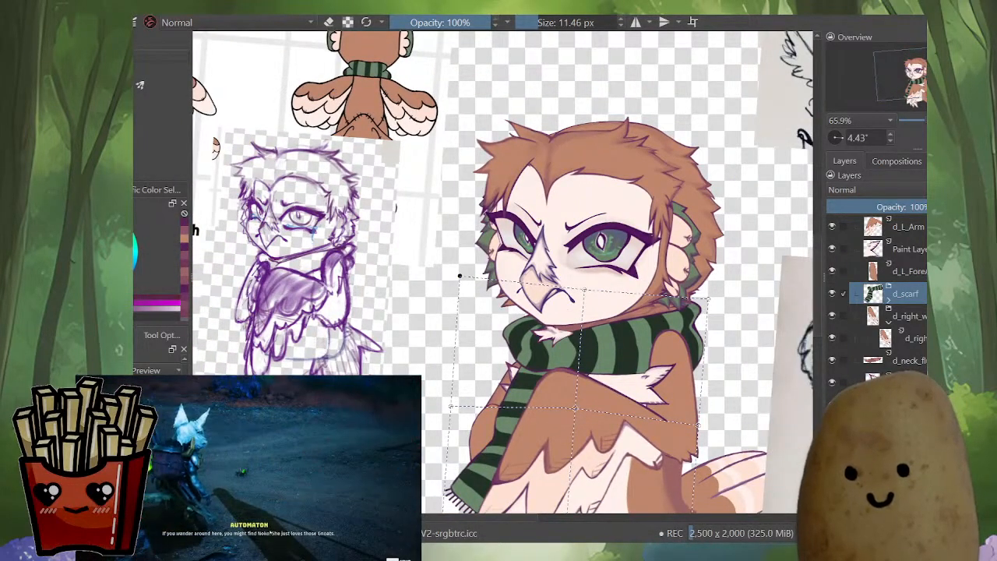
left_click_drag(583, 290, 584, 286)
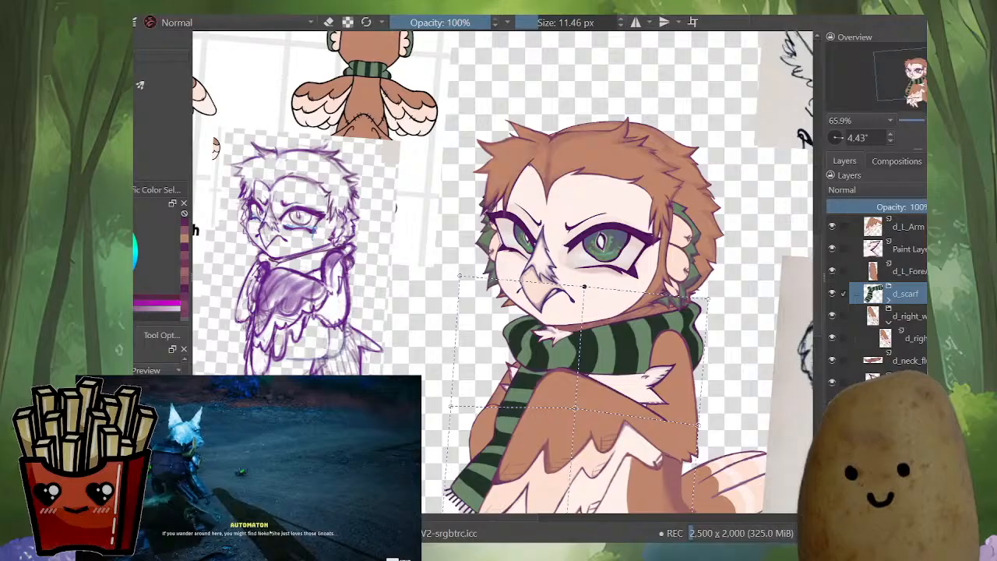
left_click_drag(707, 298, 723, 249)
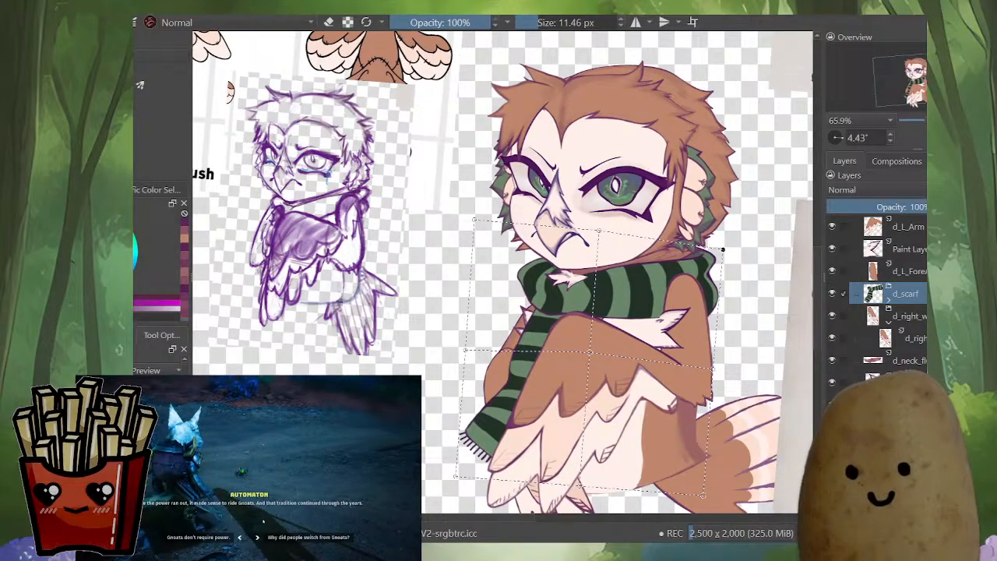
left_click_drag(465, 350, 469, 281)
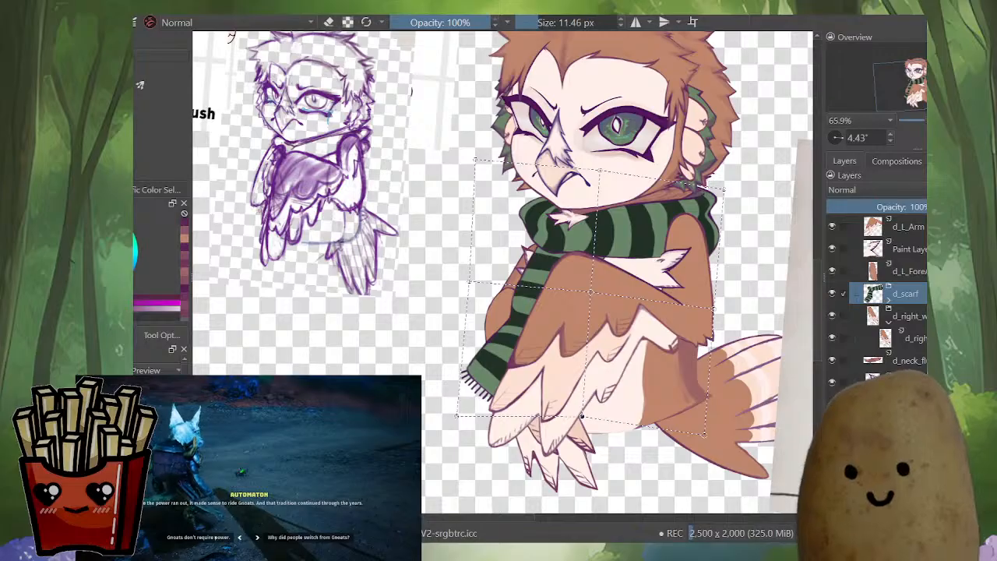
scroll(502, 272, "up", 1)
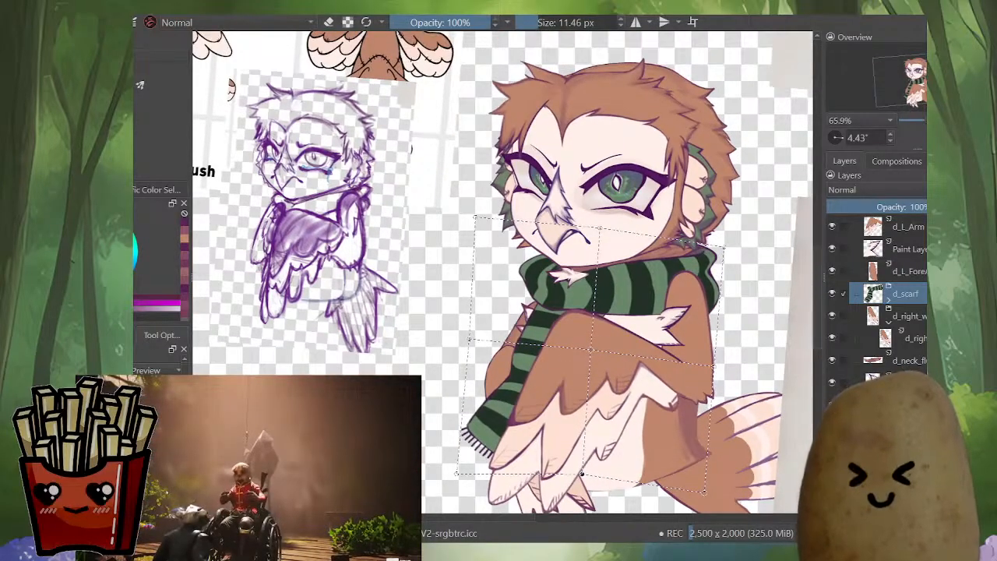
left_click_drag(591, 350, 592, 345)
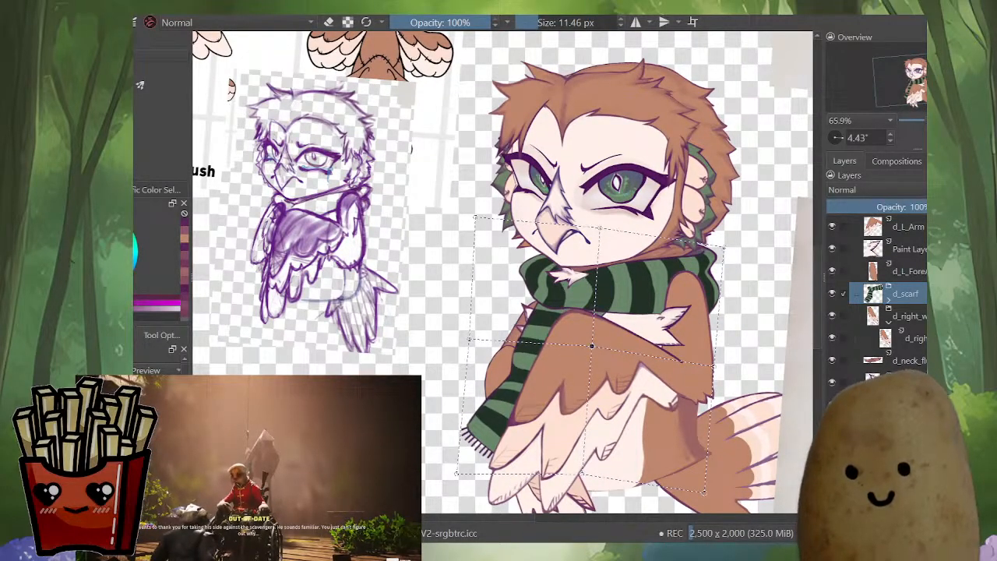
scroll(574, 365, "down", 2)
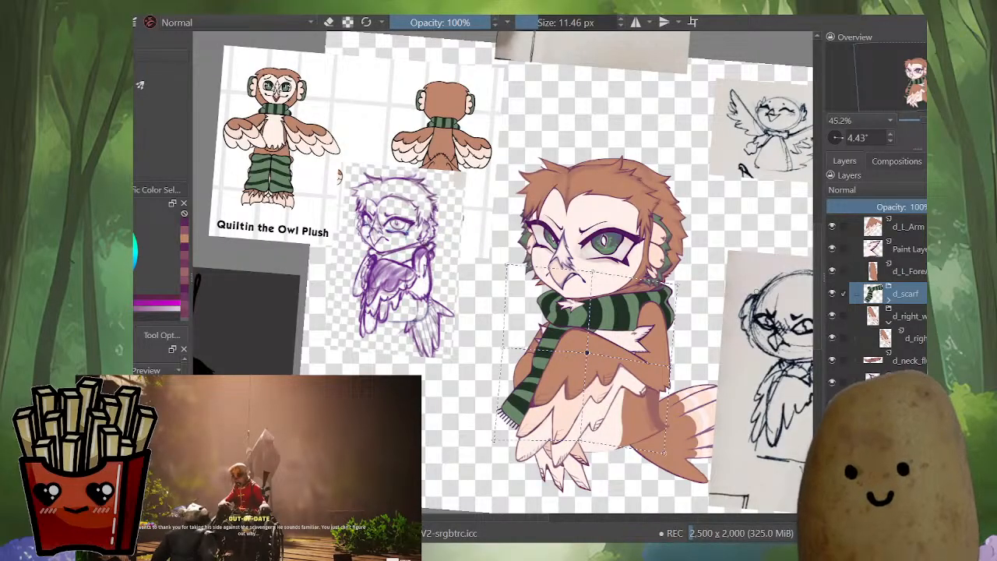
scroll(544, 285, "up", 3)
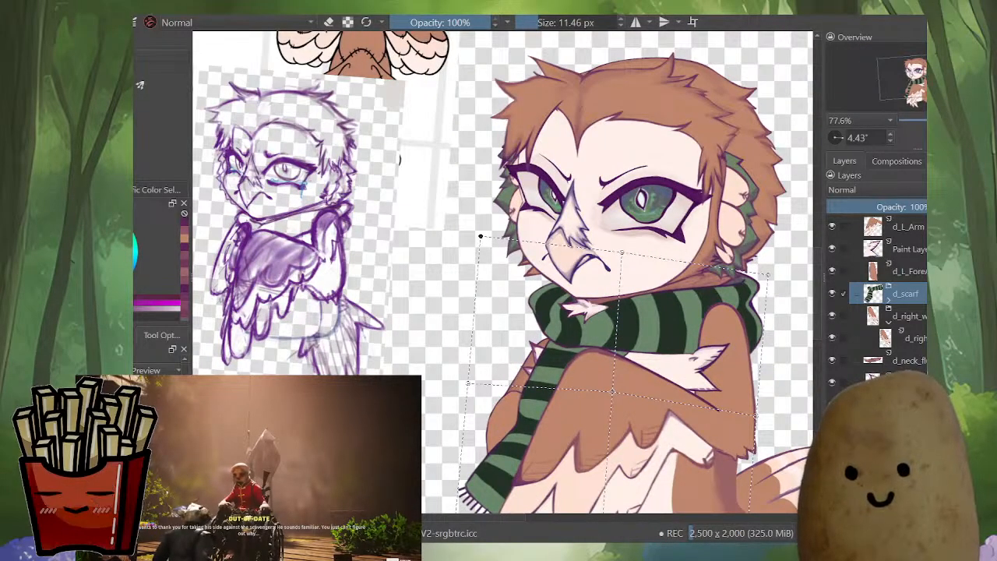
Step: Refine the scarf's two upper corners and centre, apply the transform, and check the whole owl in mirrored view
left_click_drag(480, 236, 486, 230)
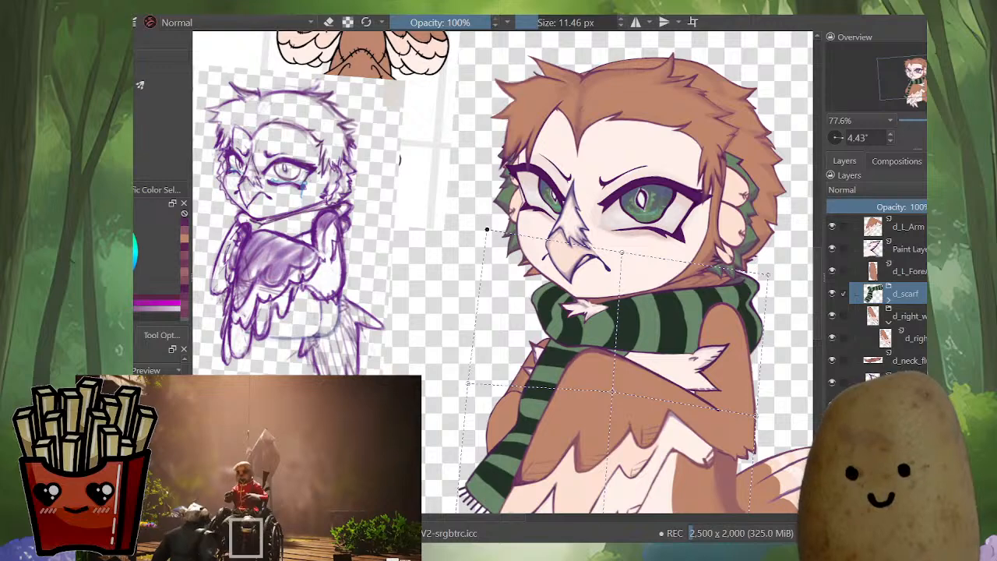
left_click_drag(612, 392, 613, 389)
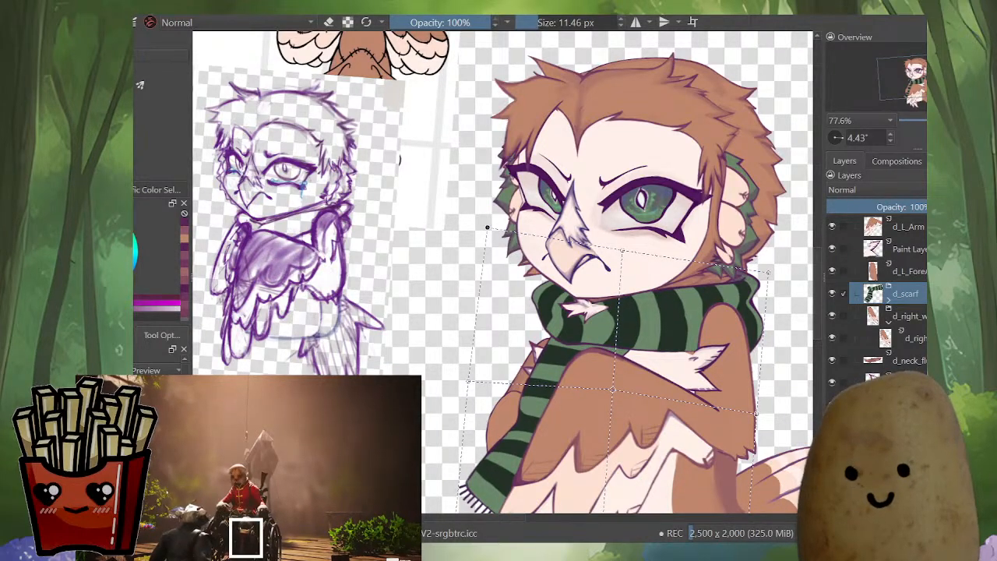
left_click_drag(621, 250, 575, 266)
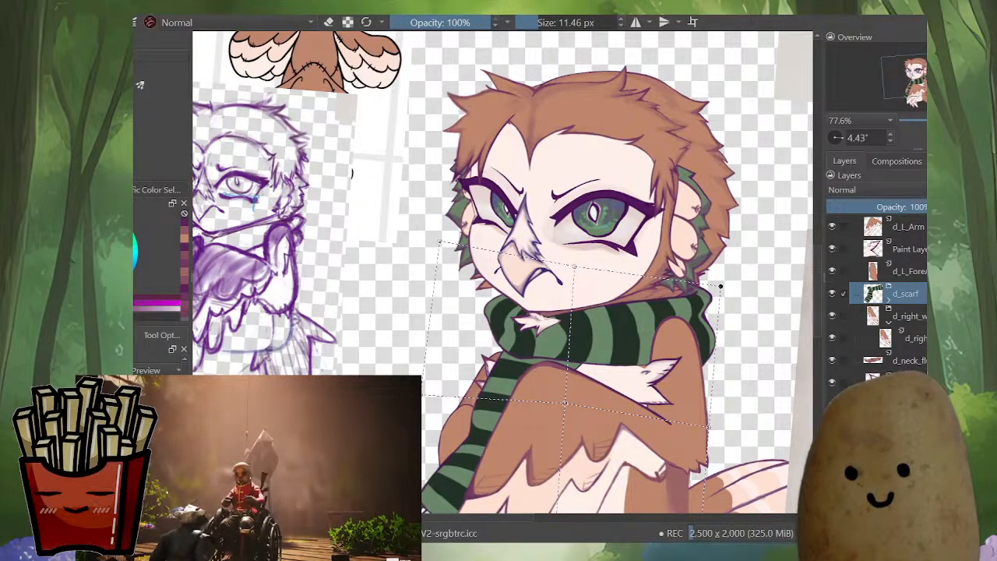
left_click_drag(719, 287, 720, 293)
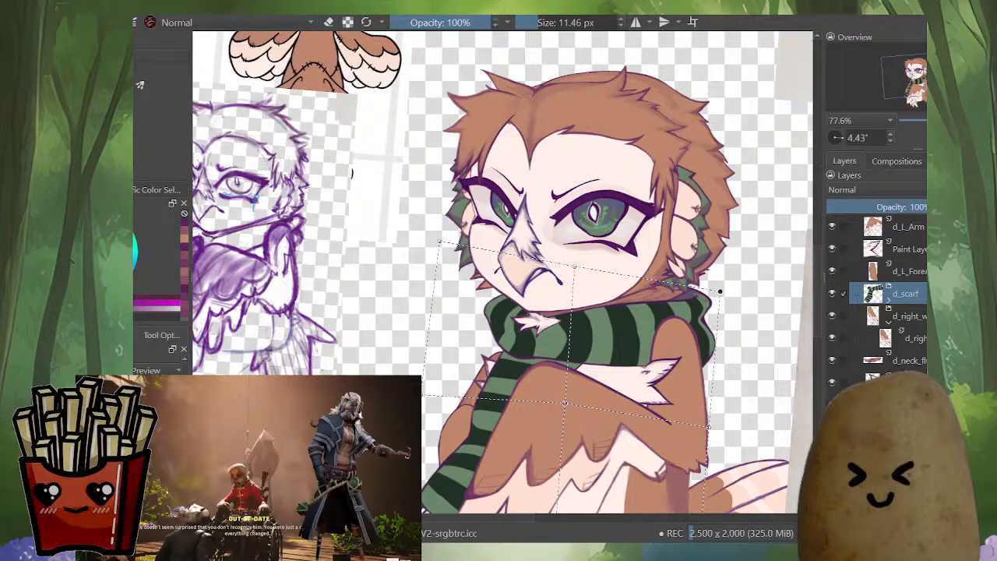
left_click_drag(720, 291, 715, 292)
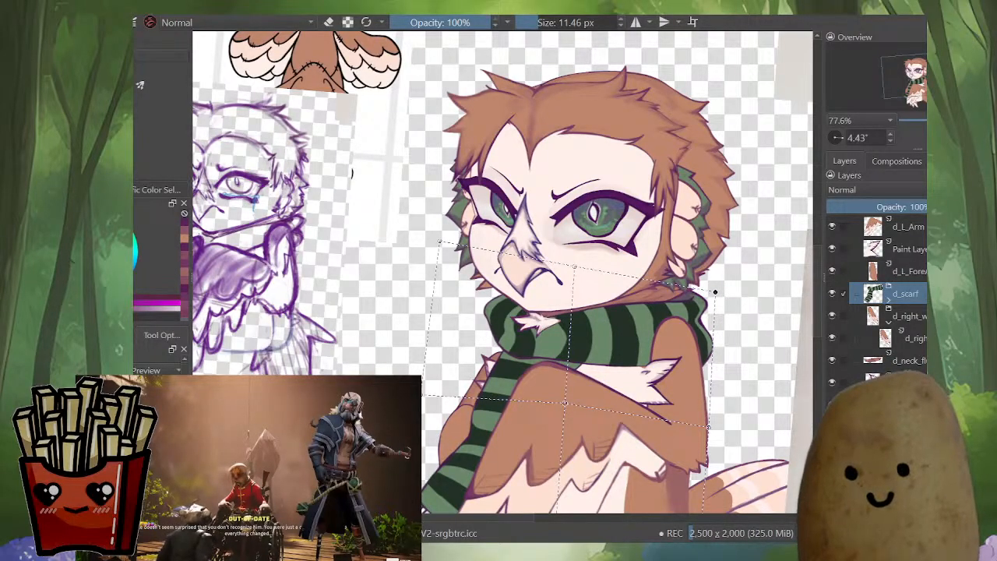
key("Return")
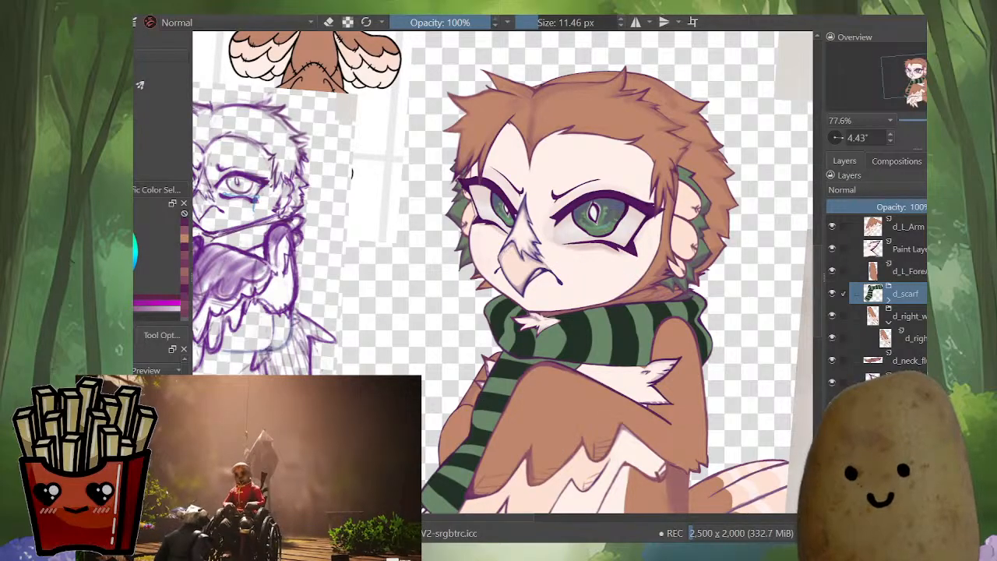
scroll(704, 352, "down", 3)
scroll(507, 312, "up", 2)
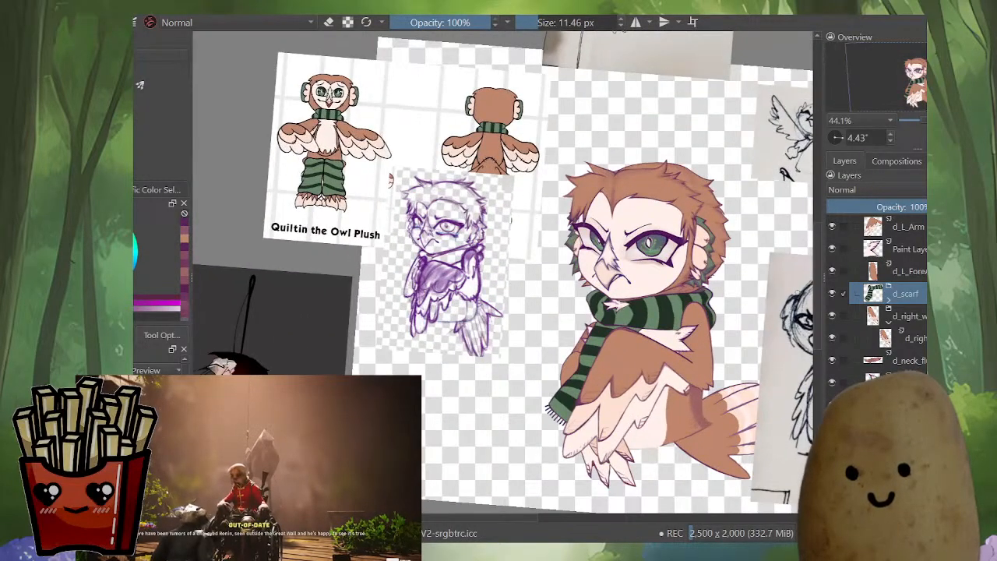
key("m")
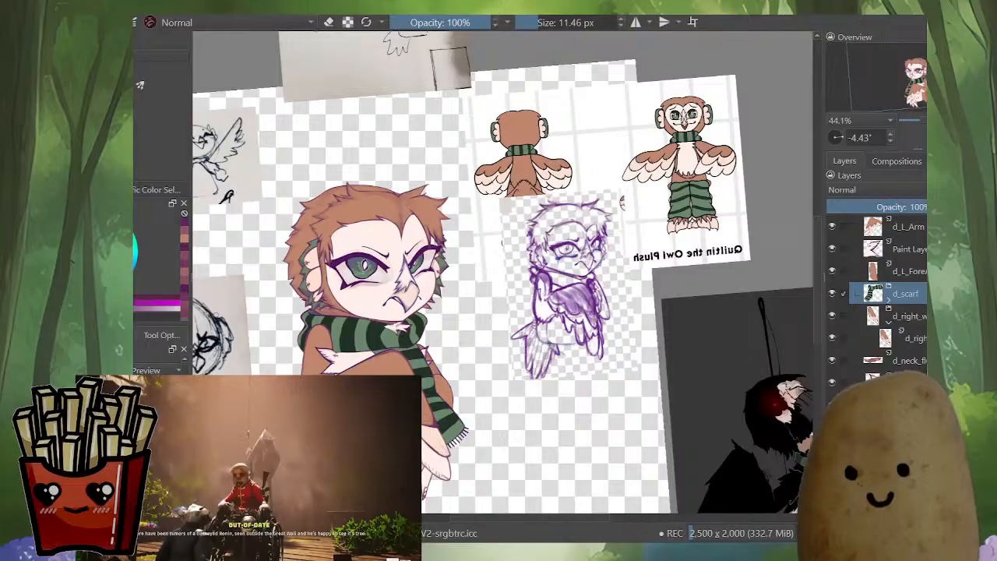
Step: Return the canvas to its unmirrored view and save the document
key("m")
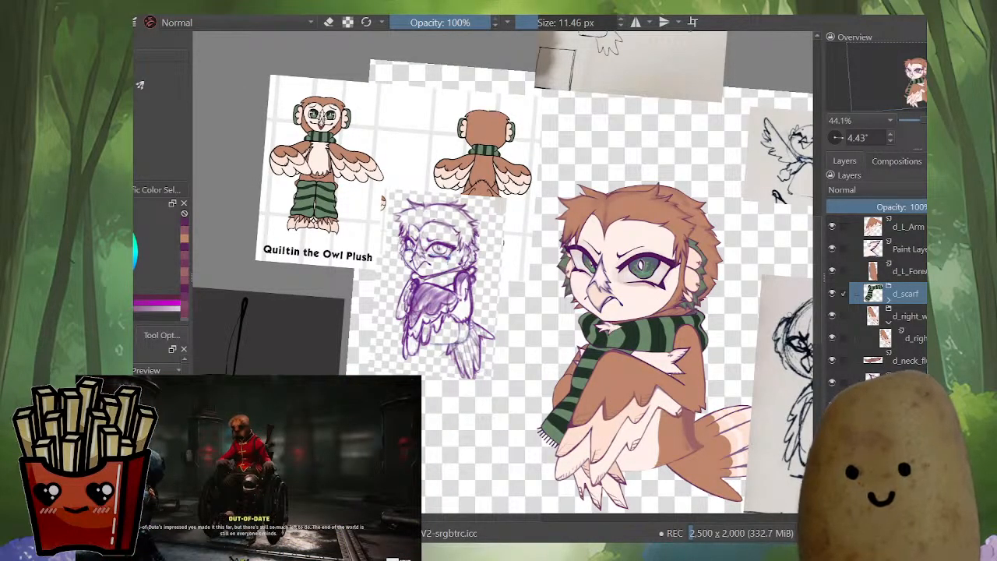
scroll(877, 300, "up", 4)
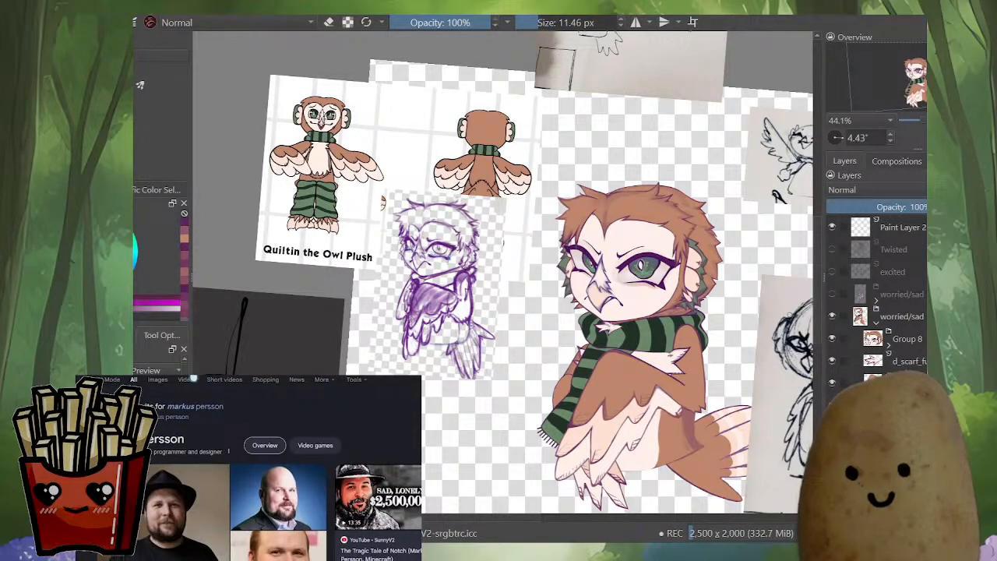
key("ctrl+s")
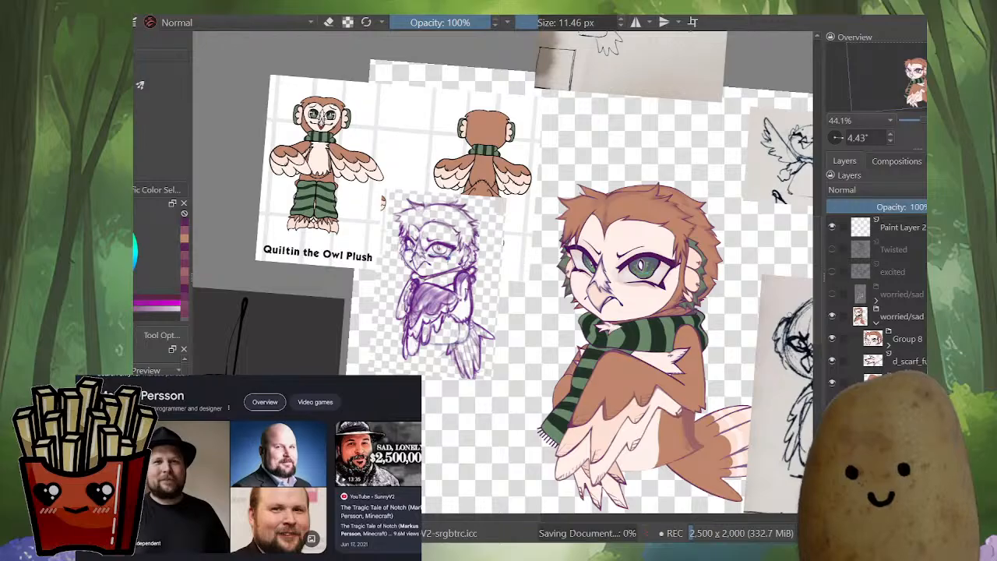
Step: Collapse the visible worried/sad group, compare it with the isolated default pose, and reset the canvas rotation to 0°
left_click(902, 294)
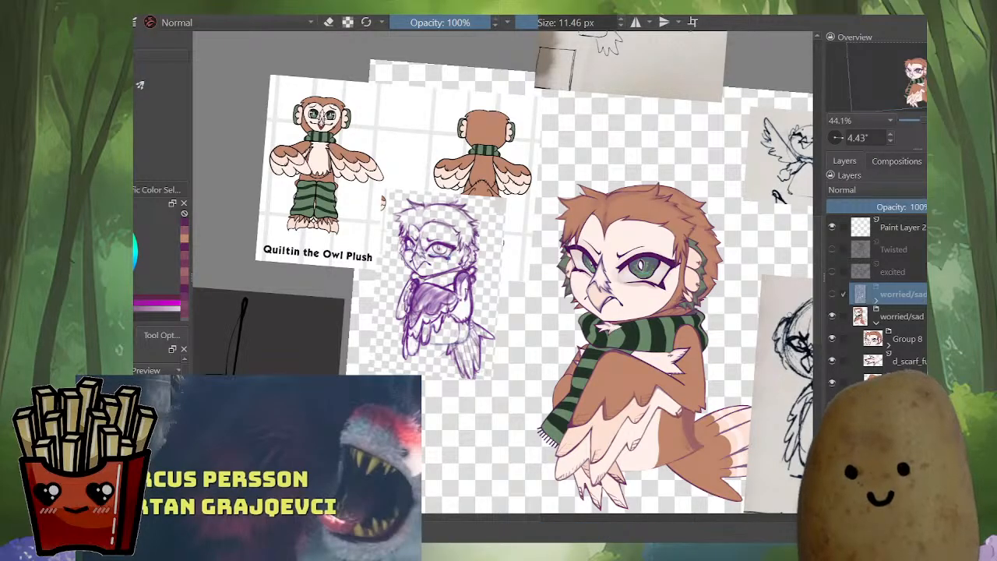
left_click(876, 322)
left_click(894, 339, "alt")
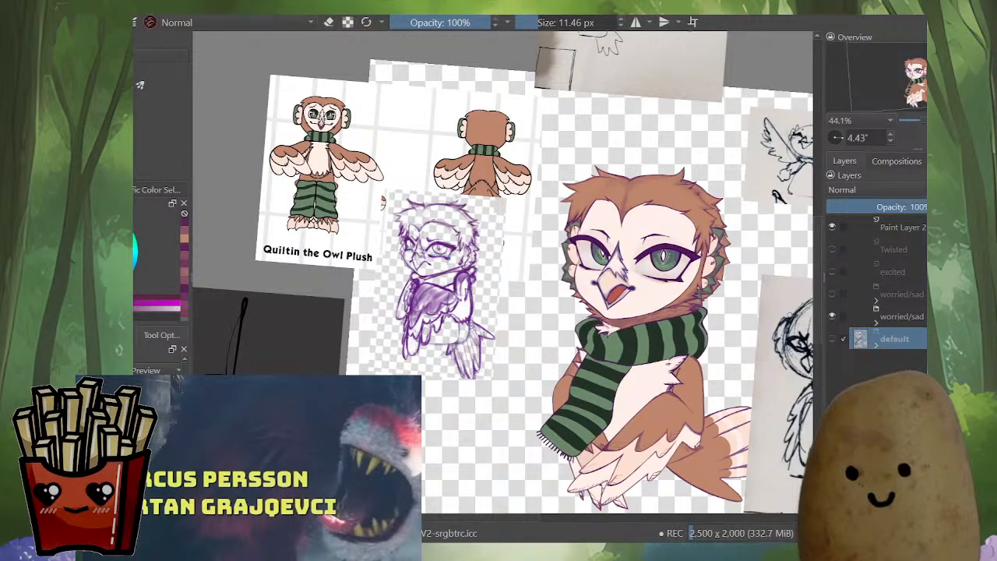
left_click(902, 316)
left_click(894, 339)
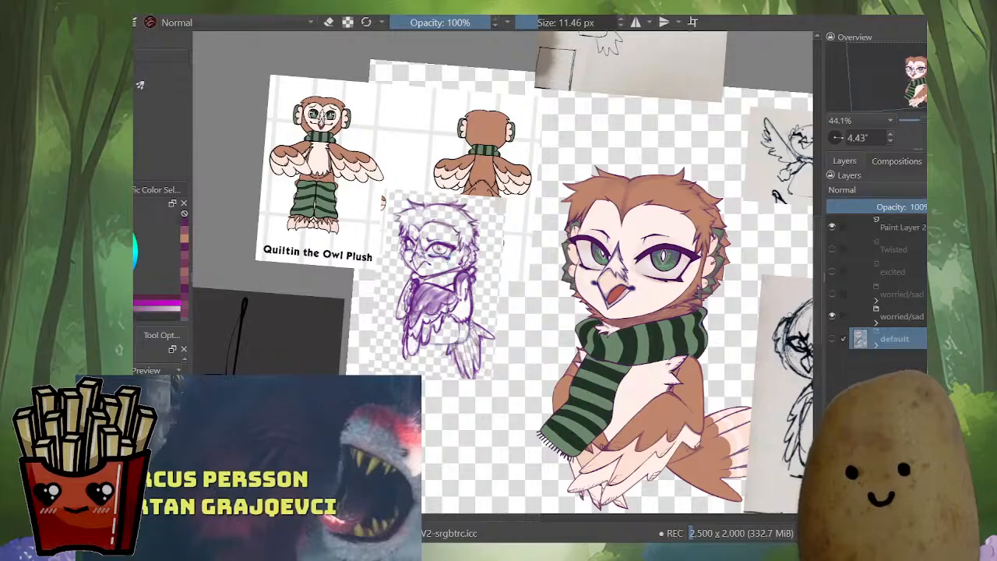
left_click(902, 316)
left_click(894, 339)
left_click(902, 317)
left_click(894, 339)
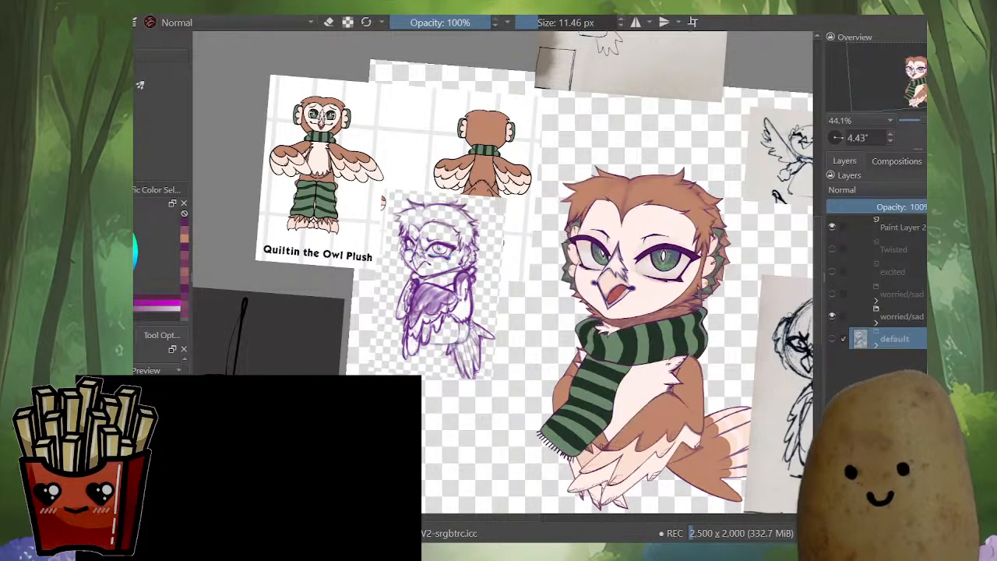
left_click(902, 317)
left_click_drag(640, 311, 541, 293)
key("5")
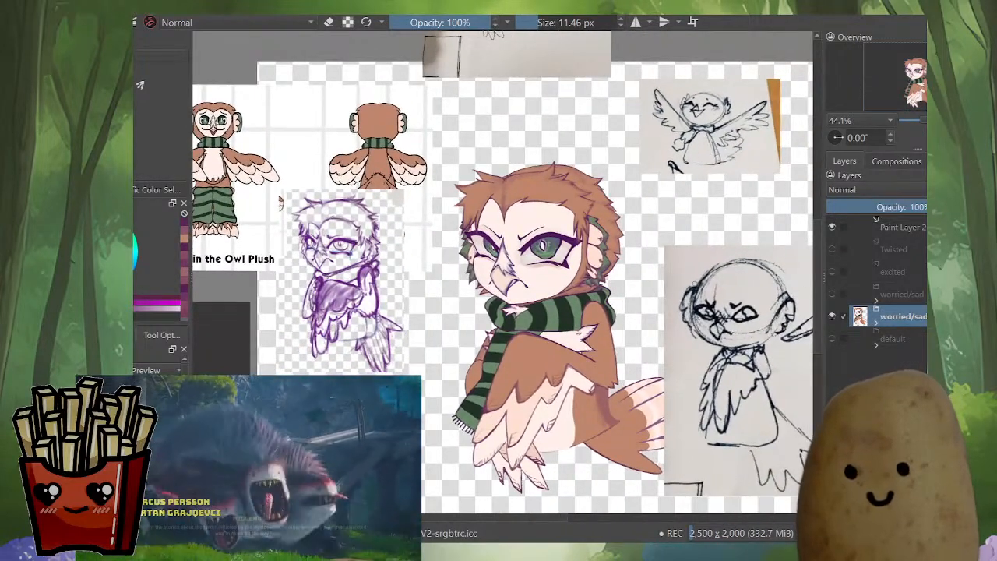
Step: Alternate repeatedly between the isolated default and worried/sad groups to compare the owl's body, scarf and wing positions
left_click(895, 338)
left_click(902, 316)
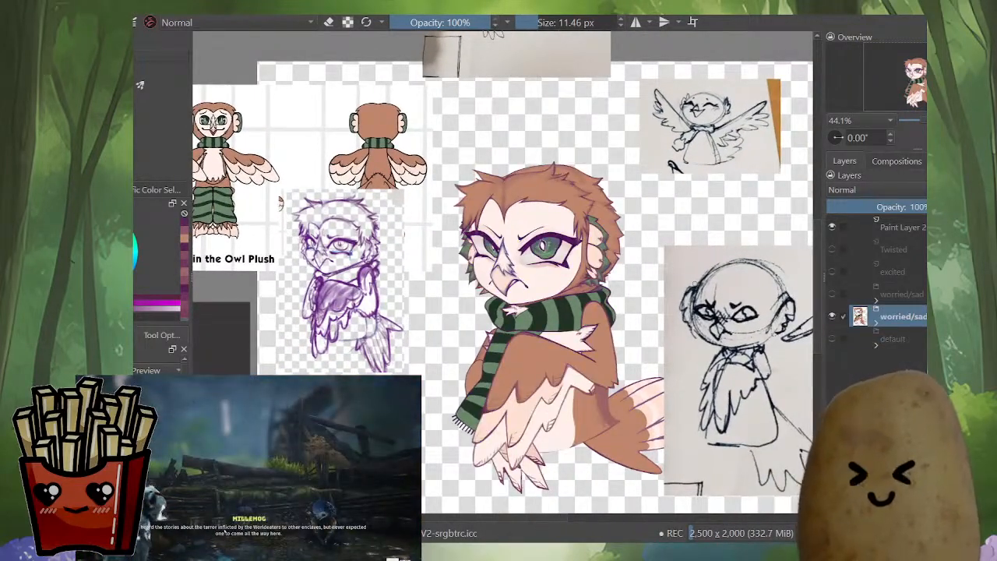
left_click(895, 339)
left_click(902, 316)
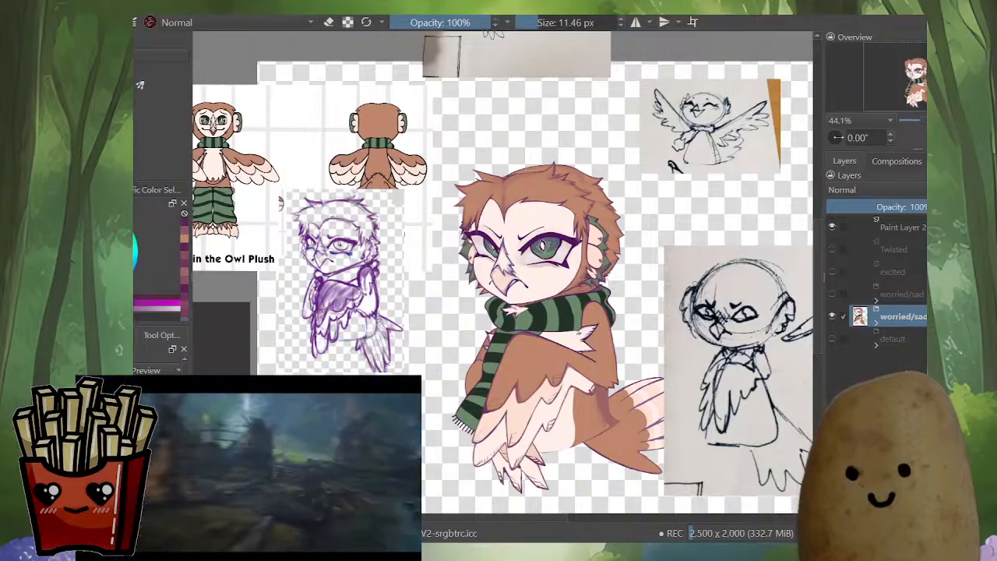
left_click(894, 339)
left_click(902, 316)
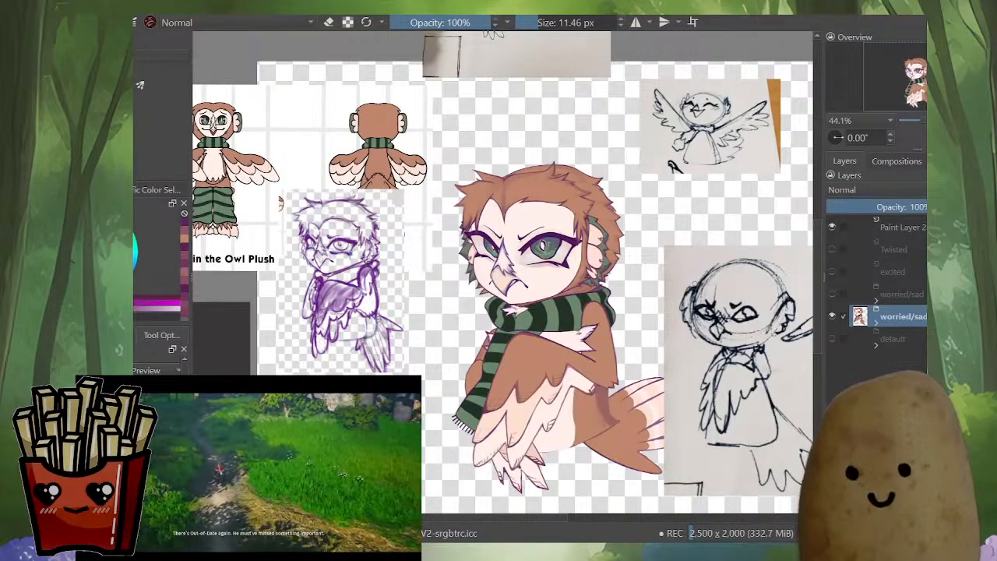
left_click(894, 339)
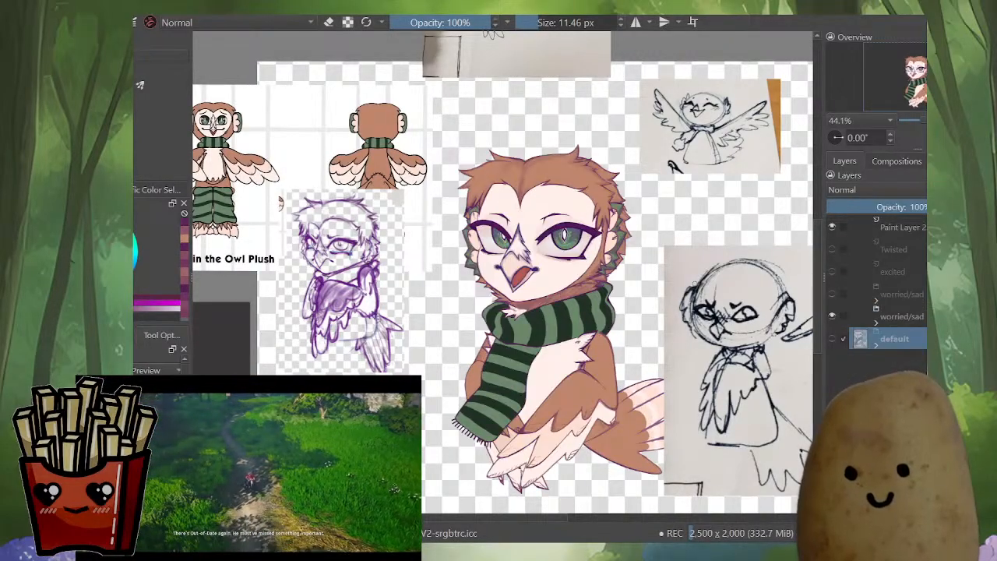
left_click(902, 316)
left_click(894, 339)
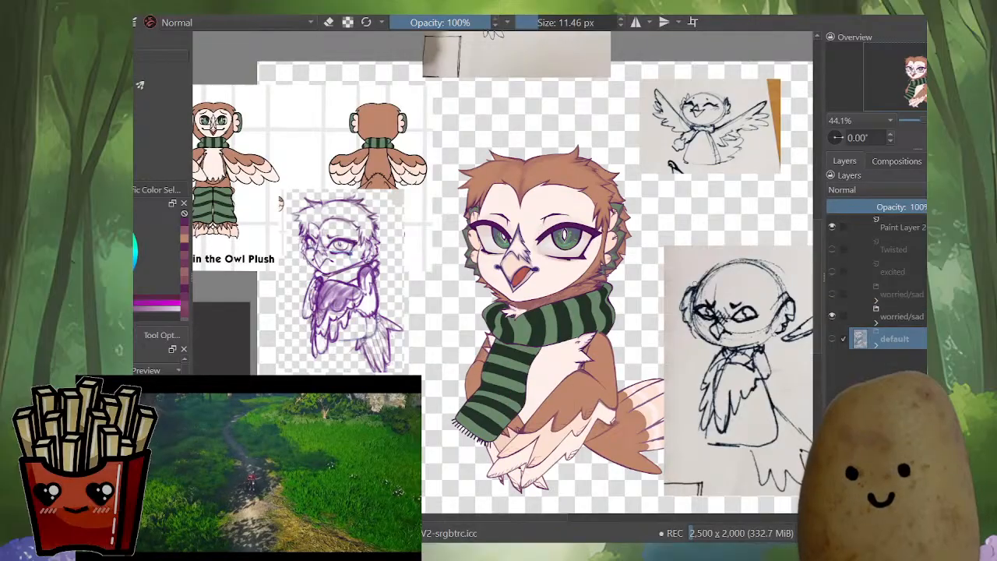
left_click(902, 317)
left_click(894, 339)
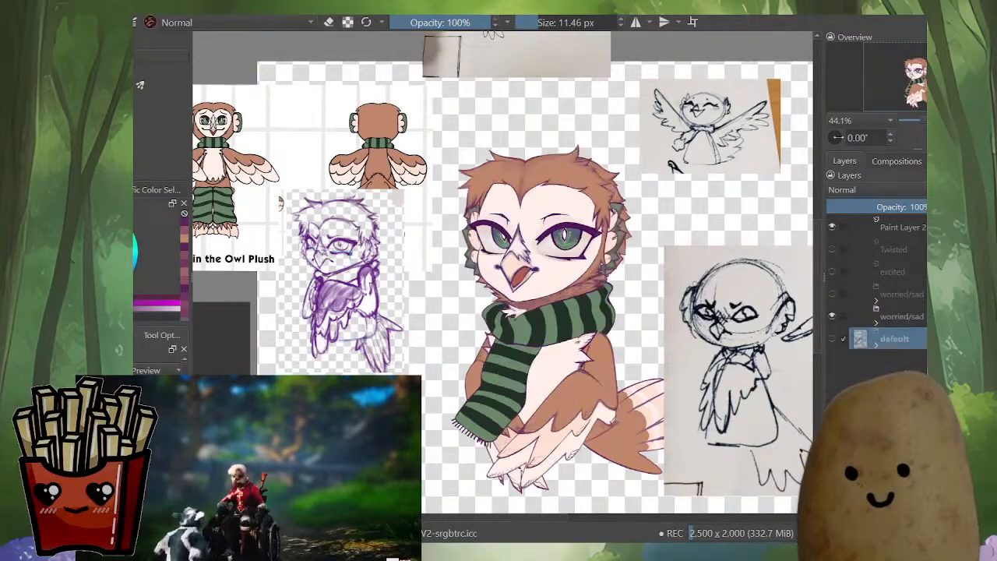
left_click(902, 317)
left_click(894, 339)
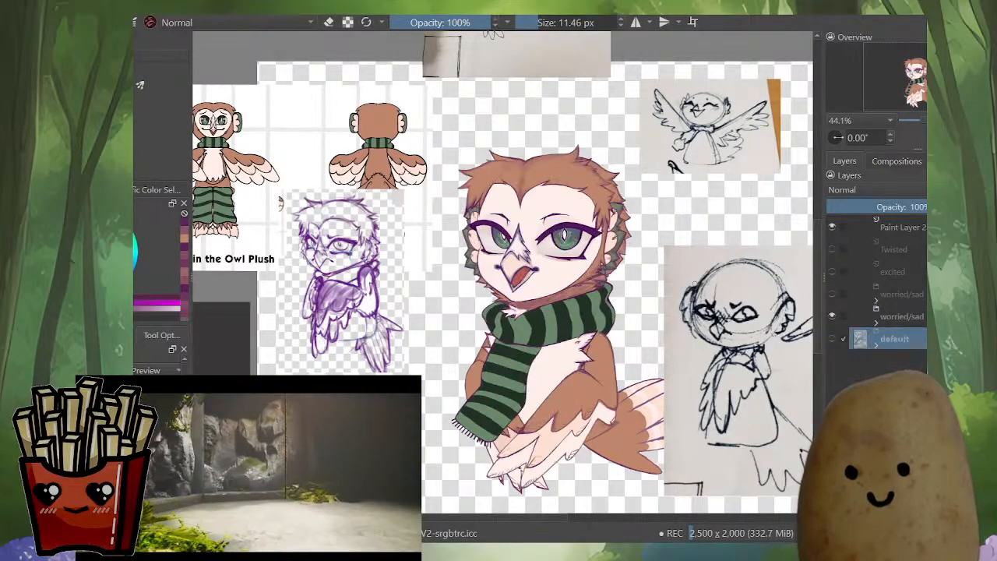
left_click(902, 317)
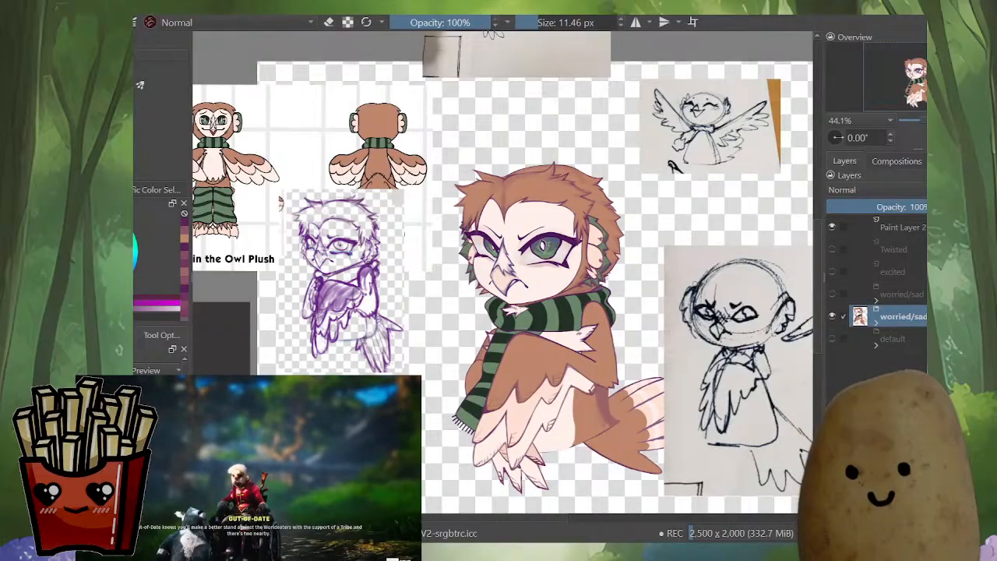
left_click(894, 339)
left_click(902, 316)
left_click(894, 339)
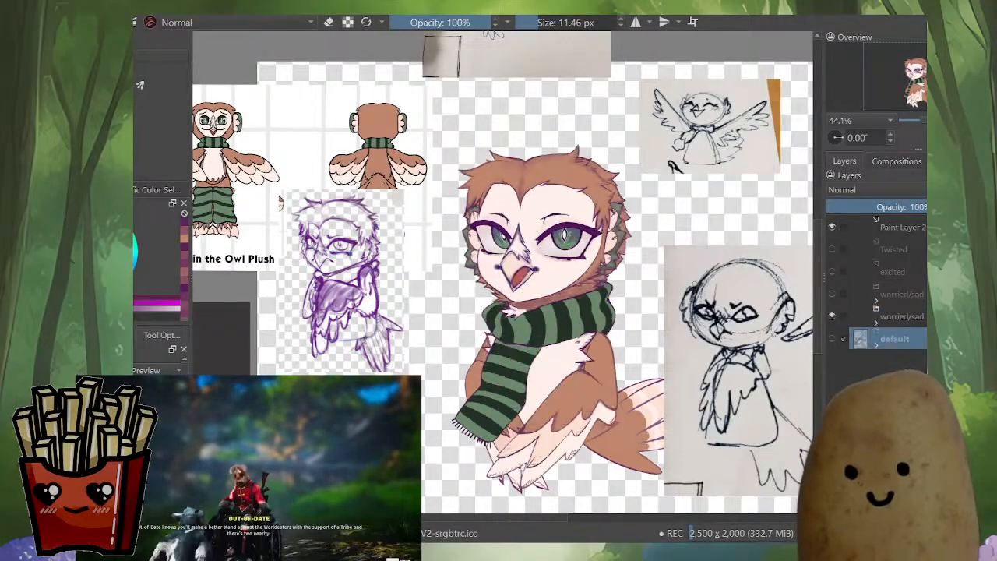
left_click(902, 316)
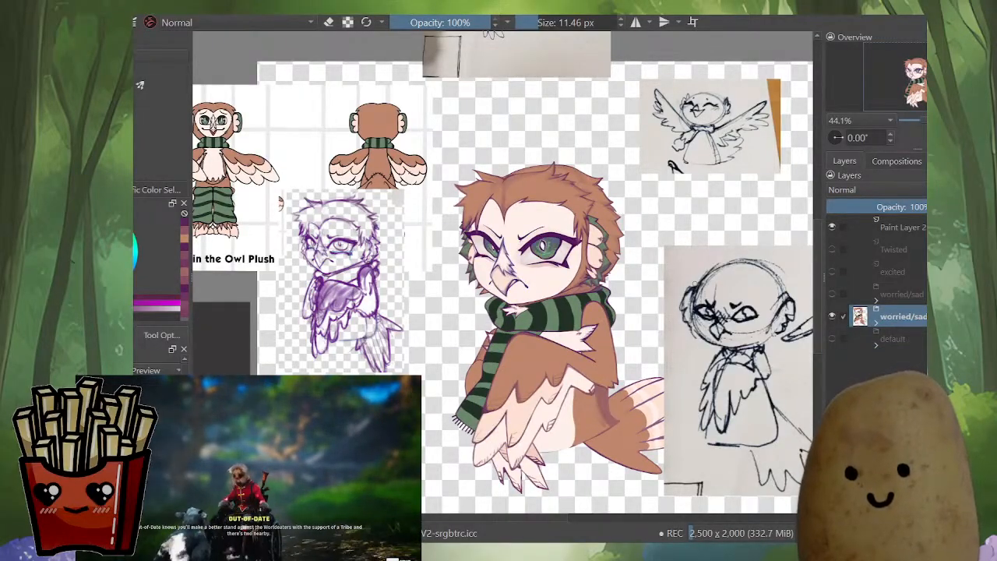
left_click(894, 338)
left_click(901, 316)
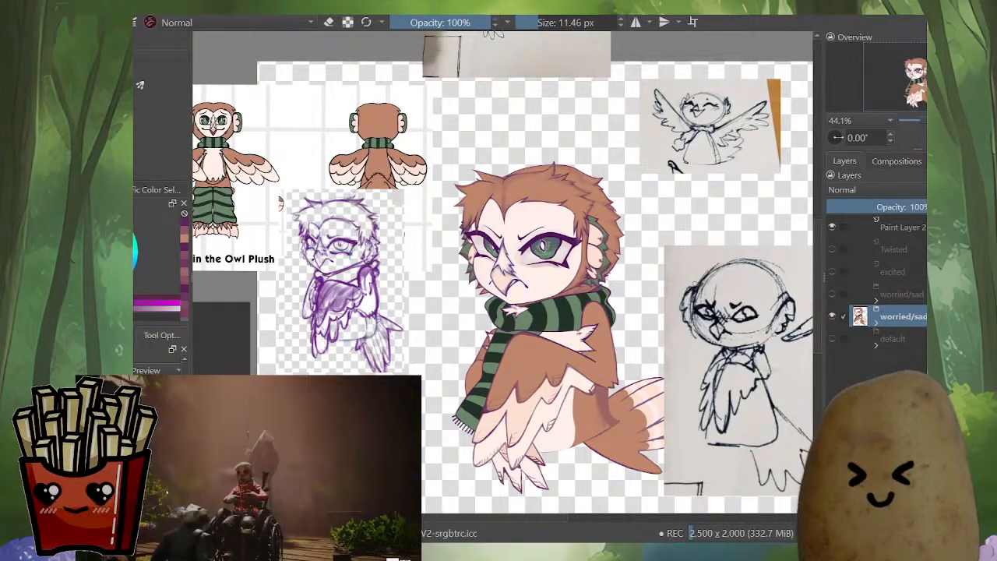
left_click(894, 338)
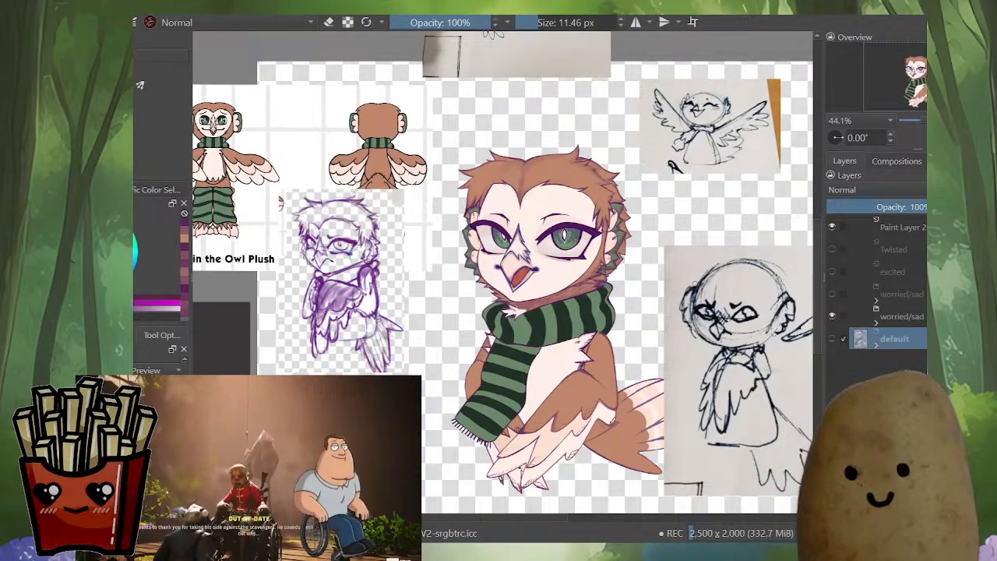
left_click(902, 316)
left_click(894, 338)
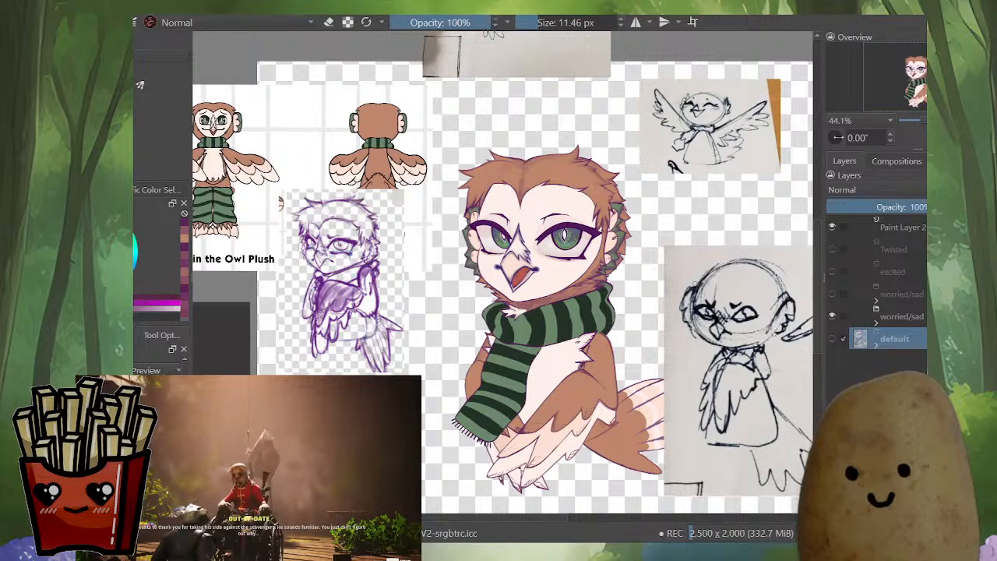
left_click(902, 317)
left_click(894, 338)
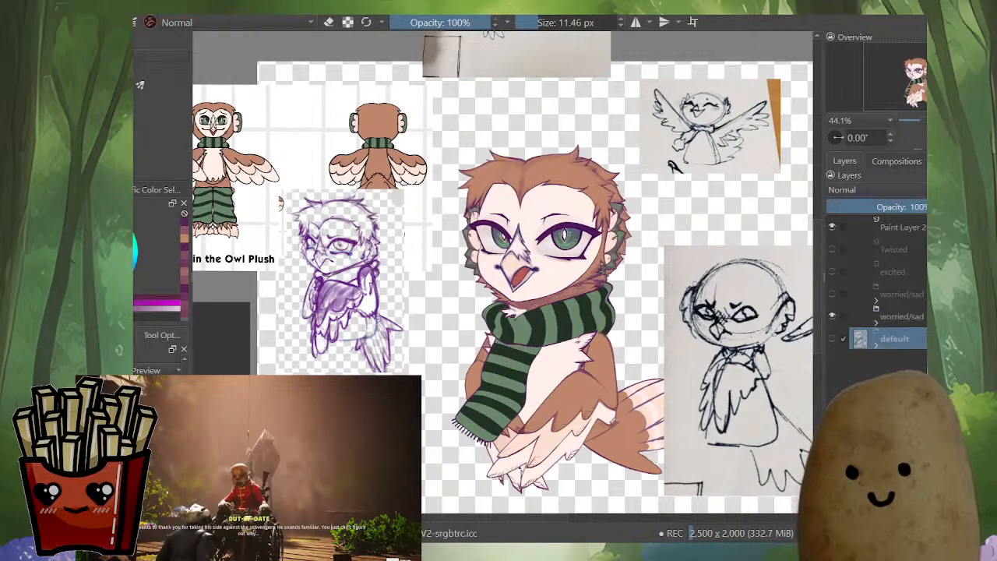
left_click(902, 316)
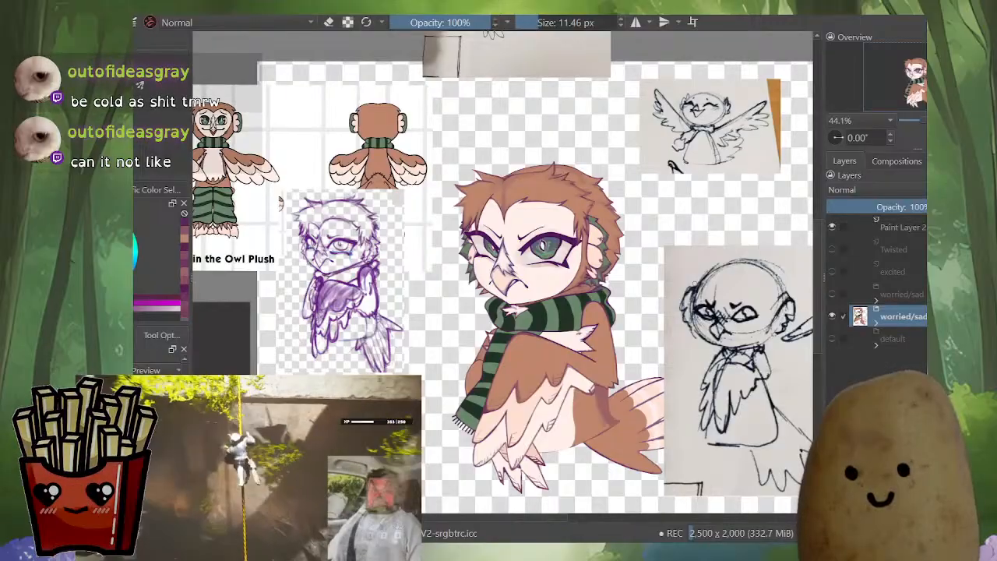
left_click(894, 339)
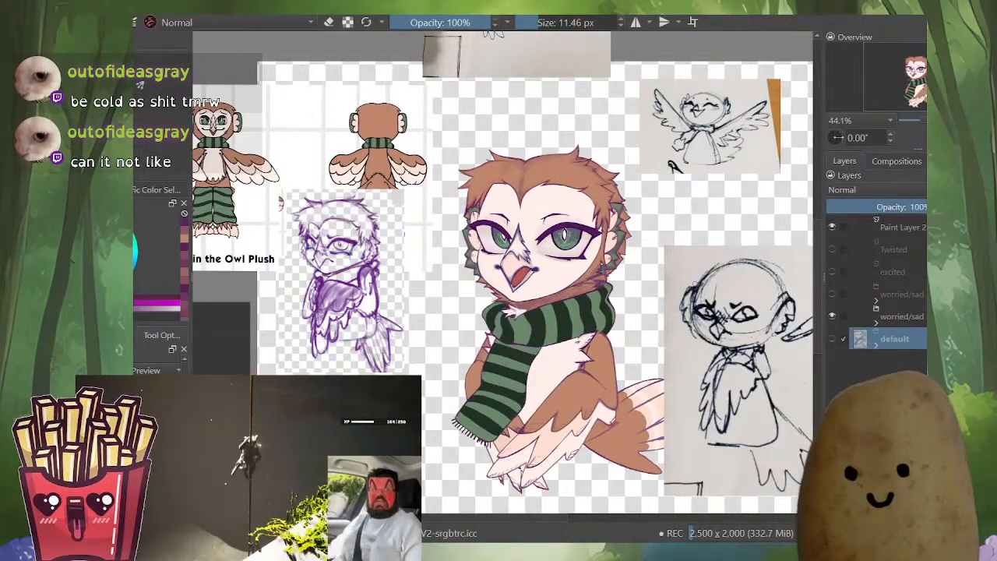
left_click(902, 316)
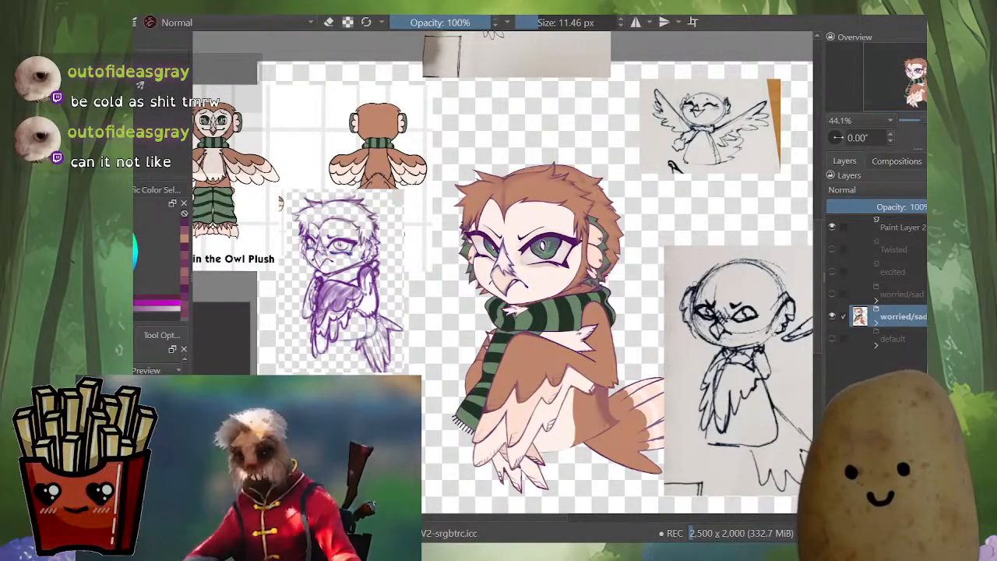
Step: Expand the worried/sad group and examine its arm and feather layers in isolation
left_click(876, 322)
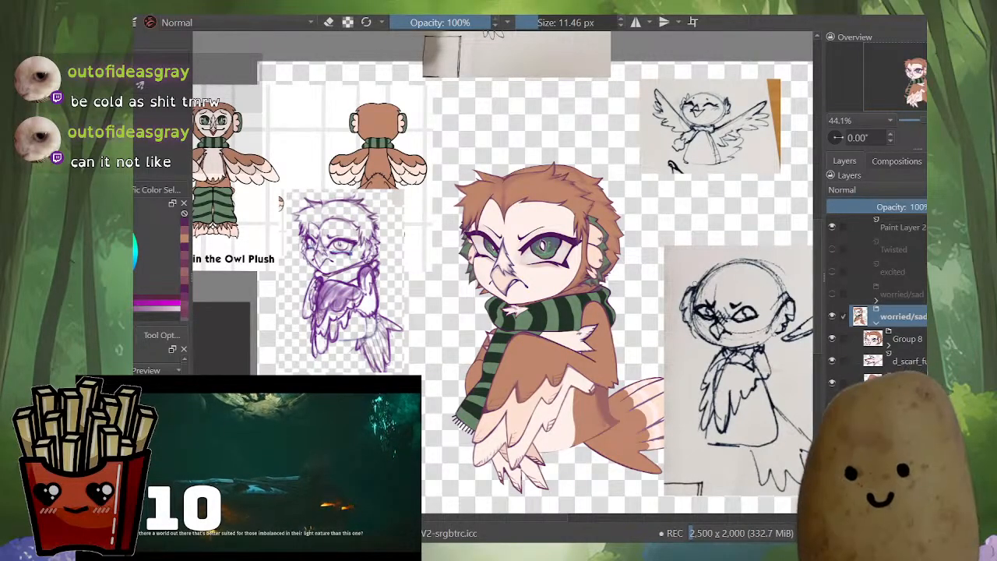
left_click(907, 362)
left_click(908, 338)
left_click(874, 381)
left_click(874, 405)
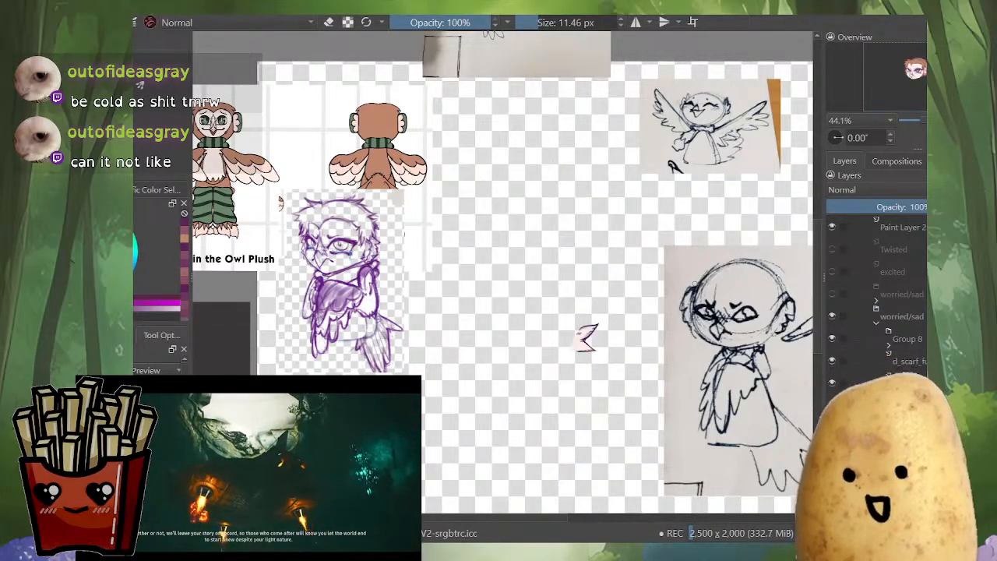
left_click(874, 405, "alt")
left_click(874, 427, "alt")
left_click(874, 428, "alt")
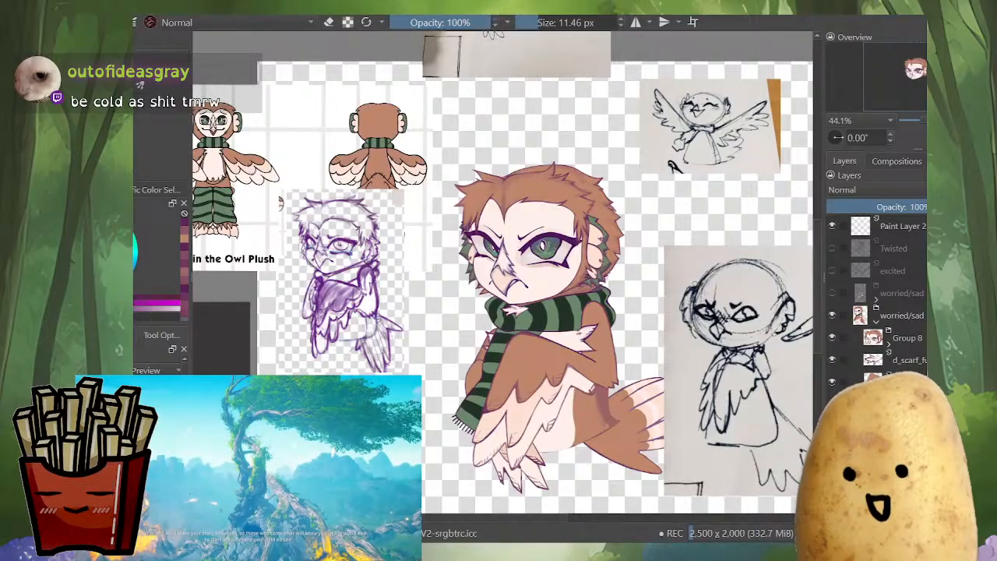
Step: Examine the wing layers beneath d_scarf in isolation to identify the lower wing feathers
scroll(876, 304, "down", 1)
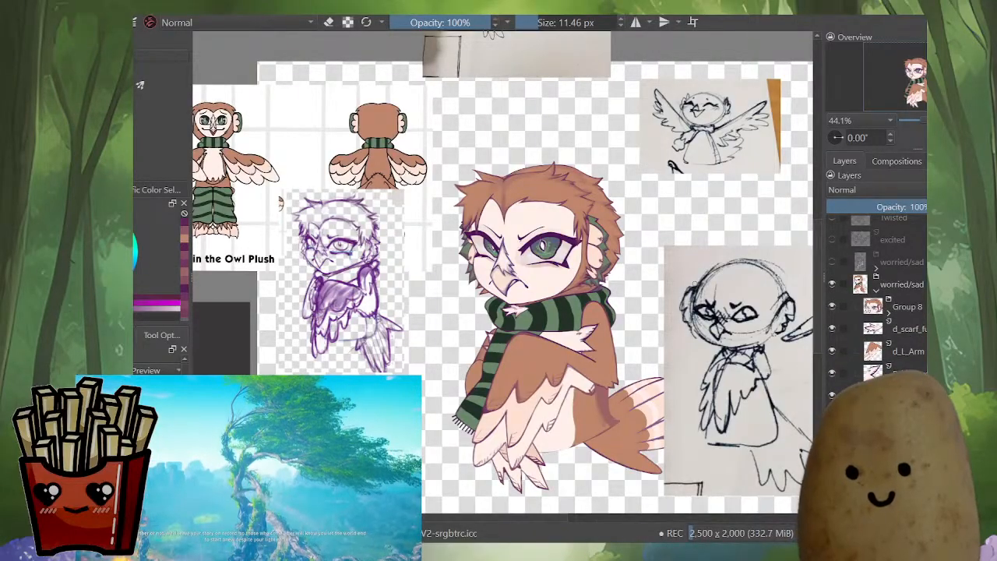
scroll(876, 312, "down", 2)
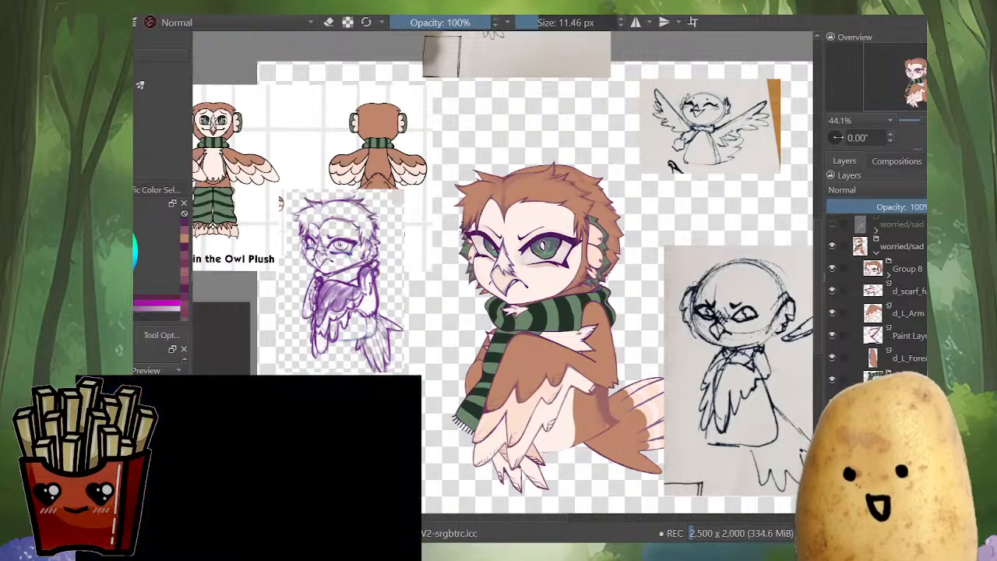
left_click(872, 402, "alt")
left_click(872, 402, "alt")
scroll(872, 402, "down", 1)
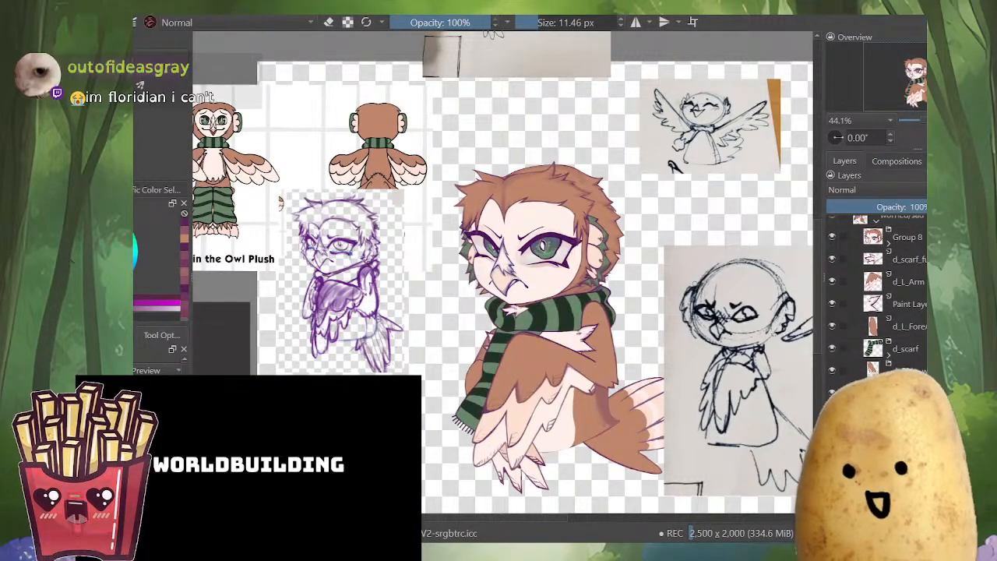
left_click(872, 401, "alt")
left_click(872, 402, "alt")
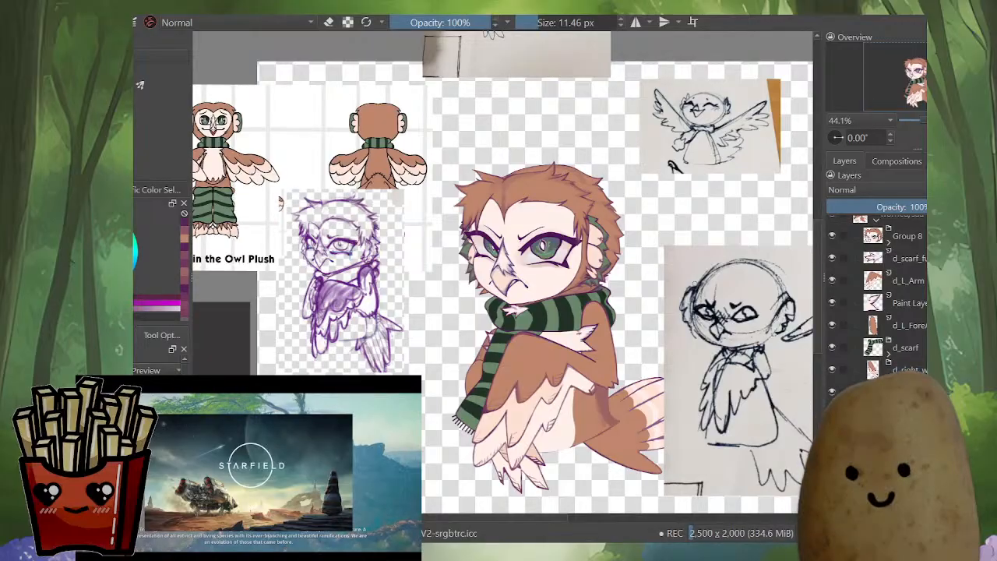
Step: Transform the d_right_wing layer to refine its fit beneath the scarf, comparing it in mirrored view, and apply the transform
left_click(907, 370)
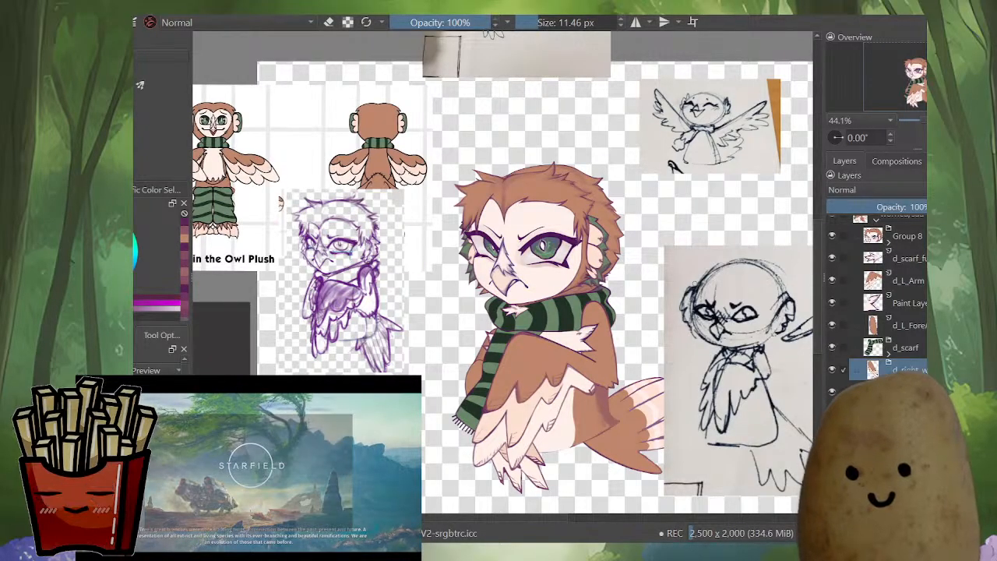
key("ctrl+t")
scroll(483, 380, "up", 2)
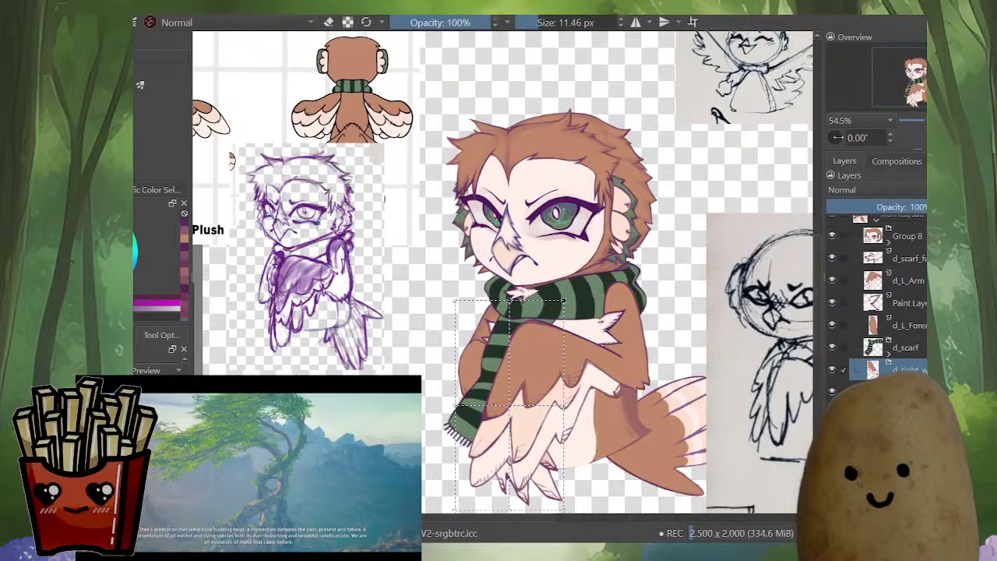
key("m")
left_click_drag(261, 259, 324, 271)
left_click_drag(561, 437, 560, 424)
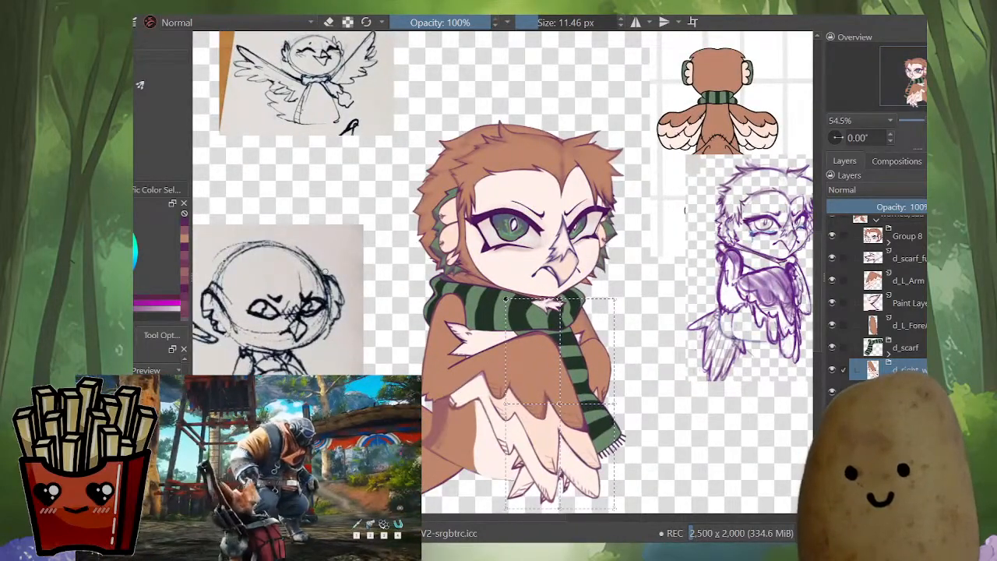
key("m")
left_click_drag(545, 358, 594, 339)
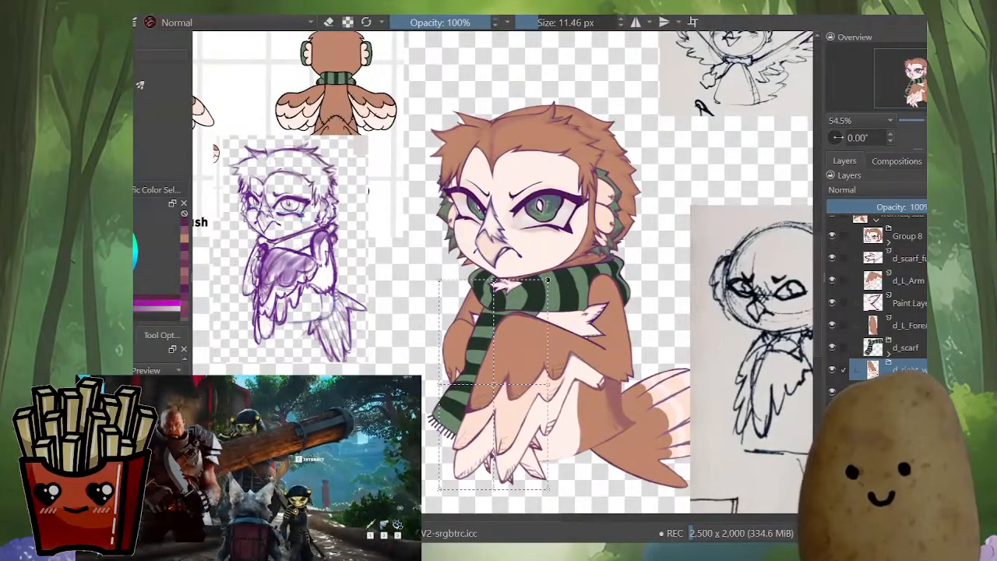
scroll(511, 331, "up", 2)
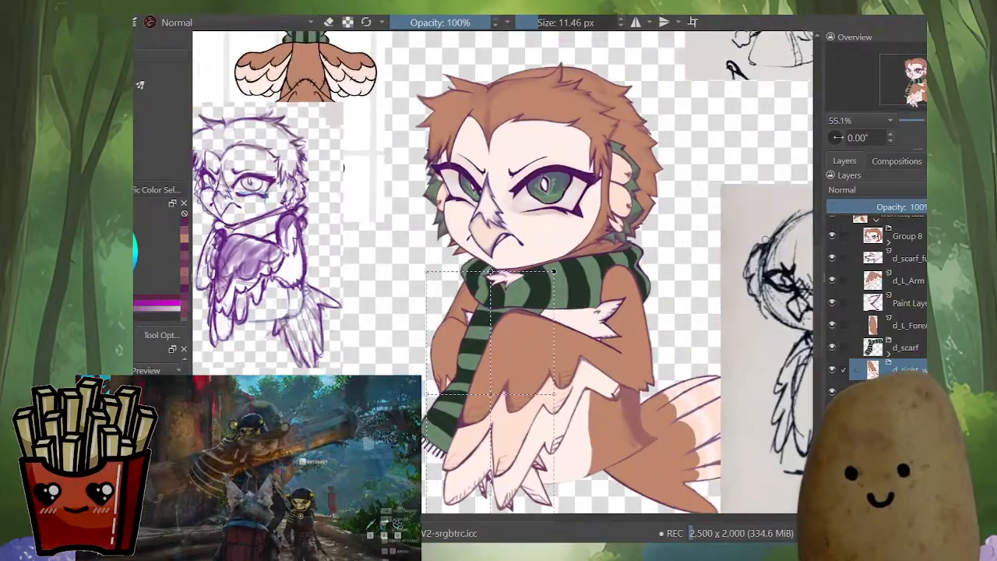
left_click_drag(489, 268, 496, 269)
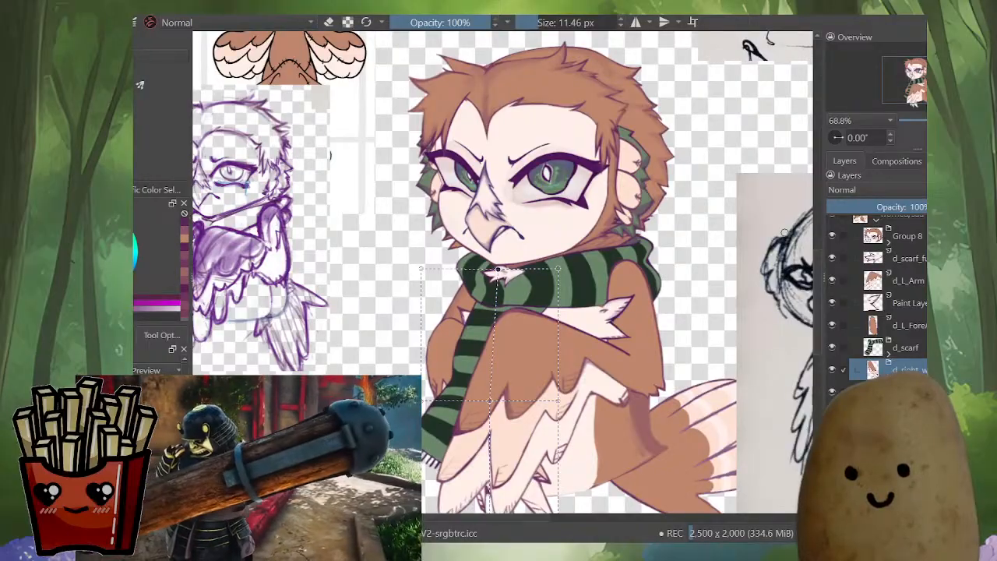
scroll(495, 268, "down", 2)
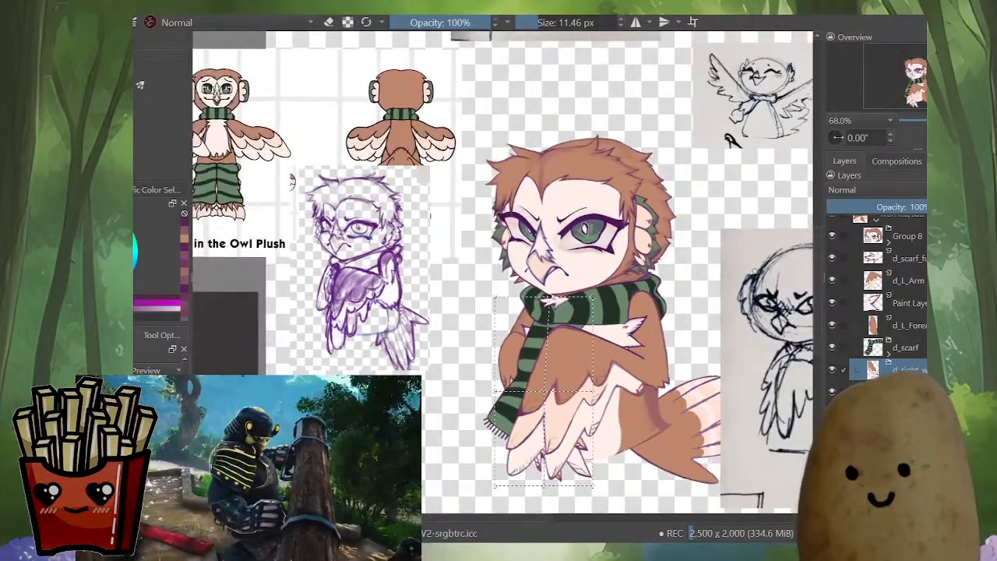
key("Return")
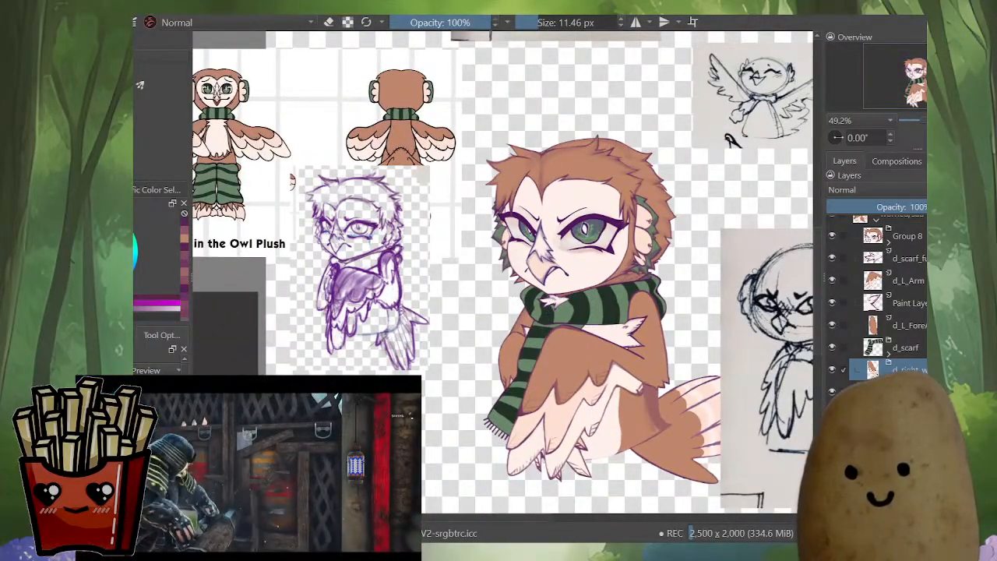
Step: Raise the right wing above the hanging scarf tail and start warping its upper outer corner inward
left_click(888, 354)
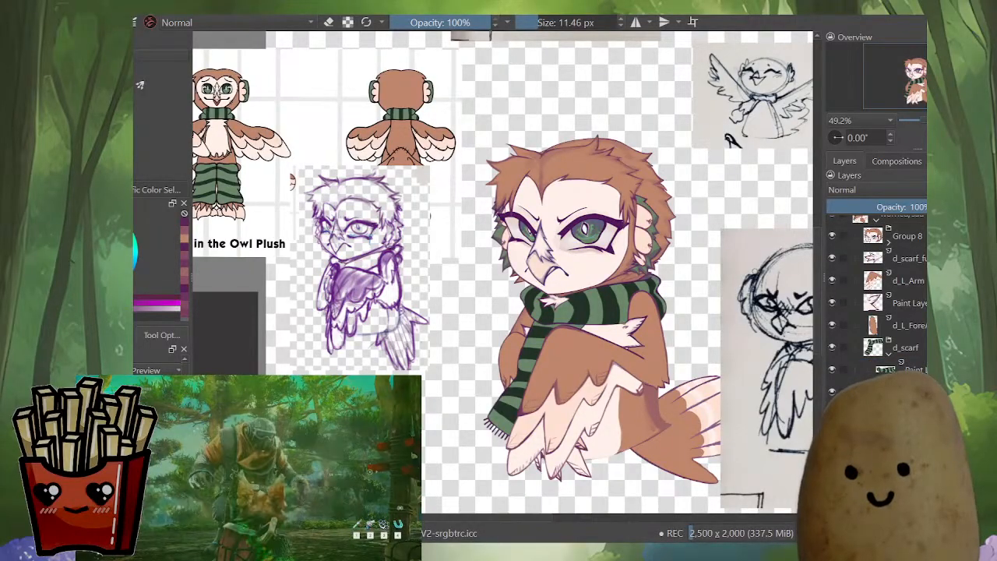
key("ctrl+Page_Up")
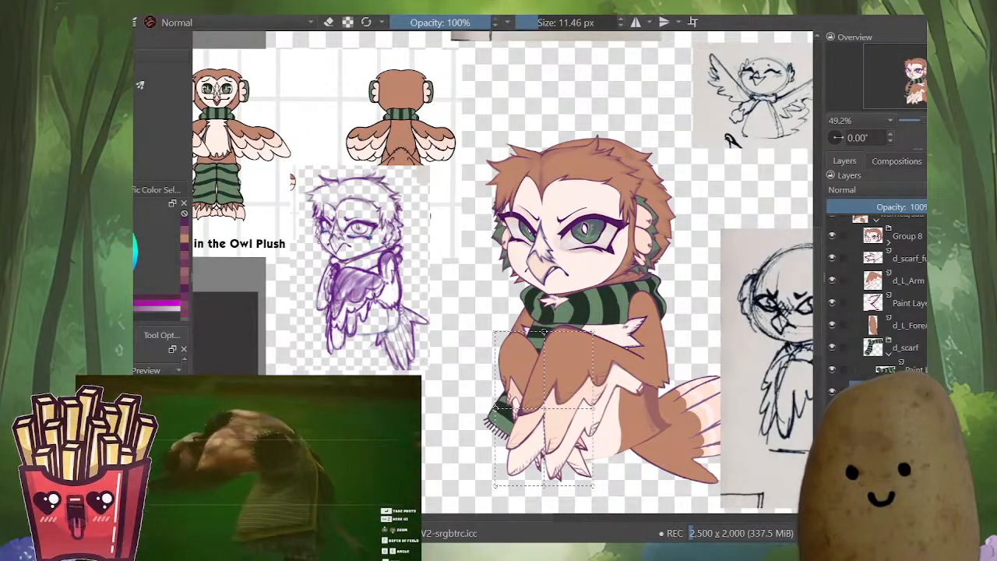
scroll(520, 363, "up", 3)
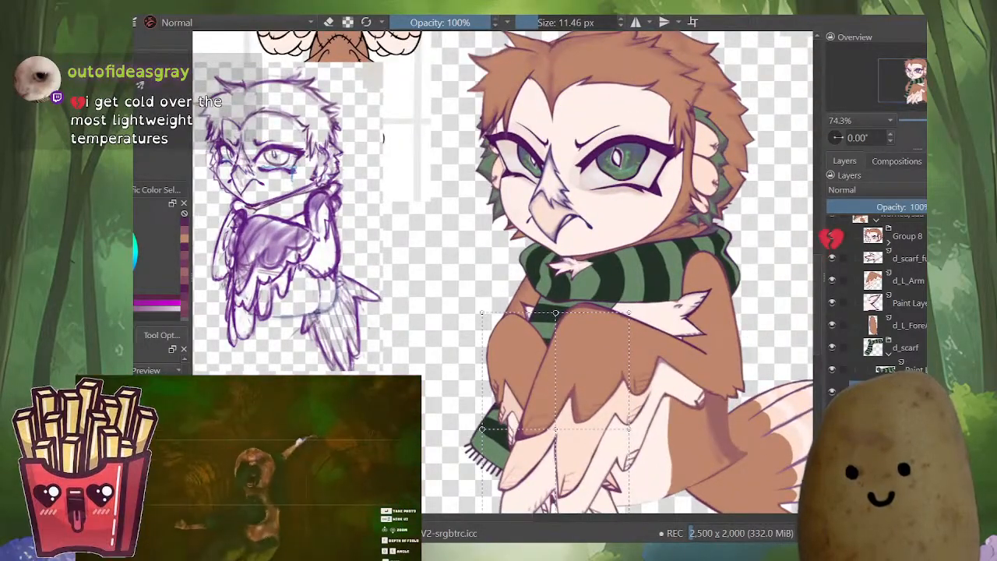
left_click_drag(482, 312, 500, 304)
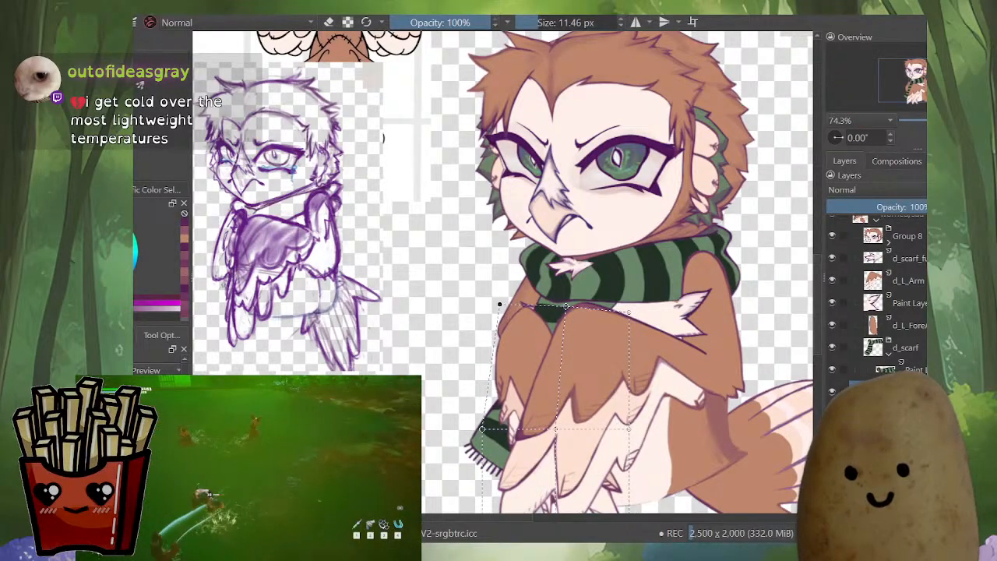
left_click_drag(529, 351, 531, 346)
key("ctrl+z")
left_click_drag(555, 429, 549, 430)
left_click_drag(482, 429, 486, 429)
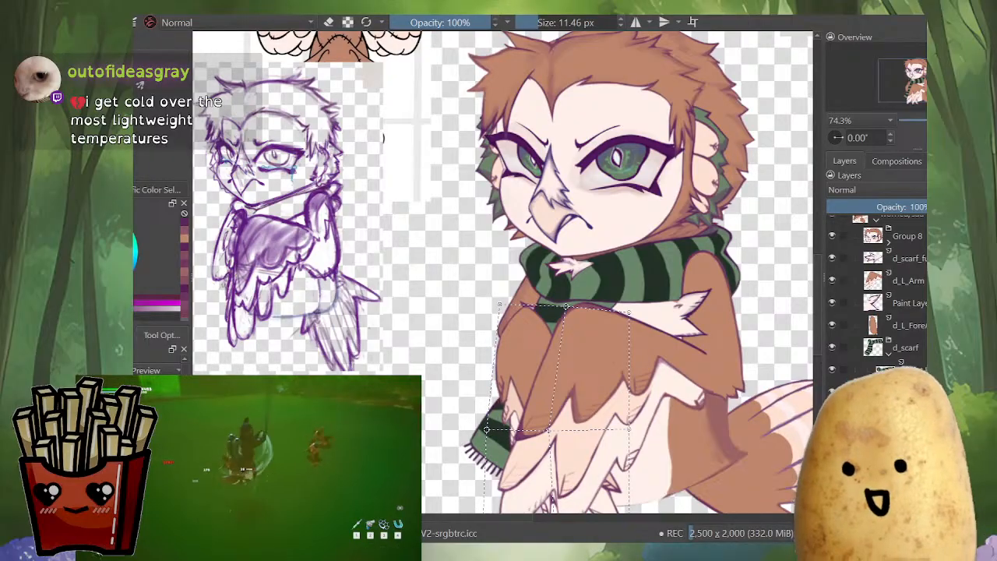
left_click_drag(498, 304, 592, 349)
Step: Check the warped right wing in mirrored view and adjust the inner side of its warp mesh
key("m")
scroll(543, 327, "down", 3)
scroll(547, 390, "up", 2)
left_click_drag(530, 373, 558, 373)
key("m")
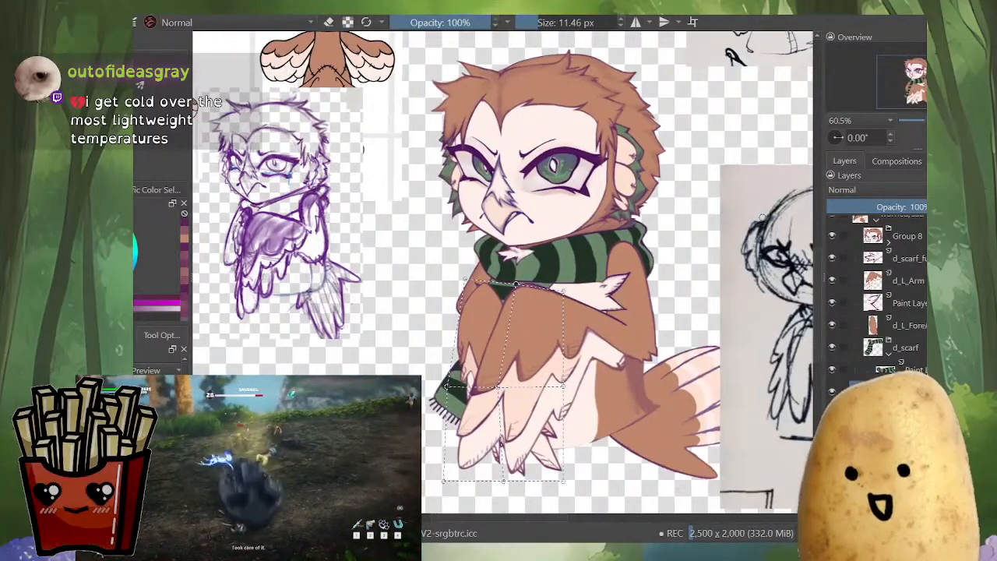
scroll(543, 421, "down", 2)
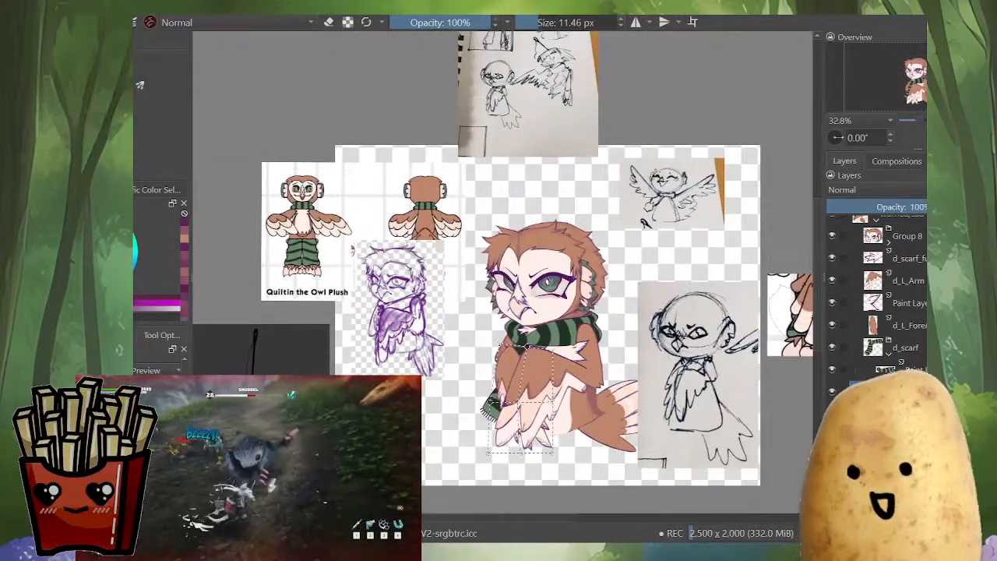
scroll(546, 405, "up", 2)
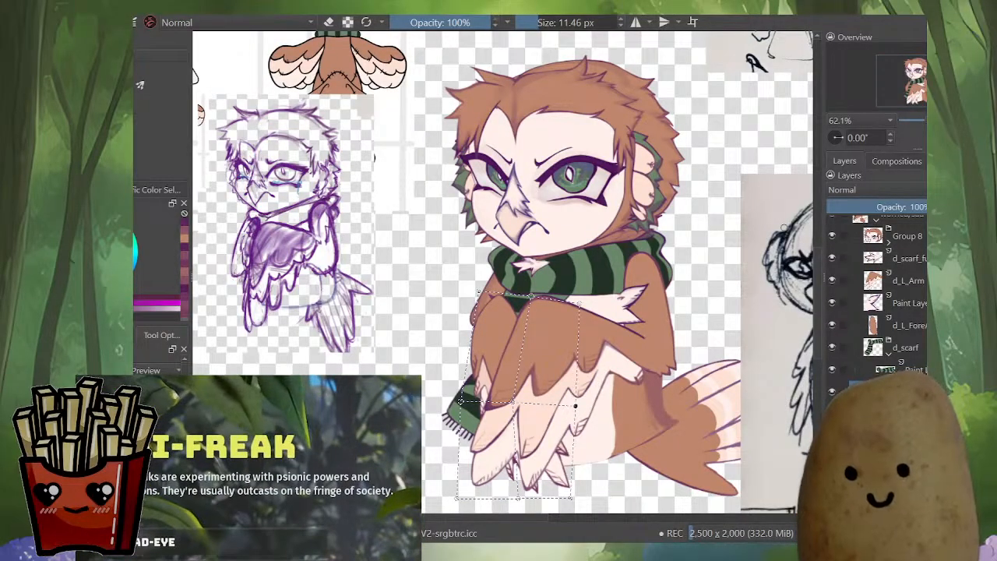
Step: Pull the right wing's upper outer corner closer beneath the scarf and adjust its upper middle and outer side
key("m")
scroll(575, 405, "down", 2)
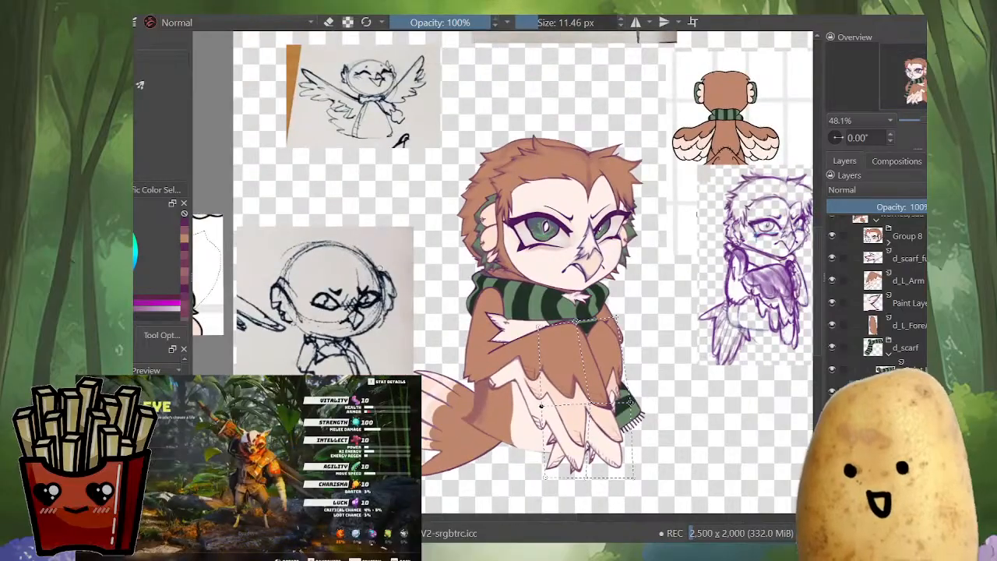
scroll(540, 406, "up", 3)
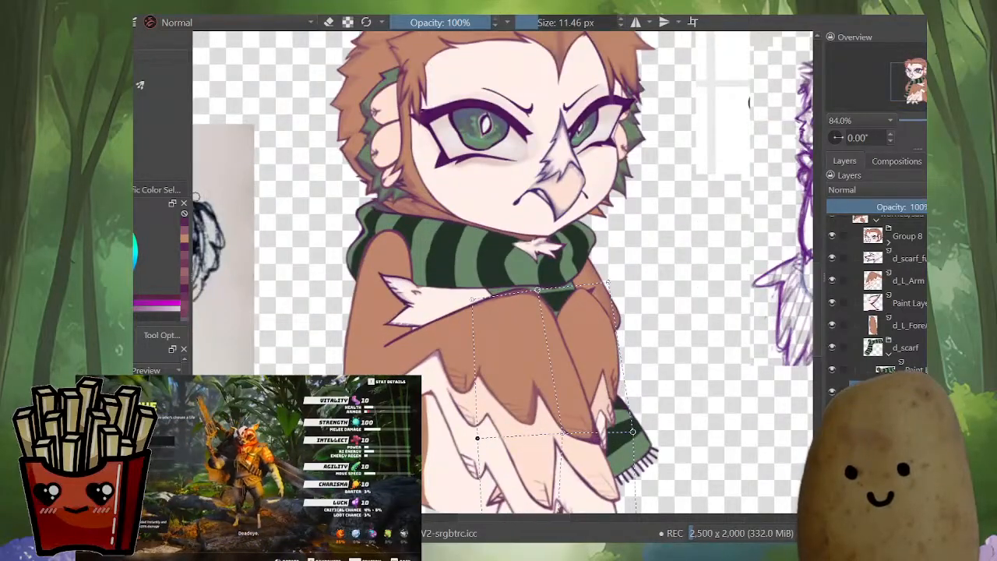
left_click_drag(608, 282, 594, 276)
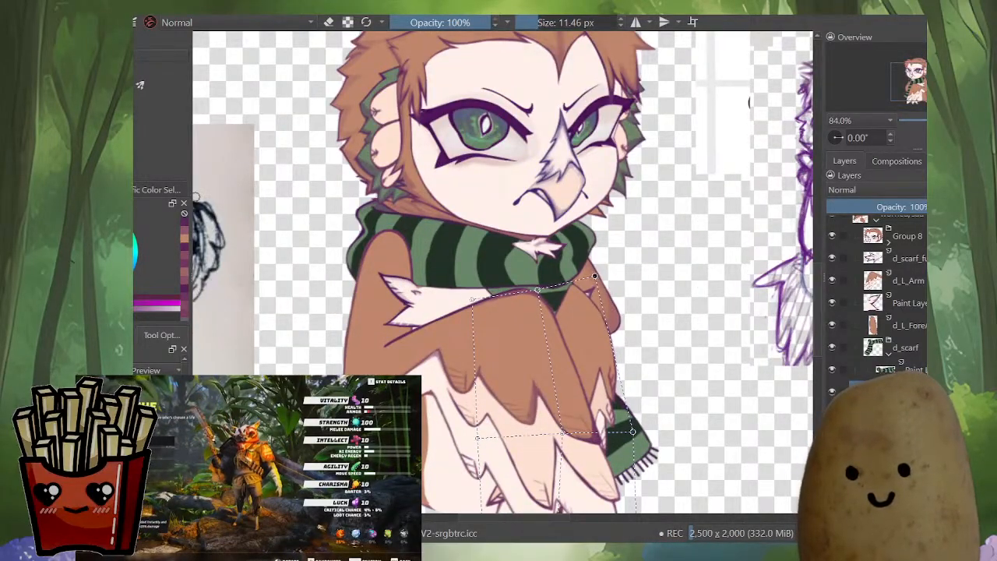
key("m")
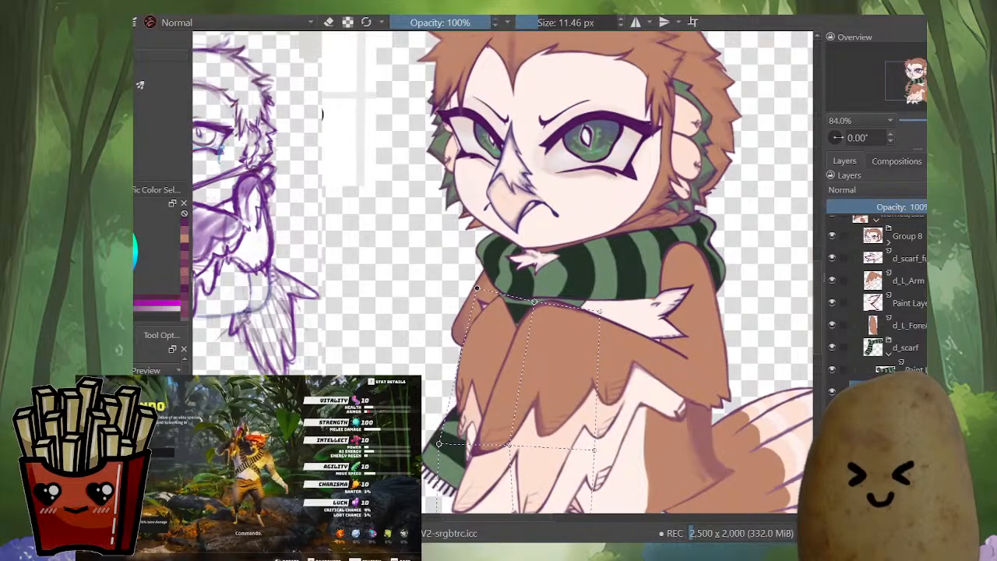
left_click_drag(535, 302, 539, 305)
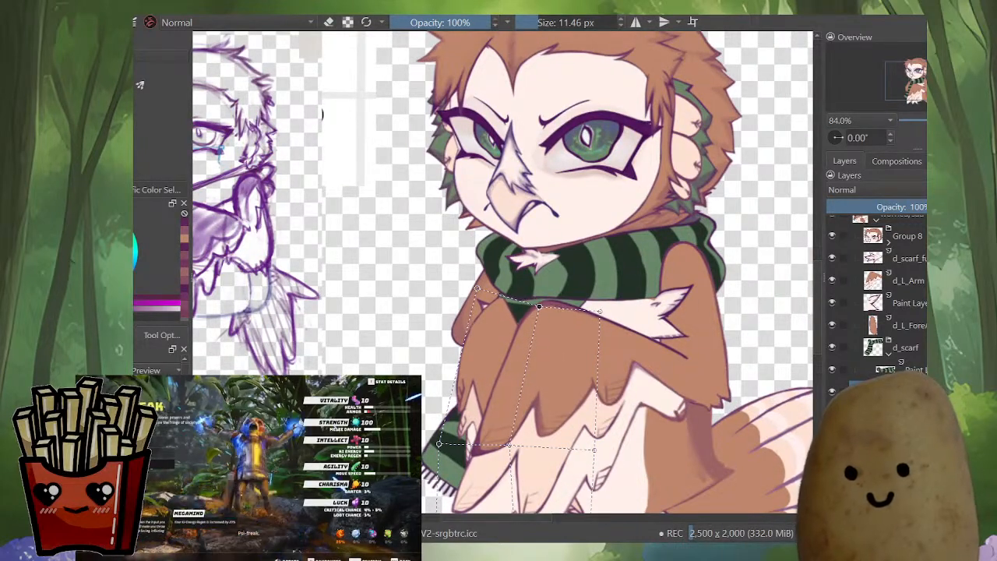
scroll(619, 272, "down", 1)
left_click_drag(442, 438, 445, 434)
Step: Refine the right wing's inner side, upper edge and lower feather tips, check the shape mirrored, and apply the warp
scroll(467, 420, "down", 5)
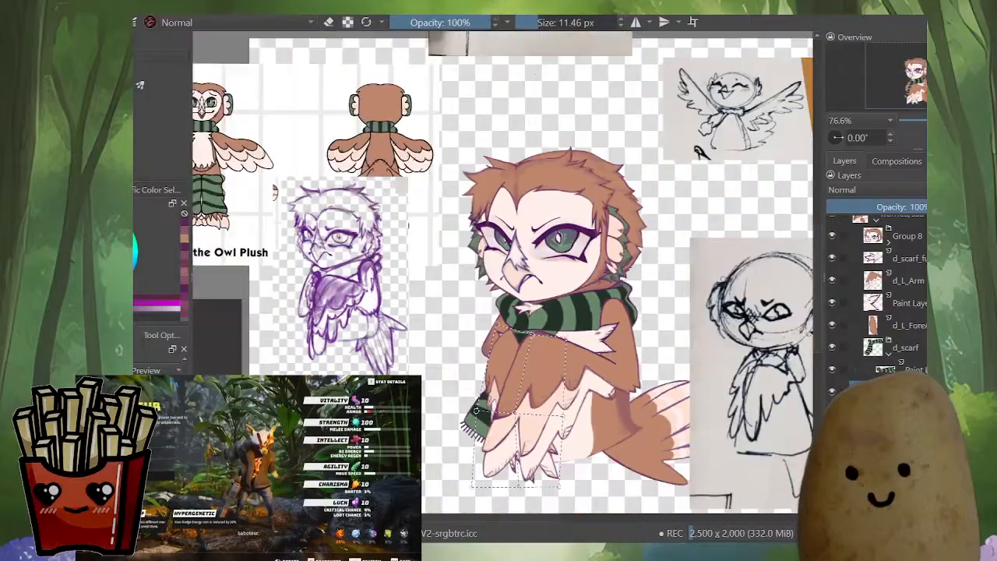
scroll(489, 401, "up", 3)
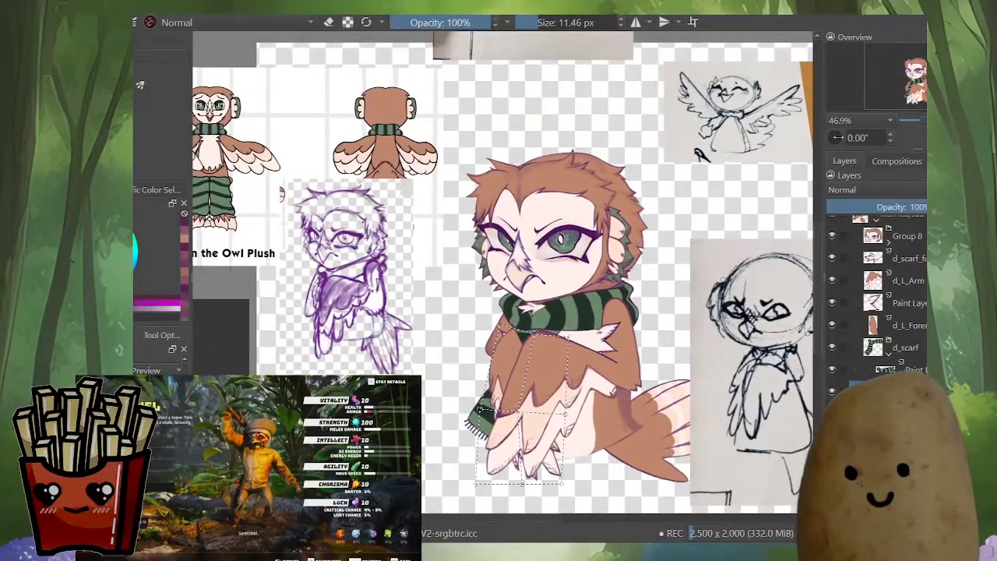
left_click_drag(567, 403, 563, 407)
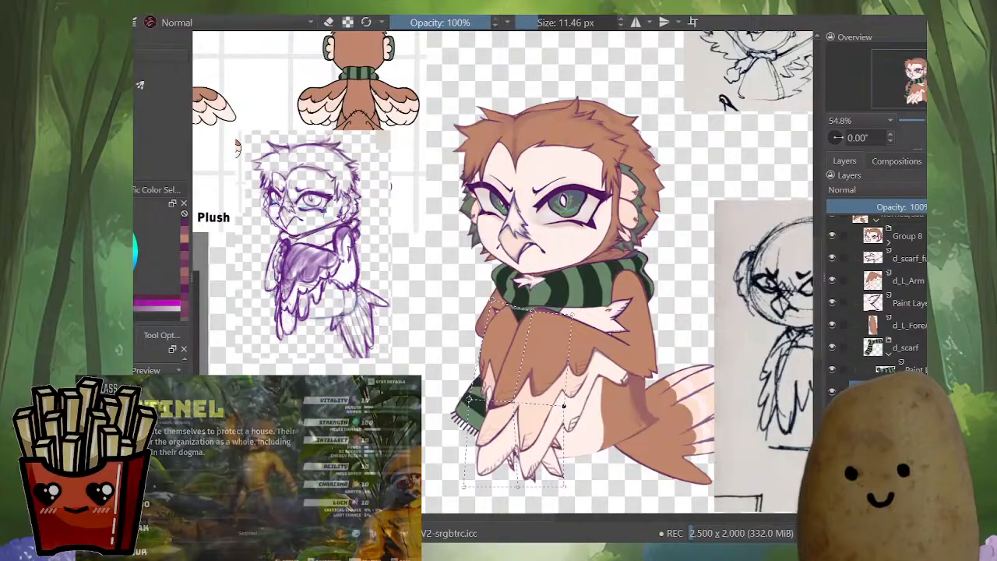
left_click_drag(491, 300, 493, 298)
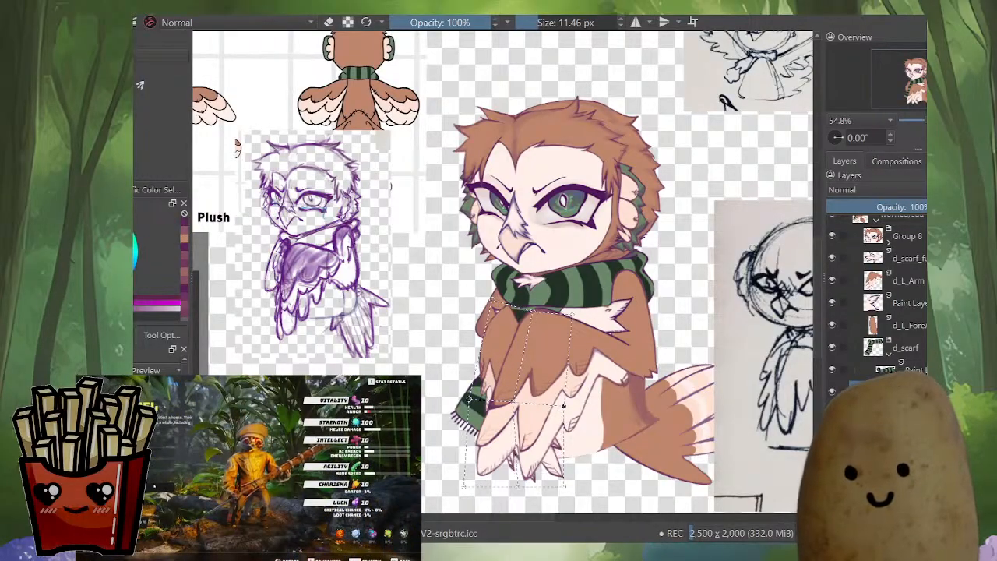
left_click_drag(565, 486, 556, 487)
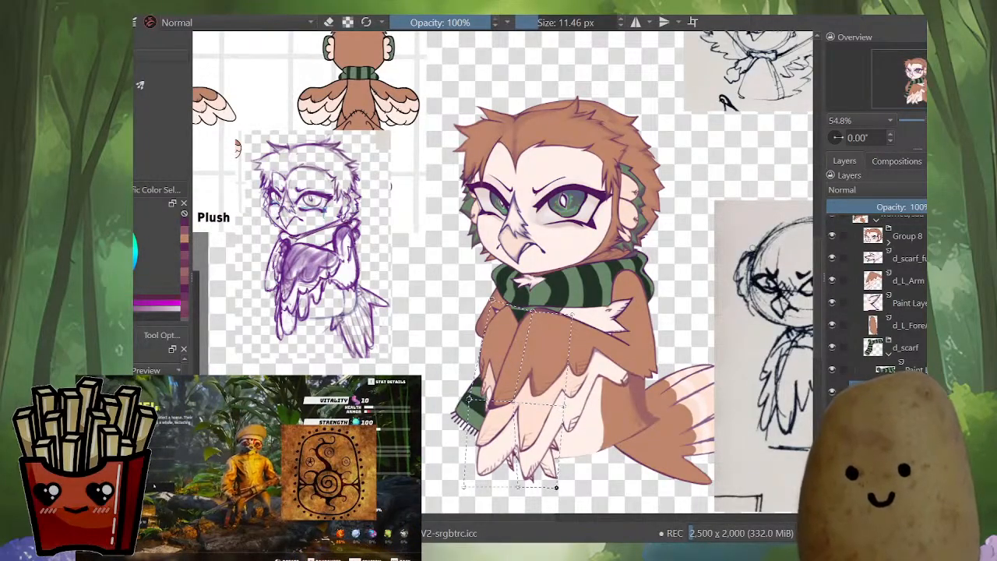
key("m")
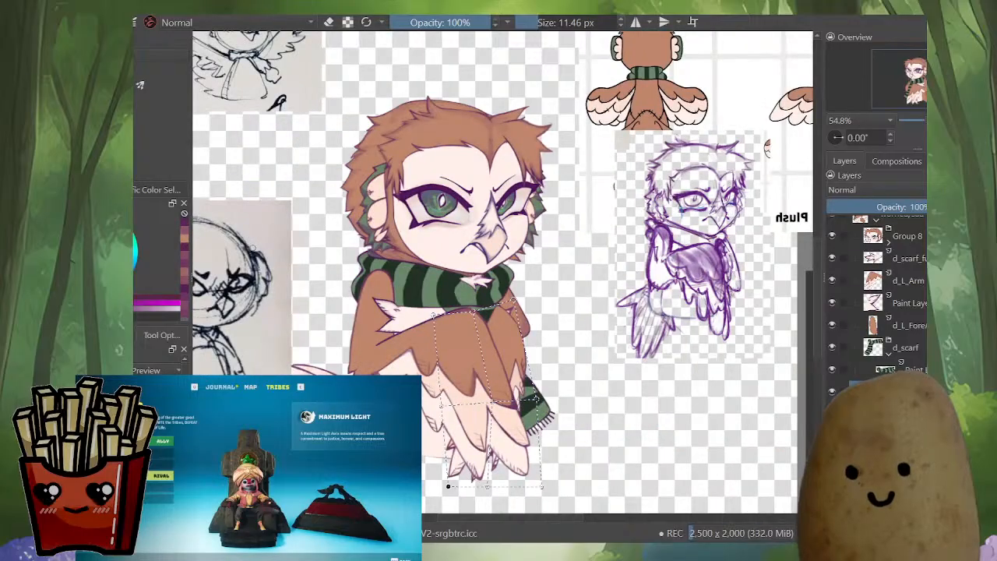
key("m")
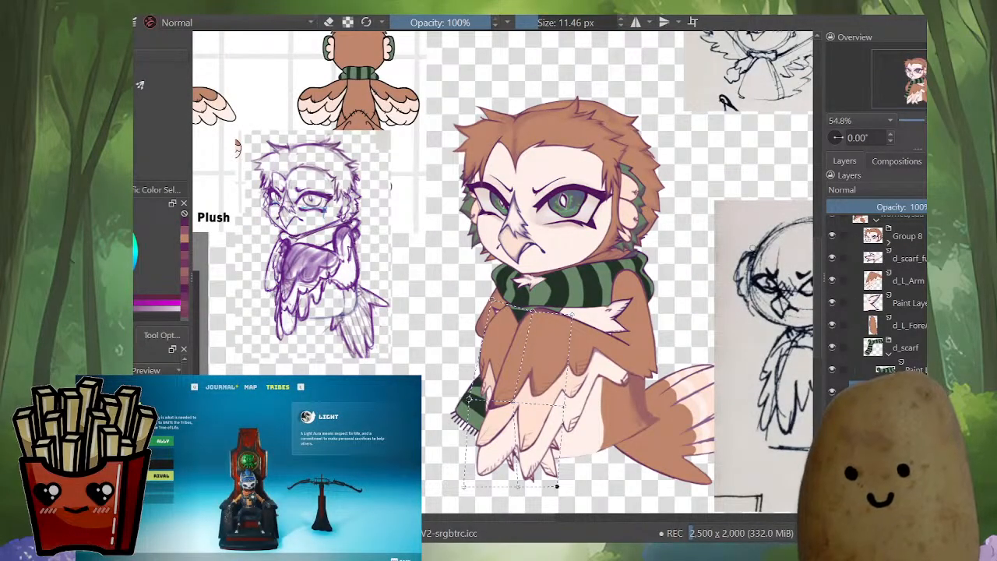
key("Return")
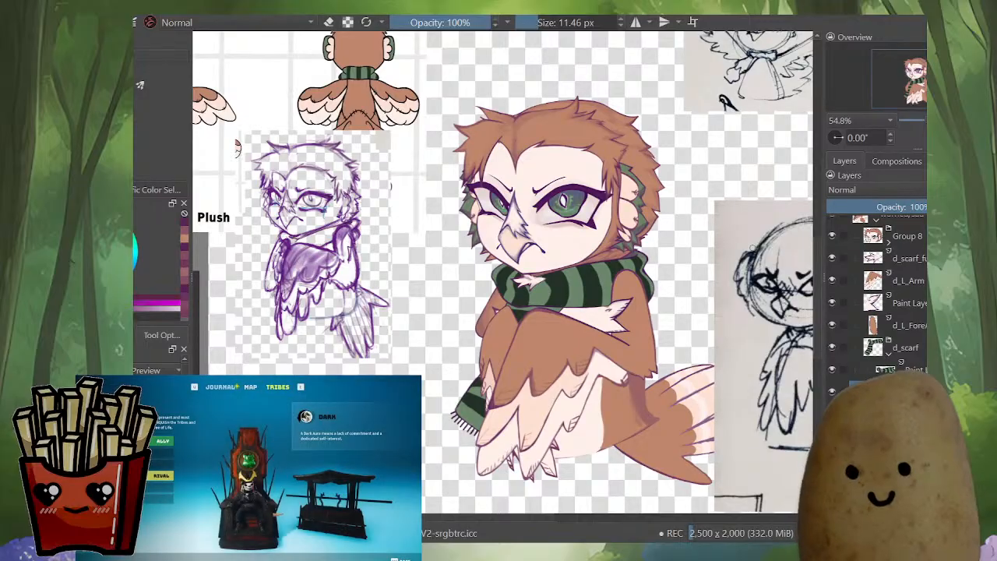
Step: Examine how the warped right wing sits against the scarf and body, both close up and in the whole composition
scroll(503, 308, "up", 8)
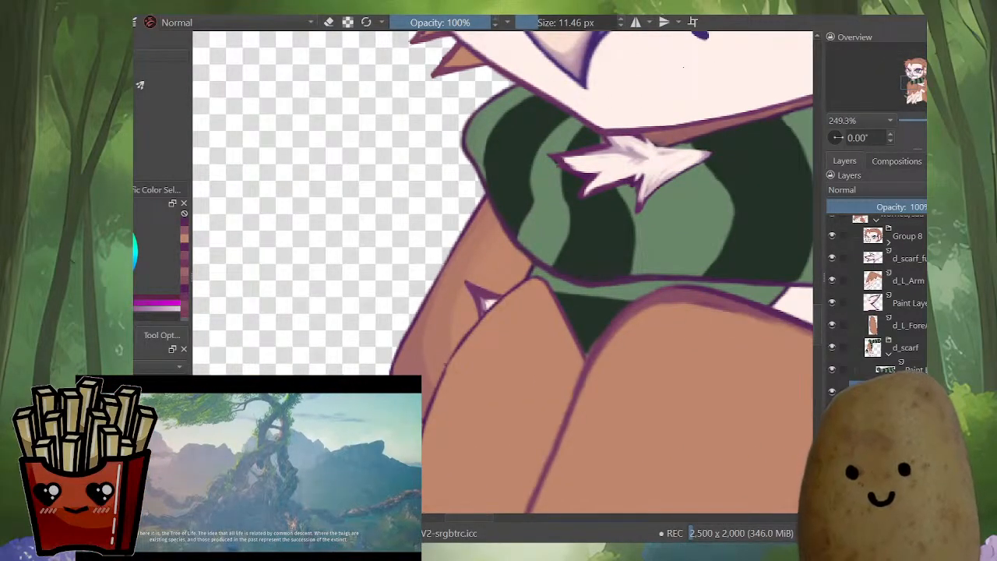
scroll(498, 337, "up", 2)
scroll(502, 311, "down", 9)
left_click_drag(514, 289, 486, 321)
scroll(516, 374, "up", 3)
scroll(518, 351, "down", 6)
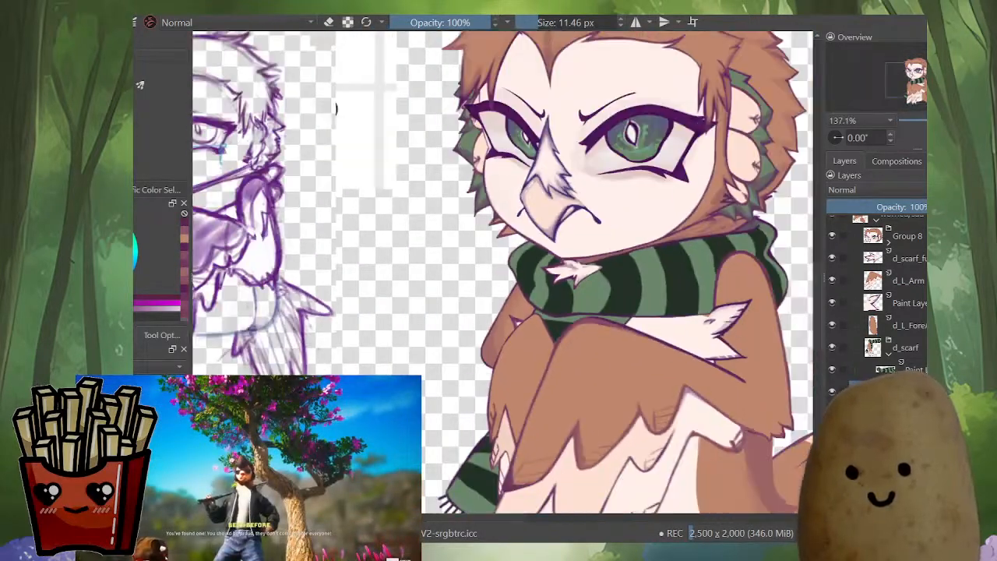
left_click_drag(518, 350, 508, 352)
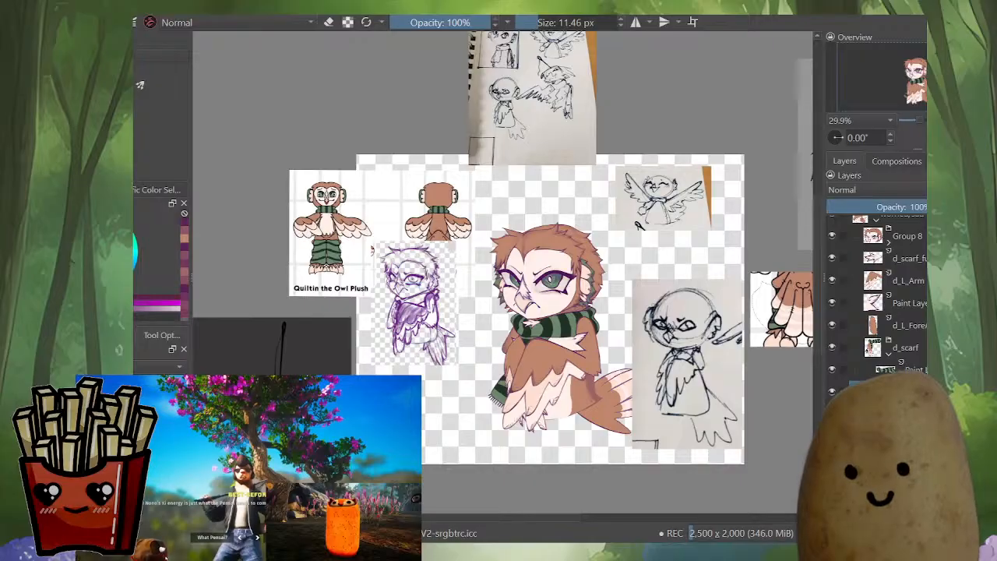
scroll(527, 353, "up", 4)
Step: Draw a rounded purple feather tip on the right wing's outer edge and extend its inner line down beside the pale feathers
key("i")
key("i")
left_click_drag(527, 353, 483, 369)
scroll(514, 411, "up", 3)
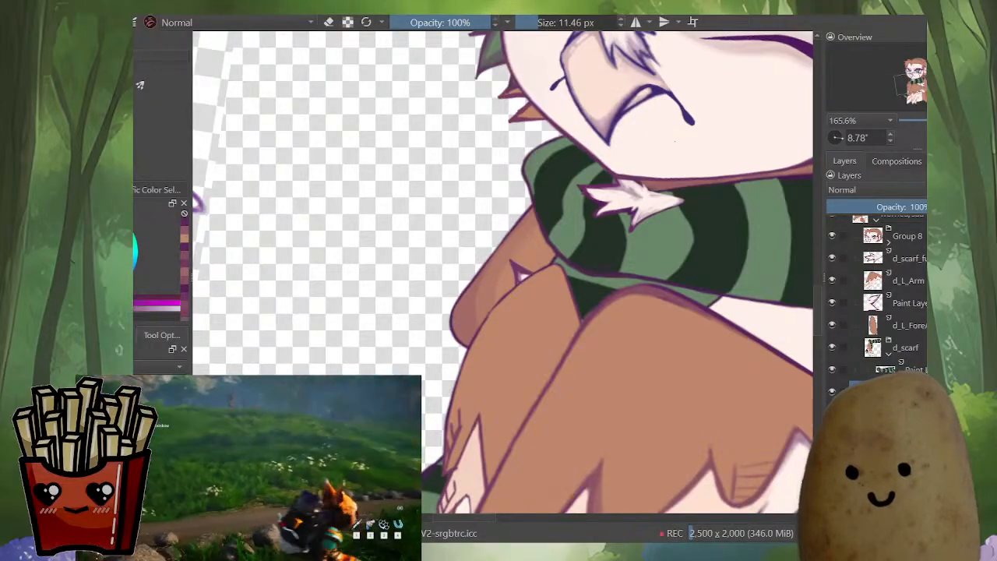
left_click_drag(675, 141, 705, 132)
left_click_drag(705, 133, 702, 158)
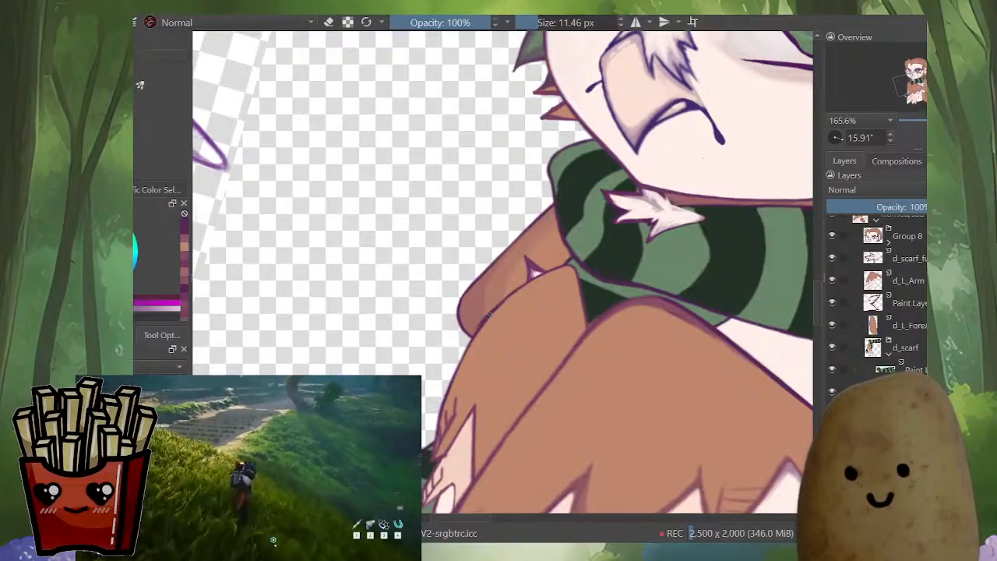
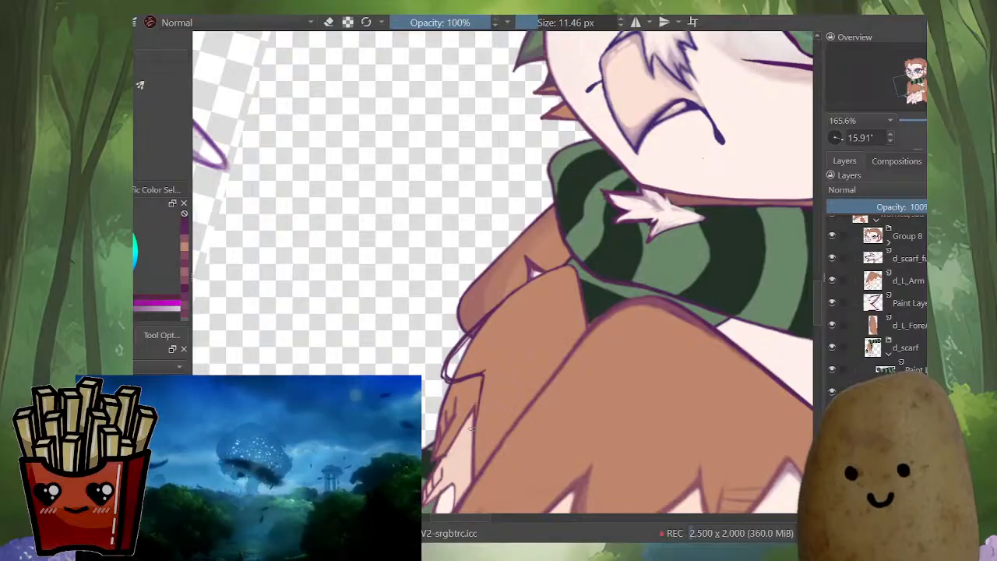
left_click_drag(471, 441, 479, 395)
key("ctrl")
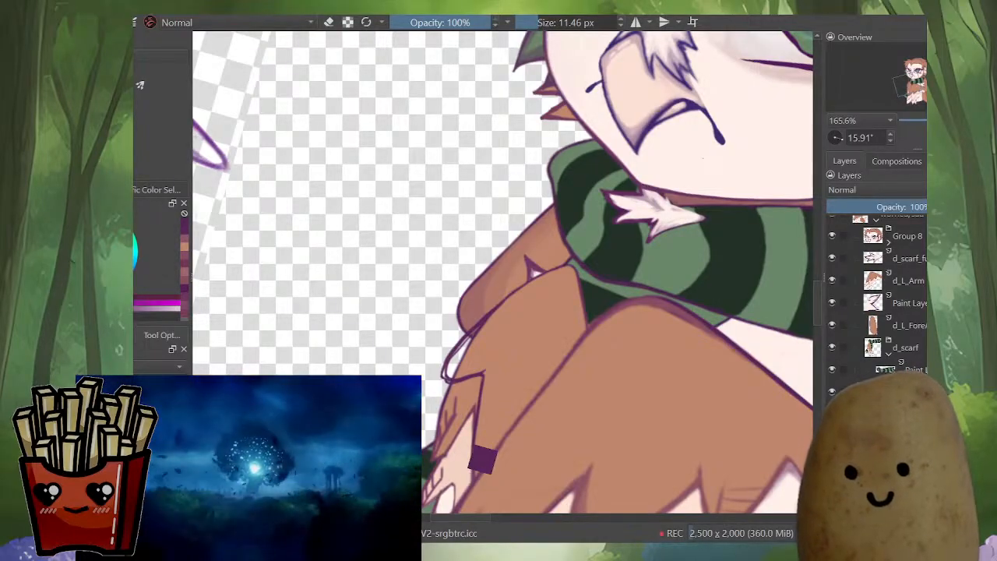
Step: Paint the brown area below the new feather tip with the pale pink sampled from the lower feathers
scroll(469, 441, "down", 4)
scroll(461, 440, "up", 4)
left_click(460, 438, "ctrl")
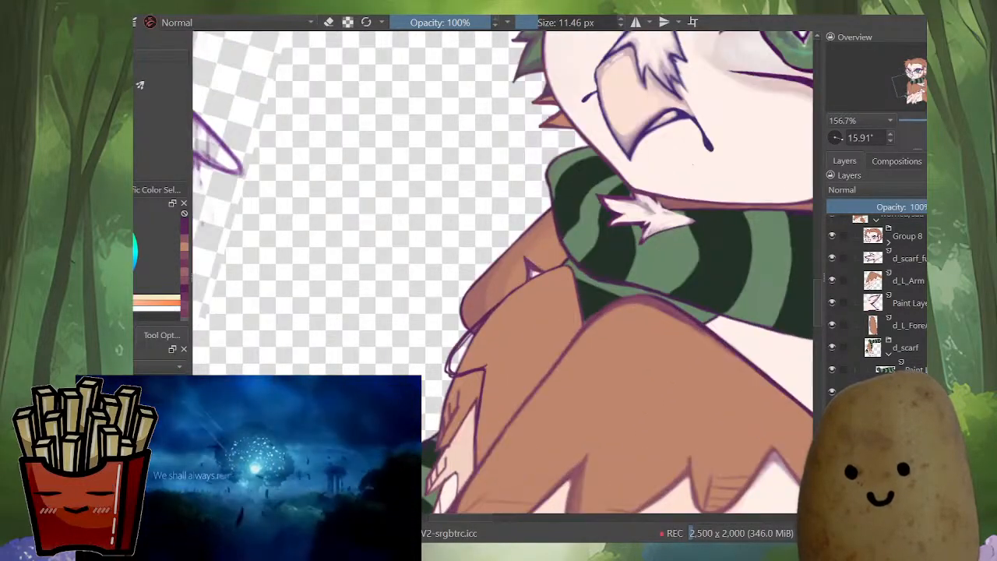
scroll(460, 438, "up", 3)
mouse_move(468, 409)
left_mouse_down()
mouse_move(466, 431)
mouse_move(478, 428)
left_mouse_up()
left_click(453, 451, "ctrl")
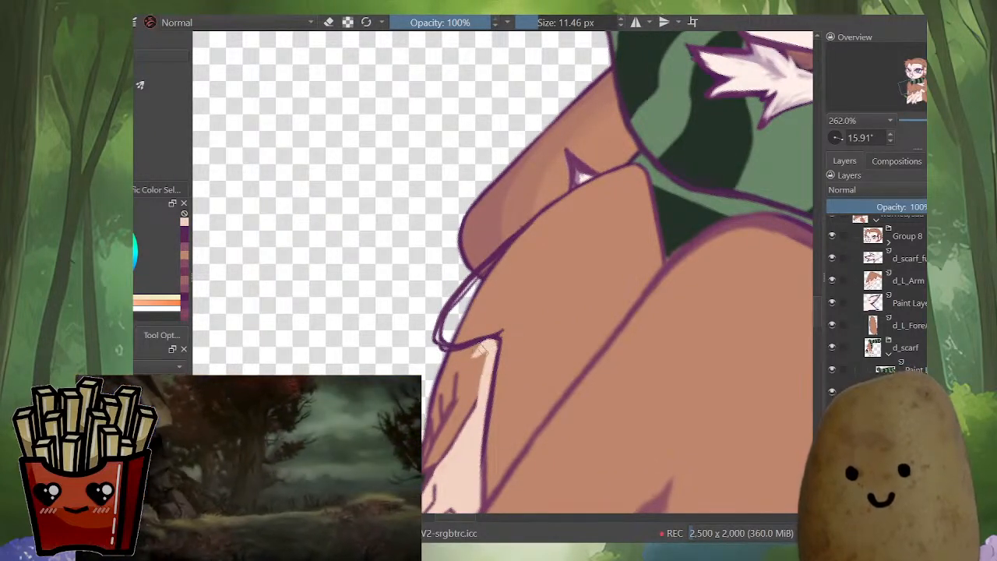
mouse_move(473, 362)
left_mouse_down()
mouse_move(430, 437)
mouse_move(452, 443)
mouse_move(481, 392)
mouse_move(437, 431)
mouse_move(465, 402)
left_mouse_up()
Step: Erase the leftover brown and outline outside the pale feathers below the new tip
key("e")
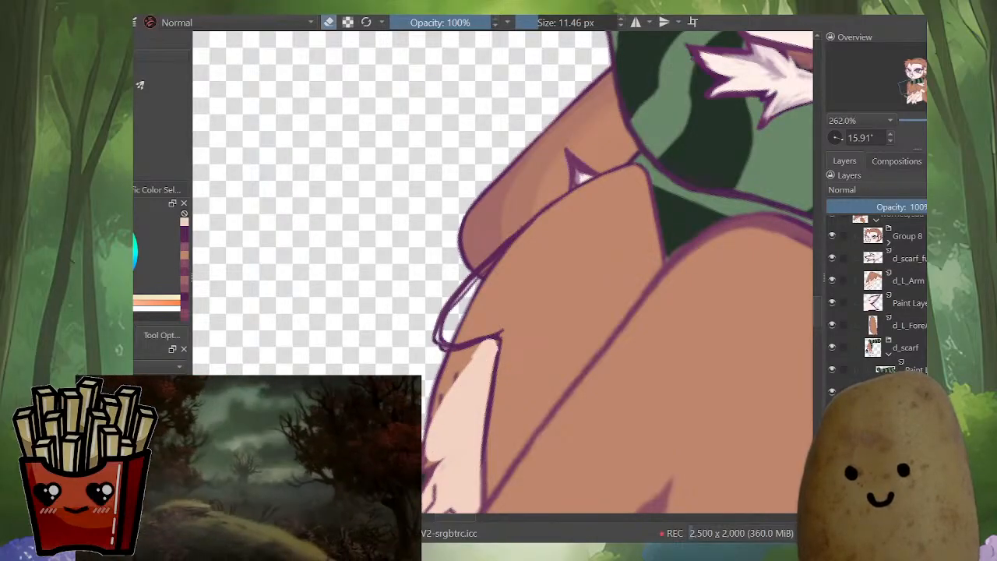
mouse_move(473, 349)
left_mouse_down()
mouse_move(444, 366)
mouse_move(459, 324)
left_mouse_up()
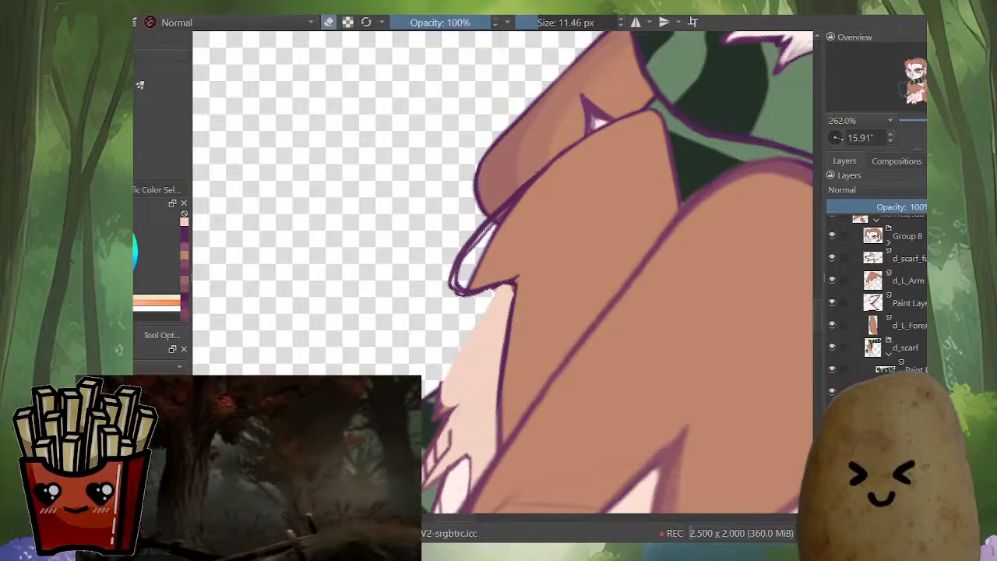
key("e")
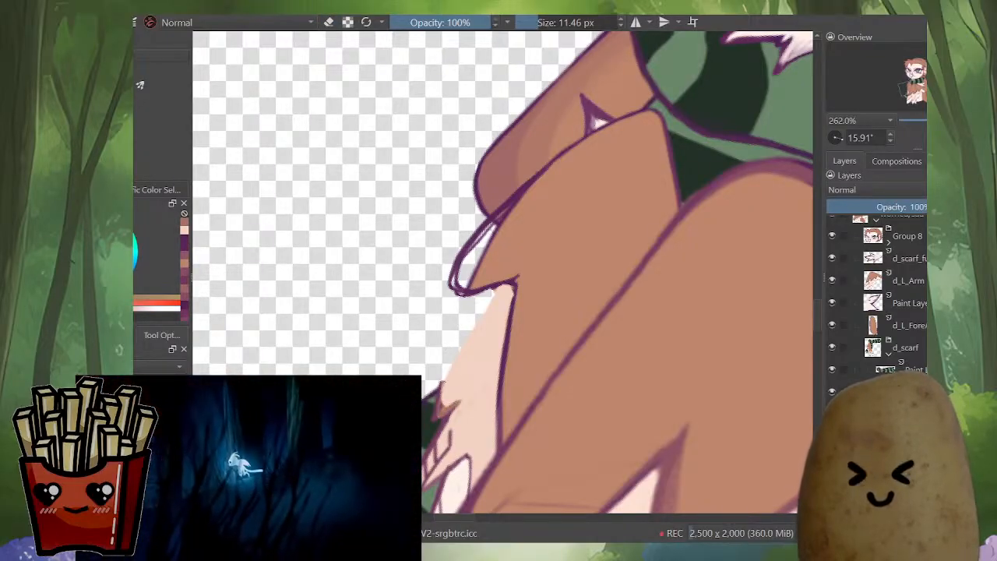
Step: Outline the pale feather's outer edge in brown, touch up its pink fill beneath the tip, and trim the line with the eraser
left_click_drag(478, 319, 444, 394)
left_click(471, 355, "ctrl")
left_click_drag(492, 300, 458, 364)
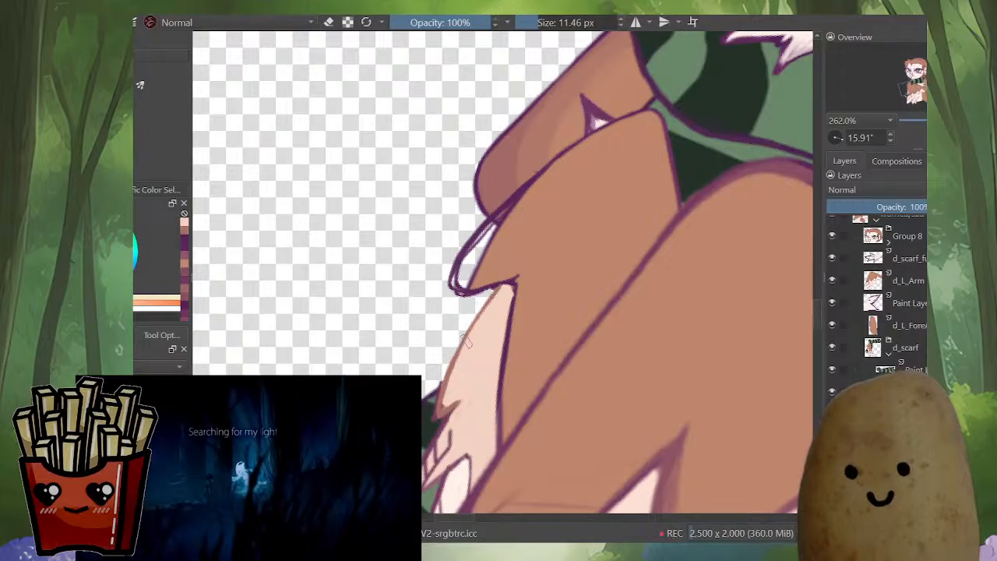
left_click(503, 285, "ctrl")
left_click_drag(483, 292, 491, 298)
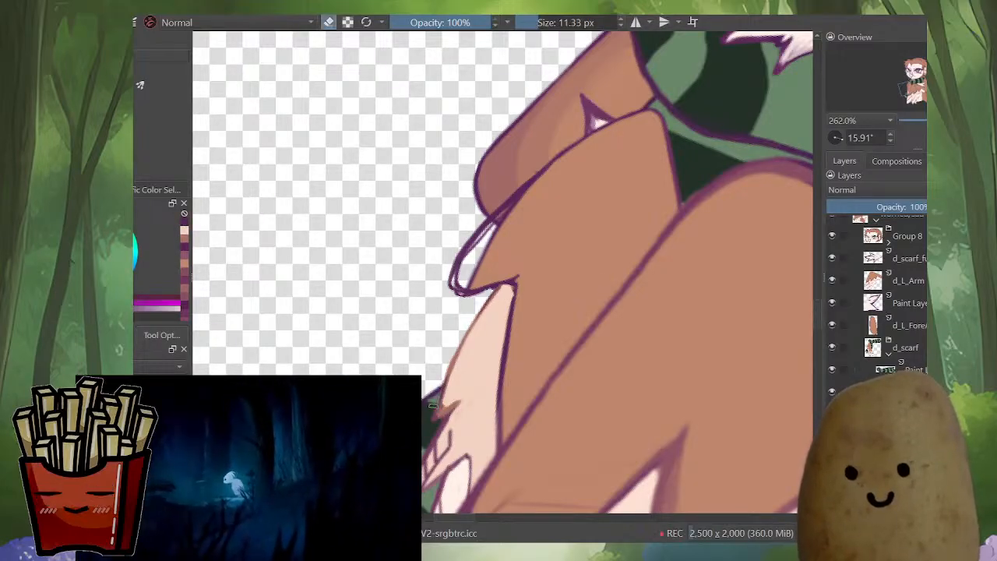
key("e")
key("e")
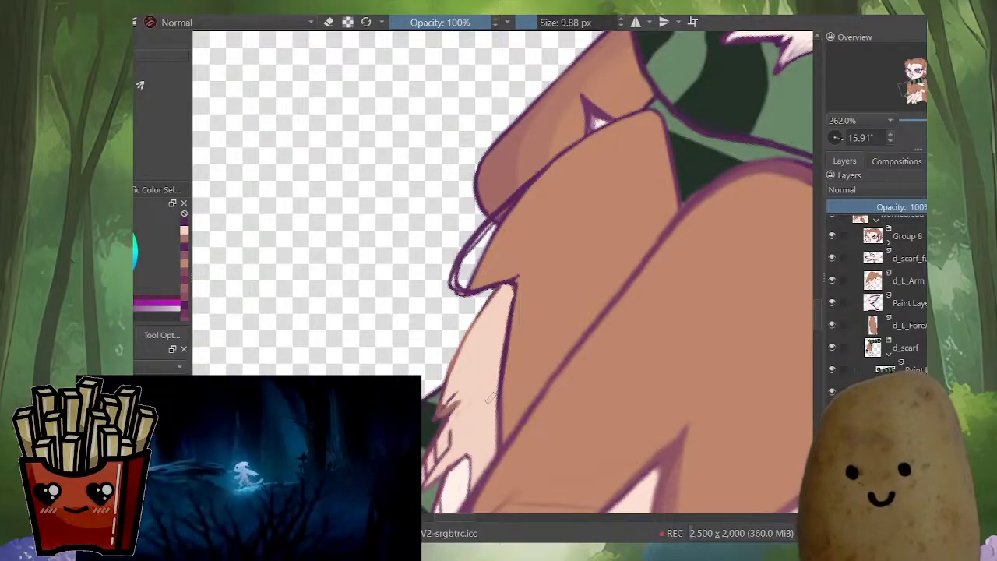
Step: Mirror the canvas and isolate the right wing's layer to inspect its shape alone
key("m")
left_click_drag(565, 178, 623, 343)
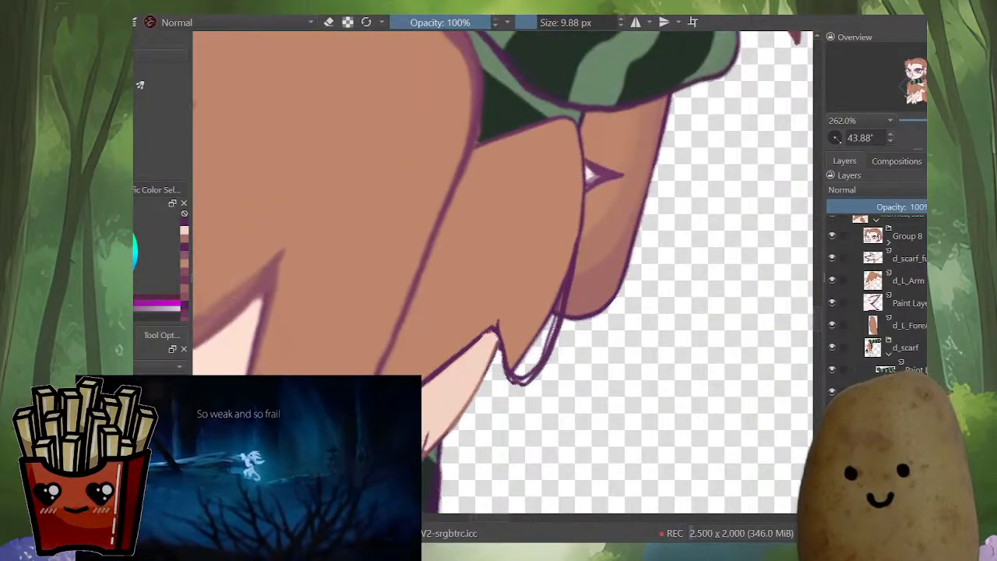
scroll(622, 343, "down", 5)
scroll(622, 343, "up", 2)
scroll(619, 341, "up", 1)
left_click(872, 281, "alt")
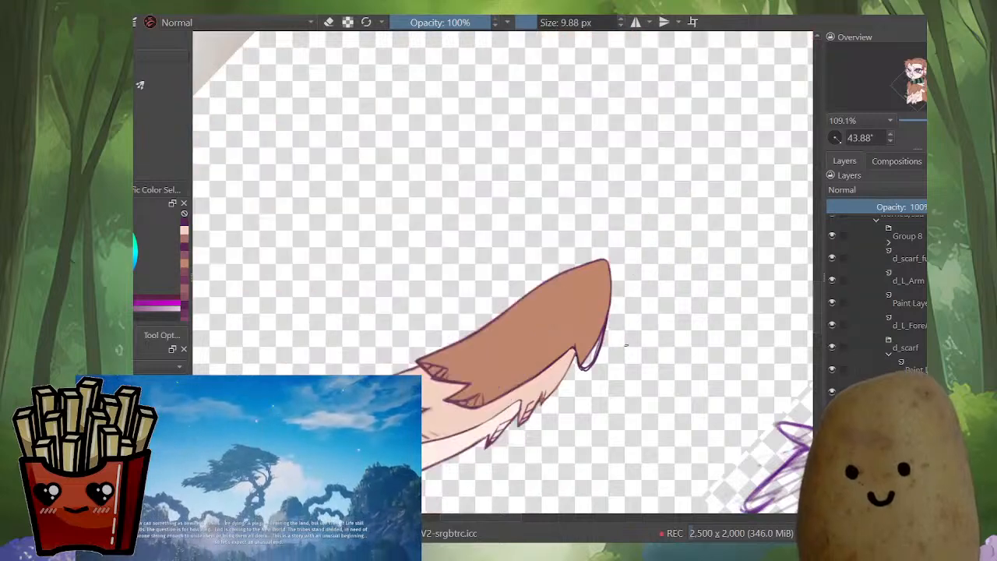
left_click(873, 280, "alt")
left_click_drag(477, 46, 478, 113)
scroll(436, 109, "up", 4)
left_click(872, 280, "alt")
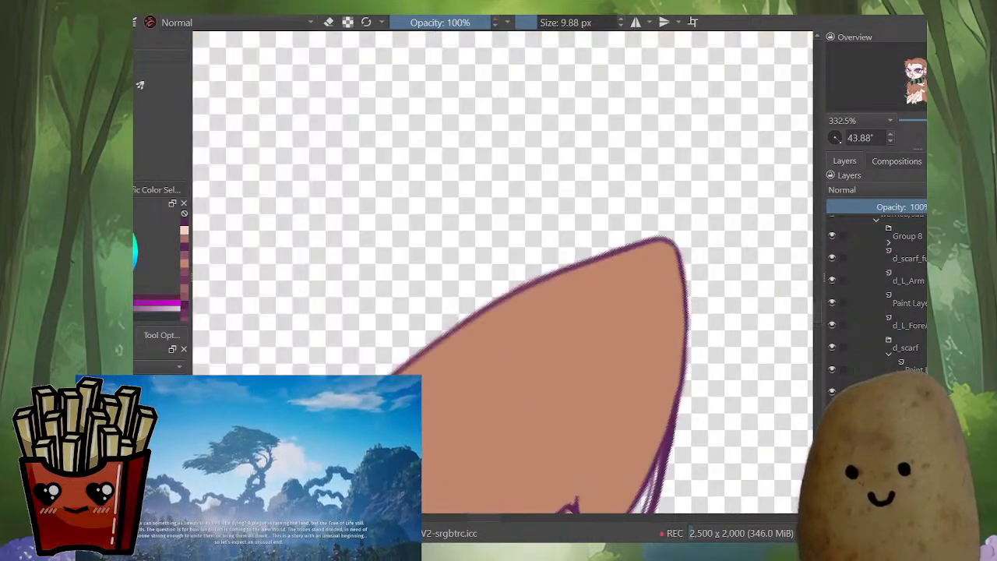
Step: Redraw the isolated wing's long inner edge in sampled purple, bulging slightly outward up to the rounded top
left_click(476, 317, "ctrl")
scroll(479, 327, "down", 3)
left_click_drag(478, 331, 557, 274)
left_click_drag(557, 274, 548, 248)
left_click_drag(549, 247, 548, 287)
left_click_drag(587, 193, 586, 251)
scroll(459, 389, "up", 3)
scroll(572, 270, "down", 1)
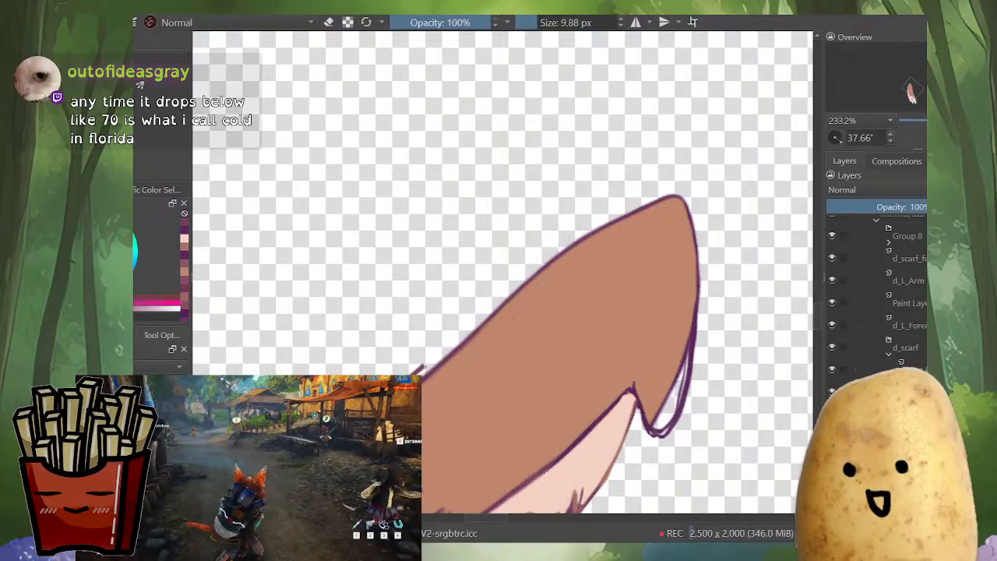
mouse_move(413, 374)
left_mouse_down()
mouse_move(572, 242)
mouse_move(674, 195)
left_mouse_up()
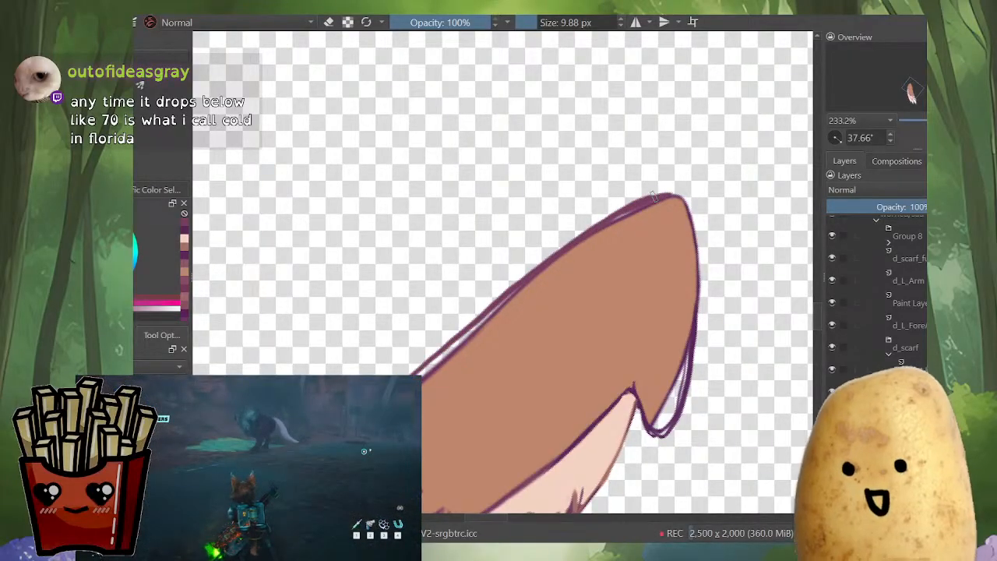
Step: Fill the gap between the wing's old and new inner outlines with its sampled brown
left_click(468, 360, "ctrl")
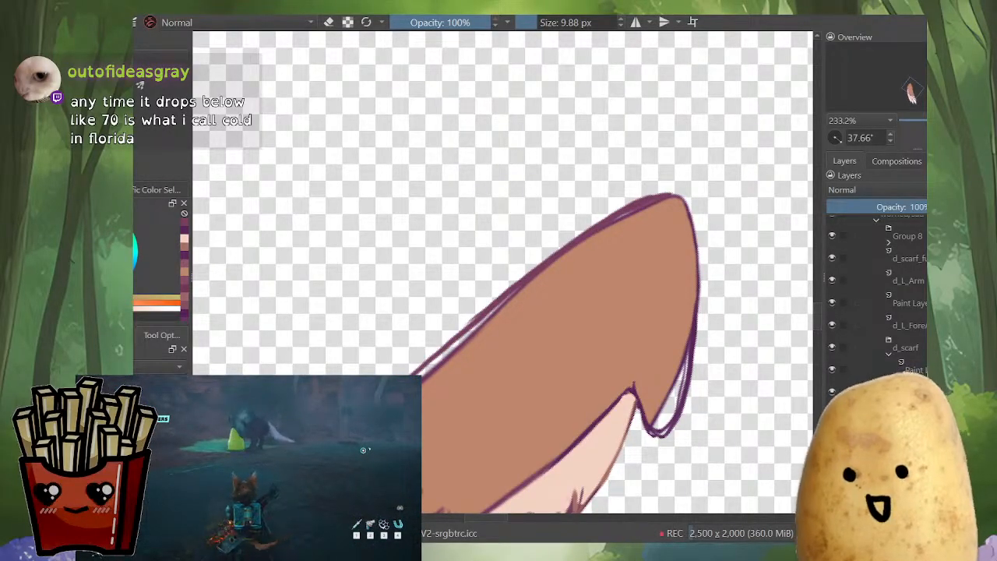
left_click_drag(430, 372, 515, 296)
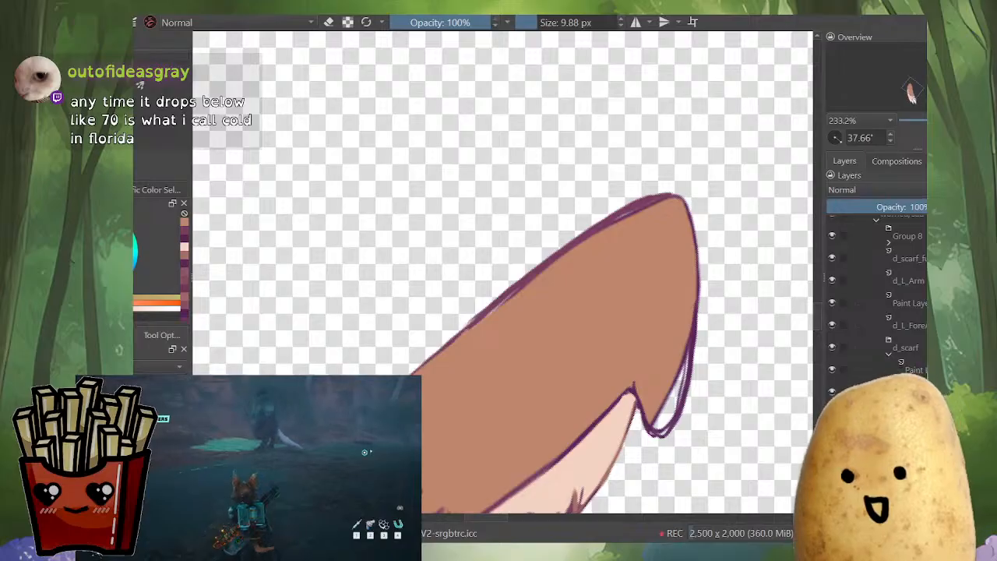
left_click_drag(468, 327, 650, 203)
Step: Compare the right wing on its own with the full owl illustration by toggling layer isolation
scroll(639, 244, "down", 6)
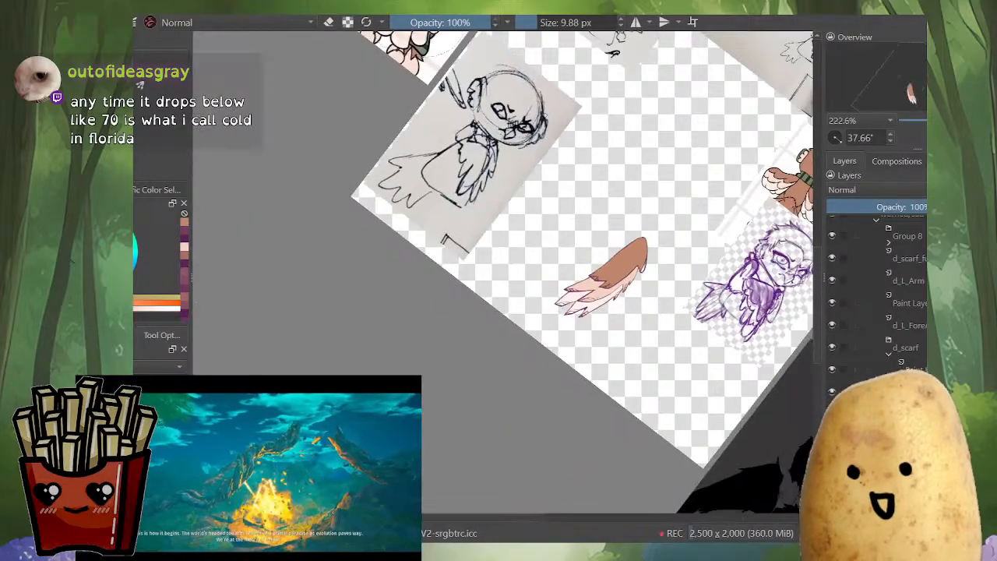
key("alt+i")
key("alt+i")
key("alt+i")
scroll(614, 265, "up", 5)
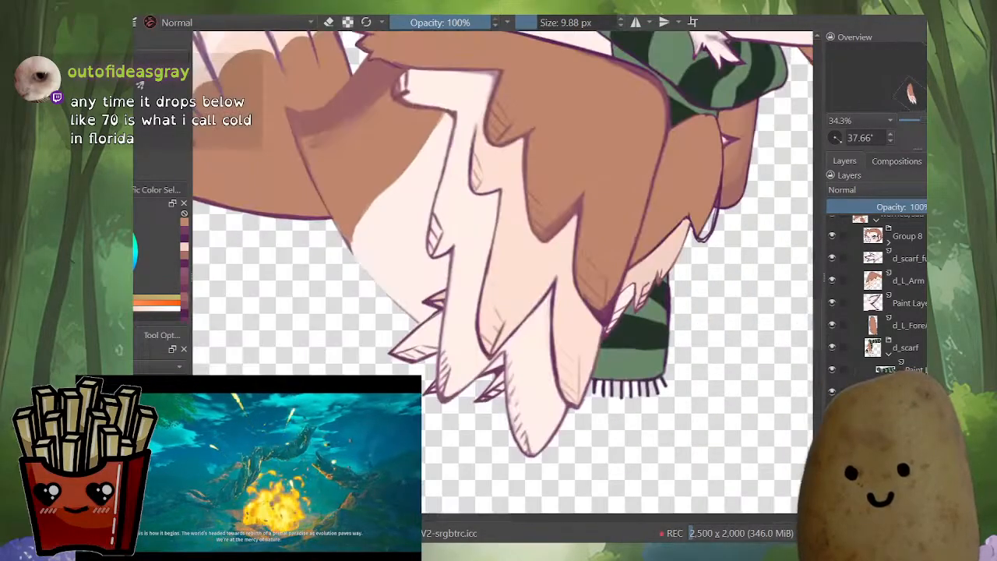
key("alt+i")
scroll(615, 265, "down", 1)
scroll(553, 303, "down", 3)
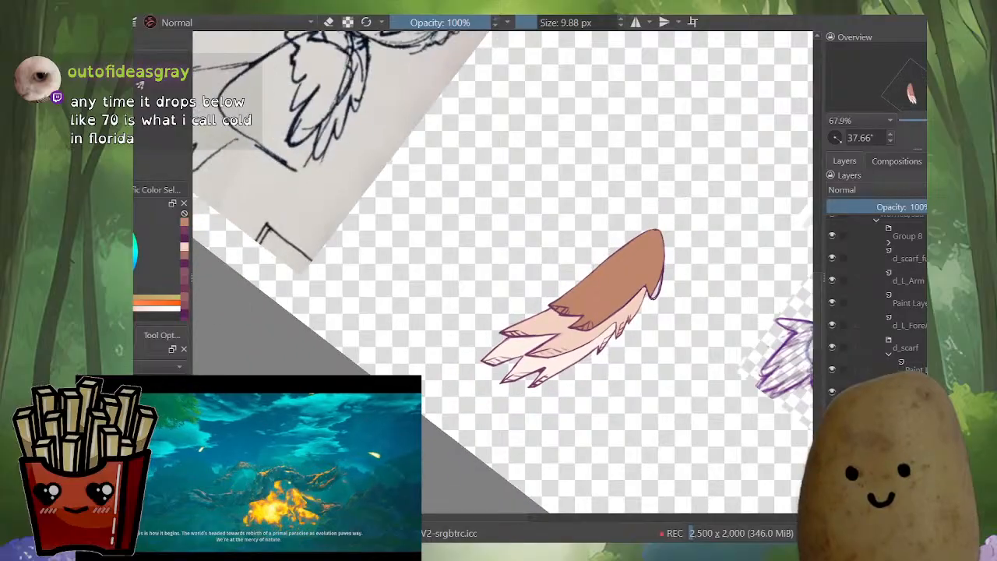
Step: Return to the unmirrored full illustration and strengthen the wing's outer upper outline in dark purple below the scarf
left_click_drag(623, 312, 621, 227)
left_click_drag(294, 76, 282, 109)
key("m")
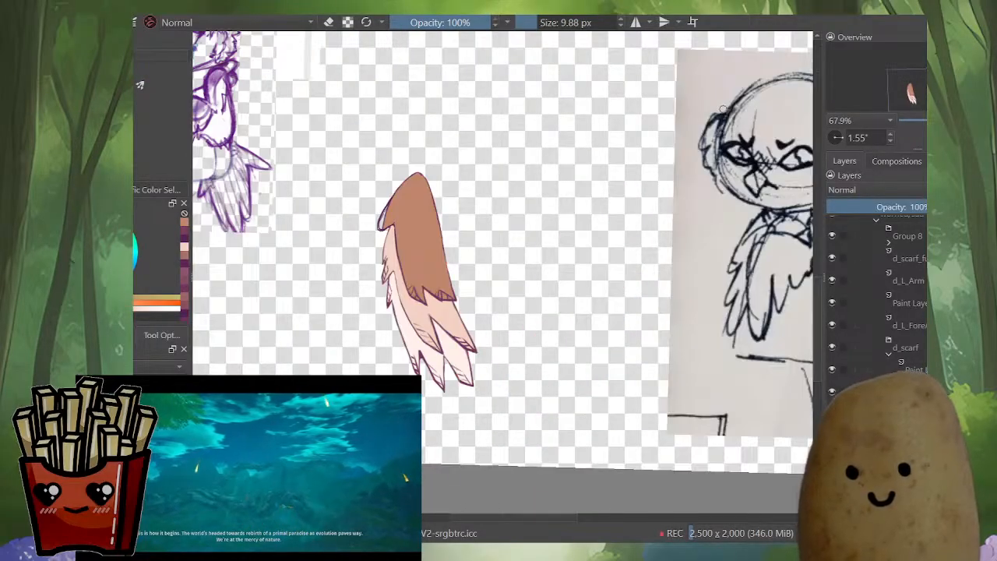
key("alt+i")
left_click_drag(723, 109, 802, 267)
scroll(496, 348, "up", 5)
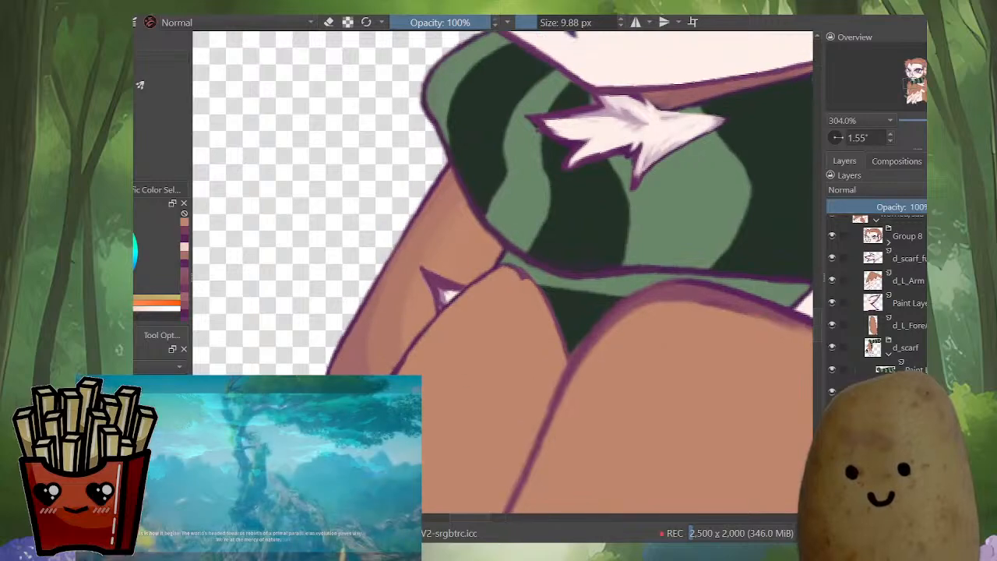
left_click(421, 340, "ctrl")
left_click_drag(400, 366, 449, 313)
key("ctrl+z")
left_click_drag(400, 366, 473, 286)
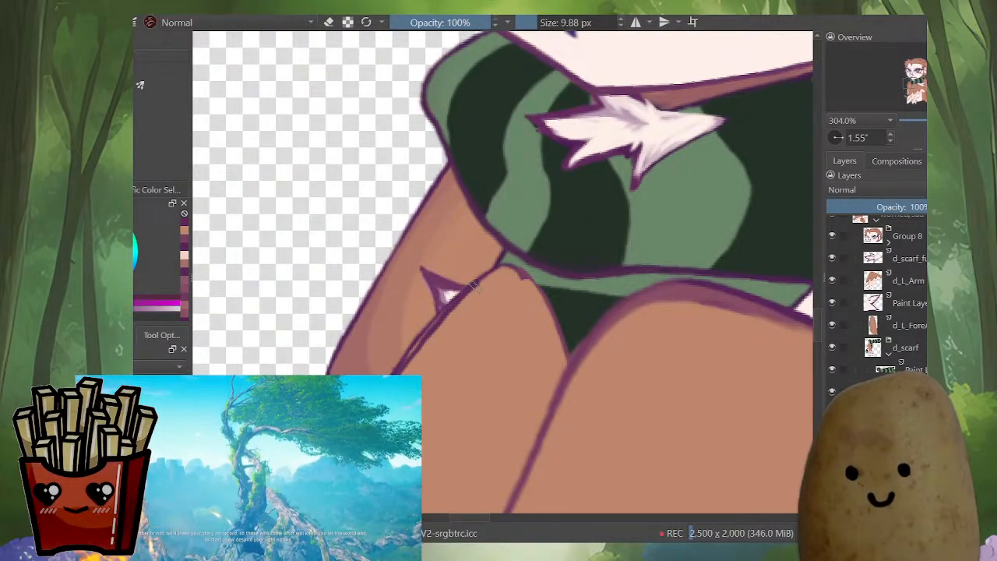
key("ctrl+z")
left_click_drag(413, 347, 487, 271)
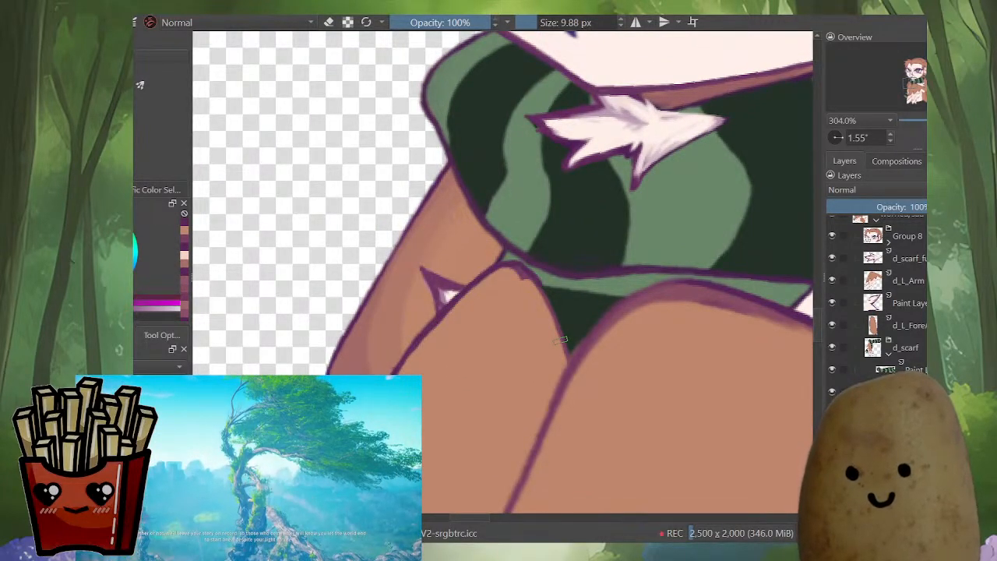
Step: Mirror the canvas and rework the wing's inner upper edge beside the dark scarf end with sampled outline and shading colours
key("m")
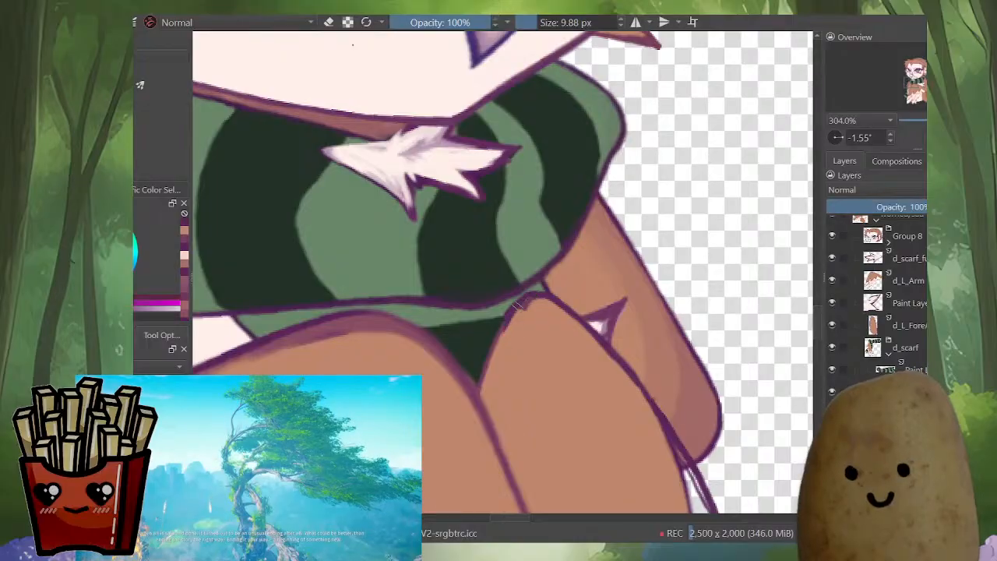
left_click_drag(505, 317, 482, 387)
left_click(526, 308, "ctrl")
left_click_drag(525, 304, 490, 376)
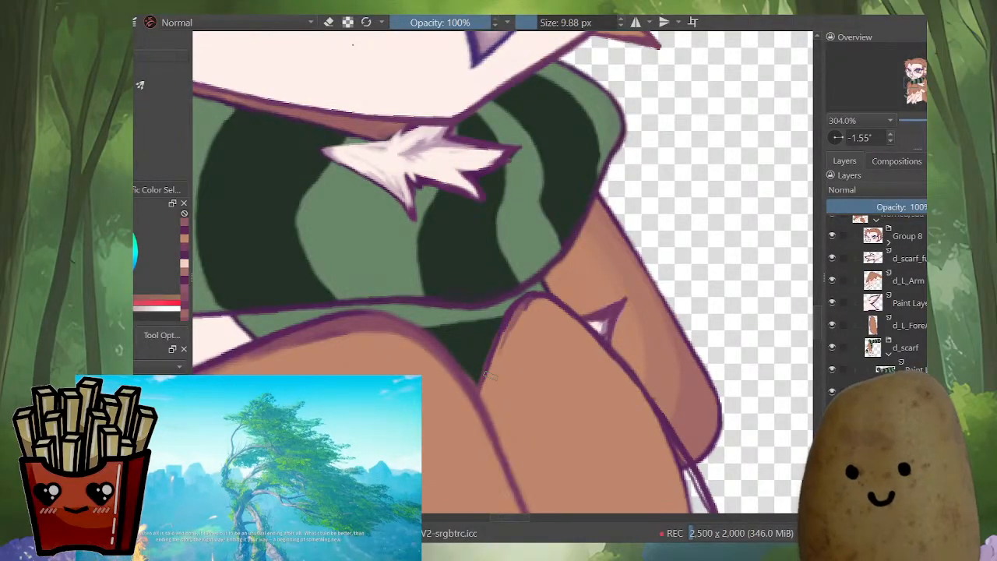
left_click_drag(535, 299, 486, 380)
key("ctrl+z")
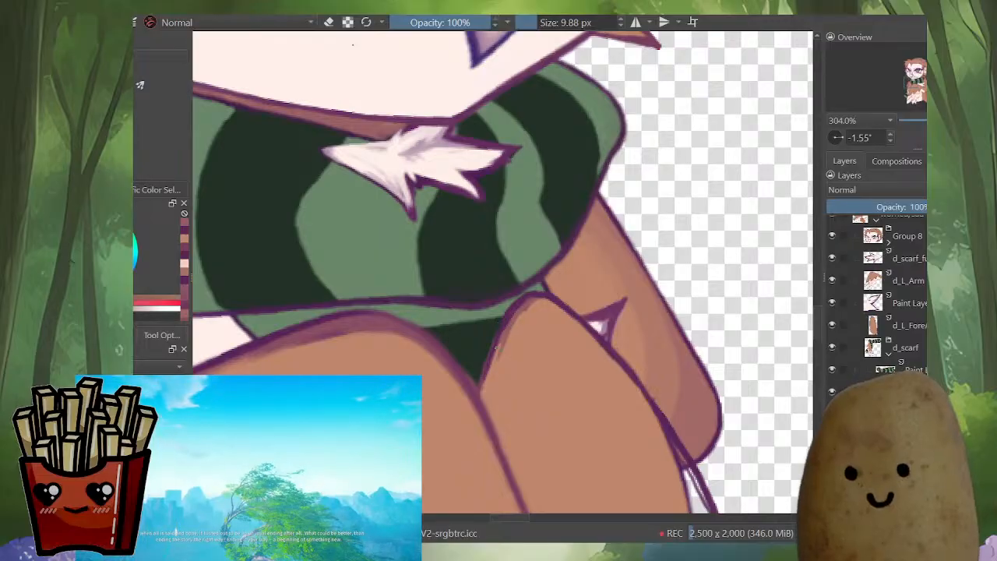
left_click_drag(501, 342, 485, 385)
Step: Isolate the right wing's layer and paint a mauve shading band along its upper edge
key("alt+i")
left_click_drag(500, 423, 454, 335)
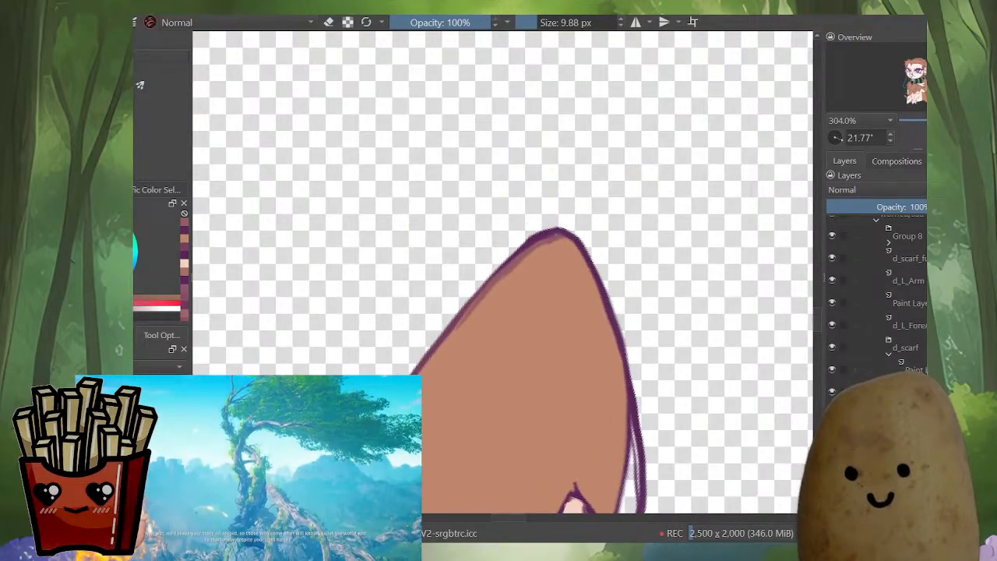
left_click_drag(507, 277, 428, 366)
left_click_drag(465, 316, 423, 371)
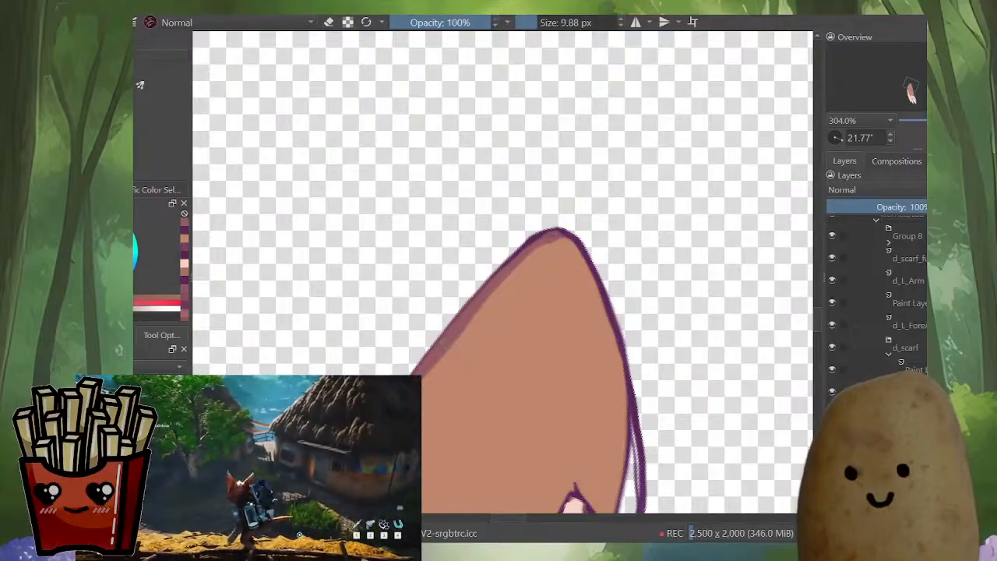
Step: Redraw the wing's upper outline in its sampled dark purple, then return to the full illustration with the canvas flipped
left_click(512, 254, "ctrl")
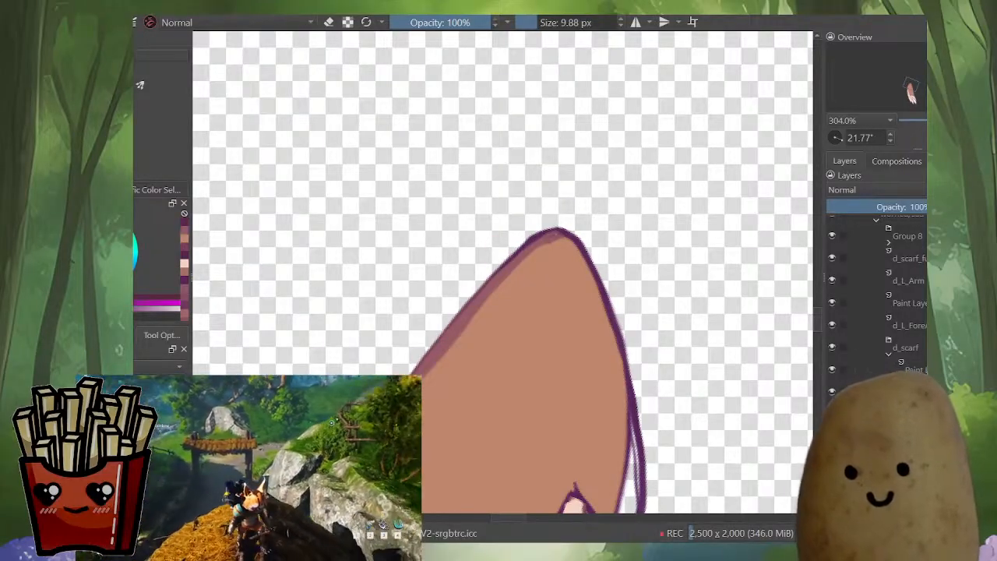
left_click_drag(507, 261, 562, 196)
left_click_drag(562, 196, 580, 215)
left_click_drag(376, 371, 485, 319)
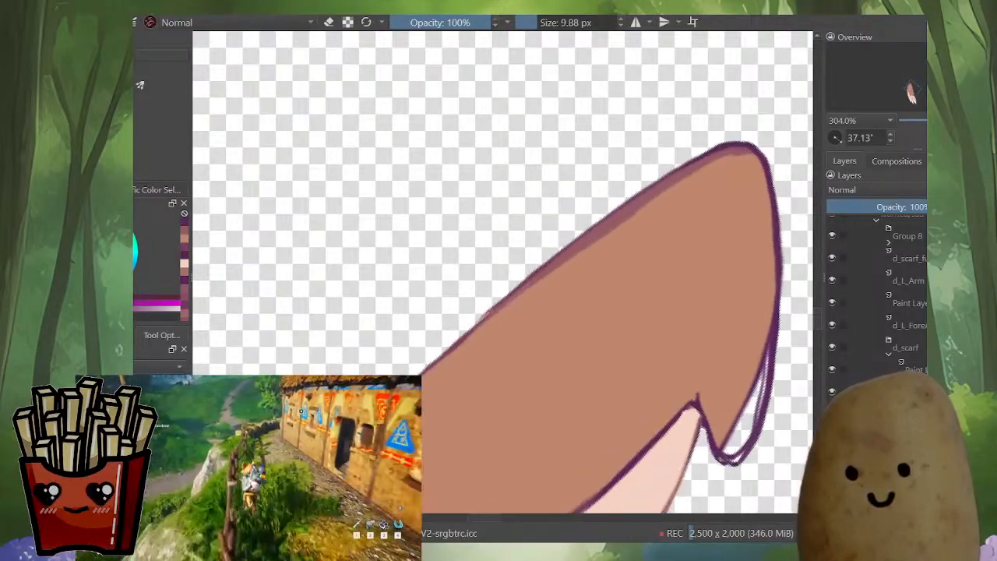
mouse_move(447, 351)
left_mouse_down()
mouse_move(619, 205)
mouse_move(743, 143)
left_mouse_up()
mouse_move(730, 236)
left_mouse_down()
mouse_move(731, 342)
mouse_move(661, 364)
mouse_move(574, 453)
mouse_move(656, 394)
mouse_move(652, 443)
left_mouse_up()
key("i")
key("m")
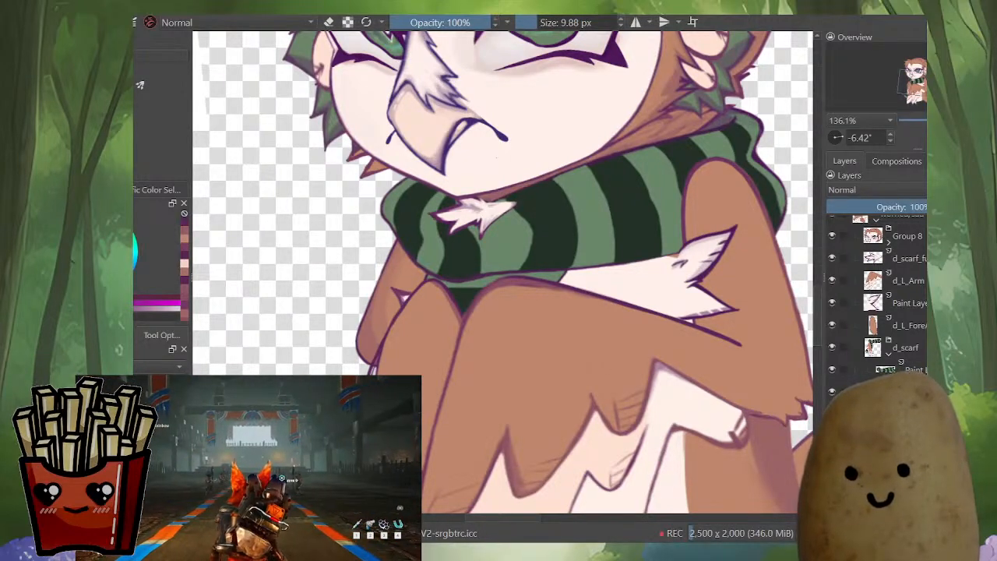
scroll(876, 296, "down", 3)
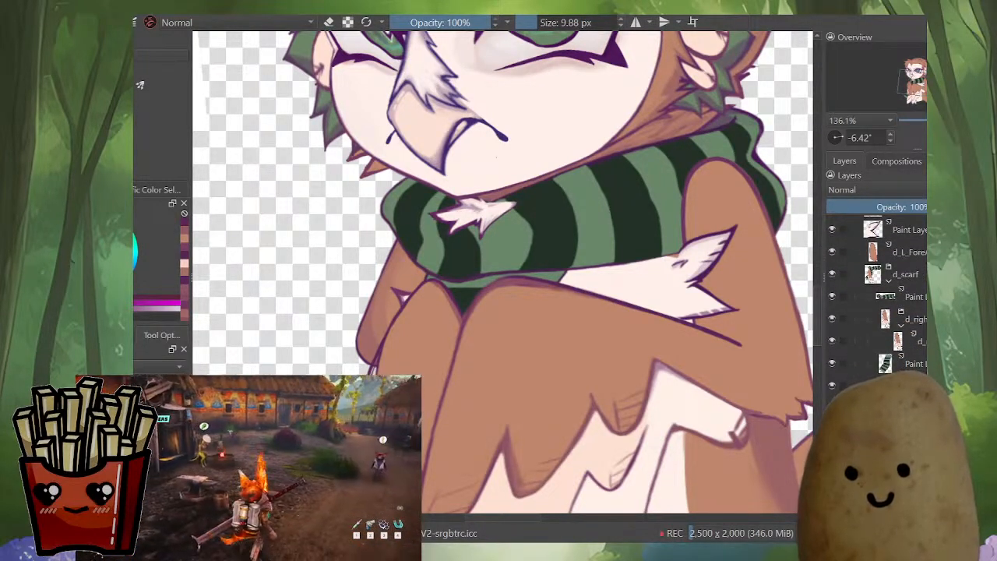
scroll(501, 273, "down", 3)
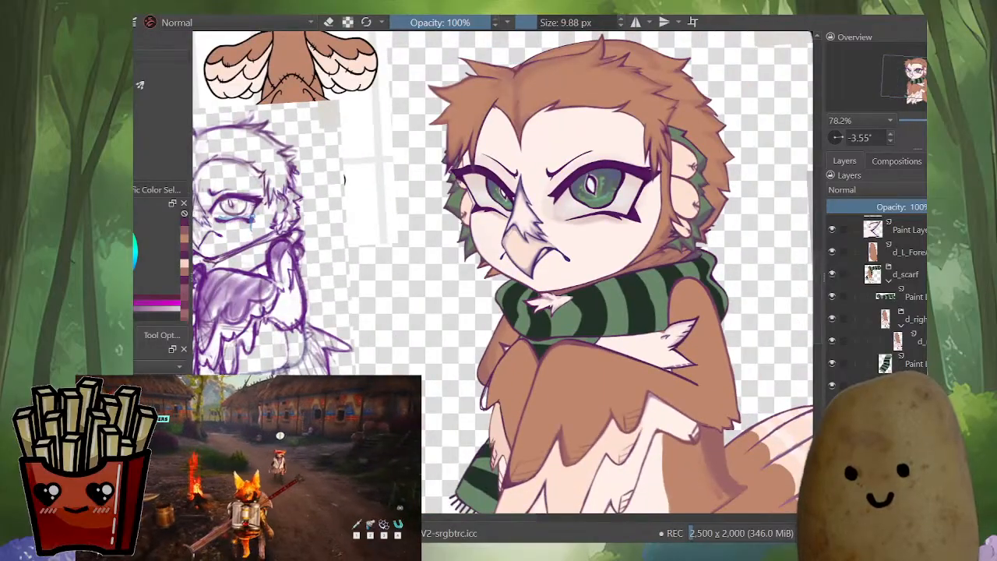
left_click_drag(344, 180, 373, 143, "shift")
scroll(479, 374, "up", 4)
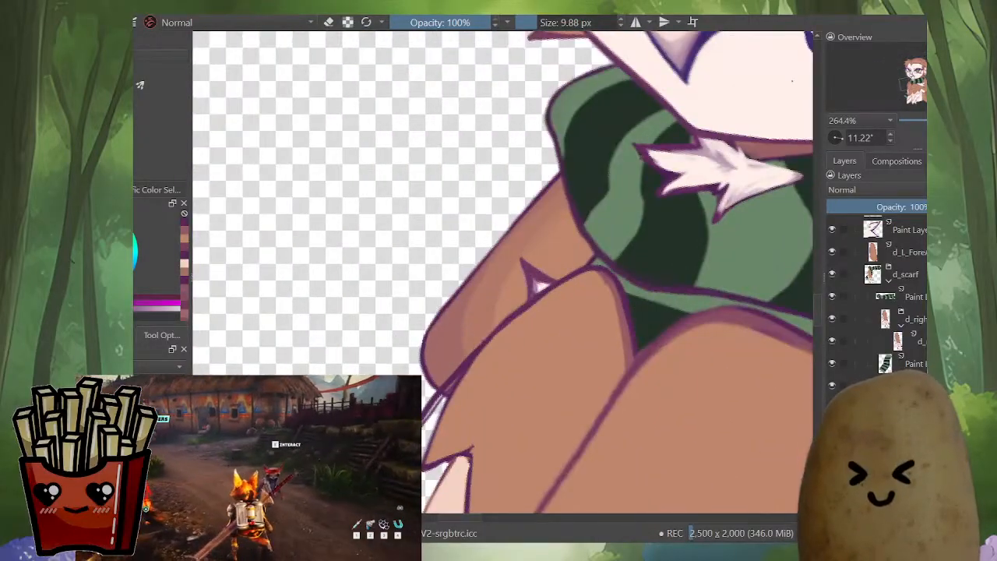
left_click_drag(792, 80, 788, 102)
key("ctrl+t")
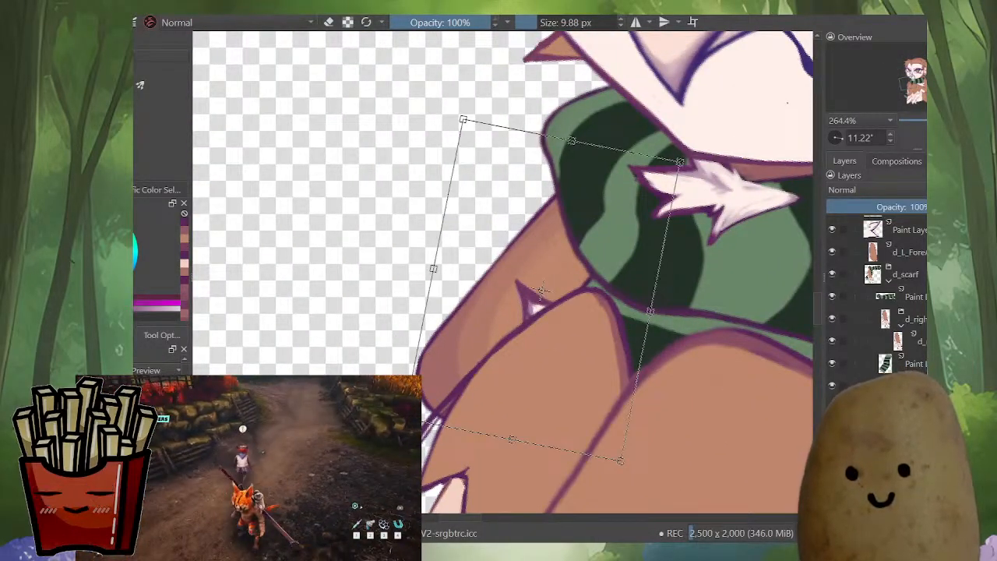
key("Escape")
key("ctrl+t")
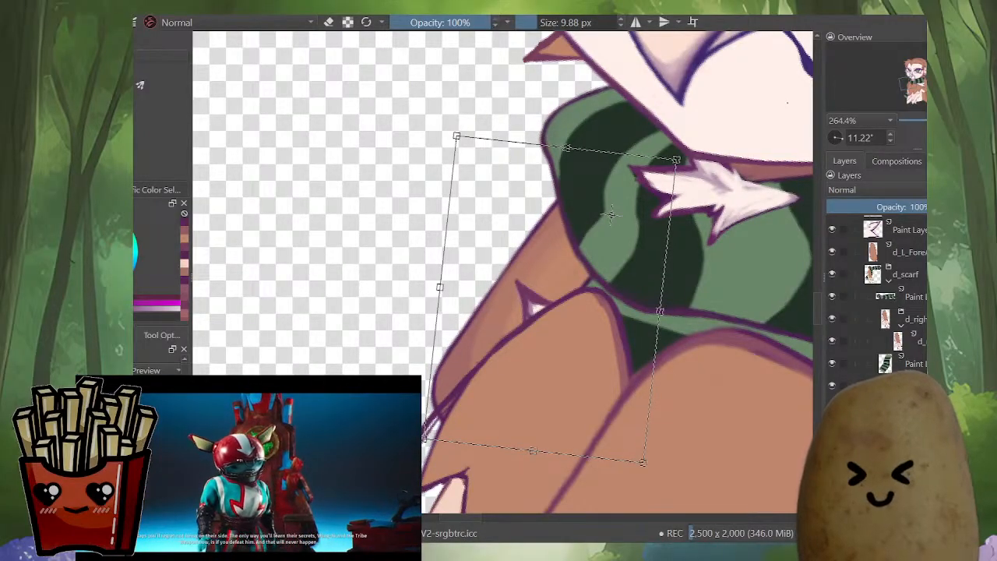
key("ctrl+z")
key("ctrl+z")
key("ctrl+z")
key("ctrl+z")
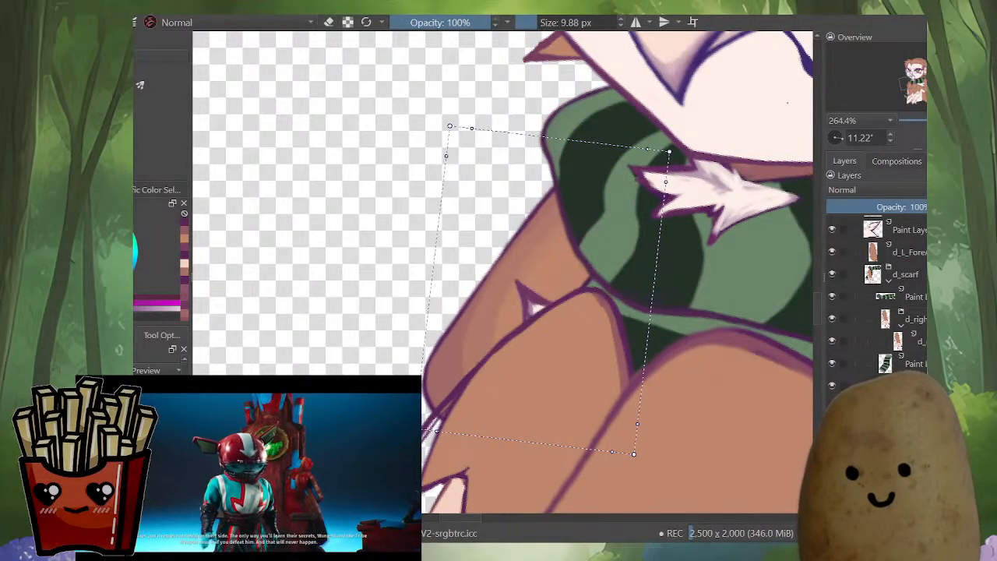
Step: Warp the arm piece behind the right wing by shifting its corner points so it slopes inward and looks slimmer, and apply the transform
left_click_drag(656, 248, 670, 255)
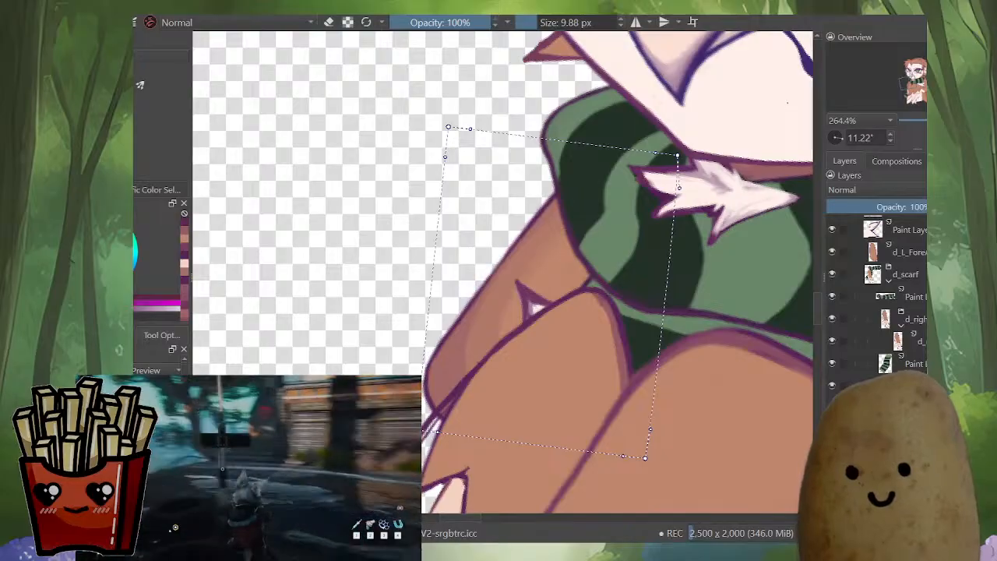
left_click_drag(448, 126, 456, 130)
left_click_drag(416, 429, 427, 481)
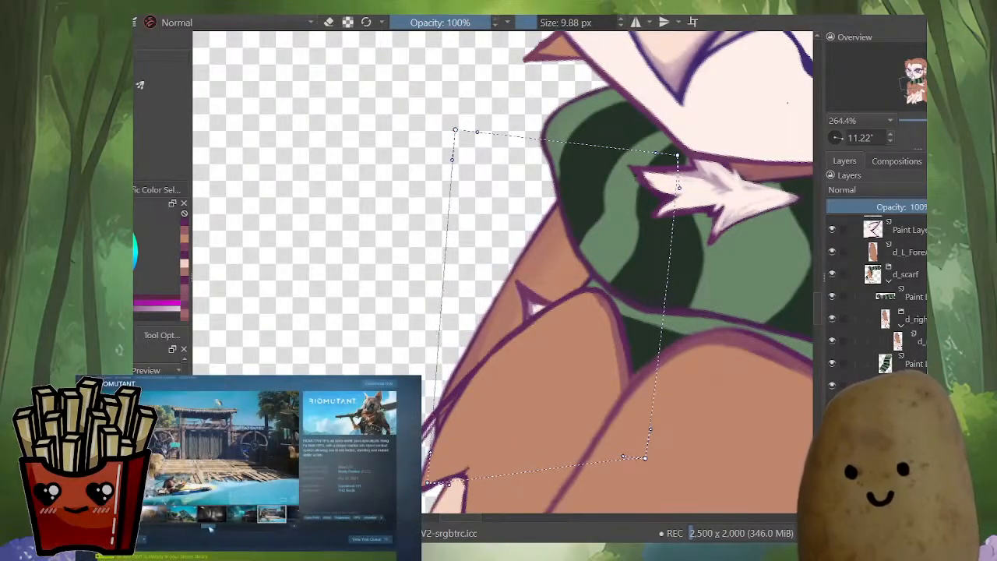
scroll(512, 356, "down", 4)
key("Return")
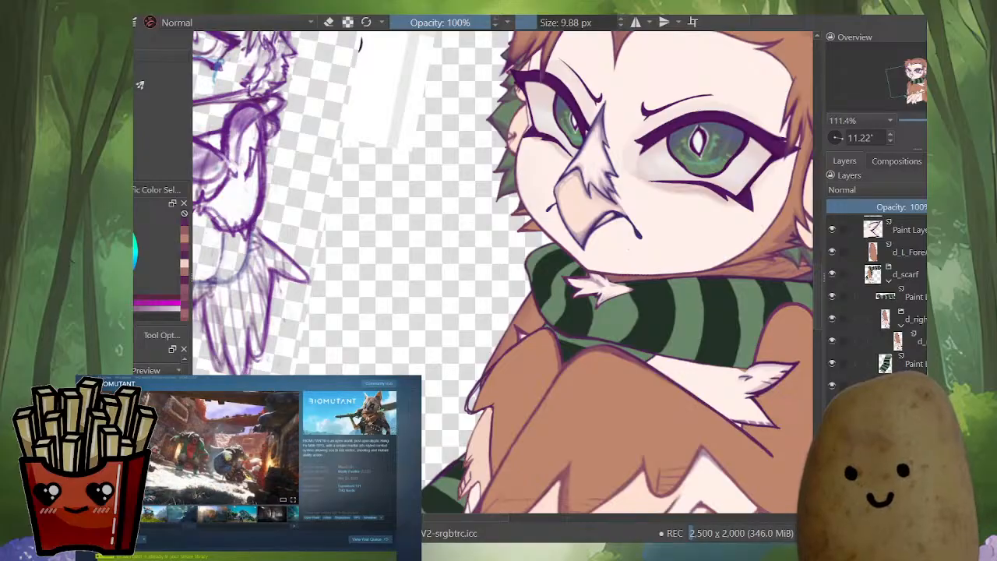
Step: Select the right wing's layer and fill the gap between the doubled outlines at its outer tip with the wing brown
left_click(898, 341)
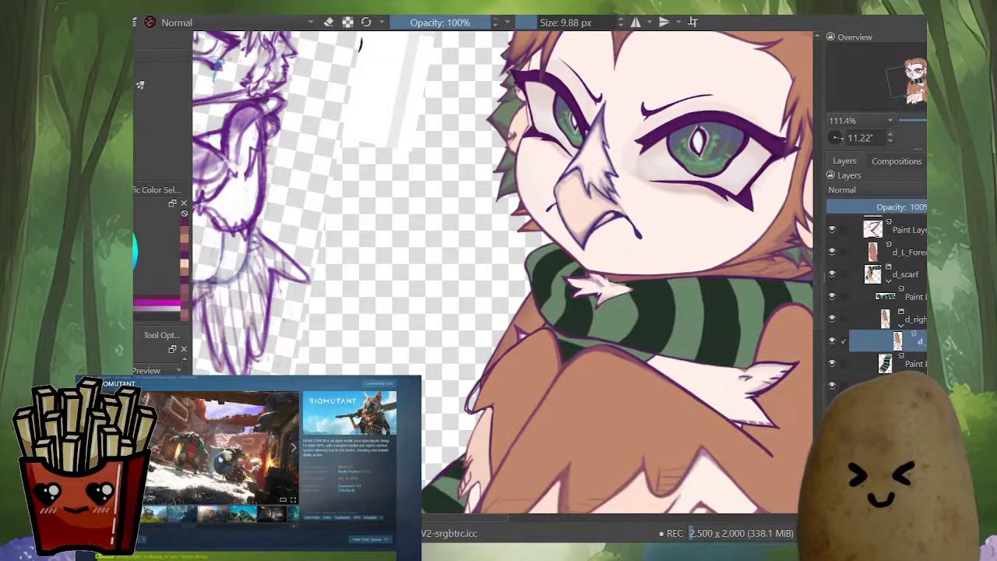
scroll(502, 391, "up", 5)
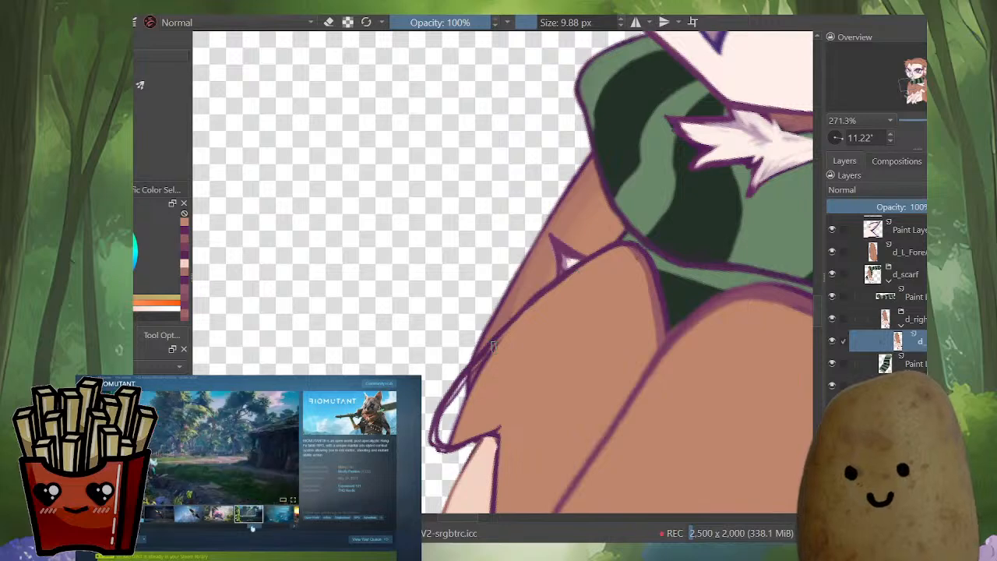
key("e")
key("e")
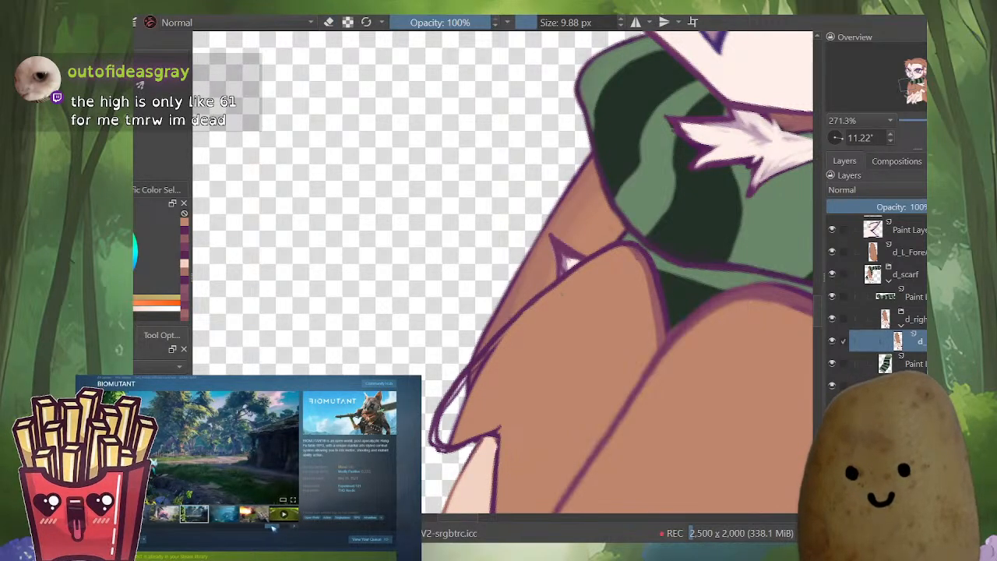
mouse_move(510, 325)
left_mouse_down()
mouse_move(468, 373)
mouse_move(448, 430)
left_mouse_up()
scroll(467, 413, "up", 2)
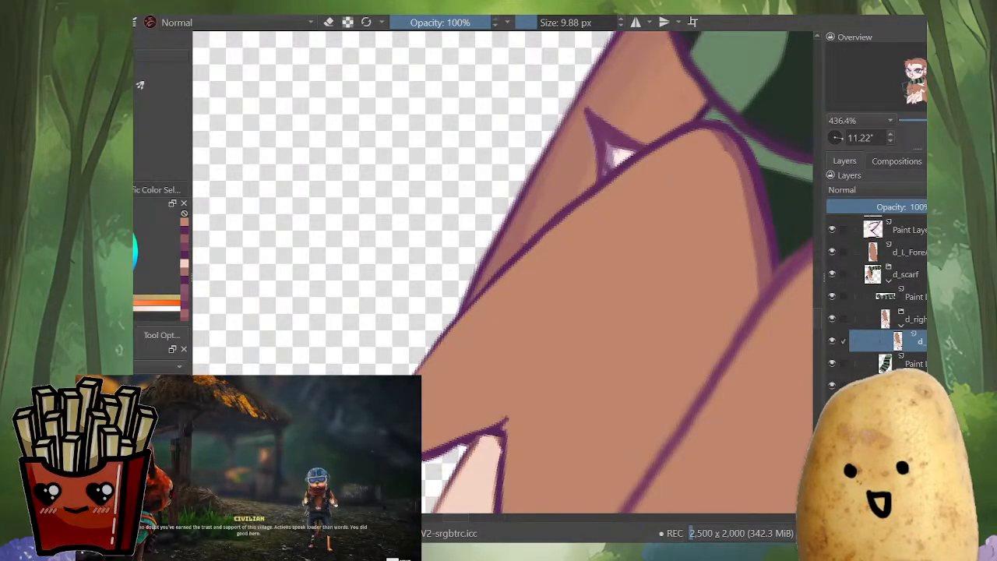
scroll(430, 436, "down", 4)
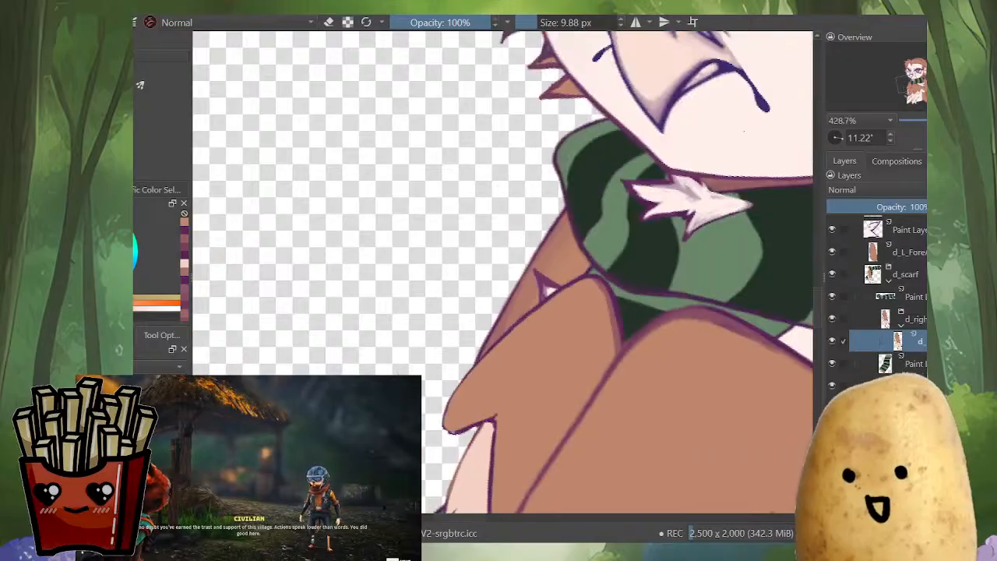
Step: Undo the last stroke and retrace the wing's outer outline in sampled purple where it overlaps the arm behind it
scroll(429, 436, "up", 2)
scroll(440, 381, "up", 2)
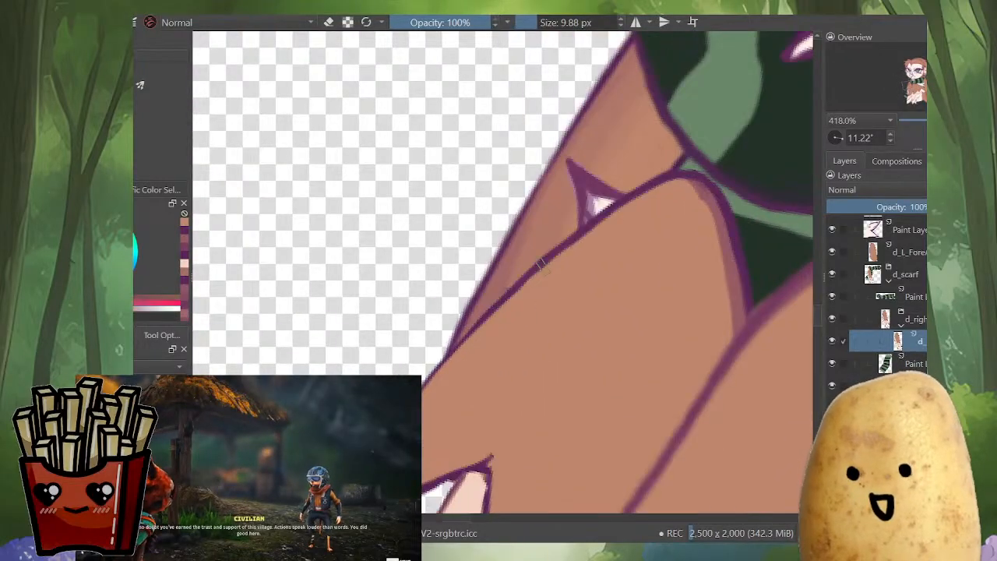
key("ctrl+z")
left_click(575, 240, "ctrl")
left_click_drag(567, 248, 479, 327)
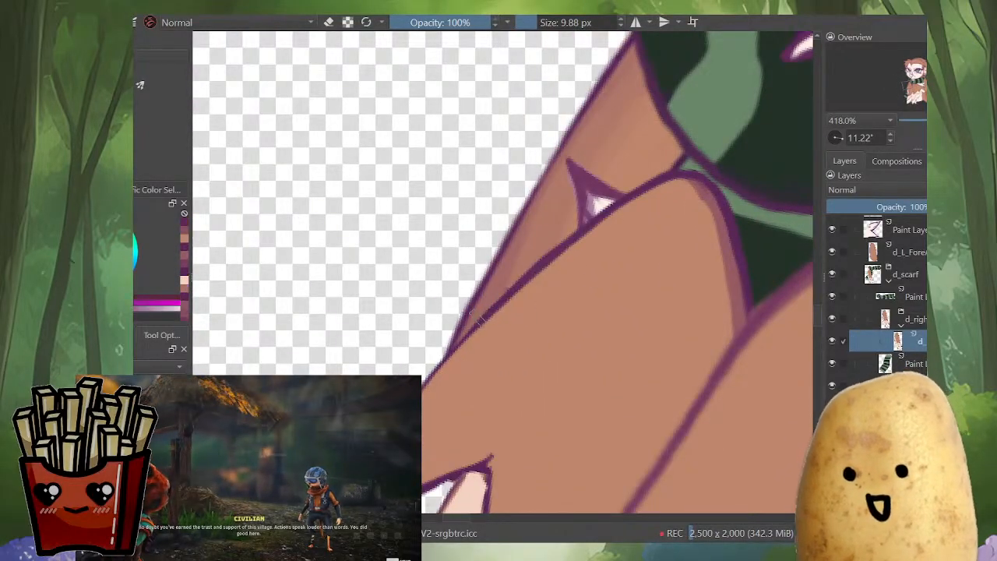
scroll(465, 334, "down", 4)
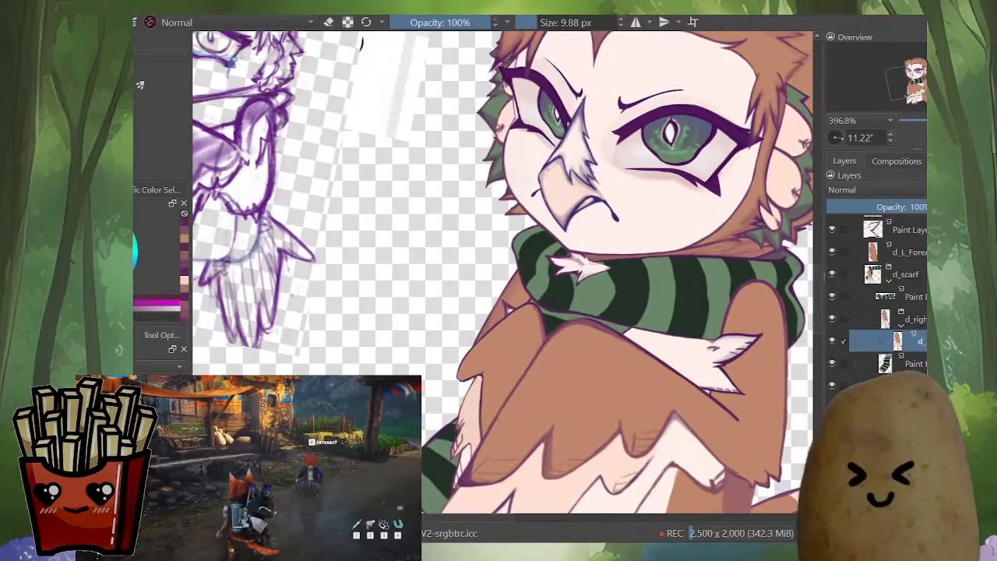
Step: Mirror the canvas and erase a curved band across the wing tip to shorten it
key("m")
scroll(460, 296, "up", 4)
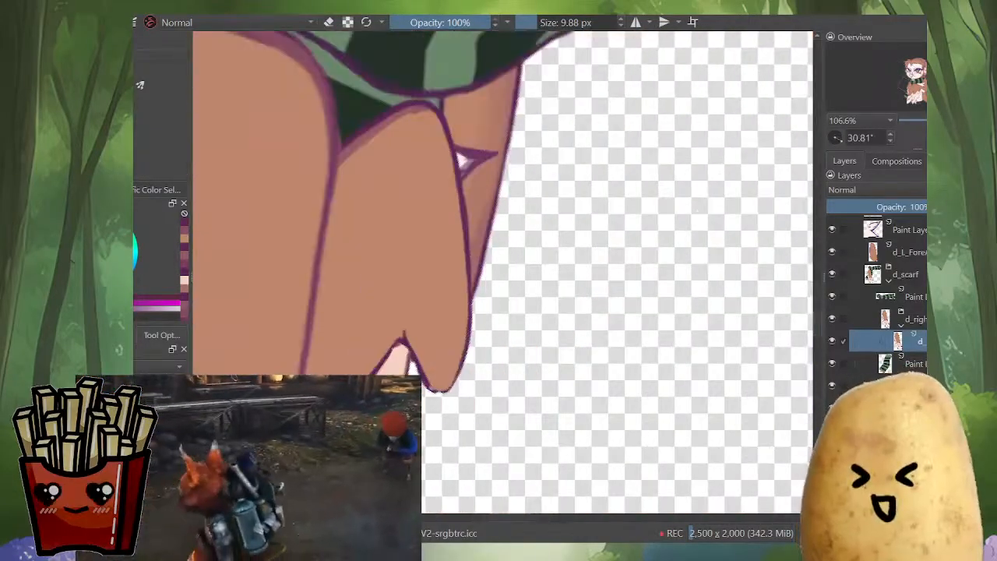
key("e")
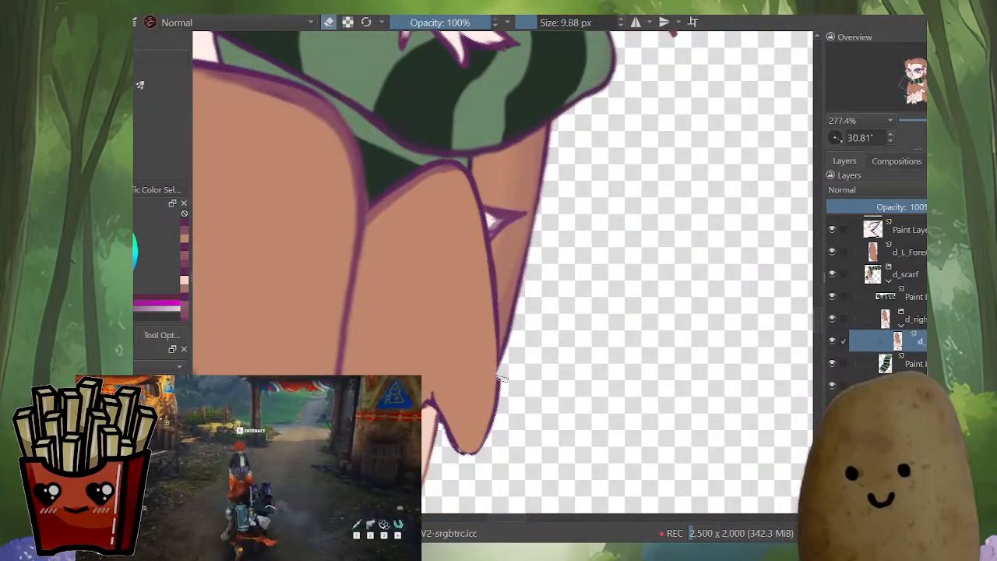
left_click_drag(486, 419, 455, 428)
key("e")
Step: Repaint the wing's outer edge above the shortened tip with colours sampled from its fill and outline
left_click(499, 327, "ctrl")
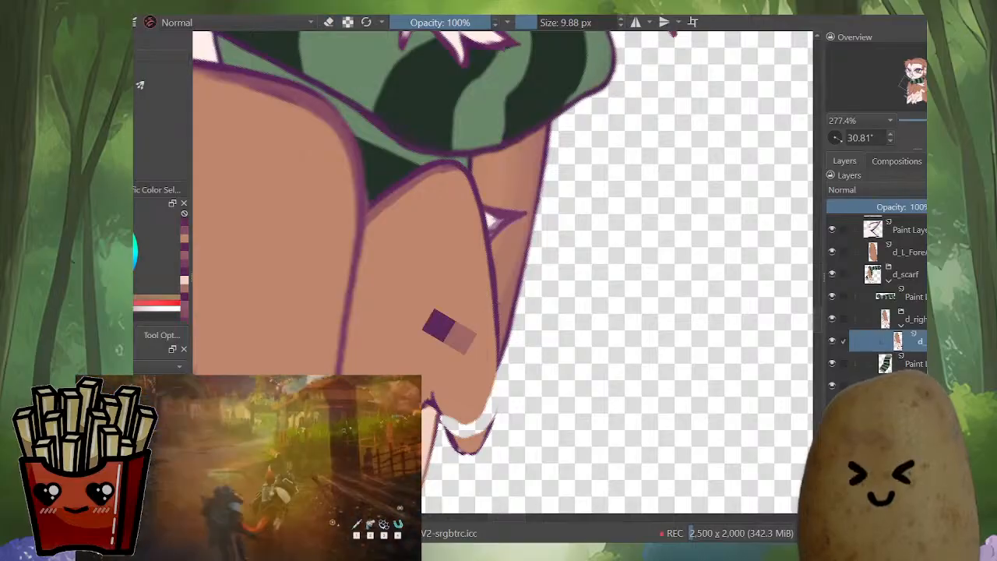
left_click_drag(500, 333, 499, 366)
left_click(500, 318, "ctrl")
left_click_drag(499, 306, 500, 372)
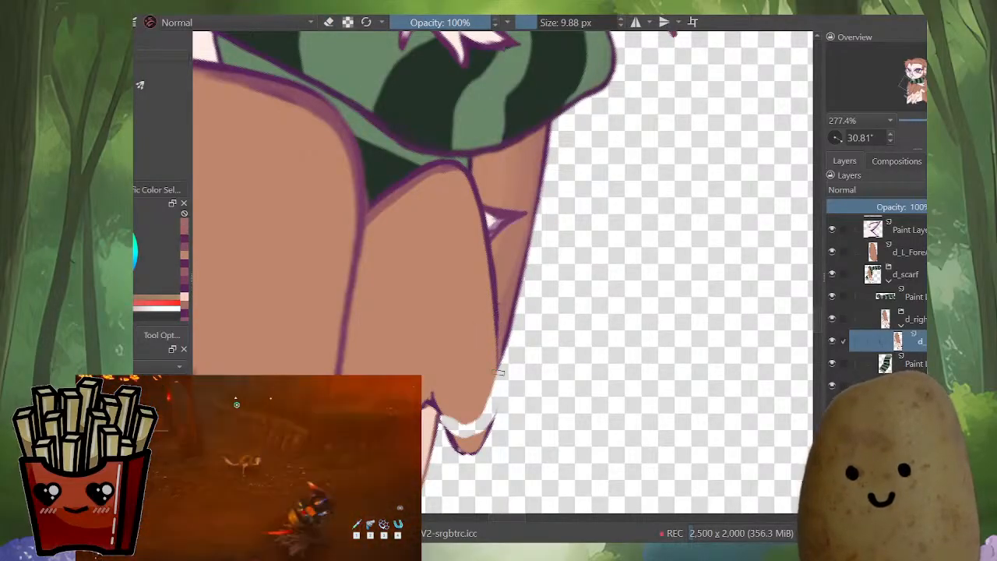
left_click(496, 293, "ctrl")
left_click_drag(494, 296, 496, 341)
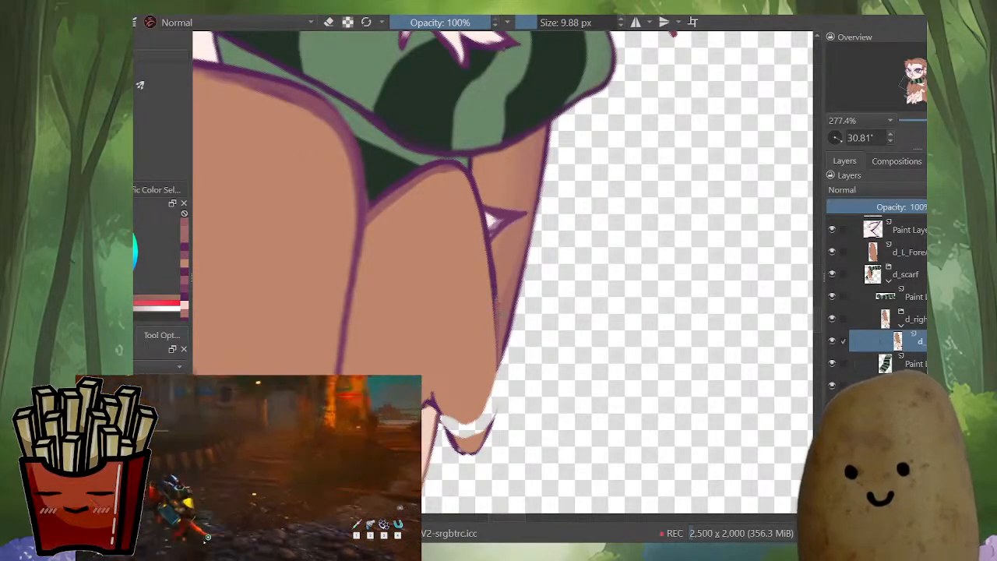
Step: Redraw the purple outline around the shortened wing tip and erase the leftover piece below it
left_click(494, 285, "ctrl")
left_click_drag(494, 285, 500, 367)
key("ctrl+z")
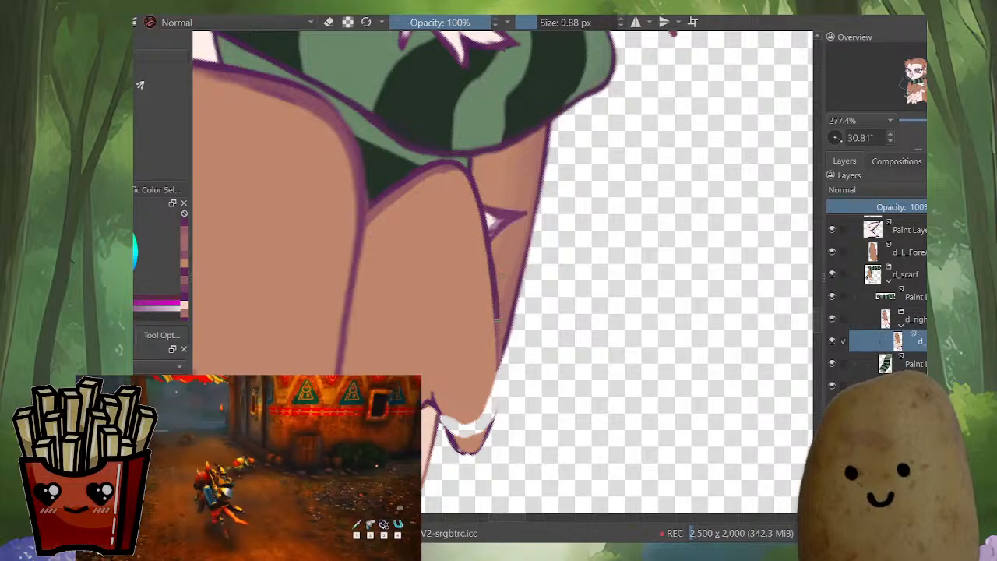
left_click_drag(476, 426, 431, 393)
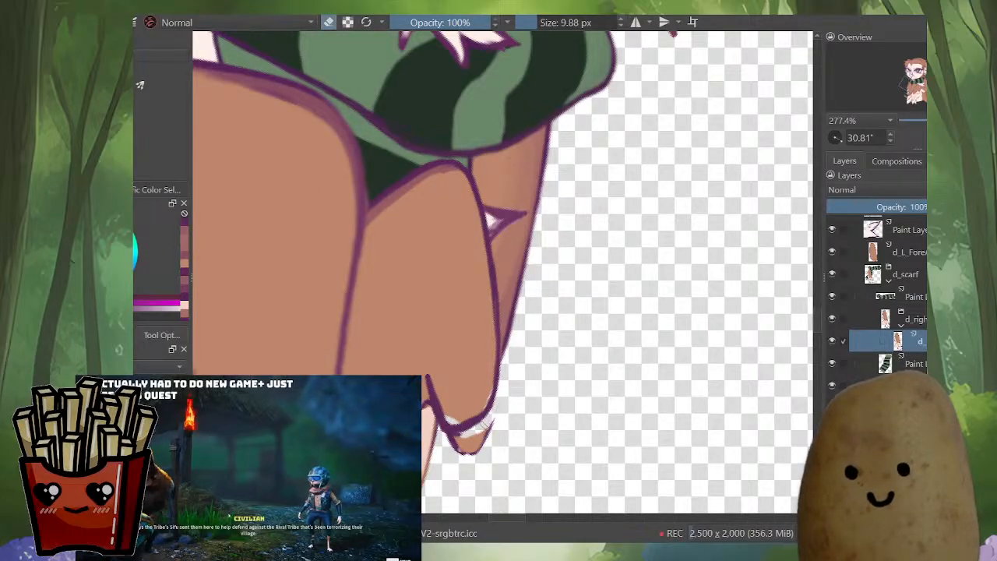
mouse_move(488, 425)
left_mouse_down()
mouse_move(453, 447)
mouse_move(496, 422)
mouse_move(448, 459)
left_mouse_up()
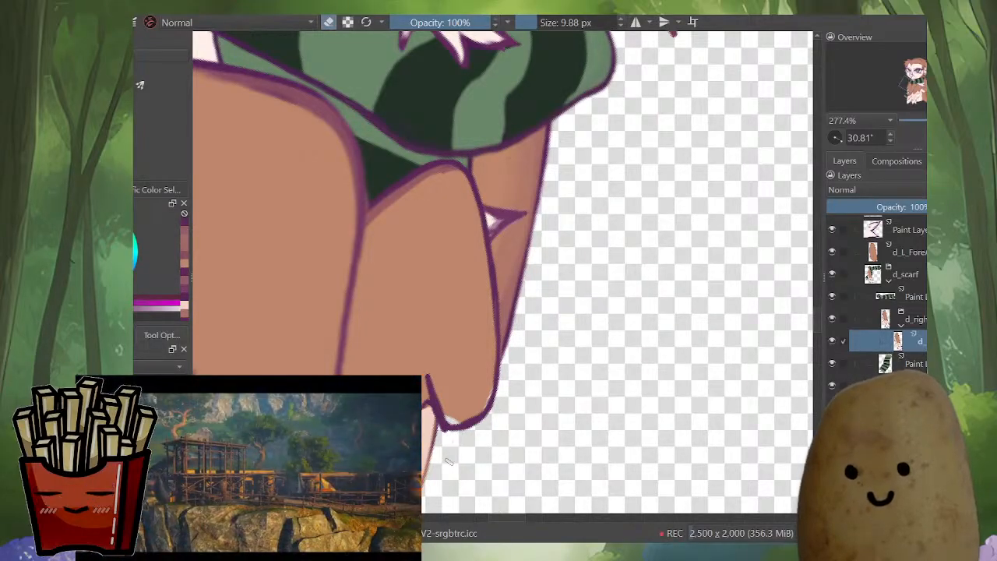
Step: Flip the canvas back and fill the gaps inside the shortened wing tip with its sampled brown
key("m")
left_click_drag(605, 439, 599, 402)
key("e")
left_click(559, 330, "ctrl")
left_click_drag(562, 343, 550, 375)
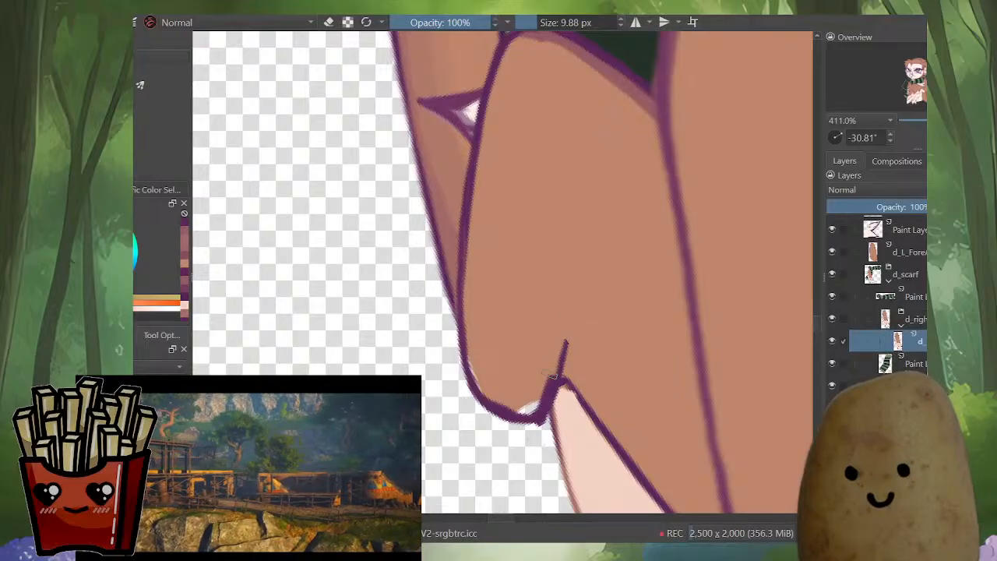
left_click_drag(471, 292, 472, 365)
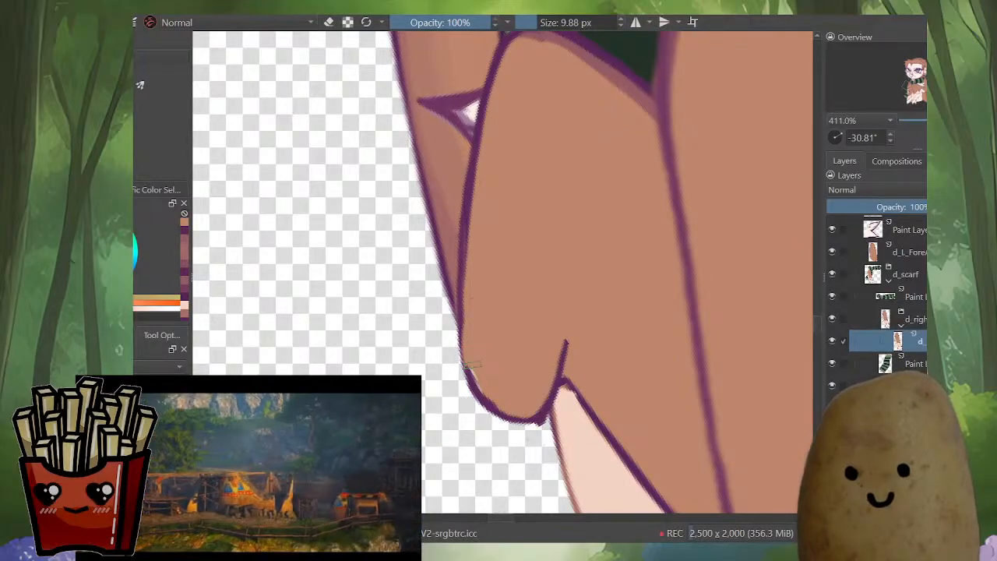
Step: Thicken the wing's outer outline and feather notch in sampled dark purple, then isolate the layer and mirror it
left_click(466, 227, "ctrl")
left_click_drag(461, 288, 460, 341)
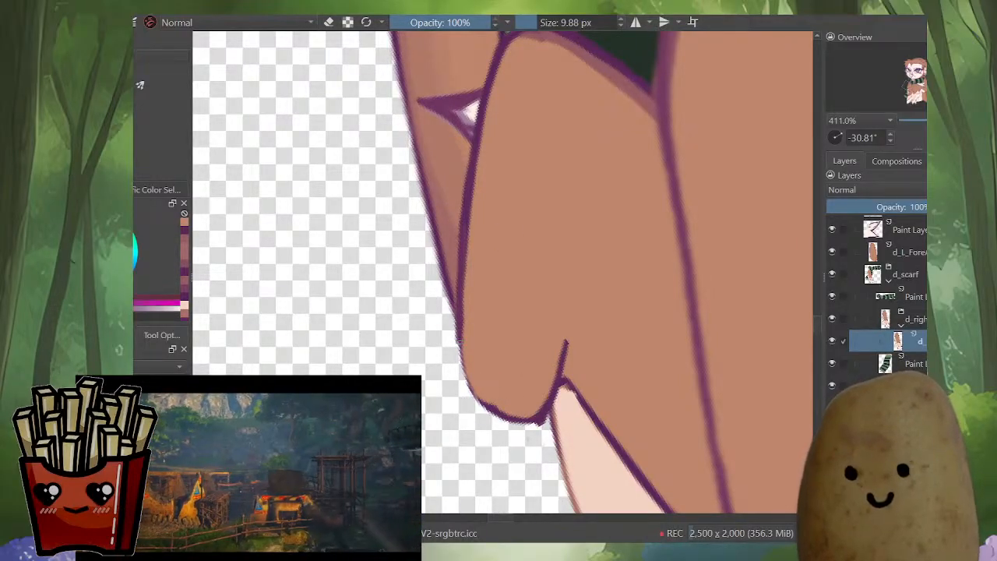
left_click_drag(544, 410, 566, 342)
key("i")
key("e")
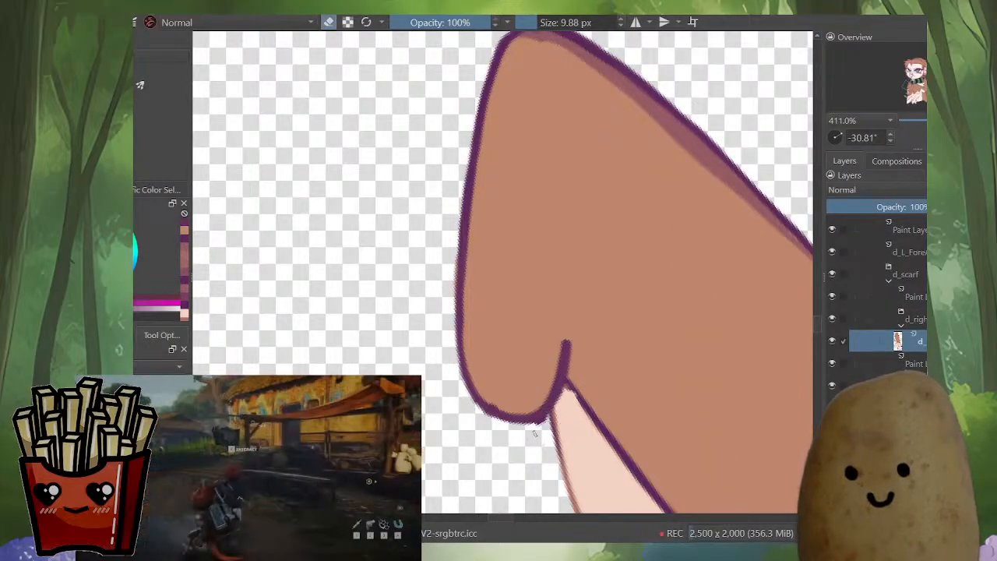
key("m")
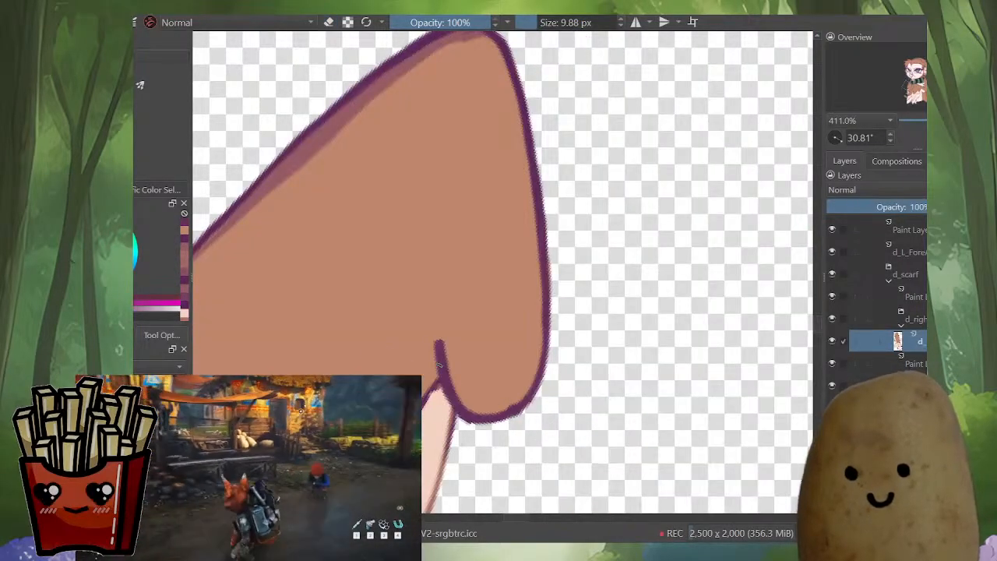
Step: Refine the feather notch at the wing tip and redraw the edge beside the pale feather in its sampled purple
key("minus")
key("minus")
left_click_drag(466, 379, 447, 370)
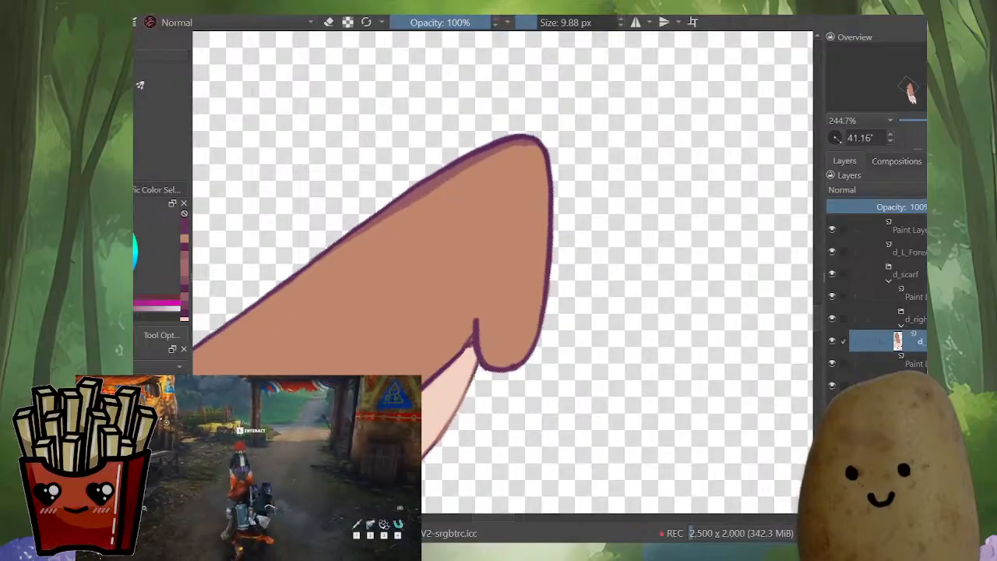
scroll(448, 371, "up", 2)
mouse_move(489, 304)
left_mouse_down()
mouse_move(455, 346)
mouse_move(484, 325)
left_mouse_up()
left_click(466, 366, "ctrl")
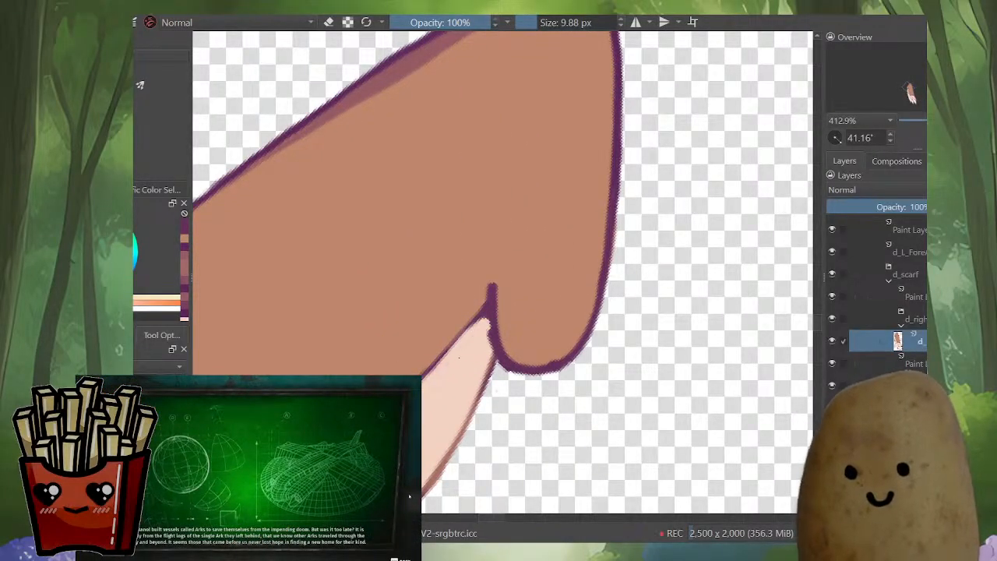
left_click(492, 297, "ctrl")
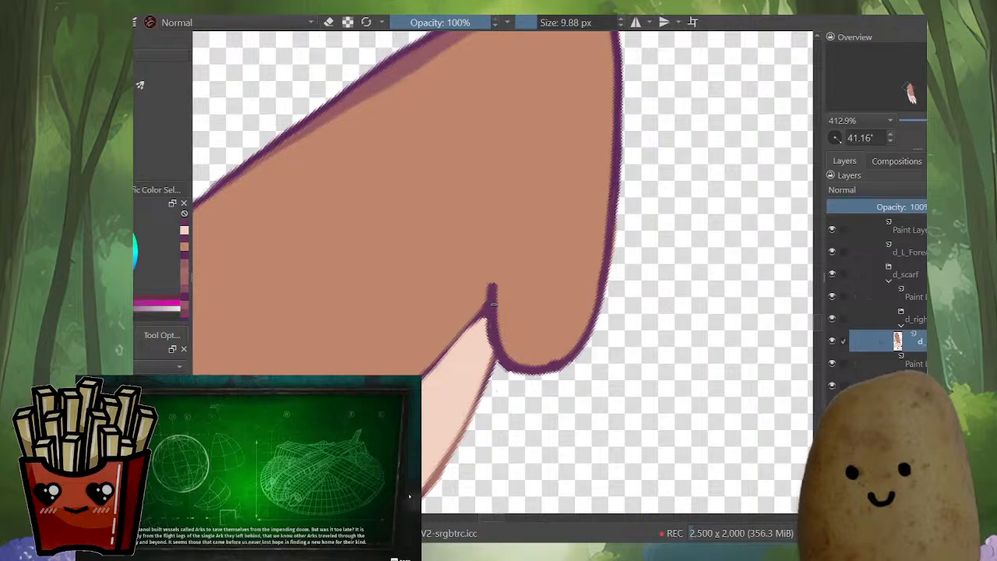
left_click_drag(488, 302, 421, 373)
scroll(427, 369, "down", 5)
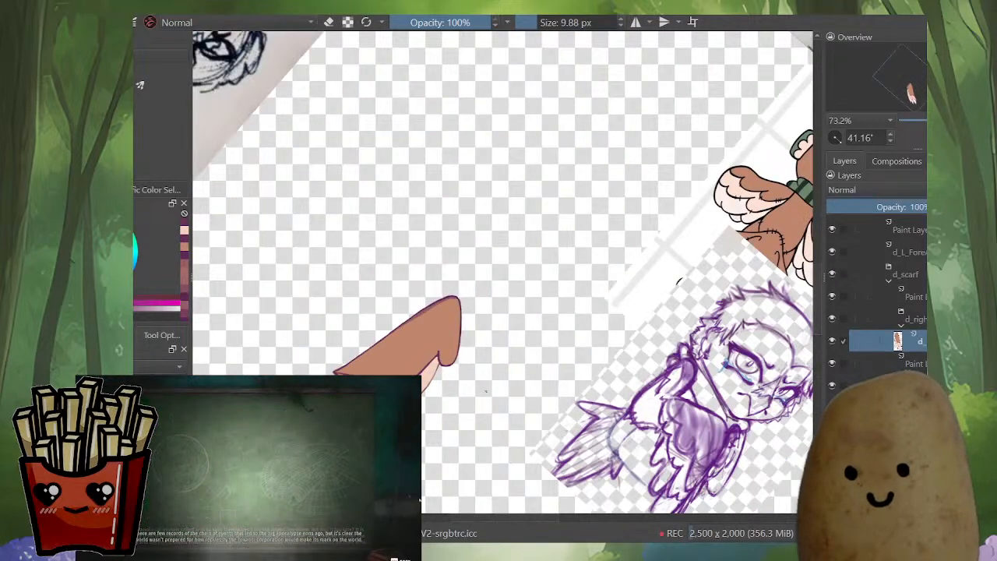
Step: Show all layers again, check the whole mirrored illustration, and flip the canvas back
key("i")
left_click_drag(486, 390, 587, 356)
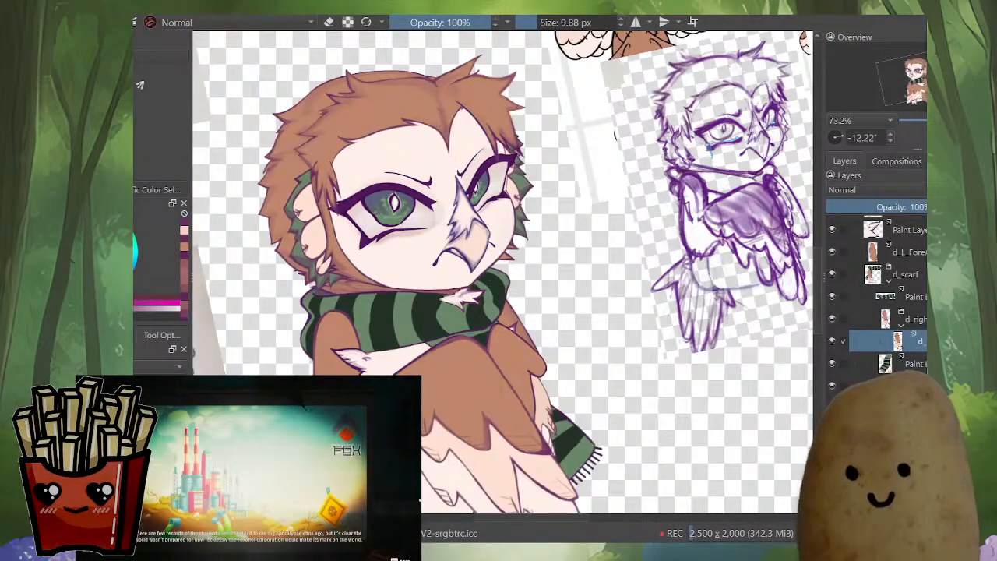
left_click_drag(616, 134, 641, 164)
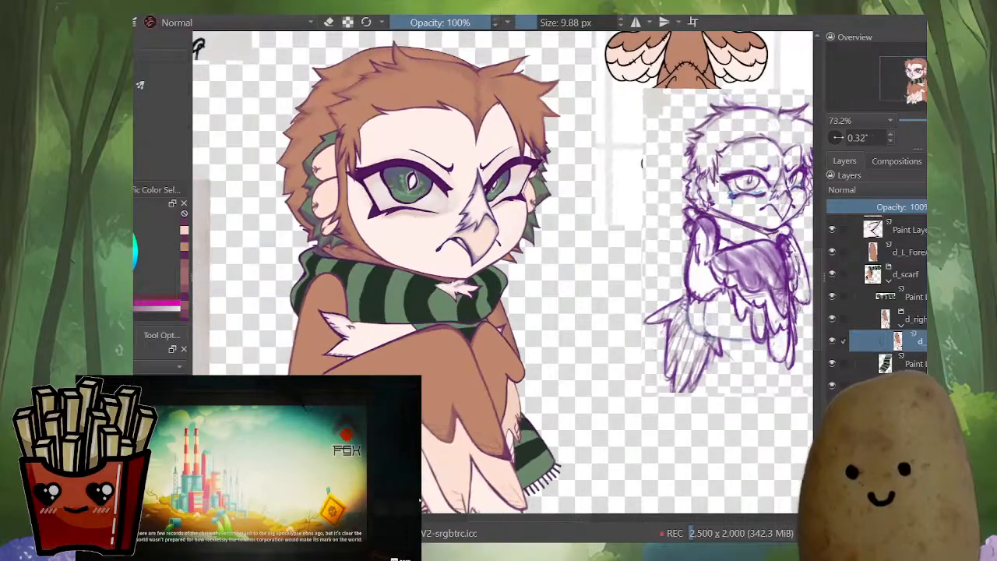
scroll(642, 162, "down", 5)
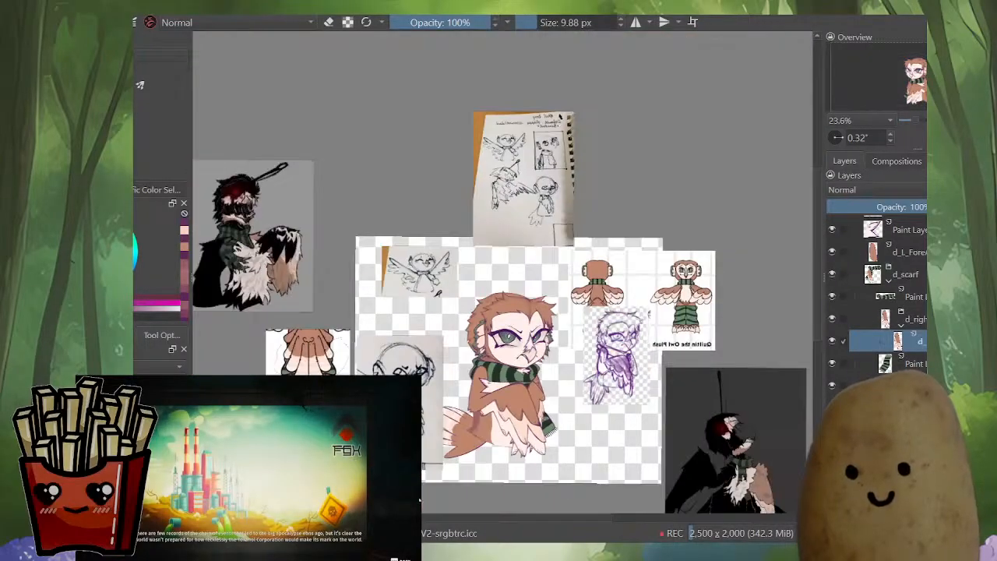
scroll(565, 428, "up", 4)
key("m")
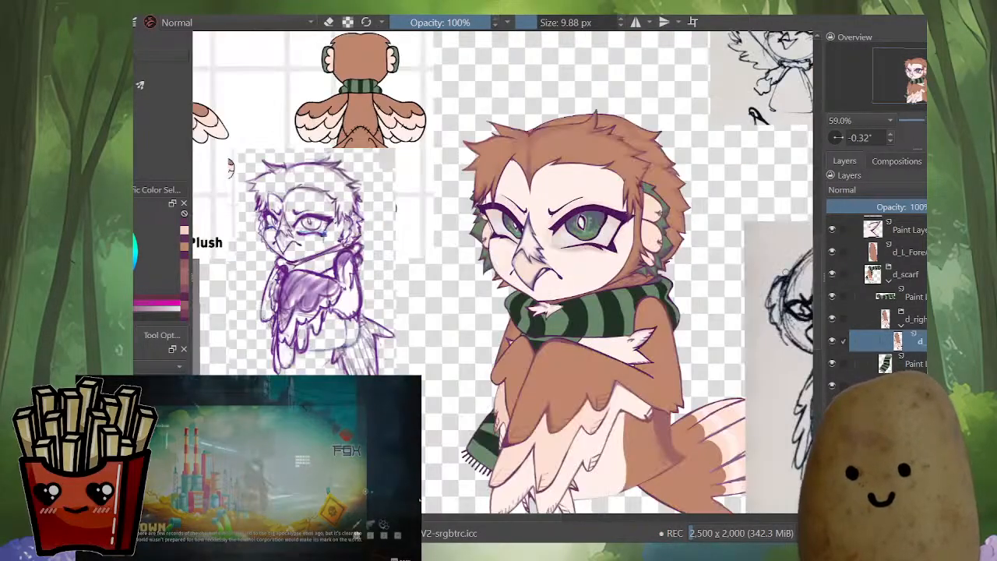
Step: Rework the wing's upper outline where it overlaps the arm, opening the line into the outer edge, and check the layer in isolation
scroll(504, 354, "up", 4)
left_click_drag(504, 354, 478, 354)
scroll(471, 358, "up", 2)
key("e")
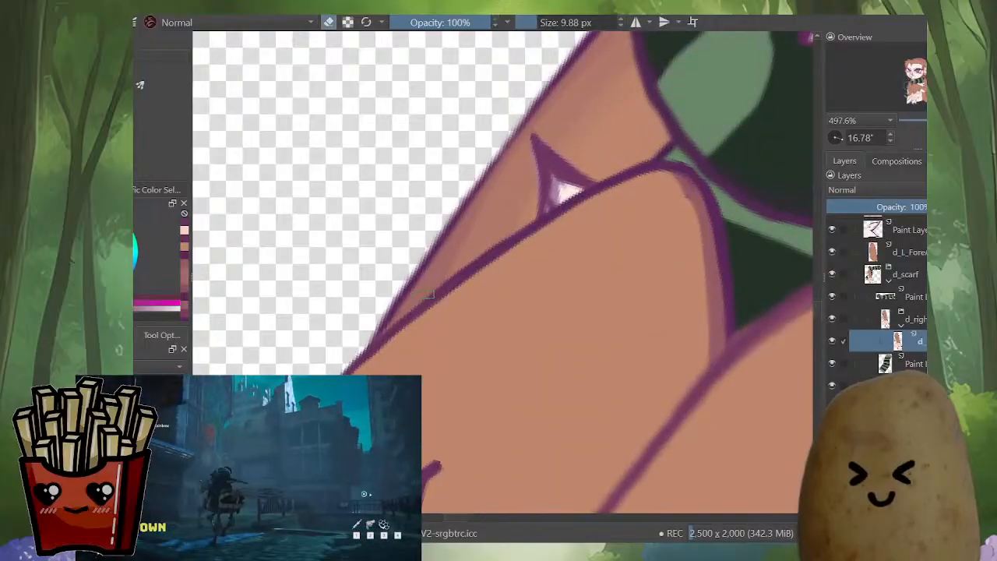
key("e")
left_click(492, 234, "ctrl")
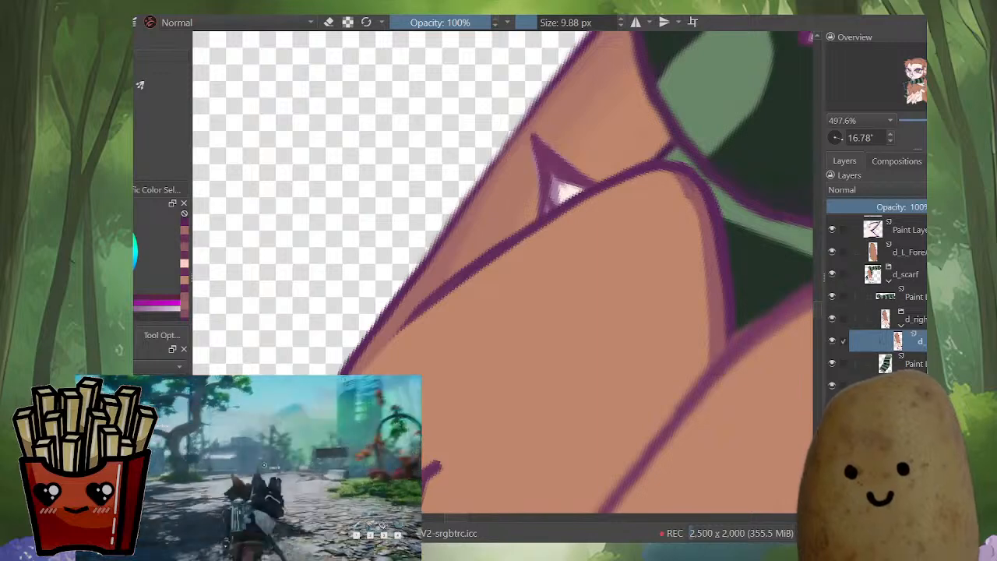
left_click(898, 342, "alt")
left_click(898, 341, "alt")
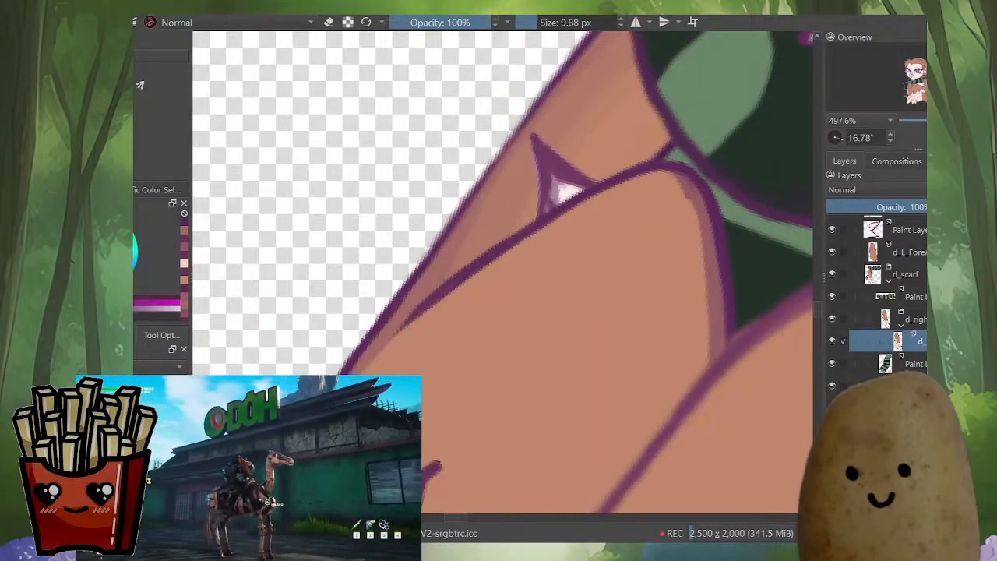
Step: Repaint the wing's outer edge below the arm with colours sampled from its shading and outline
left_click(426, 290, "ctrl")
left_click_drag(408, 303, 362, 348)
left_click_drag(440, 246, 350, 360)
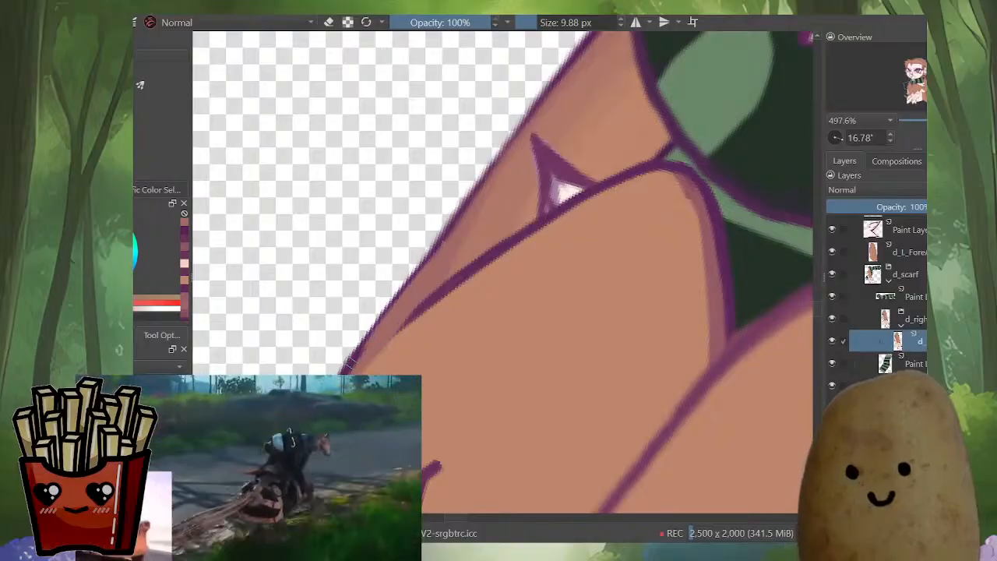
left_click(419, 310, "ctrl")
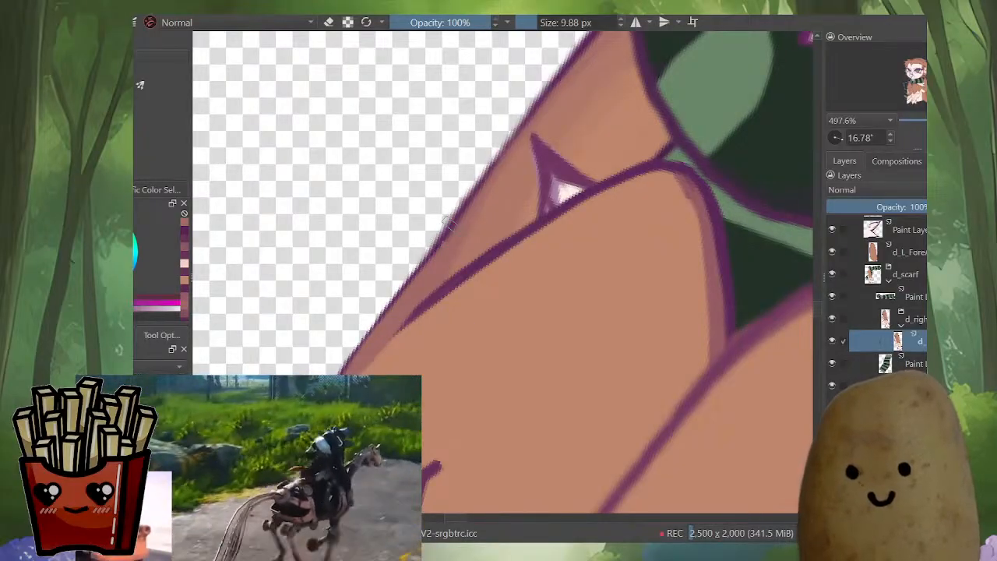
left_click_drag(435, 244, 354, 348)
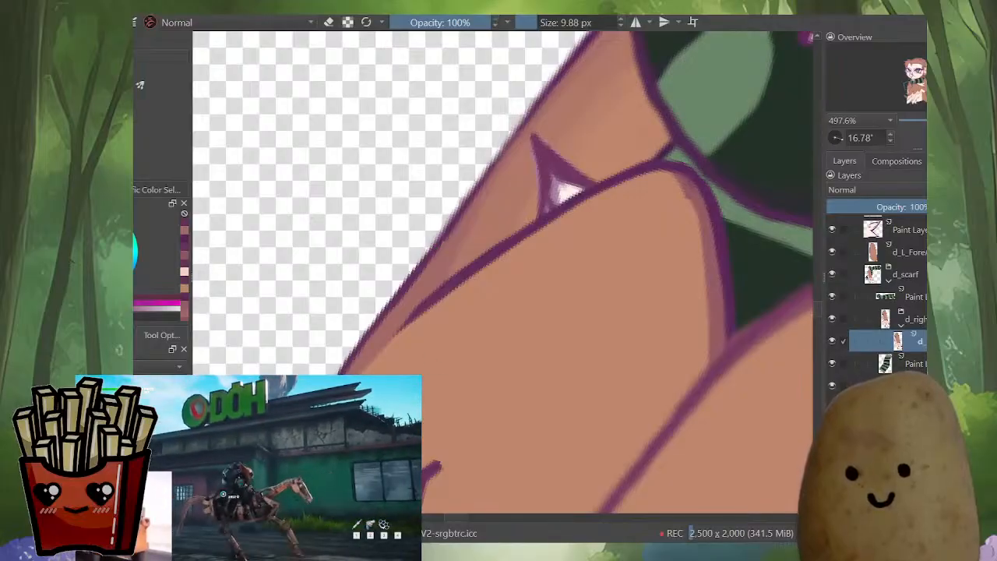
left_click(421, 305, "ctrl")
left_click_drag(414, 302, 369, 346)
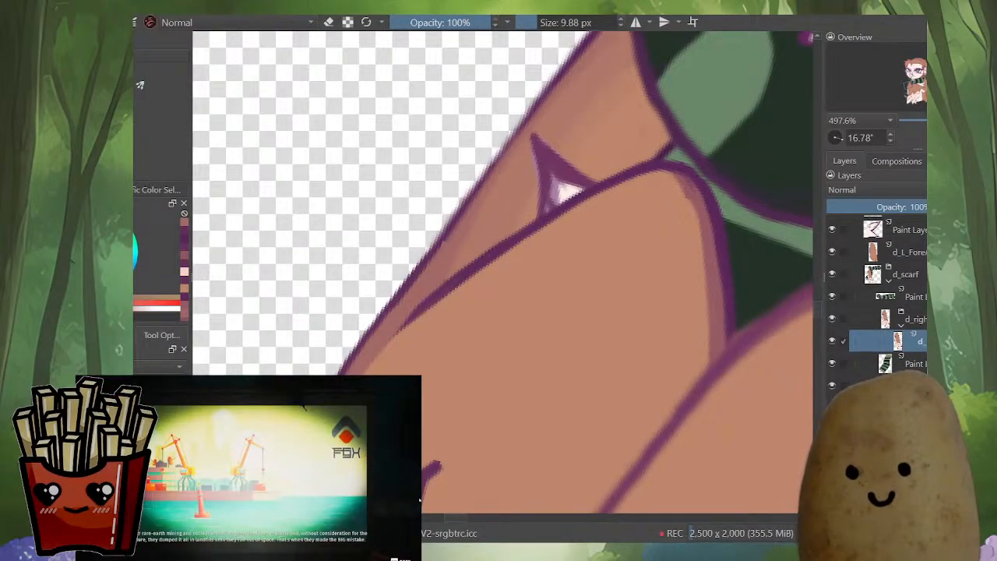
Step: Extend the sampled shading under the outline at the wing's top, then check the wing layer in isolation
left_click(690, 193, "ctrl")
mouse_move(662, 176)
left_mouse_down()
mouse_move(688, 196)
mouse_move(611, 182)
left_mouse_up()
scroll(584, 222, "down", 5)
left_click(897, 340, "alt")
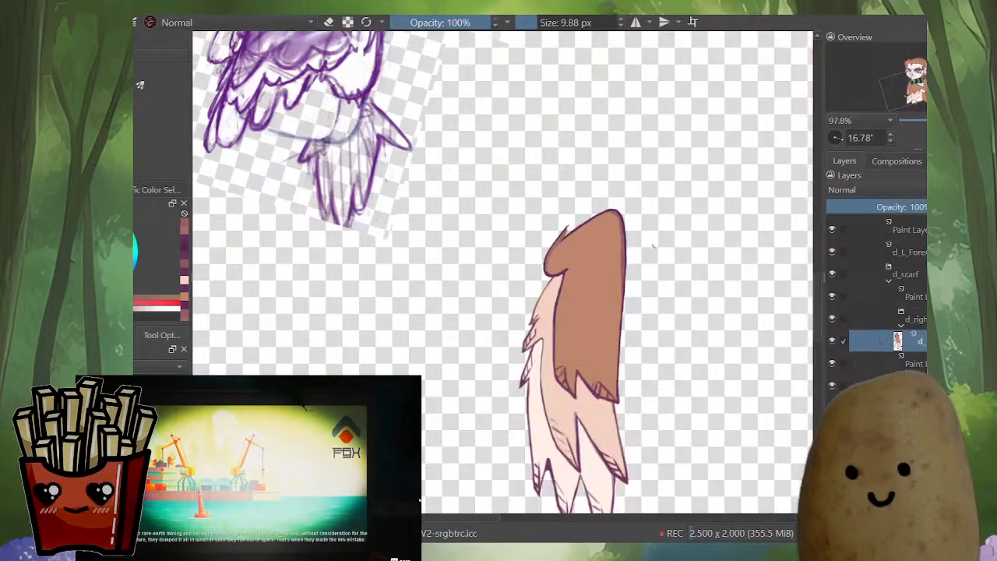
left_click_drag(545, 234, 491, 284)
left_click(897, 340, "alt")
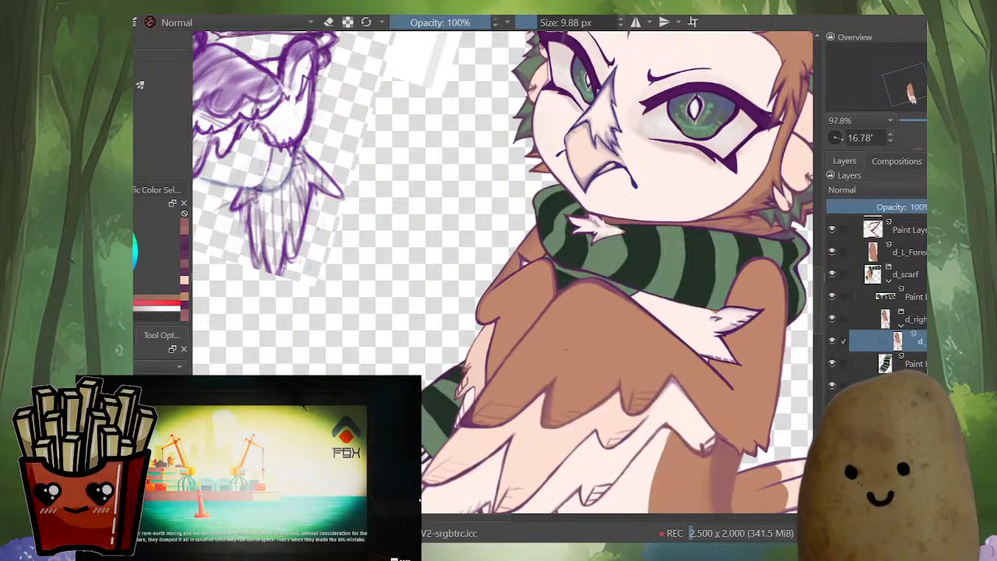
Step: Lasso the wing's outer edge where it overlaps the arm and cut it from the wing layer
left_click_drag(429, 62, 269, 138)
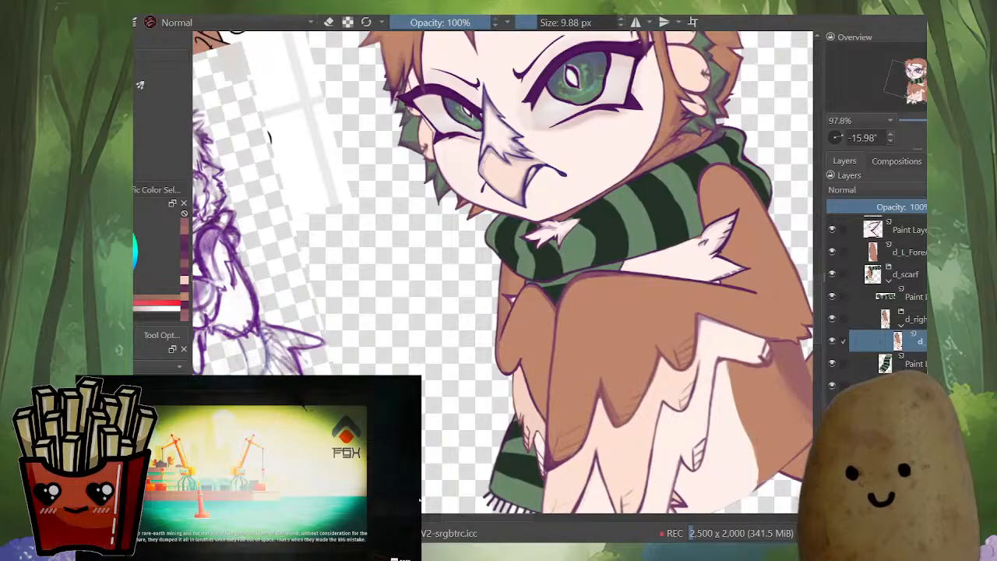
scroll(604, 396, "down", 2)
left_click_drag(604, 396, 546, 398)
scroll(498, 342, "up", 4)
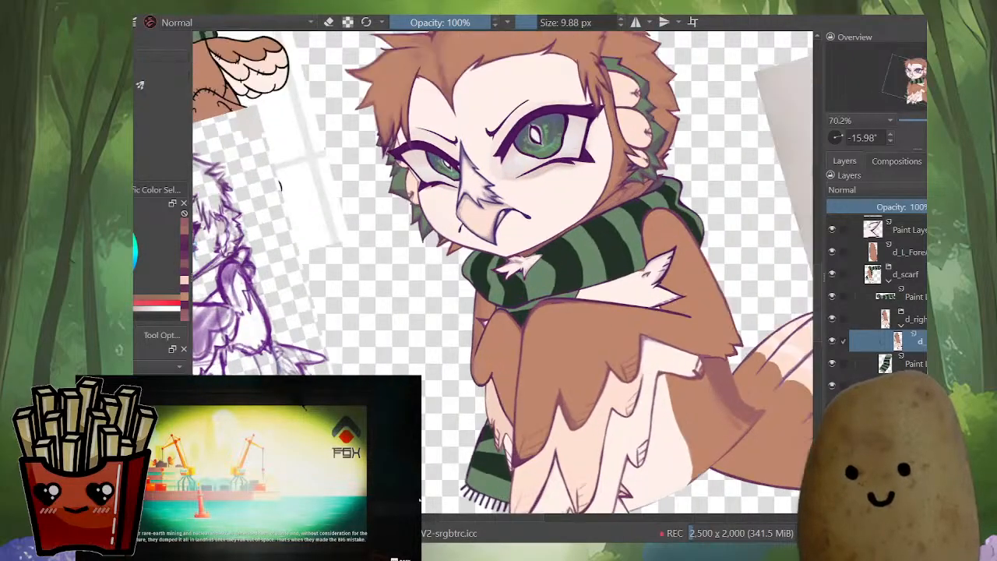
left_click_drag(468, 333, 440, 304)
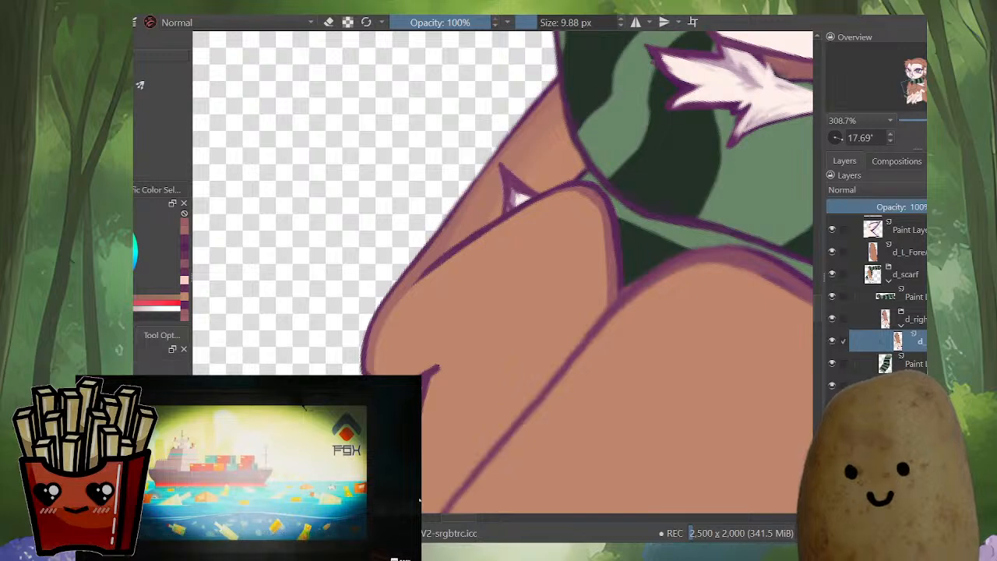
scroll(432, 288, "up", 1)
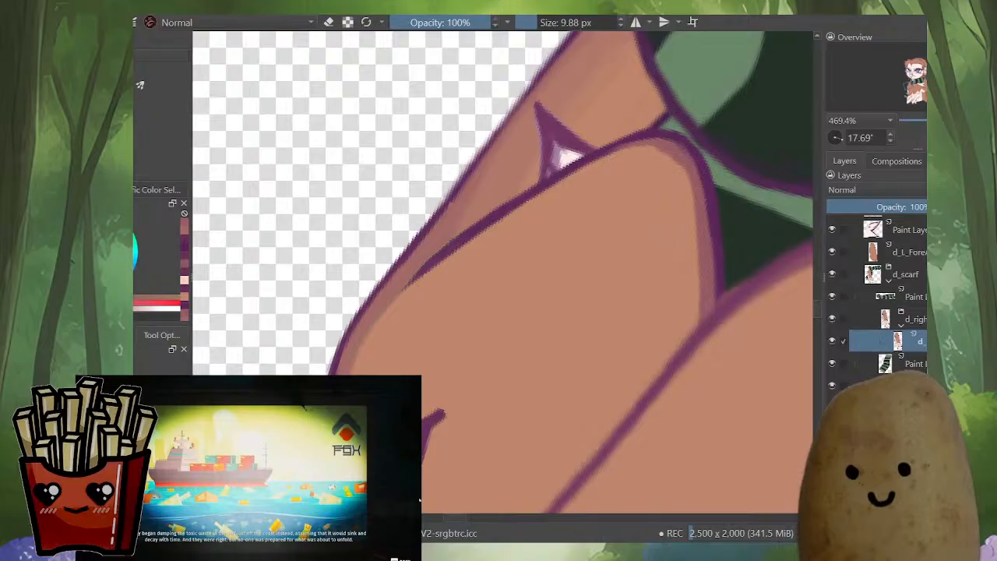
left_click_drag(357, 241, 281, 375)
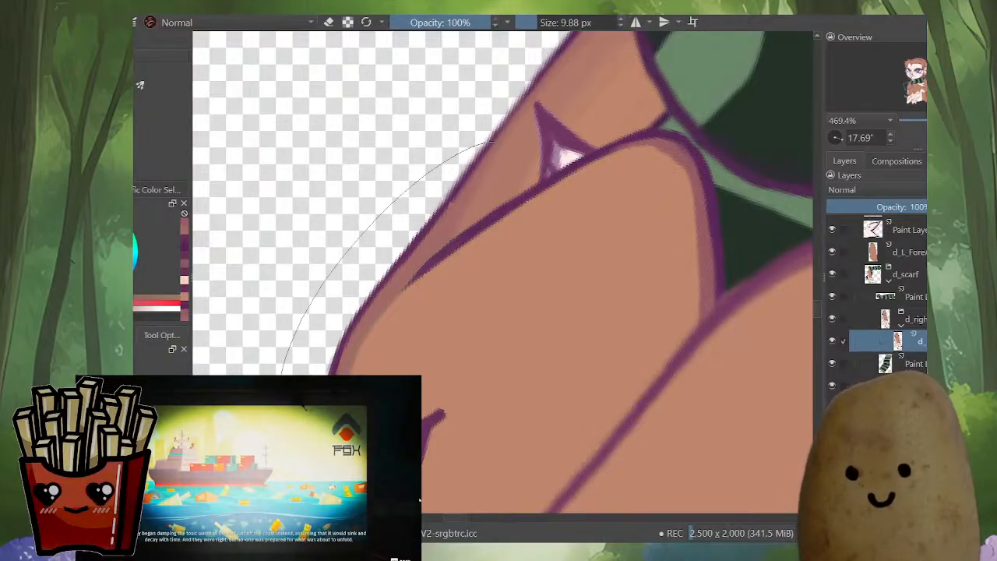
mouse_move(491, 143)
left_mouse_down()
mouse_move(428, 257)
mouse_move(343, 375)
left_mouse_up()
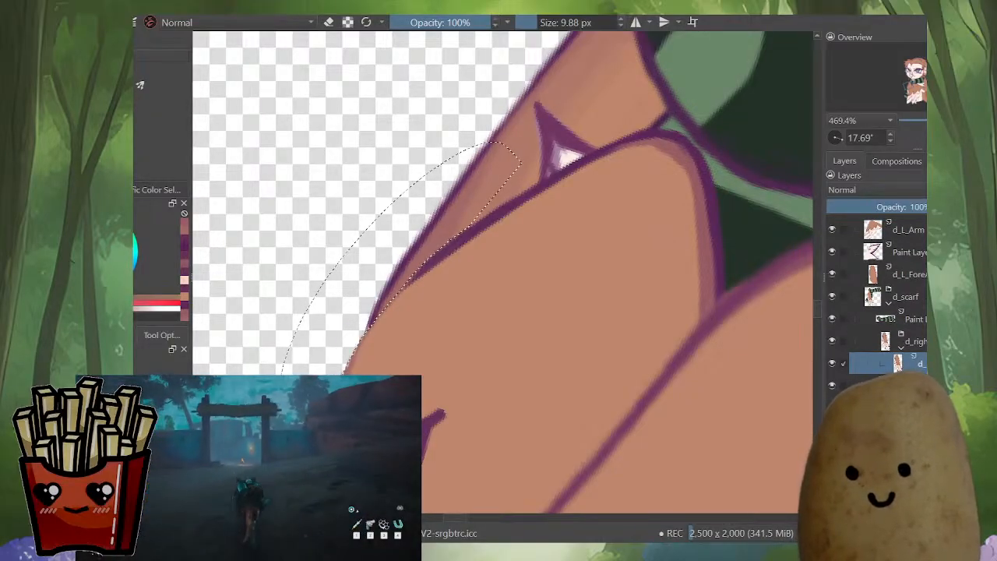
Step: Paste the cut edge piece into the arm layer behind the wing and isolate that layer
scroll(876, 311, "down", 1)
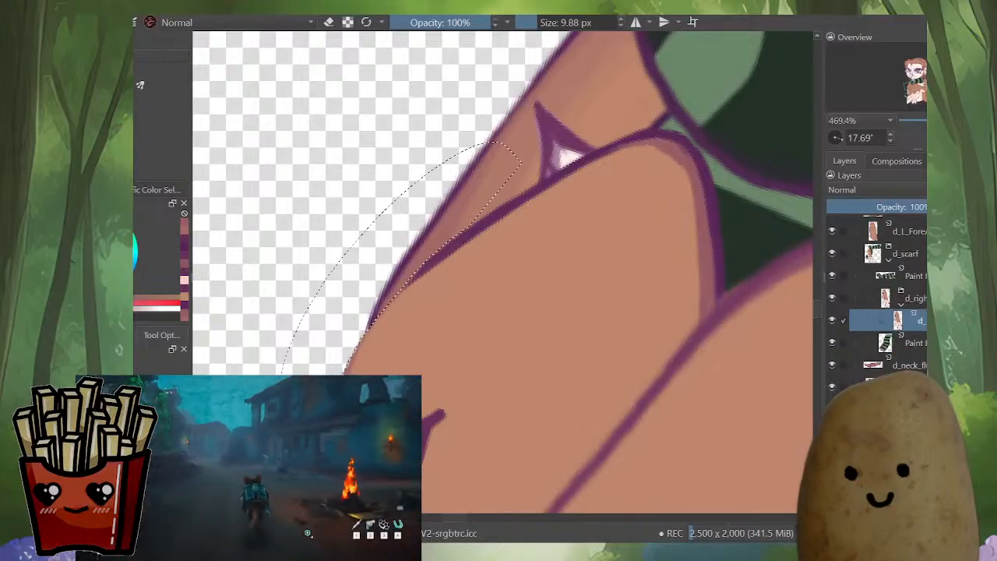
left_click(888, 409)
left_click(832, 410)
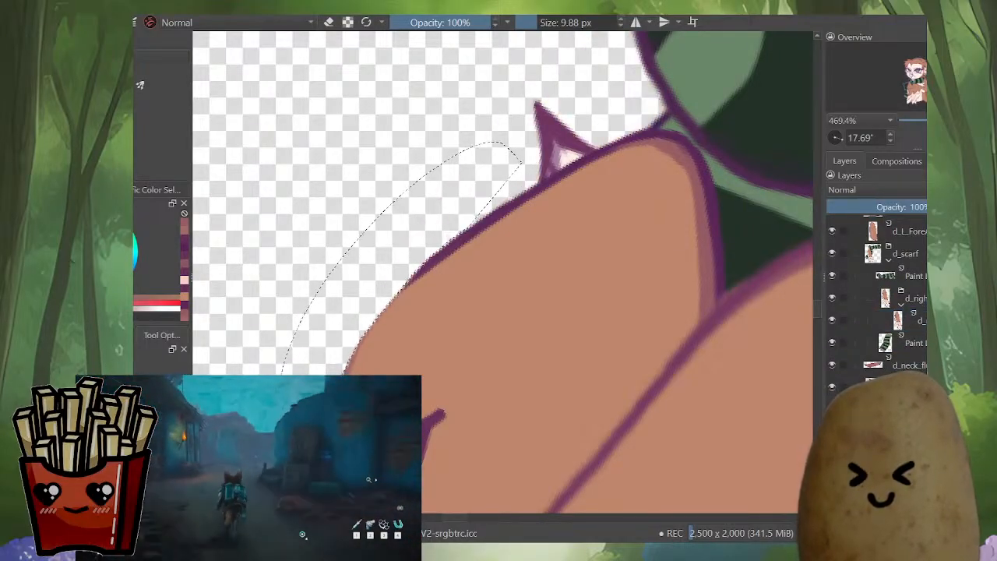
left_click(832, 410)
key("ctrl+v")
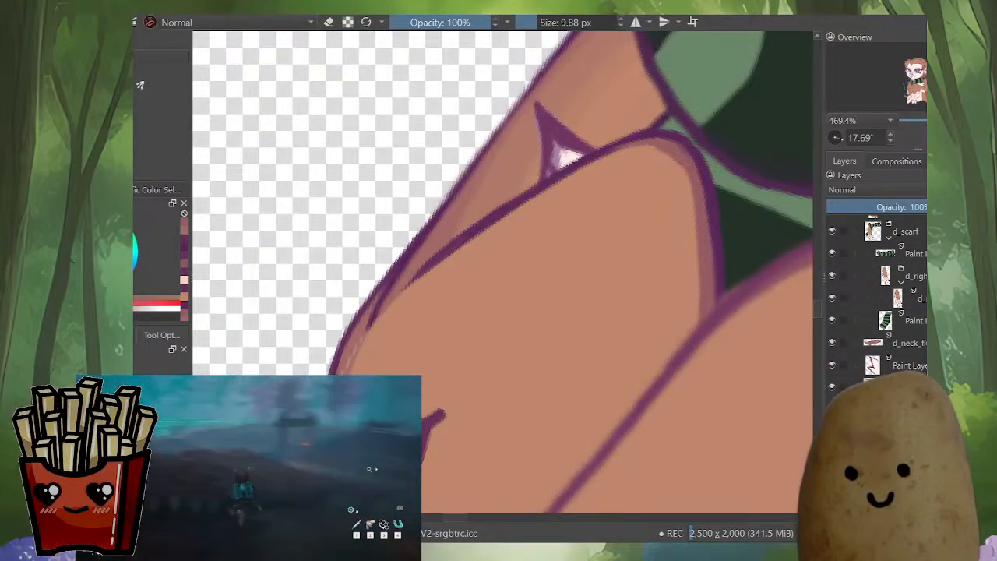
scroll(876, 312, "up", 1)
left_click(872, 429, "alt")
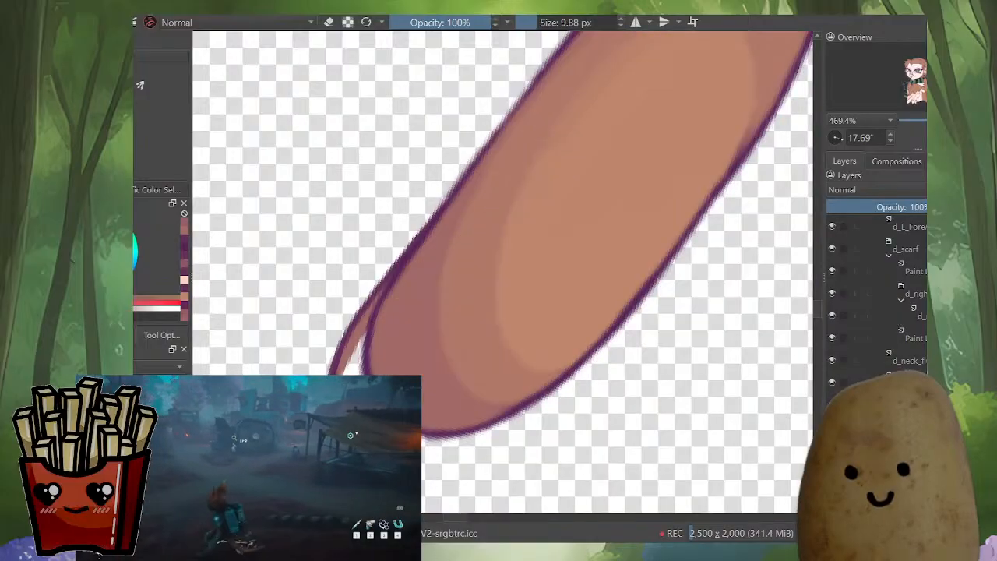
Step: Blend the pasted edge into the arm's lower outline with sampled shading and purple, using a 5.73 px brush
left_click_drag(638, 234, 644, 268)
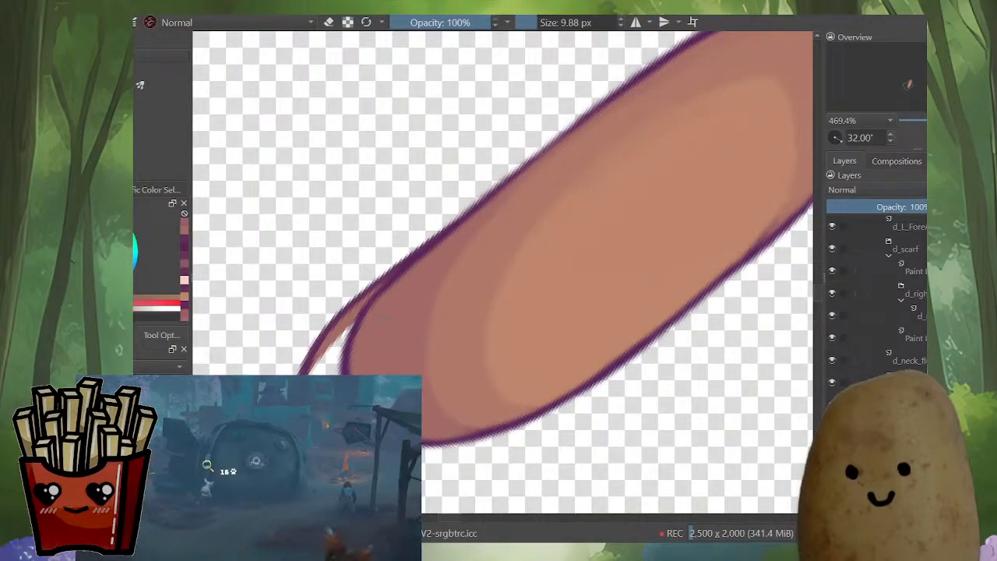
left_click_drag(404, 290, 395, 290)
mouse_move(459, 228)
left_mouse_down()
mouse_move(368, 304)
mouse_move(321, 370)
left_mouse_up()
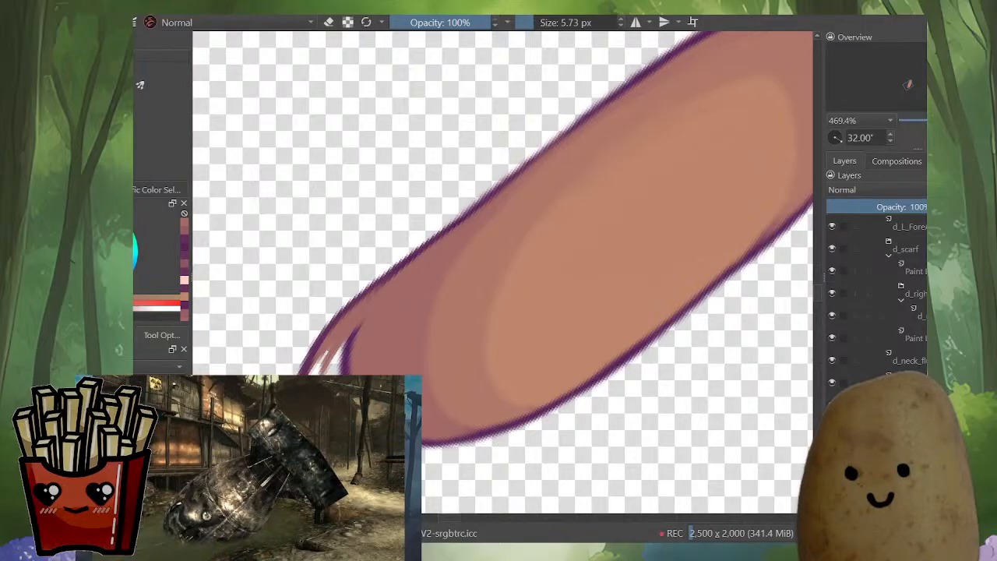
left_click(418, 291, "ctrl")
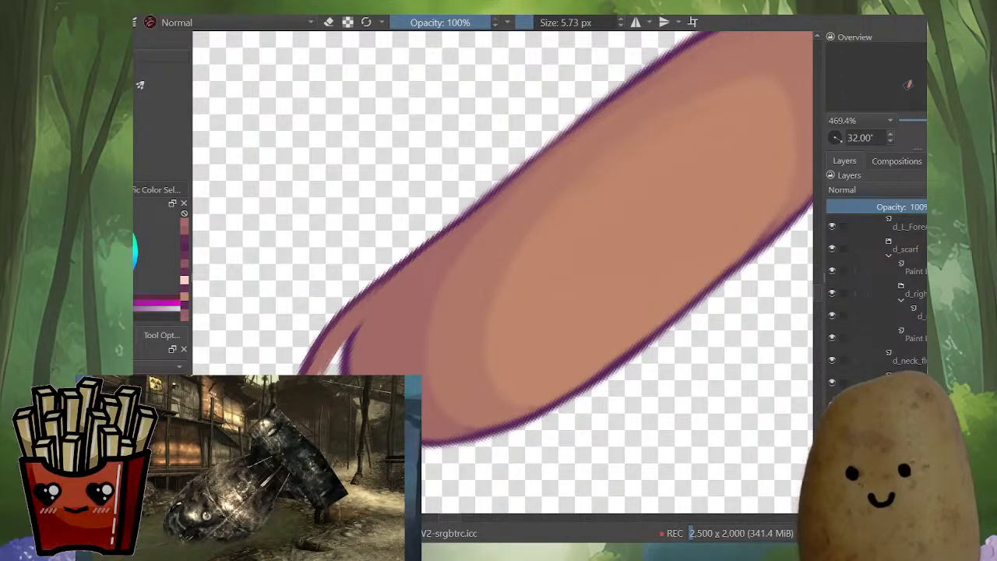
mouse_move(416, 256)
left_mouse_down()
mouse_move(351, 302)
mouse_move(321, 338)
mouse_move(336, 352)
left_mouse_up()
Step: Fill the leftover gap and inner line at the arm's lower end with its sampled shade at 9.81 px, comparing with all layers shown
left_click(381, 316, "ctrl")
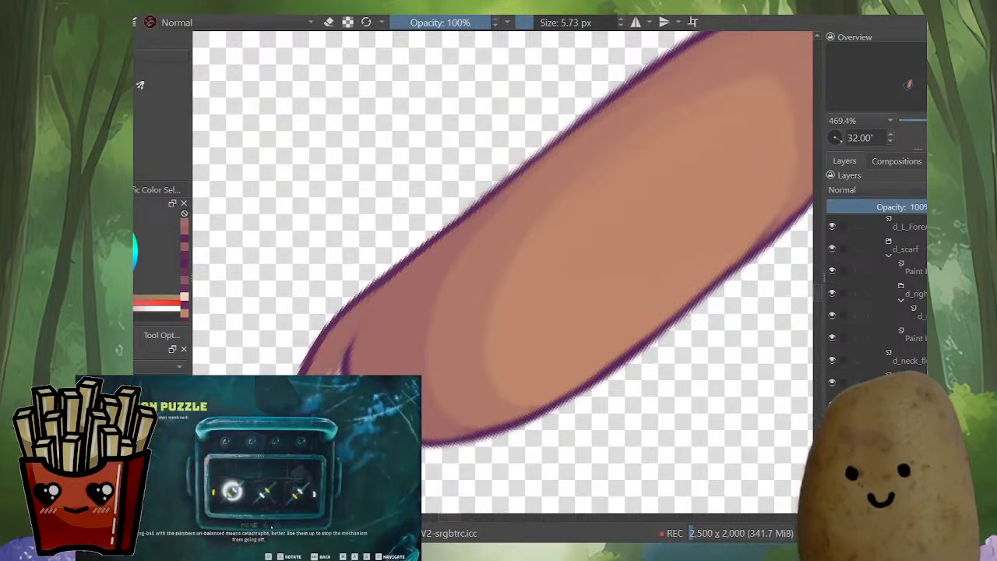
key("bracketright")
key("bracketright")
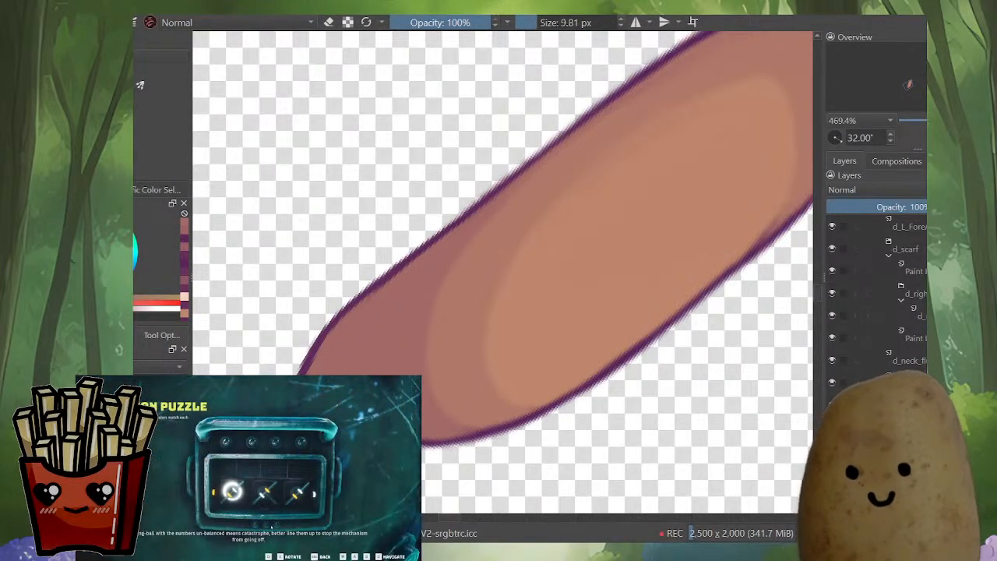
key("alt+i")
key("alt+i")
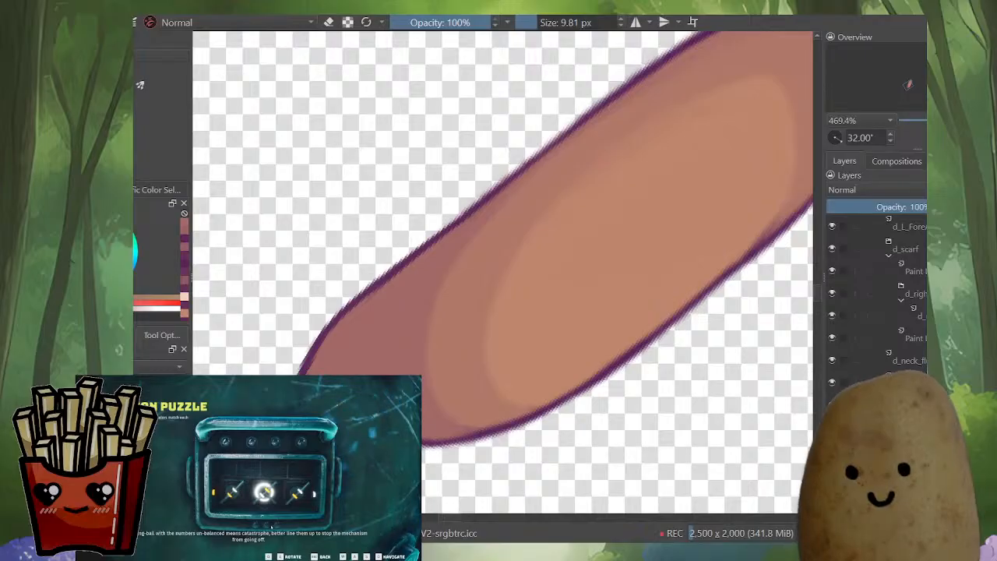
key("alt+i")
key("e")
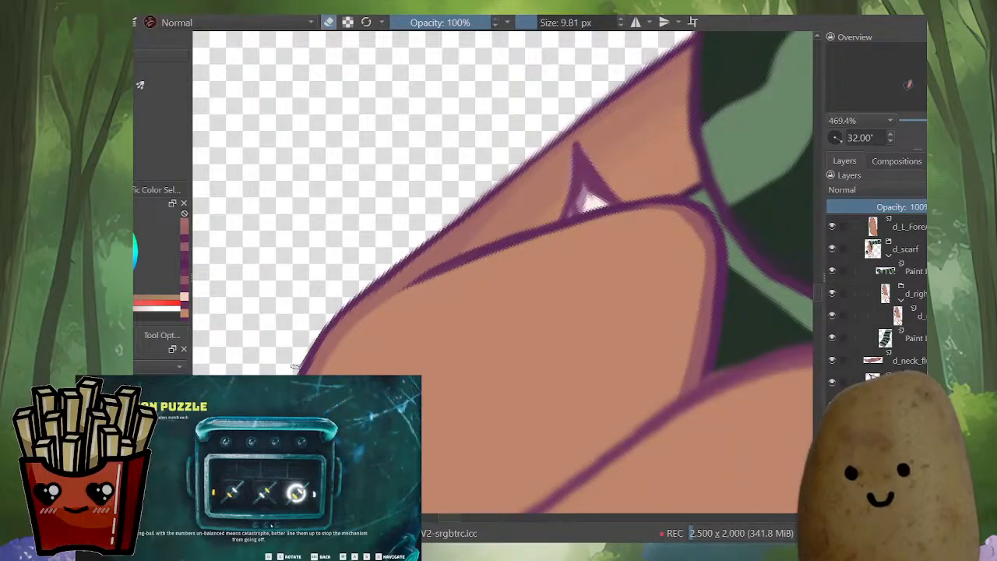
key("alt+i")
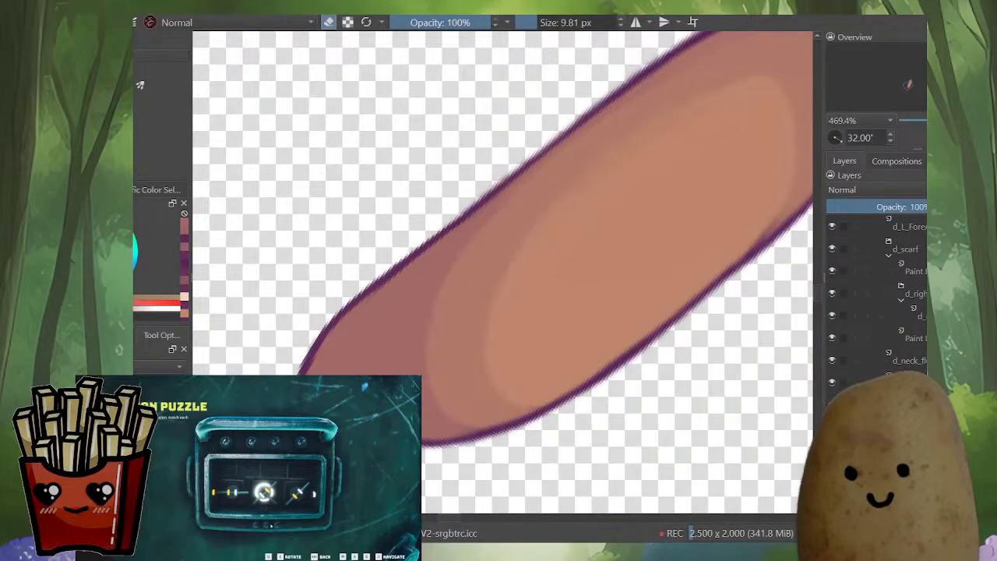
Step: Smooth the arm's lower end with its own shade and redraw the purple outline there using the 9.81 px brush
key("alt+i")
key("e")
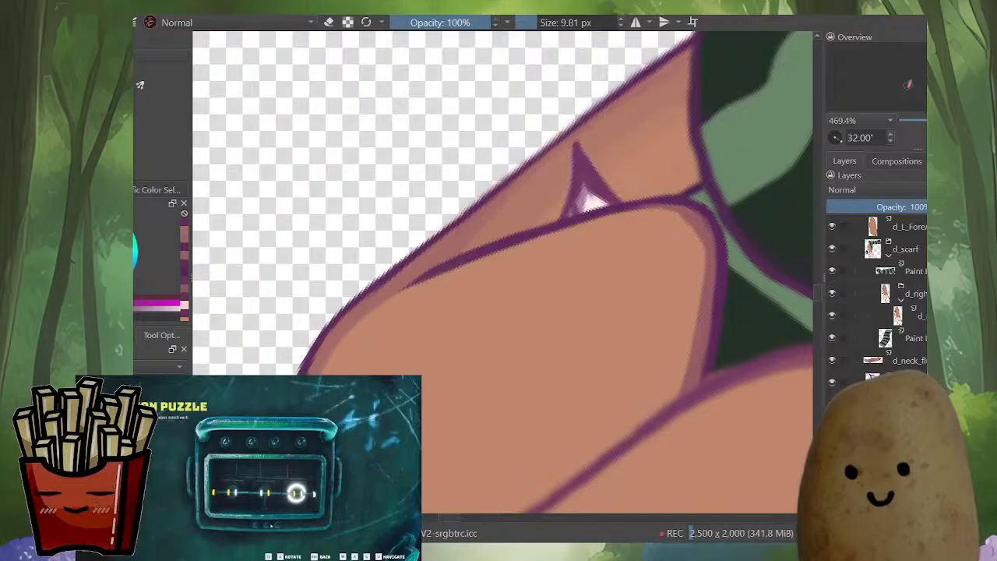
key("alt+i")
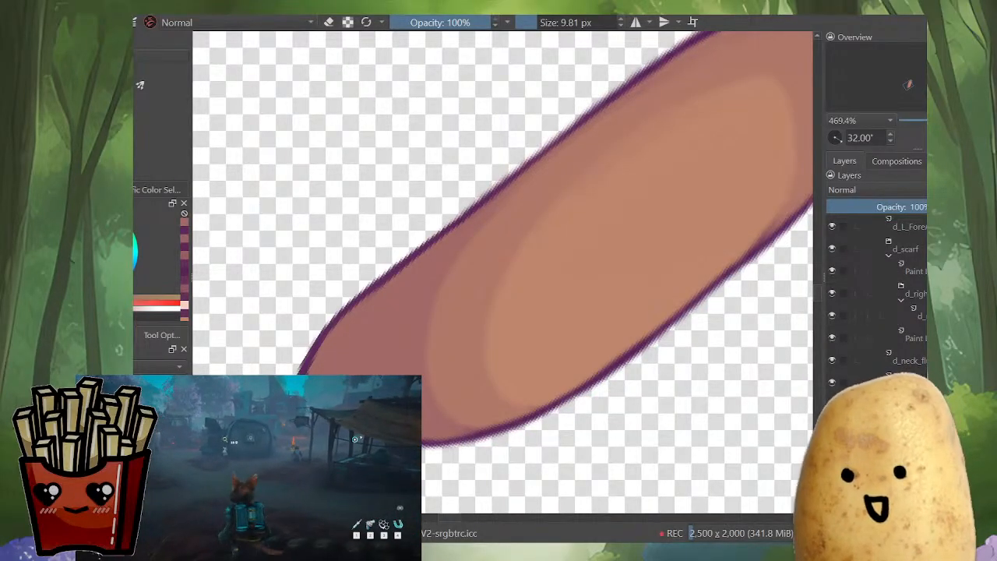
left_click_drag(417, 441, 566, 355)
key("alt+i")
key("alt+i")
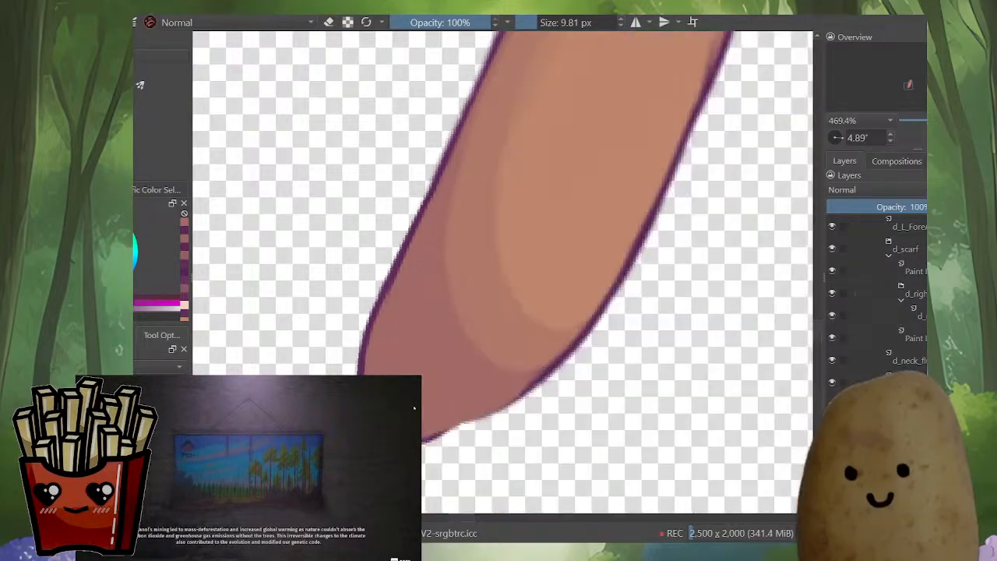
mouse_move(431, 439)
left_mouse_down()
mouse_move(498, 409)
mouse_move(541, 371)
mouse_move(438, 433)
left_mouse_up()
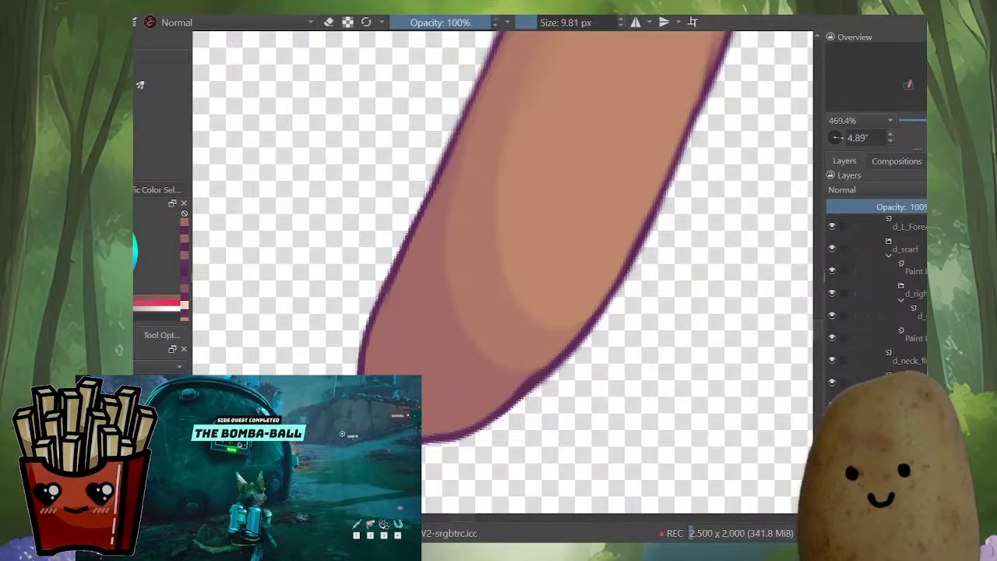
left_click(476, 430, "ctrl")
mouse_move(467, 435)
left_mouse_down()
mouse_move(424, 441)
mouse_move(518, 394)
left_mouse_up()
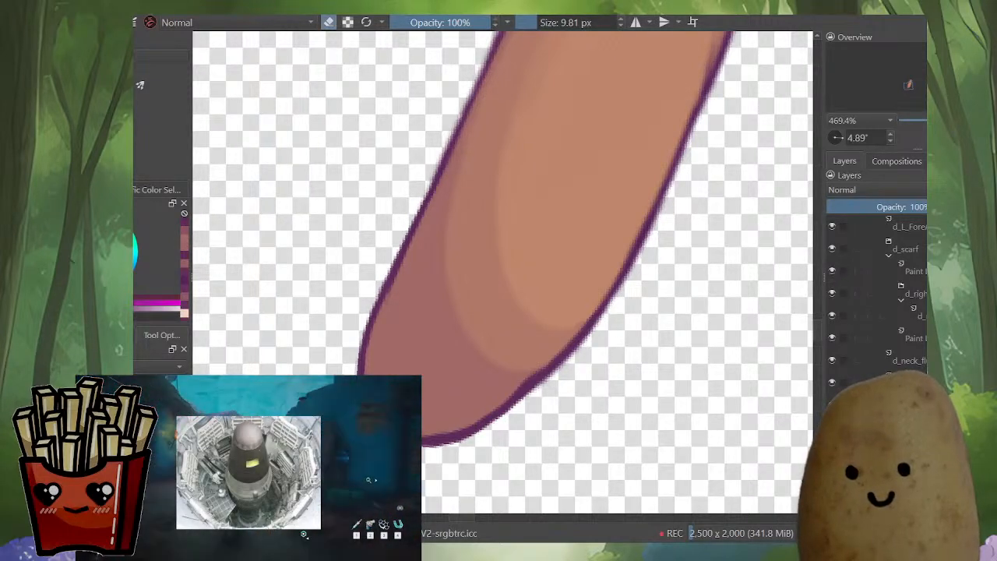
Step: Check the reshaped arm against the full owl, isolating the tail and body layers in turn for comparison
scroll(541, 366, "down", 4)
key("i")
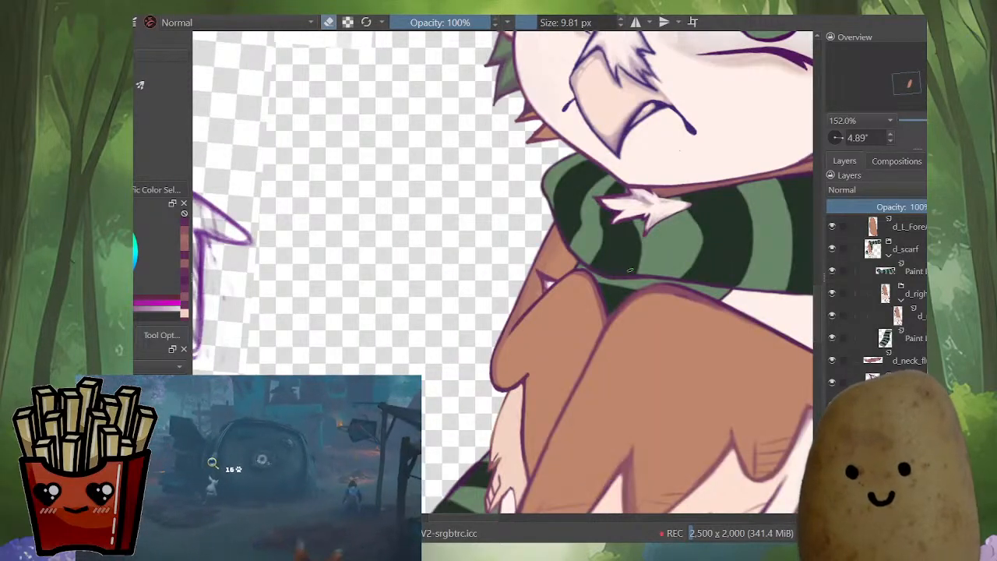
scroll(570, 351, "up", 4)
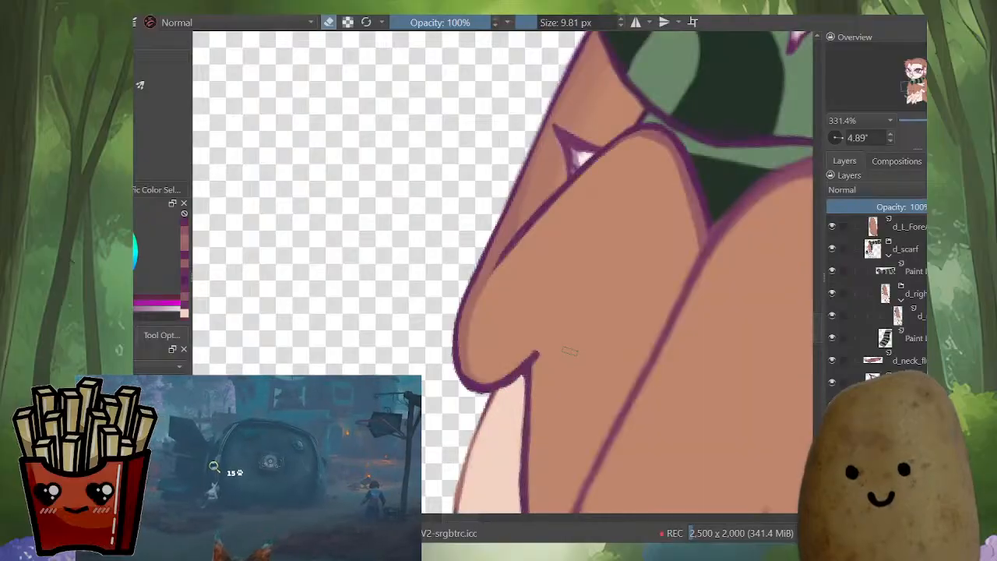
scroll(570, 351, "down", 5)
scroll(569, 351, "up", 1)
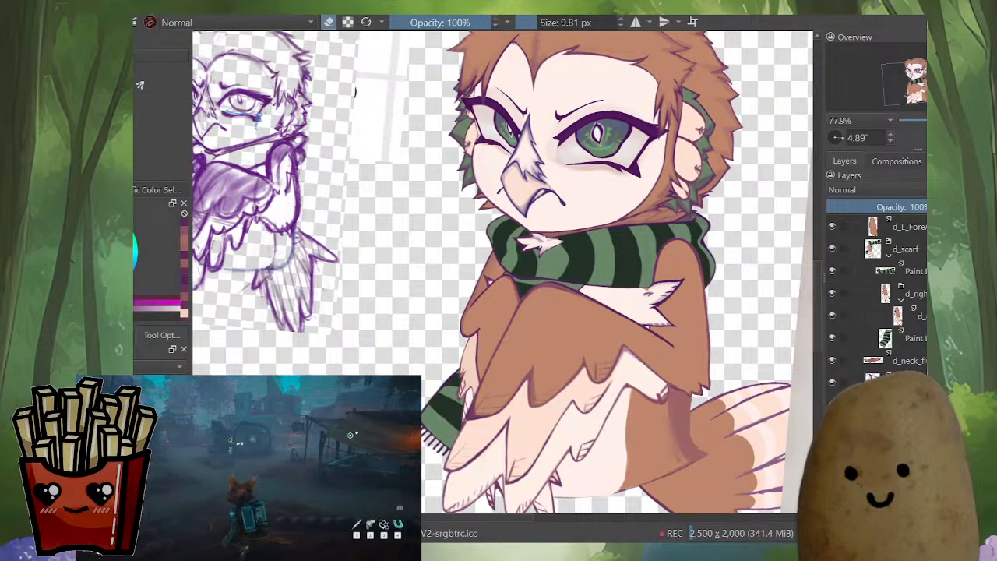
key("i")
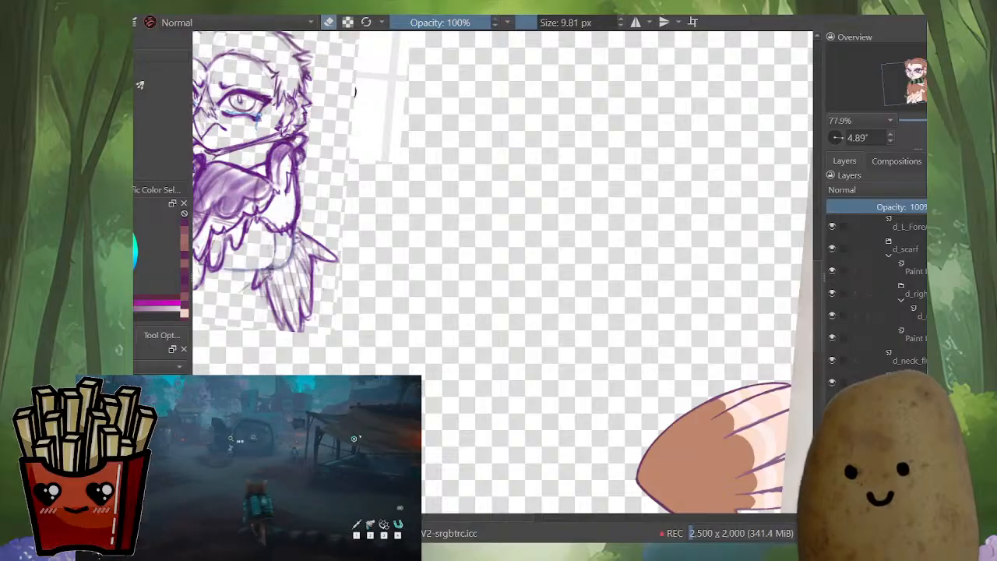
key("i")
key("i")
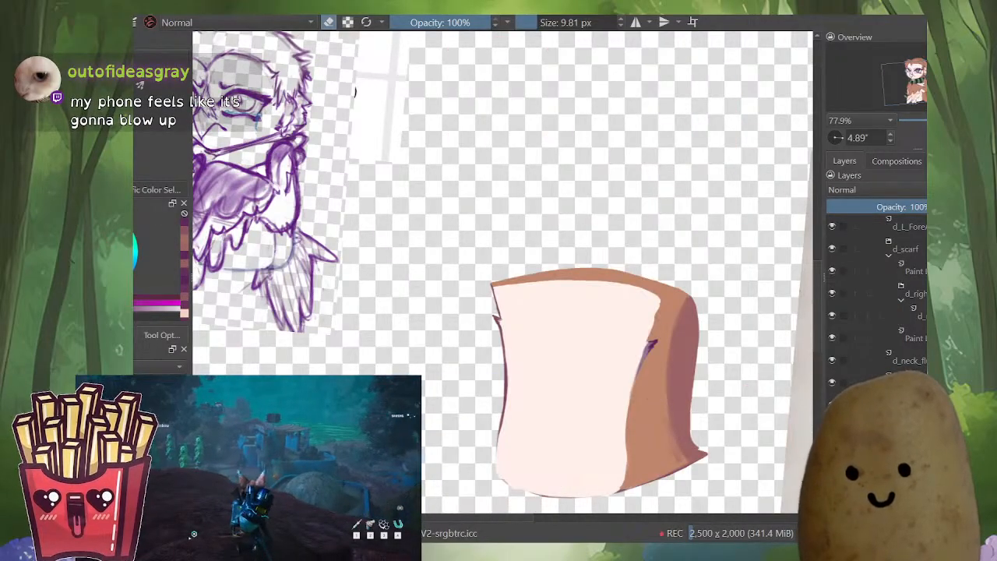
key("i")
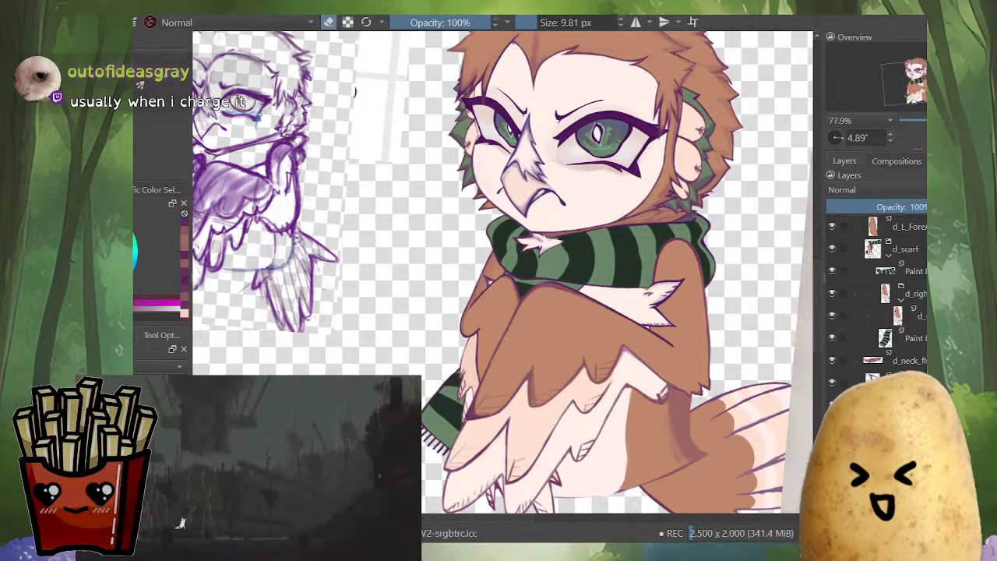
key("i")
key("i")
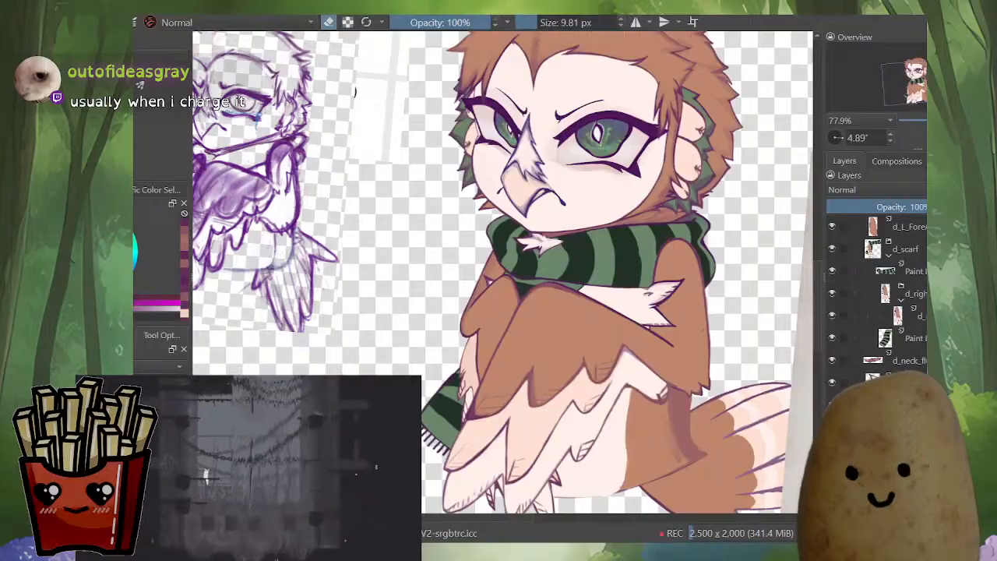
Step: Mesh-transform the pale tuft between the scarf and the right wing, pulling its four corners slightly upward
key("m")
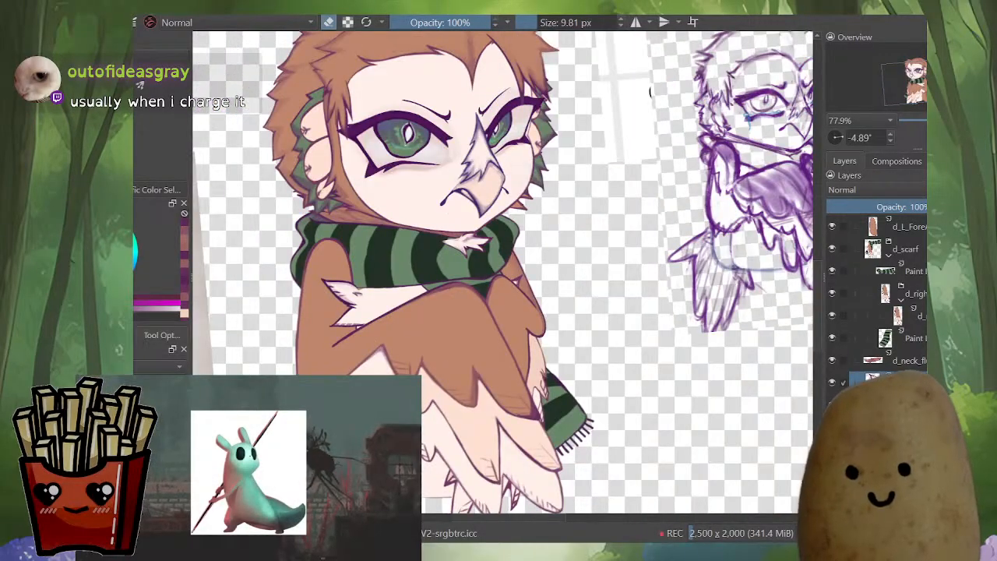
left_click_drag(448, 313, 447, 303)
key("ctrl+t")
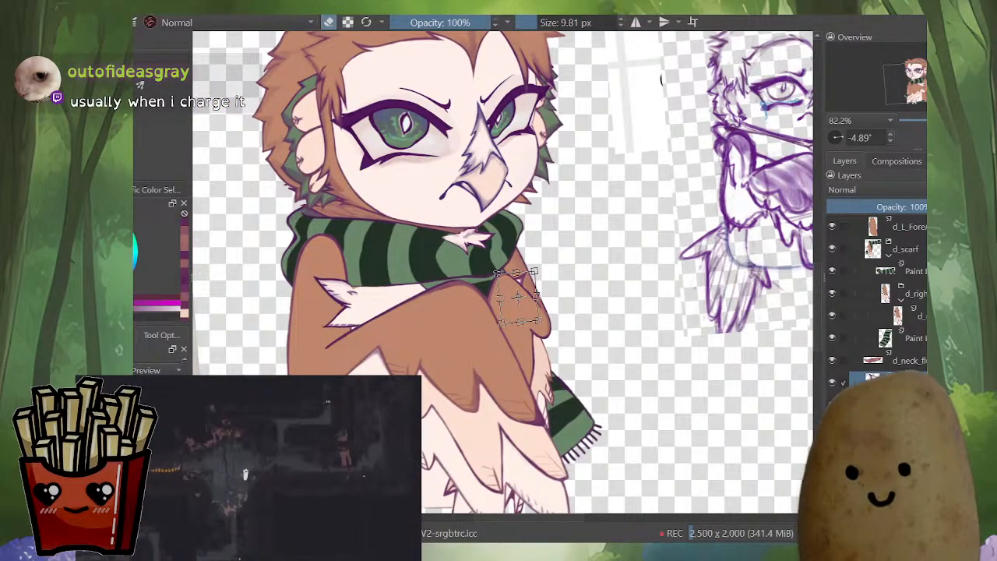
left_click(167, 391)
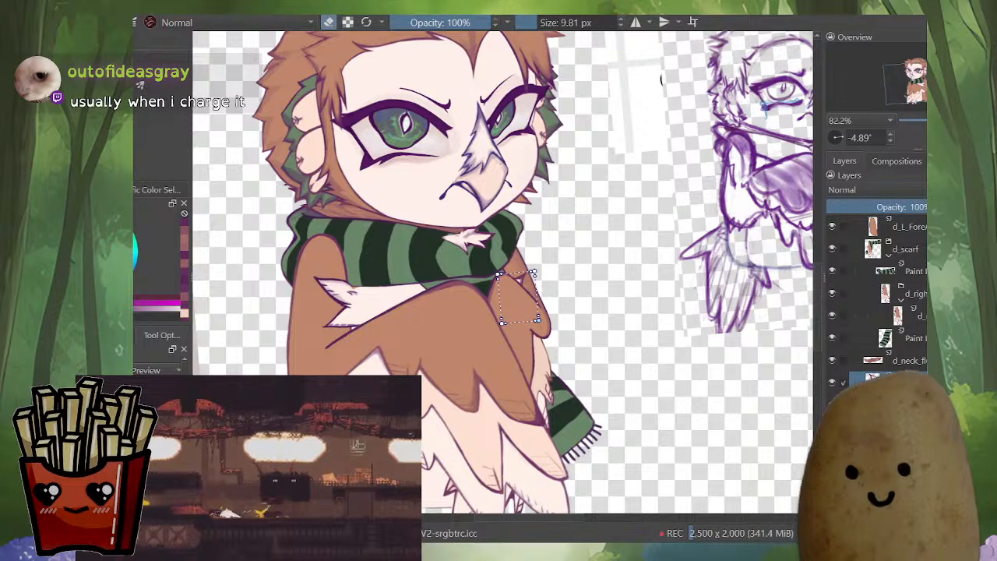
scroll(372, 230, "up", 4)
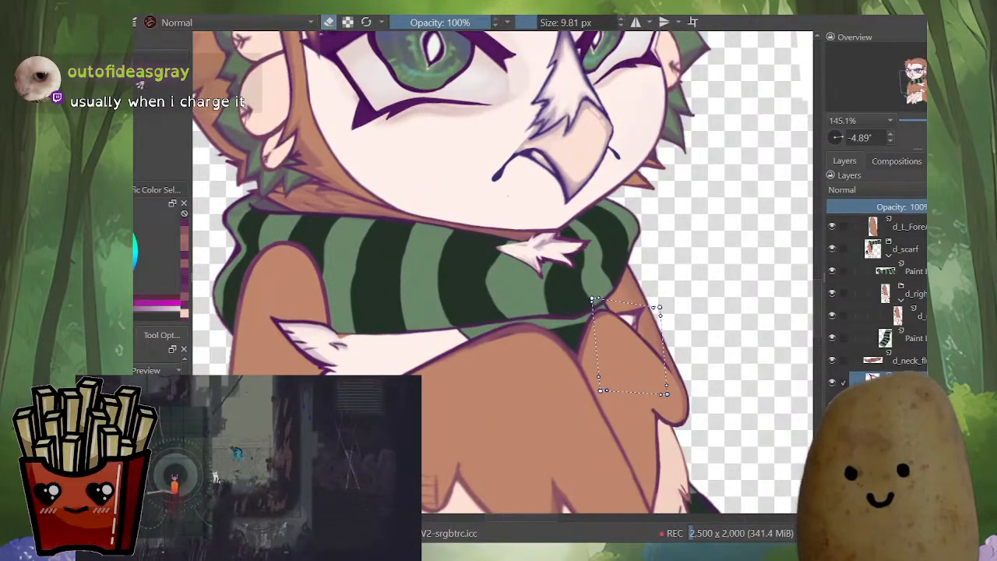
left_click_drag(600, 390, 598, 379)
left_click_drag(660, 307, 660, 286)
left_click_drag(592, 299, 590, 288)
left_click_drag(667, 394, 666, 387)
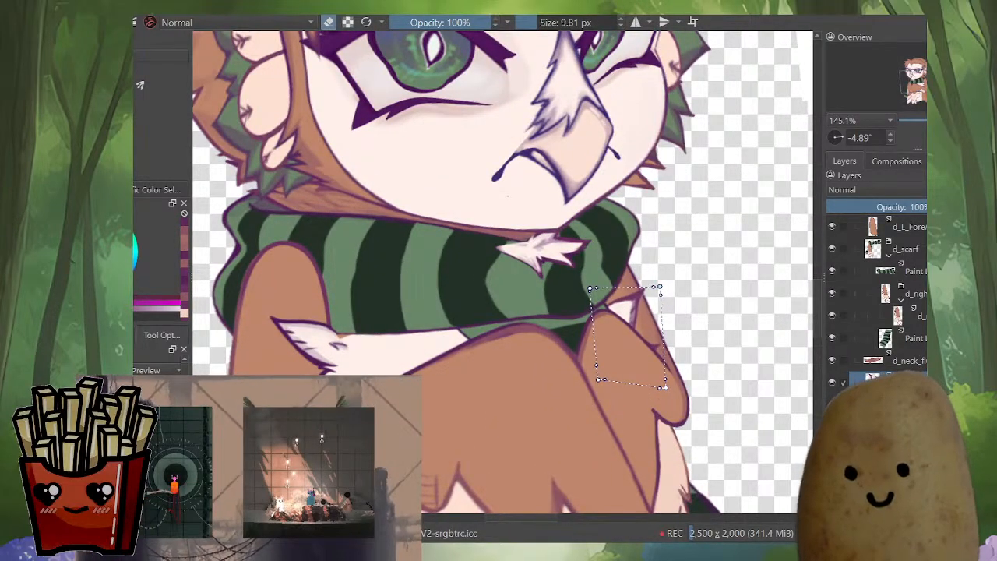
Step: Fine-tune the tuft's mesh corners while comparing mirrored views, and apply the transform
key("m")
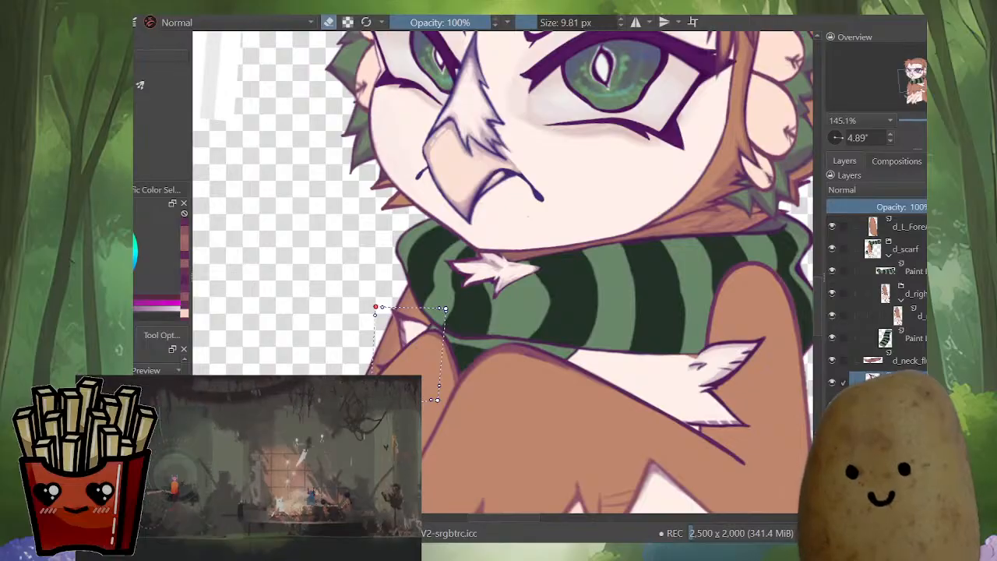
key("m")
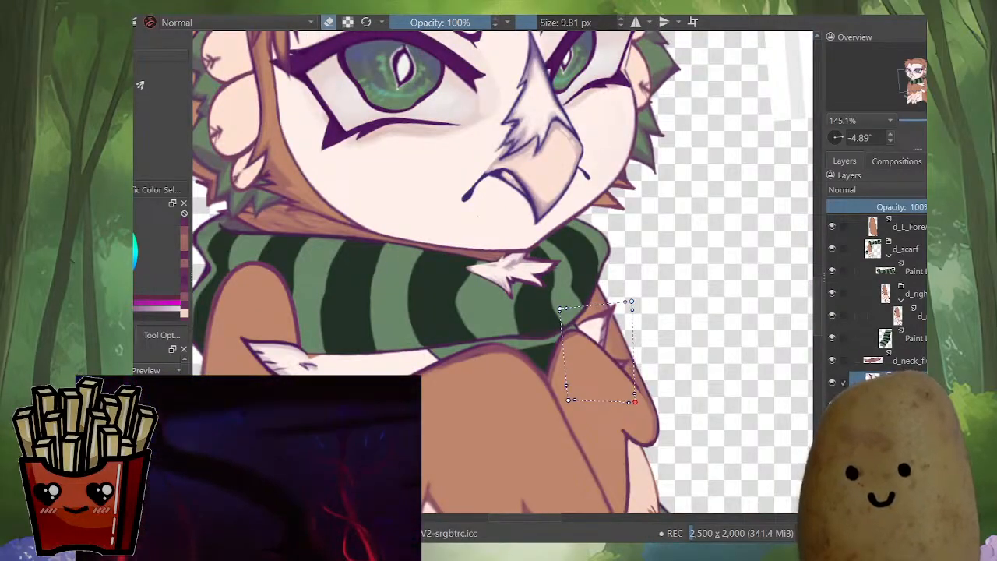
left_click_drag(632, 392, 629, 391)
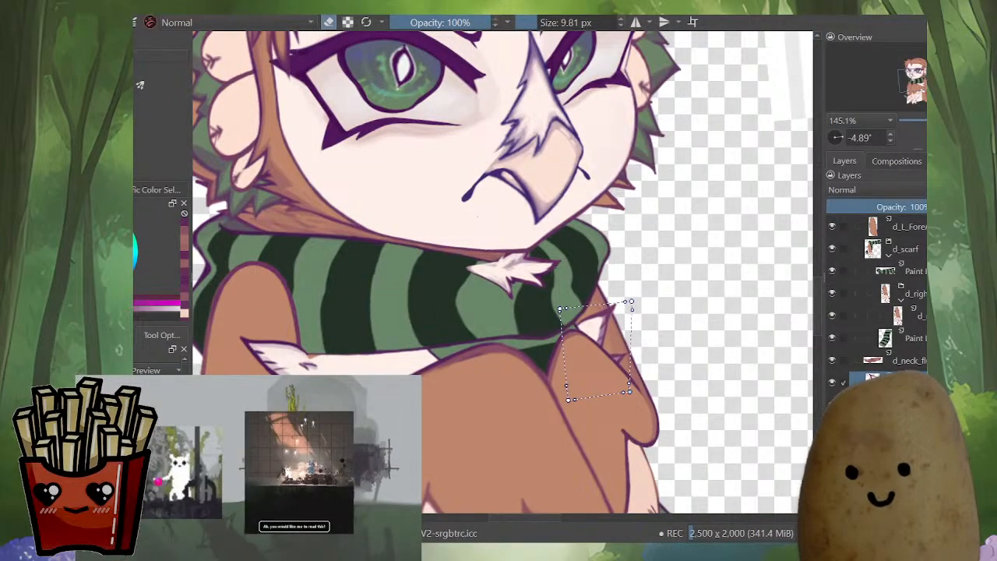
left_click_drag(560, 309, 560, 304)
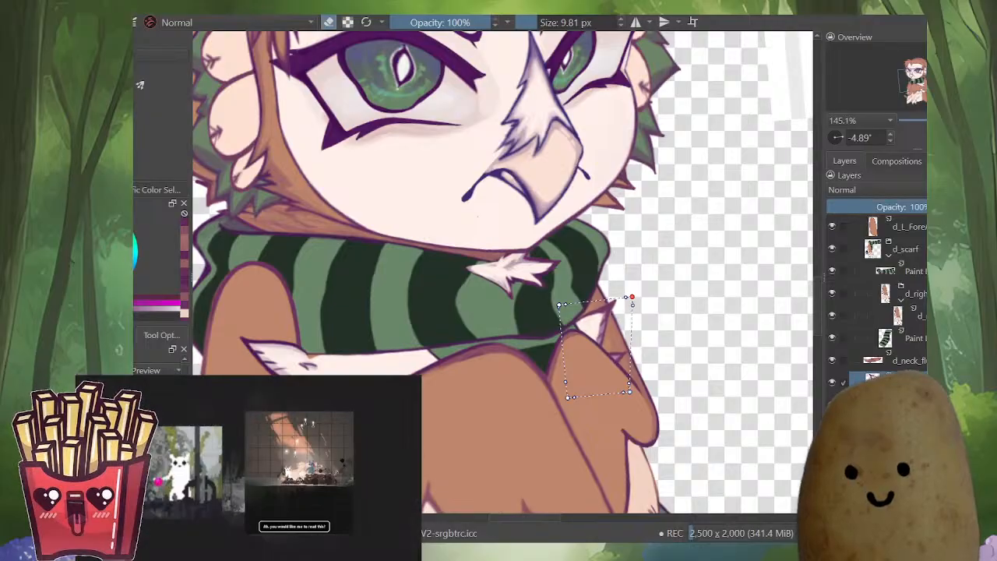
key("m")
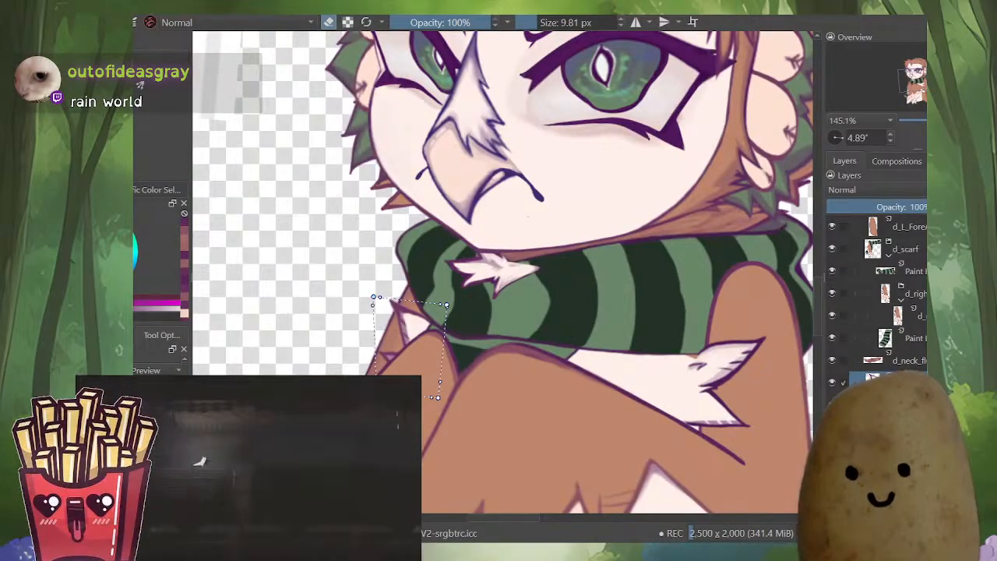
key("Return")
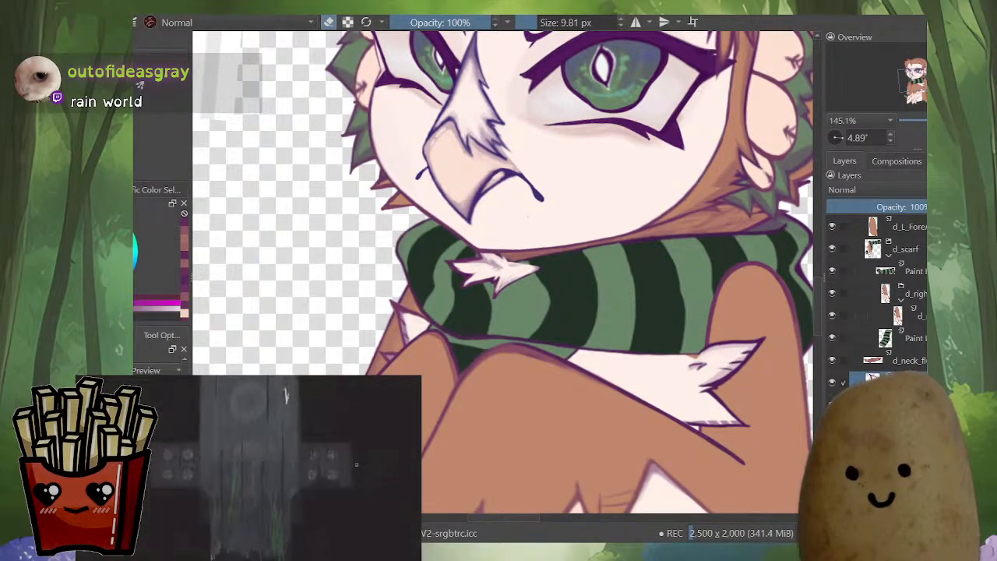
key("m")
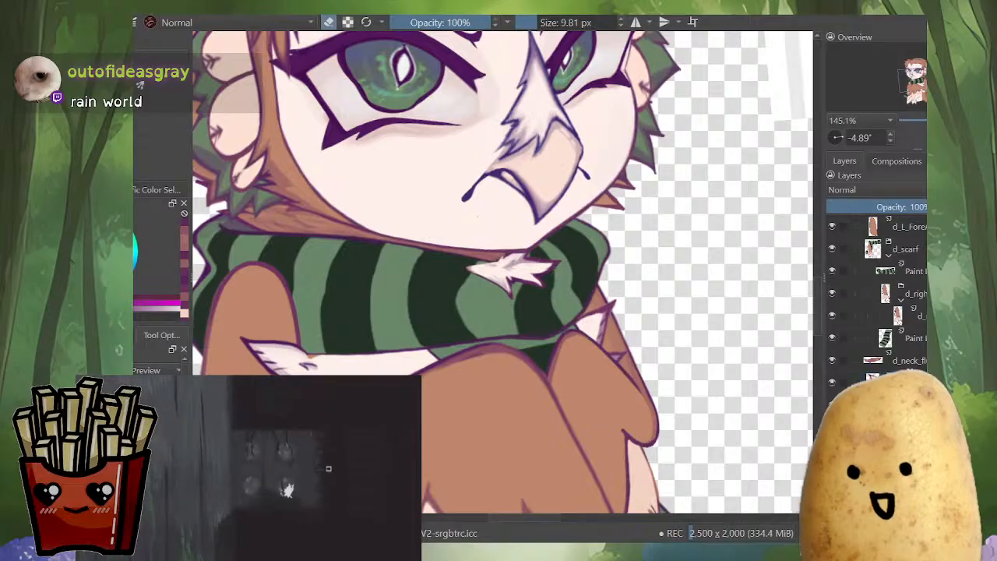
Step: Paint sampled cream over the brown strip along the body's upper edge beneath the scarf at 9.81 px
scroll(502, 273, "up", 4)
key("i")
key("i")
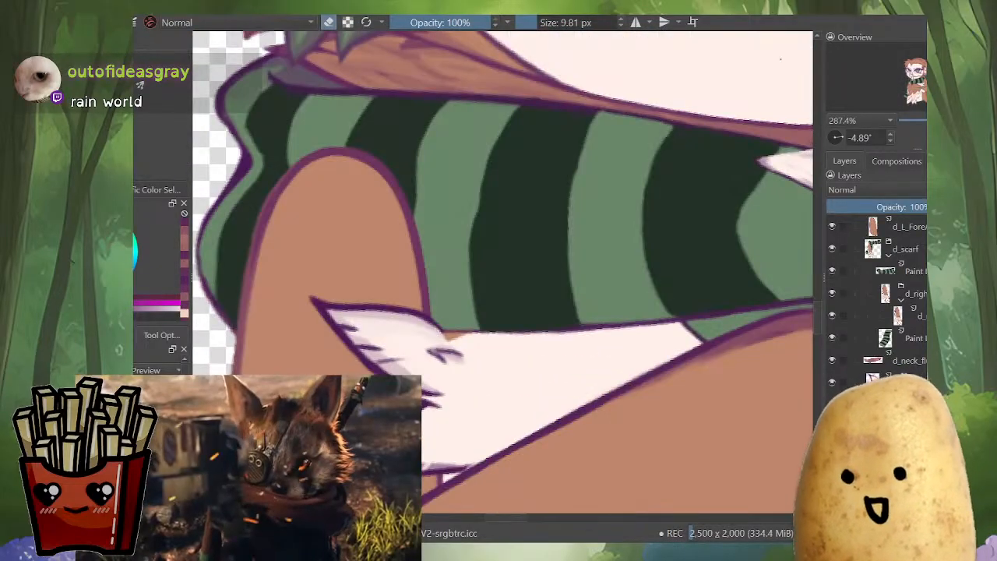
key("b")
left_click(500, 341, "ctrl")
key("e")
key("i")
key("i")
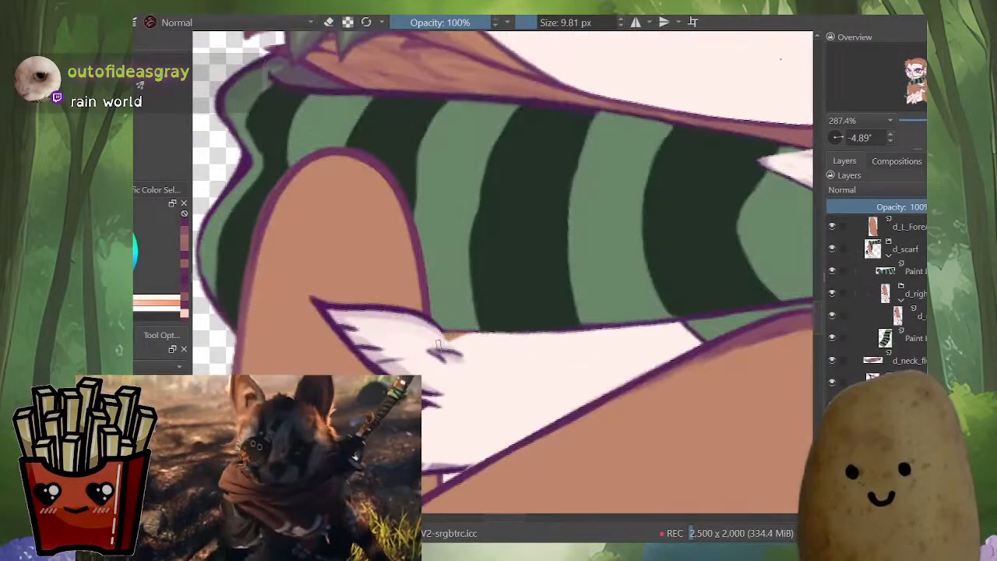
key("i")
key("i")
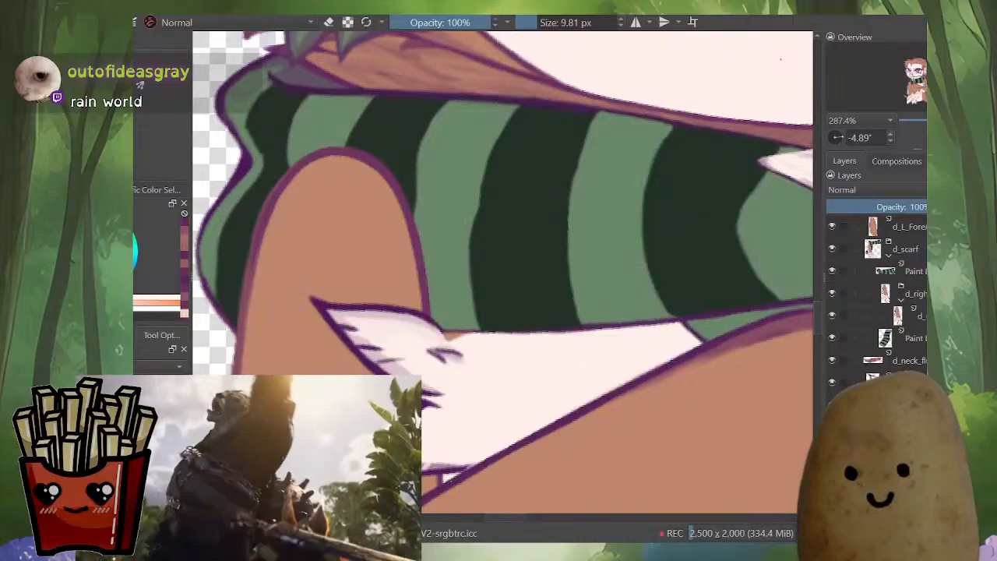
mouse_move(447, 337)
left_mouse_down()
mouse_move(480, 327)
mouse_move(436, 343)
mouse_move(478, 314)
mouse_move(576, 296)
mouse_move(656, 302)
mouse_move(627, 291)
mouse_move(718, 289)
mouse_move(749, 299)
left_mouse_up()
key("i")
mouse_move(703, 331)
left_mouse_down()
mouse_move(686, 363)
mouse_move(627, 410)
left_mouse_up()
key("m")
scroll(756, 228, "down", 3)
key("i")
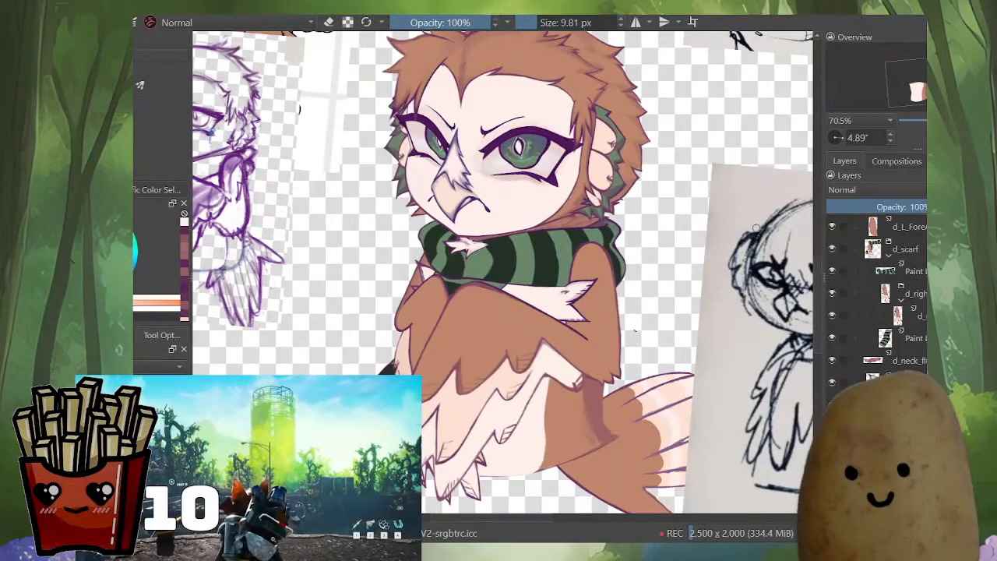
key("ctrl+t")
key("ctrl+t")
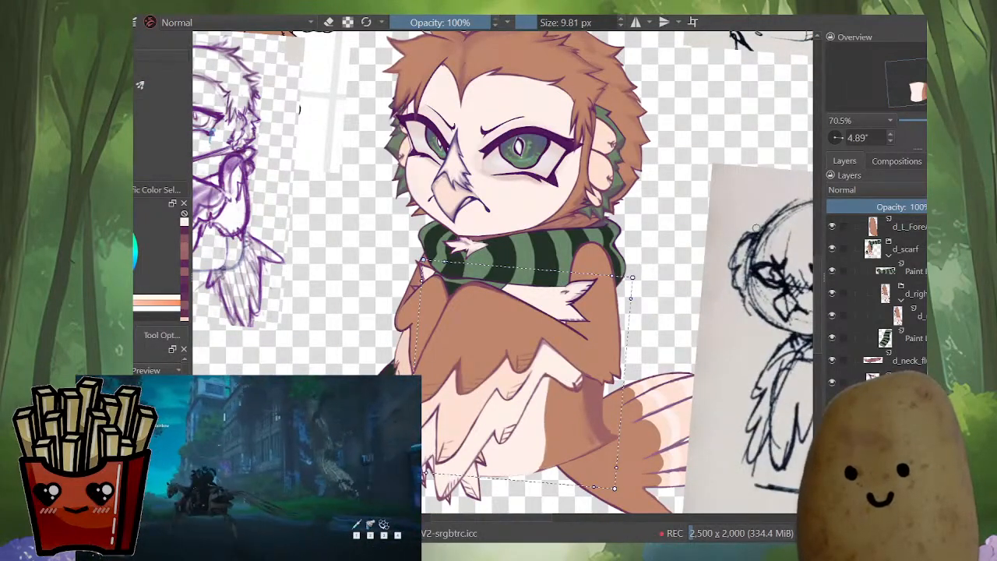
key("Up")
scroll(756, 228, "up", 1)
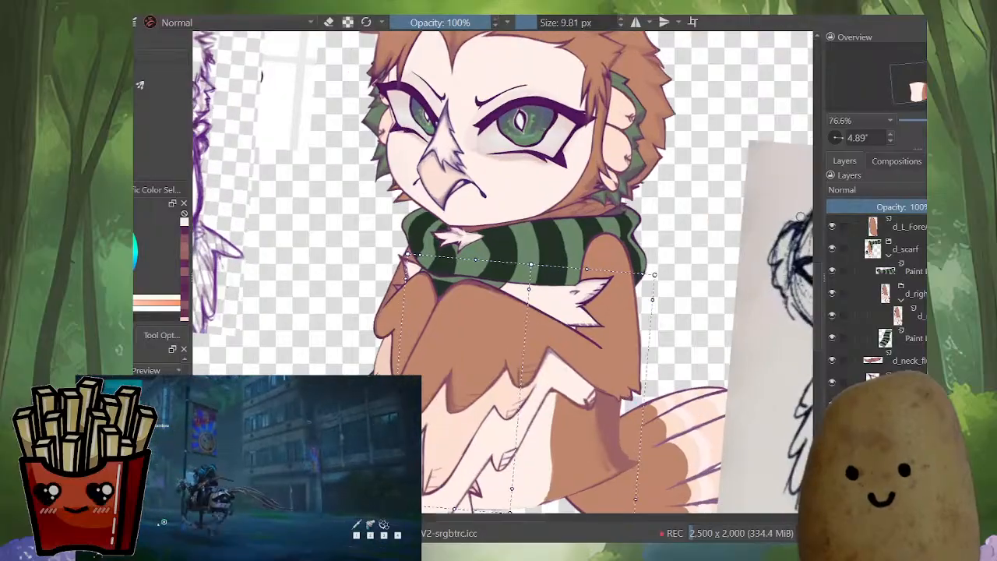
key("Return")
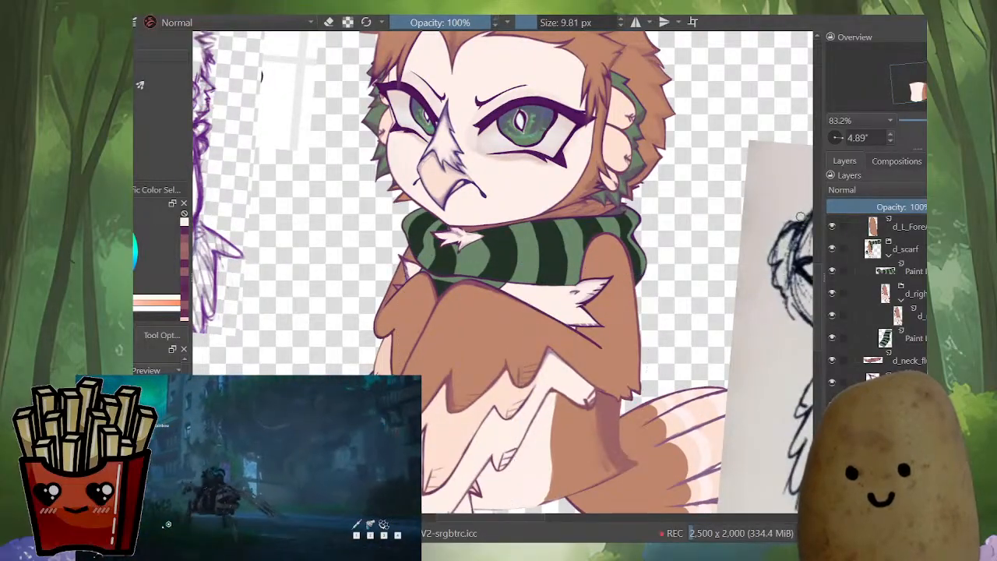
scroll(800, 217, "down", 3)
left_click_drag(800, 216, 744, 200)
scroll(451, 285, "up", 3)
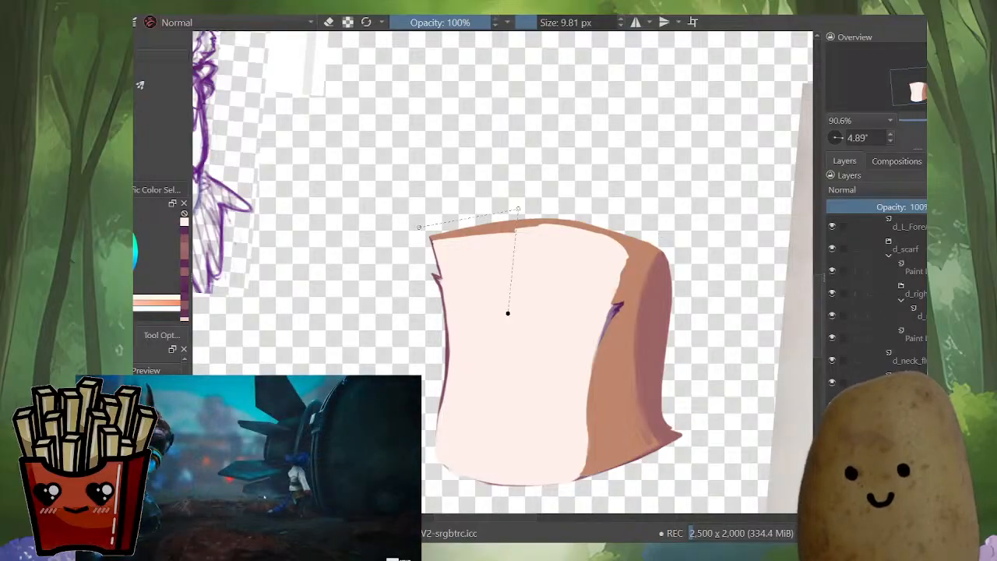
left_click_drag(507, 313, 498, 389)
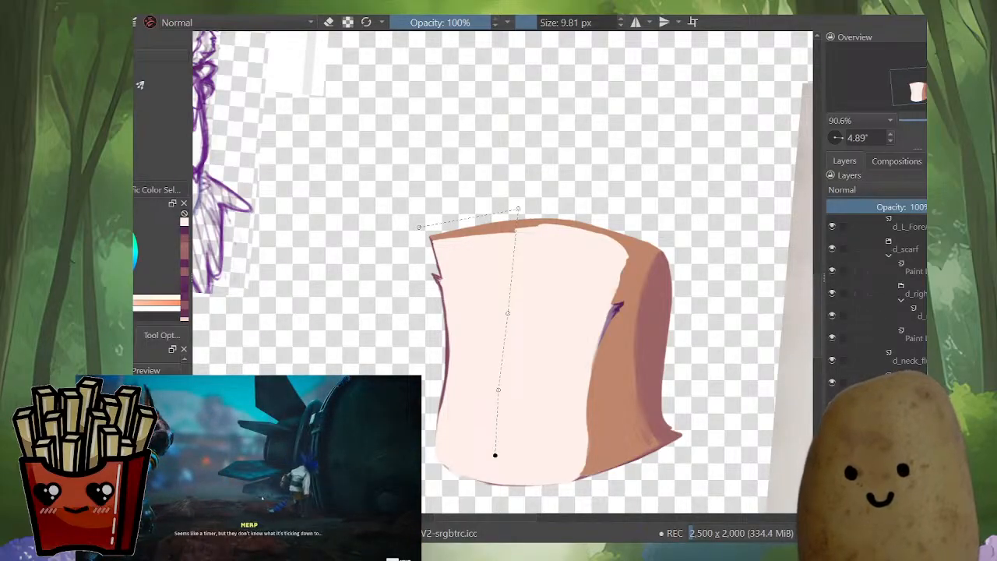
scroll(499, 327, "down", 1)
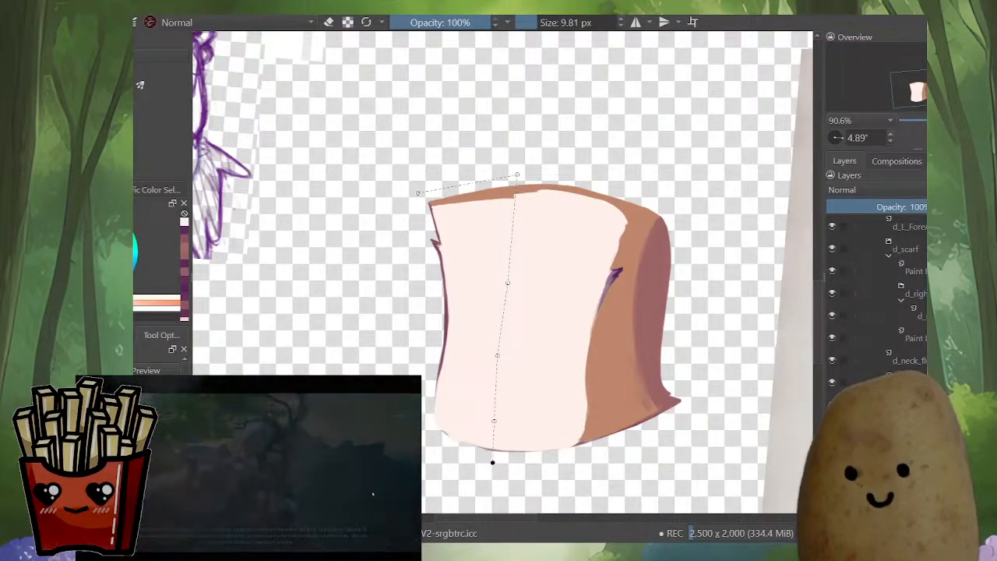
left_click(492, 463)
left_click(590, 455)
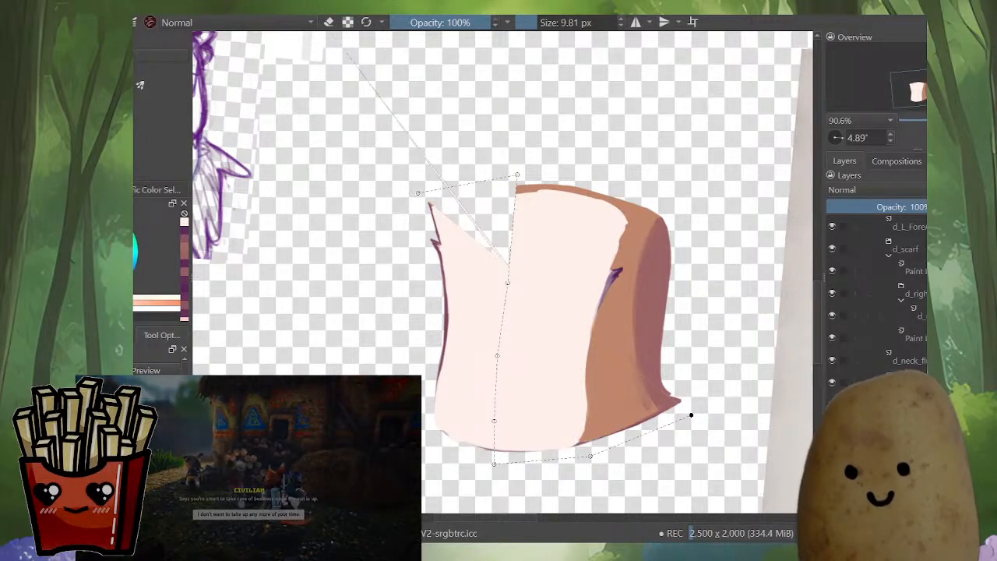
left_click(681, 380)
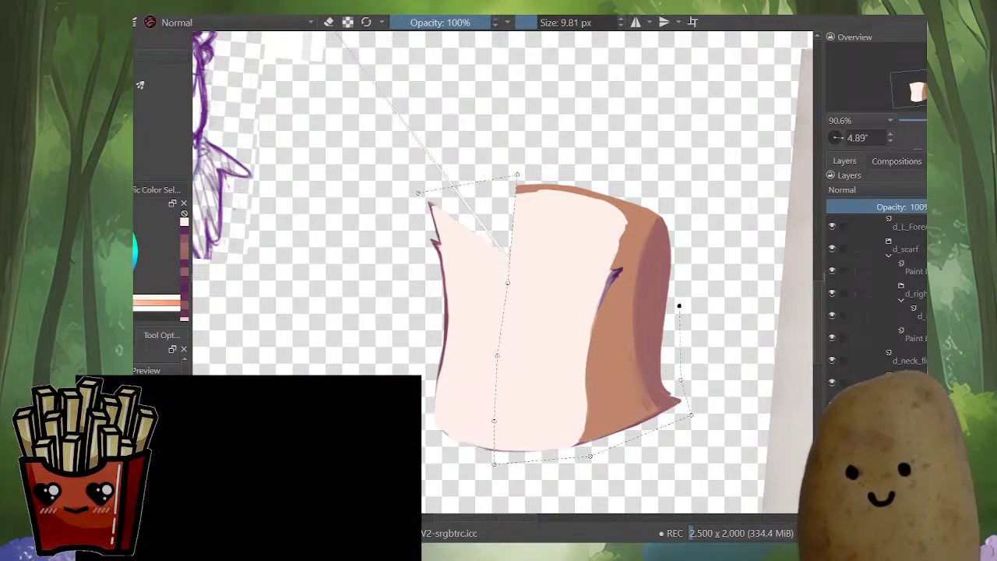
left_click(678, 305)
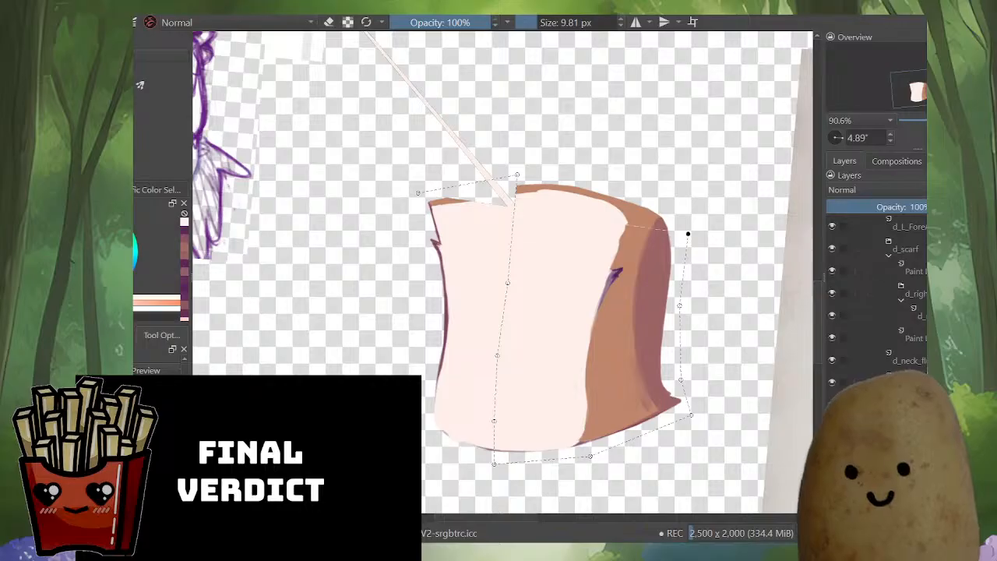
left_click(688, 233)
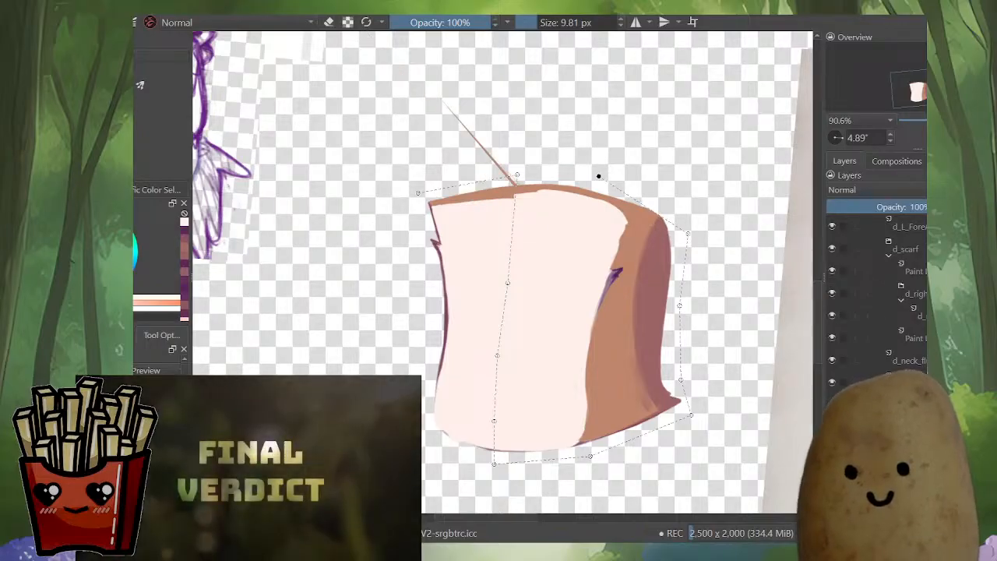
left_click(598, 176)
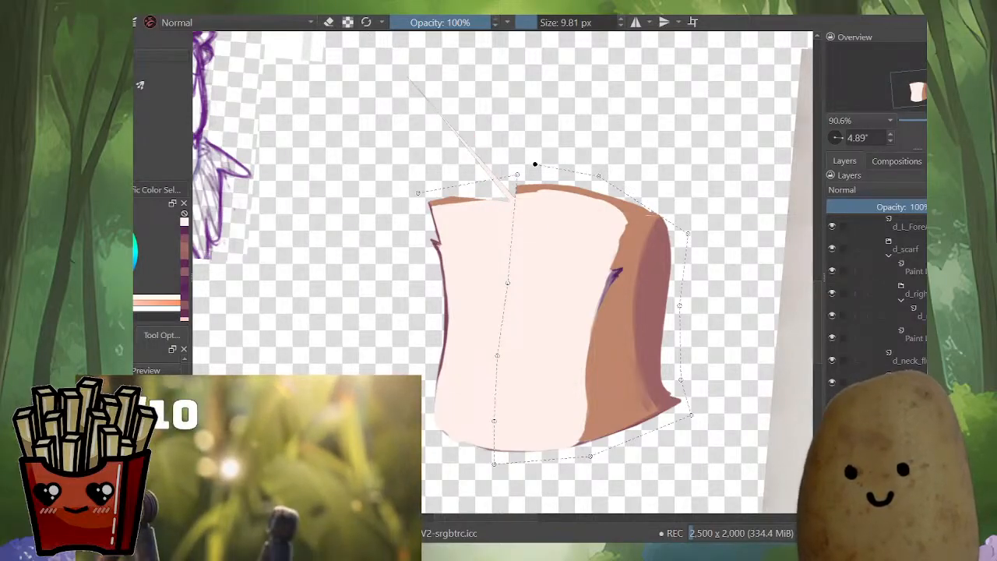
left_click(518, 173)
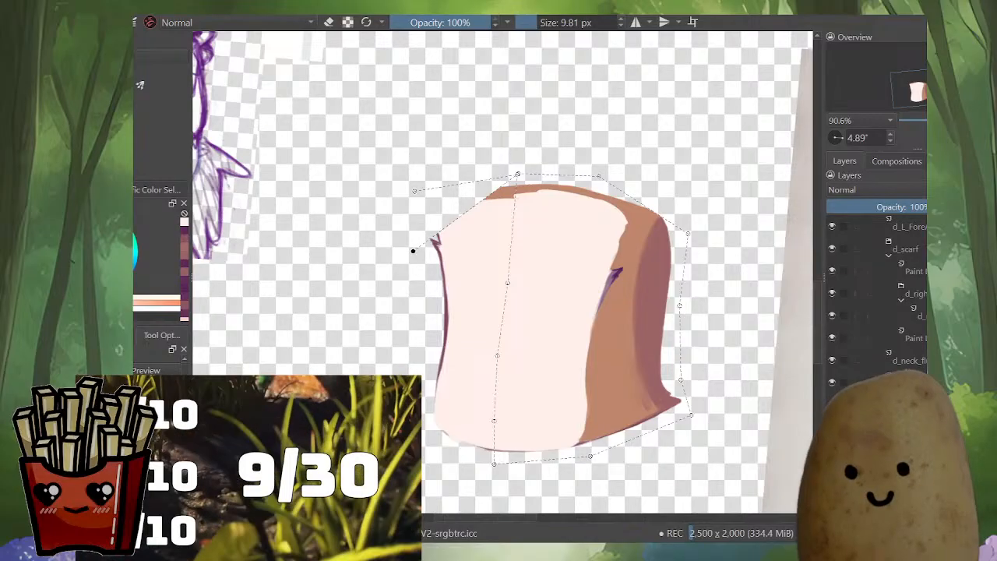
left_click_drag(414, 190, 418, 235)
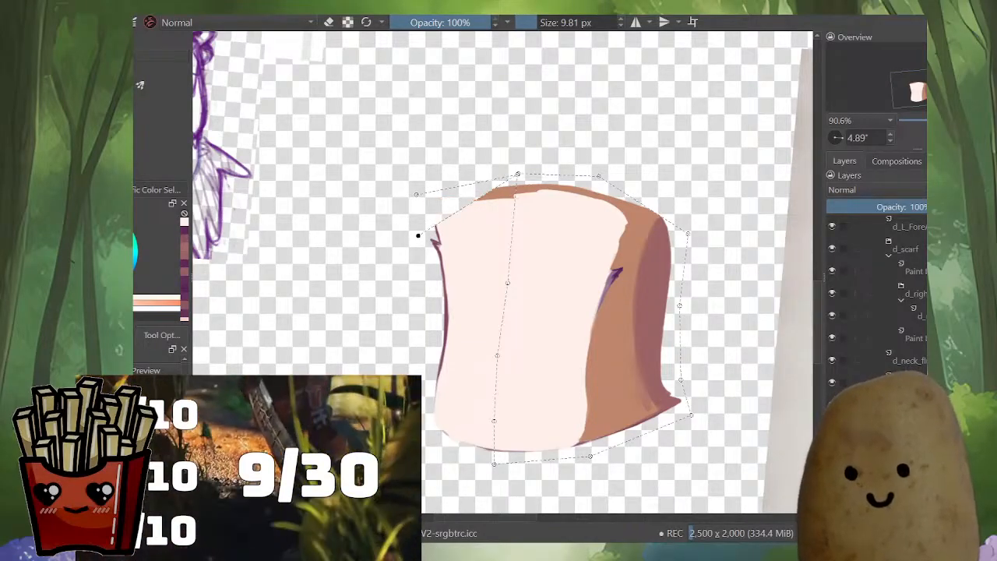
left_click_drag(518, 175, 399, 265)
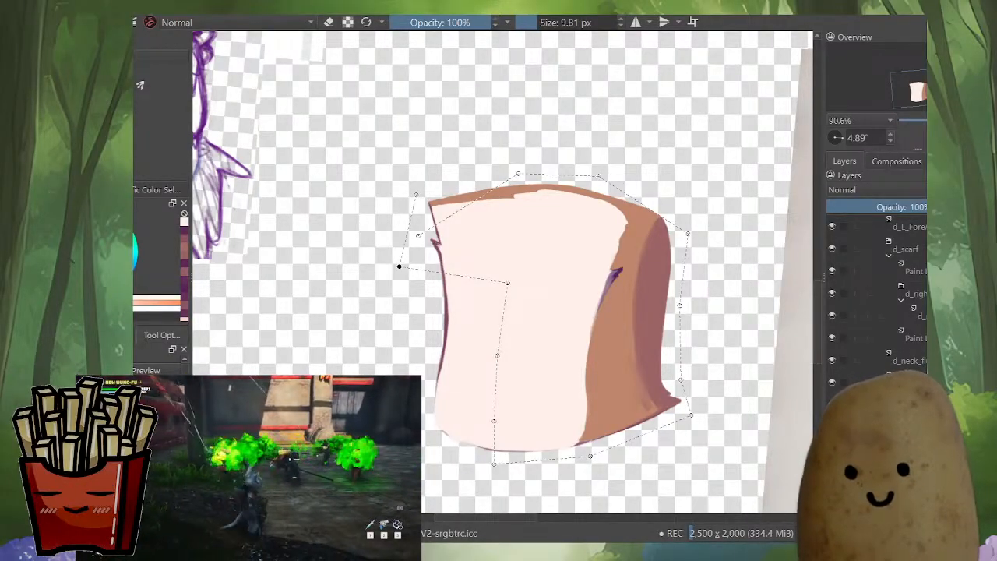
key("Return")
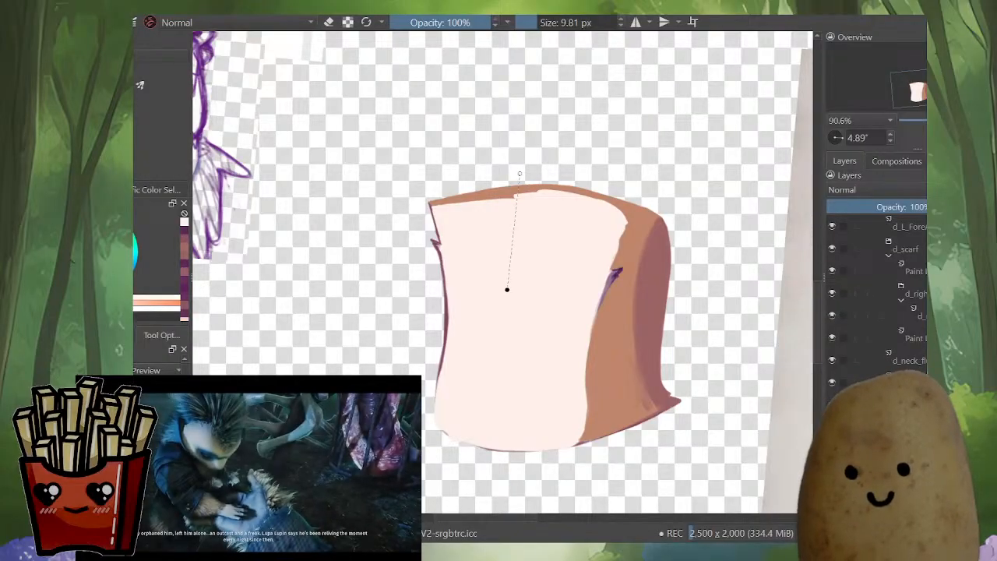
left_click(495, 464)
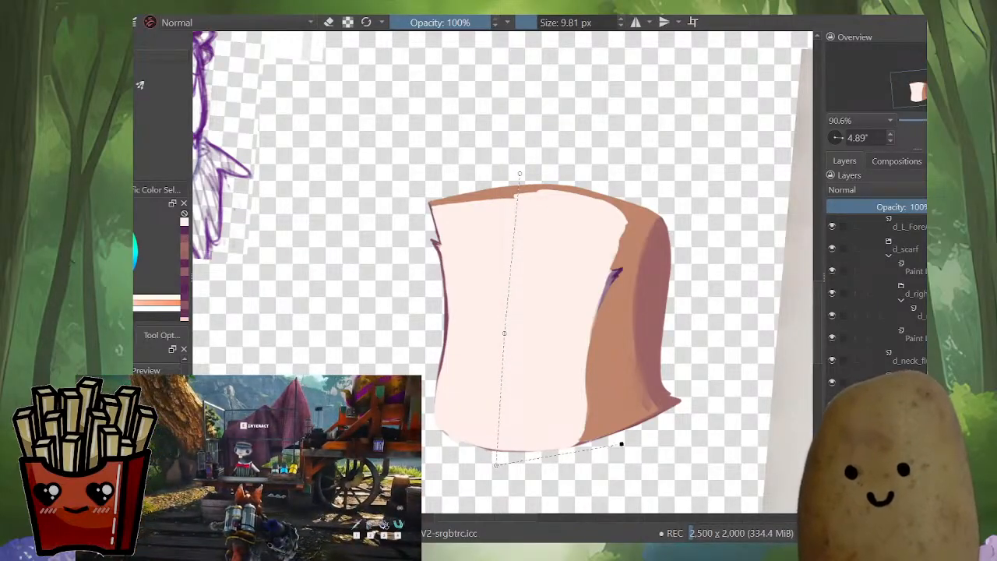
left_click(620, 443)
left_click(694, 400)
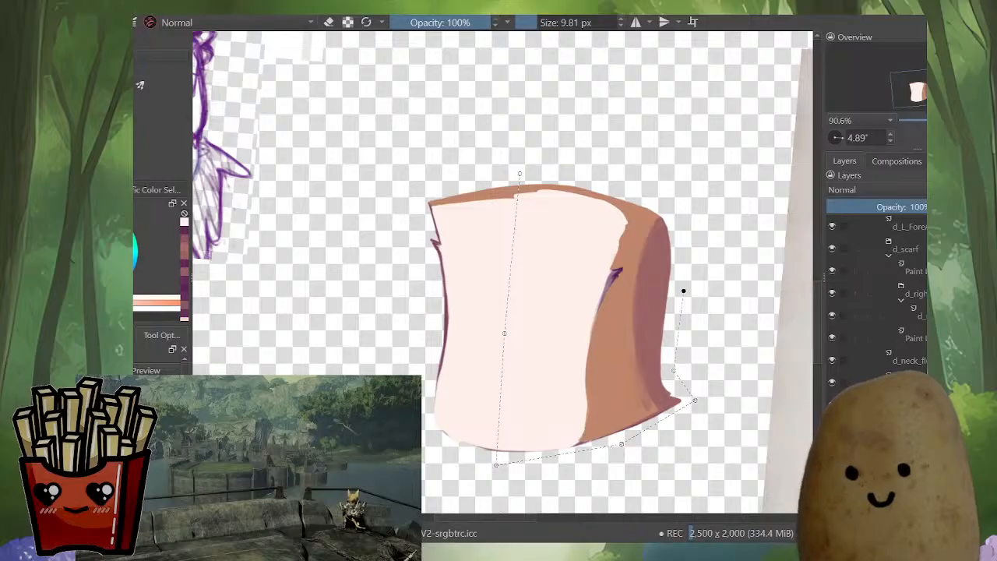
left_click(662, 194)
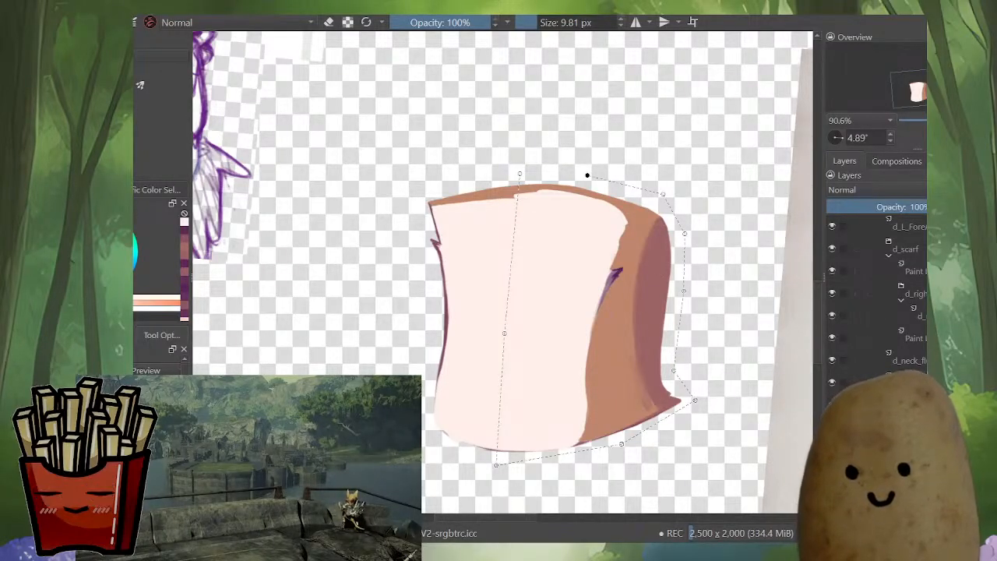
left_click(587, 174)
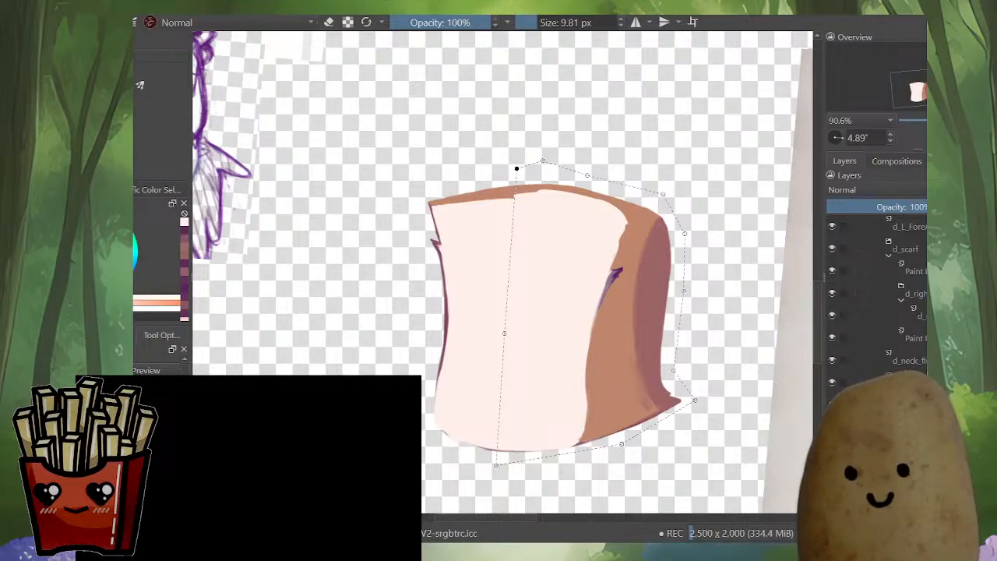
left_click_drag(506, 313, 504, 333)
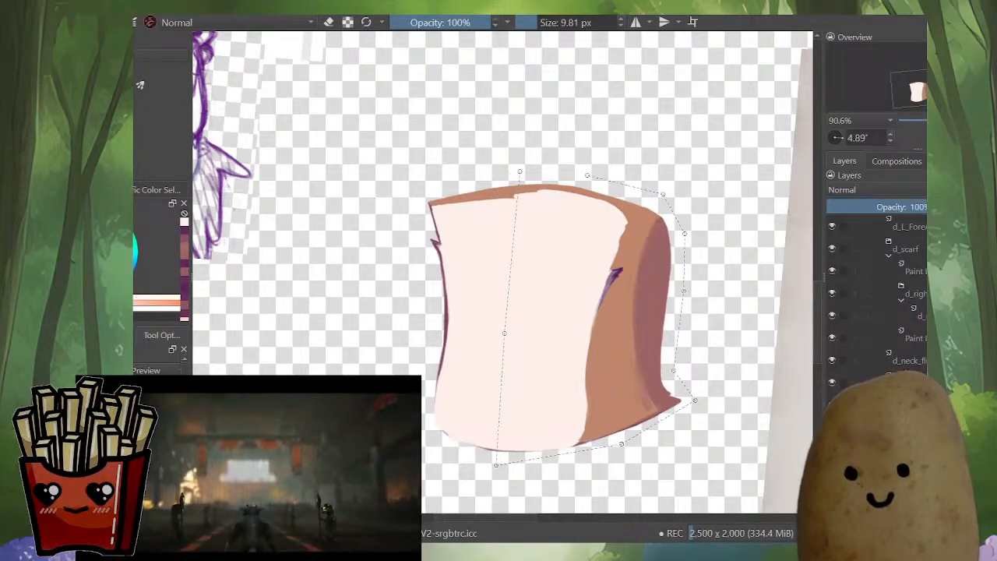
Step: Start a warp transform on the isolated body layer with anchor points around its outline, and raise the middle of its upper edge slightly
key("b")
key("ctrl+t")
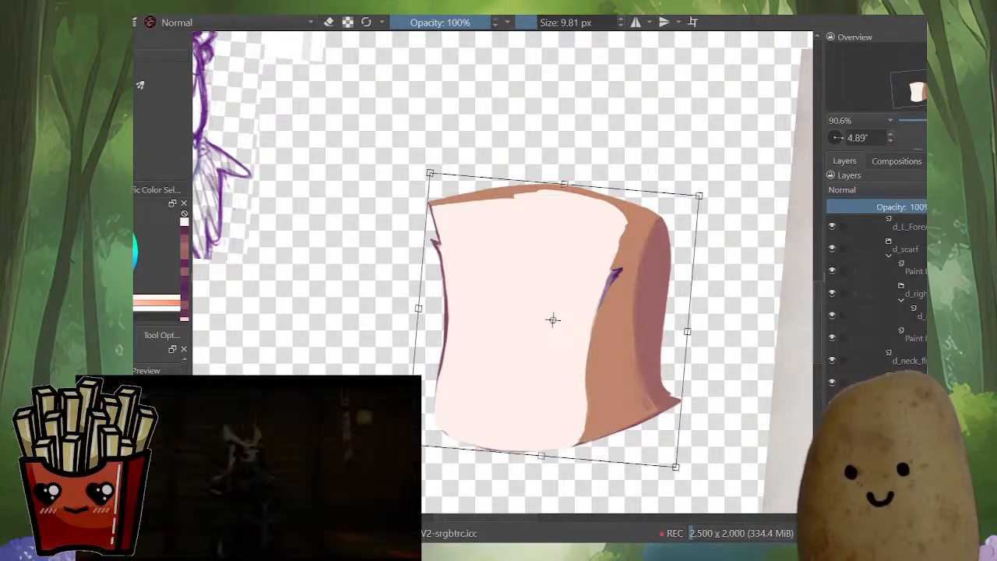
left_click(156, 499)
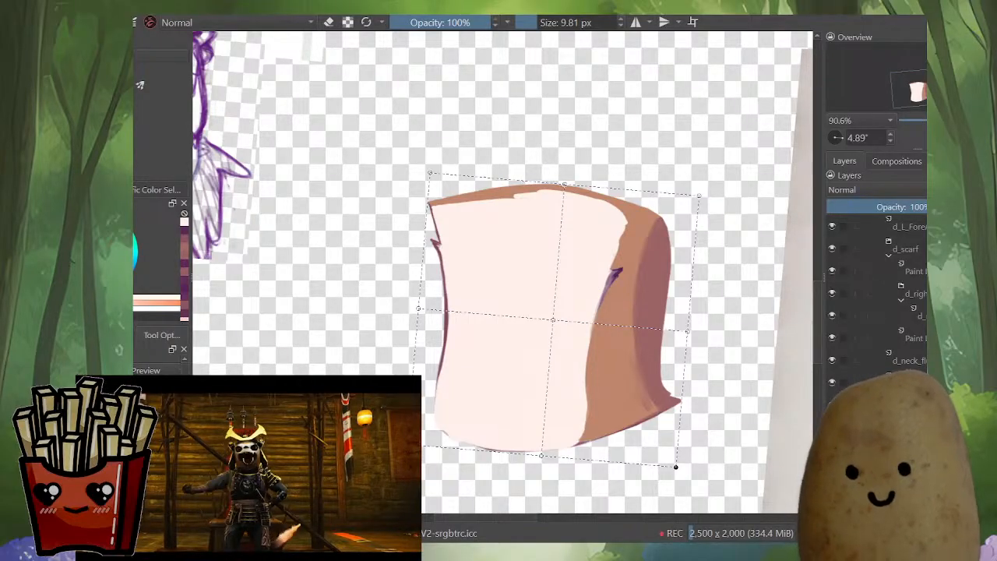
key("Return")
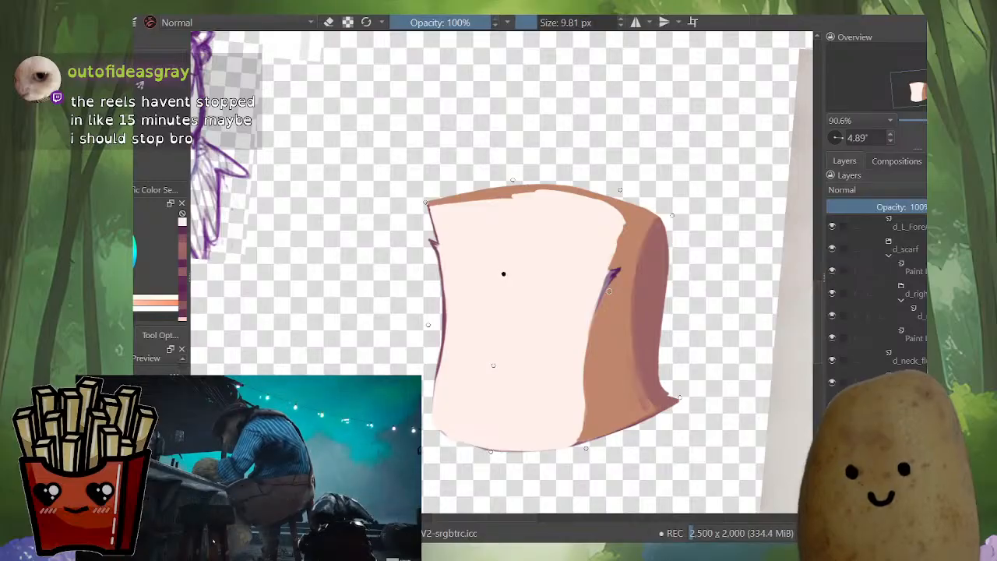
left_click_drag(510, 179, 376, 302)
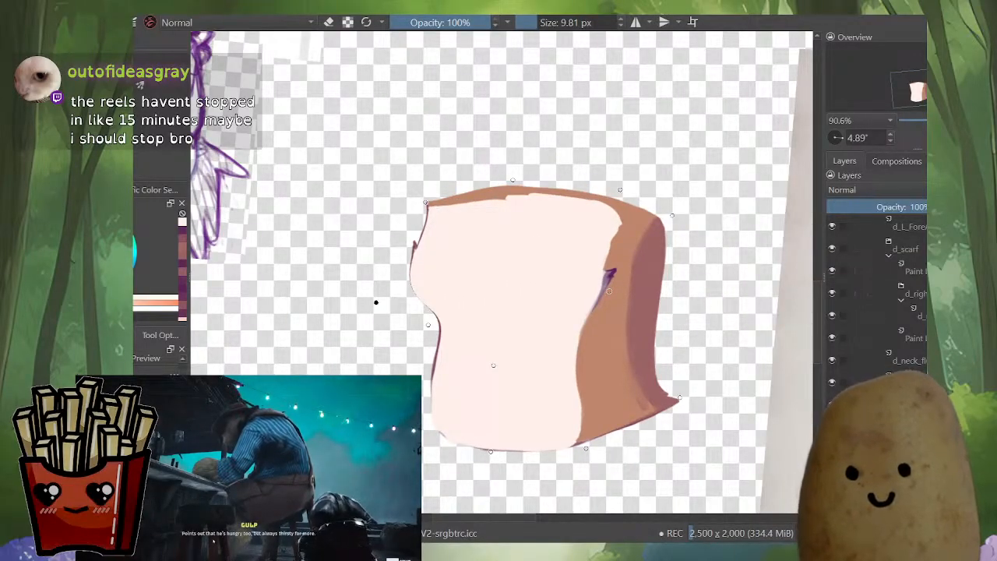
left_click_drag(377, 302, 502, 261)
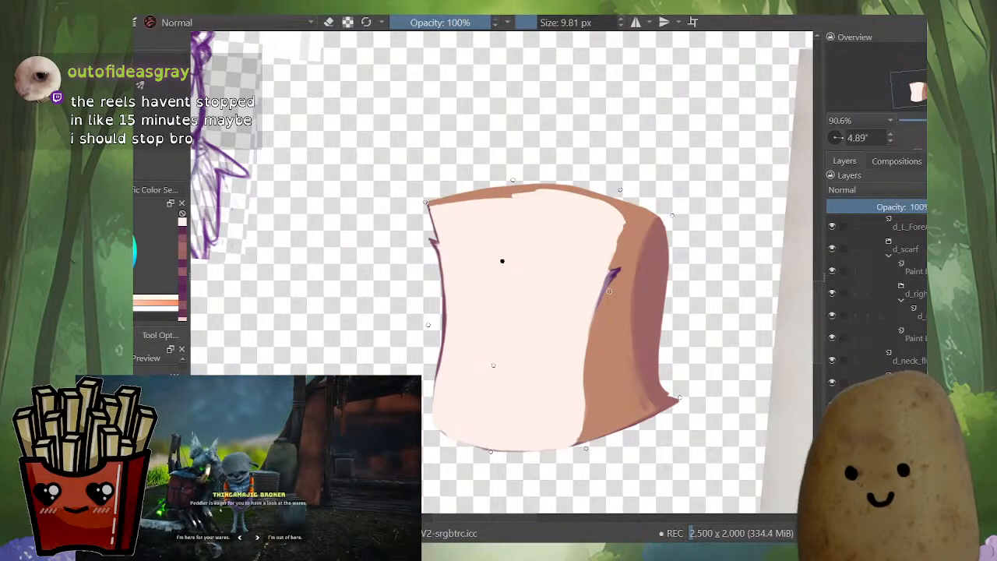
left_click_drag(513, 176, 514, 173)
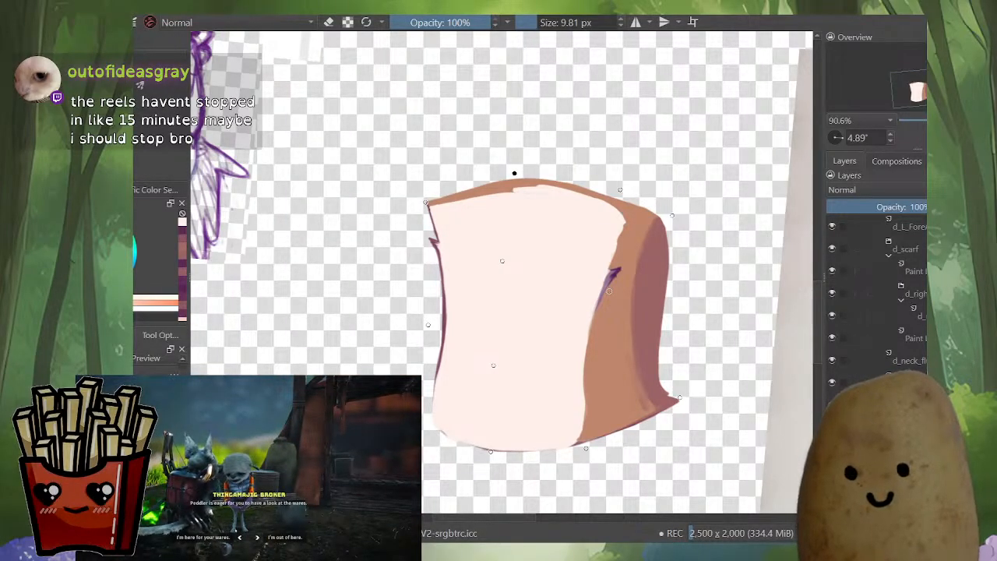
Step: Shift the body's central warp anchors upward, lifting the lower edge and arching the upper edge into a higher peak
left_click_drag(490, 444, 490, 443)
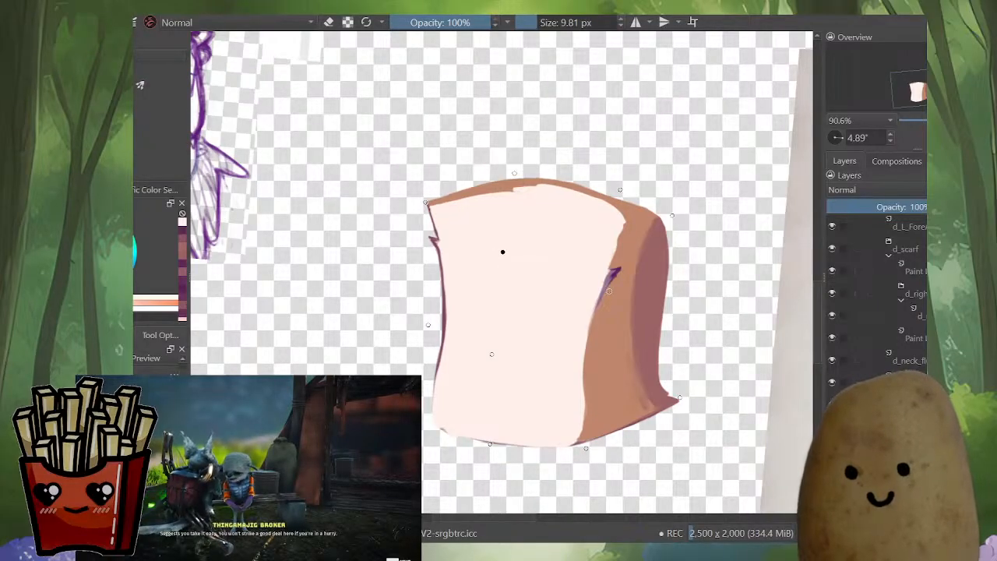
left_click_drag(514, 172, 517, 169)
left_click_drag(492, 355, 493, 344)
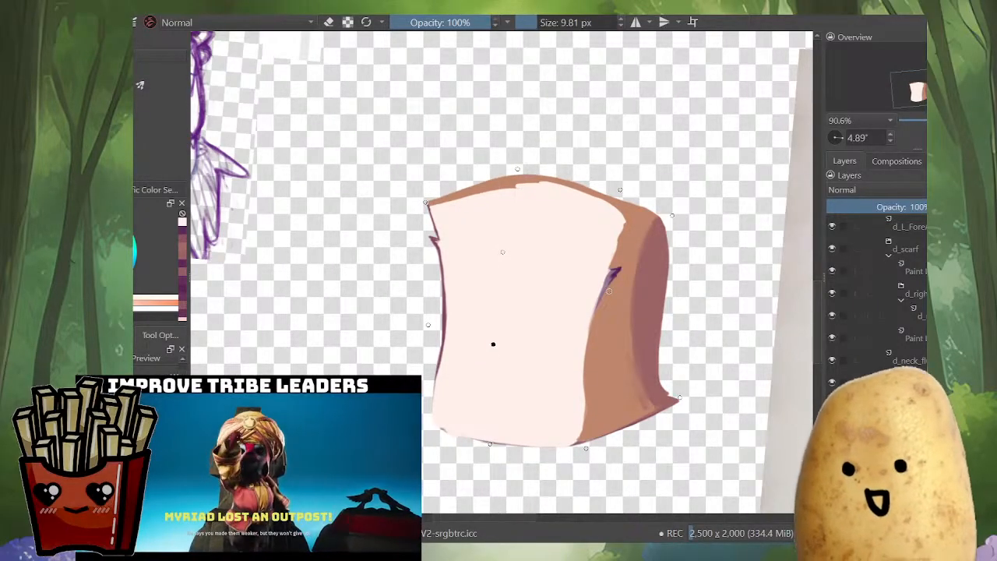
left_click_drag(517, 169, 517, 162)
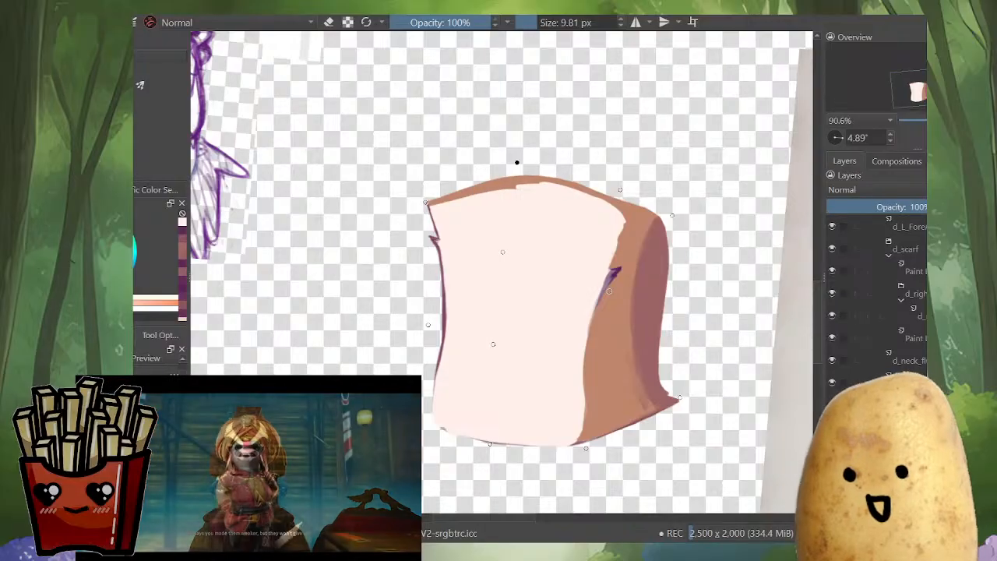
Step: Lower the body's brown upper shoulder, pull the lower tail-side tip slightly inward, raise the nearby lower edge, and apply the warp
left_click_drag(673, 226, 673, 232)
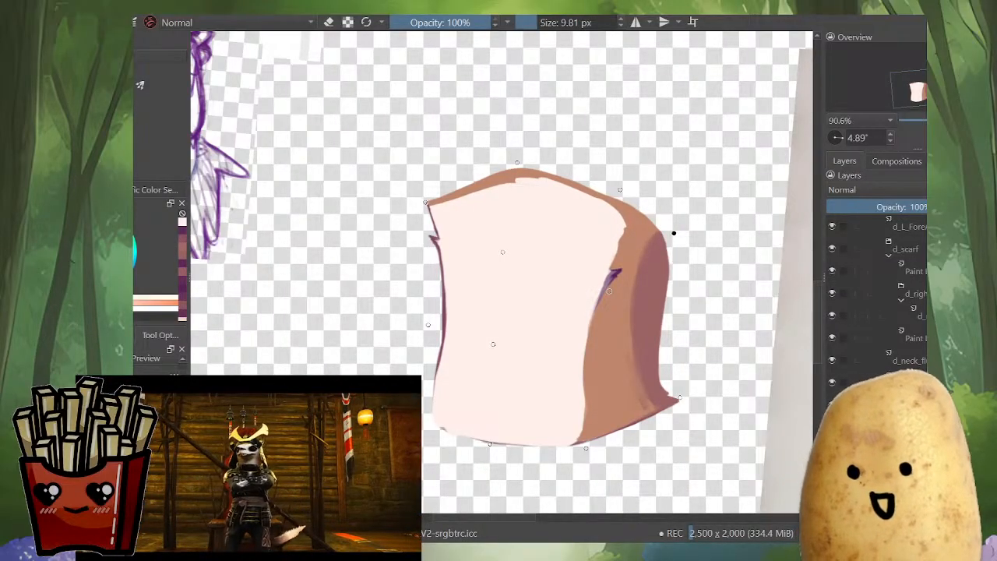
left_click_drag(674, 232, 673, 233)
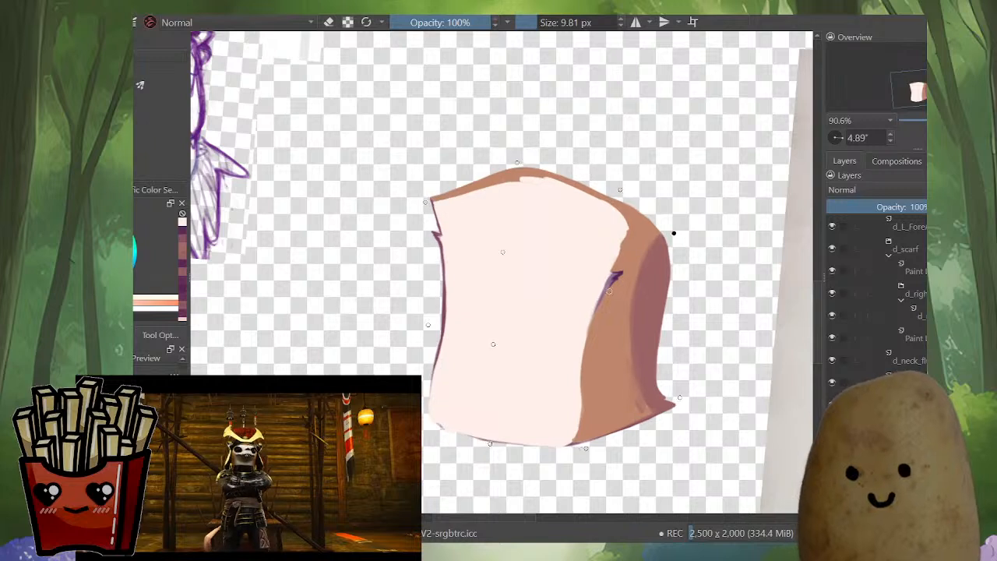
left_click_drag(678, 399, 675, 399)
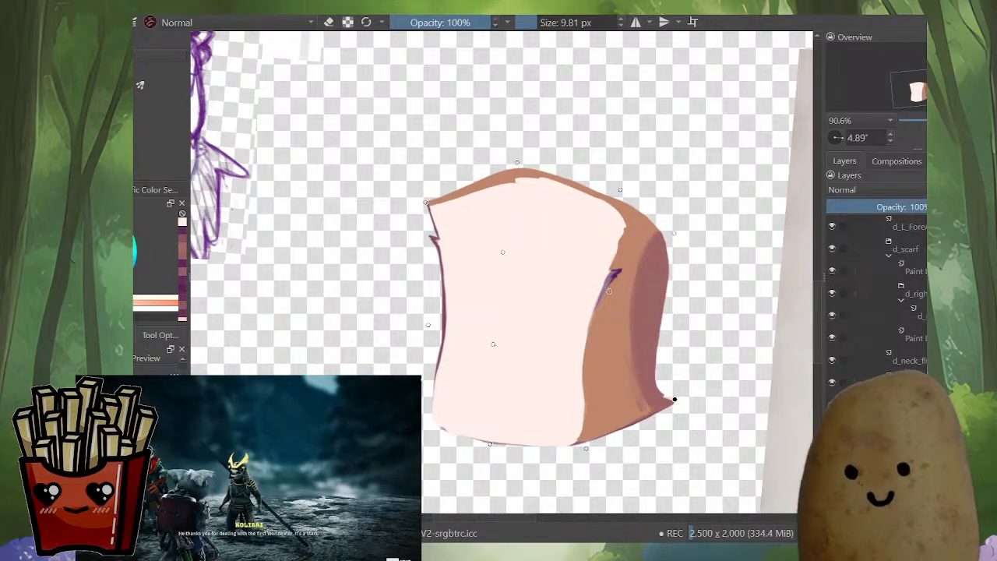
left_click_drag(586, 448, 586, 443)
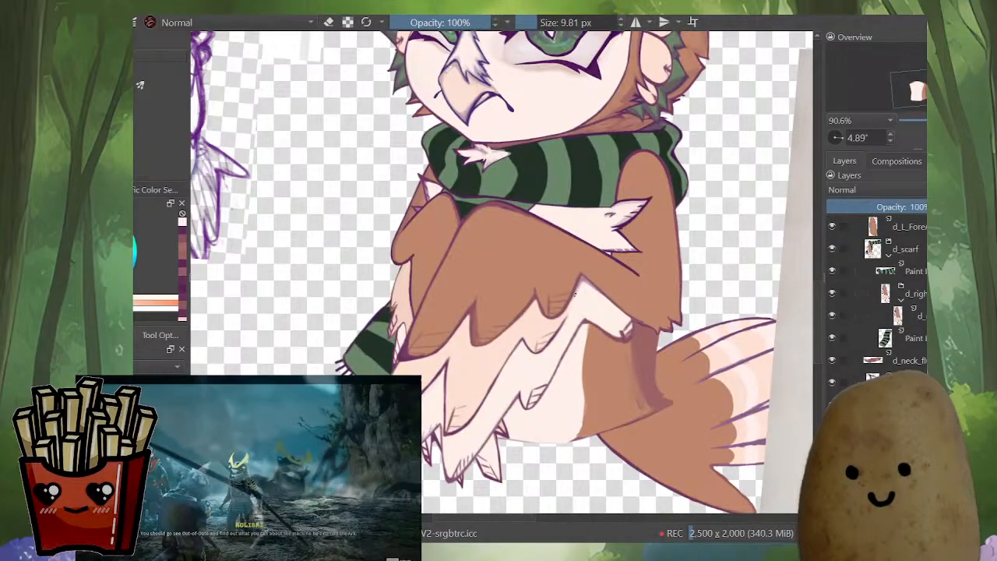
Step: Transform the body layer, nudging the middles of its upper and lower edges upward and its lower tail-side corner inward, and apply it
key("m")
scroll(576, 397, "down", 5)
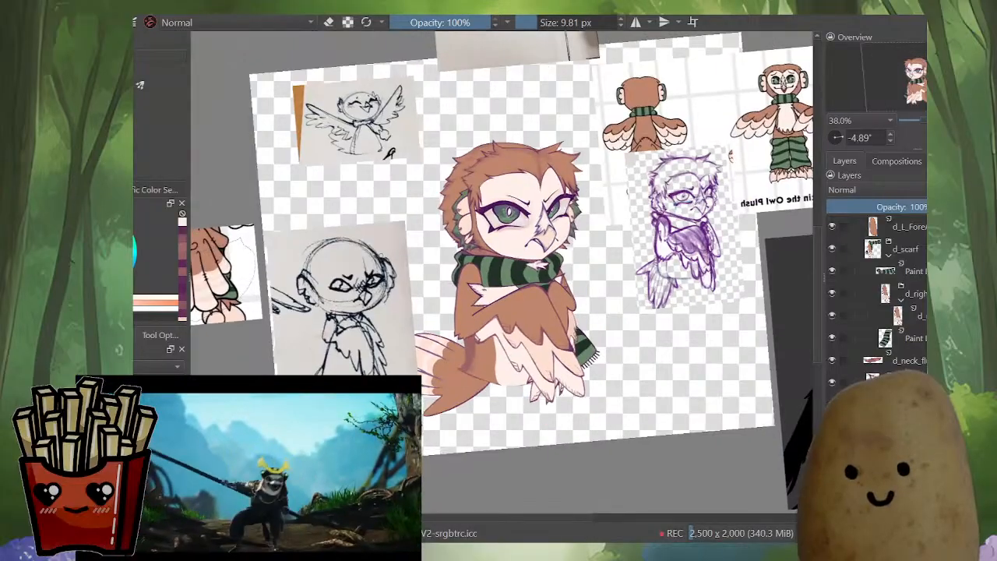
key("m")
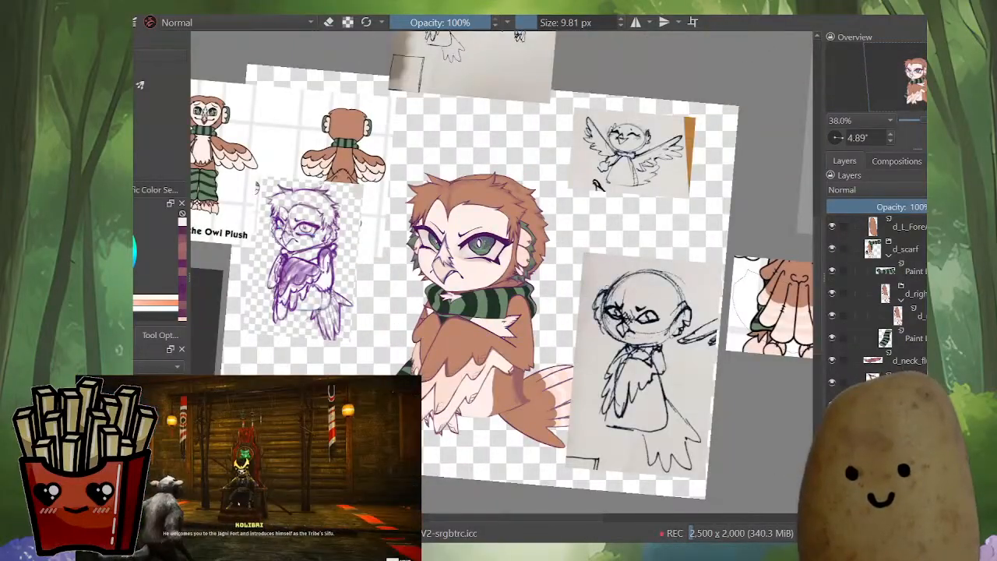
left_click_drag(531, 442, 550, 461)
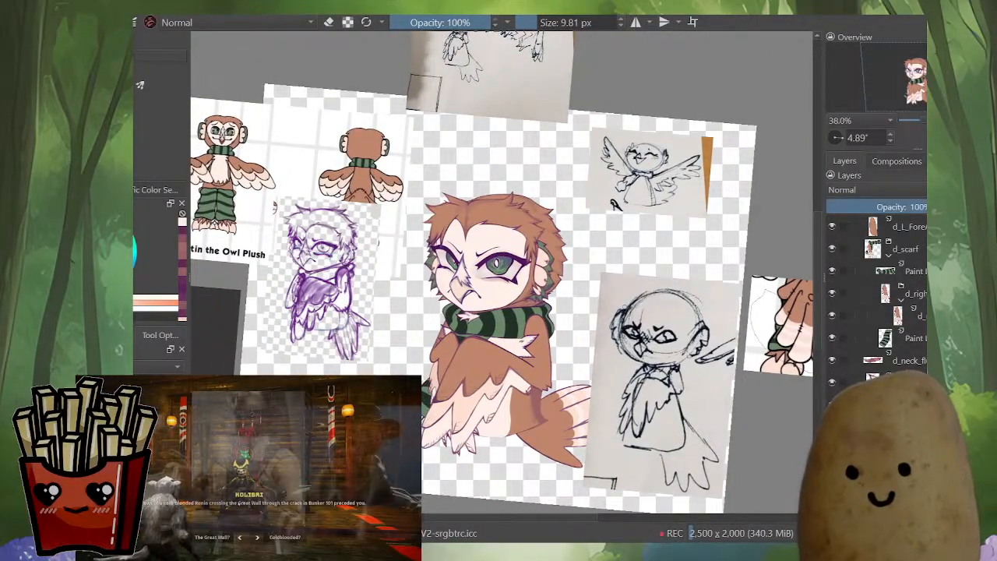
scroll(525, 425, "up", 4)
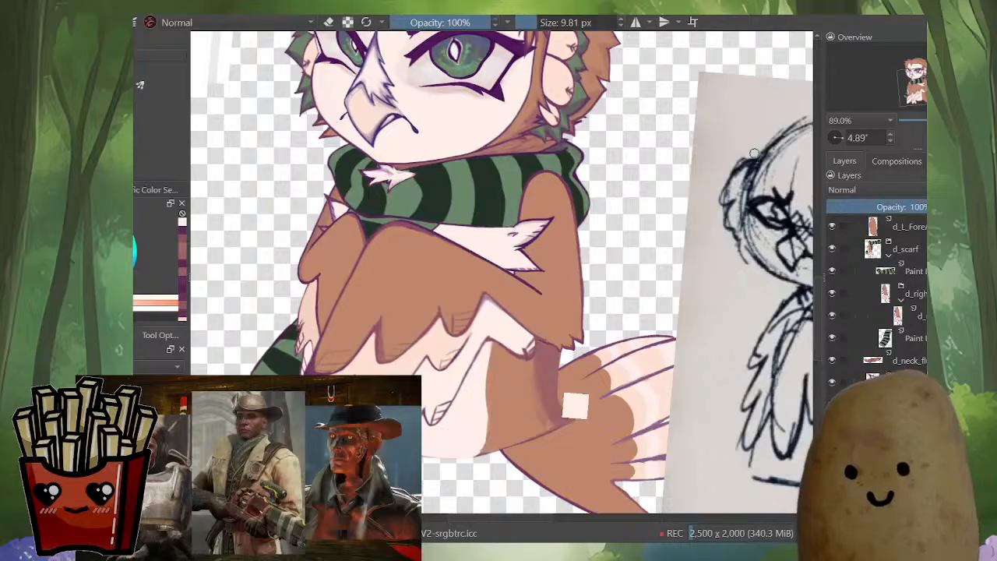
key("ctrl+t")
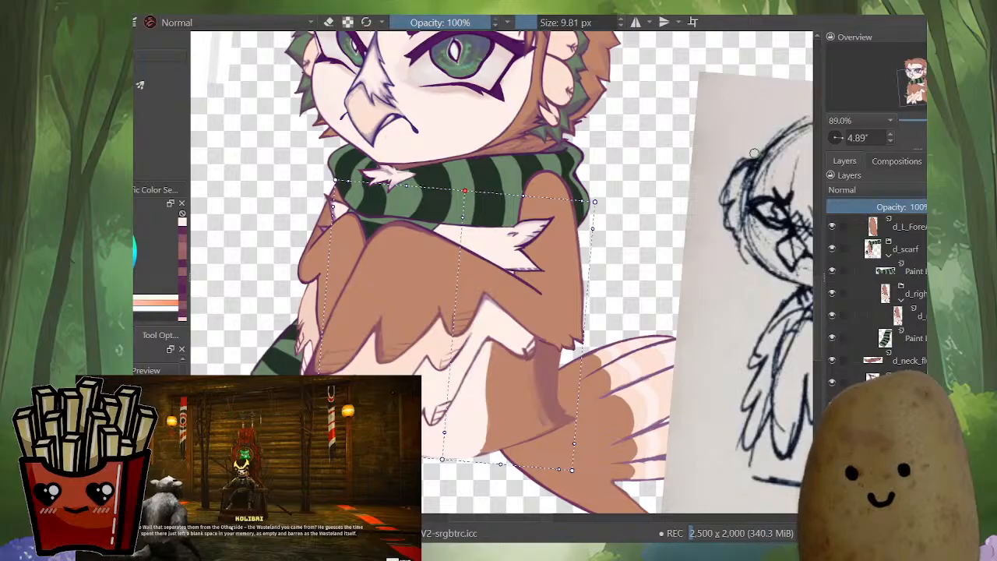
left_click_drag(464, 190, 463, 185)
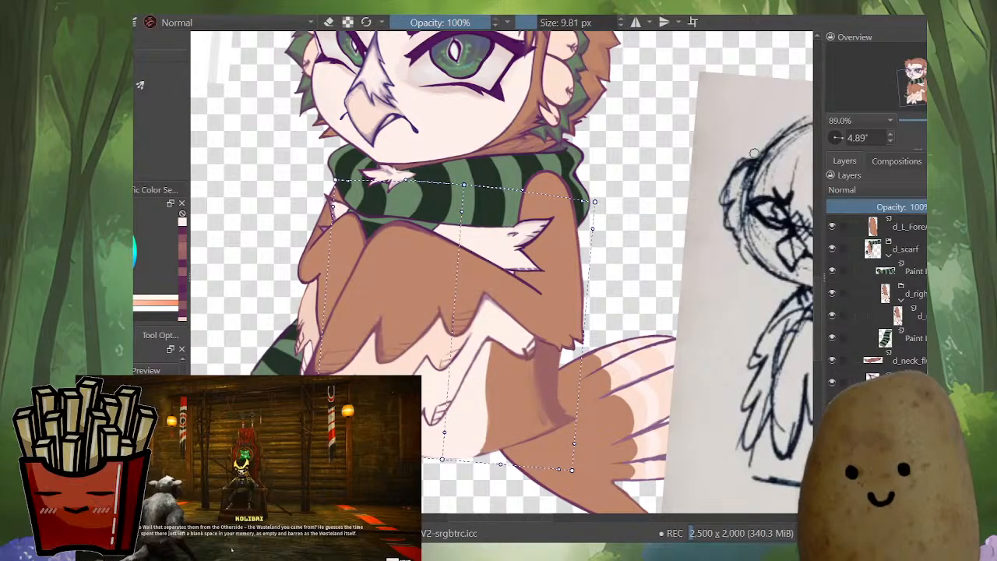
left_click_drag(441, 459, 440, 454)
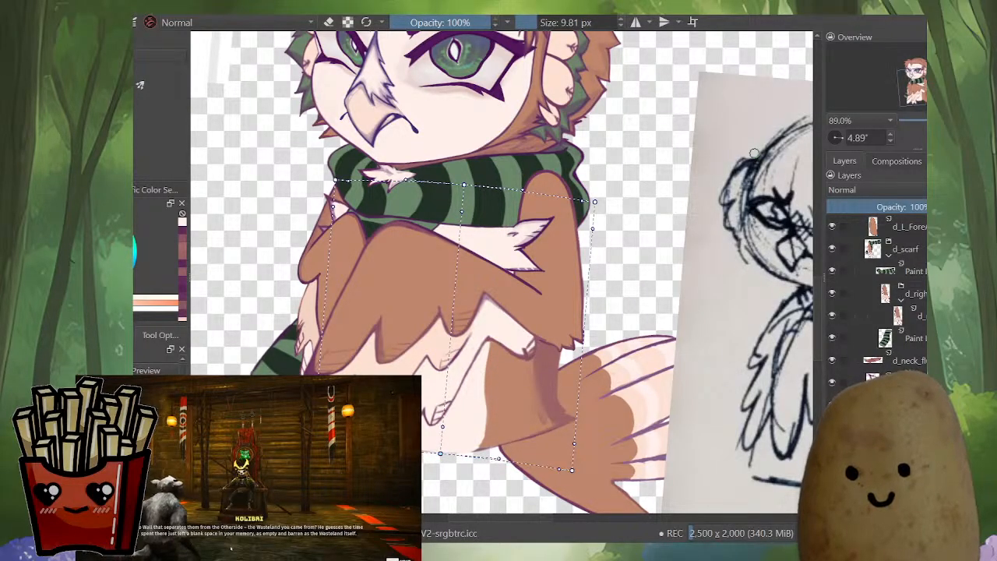
left_click_drag(572, 470, 565, 446)
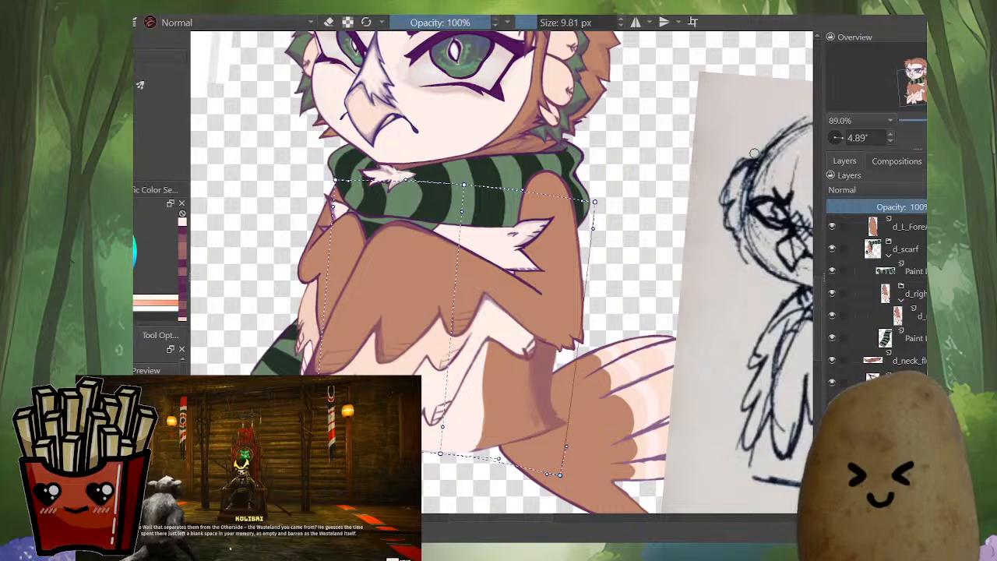
key("m")
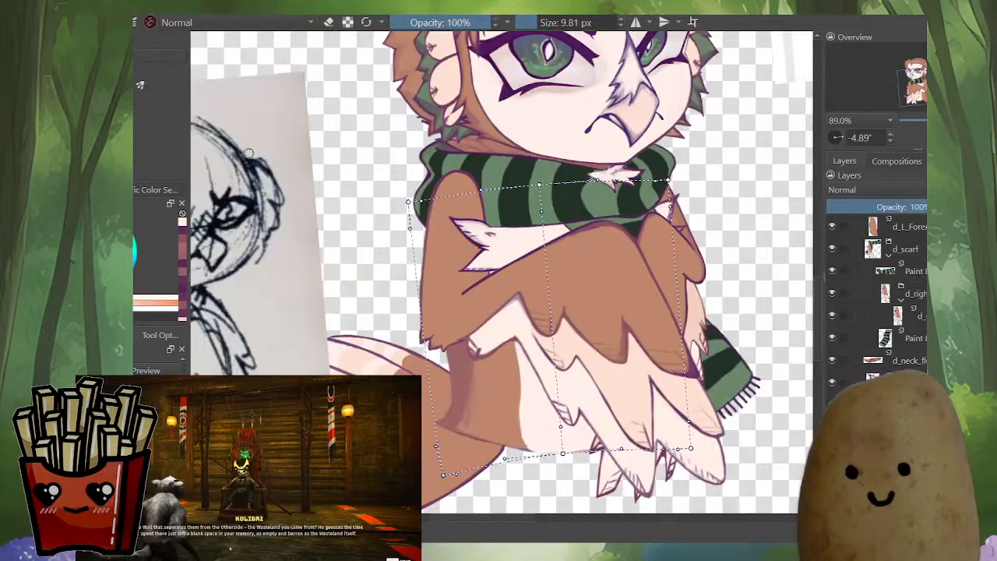
key("Return")
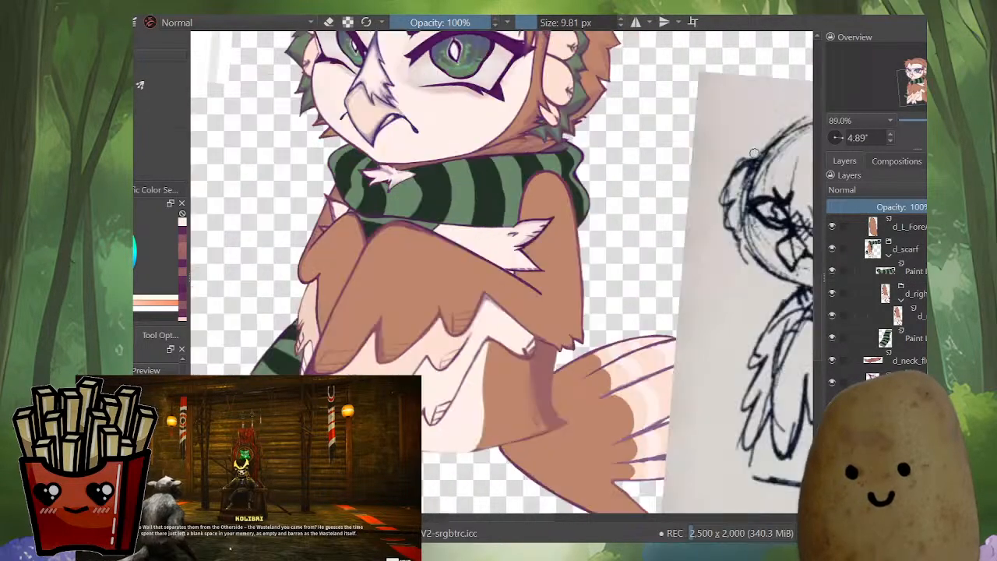
Step: Sample the outline colour near the crossed arm's line, and check the body layer in isolation and in a mirrored view
key("m")
key("b")
left_click_drag(539, 294, 544, 191)
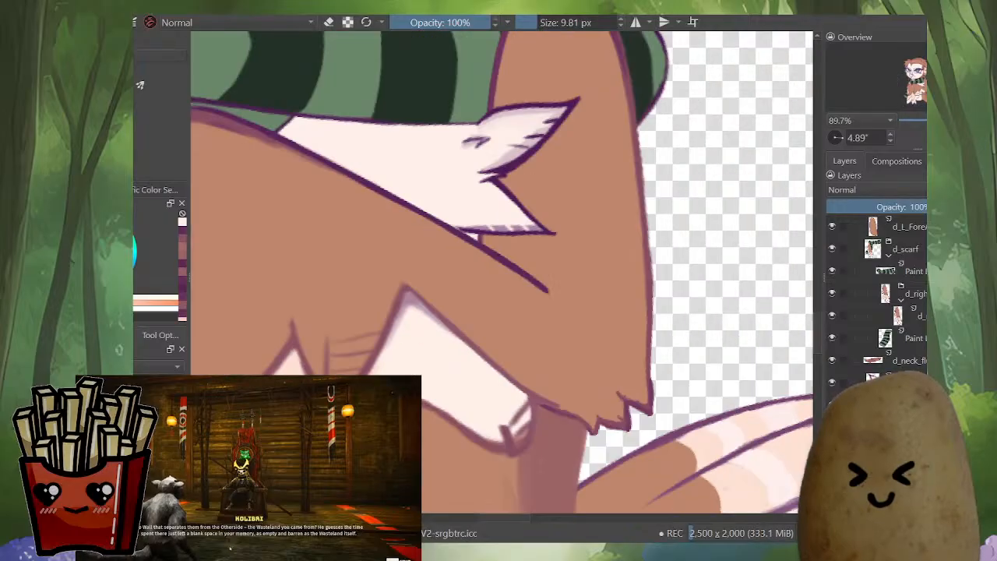
left_click(550, 286, "ctrl")
left_click_drag(560, 294, 576, 394)
key("i")
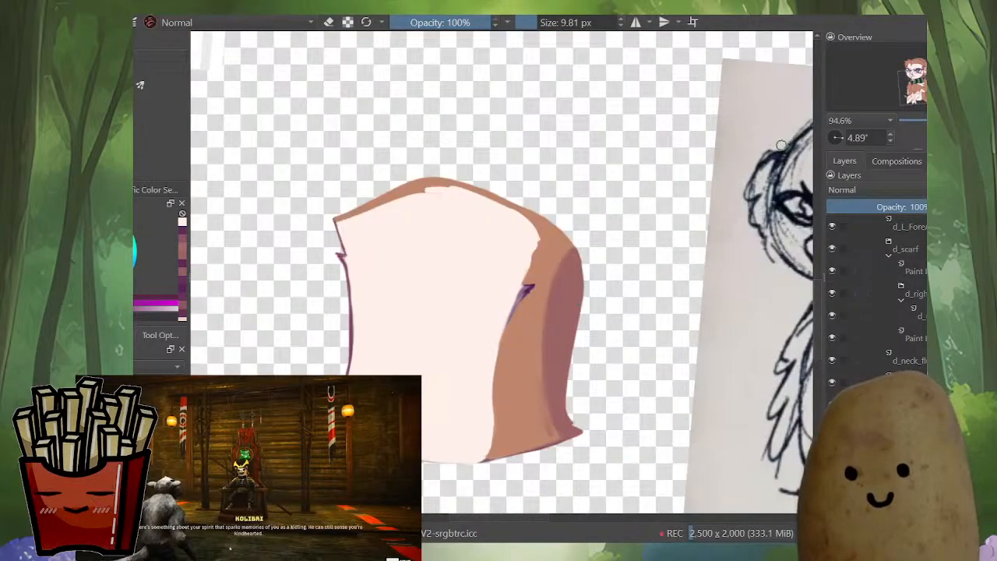
key("i")
key("m")
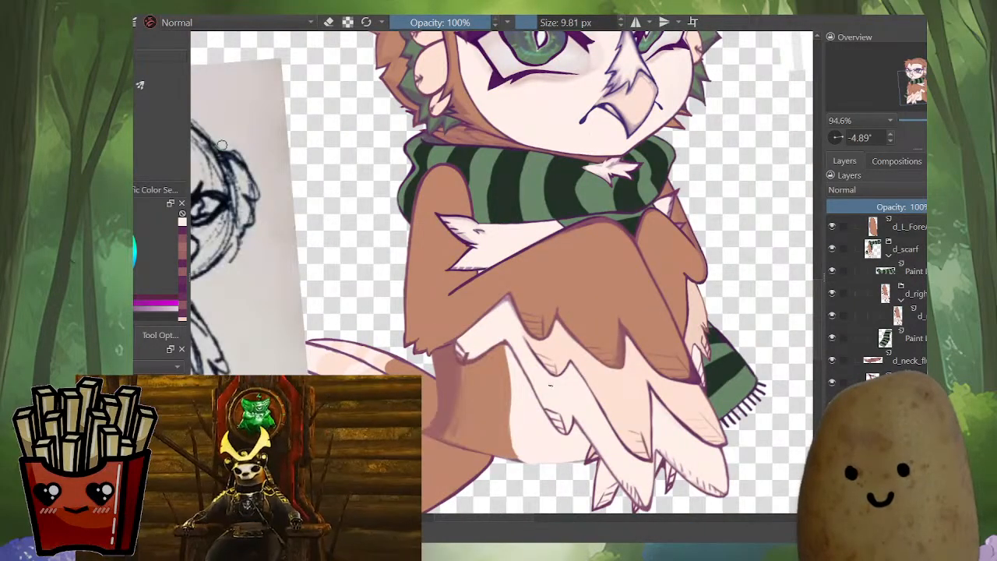
Step: On the isolated body layer, erase a sliver from the outer edge of the shaded brown back and shoulder at 32.24 px
mouse_move(553, 364)
left_mouse_down()
mouse_move(528, 460)
mouse_move(505, 302)
left_mouse_up()
key("i")
key("i")
key("i")
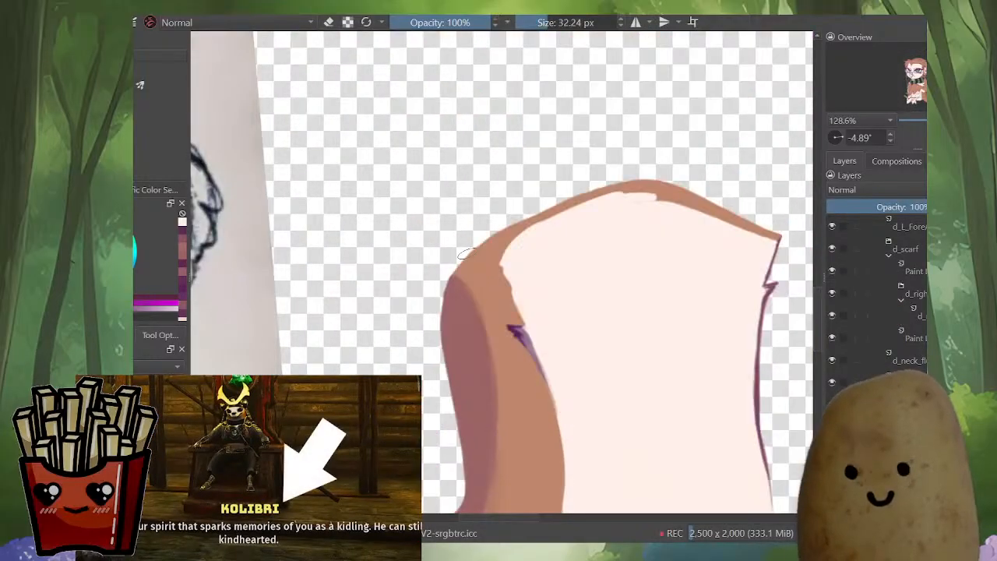
key("e")
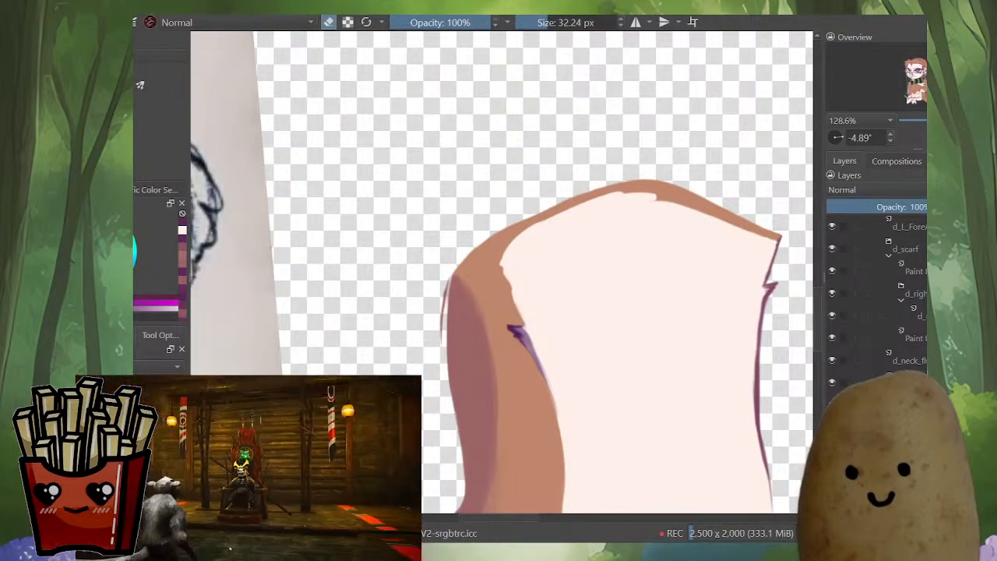
mouse_move(456, 474)
left_mouse_down()
mouse_move(447, 359)
mouse_move(478, 213)
left_mouse_up()
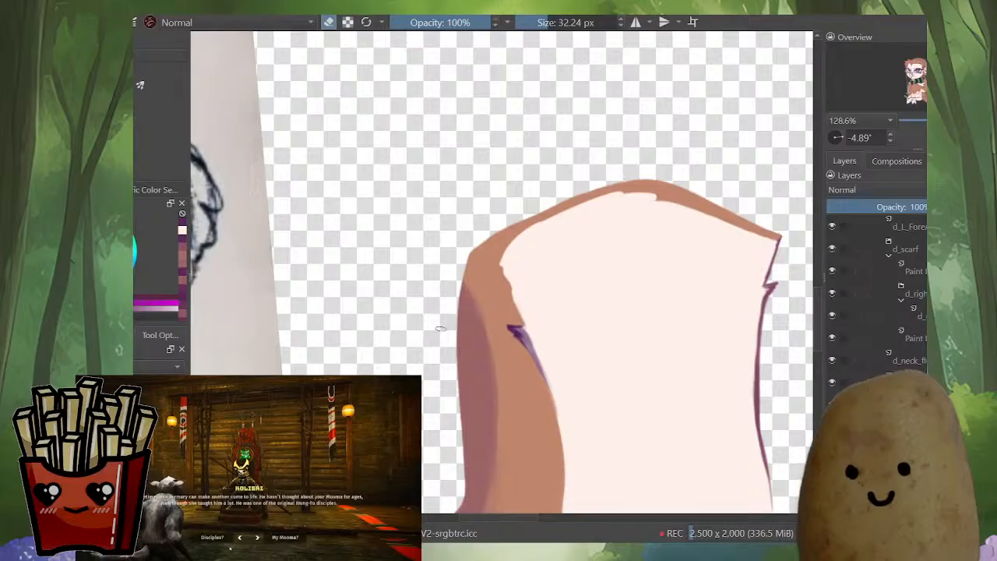
left_click_drag(441, 328, 494, 223)
key("i")
mouse_move(538, 286)
left_mouse_down()
mouse_move(499, 241)
mouse_move(372, 168)
mouse_move(372, 257)
left_mouse_up()
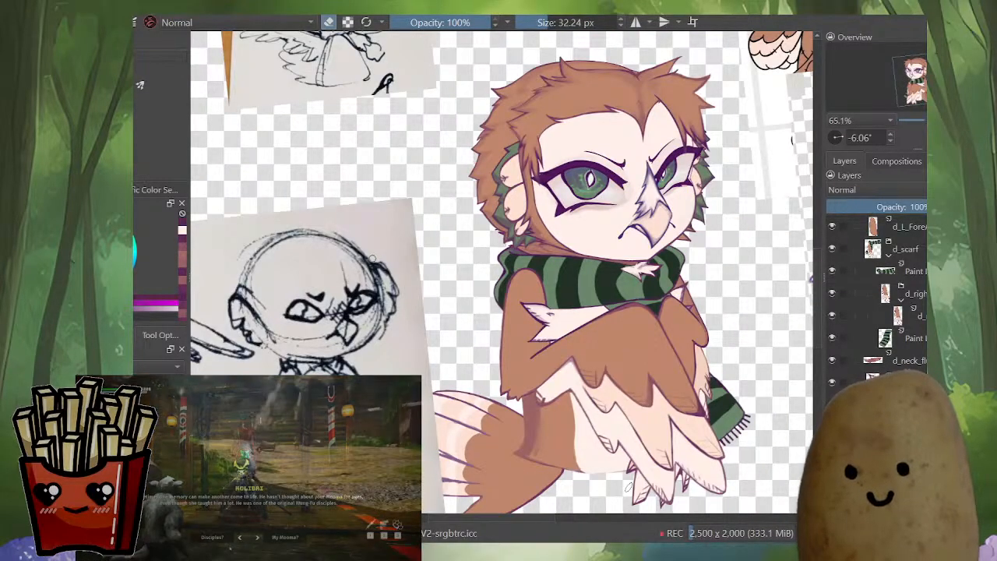
key("i")
key("i")
left_click_drag(372, 258, 265, 175)
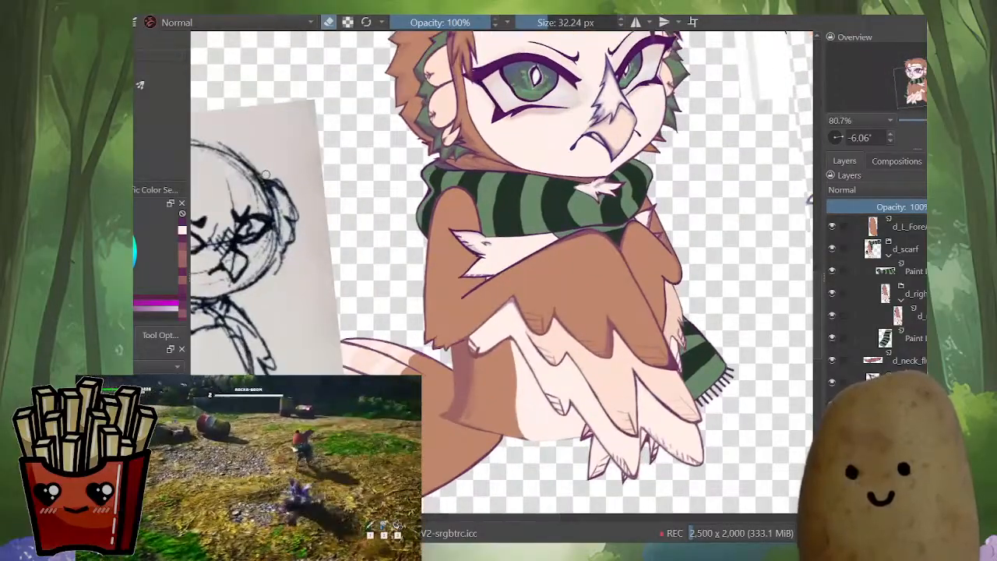
Step: Collapse the d_scarf group and hide the scarf, left forearm and left arm layers to expose the body
left_click(888, 255)
left_click(832, 337)
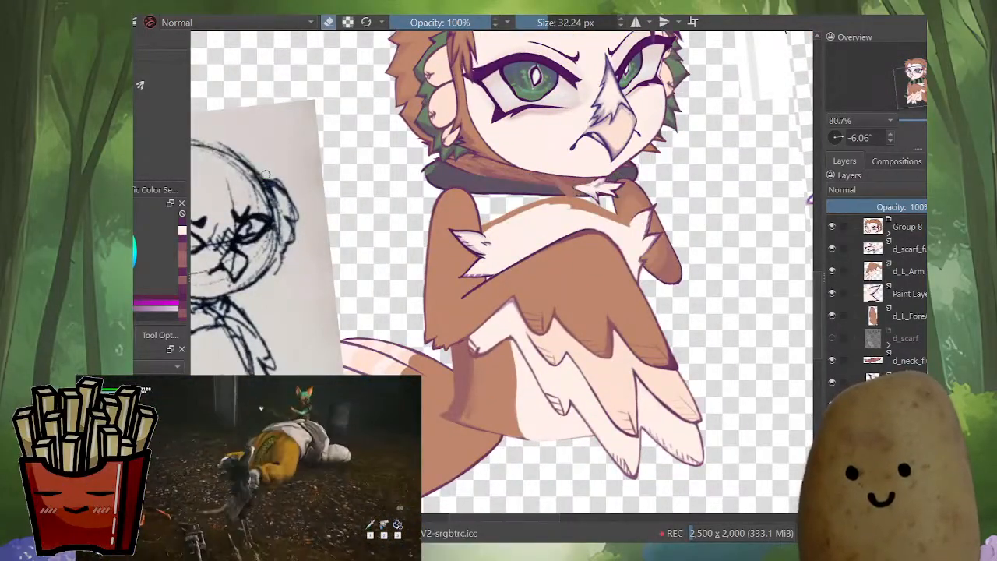
left_click(832, 316)
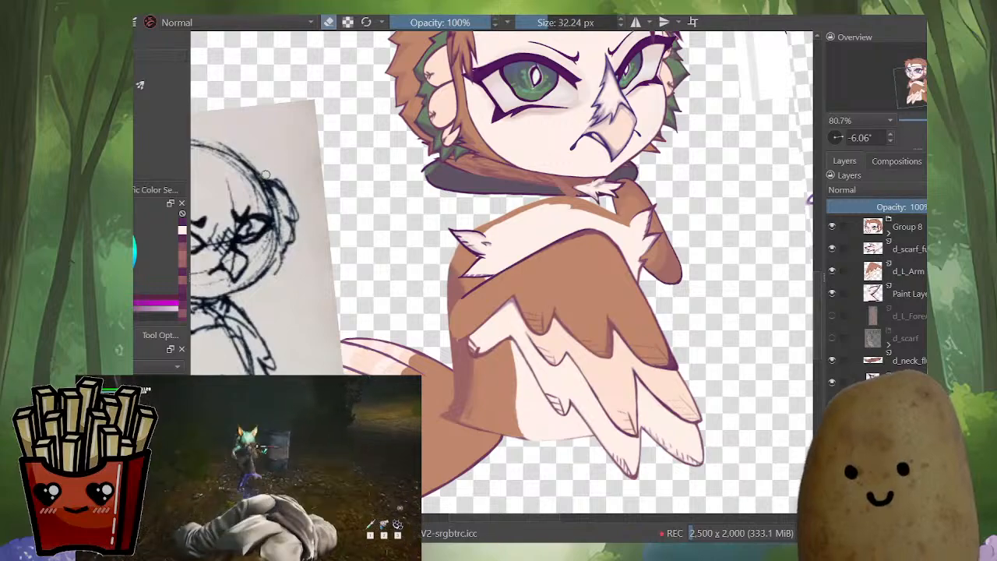
left_click(831, 271)
Step: Draw a short outline stroke in sampled purple just below the tail-side fluff tuft on the body at 8.79 px
key("m")
scroll(601, 281, "down", 3)
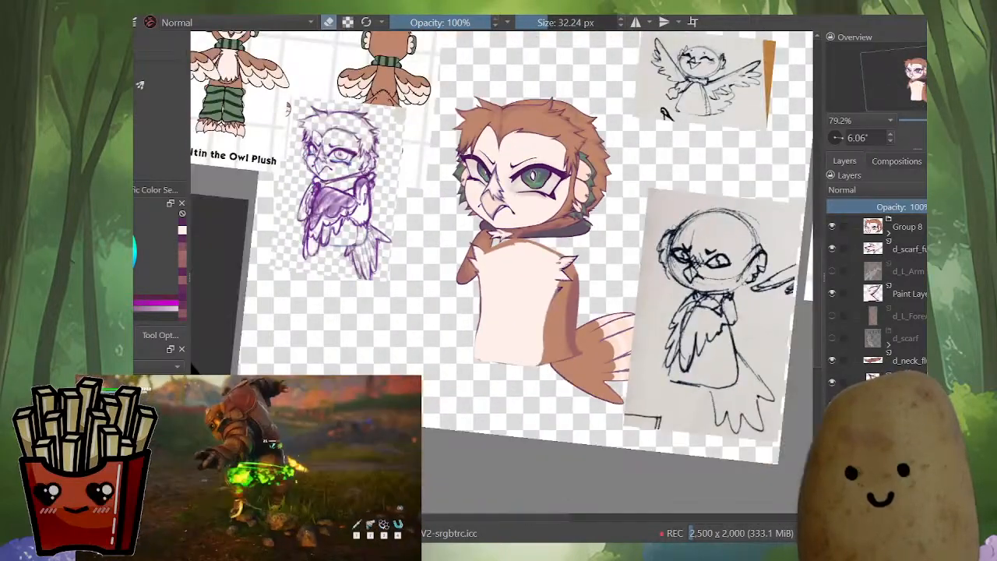
left_click_drag(537, 234, 548, 291)
scroll(525, 374, "up", 3)
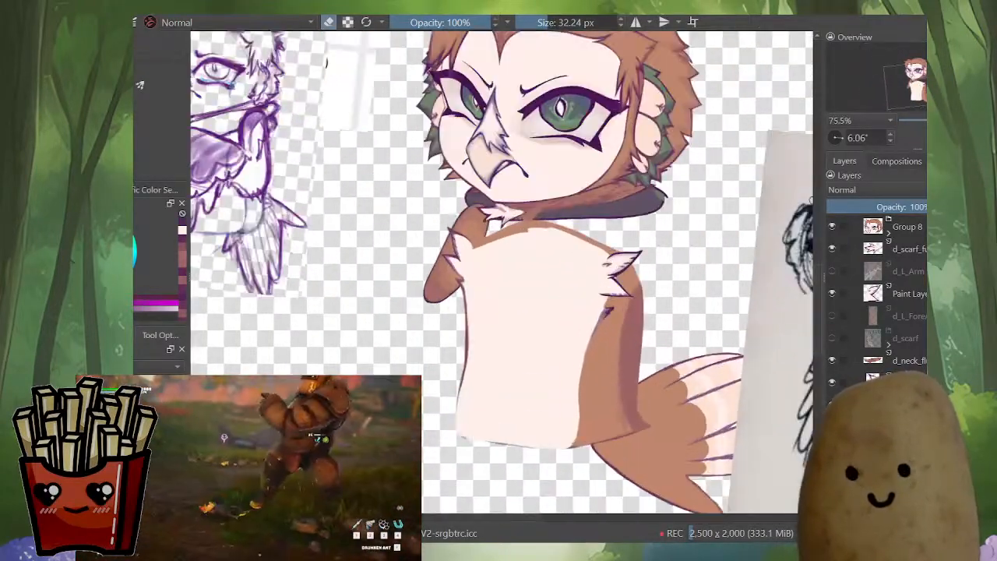
scroll(598, 337, "up", 5)
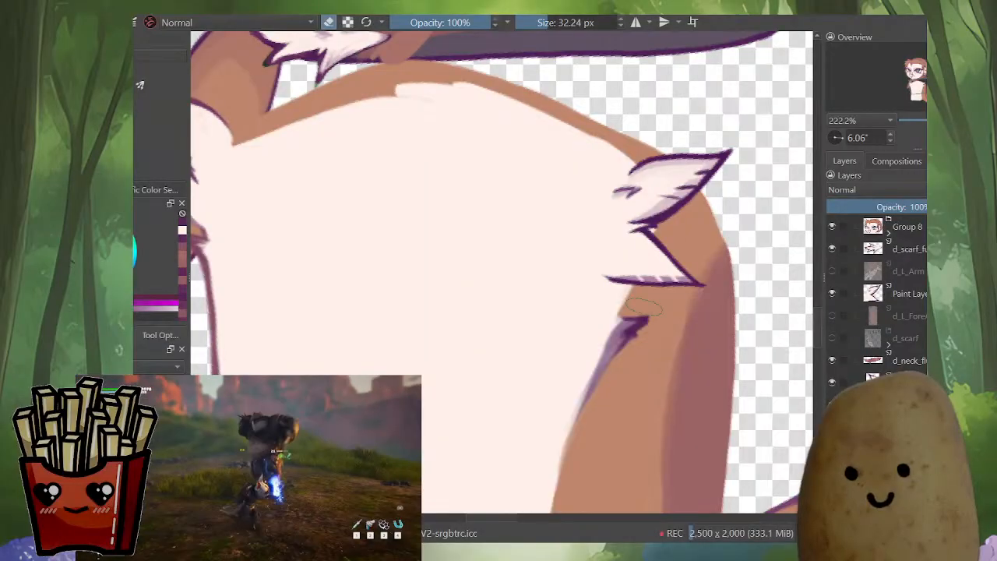
key("e")
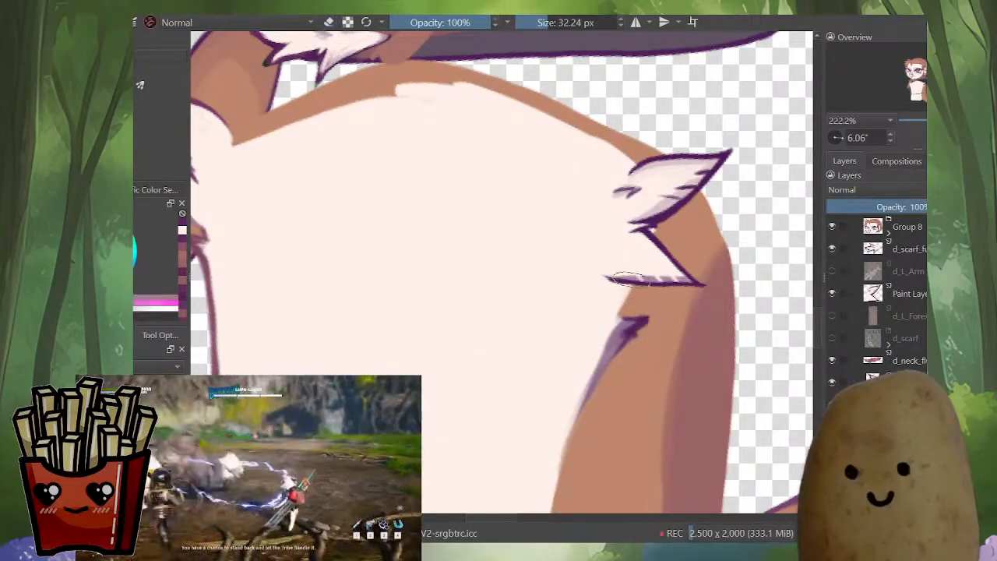
key("bracketleft")
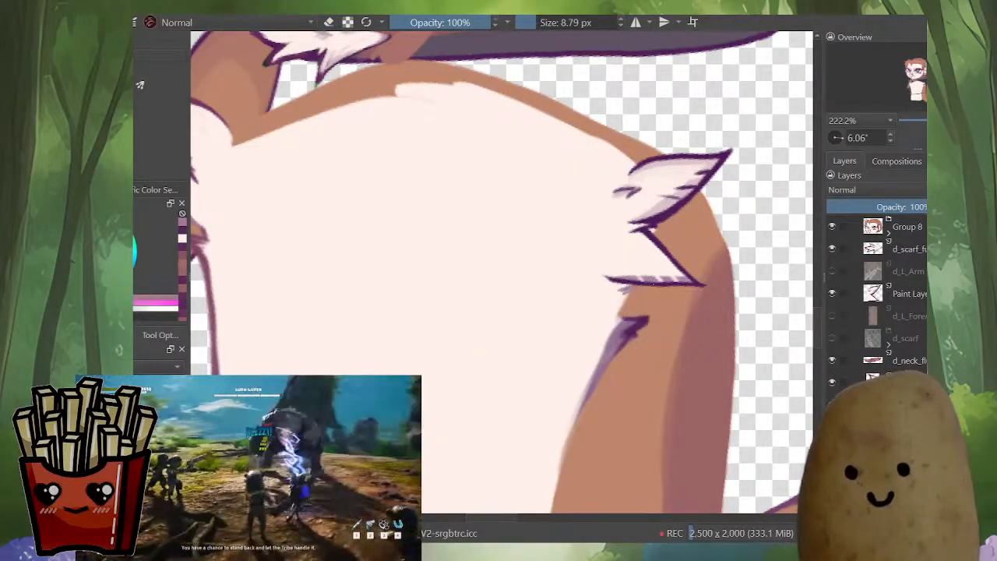
left_click(626, 281, "ctrl")
left_click_drag(623, 289, 637, 286)
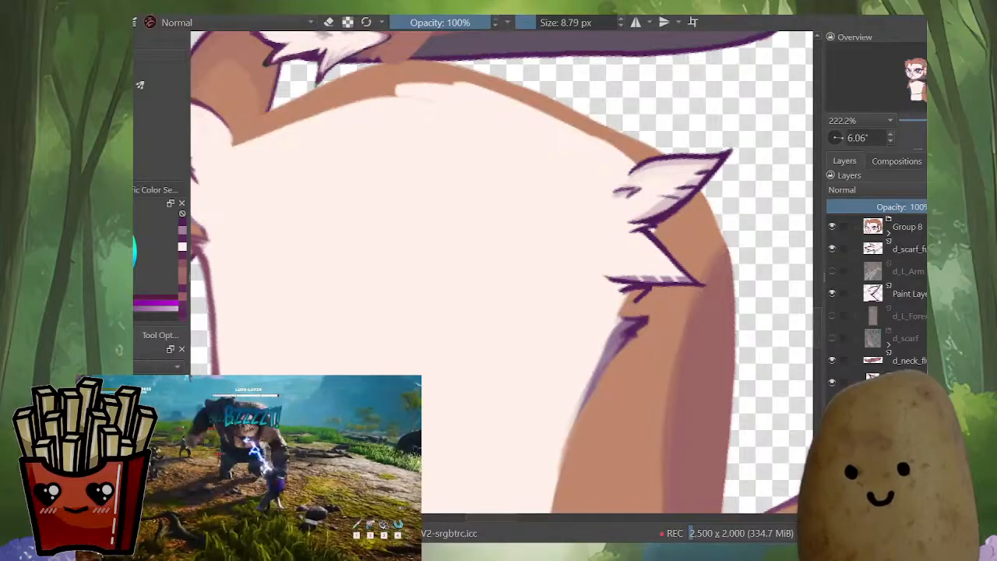
Step: Clean up the dark notch below the tuft with sampled brown and cream, and refine the line along the cream belly's edge
left_click(644, 319, "ctrl")
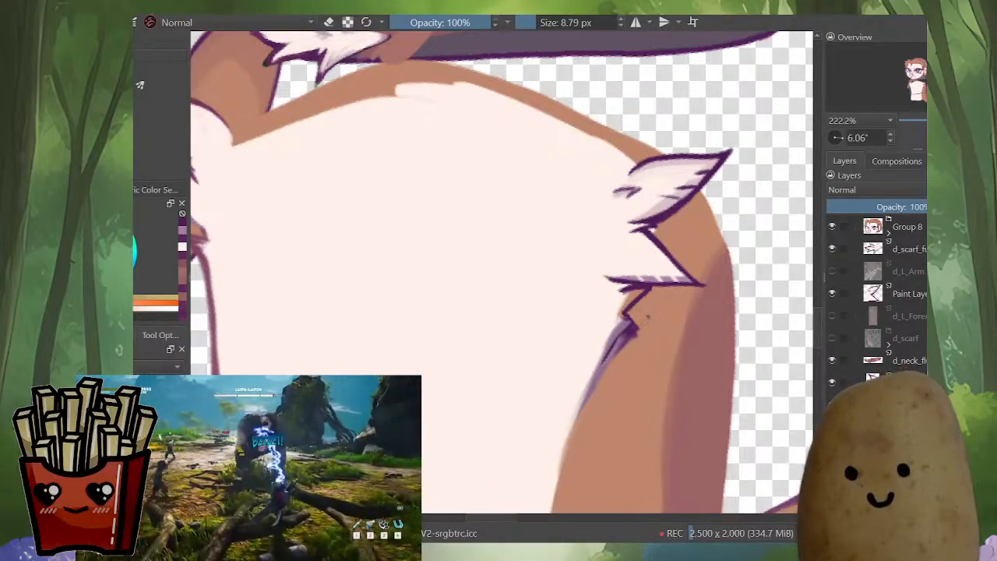
left_click_drag(628, 321, 636, 332)
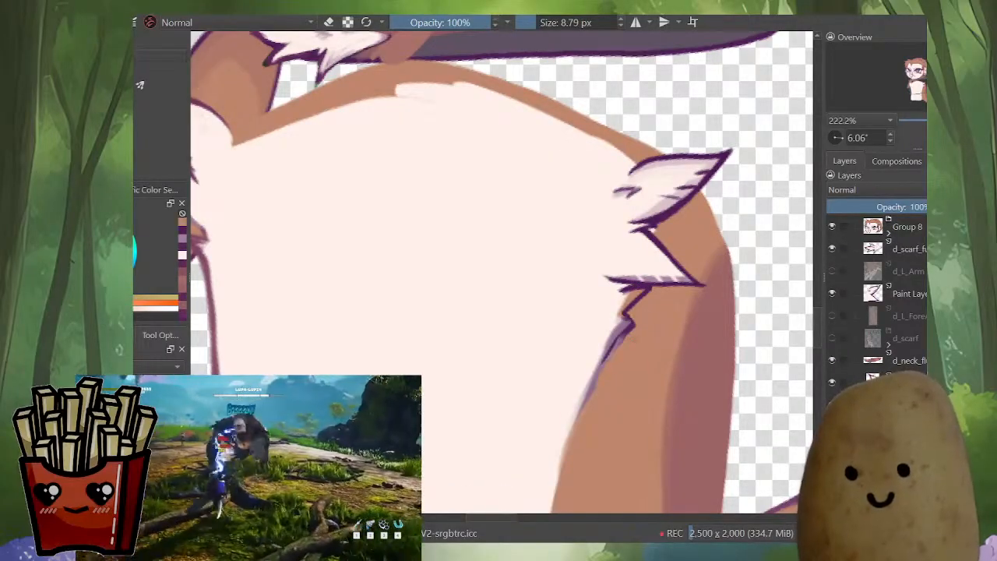
left_click(597, 331, "ctrl")
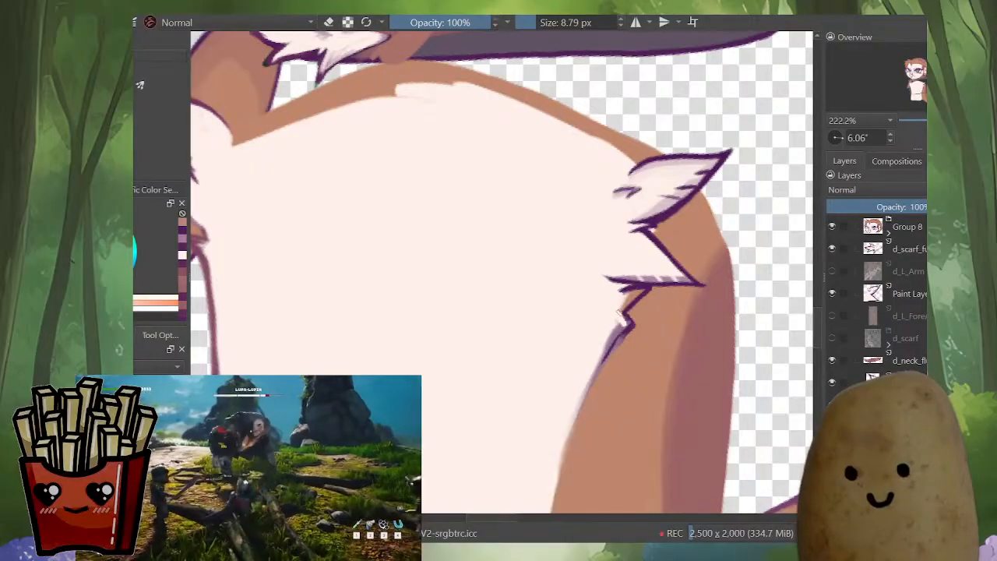
left_click_drag(621, 314, 625, 306)
left_click(627, 302, "ctrl")
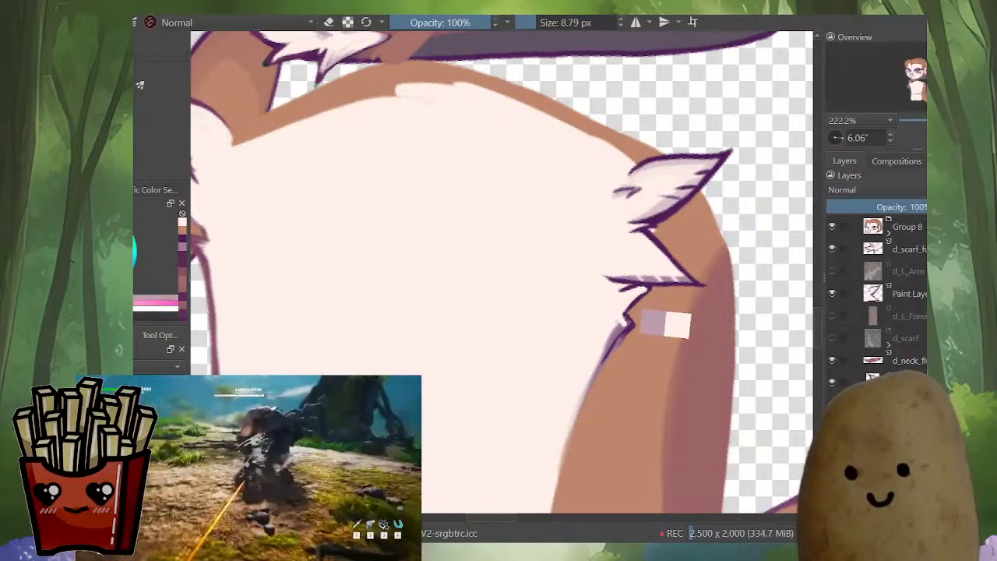
left_click_drag(624, 316, 573, 429)
key("e")
left_click(633, 338, "ctrl")
left_click(612, 350, "ctrl")
Step: Paint sampled cream over the brown band along the body's upper edge beneath the head at 30.93 px
scroll(619, 358, "down", 5)
left_click_drag(615, 358, 592, 294)
scroll(592, 294, "up", 2)
mouse_move(394, 214)
left_mouse_down()
mouse_move(436, 280)
mouse_move(511, 297)
left_mouse_up()
scroll(437, 281, "up", 3)
left_click(474, 298, "ctrl")
mouse_move(454, 271)
left_mouse_down()
mouse_move(534, 235)
mouse_move(638, 226)
left_mouse_up()
mouse_move(559, 228)
left_mouse_down()
mouse_move(637, 222)
mouse_move(670, 220)
left_mouse_up()
scroll(670, 220, "down", 8)
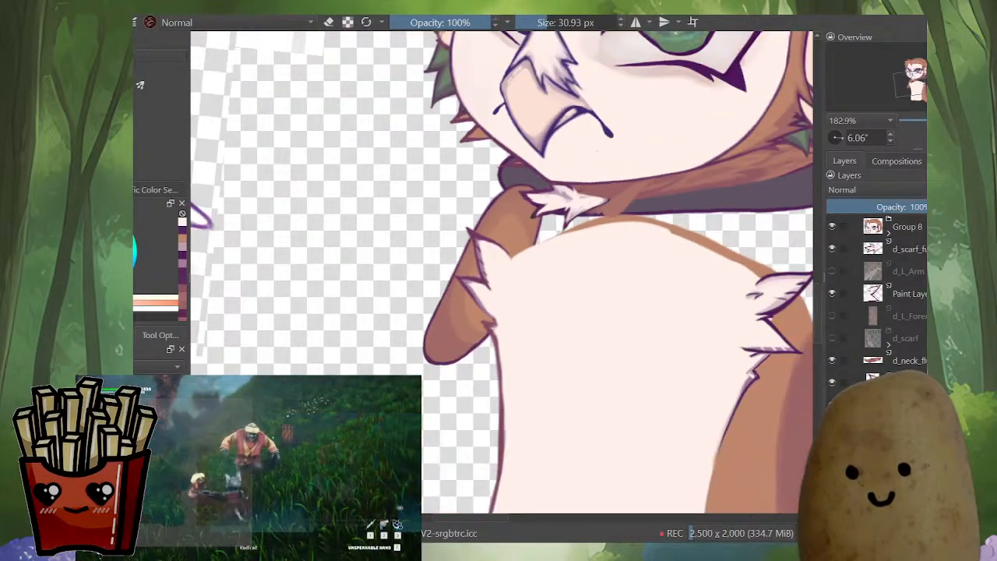
Step: Isolate the body layer and thicken the outline below the small notch on its front edge with sampled purple at 9.19 px
left_click_drag(708, 315, 549, 435)
scroll(623, 327, "up", 4)
scroll(559, 283, "up", 2)
left_click(629, 188, "ctrl")
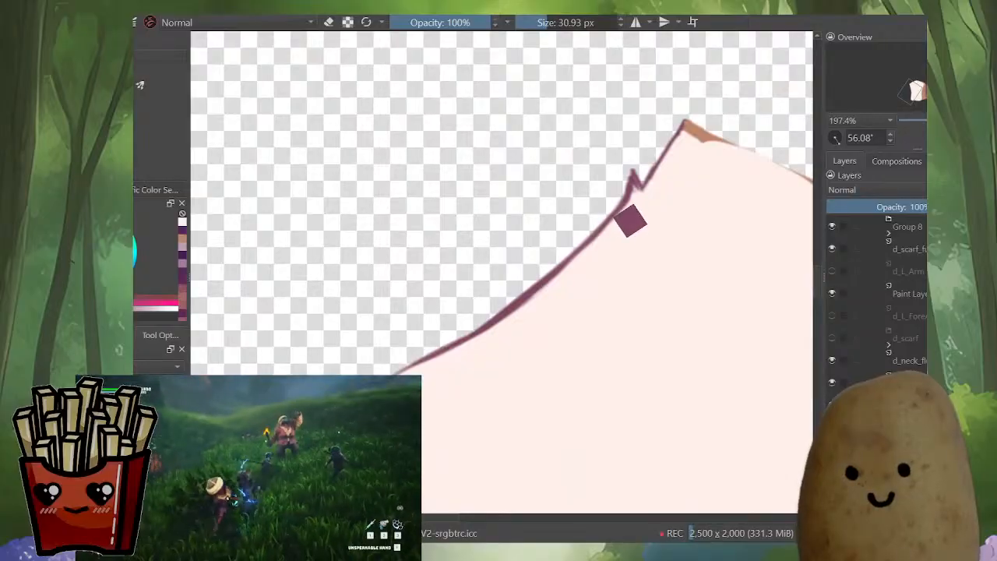
mouse_move(640, 181)
left_mouse_down()
mouse_move(617, 180)
mouse_move(639, 180)
mouse_move(620, 209)
left_mouse_up()
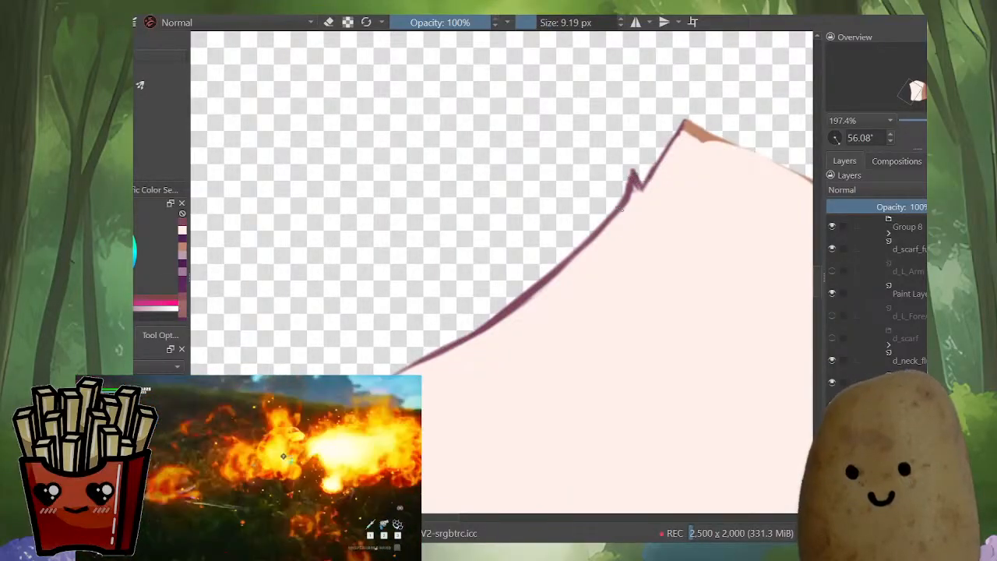
left_click_drag(554, 279, 465, 333)
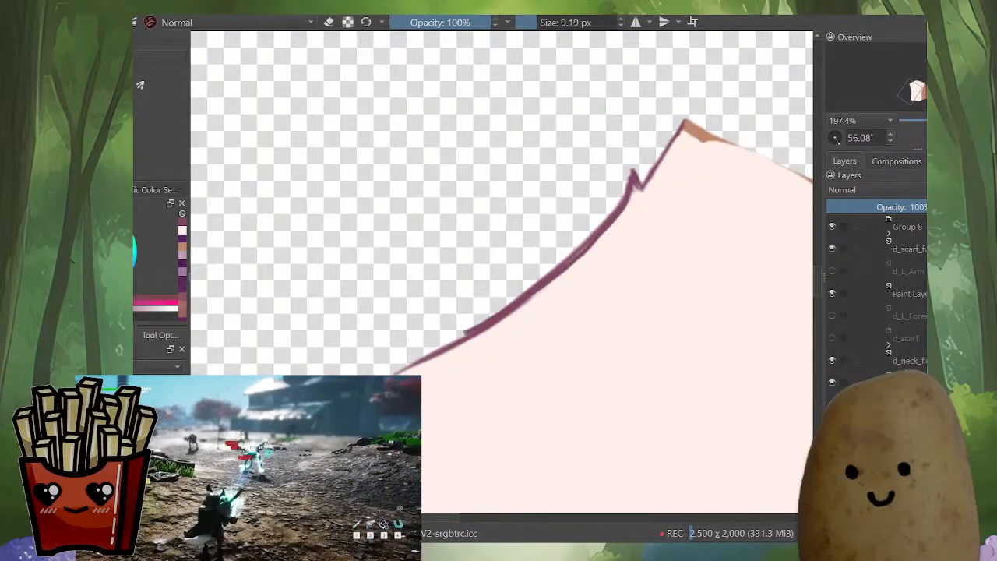
Step: Erase the purple outline along the body's front edge below the small notch at 18.38 px
mouse_move(606, 204)
left_mouse_down()
mouse_move(575, 260)
mouse_move(490, 325)
mouse_move(393, 371)
left_mouse_up()
mouse_move(574, 251)
left_mouse_down()
mouse_move(521, 296)
mouse_move(400, 364)
left_mouse_up()
key("e")
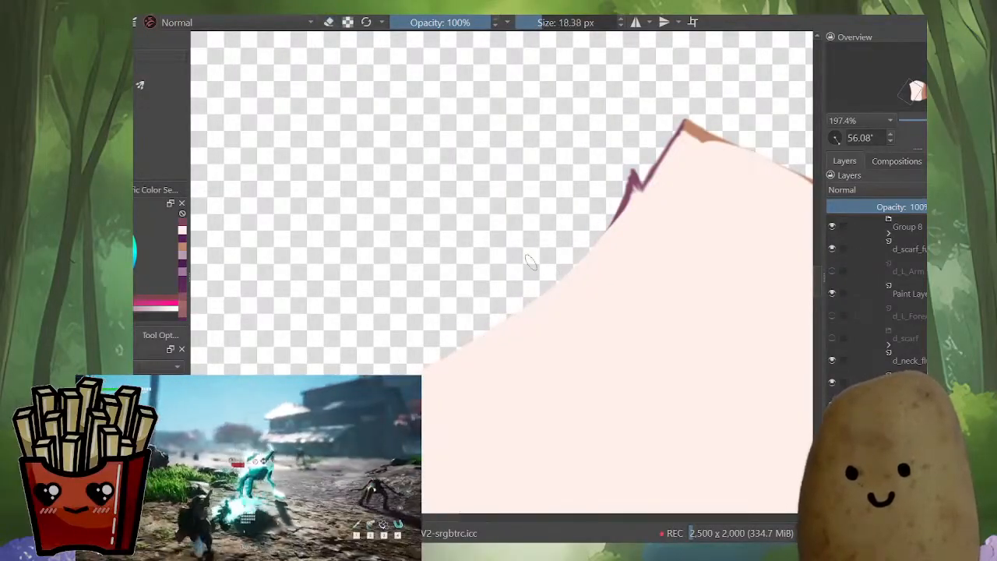
Step: Repaint the thin purple outline along the body's front edge below the small notch, down to its base at 12.49 px
mouse_move(615, 210)
left_mouse_down()
mouse_move(546, 292)
mouse_move(423, 374)
left_mouse_up()
scroll(438, 368, "down", 3)
left_click_drag(499, 467, 627, 422)
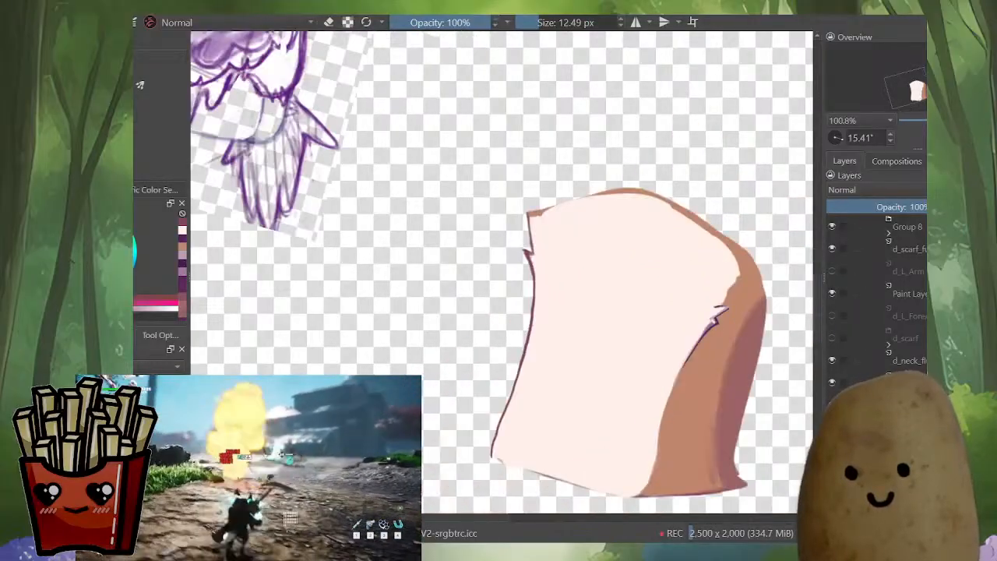
Step: Outline the body's back edge in purple from the fur tuft down to the tail, with a jagged end, at 12.49 px
left_click_drag(662, 350, 602, 293)
scroll(689, 320, "up", 2)
left_click_drag(717, 208, 707, 184)
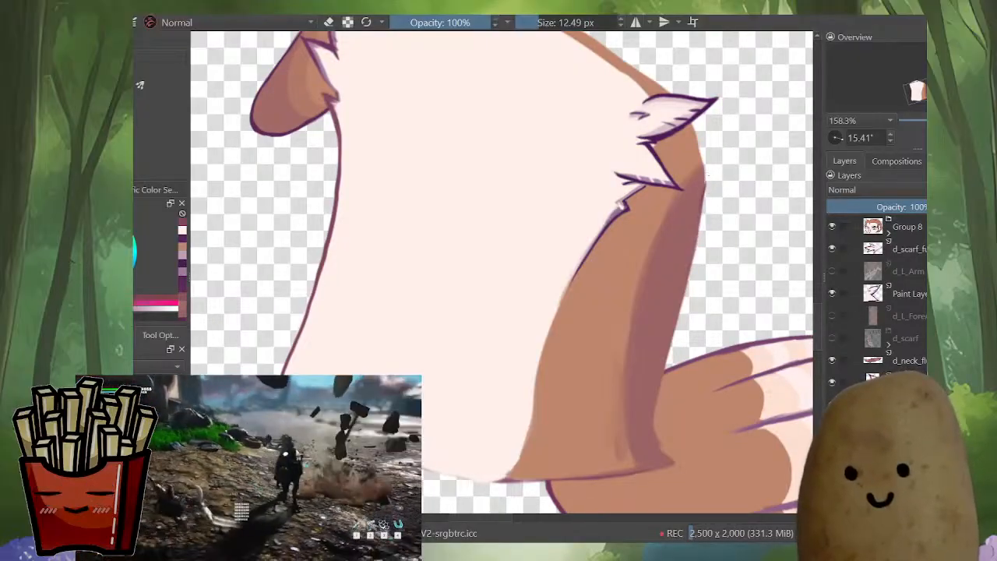
left_click_drag(706, 188, 689, 277)
left_click_drag(675, 321, 645, 397)
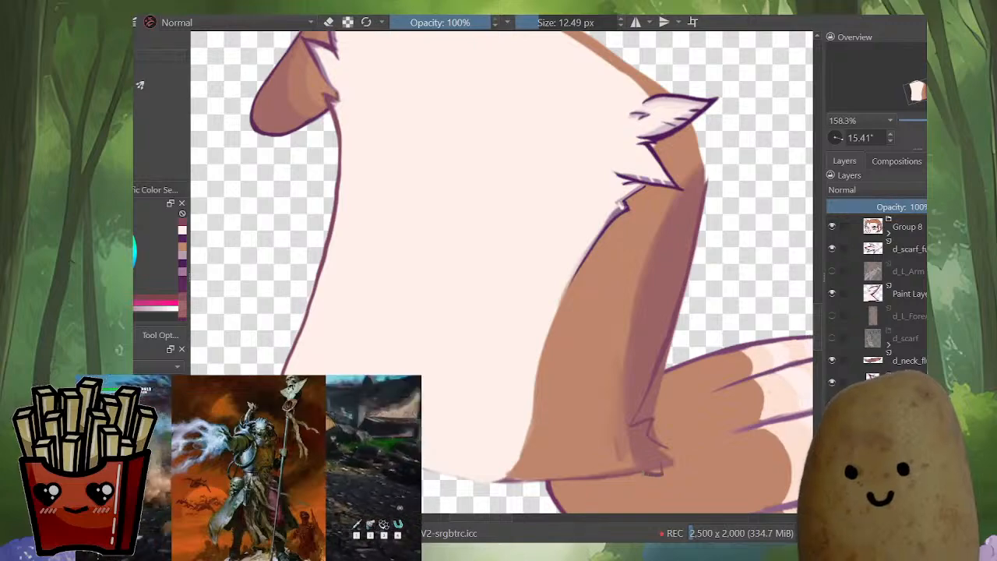
key("m")
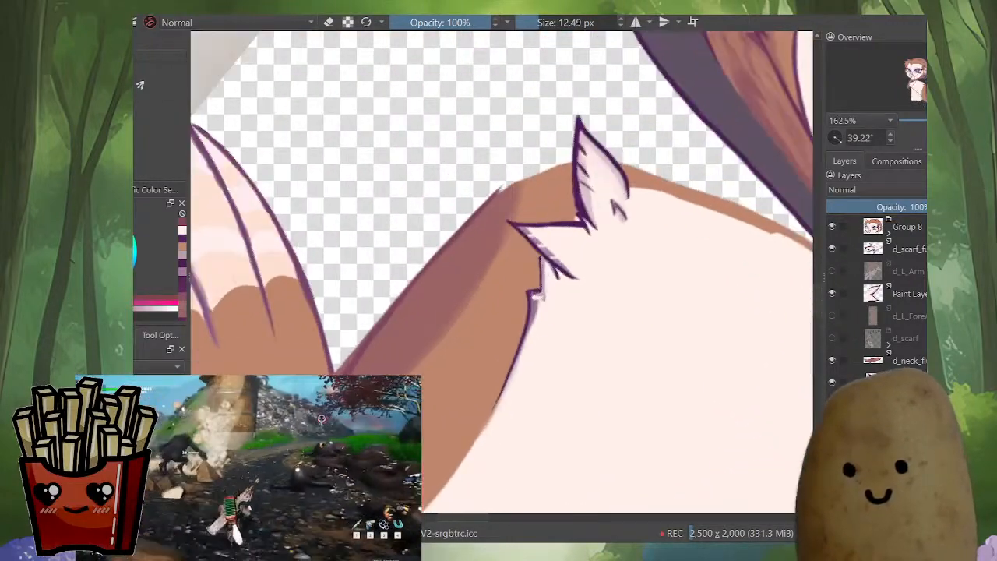
Step: Extend the purple outline over the top of the mauve shadow below the fur tuft, redoing the first stroke
scroll(472, 232, "up", 2)
mouse_move(565, 123)
left_mouse_down()
mouse_move(463, 206)
mouse_move(552, 145)
mouse_move(517, 166)
left_mouse_up()
key("ctrl+z")
left_click_drag(589, 124, 534, 158)
Step: Erase the rough outer side of the purple outline along the upper back edge at 12.49 px
key("e")
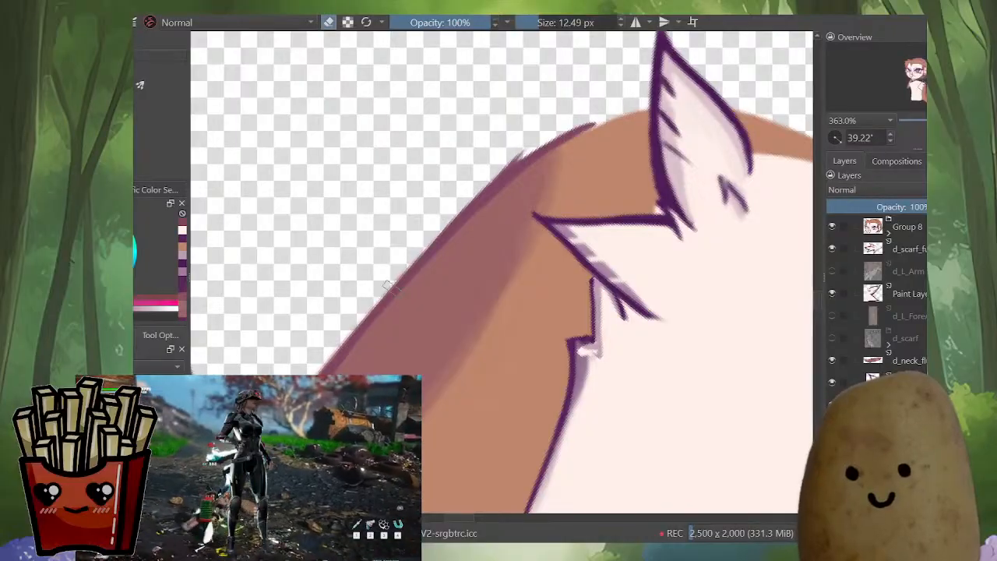
left_click_drag(474, 198, 595, 123)
mouse_move(465, 208)
left_mouse_down()
mouse_move(503, 167)
mouse_move(610, 111)
left_mouse_up()
left_click_drag(548, 140, 511, 172)
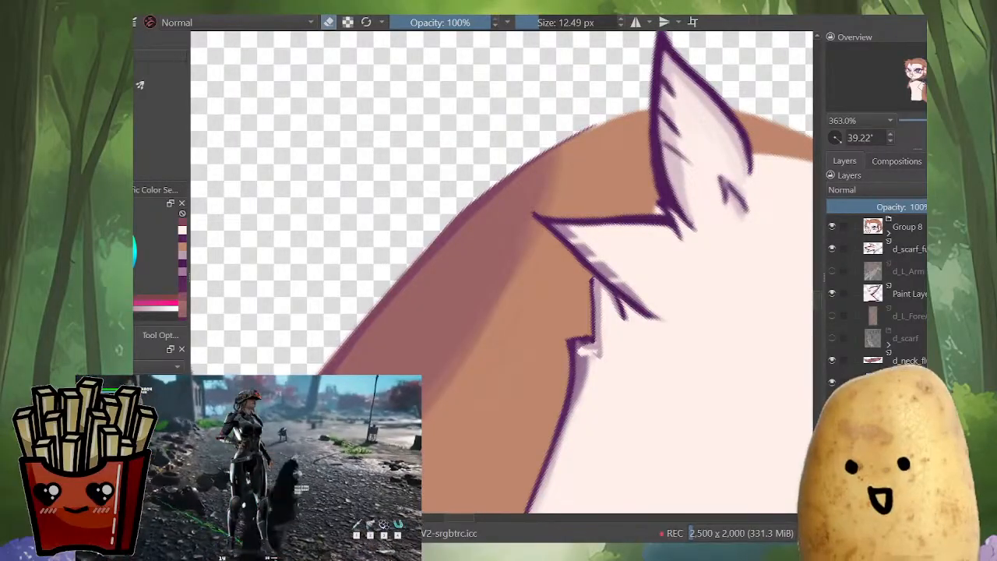
left_click_drag(483, 234, 564, 166)
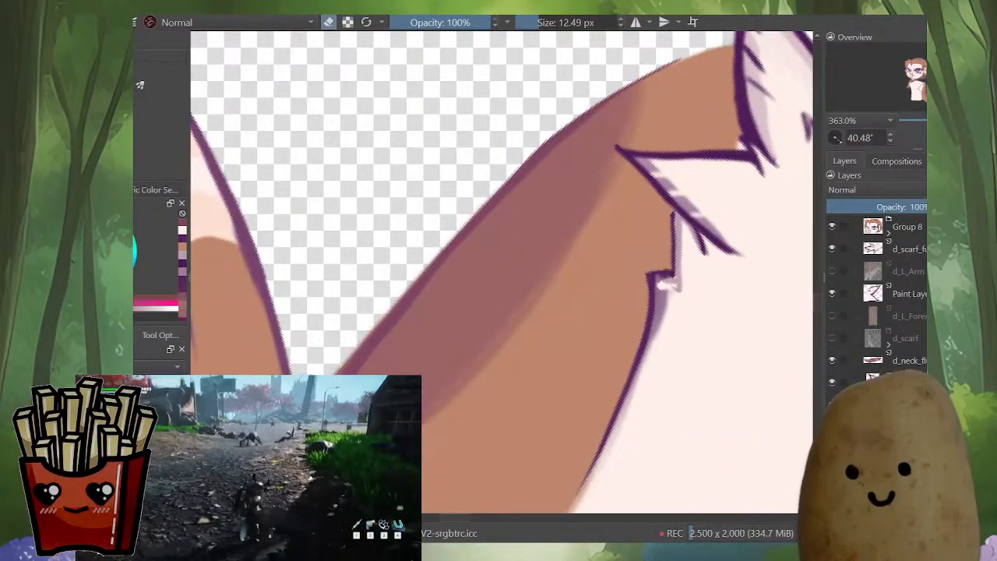
Step: Trim the outer side of the outline along the lower back edge down to the tail
left_click_drag(591, 104, 472, 210)
key("ctrl+z")
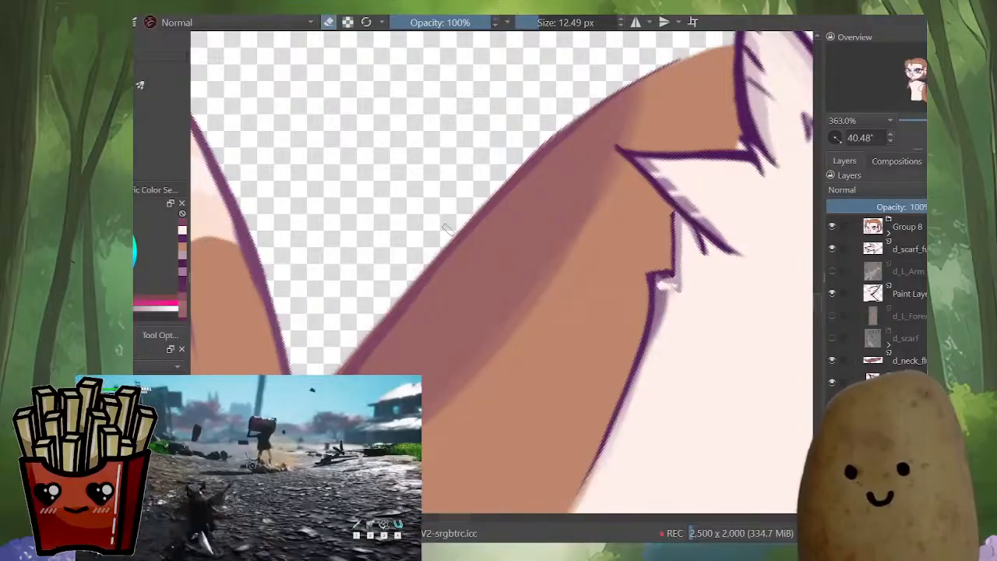
mouse_move(411, 282)
left_mouse_down()
mouse_move(356, 348)
mouse_move(422, 229)
mouse_move(488, 262)
left_mouse_up()
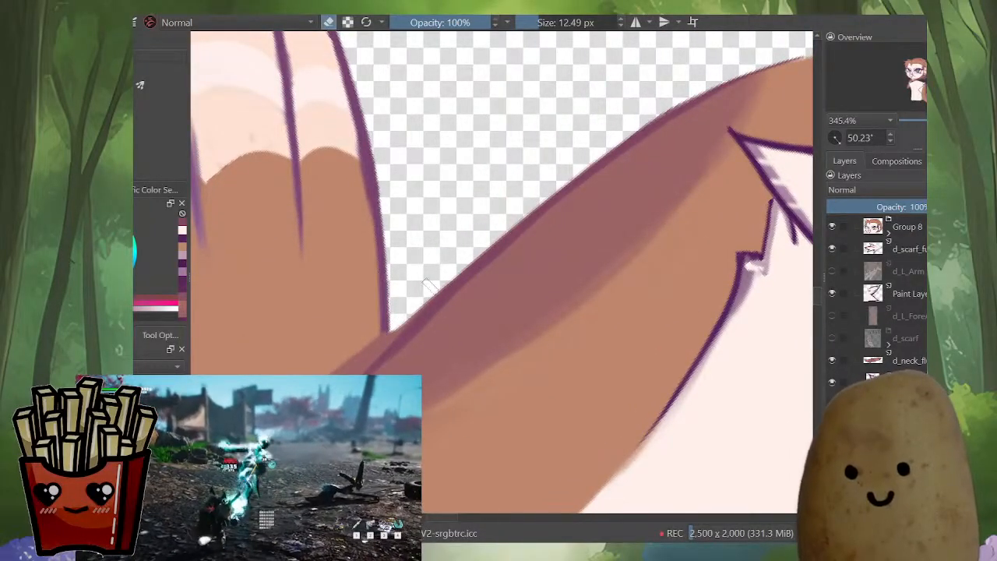
left_click_drag(430, 288, 360, 352)
left_click_drag(421, 311, 487, 302)
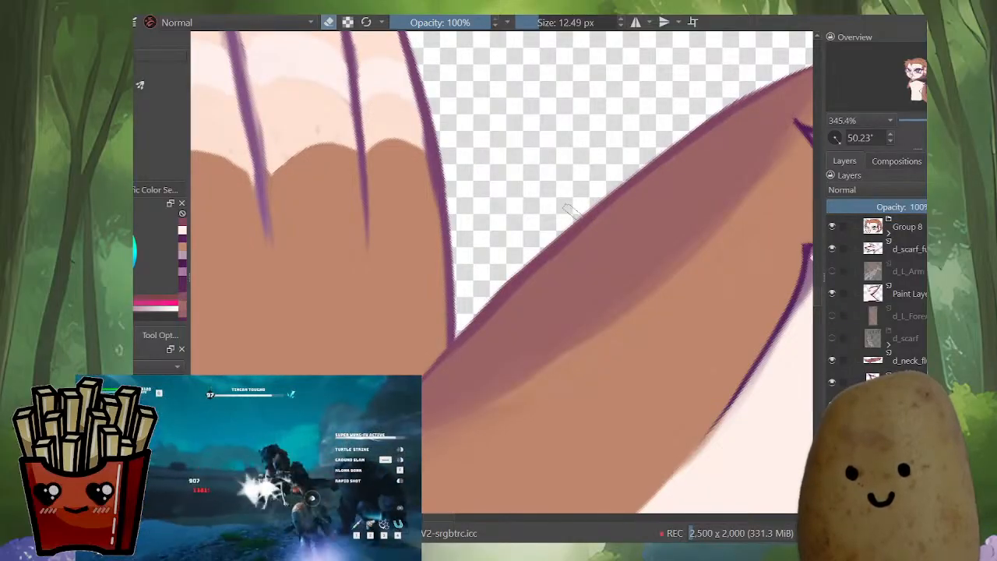
Step: Refine the purple outline where the body's lower back edge overlaps the tail and ends in a jagged tuft
key("m")
left_click_drag(535, 336, 446, 318)
key("e")
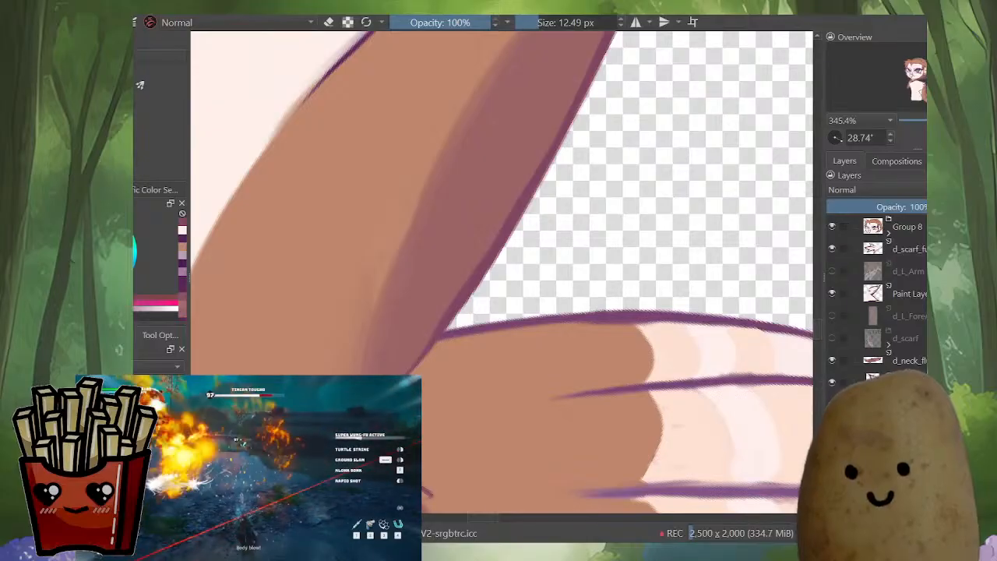
left_click_drag(361, 429, 445, 366)
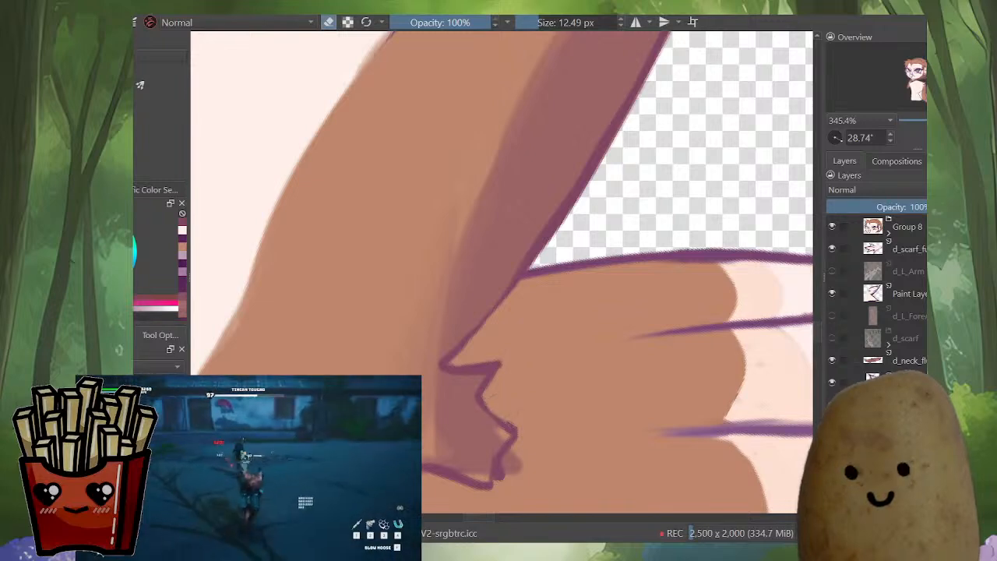
Step: Clean up the tips of the jagged tuft over the tail with the eraser and a sampled colour at 7.53 px
key("m")
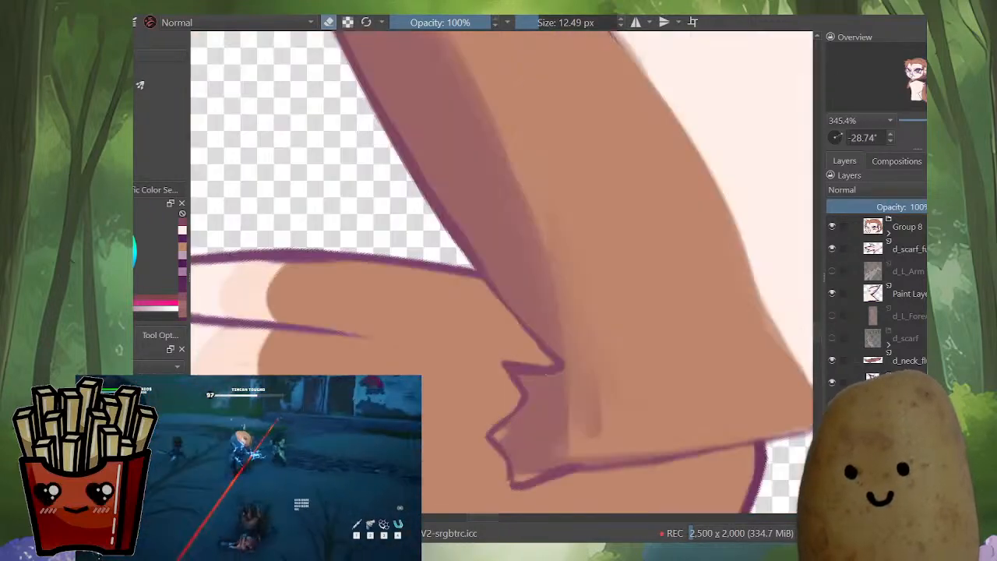
key("e")
left_click_drag(505, 432, 495, 438)
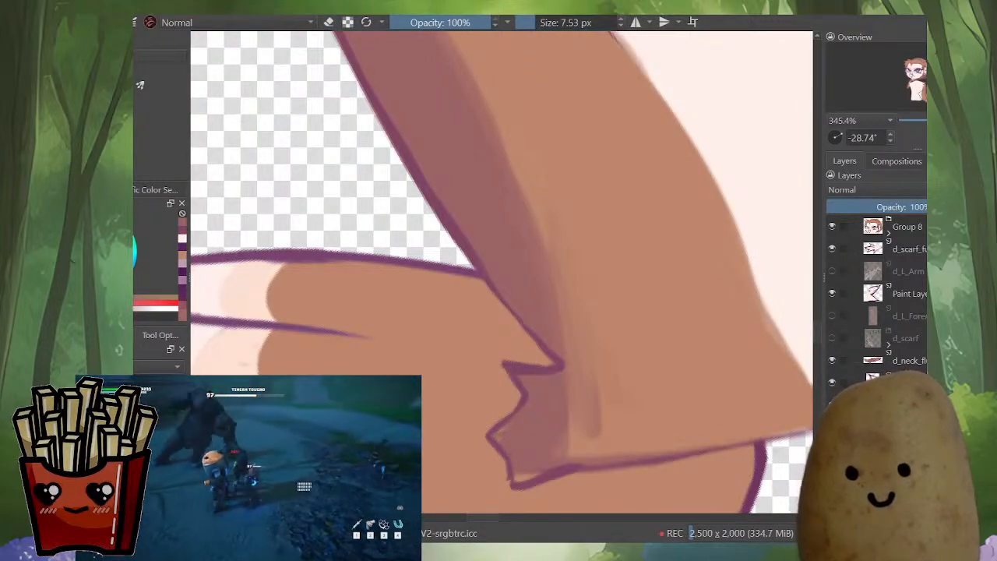
mouse_move(517, 481)
left_mouse_down()
mouse_move(550, 471)
mouse_move(517, 490)
left_mouse_up()
left_click(512, 458, "ctrl")
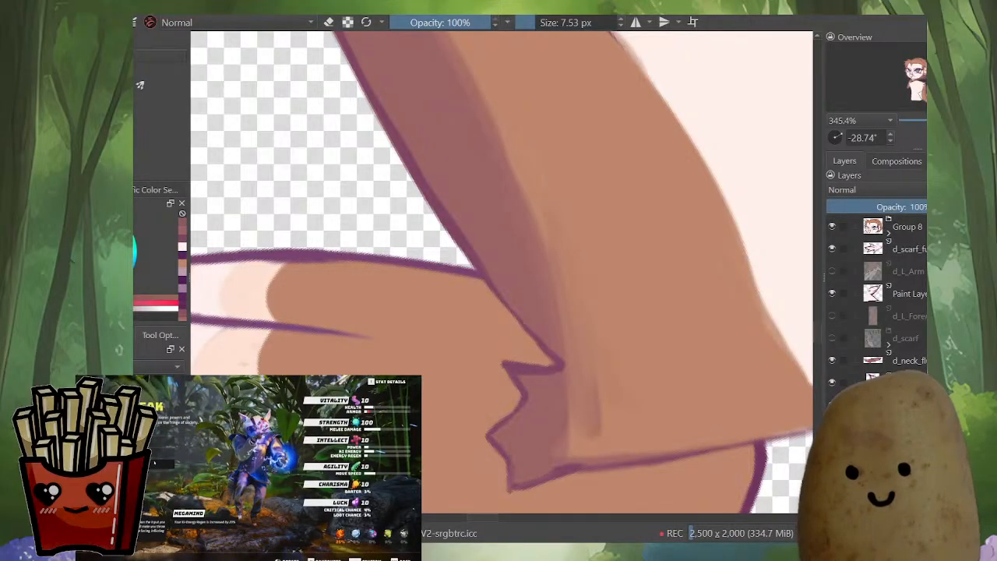
Step: Paint sampled mauve shadow along the body's upper back edge below the fur tuft at 26.25 px
scroll(610, 413, "down", 4)
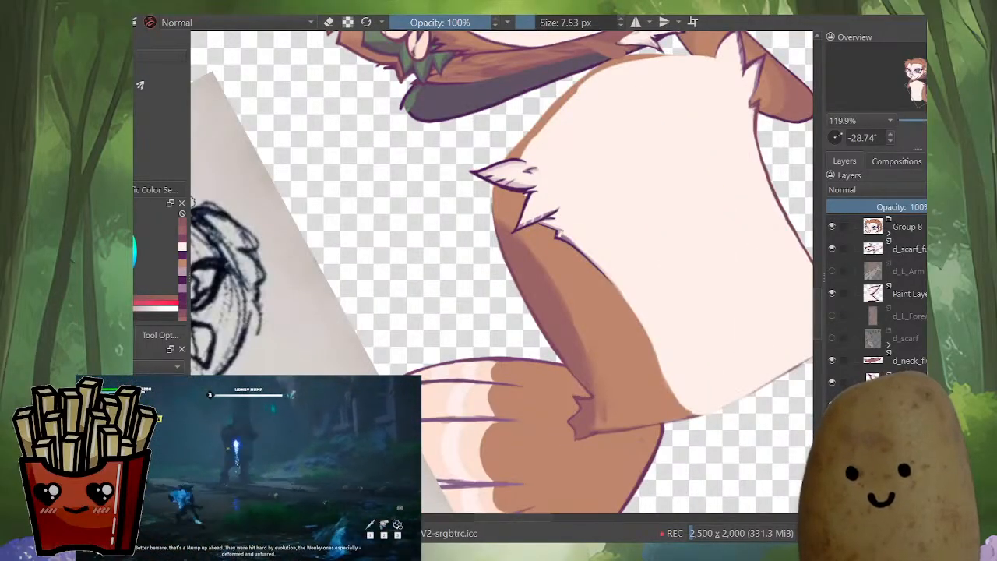
key("m")
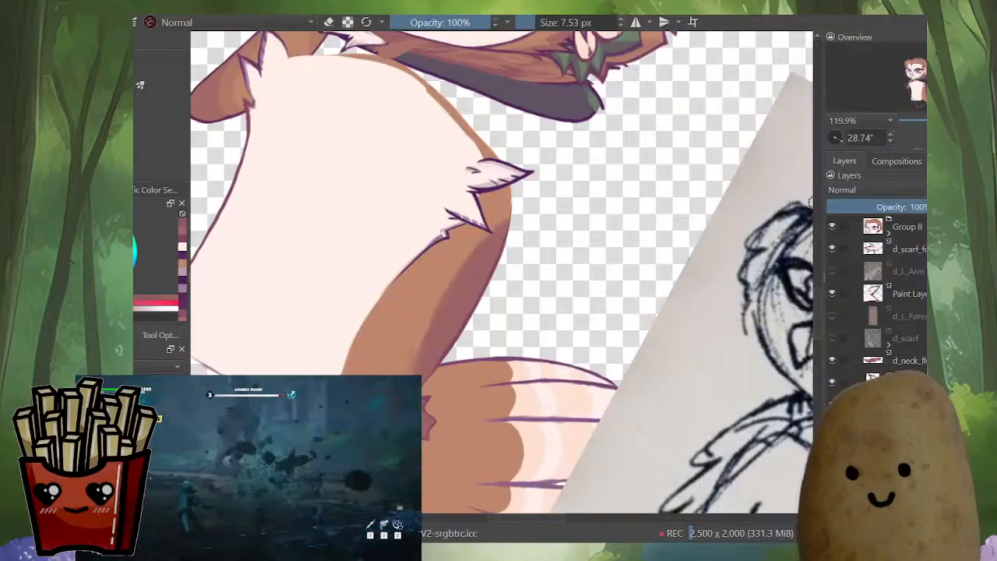
left_click(512, 258, "ctrl")
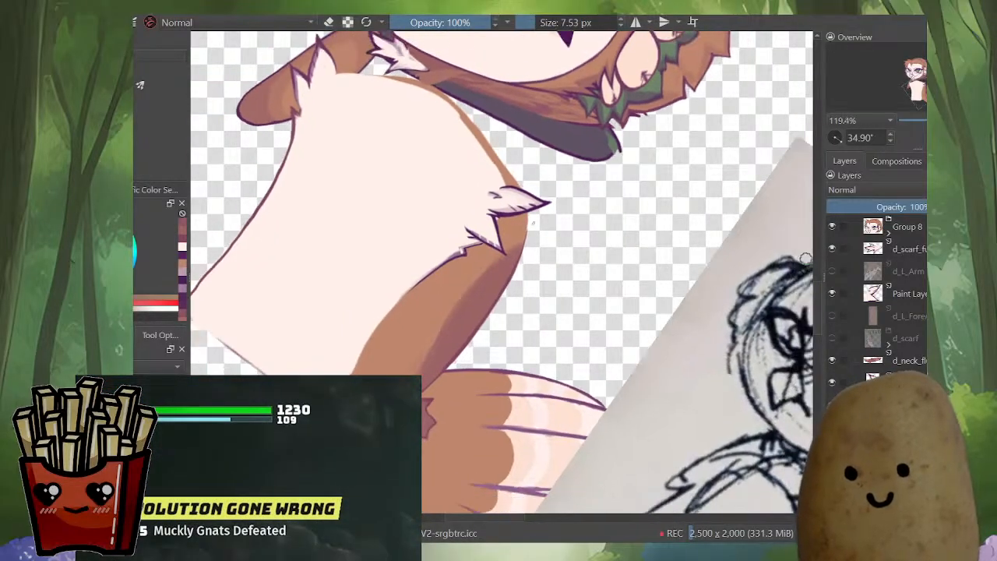
scroll(517, 230, "up", 3)
left_click_drag(546, 251, 566, 251)
left_click_drag(524, 215, 511, 250)
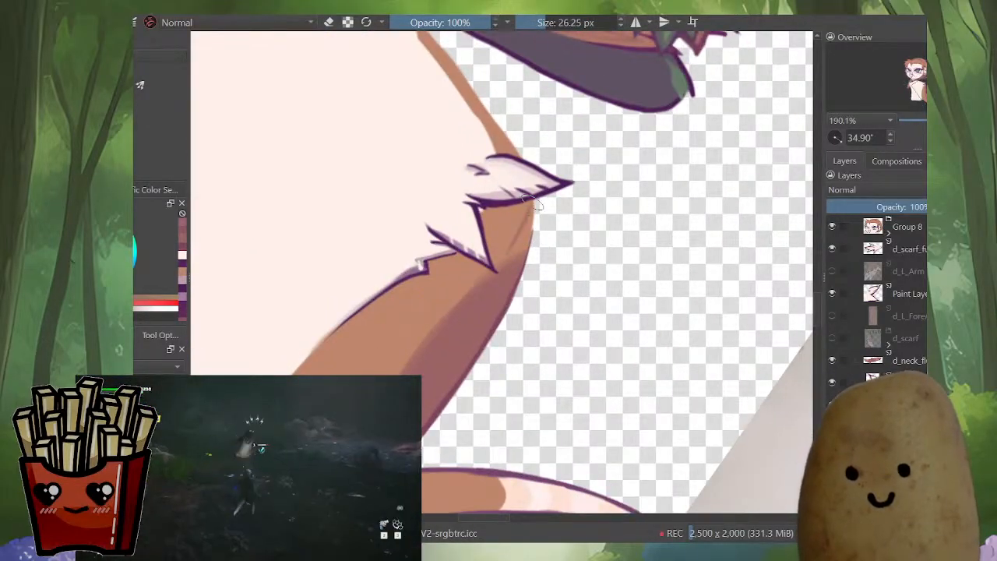
mouse_move(536, 199)
left_mouse_down()
mouse_move(523, 253)
mouse_move(493, 276)
left_mouse_up()
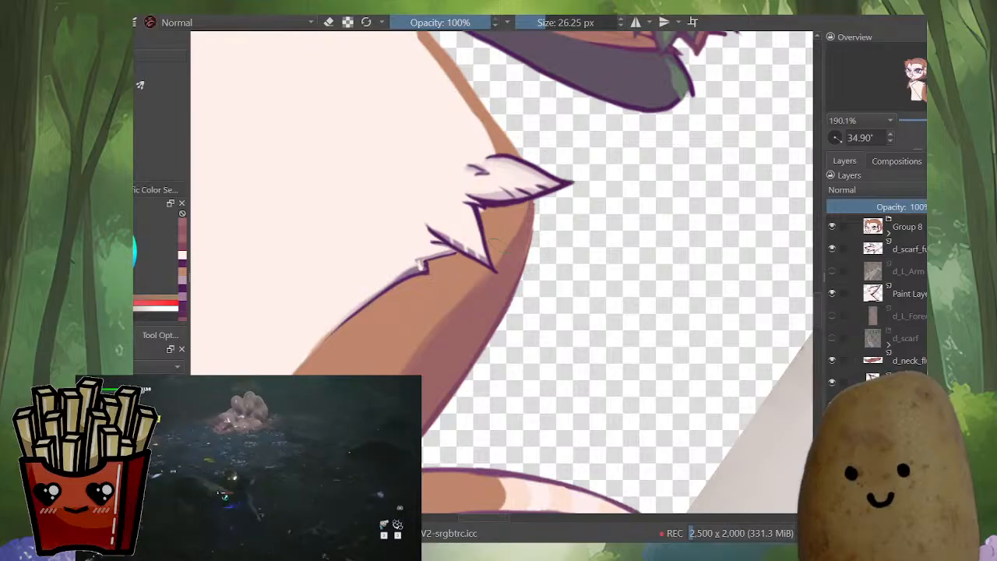
left_click_drag(521, 222, 467, 292)
left_click_drag(467, 327, 545, 236)
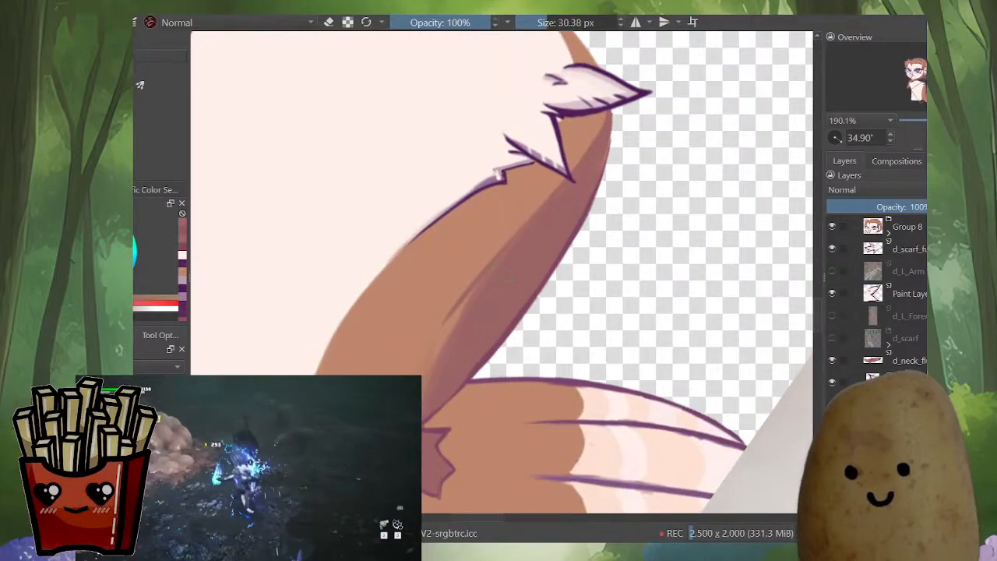
Step: Widen the mauve shadow down the back at 30.38 px and smooth its inner edge with sampled brown at 24.09 px
left_click_drag(475, 288, 423, 345)
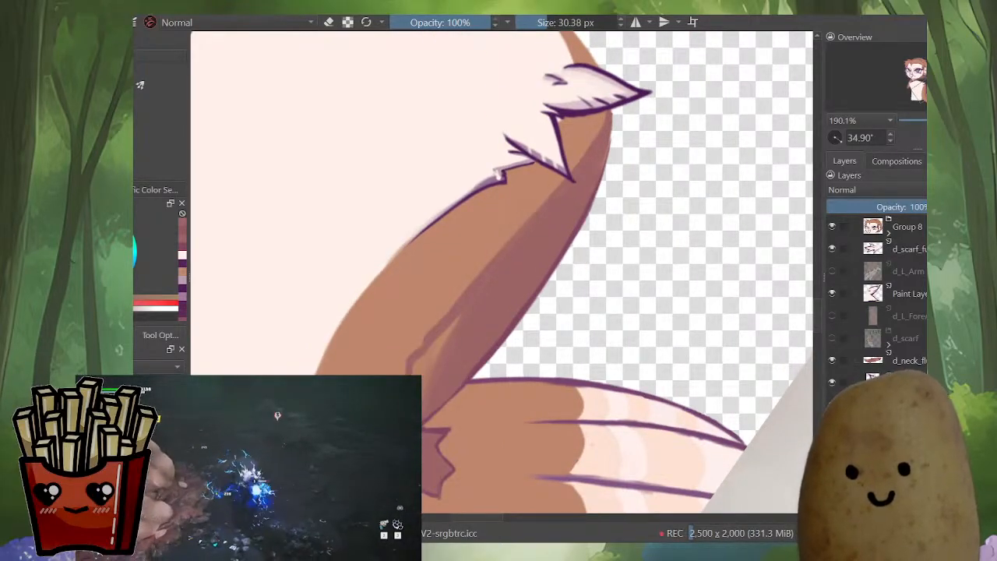
left_click_drag(499, 253, 408, 358)
left_click_drag(456, 317, 432, 350)
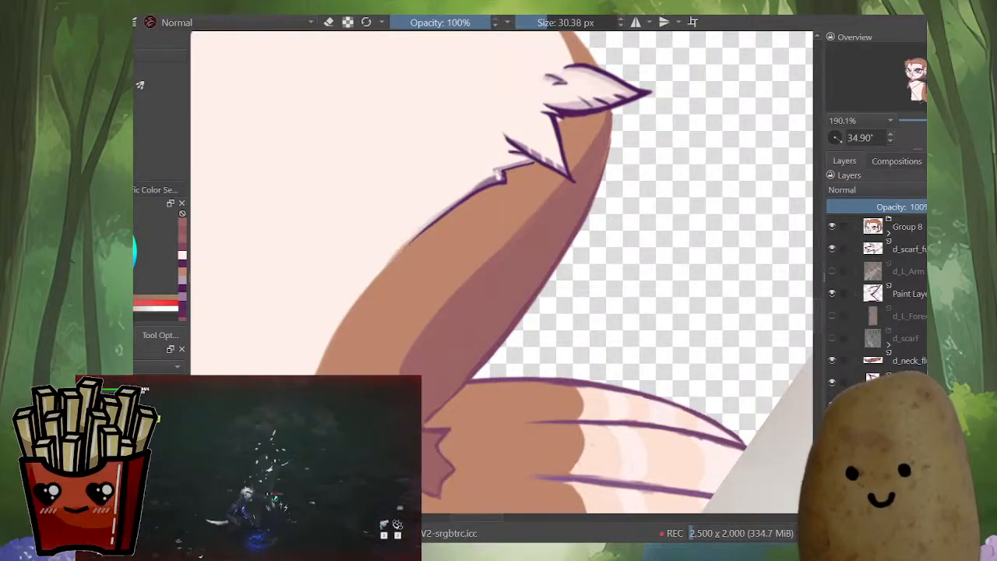
left_click(389, 353, "ctrl")
left_click_drag(535, 195, 525, 195)
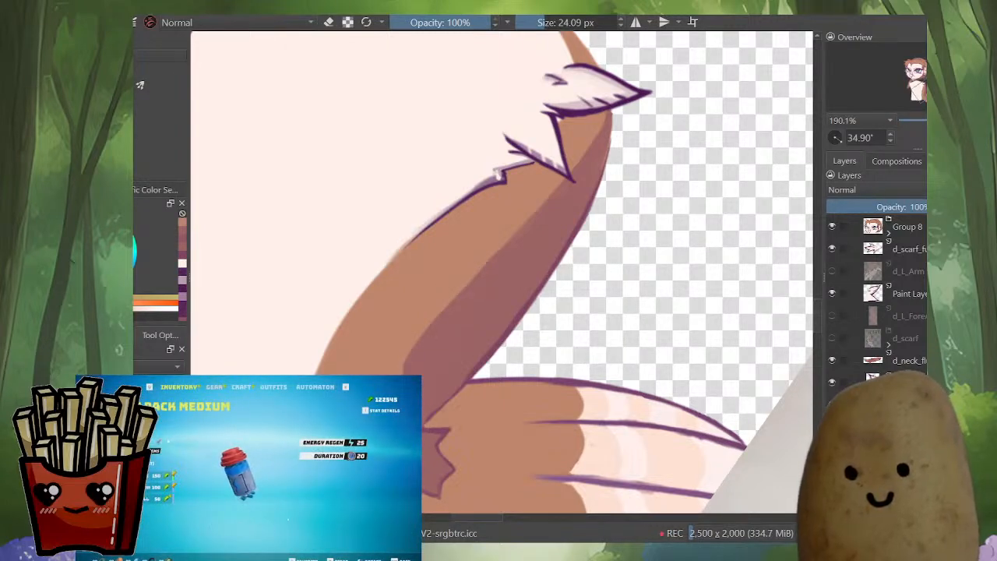
Step: Show the d_scarf, left forearm and d_L_Arm layers, and check the whole owl in mirrored view
scroll(488, 353, "down", 5)
left_click_drag(488, 353, 530, 349)
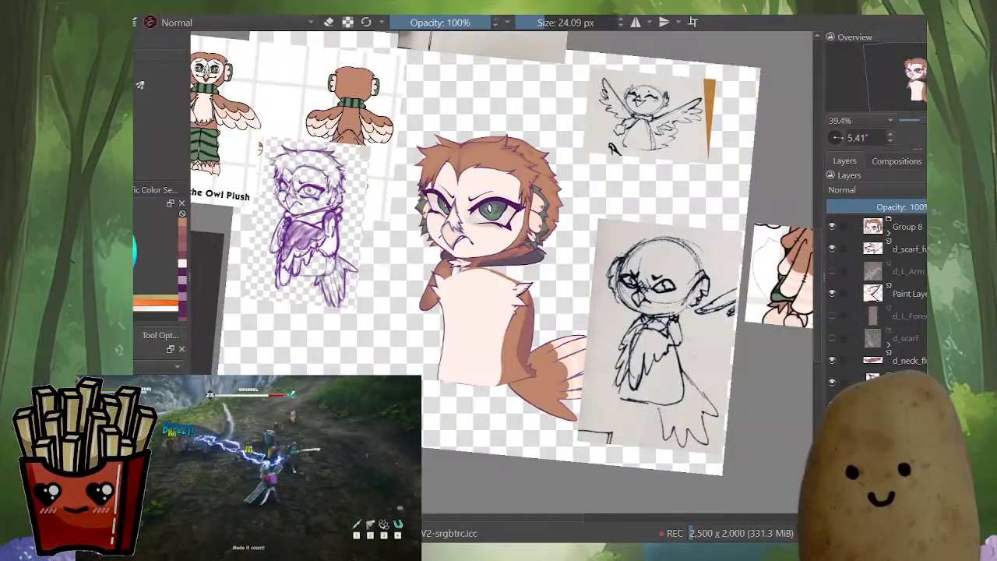
left_click_drag(577, 335, 645, 356)
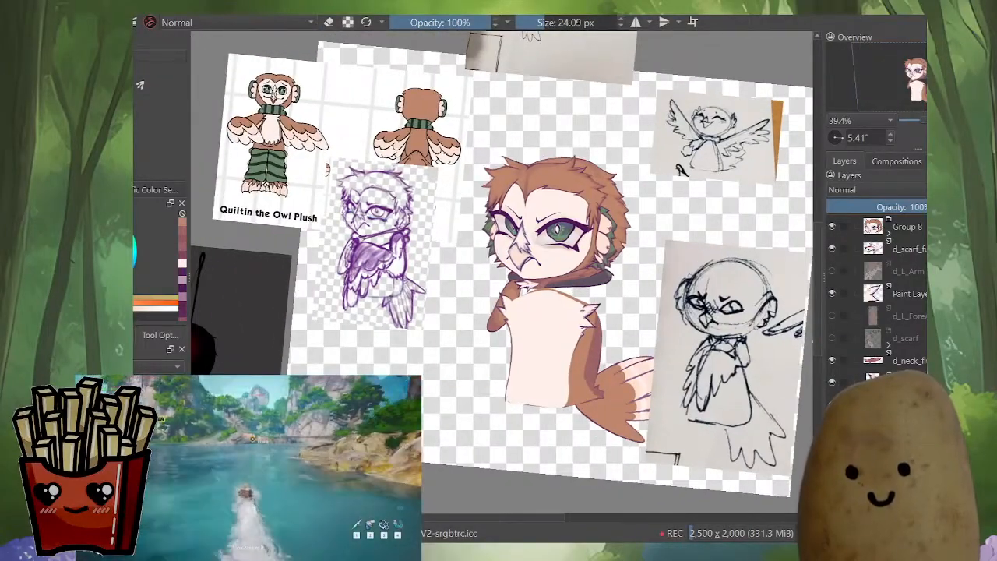
left_click(832, 338)
left_click(832, 315)
left_click(832, 271)
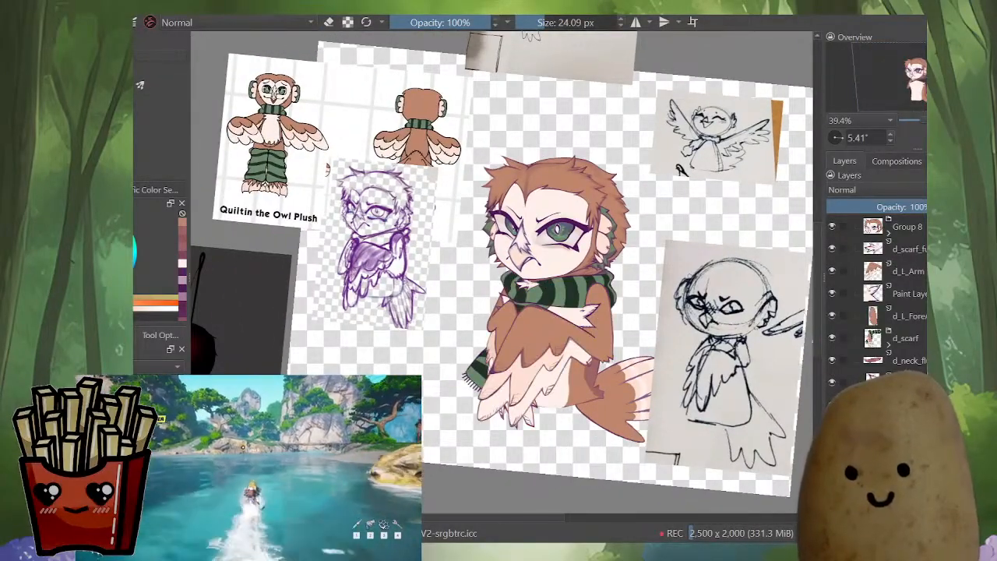
key("m")
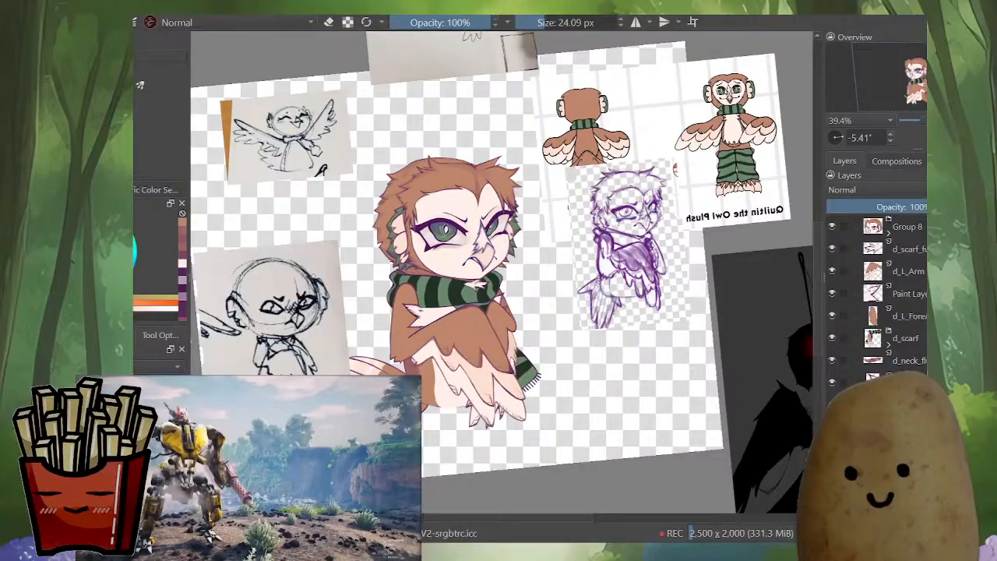
key("m")
scroll(593, 374, "up", 5)
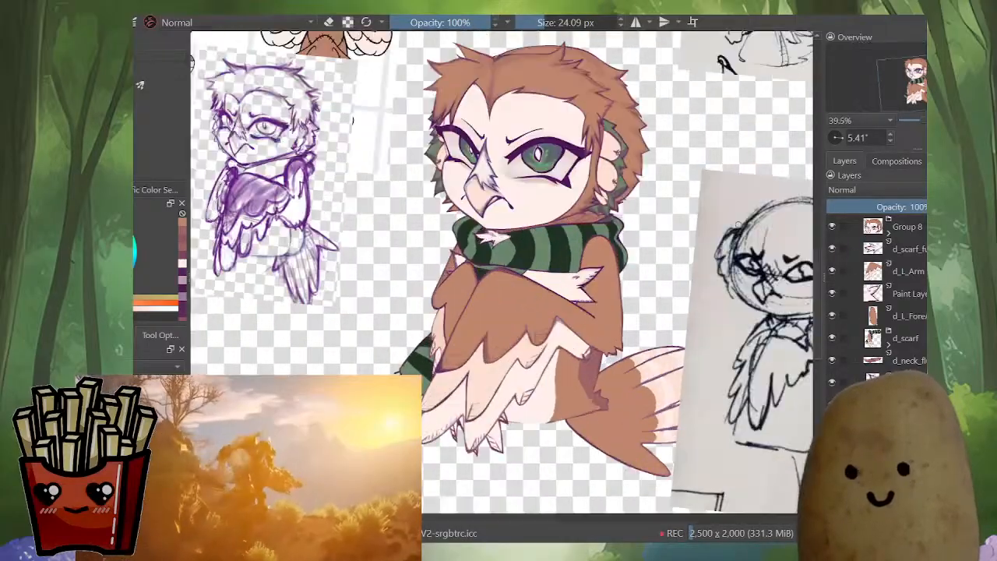
Step: Isolate the body layer and strengthen the outline down its back edge with sampled purple at 9.67 px
left_click_drag(594, 374, 538, 375, "shift")
key("i")
key("i")
scroll(567, 356, "up", 3)
left_click(570, 351, "ctrl")
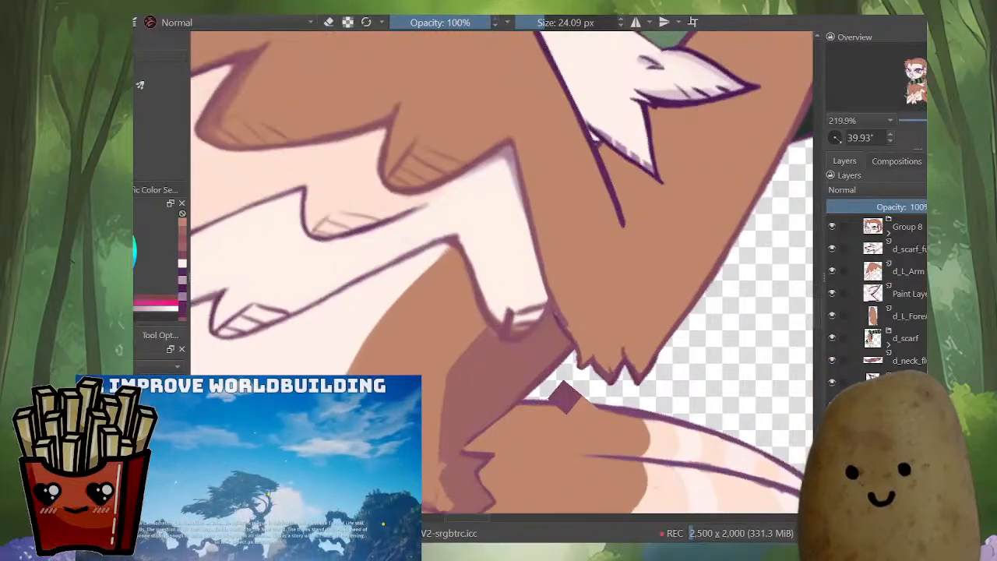
mouse_move(573, 345)
left_mouse_down("shift")
mouse_move(554, 346)
mouse_move(576, 345)
left_mouse_up("shift")
key("i")
key("i")
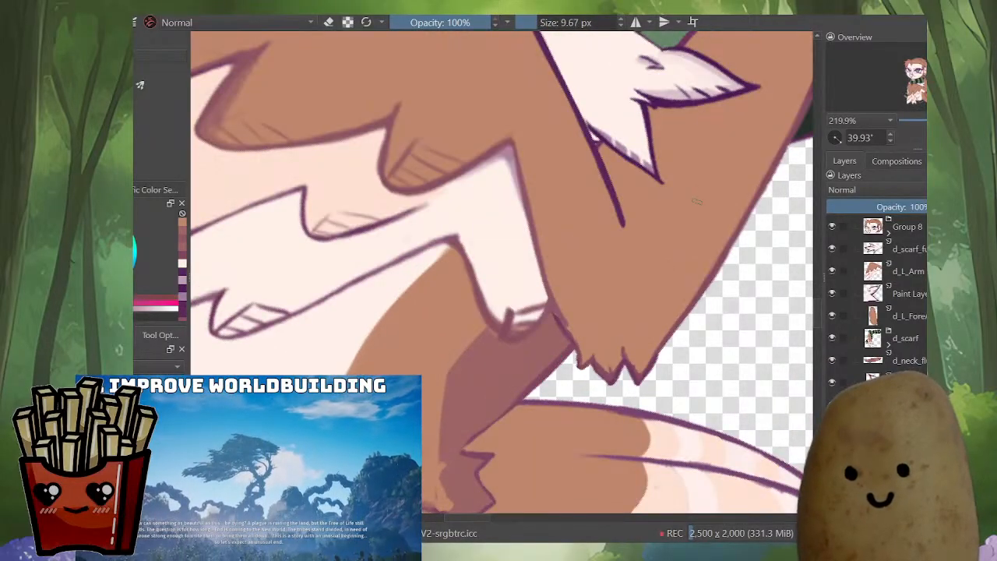
key("i")
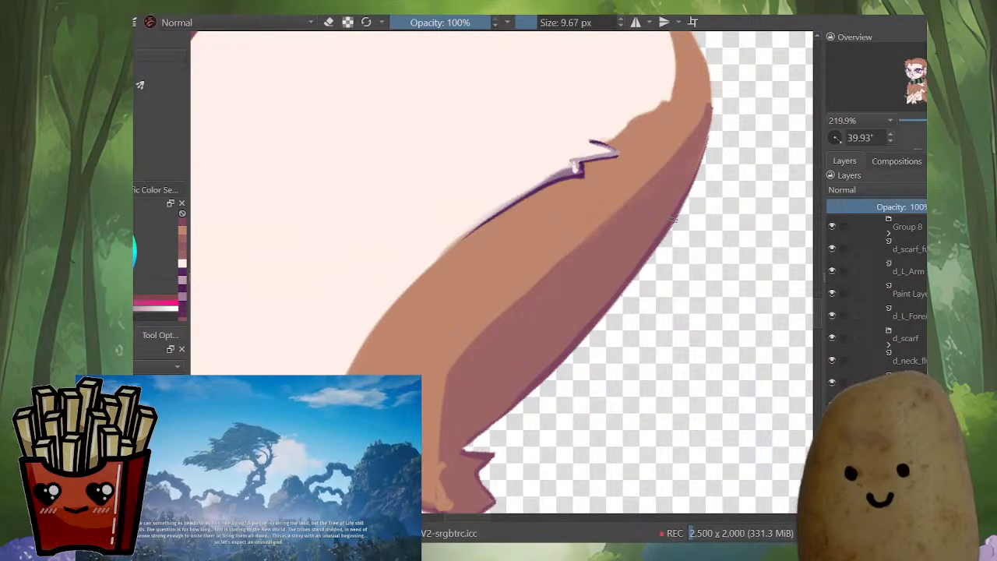
left_click_drag(657, 244, 466, 450)
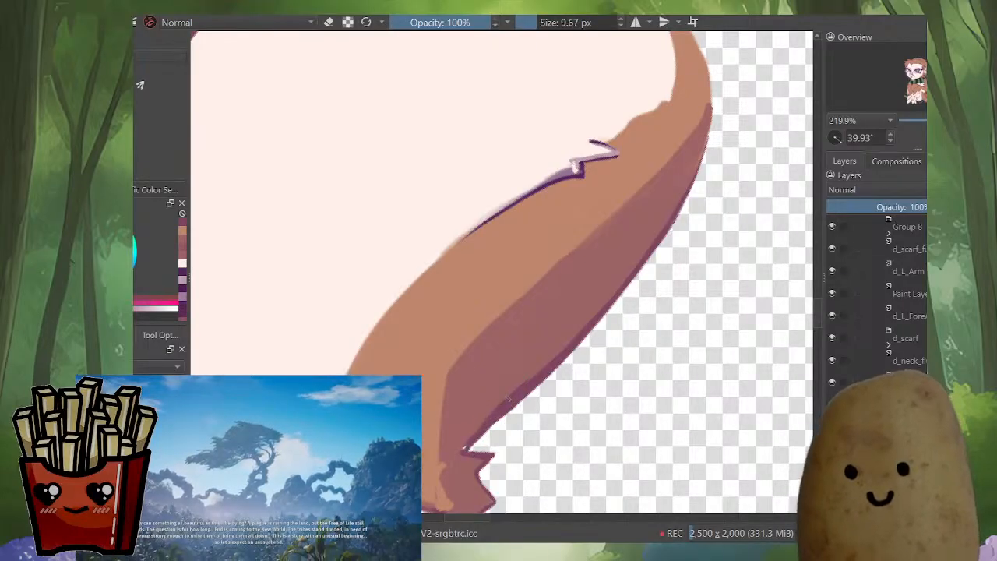
Step: Erase the outer side of the back outline and repaint its lower end down to the jagged tuft
key("e")
mouse_move(688, 214)
left_mouse_down()
mouse_move(619, 300)
mouse_move(473, 444)
mouse_move(581, 343)
left_mouse_up()
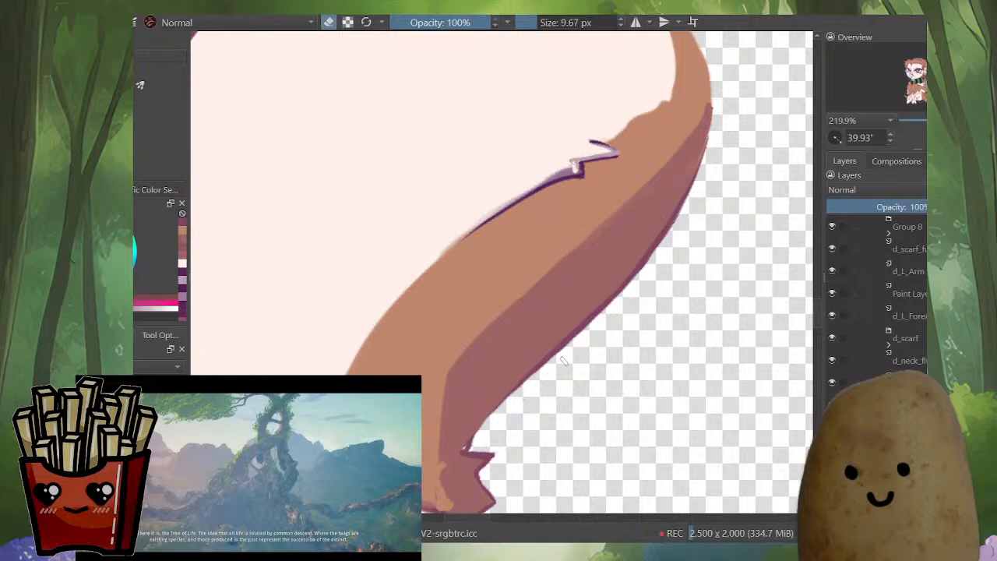
key("e")
left_click_drag(520, 380, 475, 430)
left_click_drag(508, 397, 468, 446)
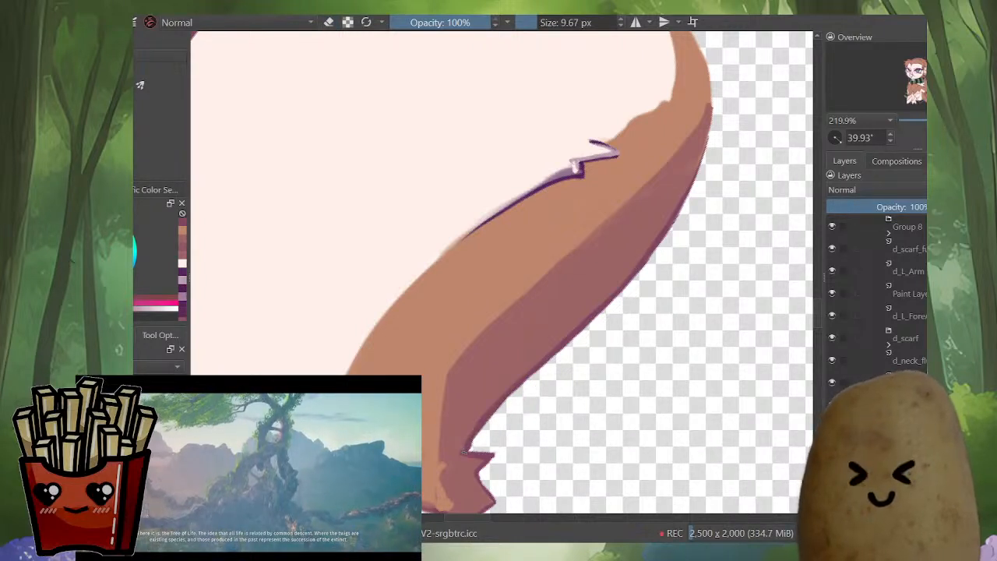
Step: Thin the body's lower back outline by erasing its outer edge from the jagged tuft upward
key("e")
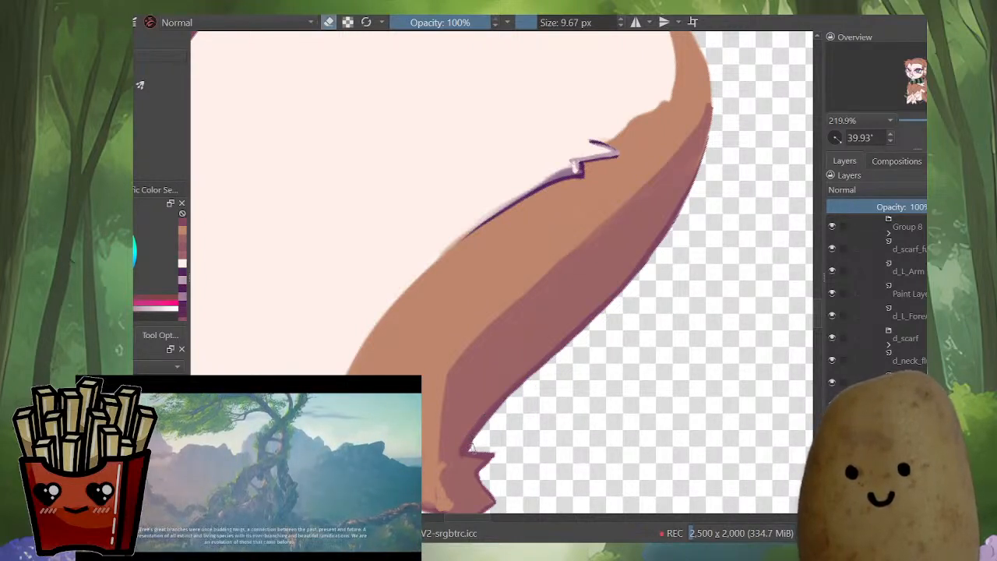
left_click_drag(469, 451, 626, 289)
key("e")
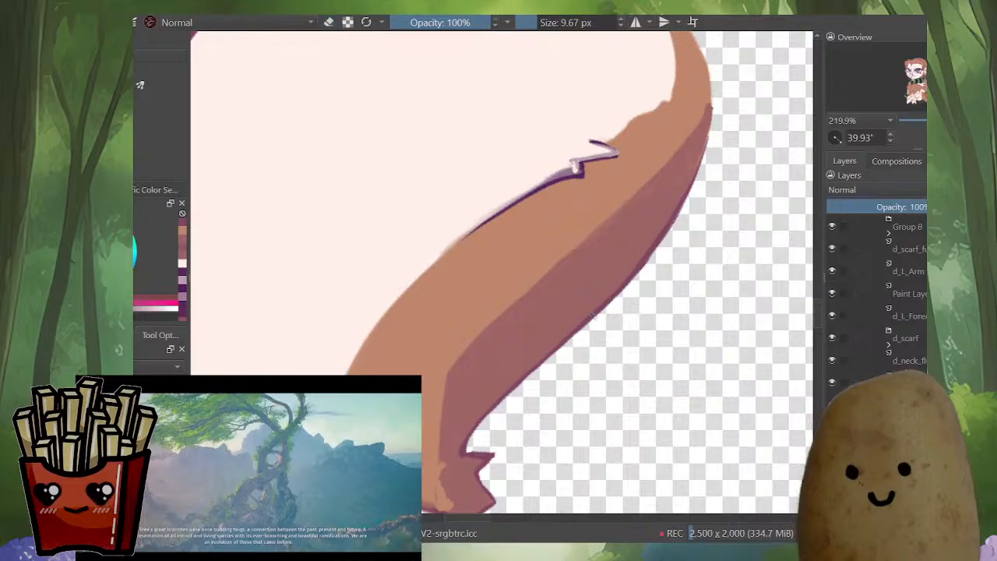
Step: Clean up the boundary between the brown fill and mauve shadow at the jagged tuft with sampled colour, and save the file
scroll(467, 449, "down", 6)
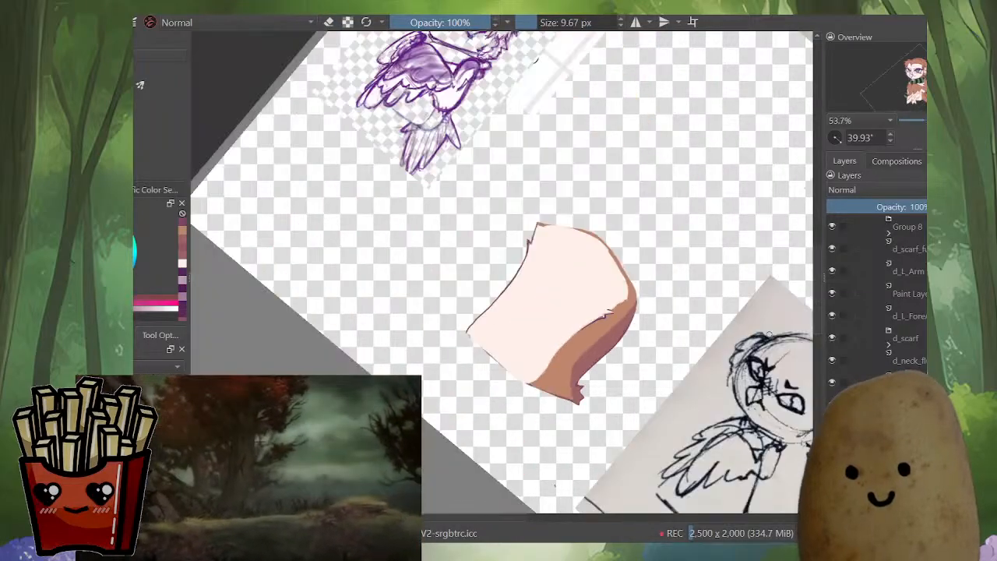
left_click_drag(554, 486, 696, 452)
scroll(580, 267, "up", 6)
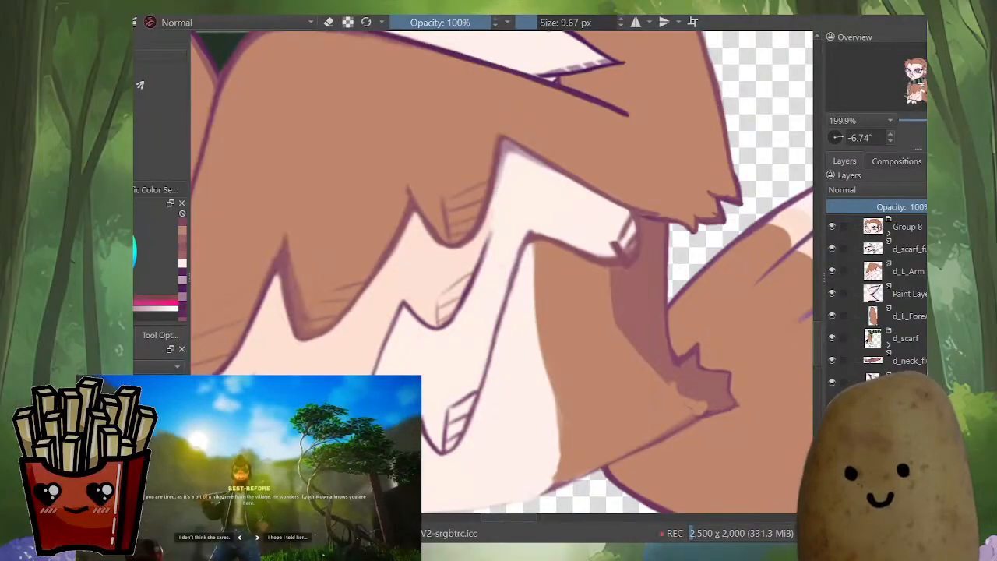
left_click(687, 385, "ctrl")
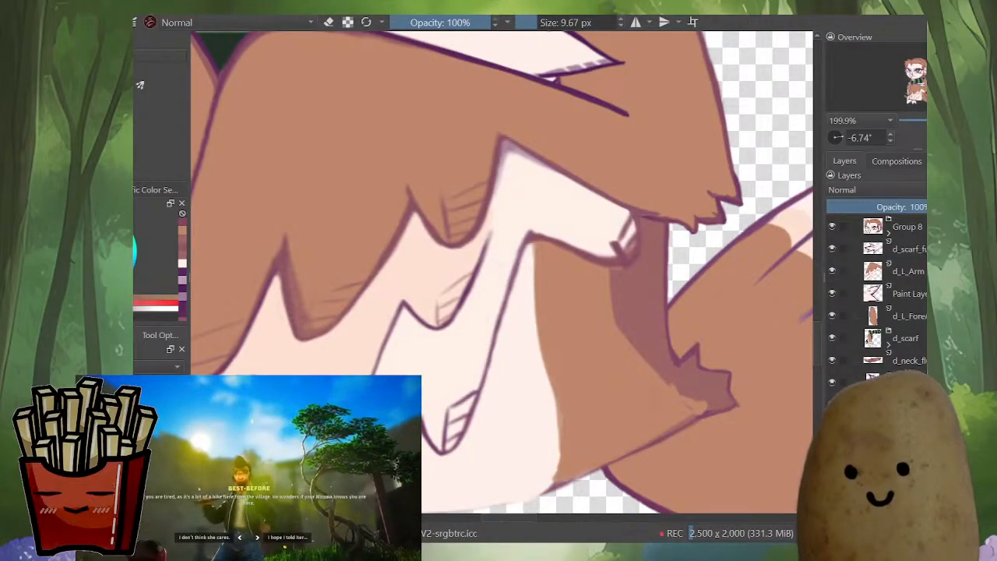
mouse_move(674, 389)
left_mouse_down()
mouse_move(704, 412)
mouse_move(681, 420)
left_mouse_up()
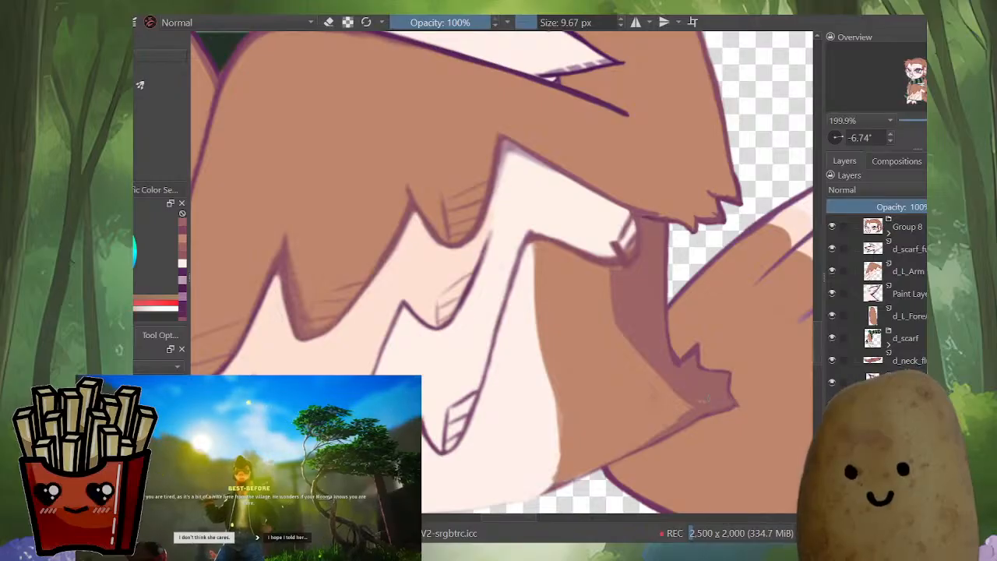
scroll(498, 272, "down", 8)
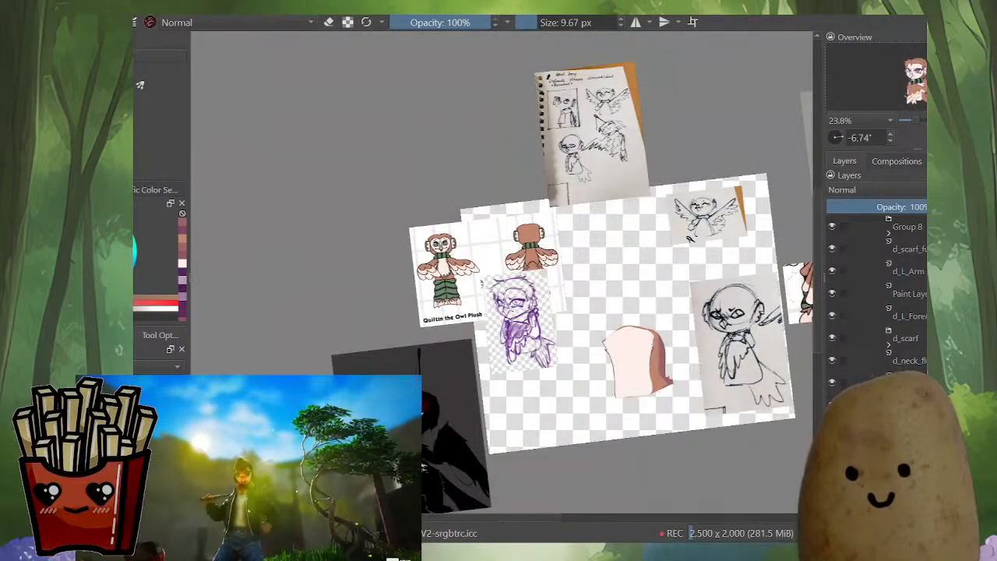
key("ctrl+s")
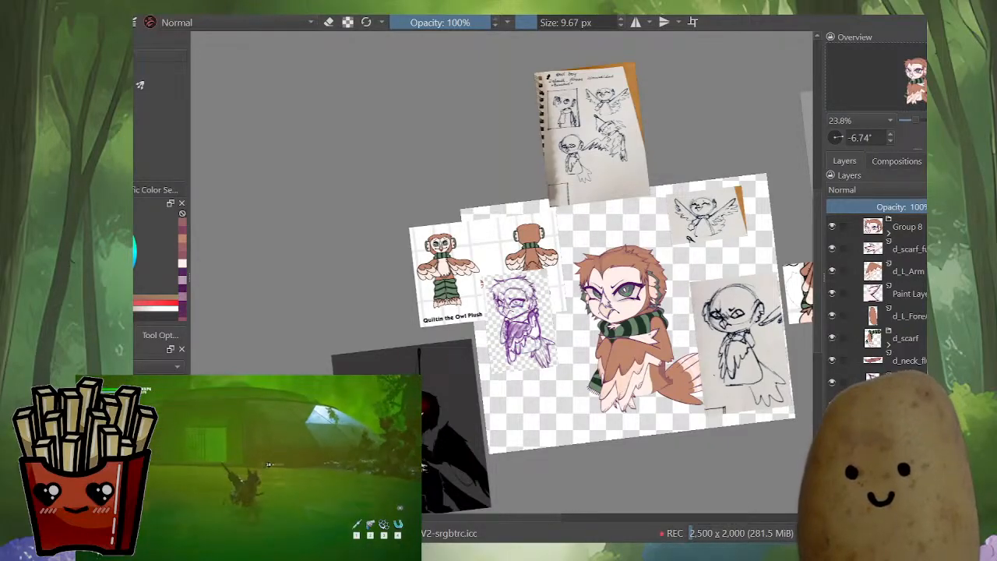
Step: Check the whole owl's proportions and shading in mirrored view and return to the normal view
left_click_drag(592, 311, 520, 298)
scroll(564, 335, "up", 4)
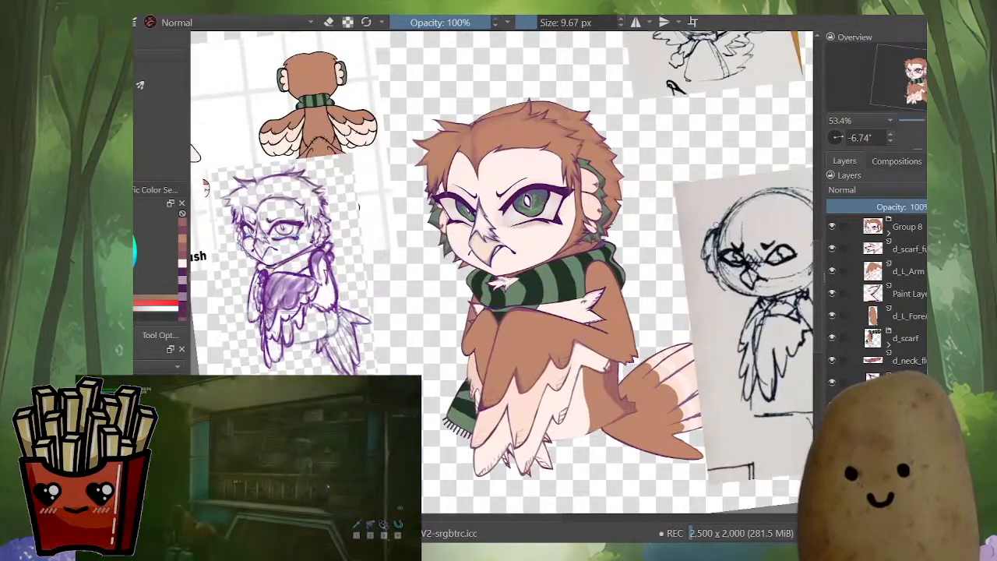
key("m")
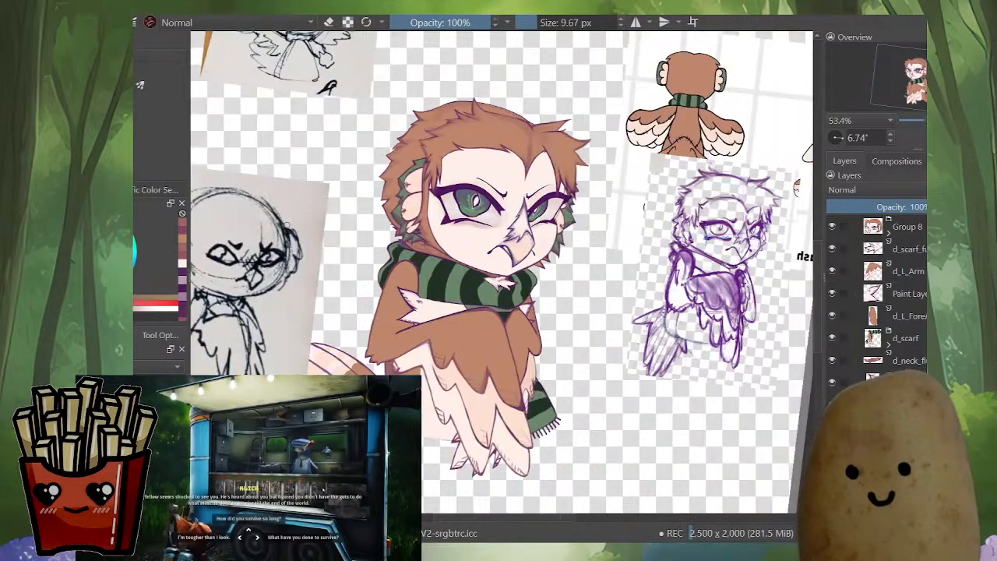
key("m")
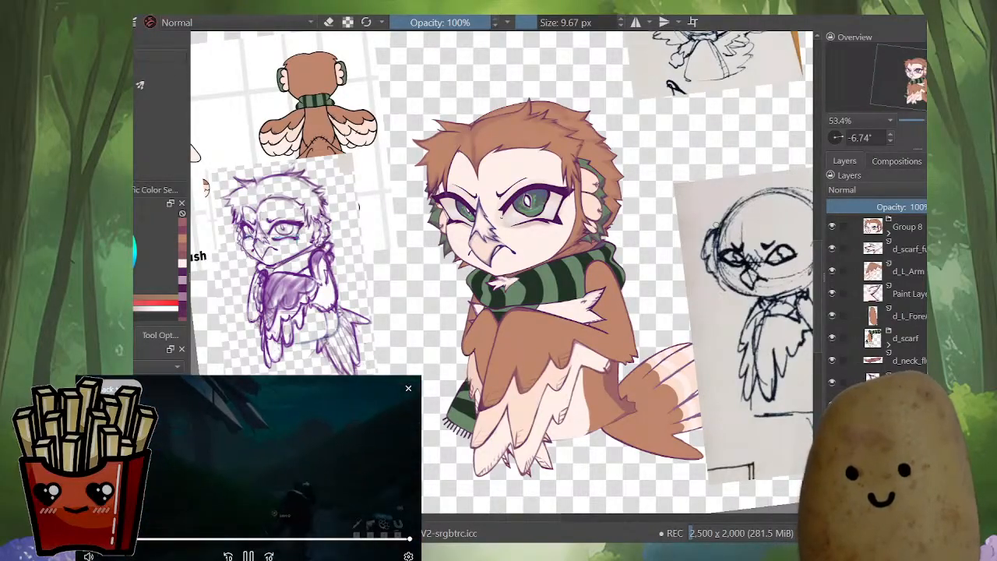
left_click(122, 388)
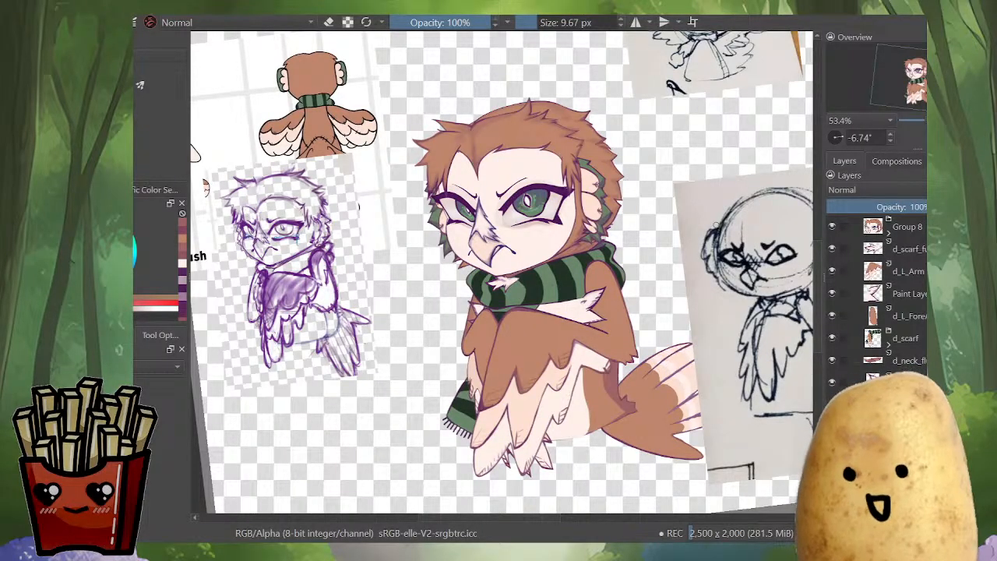
left_click_drag(714, 225, 624, 169)
key("plus")
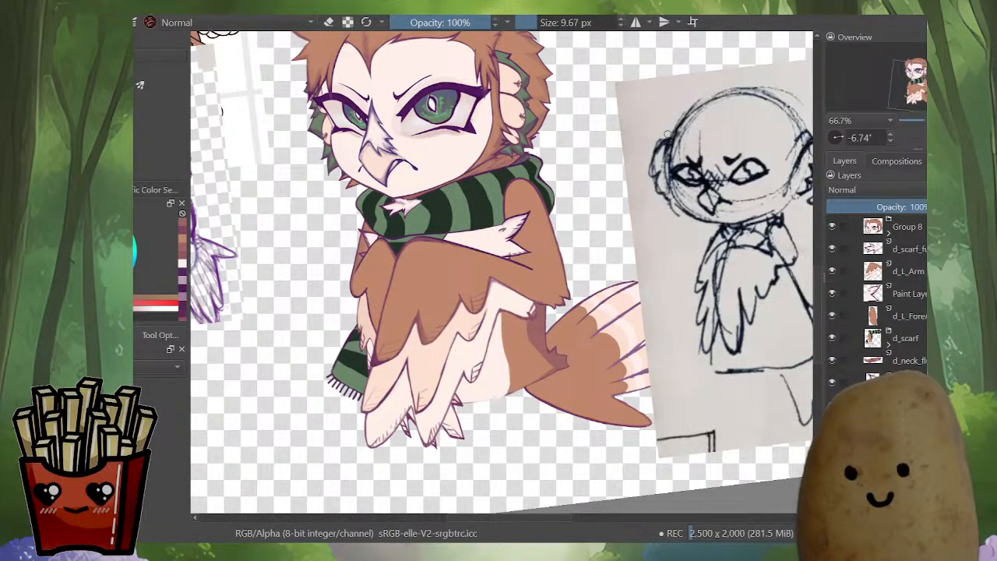
left_click_drag(552, 238, 546, 294)
scroll(546, 295, "down", 2)
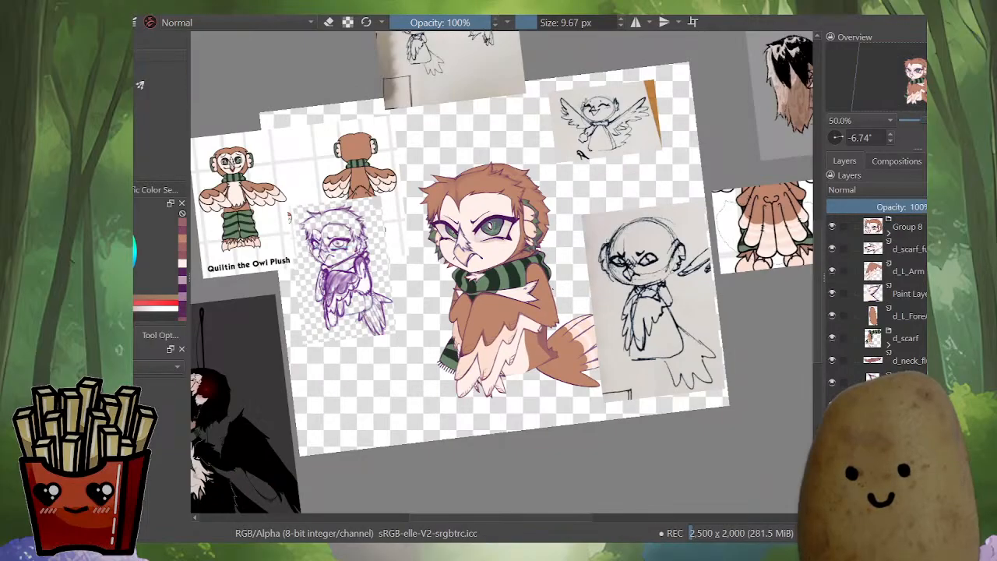
scroll(547, 295, "up", 1)
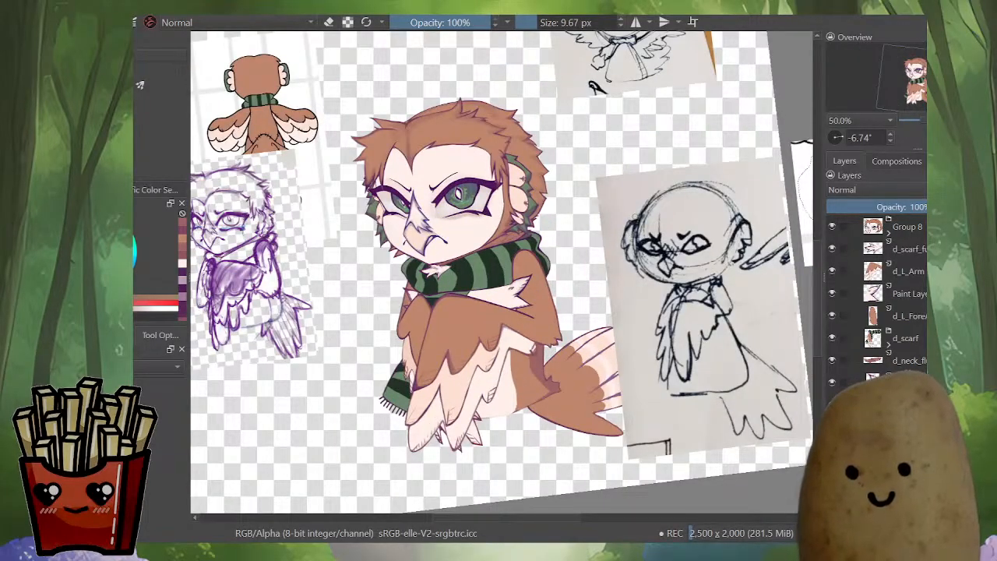
left_click_drag(538, 268, 582, 310)
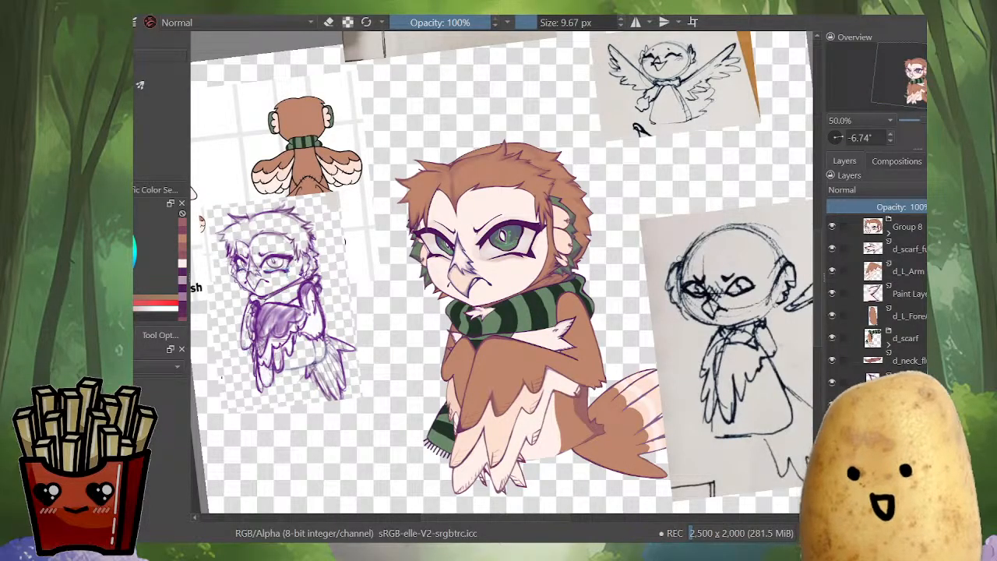
scroll(442, 334, "up", 2)
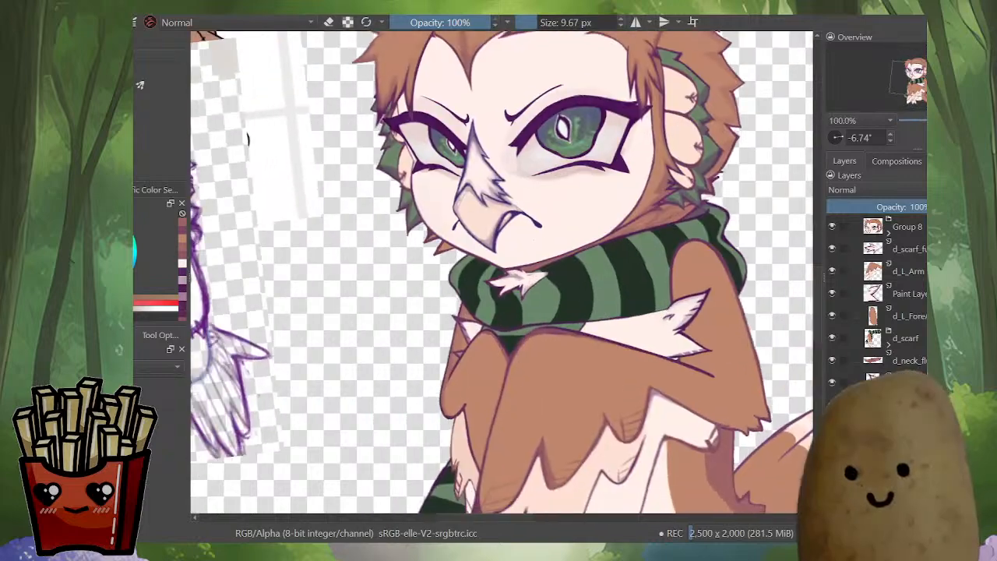
scroll(602, 310, "down", 1)
left_click_drag(602, 310, 490, 268)
left_click_drag(701, 183, 699, 176)
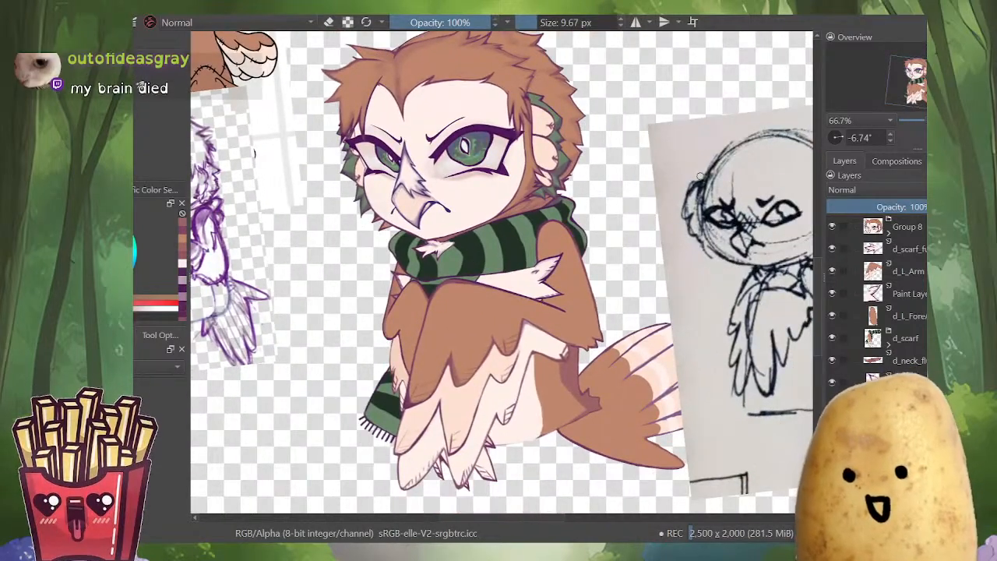